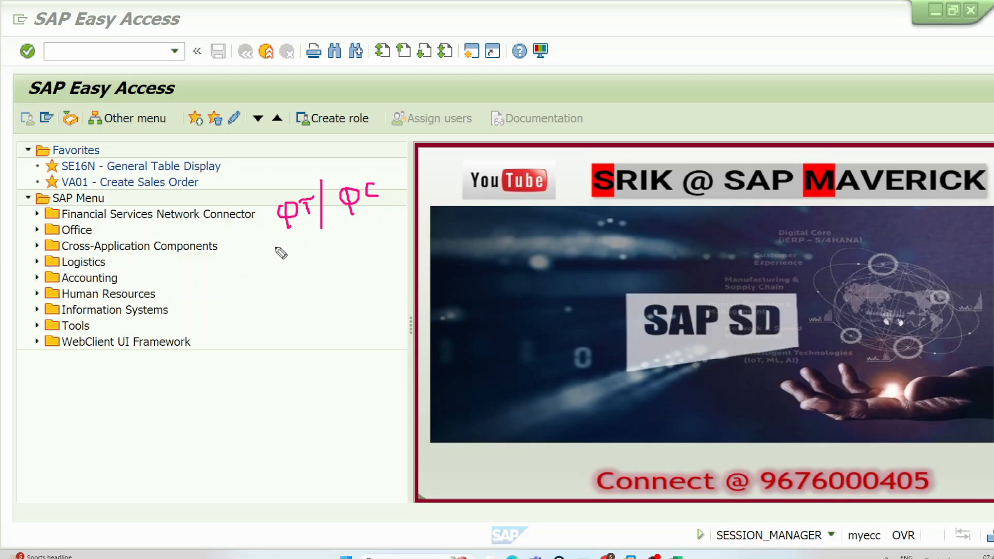
# Step: Underline the handwritten QT / QC note with a pen stroke
pyautogui.moveTo(272, 247); pyautogui.dragTo(404, 222)
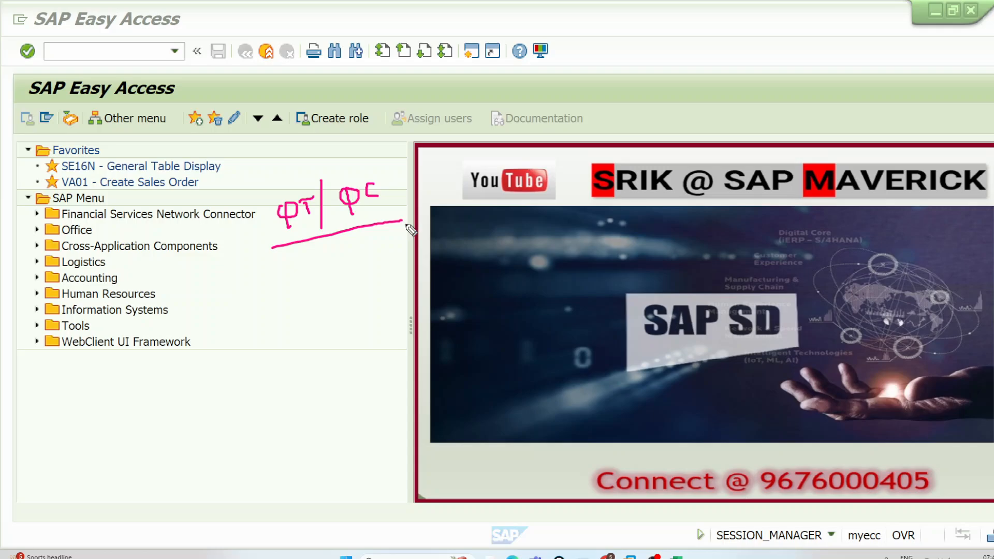
# Step: Switch to the Teams meeting, mute the guest whose microphone is on, and return to SAP
pyautogui.moveTo(536, 556)
pyautogui.click(521, 513)
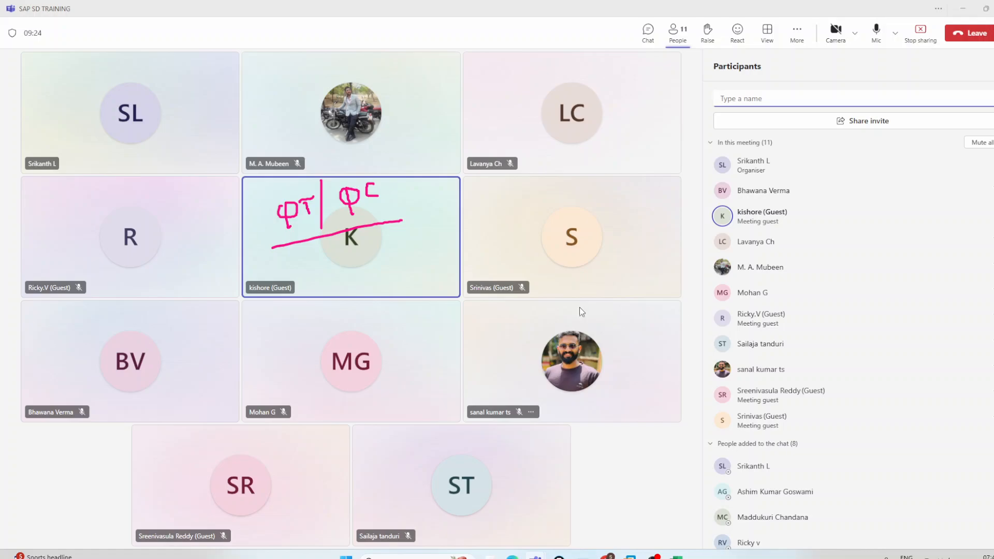
pyautogui.click(299, 288)
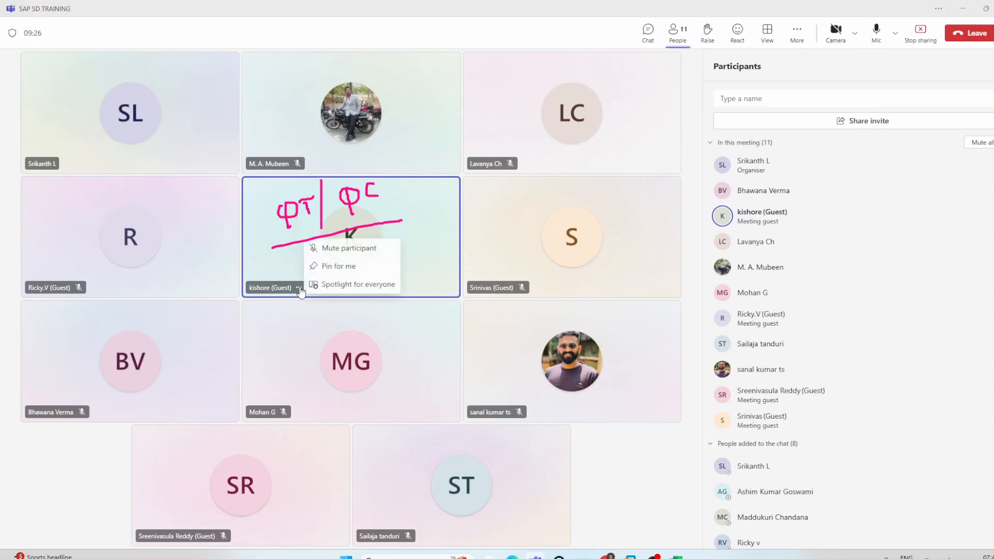
pyautogui.click(347, 248)
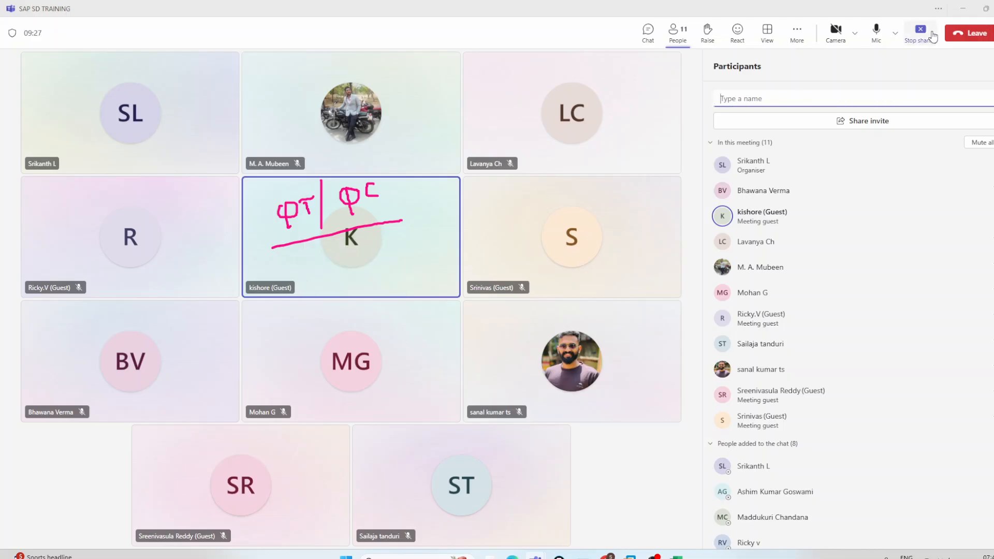
pyautogui.click(962, 9)
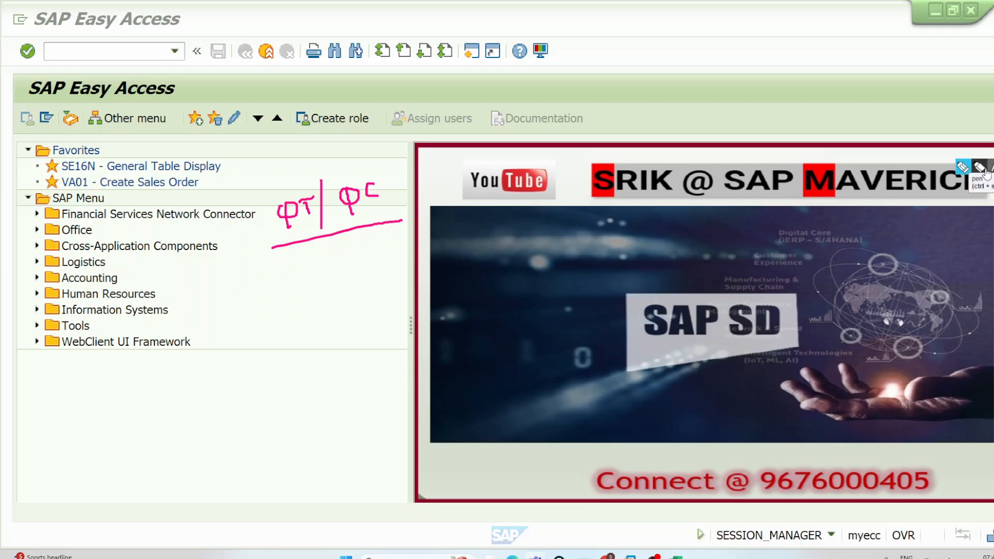
# Step: Draw a pen box around the handwritten QT / QC note and add a tick beside it
pyautogui.click(961, 169)
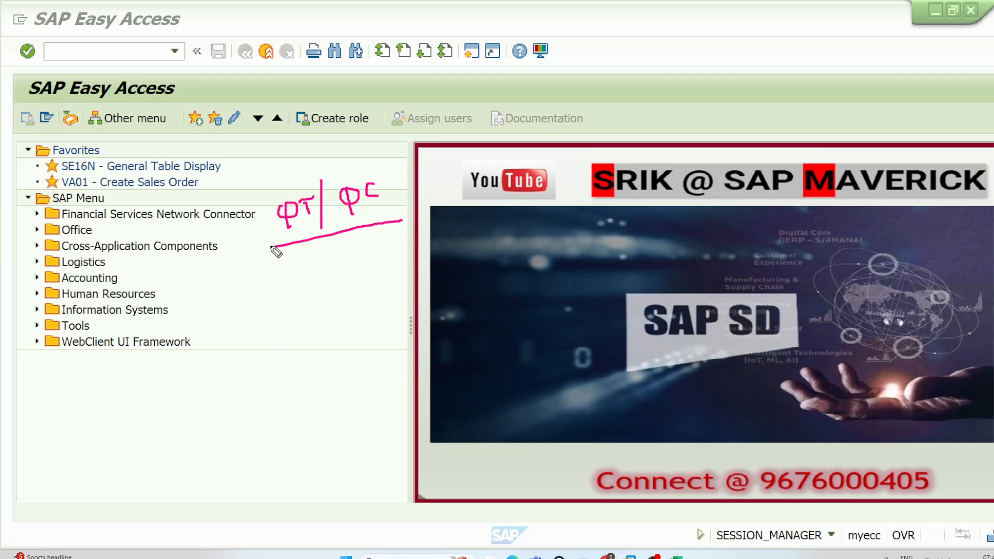
pyautogui.moveTo(272, 247)
pyautogui.mouseDown()
pyautogui.moveTo(260, 193)
pyautogui.moveTo(389, 162)
pyautogui.moveTo(410, 226)
pyautogui.moveTo(371, 227)
pyautogui.mouseUp()
pyautogui.moveTo(407, 189); pyautogui.dragTo(436, 156)
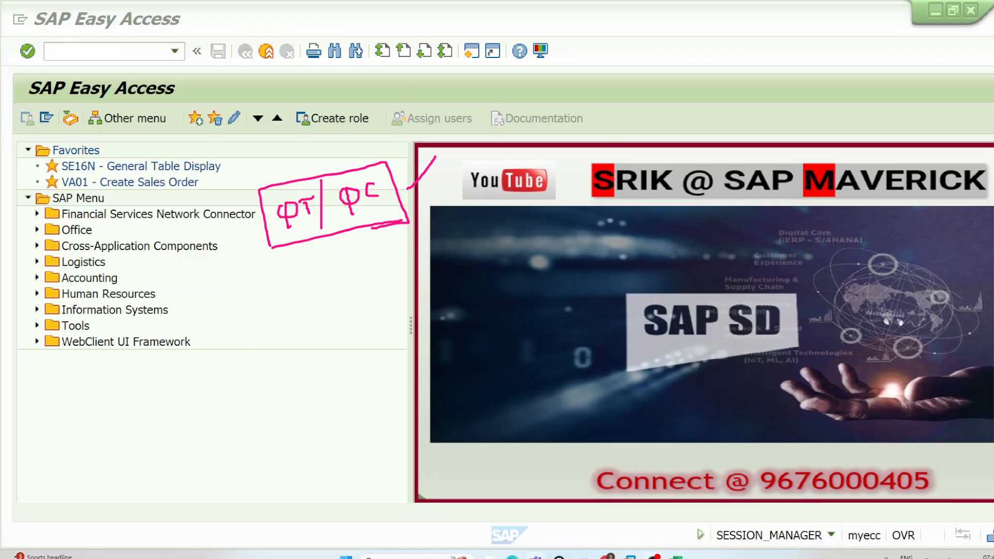
# Step: Leave the drawing mode and open the sales order type maintenance with transaction VOV8
pyautogui.click(653, 557)
pyautogui.click(653, 556)
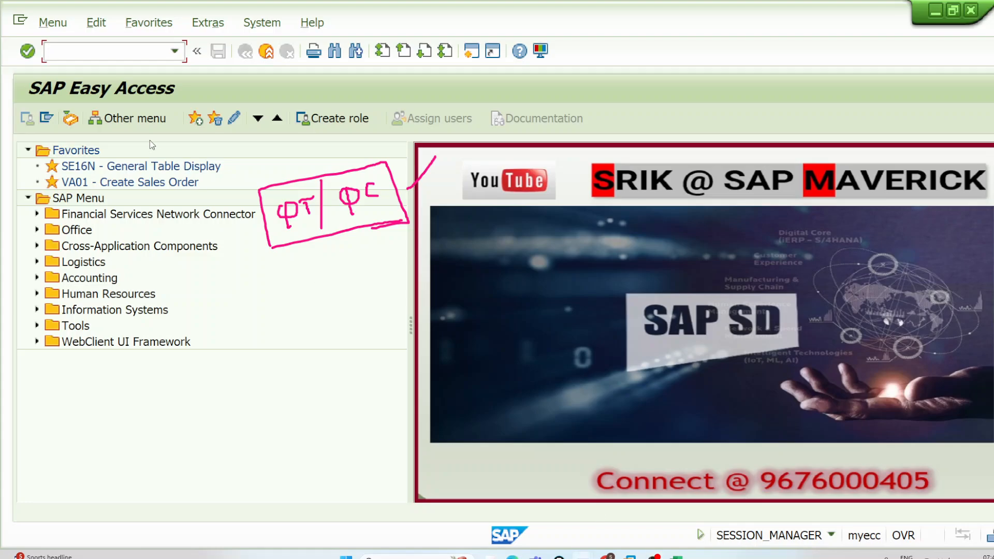
pyautogui.write('V0V8')
pyautogui.press('Return')
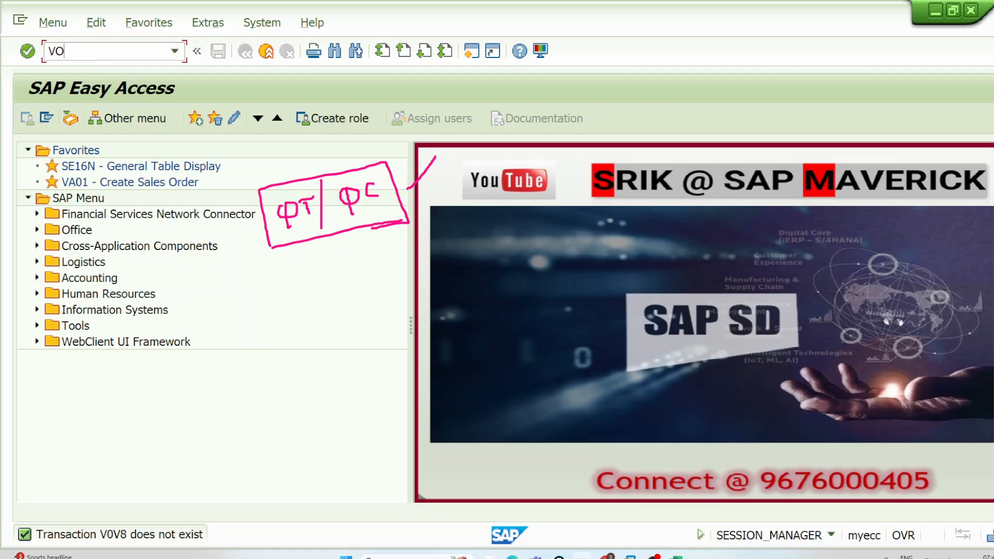
pyautogui.press('Return')
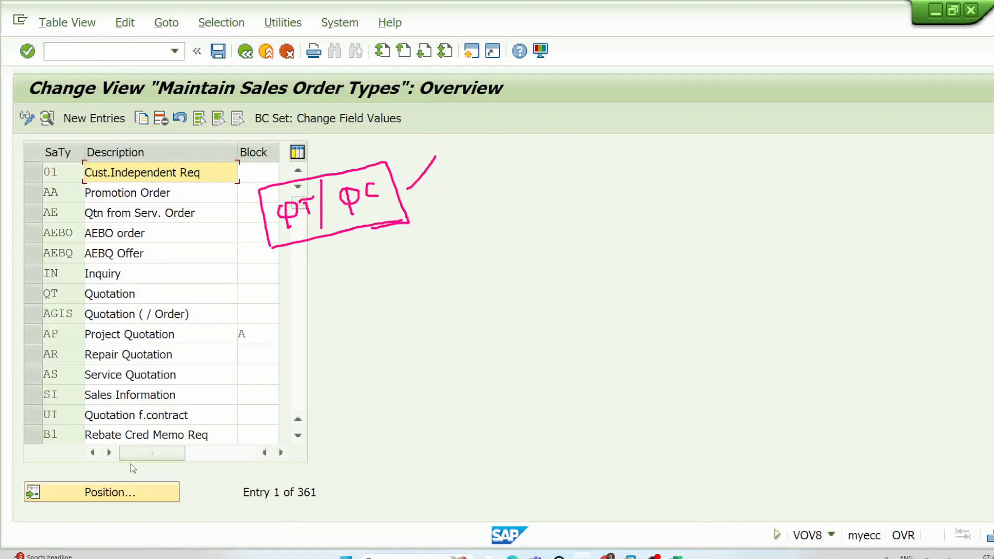
# Step: Position the list on sales document type QT and open its details
pyautogui.click(134, 492)
pyautogui.write('QT')
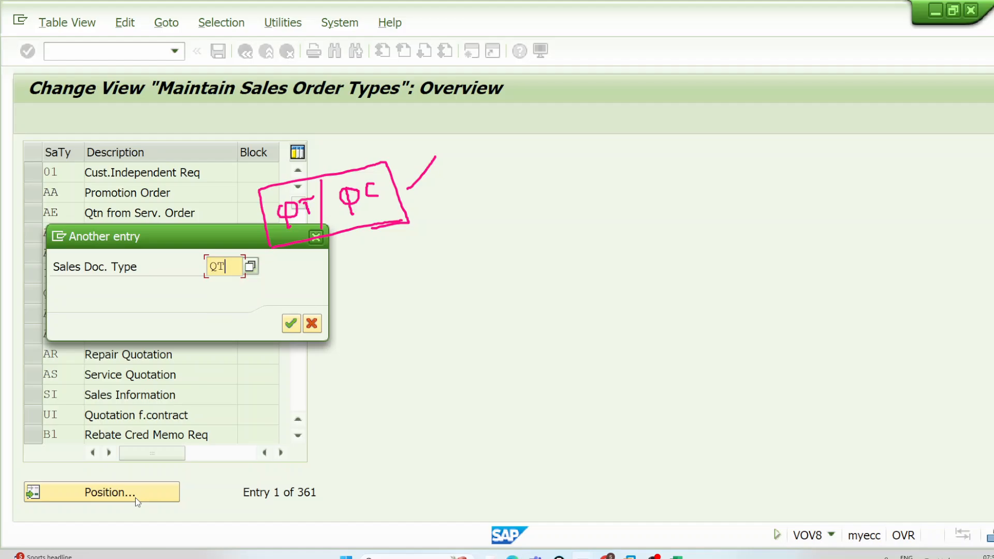
pyautogui.press('Return')
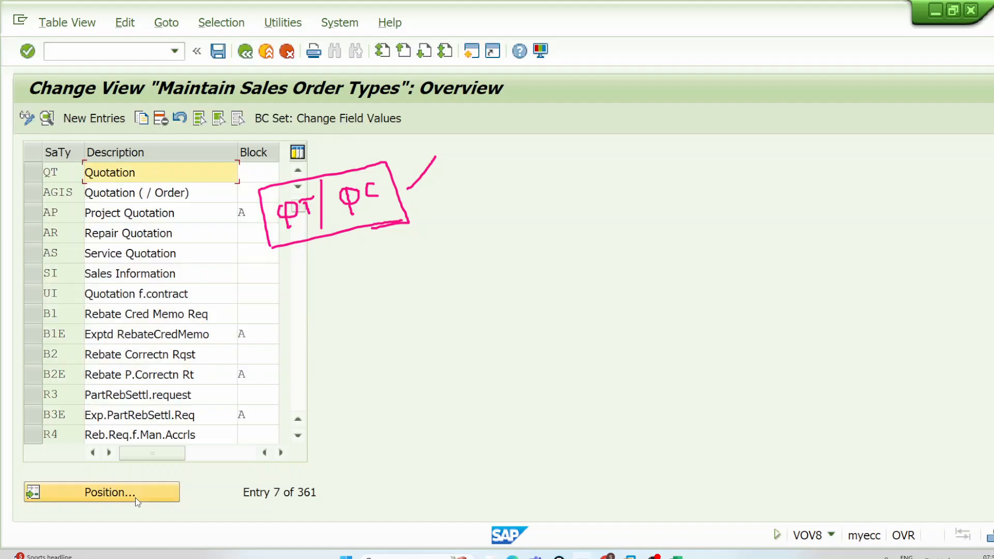
pyautogui.doubleClick(165, 171)
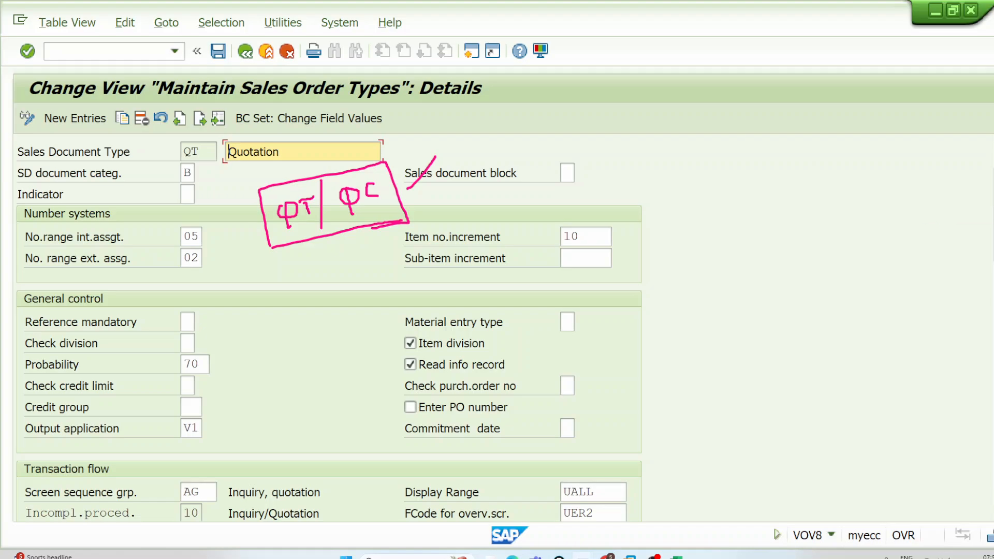
# Step: Replace the old pen marks with a circle around VOV8, a ticked box around the Probability field and the handwritten note 70
pyautogui.click(993, 167)
pyautogui.click(993, 167)
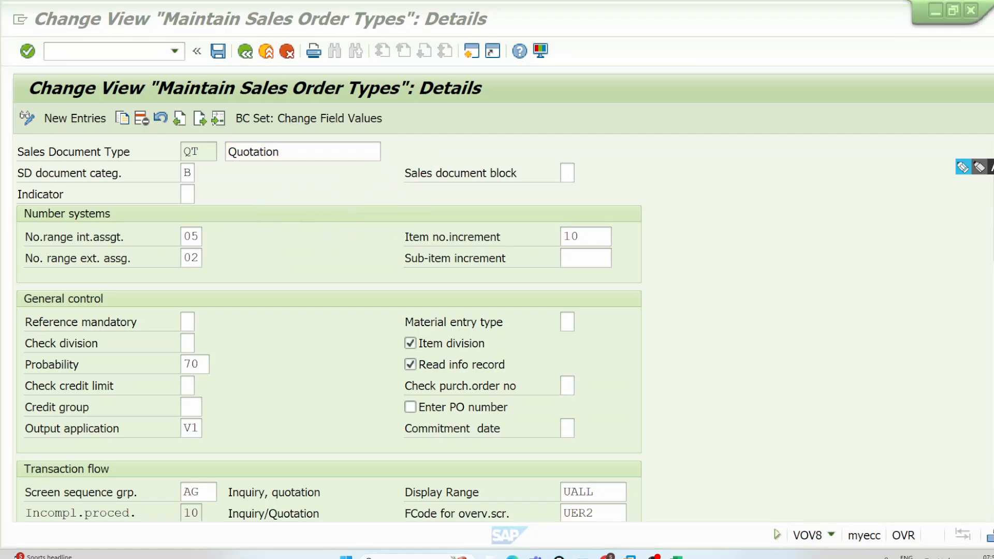
pyautogui.click(964, 169)
pyautogui.moveTo(822, 522)
pyautogui.mouseDown()
pyautogui.moveTo(791, 548)
pyautogui.moveTo(845, 538)
pyautogui.moveTo(847, 515)
pyautogui.mouseUp()
pyautogui.moveTo(25, 358)
pyautogui.mouseDown()
pyautogui.moveTo(209, 351)
pyautogui.moveTo(213, 375)
pyautogui.moveTo(32, 382)
pyautogui.moveTo(20, 356)
pyautogui.mouseUp()
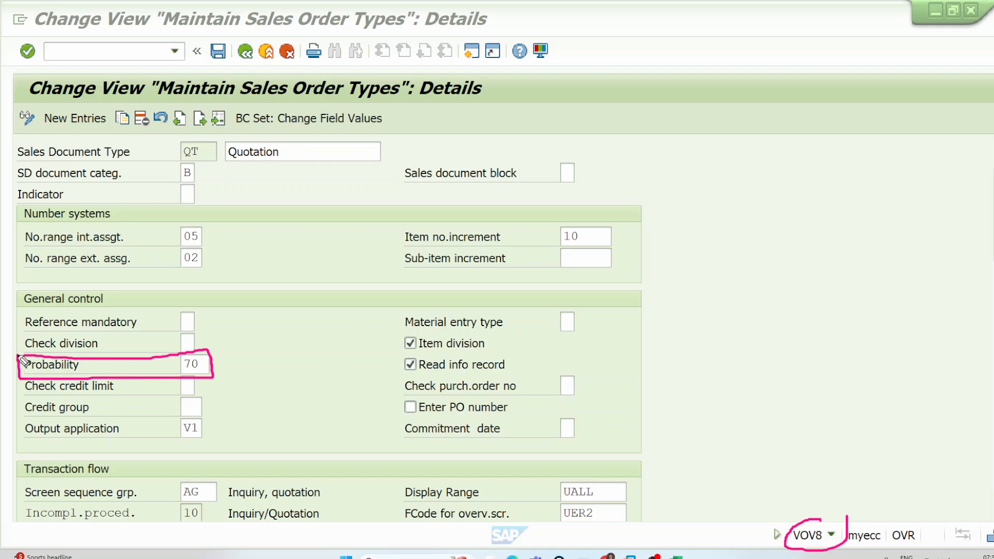
pyautogui.moveTo(230, 358); pyautogui.dragTo(270, 324)
pyautogui.moveTo(888, 87)
pyautogui.mouseDown()
pyautogui.moveTo(910, 112)
pyautogui.moveTo(930, 94)
pyautogui.moveTo(920, 89)
pyautogui.mouseUp()
# Step: Display the details of sales document types IN and OR to compare their Probability values
pyautogui.click(216, 116)
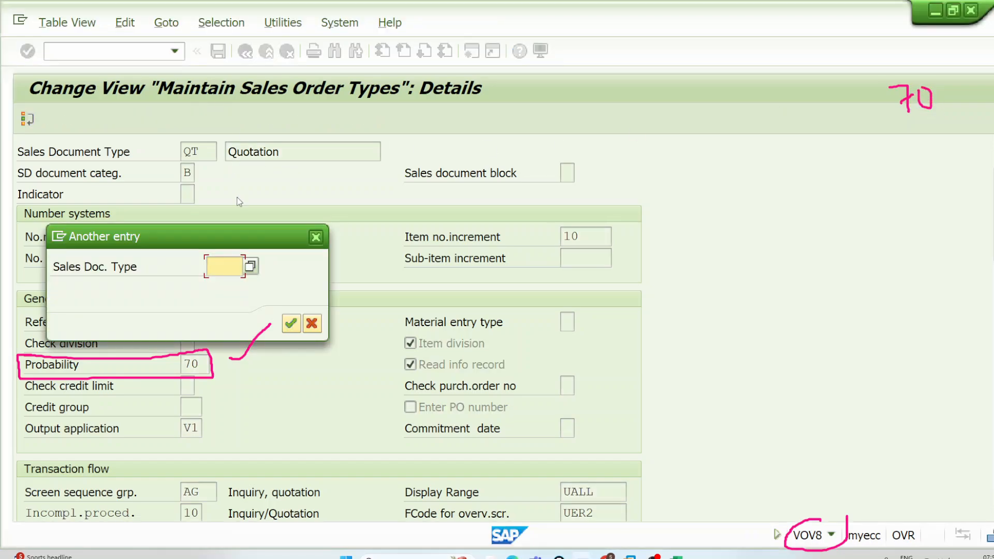
pyautogui.press('Return')
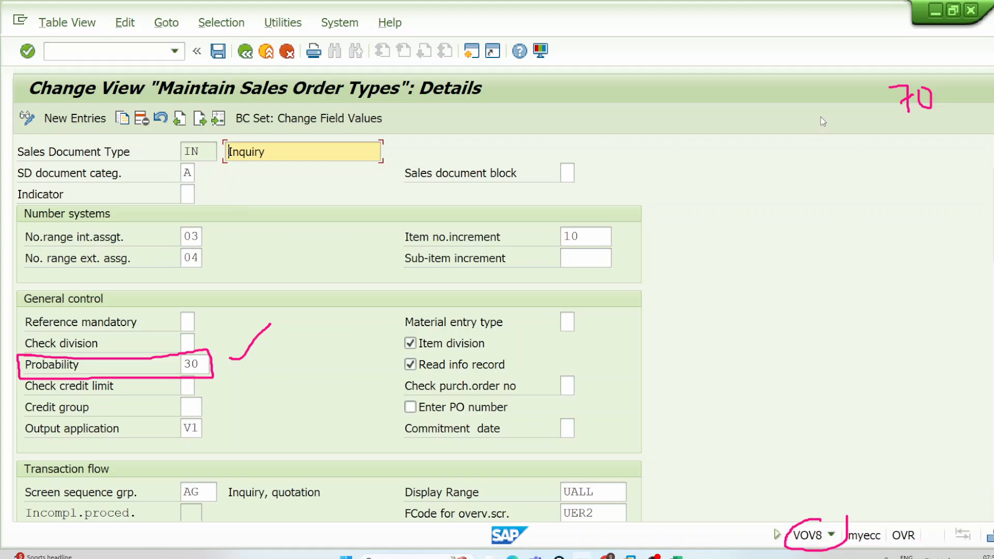
pyautogui.click(217, 124)
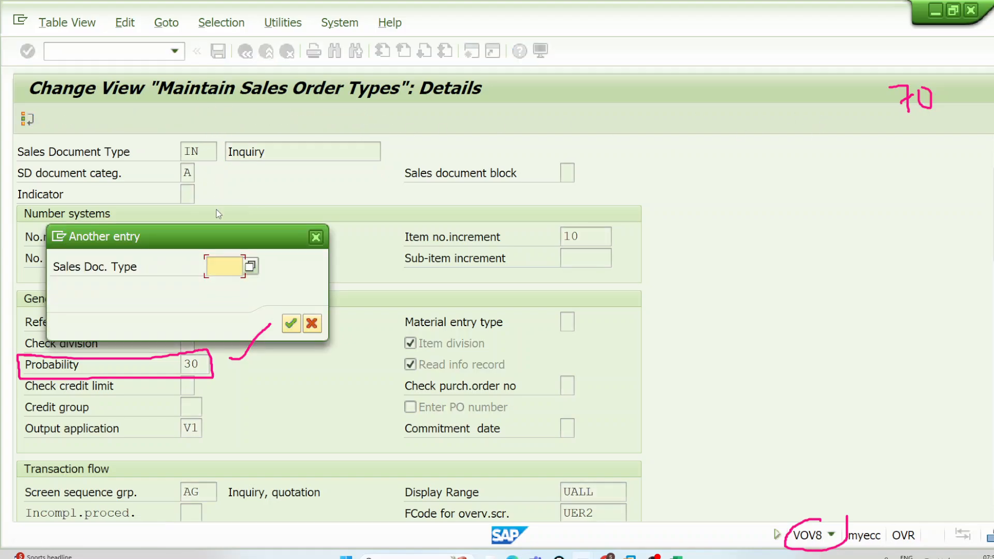
pyautogui.write('OR')
pyautogui.press('Return')
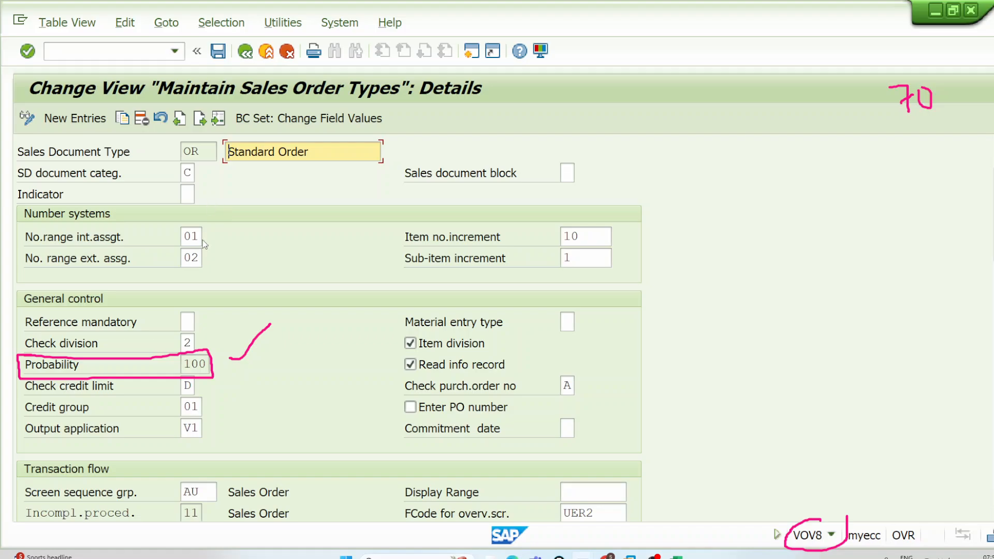
pyautogui.click(187, 364)
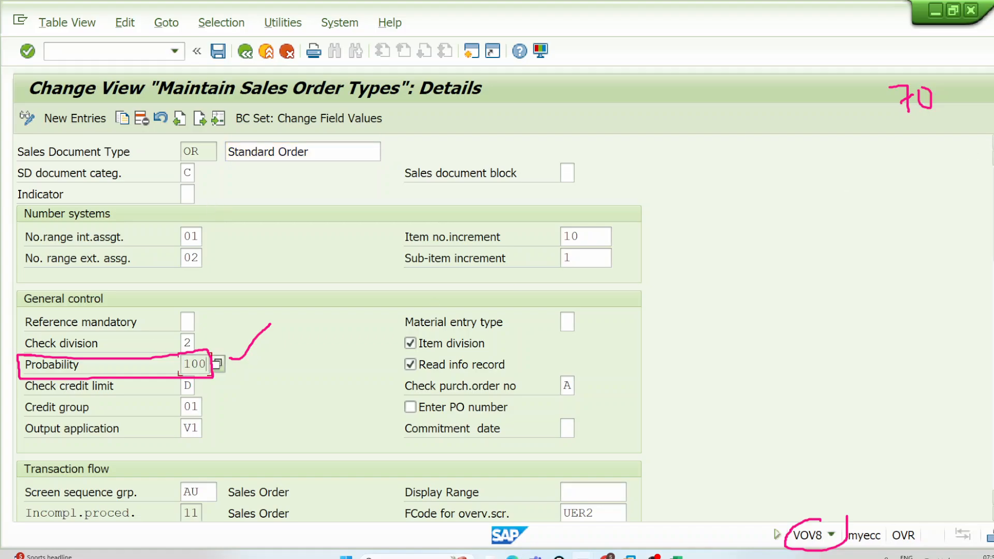
# Step: Write 100 with the pen below the handwritten note 70
pyautogui.click(964, 168)
pyautogui.moveTo(897, 175)
pyautogui.mouseDown()
pyautogui.moveTo(906, 199)
pyautogui.moveTo(925, 175)
pyautogui.mouseUp()
pyautogui.moveTo(931, 175)
pyautogui.mouseDown()
pyautogui.moveTo(935, 185)
pyautogui.moveTo(941, 172)
pyautogui.mouseUp()
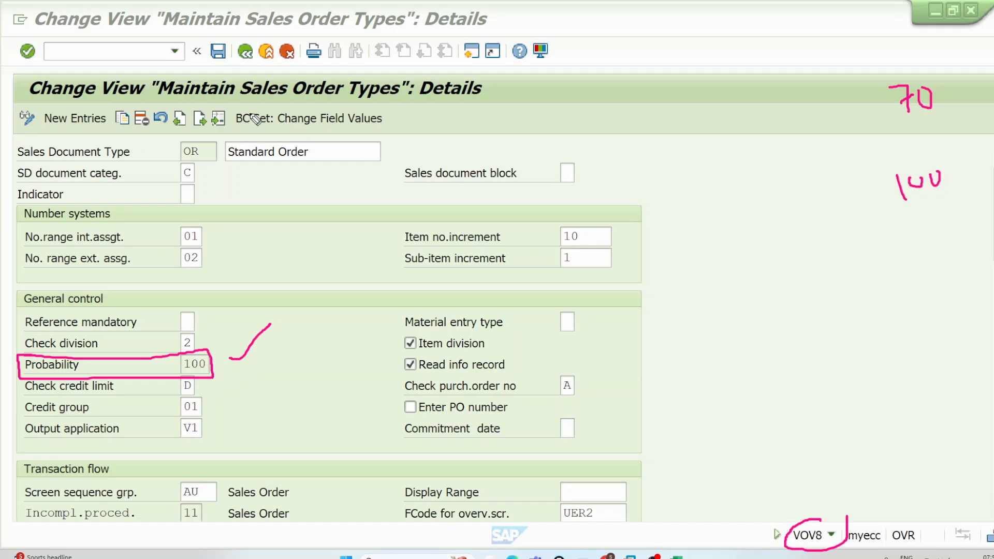
# Step: Display the details of sales document type QC
pyautogui.click(221, 119)
pyautogui.write('QC')
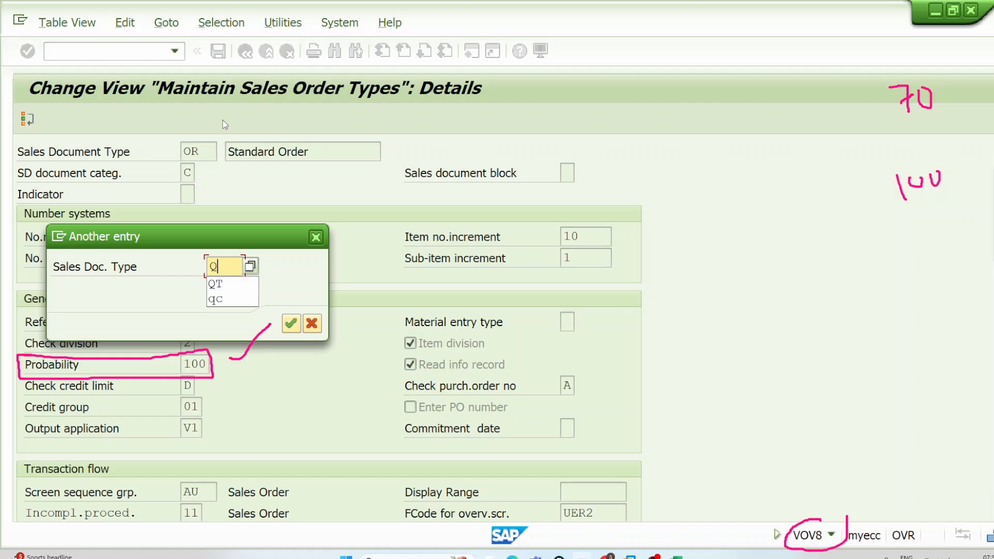
pyautogui.press('Return')
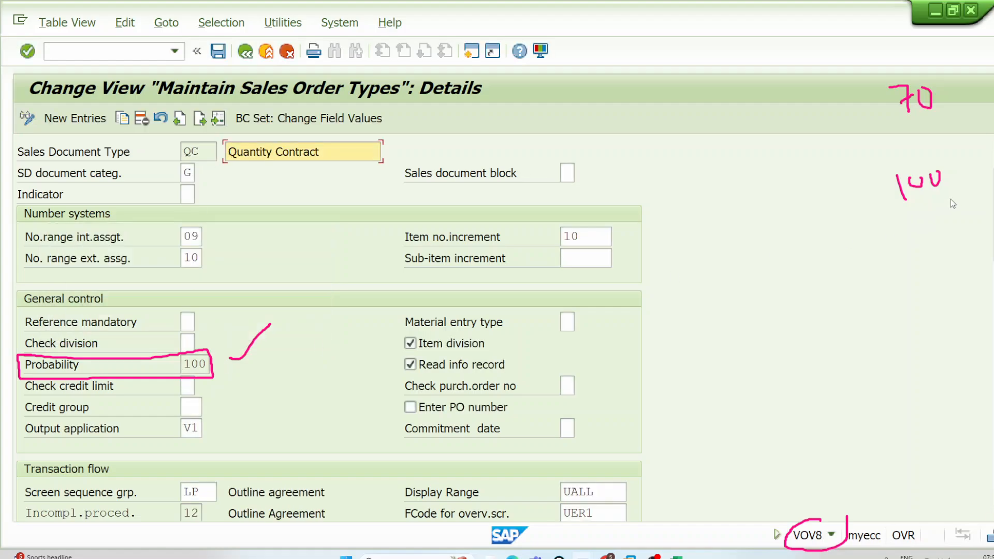
# Step: Write a second 100 below the first, tick both notes, and thicken the tick beside the Probability field
pyautogui.click(966, 173)
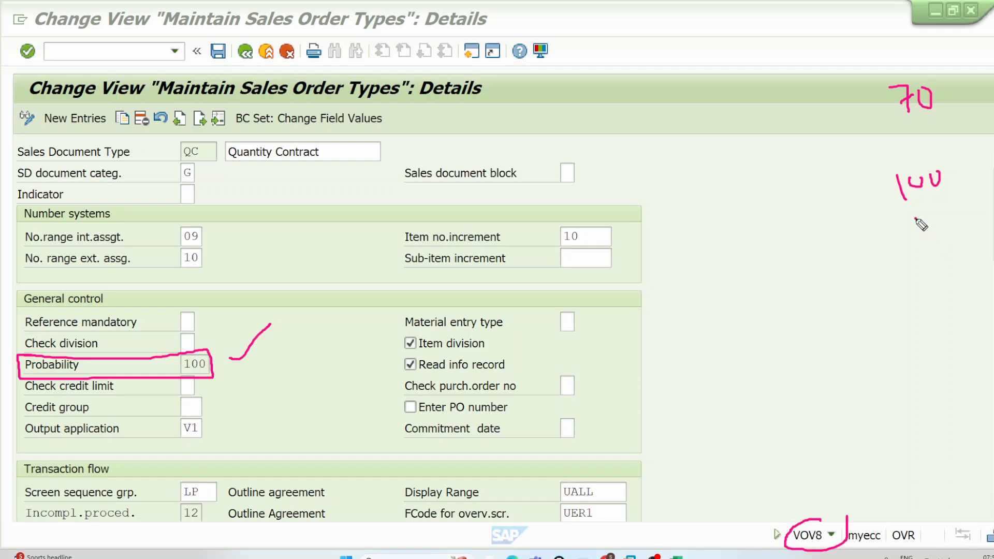
pyautogui.moveTo(917, 218)
pyautogui.mouseDown()
pyautogui.moveTo(919, 229)
pyautogui.moveTo(951, 212)
pyautogui.mouseUp()
pyautogui.moveTo(230, 365)
pyautogui.mouseDown()
pyautogui.moveTo(277, 349)
pyautogui.moveTo(296, 316)
pyautogui.moveTo(281, 312)
pyautogui.moveTo(251, 334)
pyautogui.mouseUp()
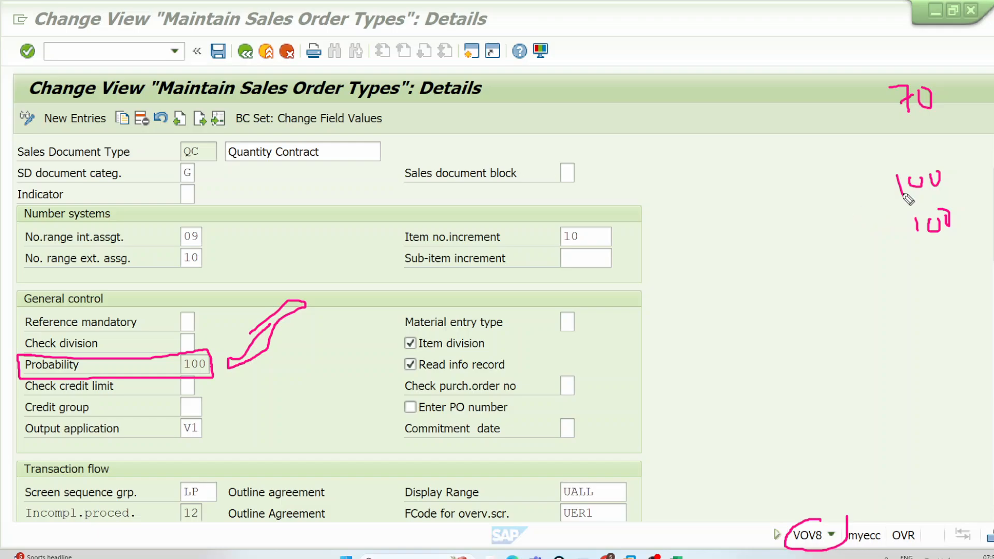
pyautogui.moveTo(951, 175); pyautogui.dragTo(961, 164)
# Step: Write OR and QC behind a curly brace and draw a long downward arrow below them
pyautogui.moveTo(772, 212)
pyautogui.mouseDown()
pyautogui.moveTo(779, 222)
pyautogui.moveTo(779, 212)
pyautogui.moveTo(792, 223)
pyautogui.moveTo(808, 207)
pyautogui.moveTo(829, 218)
pyautogui.moveTo(803, 247)
pyautogui.moveTo(800, 269)
pyautogui.mouseUp()
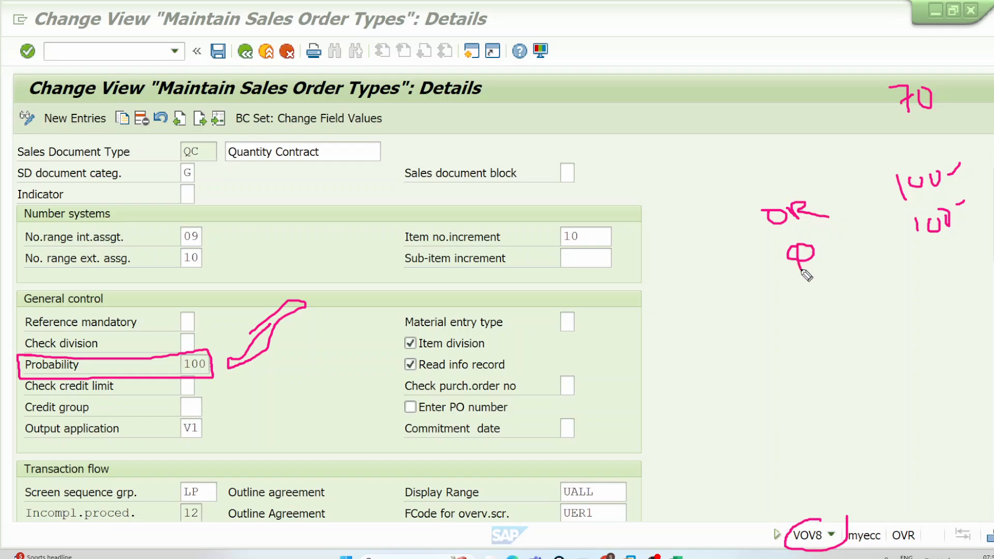
pyautogui.moveTo(836, 239)
pyautogui.mouseDown()
pyautogui.moveTo(823, 245)
pyautogui.moveTo(836, 255)
pyautogui.mouseUp()
pyautogui.moveTo(749, 210)
pyautogui.mouseDown()
pyautogui.moveTo(742, 237)
pyautogui.moveTo(753, 282)
pyautogui.moveTo(773, 289)
pyautogui.mouseUp()
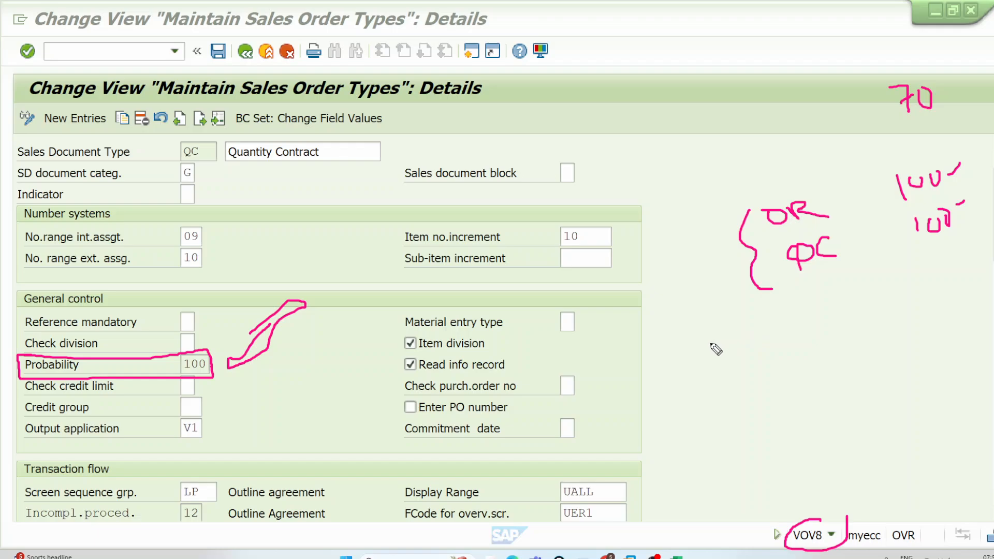
pyautogui.moveTo(689, 305)
pyautogui.mouseDown()
pyautogui.moveTo(716, 390)
pyautogui.moveTo(719, 441)
pyautogui.moveTo(730, 431)
pyautogui.moveTo(718, 445)
pyautogui.mouseUp()
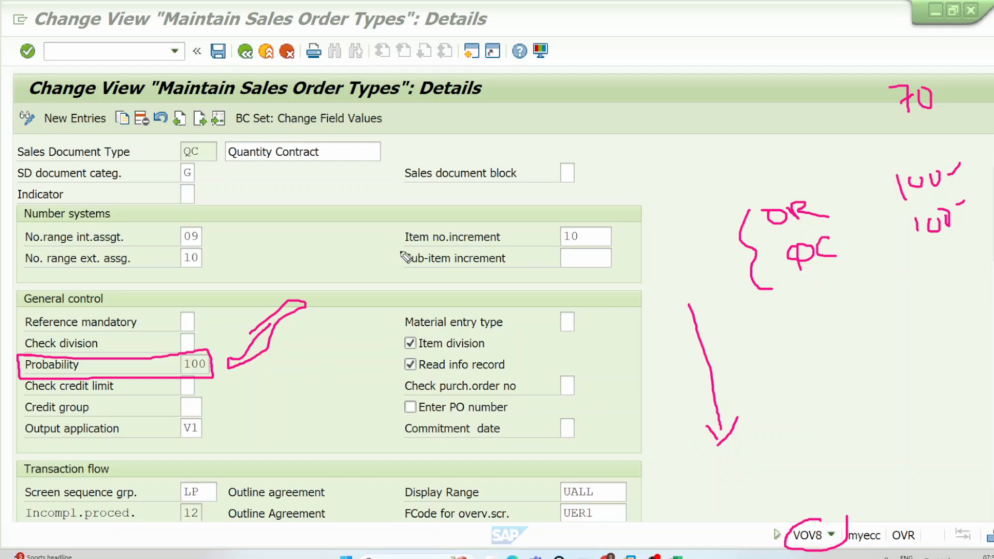
# Step: Underline the tick beside Probability, then box the document type QC and draw an arrow rising from it
pyautogui.moveTo(230, 379); pyautogui.dragTo(321, 356)
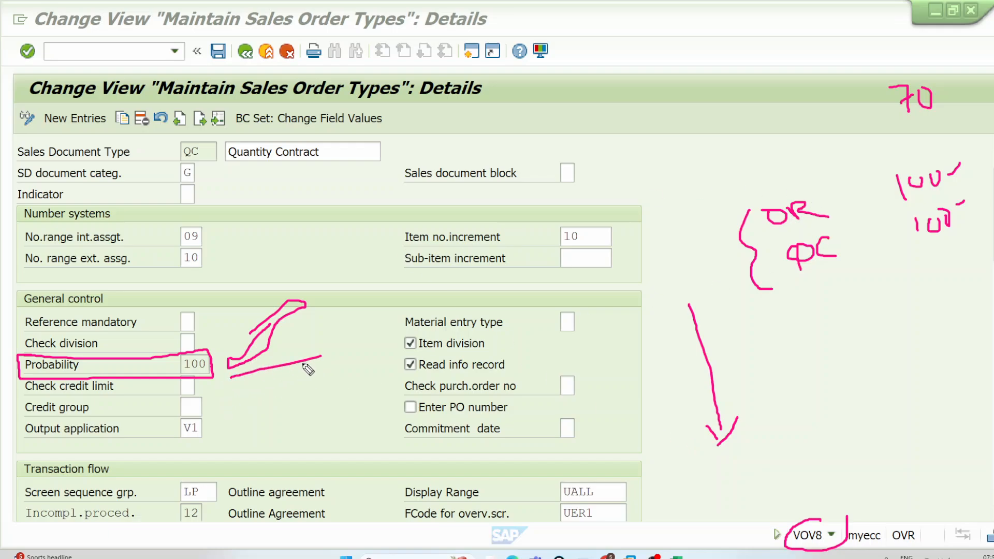
pyautogui.moveTo(180, 140)
pyautogui.mouseDown()
pyautogui.moveTo(212, 141)
pyautogui.moveTo(208, 164)
pyautogui.moveTo(178, 158)
pyautogui.moveTo(180, 141)
pyautogui.mouseUp()
pyautogui.moveTo(394, 152)
pyautogui.mouseDown()
pyautogui.moveTo(479, 118)
pyautogui.moveTo(501, 127)
pyautogui.mouseUp()
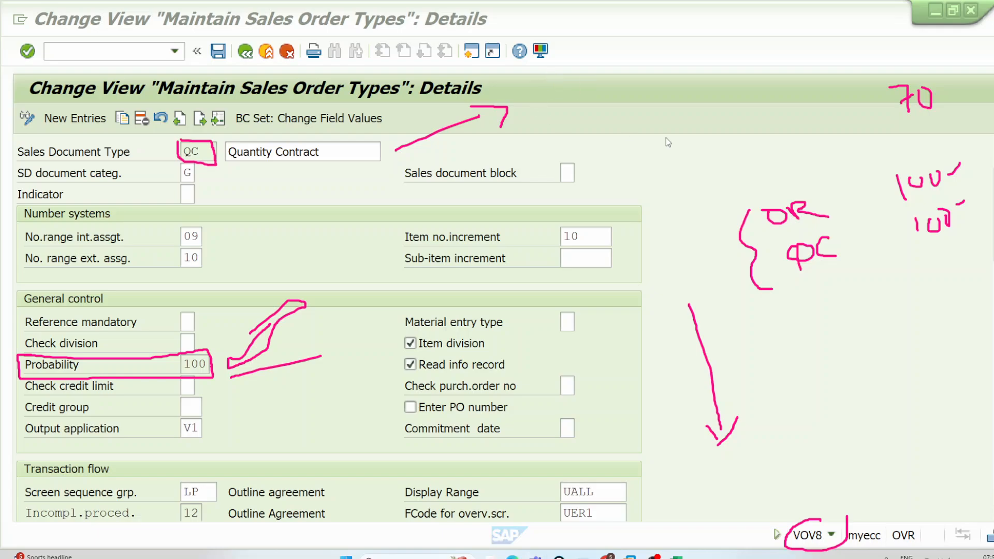
# Step: Write 1000 TO in a box with a question mark at the QC arrow's end, and draw an arrow away from the Probability marks
pyautogui.click(990, 187)
pyautogui.click(963, 167)
pyautogui.moveTo(529, 85)
pyautogui.mouseDown()
pyautogui.moveTo(531, 109)
pyautogui.moveTo(552, 91)
pyautogui.moveTo(608, 84)
pyautogui.moveTo(598, 74)
pyautogui.moveTo(636, 81)
pyautogui.moveTo(634, 61)
pyautogui.moveTo(653, 57)
pyautogui.moveTo(503, 138)
pyautogui.moveTo(601, 49)
pyautogui.moveTo(668, 57)
pyautogui.mouseUp()
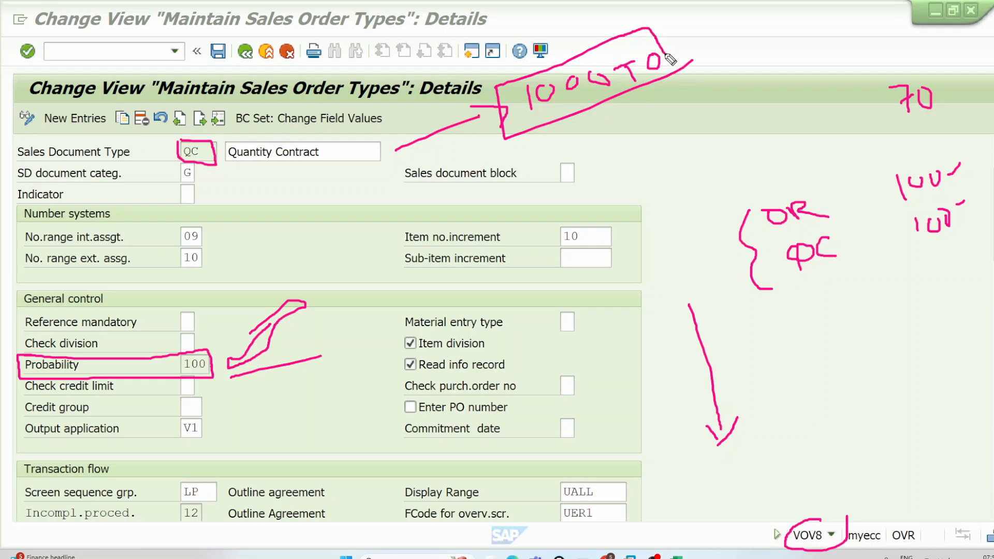
pyautogui.moveTo(287, 352)
pyautogui.mouseDown()
pyautogui.moveTo(460, 313)
pyautogui.moveTo(447, 313)
pyautogui.mouseUp()
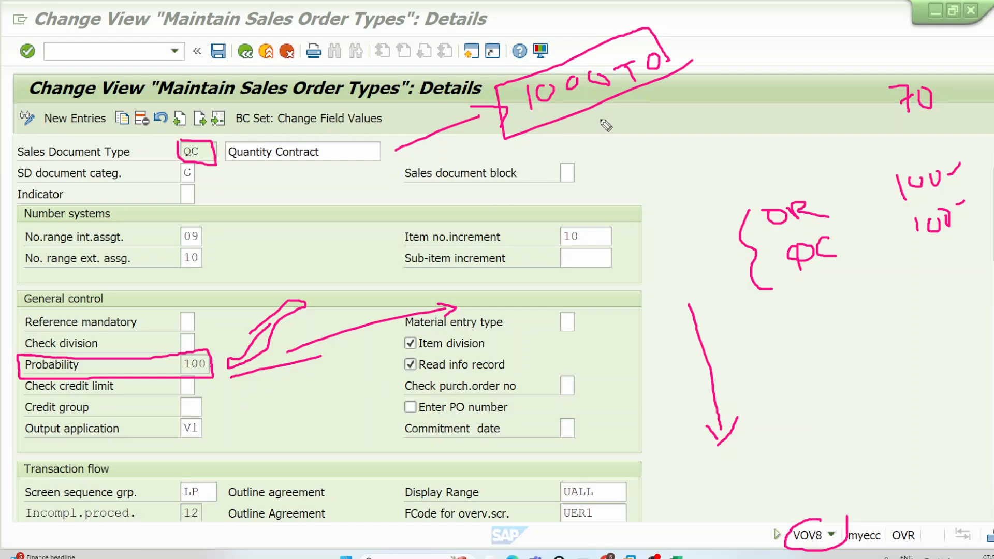
pyautogui.moveTo(682, 32)
pyautogui.mouseDown()
pyautogui.moveTo(691, 27)
pyautogui.moveTo(700, 61)
pyautogui.mouseUp()
# Step: Write QT with an arrow pointing to 70, and add a ticked note 100 TO beside the downward arrow
pyautogui.moveTo(668, 130)
pyautogui.mouseDown()
pyautogui.moveTo(659, 132)
pyautogui.moveTo(675, 151)
pyautogui.moveTo(895, 101)
pyautogui.moveTo(875, 120)
pyautogui.mouseUp()
pyautogui.moveTo(597, 378)
pyautogui.mouseDown()
pyautogui.moveTo(598, 396)
pyautogui.moveTo(629, 387)
pyautogui.moveTo(649, 330)
pyautogui.mouseUp()
pyautogui.moveTo(652, 372); pyautogui.dragTo(665, 369)
pyautogui.moveTo(659, 372)
pyautogui.mouseDown()
pyautogui.moveTo(660, 387)
pyautogui.moveTo(682, 377)
pyautogui.moveTo(674, 381)
pyautogui.mouseUp()
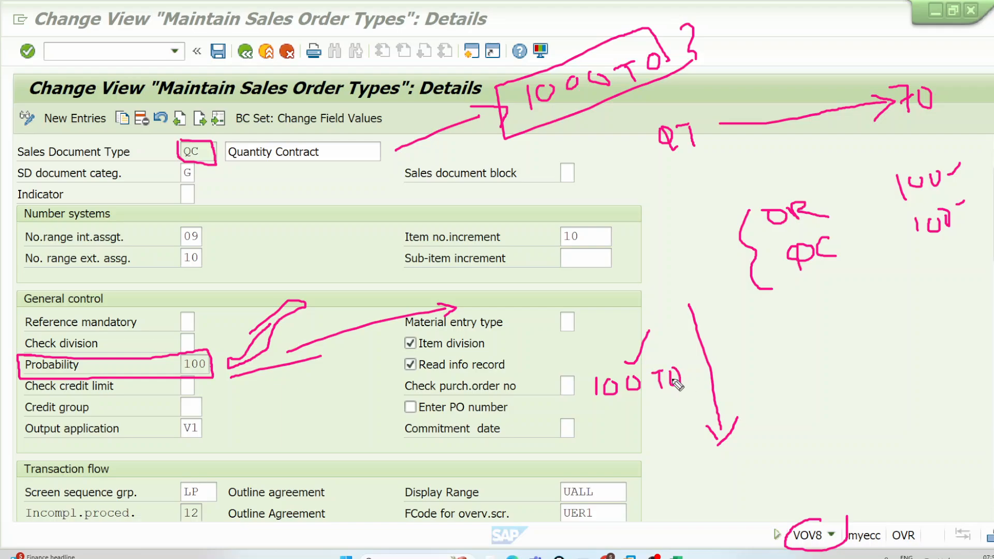
# Step: Draw a branch arrow labelled 70% off the downward arrow, and a curved arrow from 100 TO around it
pyautogui.moveTo(710, 366)
pyautogui.mouseDown()
pyautogui.moveTo(860, 343)
pyautogui.moveTo(835, 368)
pyautogui.mouseUp()
pyautogui.moveTo(763, 369)
pyautogui.mouseDown()
pyautogui.moveTo(772, 388)
pyautogui.moveTo(804, 369)
pyautogui.moveTo(814, 383)
pyautogui.mouseUp()
pyautogui.click(823, 371)
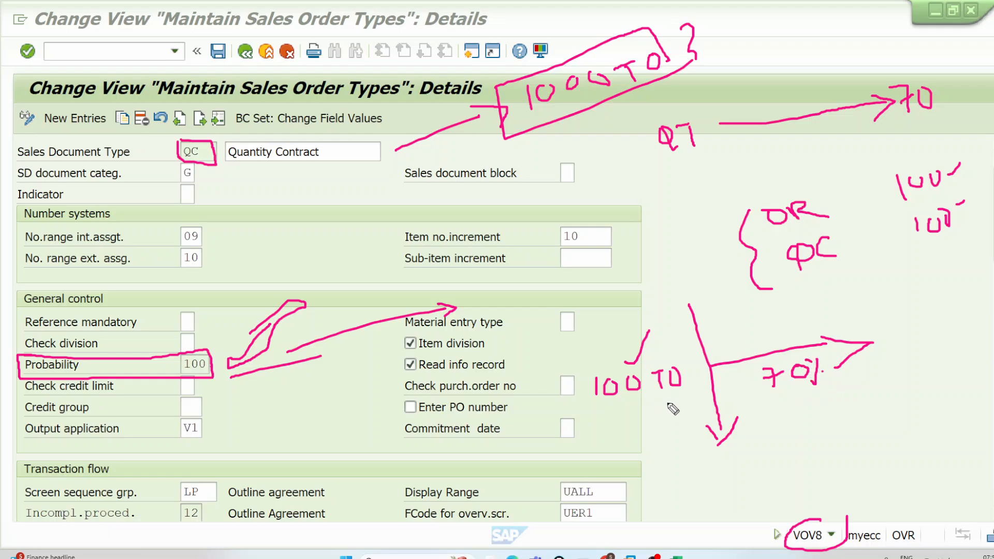
pyautogui.moveTo(662, 399)
pyautogui.mouseDown()
pyautogui.moveTo(684, 439)
pyautogui.moveTo(900, 335)
pyautogui.moveTo(919, 356)
pyautogui.mouseUp()
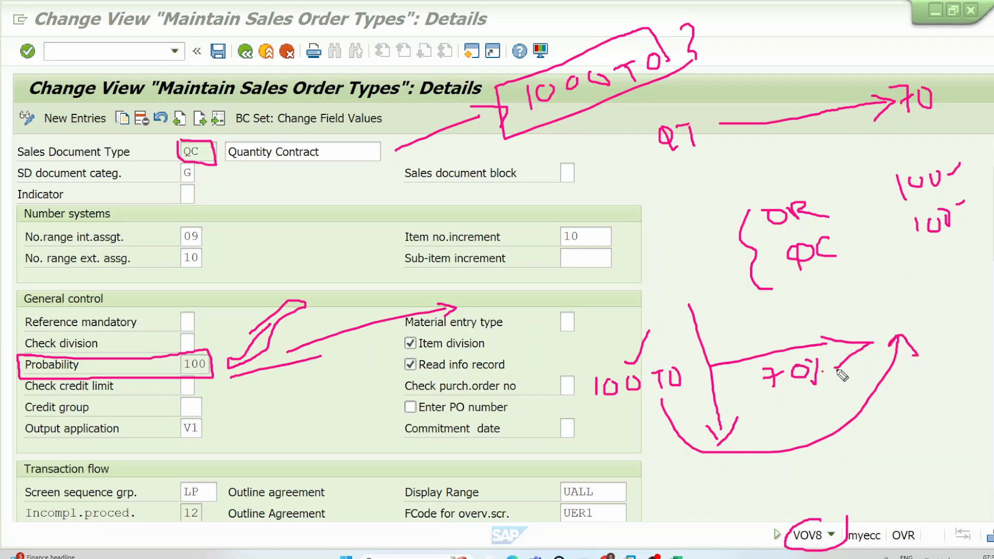
# Step: Circle 70%, draw a long arrow from 100 TO arching over it, and add a line rising from the boxed document type QC
pyautogui.moveTo(802, 357)
pyautogui.mouseDown()
pyautogui.moveTo(761, 399)
pyautogui.moveTo(826, 359)
pyautogui.mouseUp()
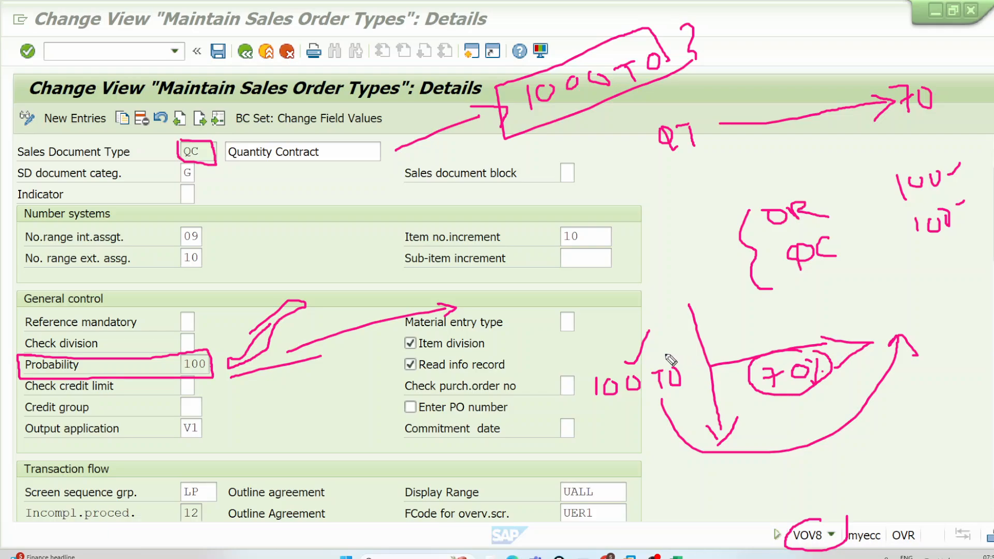
pyautogui.moveTo(667, 357)
pyautogui.mouseDown()
pyautogui.moveTo(807, 308)
pyautogui.moveTo(976, 337)
pyautogui.moveTo(940, 354)
pyautogui.mouseUp()
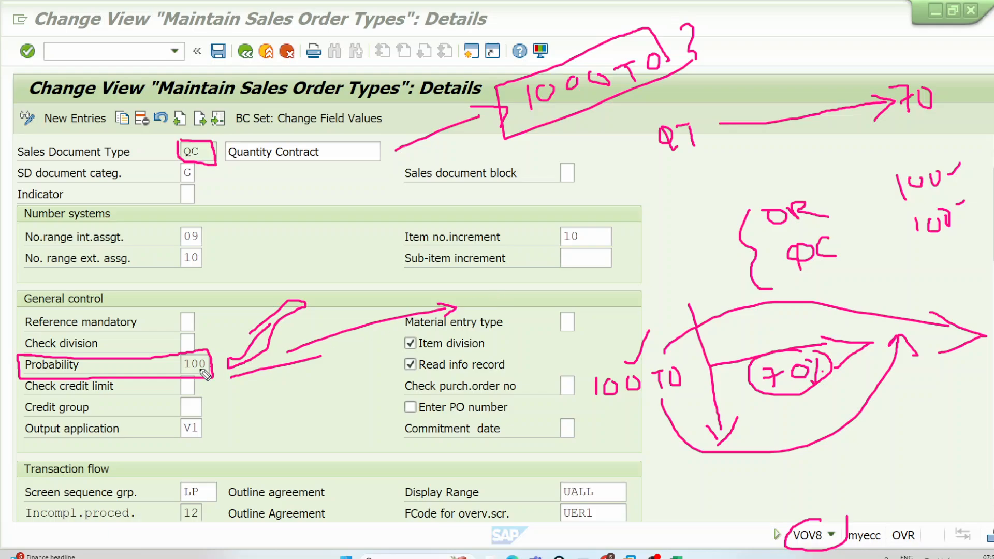
pyautogui.moveTo(210, 150); pyautogui.dragTo(252, 101)
# Step: Circle QT, write OR beneath its arrow to 70, and draw a curved arrow from QT back to the 1000 TO box
pyautogui.moveTo(682, 105)
pyautogui.mouseDown()
pyautogui.moveTo(650, 138)
pyautogui.moveTo(725, 158)
pyautogui.moveTo(688, 108)
pyautogui.mouseUp()
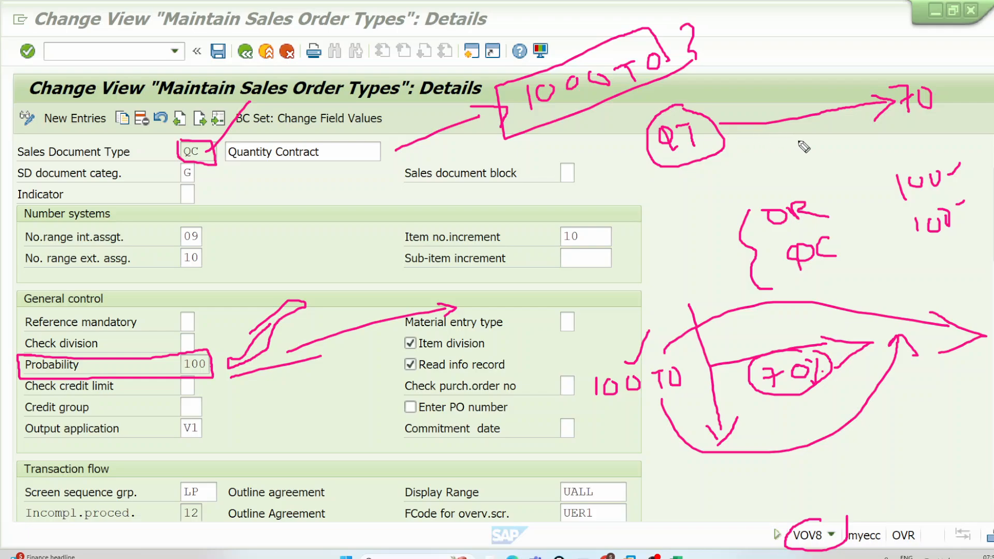
pyautogui.moveTo(819, 135)
pyautogui.mouseDown()
pyautogui.moveTo(817, 151)
pyautogui.moveTo(837, 136)
pyautogui.moveTo(847, 151)
pyautogui.mouseUp()
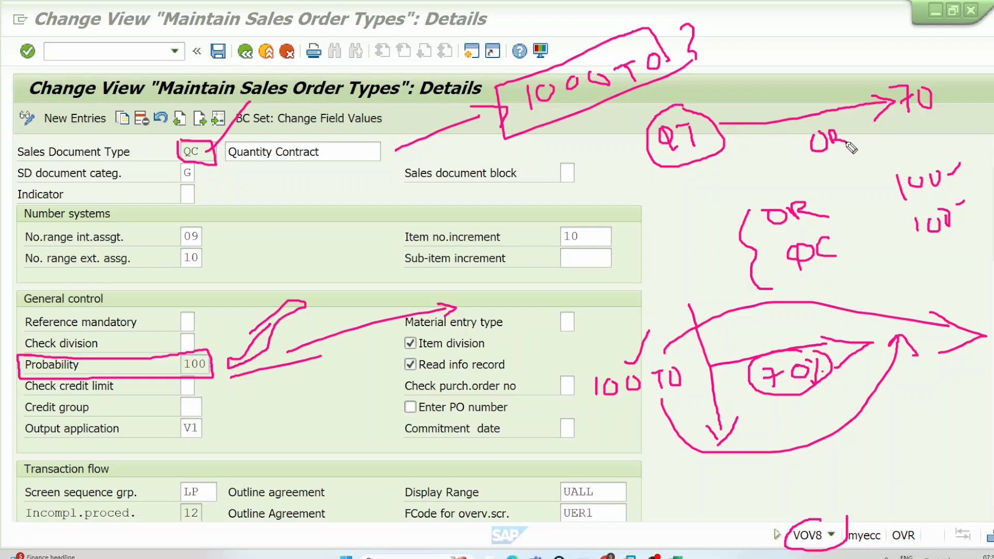
pyautogui.moveTo(697, 109)
pyautogui.mouseDown()
pyautogui.moveTo(706, 96)
pyautogui.moveTo(680, 74)
pyautogui.moveTo(706, 65)
pyautogui.mouseUp()
# Step: Draw a small ticked box above the QT notes, write 10 beside it, and add a line rising from the 1000 TO box
pyautogui.moveTo(737, 22)
pyautogui.mouseDown()
pyautogui.moveTo(730, 46)
pyautogui.moveTo(814, 21)
pyautogui.moveTo(740, 20)
pyautogui.mouseUp()
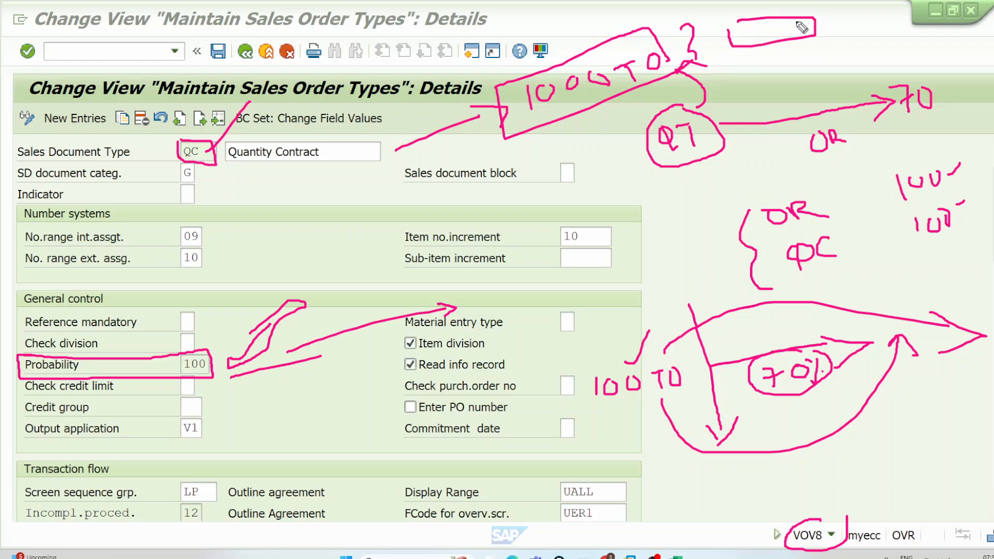
pyautogui.moveTo(873, 5)
pyautogui.mouseDown()
pyautogui.moveTo(875, 21)
pyautogui.moveTo(891, 8)
pyautogui.mouseUp()
pyautogui.moveTo(597, 54); pyautogui.dragTo(649, 0)
pyautogui.moveTo(741, 32); pyautogui.dragTo(783, 2)
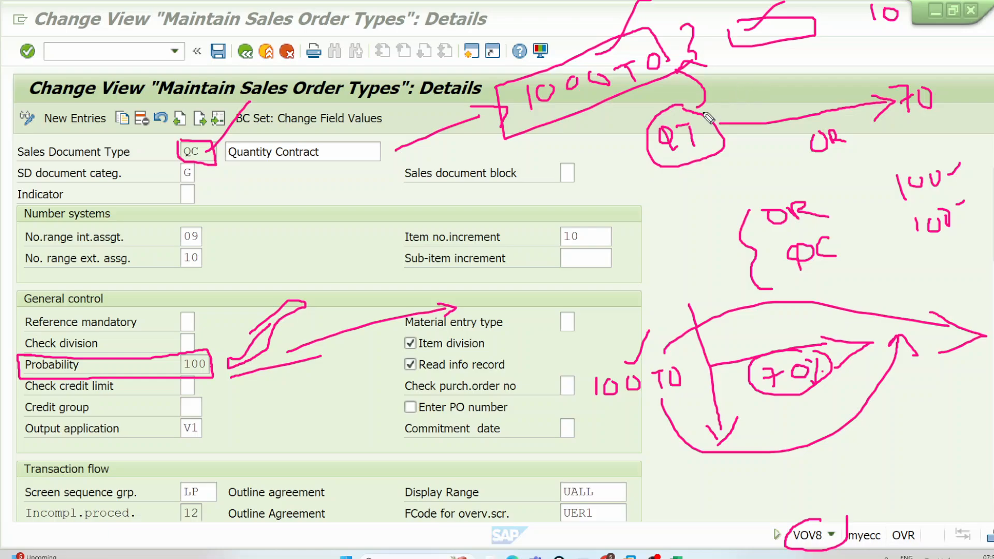
# Step: Link QT to OR with a curved arrow, draw a long line from beneath 1000 TO to 10, and retrace the QT circle
pyautogui.moveTo(702, 110)
pyautogui.mouseDown()
pyautogui.moveTo(746, 69)
pyautogui.moveTo(802, 105)
pyautogui.moveTo(815, 128)
pyautogui.moveTo(824, 110)
pyautogui.mouseUp()
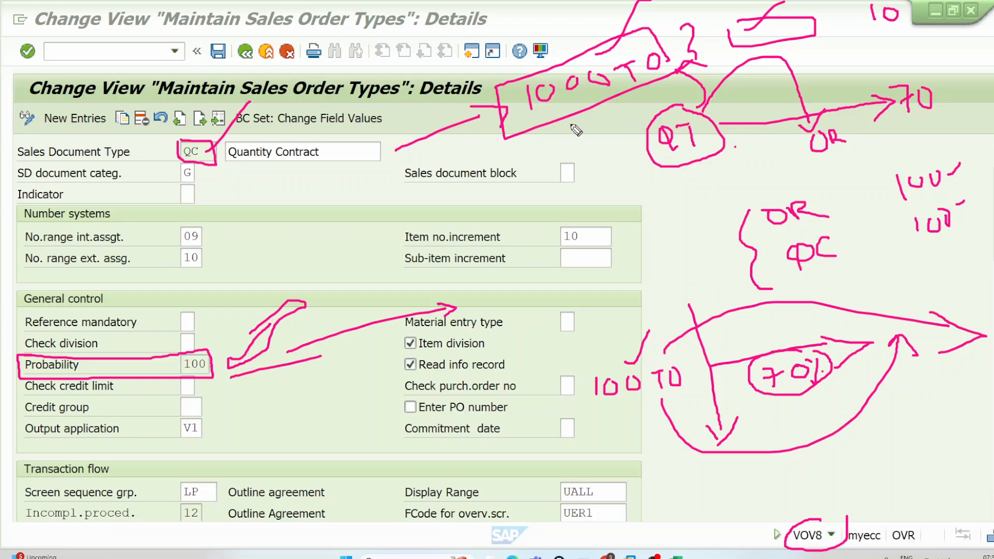
pyautogui.moveTo(572, 126)
pyautogui.mouseDown()
pyautogui.moveTo(901, 27)
pyautogui.moveTo(927, 10)
pyautogui.mouseUp()
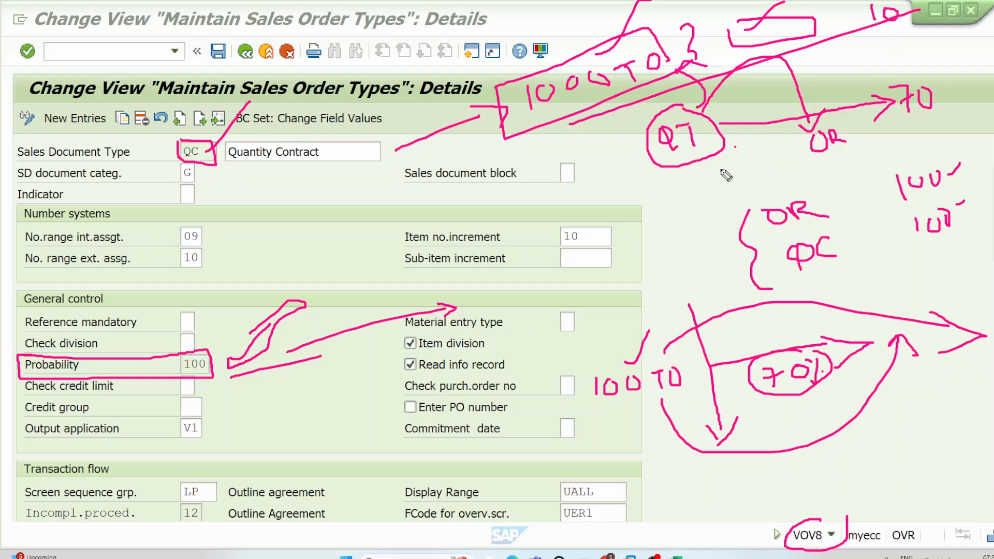
pyautogui.moveTo(717, 151)
pyautogui.mouseDown()
pyautogui.moveTo(662, 165)
pyautogui.moveTo(684, 168)
pyautogui.mouseUp()
# Step: Box the handwritten QC, add a line rising from it and a double-headed arrow below, and draw another line from 1000 TO toward 10
pyautogui.moveTo(788, 240)
pyautogui.mouseDown()
pyautogui.moveTo(847, 228)
pyautogui.moveTo(792, 276)
pyautogui.moveTo(782, 243)
pyautogui.moveTo(840, 230)
pyautogui.mouseUp()
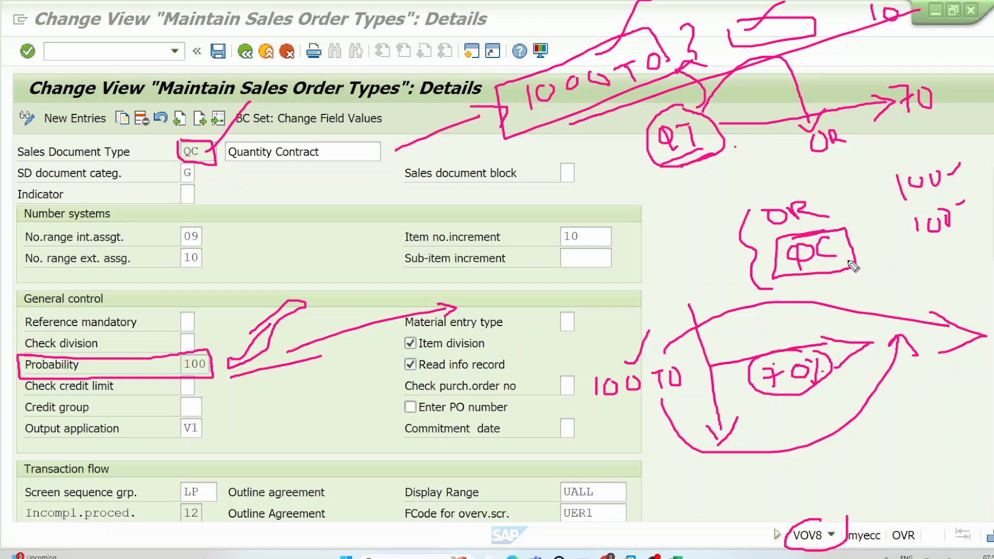
pyautogui.moveTo(856, 263); pyautogui.dragTo(893, 218)
pyautogui.moveTo(844, 291)
pyautogui.mouseDown()
pyautogui.moveTo(971, 275)
pyautogui.moveTo(953, 288)
pyautogui.mouseUp()
pyautogui.moveTo(859, 280); pyautogui.dragTo(857, 295)
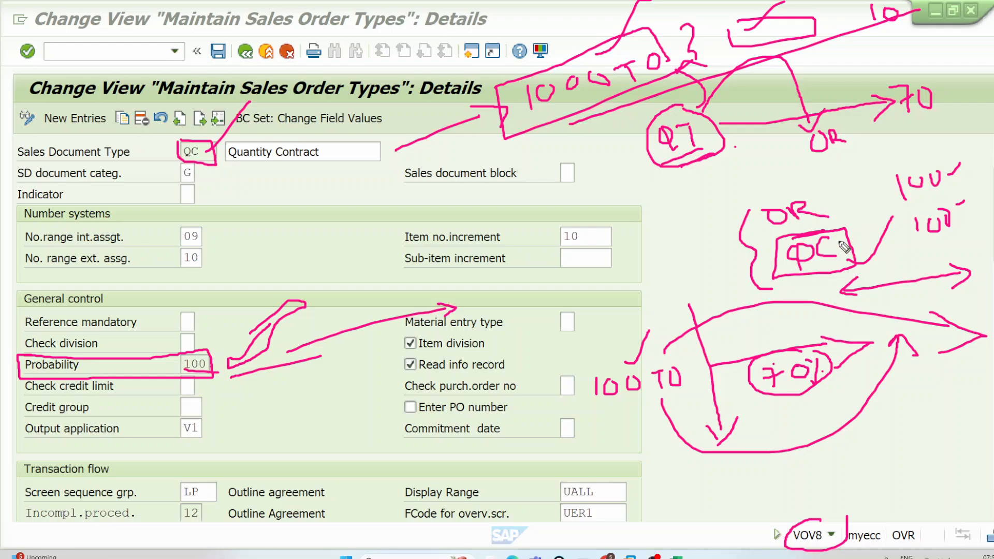
pyautogui.moveTo(653, 82); pyautogui.dragTo(956, 27)
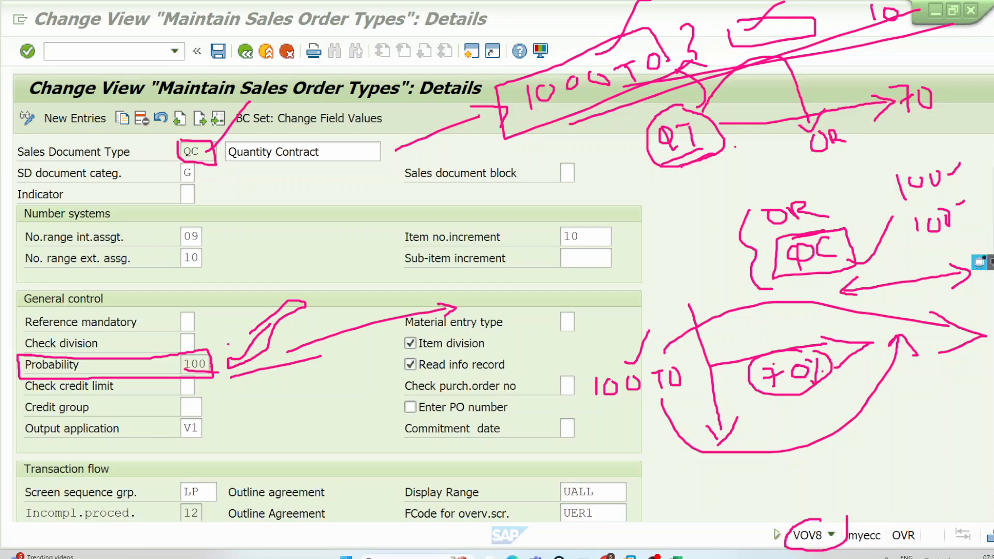
# Step: Clear all annotations and start a handwritten list of item categories with AFN, AGN and TAN
pyautogui.click(991, 244)
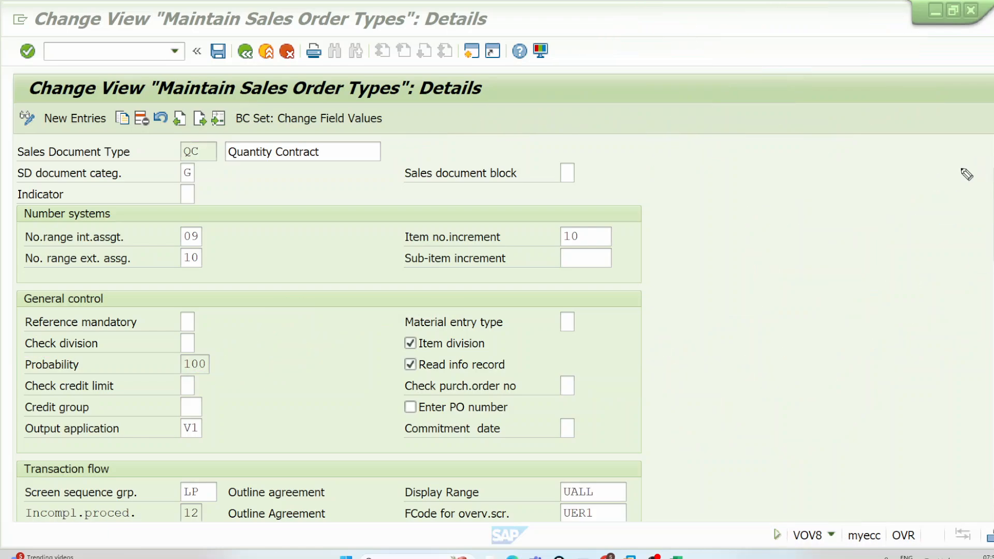
pyautogui.moveTo(876, 118)
pyautogui.mouseDown()
pyautogui.moveTo(871, 96)
pyautogui.moveTo(880, 112)
pyautogui.moveTo(899, 96)
pyautogui.moveTo(903, 111)
pyautogui.moveTo(919, 73)
pyautogui.moveTo(960, 76)
pyautogui.mouseUp()
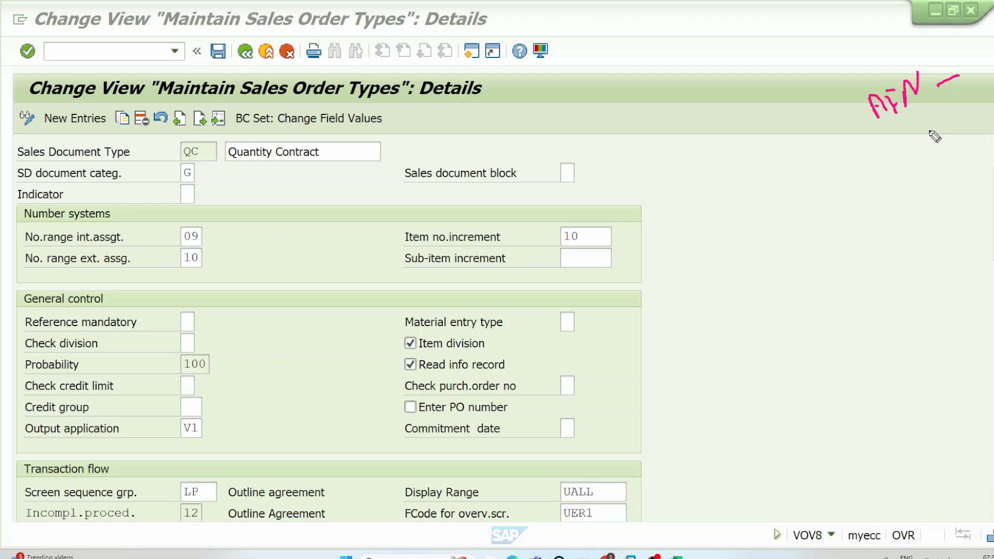
pyautogui.moveTo(885, 171)
pyautogui.mouseDown()
pyautogui.moveTo(888, 151)
pyautogui.moveTo(892, 164)
pyautogui.moveTo(930, 168)
pyautogui.moveTo(966, 122)
pyautogui.mouseUp()
pyautogui.moveTo(900, 195); pyautogui.dragTo(915, 193)
pyautogui.moveTo(909, 194)
pyautogui.mouseDown()
pyautogui.moveTo(912, 206)
pyautogui.moveTo(929, 193)
pyautogui.moveTo(931, 202)
pyautogui.moveTo(957, 184)
pyautogui.moveTo(972, 198)
pyautogui.mouseUp()
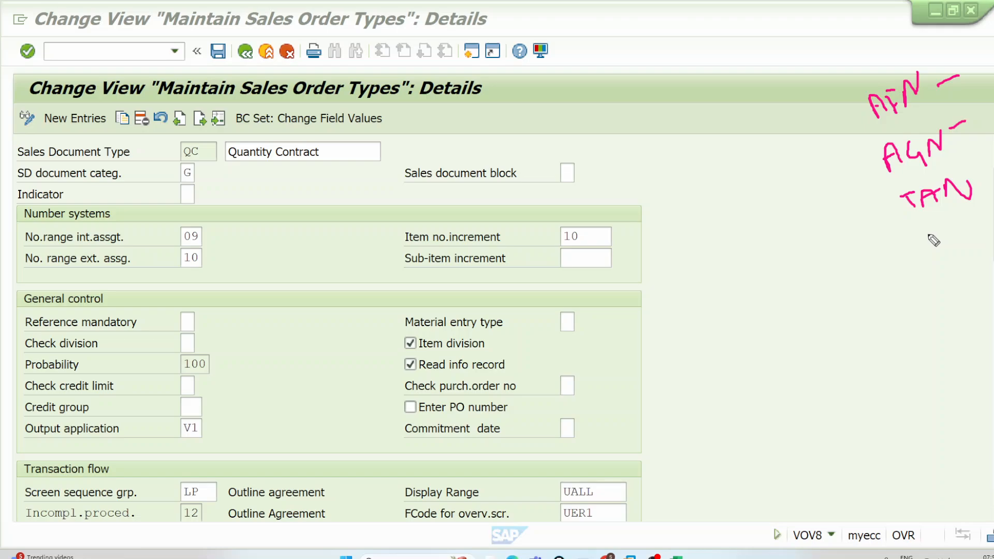
# Step: Add G2N and L2T to the handwritten item category list below TAN
pyautogui.moveTo(930, 236)
pyautogui.mouseDown()
pyautogui.moveTo(966, 240)
pyautogui.moveTo(978, 223)
pyautogui.mouseUp()
pyautogui.moveTo(942, 262)
pyautogui.mouseDown()
pyautogui.moveTo(942, 278)
pyautogui.moveTo(958, 276)
pyautogui.mouseUp()
pyautogui.moveTo(957, 263)
pyautogui.mouseDown()
pyautogui.moveTo(977, 268)
pyautogui.moveTo(990, 249)
pyautogui.mouseUp()
pyautogui.moveTo(981, 253); pyautogui.dragTo(979, 268)
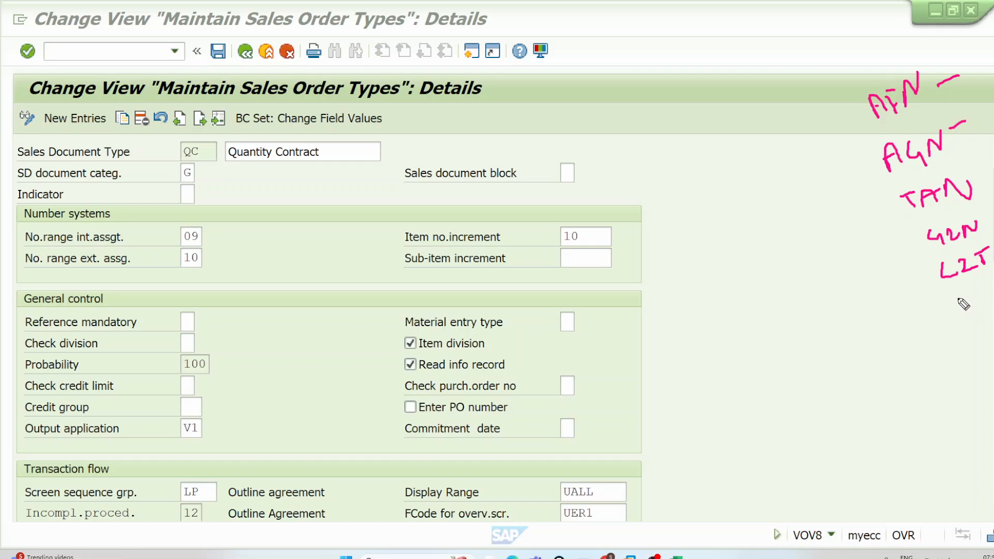
# Step: Add TAS, TAB and KMN to the end of the item category list, and box KMN
pyautogui.moveTo(947, 301)
pyautogui.mouseDown()
pyautogui.moveTo(965, 291)
pyautogui.moveTo(962, 312)
pyautogui.moveTo(980, 287)
pyautogui.moveTo(989, 304)
pyautogui.mouseUp()
pyautogui.moveTo(970, 300); pyautogui.dragTo(986, 297)
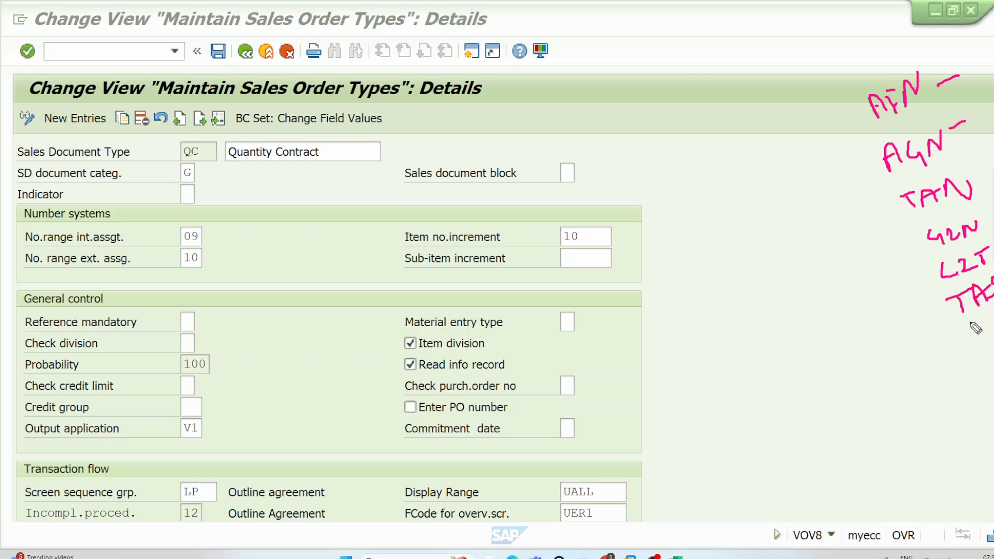
pyautogui.moveTo(959, 332)
pyautogui.mouseDown()
pyautogui.moveTo(975, 341)
pyautogui.moveTo(988, 328)
pyautogui.mouseUp()
pyautogui.moveTo(972, 359); pyautogui.dragTo(978, 363)
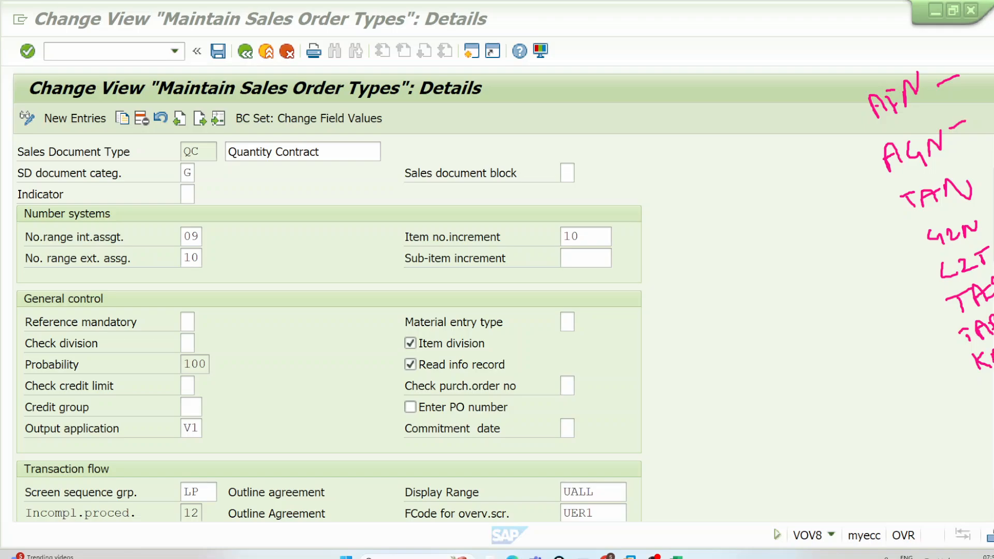
pyautogui.moveTo(993, 373)
pyautogui.mouseDown()
pyautogui.moveTo(962, 360)
pyautogui.moveTo(993, 341)
pyautogui.mouseUp()
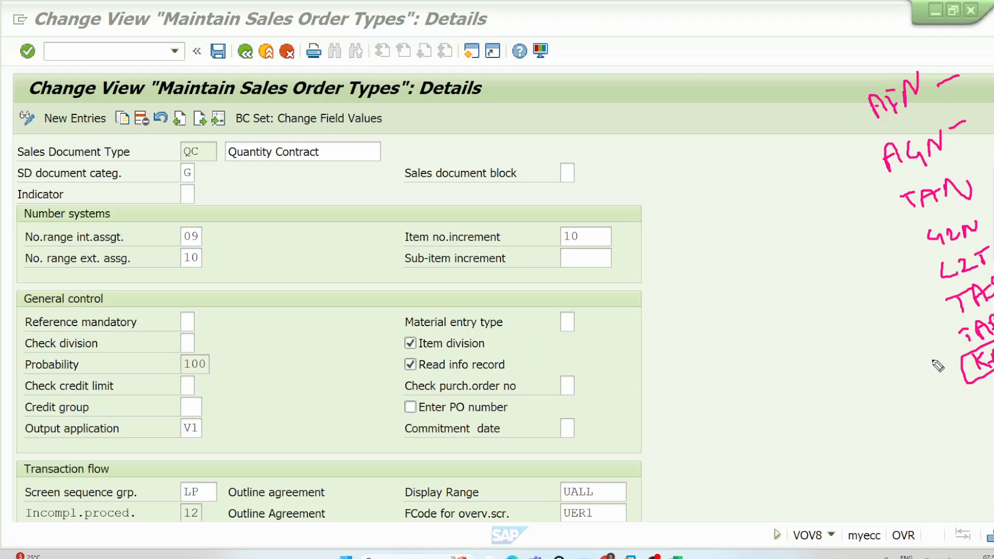
# Step: Write QC + NORM and draw an arrow leading to the boxed KMN item category
pyautogui.moveTo(949, 365); pyautogui.dragTo(887, 379)
pyautogui.moveTo(670, 415)
pyautogui.mouseDown()
pyautogui.moveTo(673, 435)
pyautogui.moveTo(696, 412)
pyautogui.moveTo(703, 424)
pyautogui.moveTo(722, 407)
pyautogui.moveTo(717, 420)
pyautogui.mouseUp()
pyautogui.moveTo(742, 404)
pyautogui.mouseDown()
pyautogui.moveTo(746, 391)
pyautogui.moveTo(761, 403)
pyautogui.mouseUp()
pyautogui.moveTo(761, 403)
pyautogui.mouseDown()
pyautogui.moveTo(763, 389)
pyautogui.moveTo(785, 400)
pyautogui.moveTo(803, 379)
pyautogui.mouseUp()
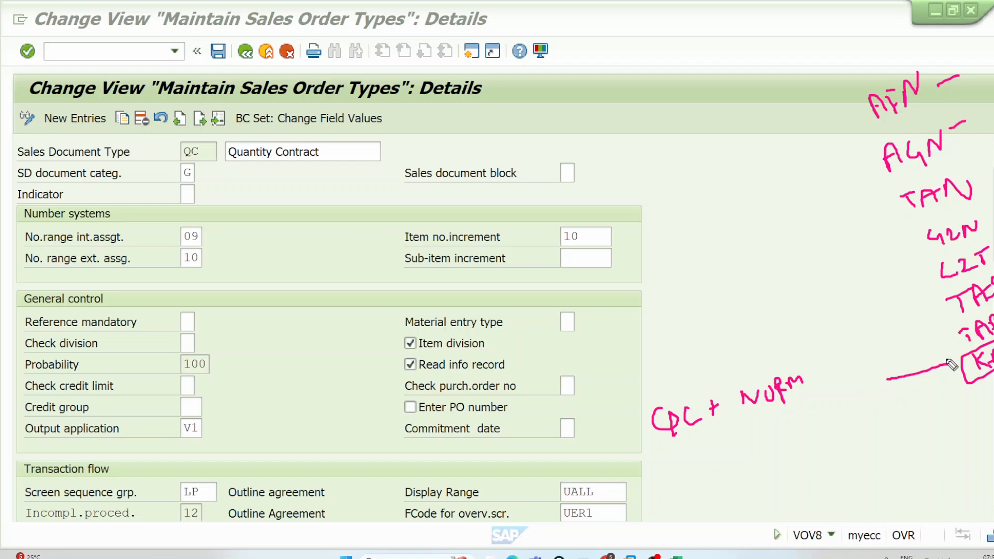
pyautogui.moveTo(943, 356)
pyautogui.mouseDown()
pyautogui.moveTo(959, 363)
pyautogui.moveTo(952, 381)
pyautogui.mouseUp()
# Step: Leave the sales document type details and open transaction VOV7 to maintain item categories
pyautogui.click(220, 118)
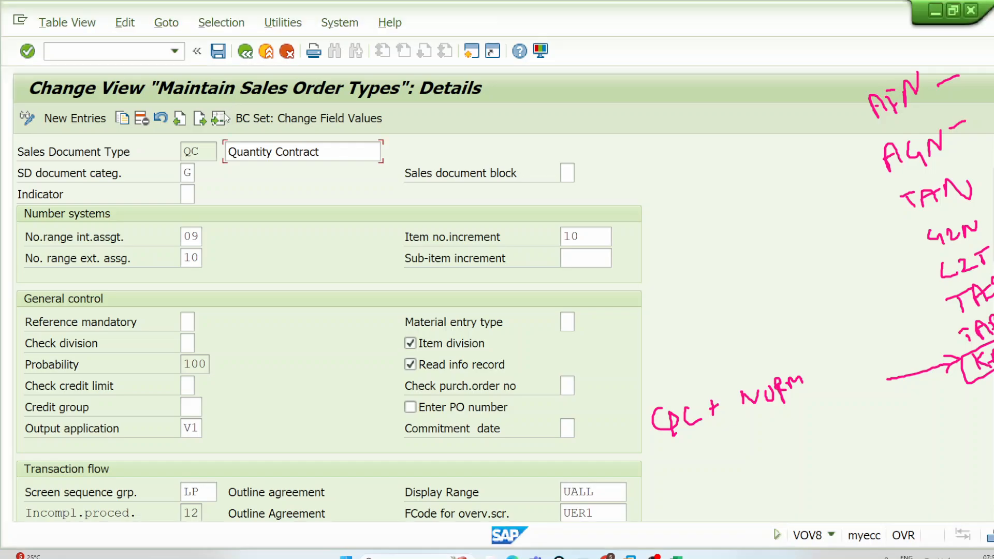
pyautogui.click(316, 237)
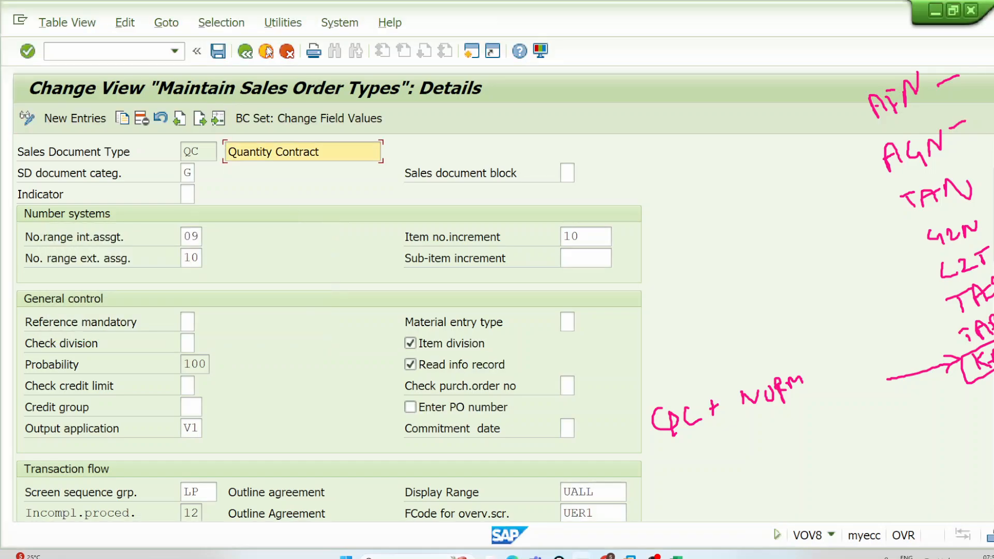
pyautogui.click(266, 51)
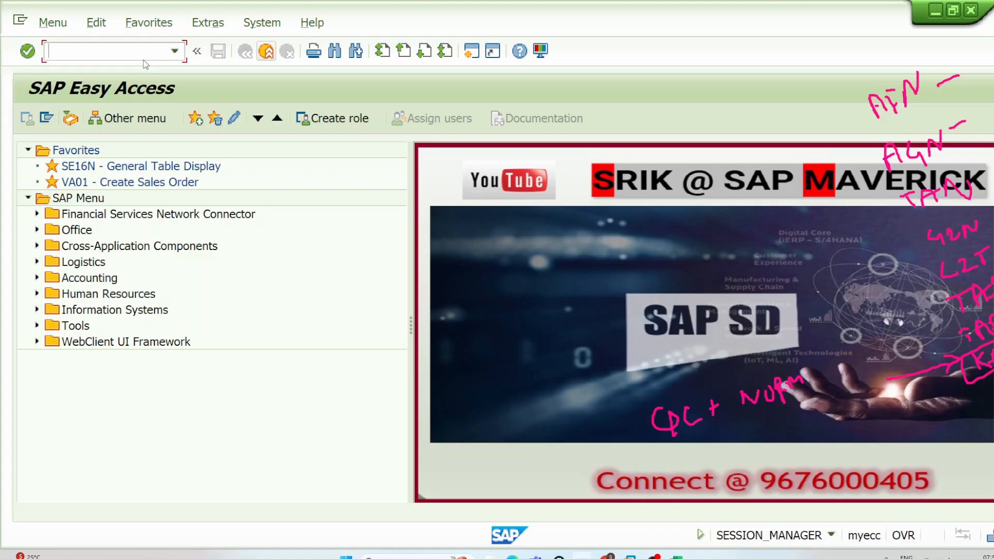
pyautogui.write('VOV7')
pyautogui.press('Return')
# Step: Position the item category list at KMN and open the details of the Qty Contract Item
pyautogui.click(128, 487)
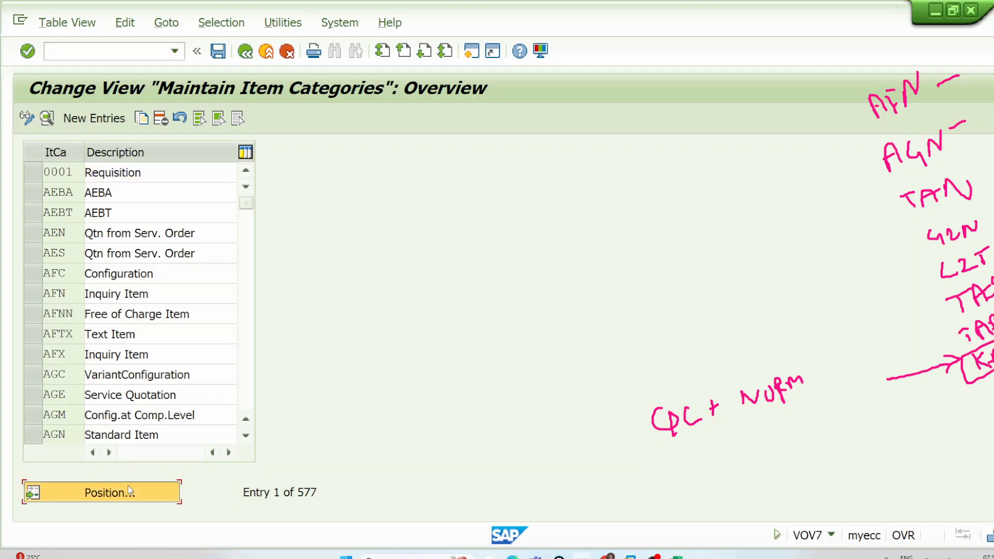
pyautogui.write('KMN')
pyautogui.press('Return')
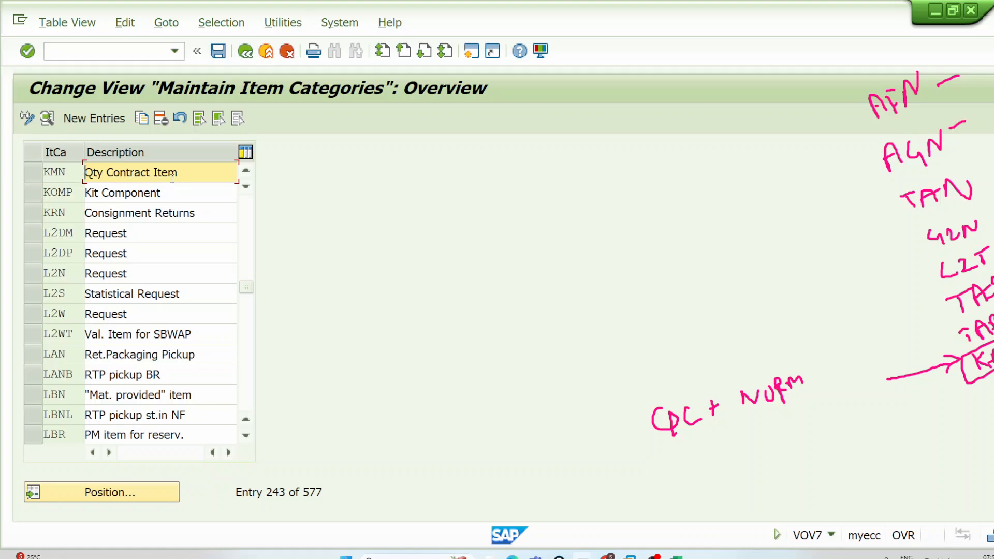
pyautogui.doubleClick(172, 178)
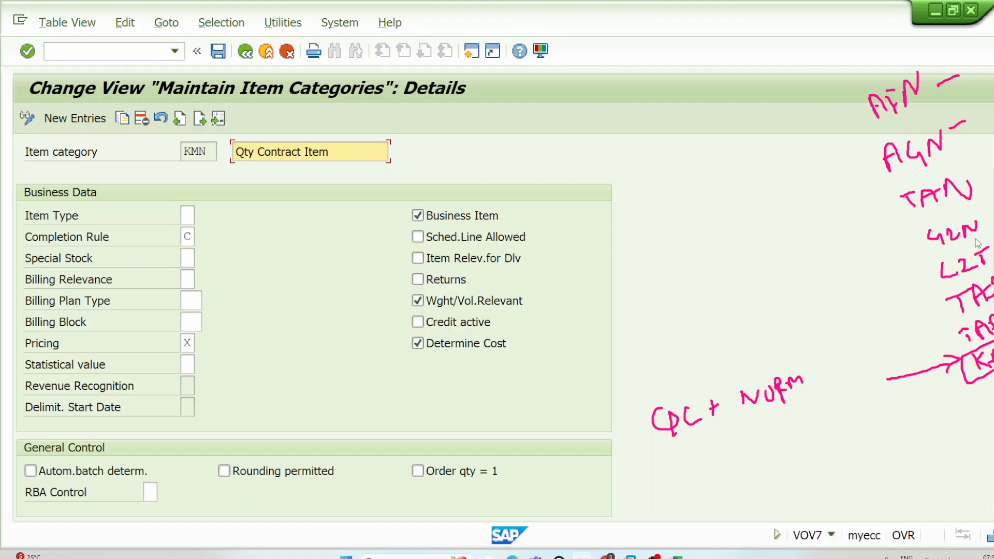
# Step: Clear the annotations, circle the Completion Rule value, and show its possible entries in a widened list with rule C selected
pyautogui.click(992, 167)
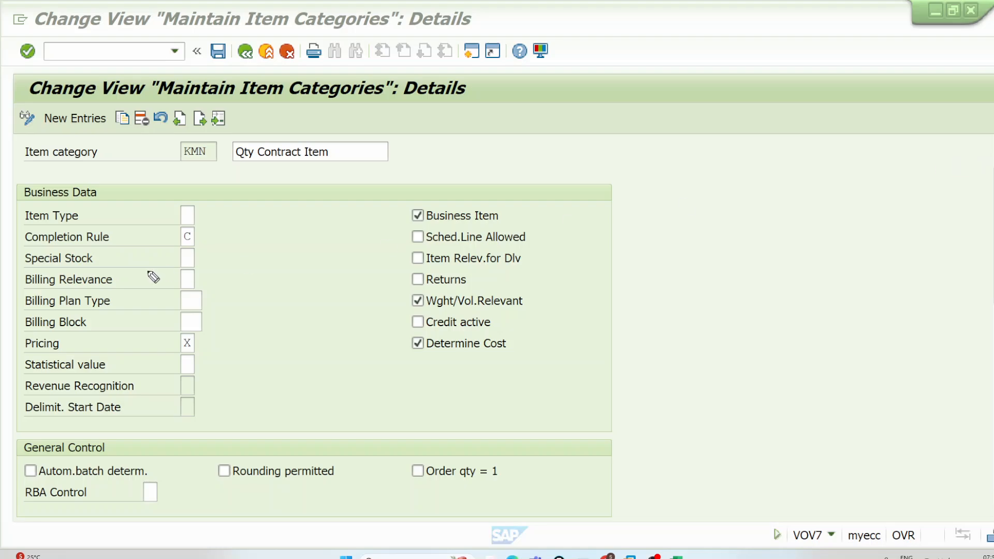
pyautogui.moveTo(191, 226)
pyautogui.mouseDown()
pyautogui.moveTo(200, 249)
pyautogui.moveTo(197, 225)
pyautogui.mouseUp()
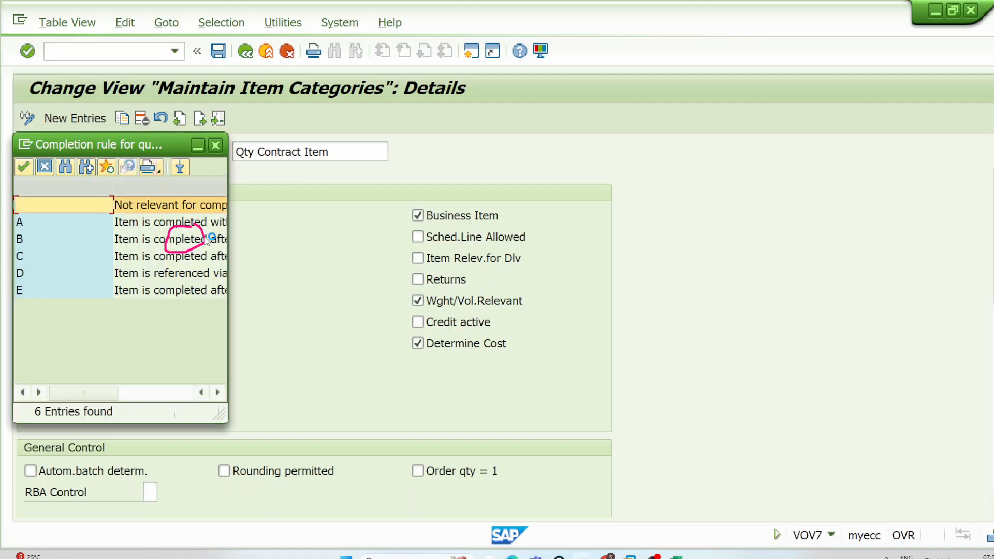
pyautogui.moveTo(229, 293); pyautogui.dragTo(404, 292)
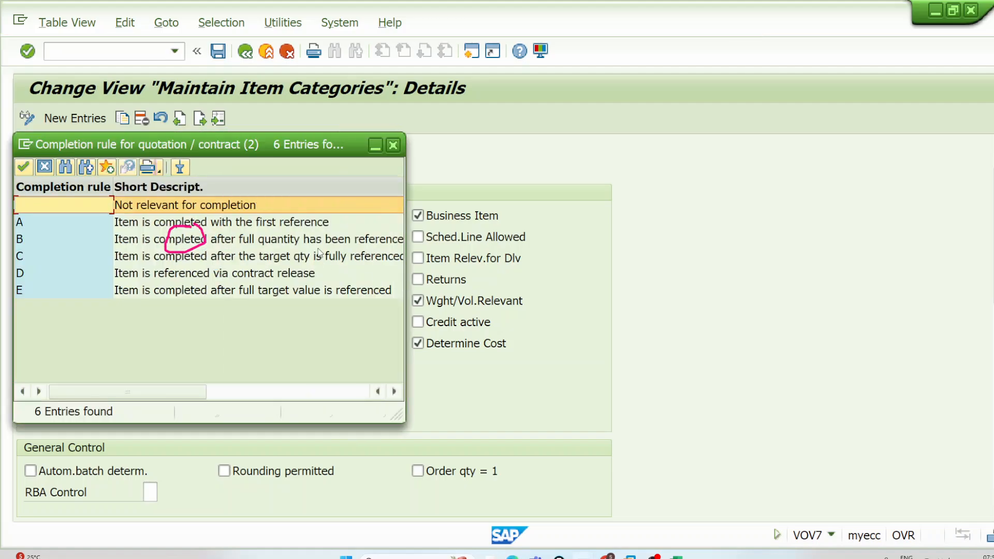
pyautogui.click(319, 259)
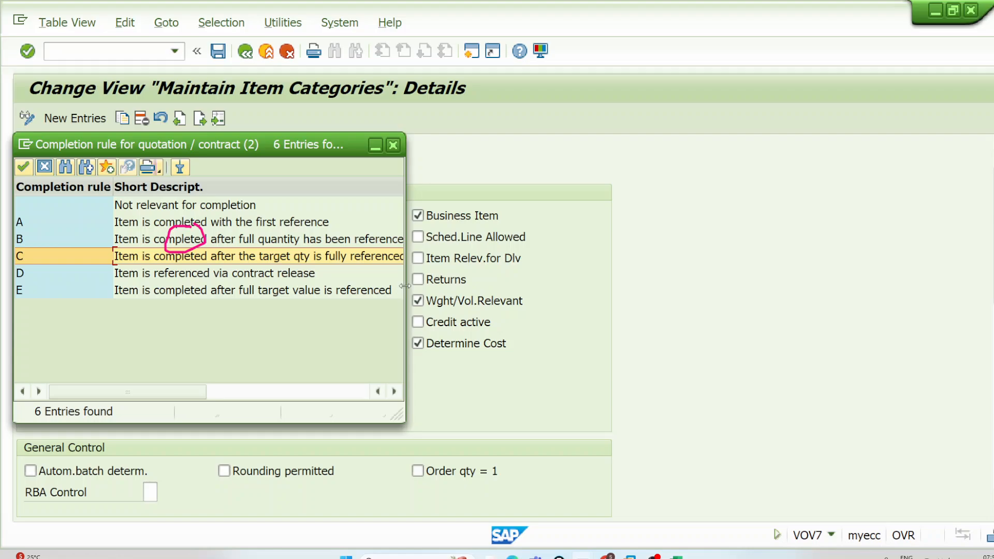
pyautogui.moveTo(405, 286); pyautogui.dragTo(578, 286)
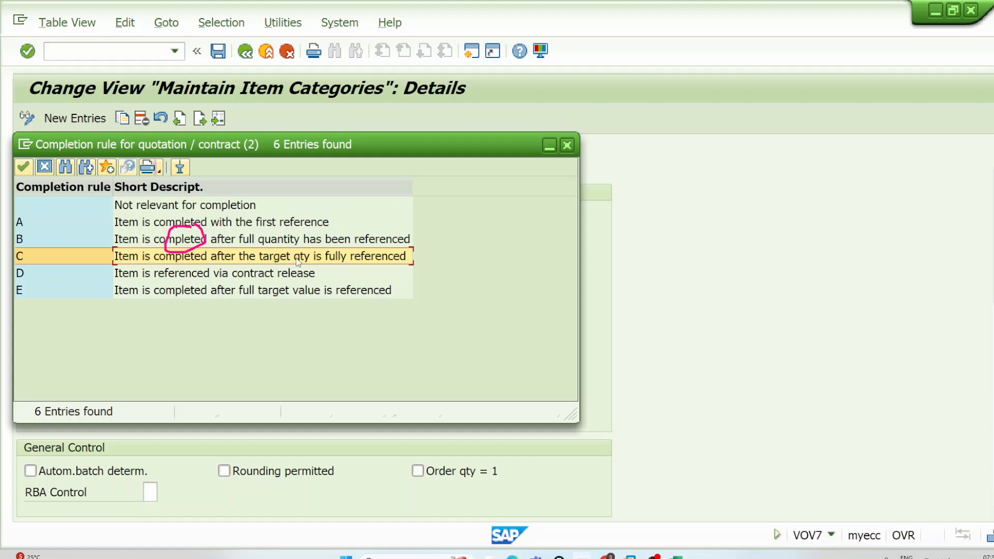
# Step: Point an open arrow at completion rule C and add a circled mark at the arrow's upper end
pyautogui.click(976, 169)
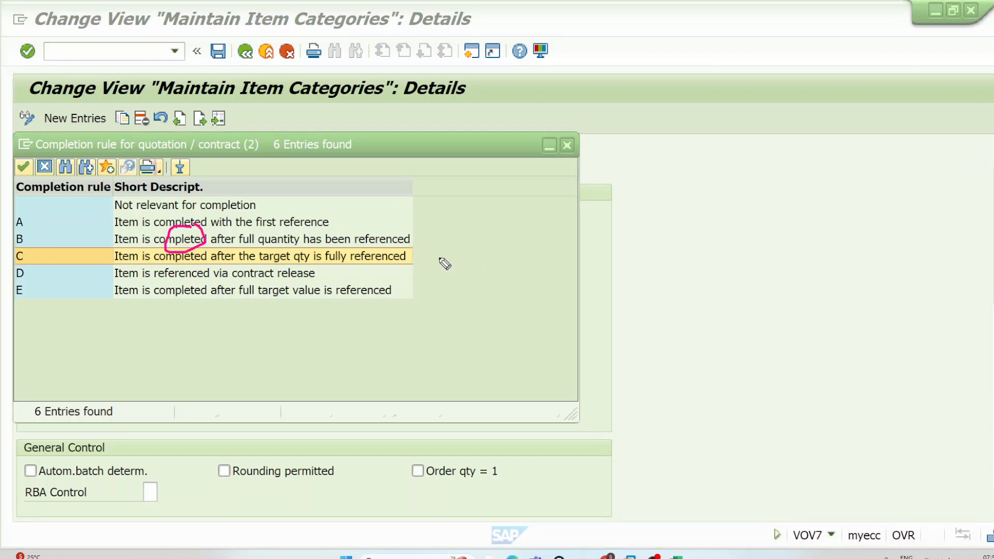
pyautogui.moveTo(472, 235)
pyautogui.mouseDown()
pyautogui.moveTo(432, 251)
pyautogui.moveTo(501, 267)
pyautogui.mouseUp()
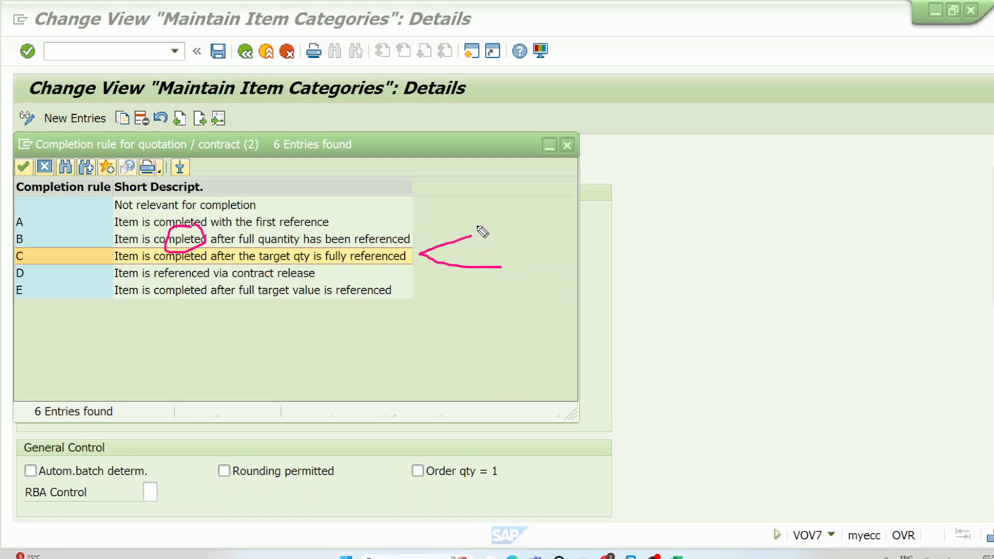
pyautogui.moveTo(477, 228)
pyautogui.mouseDown()
pyautogui.moveTo(505, 218)
pyautogui.moveTo(506, 246)
pyautogui.moveTo(481, 206)
pyautogui.mouseUp()
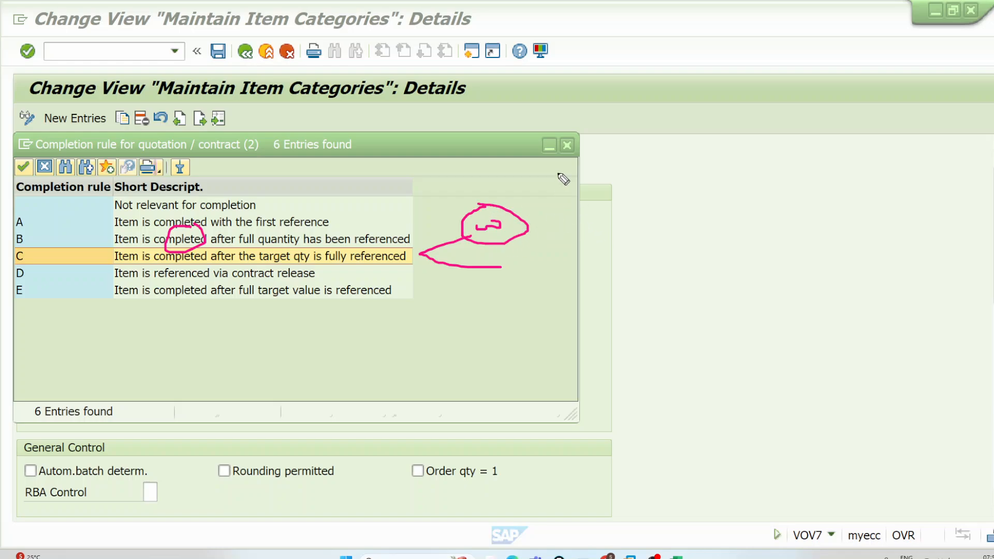
# Step: Draw a downward arrow to the word Release, frame the word in a slanted box, and write OR beside it
pyautogui.moveTo(796, 74); pyautogui.dragTo(818, 137)
pyautogui.moveTo(801, 130)
pyautogui.mouseDown()
pyautogui.moveTo(821, 141)
pyautogui.moveTo(843, 122)
pyautogui.mouseUp()
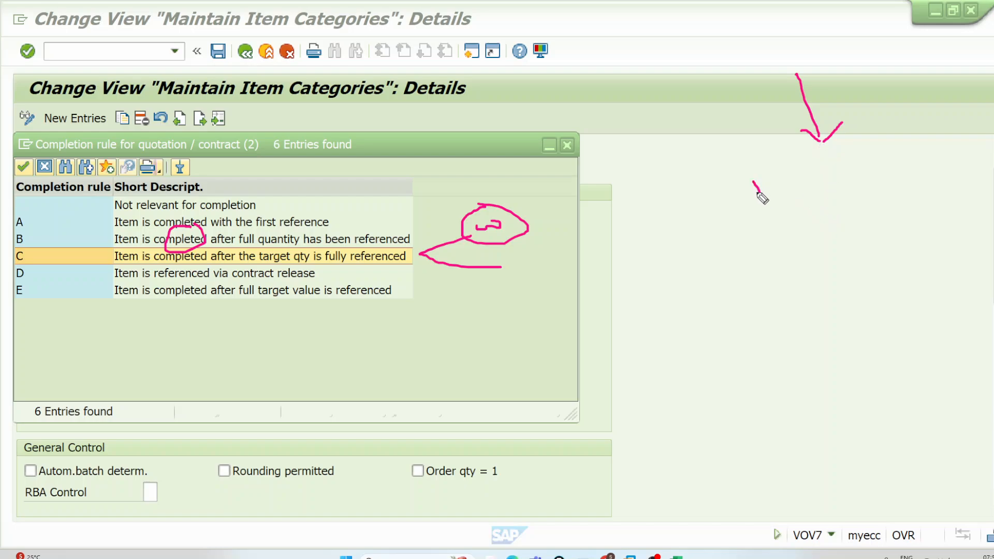
pyautogui.moveTo(750, 179)
pyautogui.mouseDown()
pyautogui.moveTo(761, 196)
pyautogui.moveTo(844, 169)
pyautogui.moveTo(840, 158)
pyautogui.moveTo(889, 151)
pyautogui.moveTo(718, 185)
pyautogui.moveTo(989, 104)
pyautogui.moveTo(962, 135)
pyautogui.mouseUp()
pyautogui.moveTo(929, 178); pyautogui.dragTo(932, 179)
pyautogui.moveTo(953, 191)
pyautogui.mouseDown()
pyautogui.moveTo(966, 175)
pyautogui.moveTo(987, 181)
pyautogui.mouseUp()
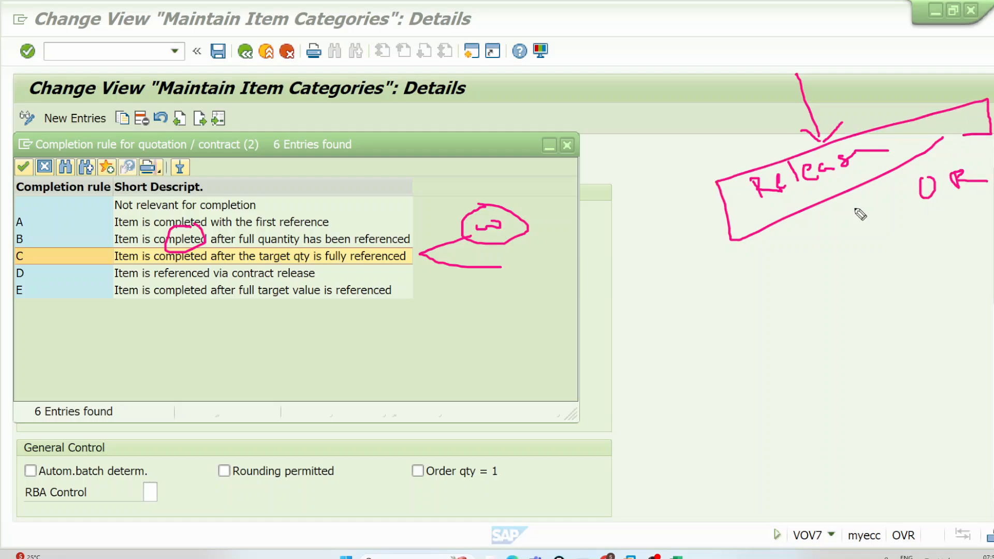
# Step: Close the completion rule list and, in the Excel class notes, select the Quantity contract row's cells from QC to KMN
pyautogui.click(568, 145)
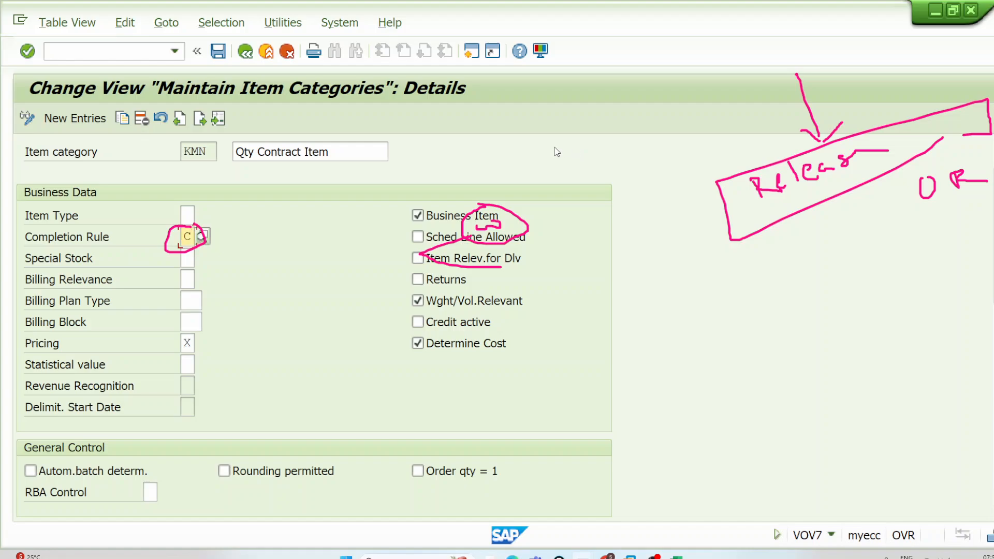
pyautogui.click(216, 152)
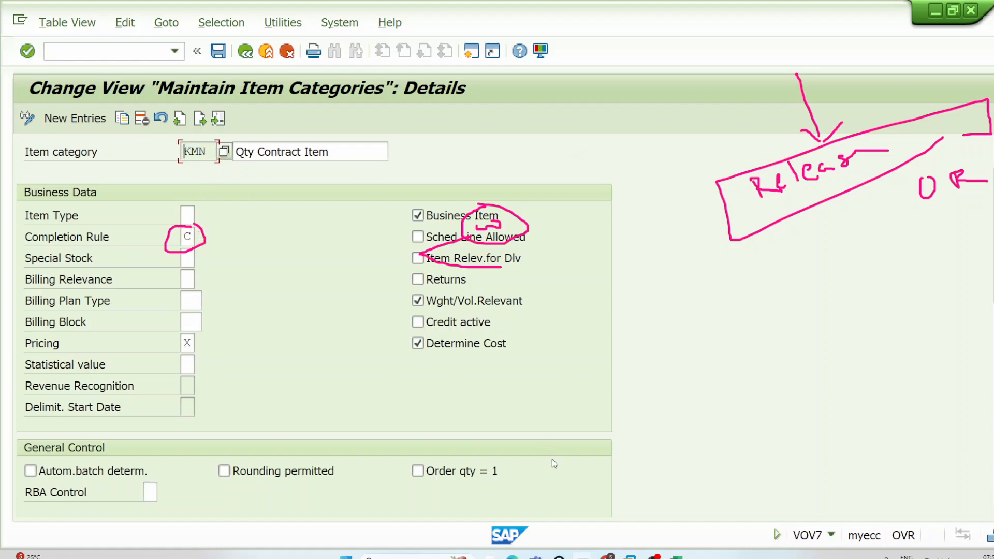
pyautogui.click(675, 556)
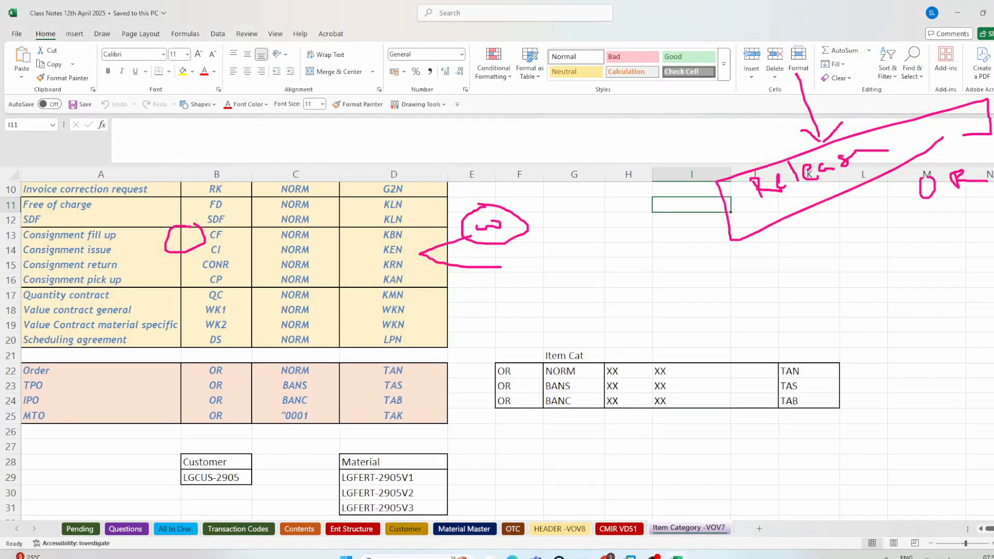
pyautogui.click(214, 295)
pyautogui.moveTo(226, 296); pyautogui.dragTo(422, 296)
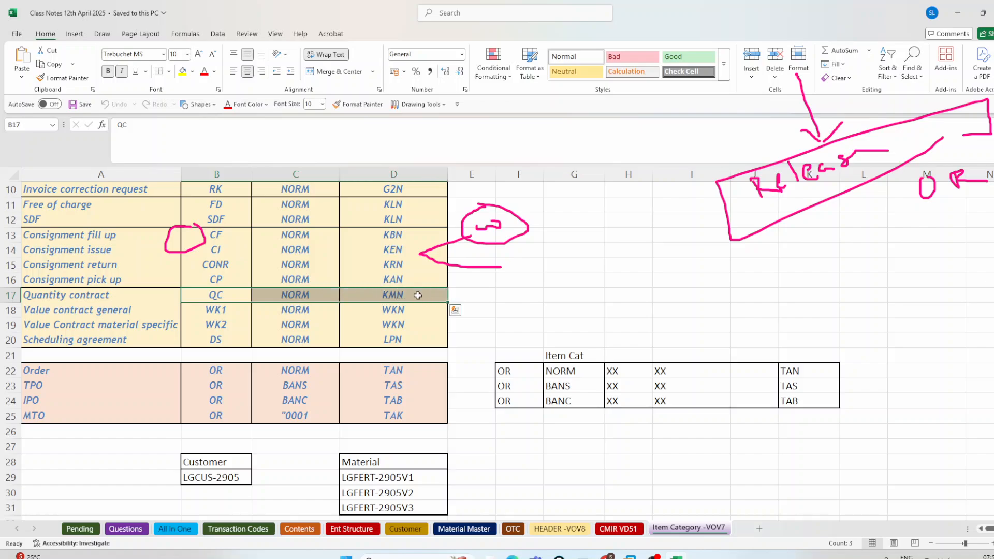
# Step: Clear the annotations, underline and tick the general and material specific value contracts, circle their word Value, and underline Quantity
pyautogui.click(211, 309)
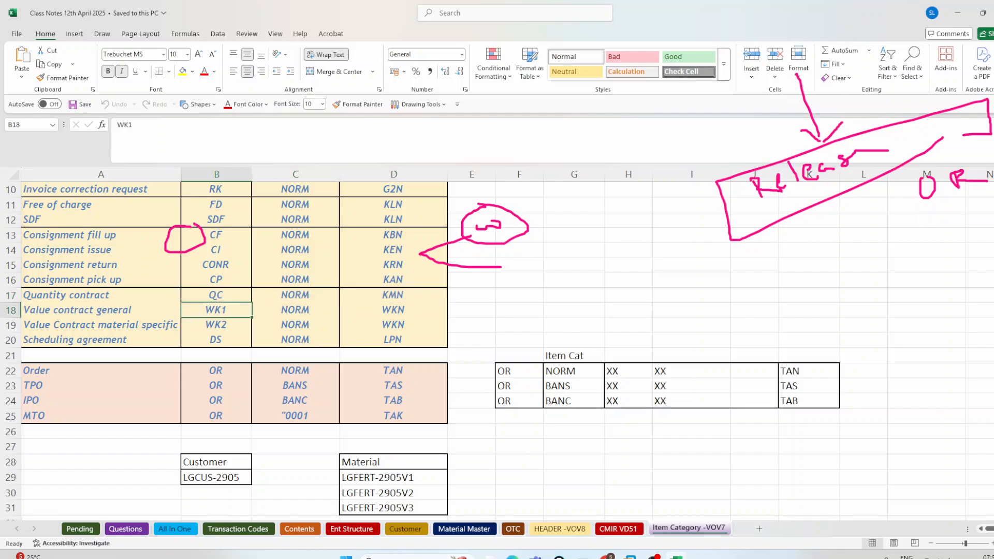
pyautogui.click(993, 214)
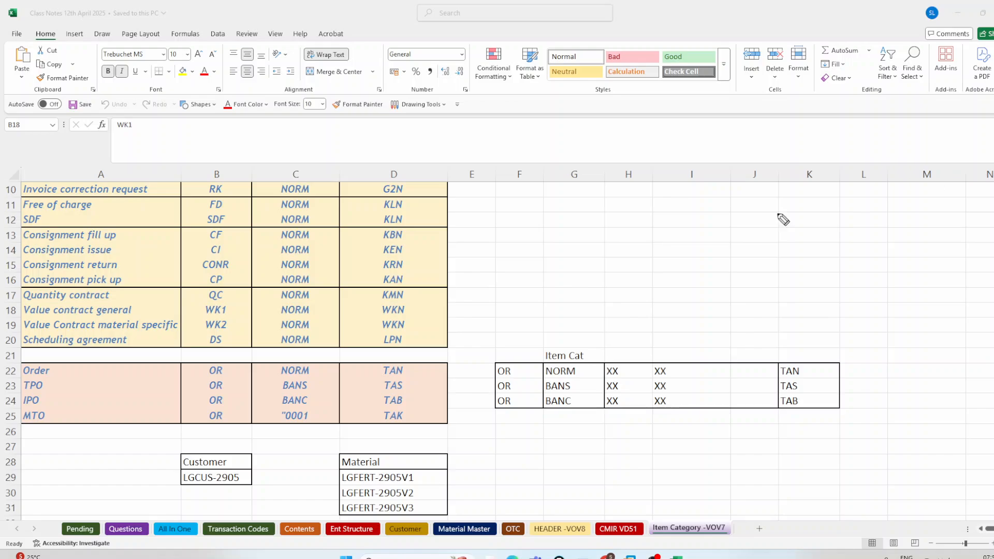
pyautogui.moveTo(54, 320)
pyautogui.mouseDown()
pyautogui.moveTo(132, 313)
pyautogui.moveTo(177, 327)
pyautogui.moveTo(149, 309)
pyautogui.moveTo(154, 300)
pyautogui.moveTo(183, 328)
pyautogui.mouseUp()
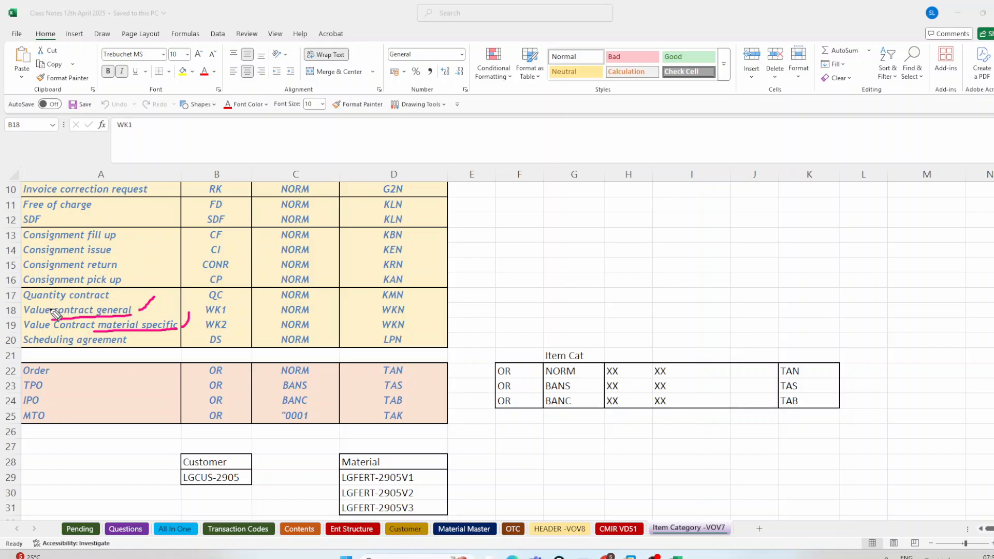
pyautogui.moveTo(50, 302)
pyautogui.mouseDown()
pyautogui.moveTo(16, 314)
pyautogui.moveTo(32, 330)
pyautogui.moveTo(53, 321)
pyautogui.moveTo(50, 302)
pyautogui.moveTo(66, 300)
pyautogui.mouseUp()
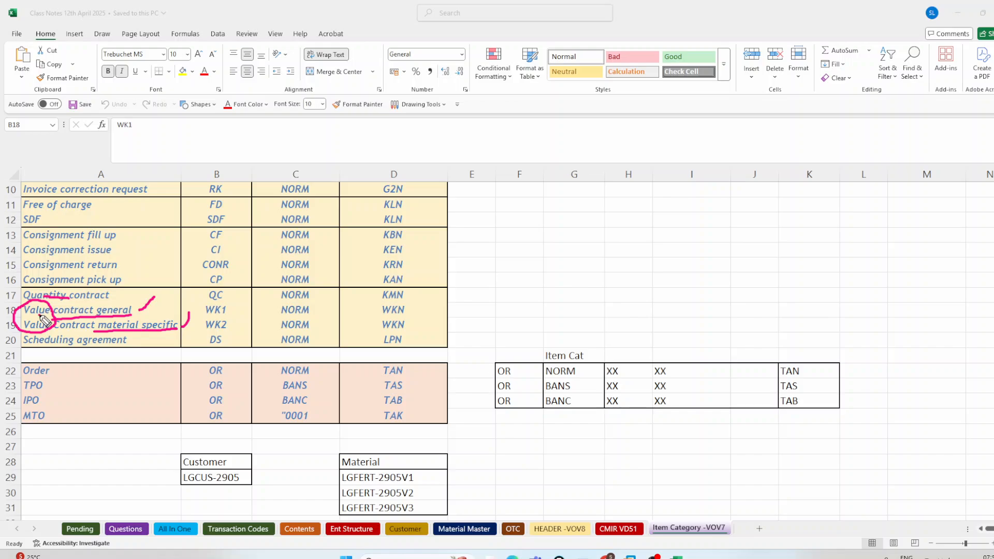
# Step: Write 10,000 EUR above the Item Cat table, underline it, and draw an upward arrow beside the amount
pyautogui.moveTo(536, 206)
pyautogui.mouseDown()
pyautogui.moveTo(542, 221)
pyautogui.moveTo(549, 205)
pyautogui.moveTo(574, 226)
pyautogui.moveTo(628, 178)
pyautogui.moveTo(593, 190)
pyautogui.moveTo(603, 188)
pyautogui.mouseUp()
pyautogui.moveTo(679, 154)
pyautogui.mouseDown()
pyautogui.moveTo(661, 176)
pyautogui.moveTo(679, 173)
pyautogui.moveTo(673, 164)
pyautogui.moveTo(695, 171)
pyautogui.moveTo(711, 145)
pyautogui.moveTo(751, 149)
pyautogui.mouseUp()
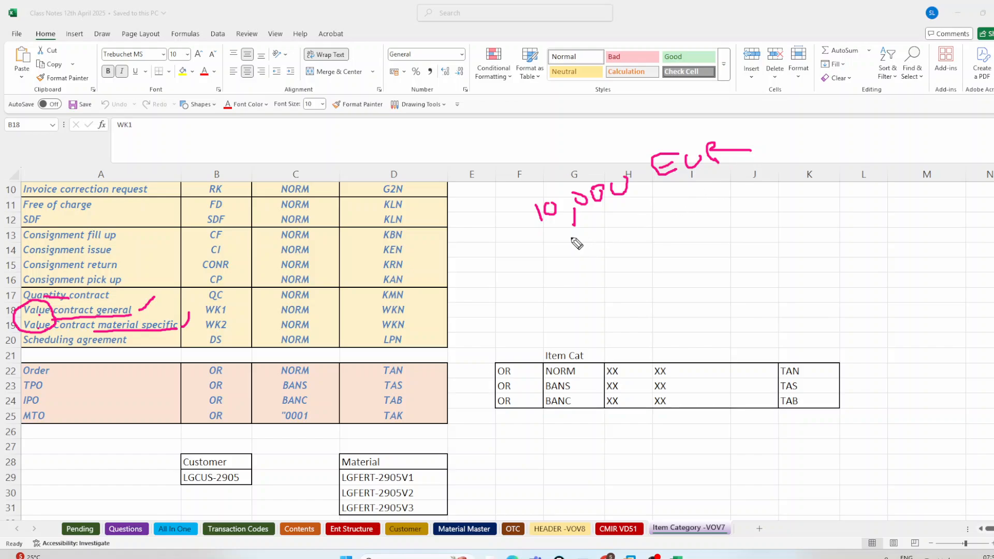
pyautogui.moveTo(559, 237); pyautogui.dragTo(777, 164)
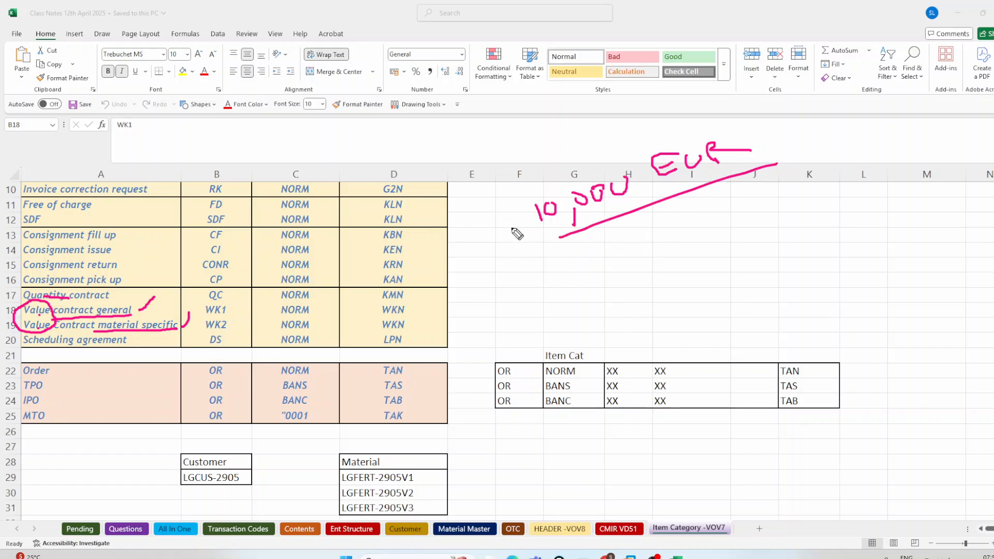
pyautogui.moveTo(503, 220)
pyautogui.mouseDown()
pyautogui.moveTo(548, 157)
pyautogui.moveTo(541, 170)
pyautogui.mouseUp()
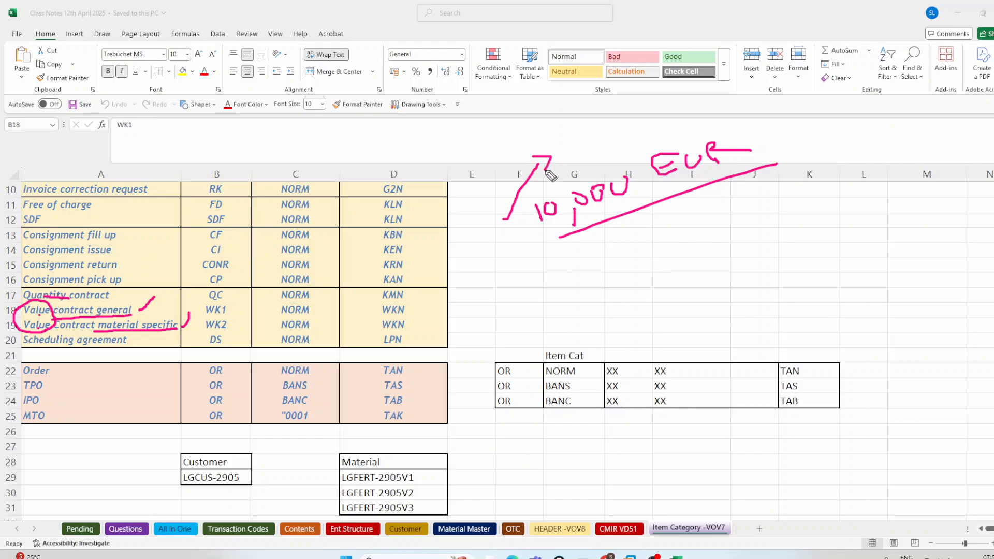
# Step: Write 10 with an arrow to the letter E and frame the 10,000 EUR amount in a slanted box
pyautogui.moveTo(771, 192)
pyautogui.mouseDown()
pyautogui.moveTo(781, 218)
pyautogui.moveTo(788, 202)
pyautogui.moveTo(853, 184)
pyautogui.moveTo(841, 196)
pyautogui.mouseUp()
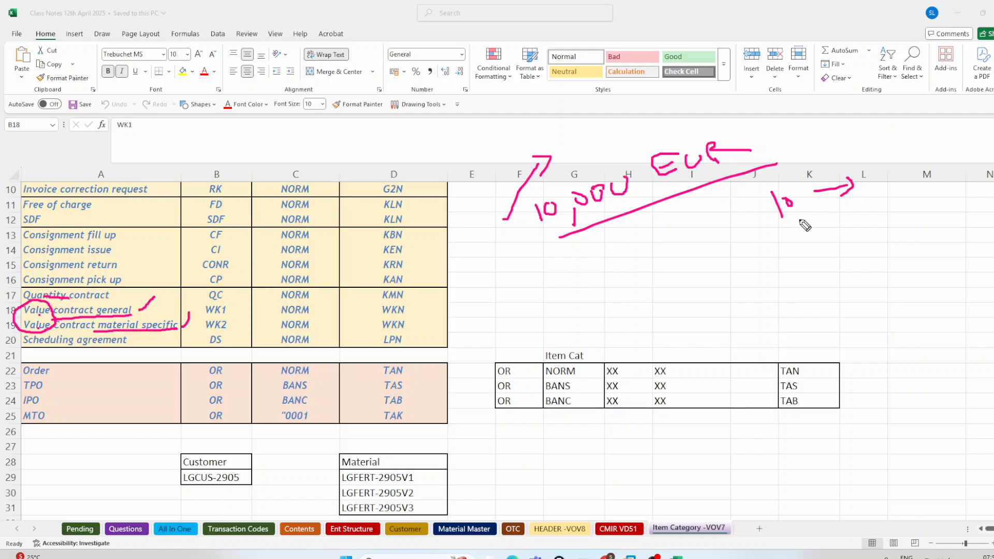
pyautogui.moveTo(887, 165)
pyautogui.mouseDown()
pyautogui.moveTo(881, 185)
pyautogui.moveTo(890, 176)
pyautogui.mouseUp()
pyautogui.moveTo(557, 238)
pyautogui.mouseDown()
pyautogui.moveTo(505, 199)
pyautogui.moveTo(740, 129)
pyautogui.moveTo(763, 167)
pyautogui.mouseUp()
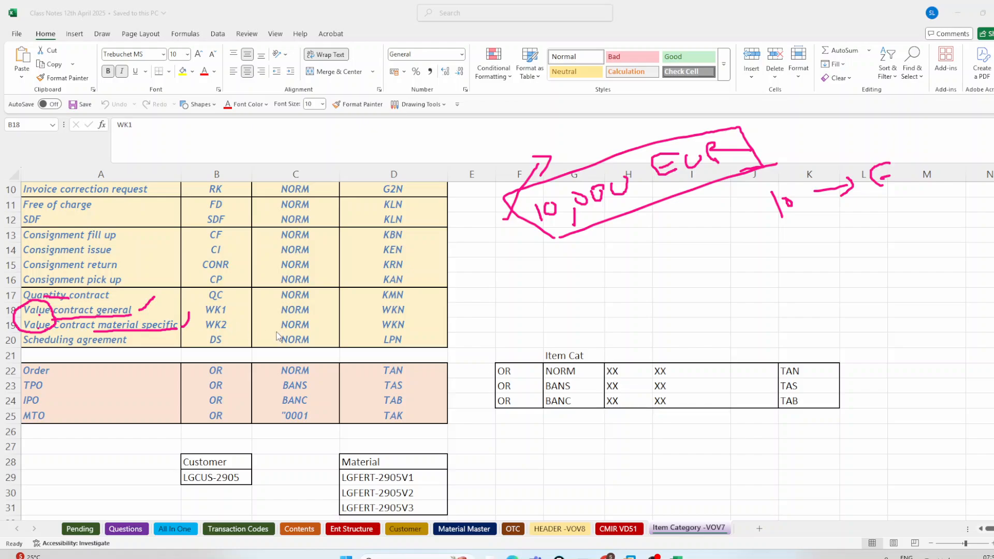
# Step: Resume the pen annotation, circle QC, and mark WK1 and WK2 with underlines and a bracket
pyautogui.click(699, 528)
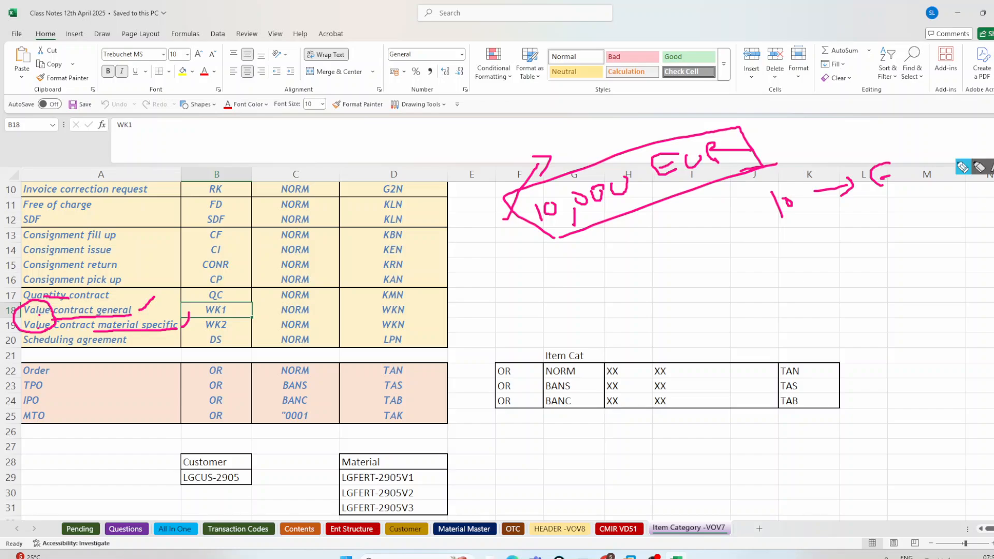
pyautogui.click(961, 168)
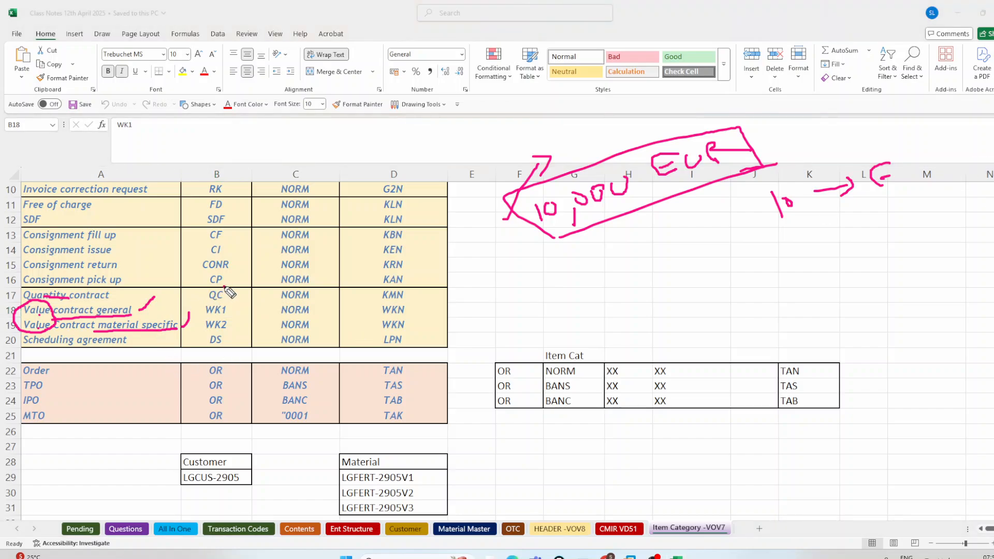
pyautogui.moveTo(225, 287)
pyautogui.mouseDown()
pyautogui.moveTo(209, 289)
pyautogui.moveTo(209, 303)
pyautogui.moveTo(228, 298)
pyautogui.moveTo(226, 286)
pyautogui.moveTo(239, 309)
pyautogui.moveTo(231, 326)
pyautogui.moveTo(249, 334)
pyautogui.mouseUp()
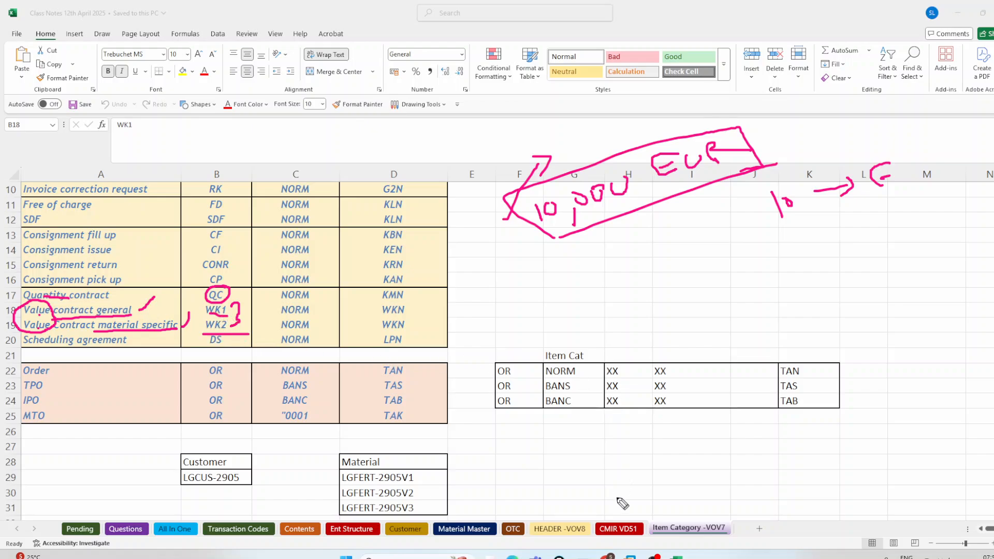
# Step: Stop drawing and highlight the WK1 and WK2 cells with their NORM values and the WKN item categories of both value contracts
pyautogui.click(654, 557)
pyautogui.click(655, 557)
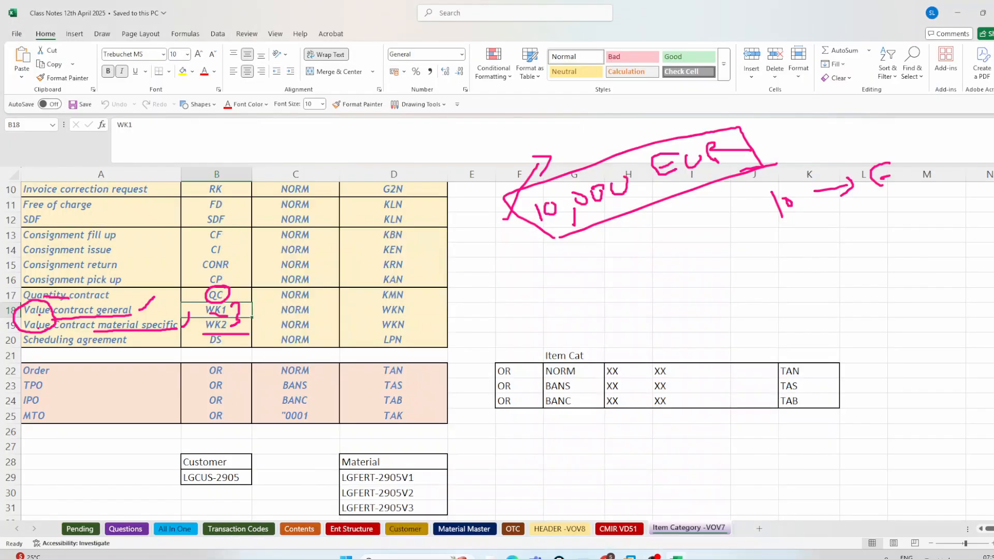
pyautogui.click(654, 557)
pyautogui.click(655, 557)
pyautogui.moveTo(404, 312); pyautogui.dragTo(405, 319)
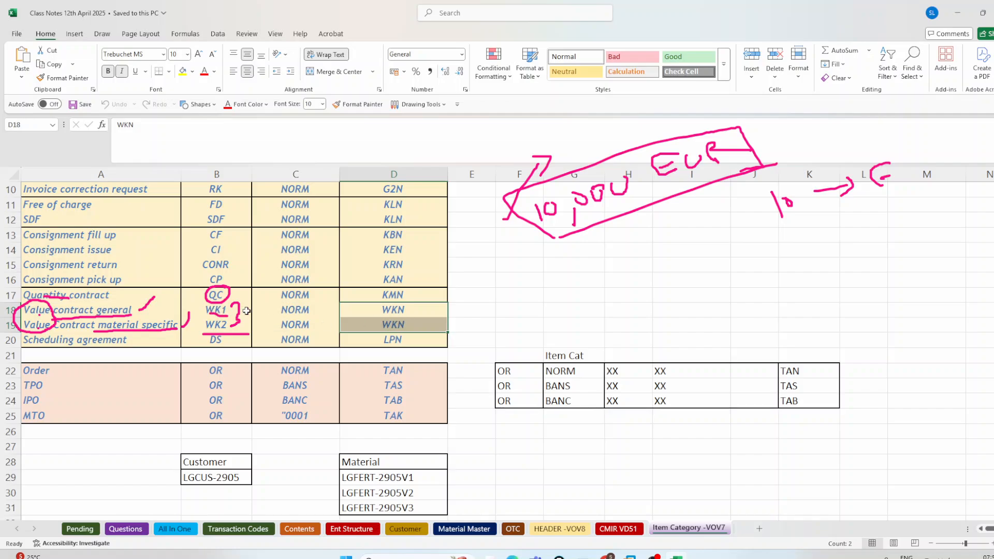
pyautogui.moveTo(246, 310); pyautogui.dragTo(312, 309)
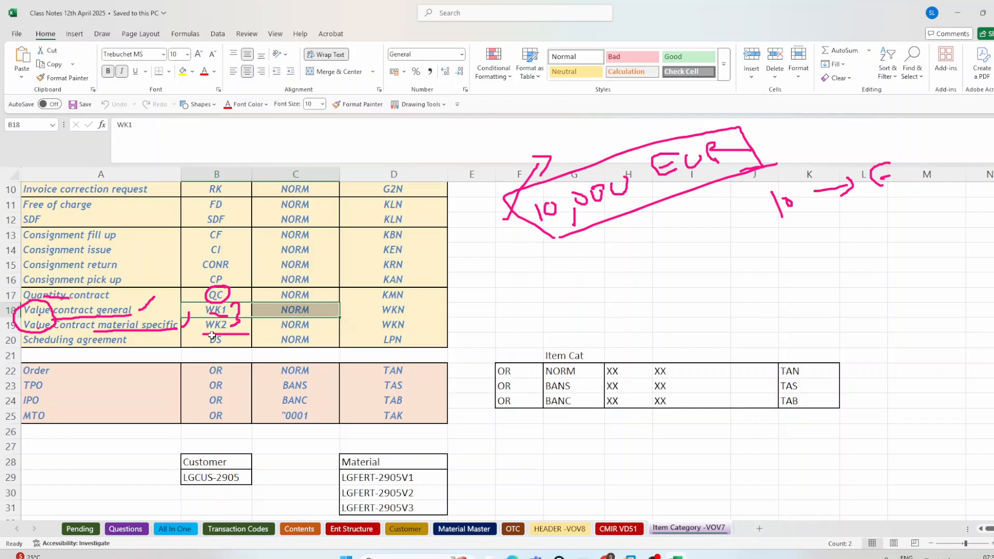
pyautogui.moveTo(216, 324); pyautogui.dragTo(309, 326)
pyautogui.moveTo(392, 311); pyautogui.dragTo(397, 325)
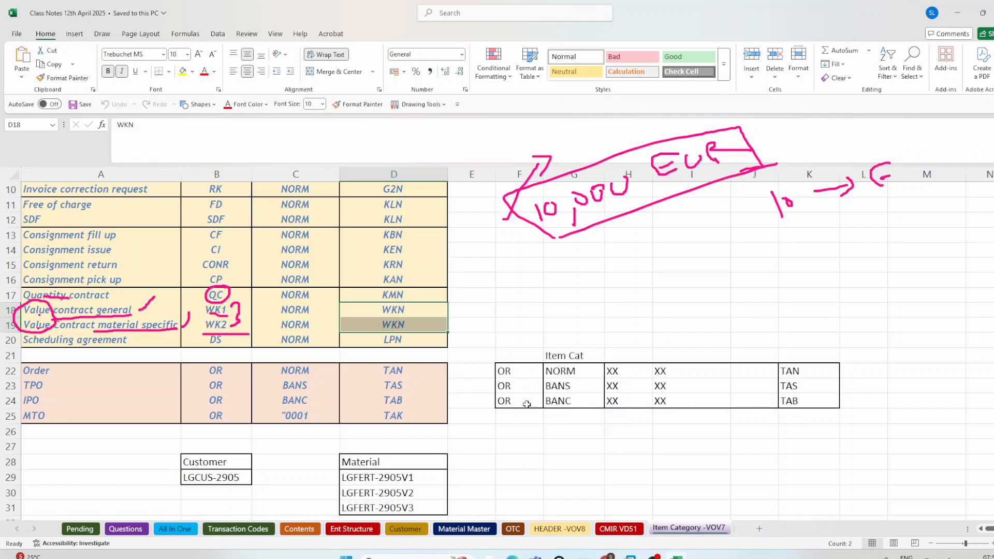
# Step: Switch to the SAP Easy Access window and start transaction VA41 to create a contract
pyautogui.click(582, 556)
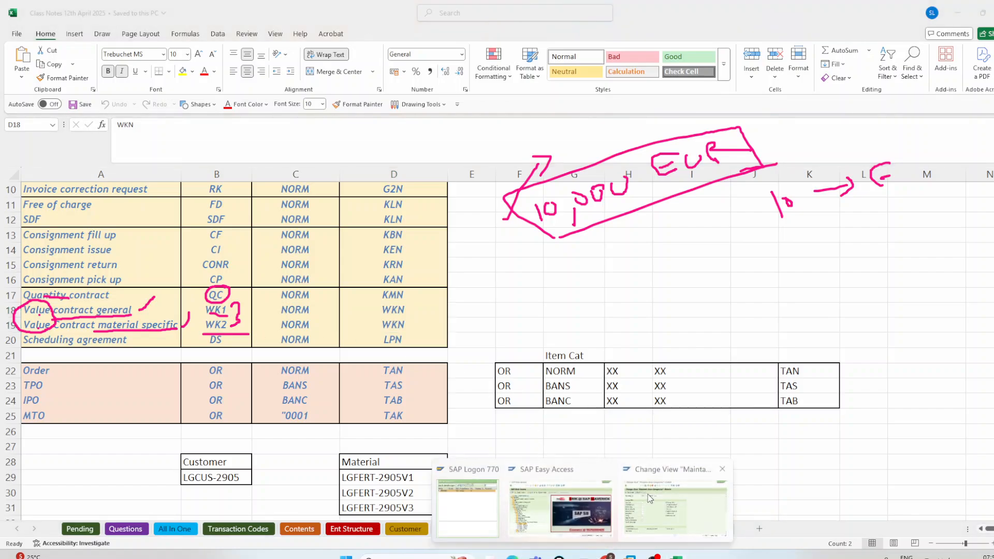
pyautogui.click(559, 510)
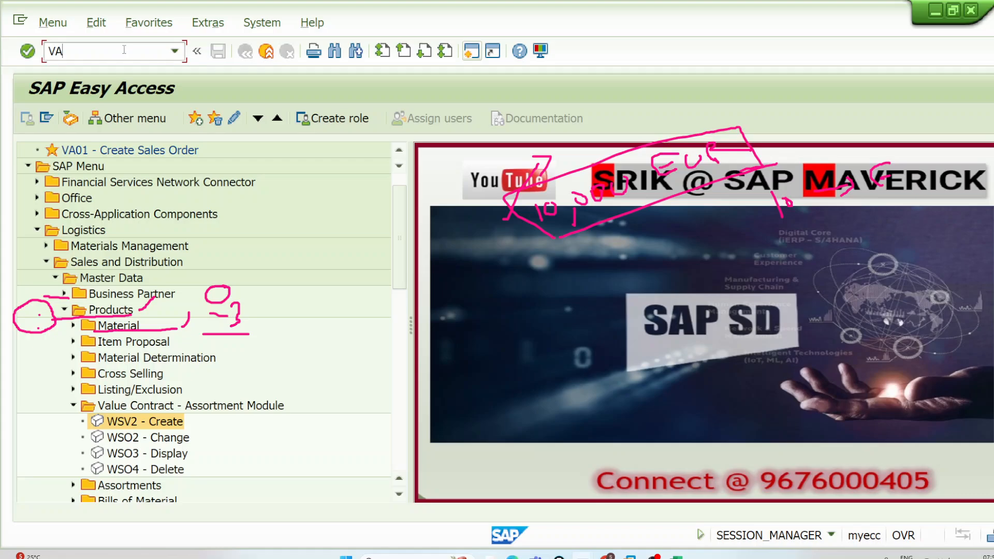
pyautogui.write('41')
pyautogui.press('Return')
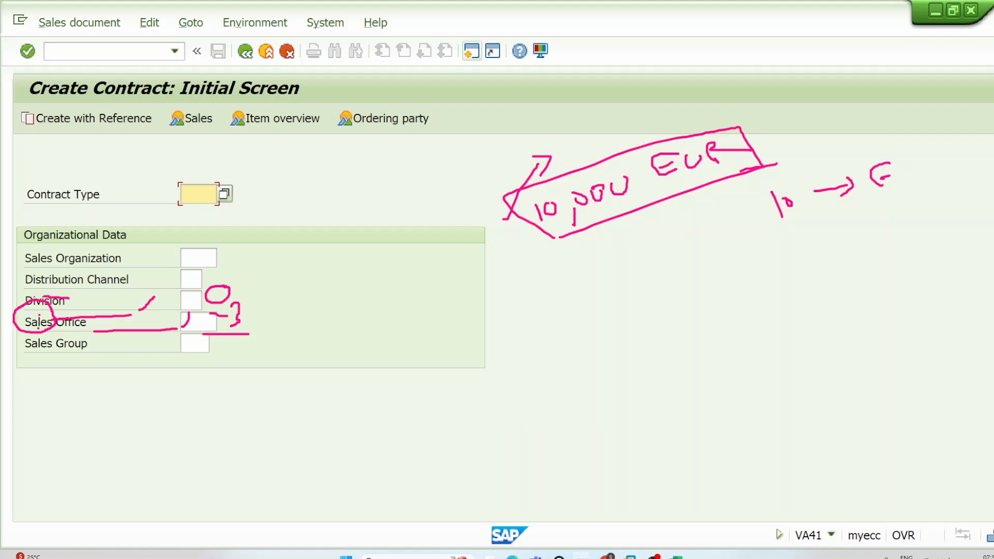
# Step: Clear the annotations and set the contract type to WK1
pyautogui.press('Escape')
pyautogui.click(213, 189)
pyautogui.write('WK')
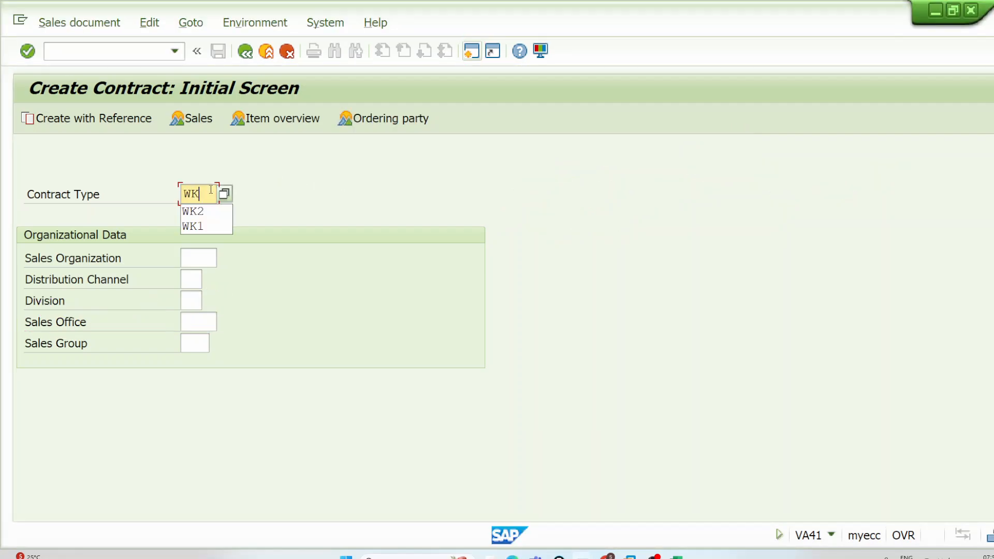
pyautogui.write('1')
pyautogui.press('Tab')
# Step: Enter sales organization DE00, distribution channel D0 and division DO, and return to the contract type value
pyautogui.write('DE00')
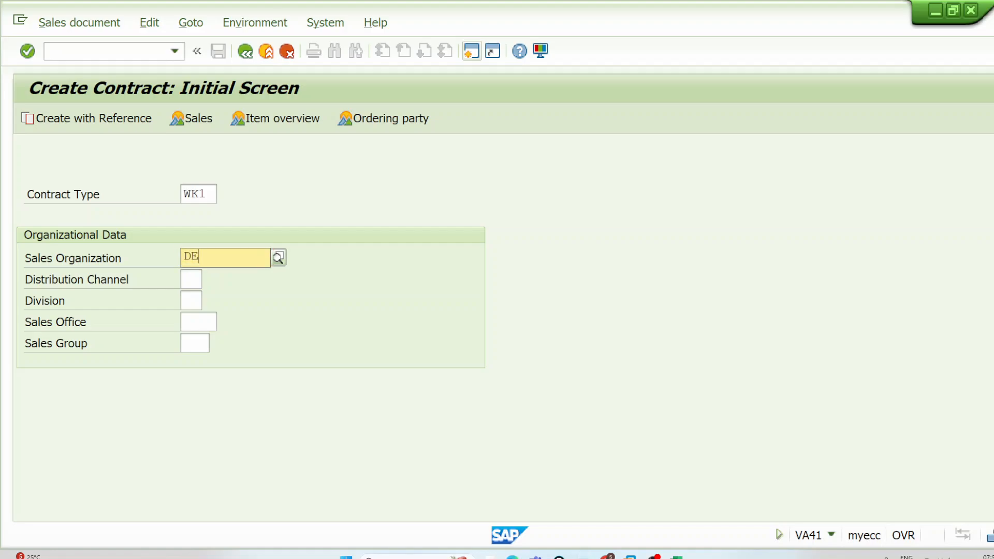
pyautogui.press('Tab')
pyautogui.write('D0')
pyautogui.press('Tab')
pyautogui.write('D')
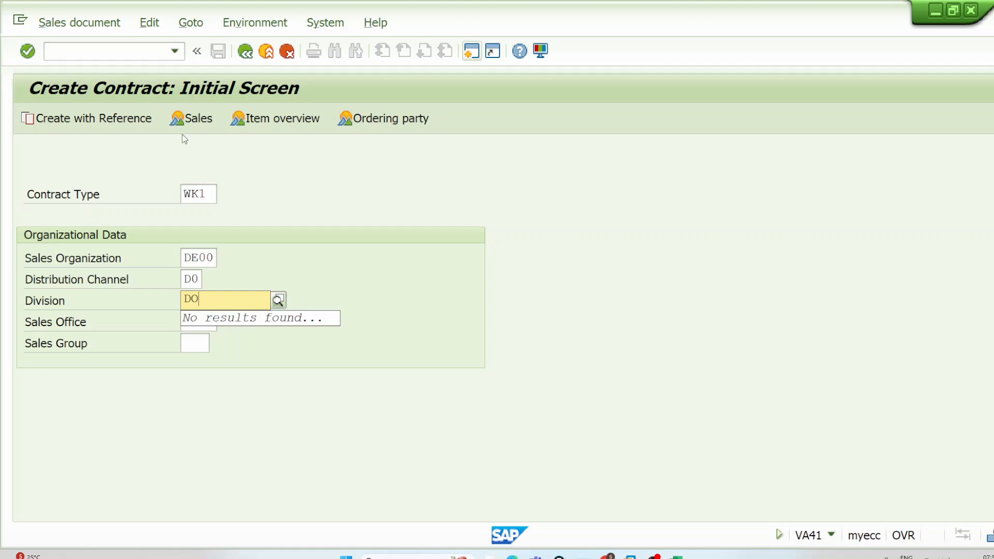
pyautogui.moveTo(211, 192); pyautogui.dragTo(175, 200)
pyautogui.click(220, 193)
pyautogui.click(198, 195)
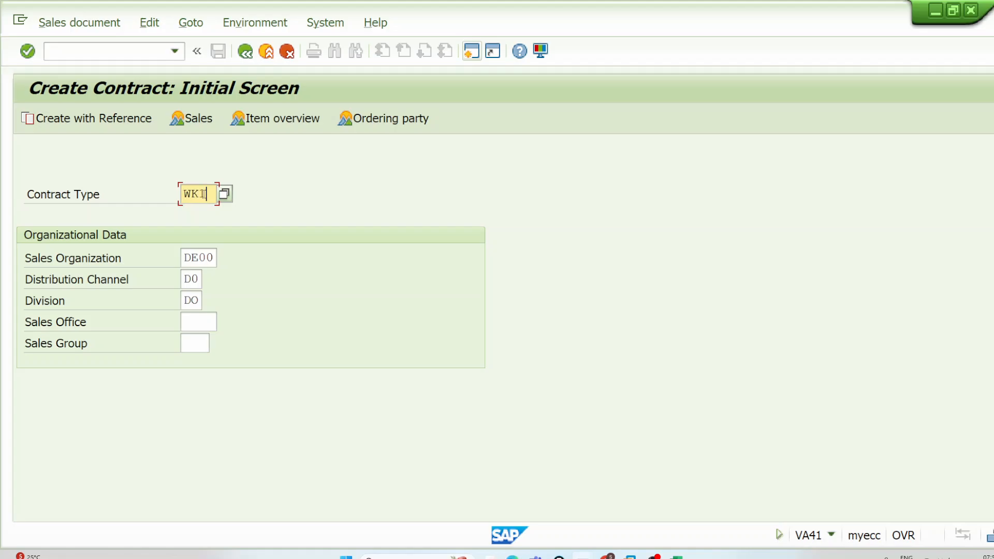
# Step: Open a new SAP GUI window and start transaction VOV8 for the sales order types
pyautogui.click(472, 51)
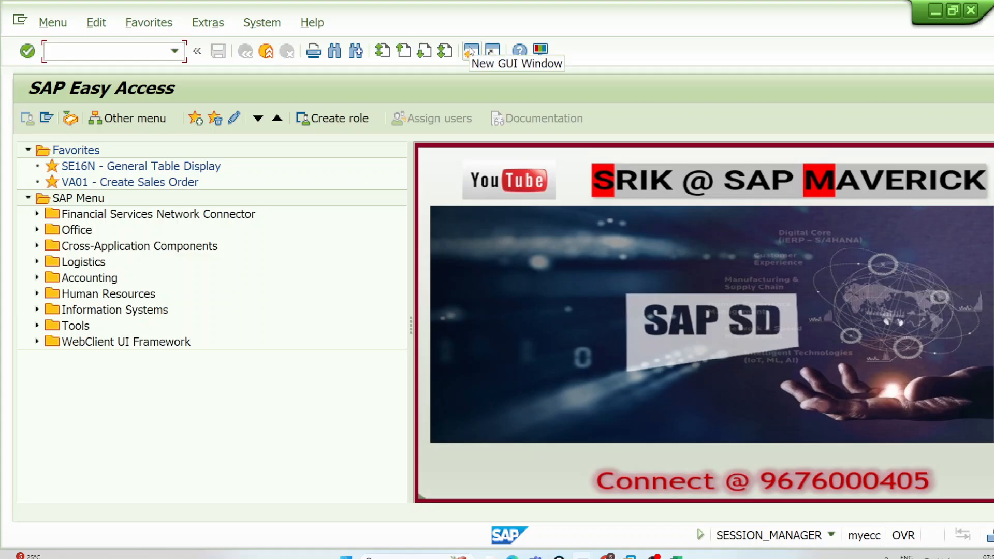
pyautogui.write('VOV8')
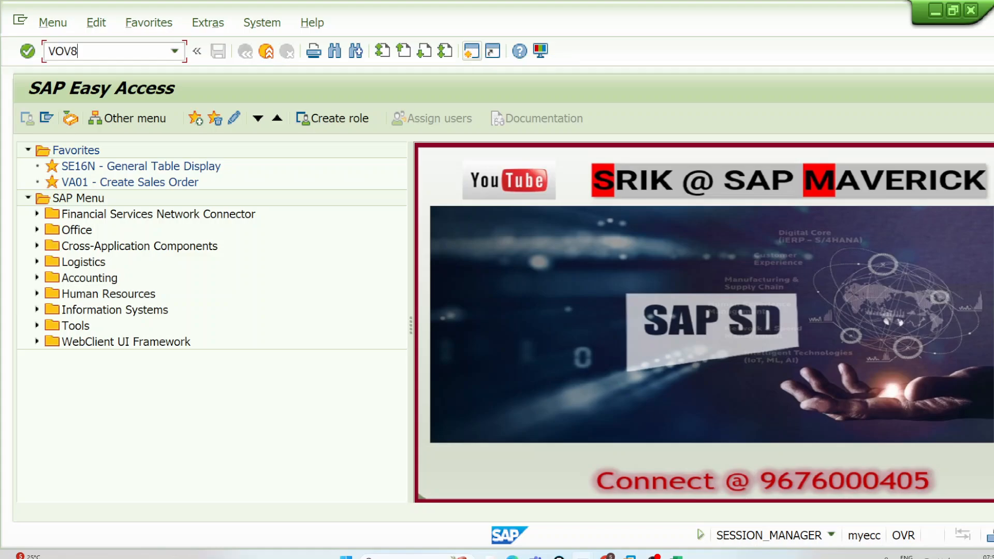
pyautogui.press('Return')
# Step: Position the sales order type list at QC and open the details of Quantity Contract
pyautogui.click(165, 486)
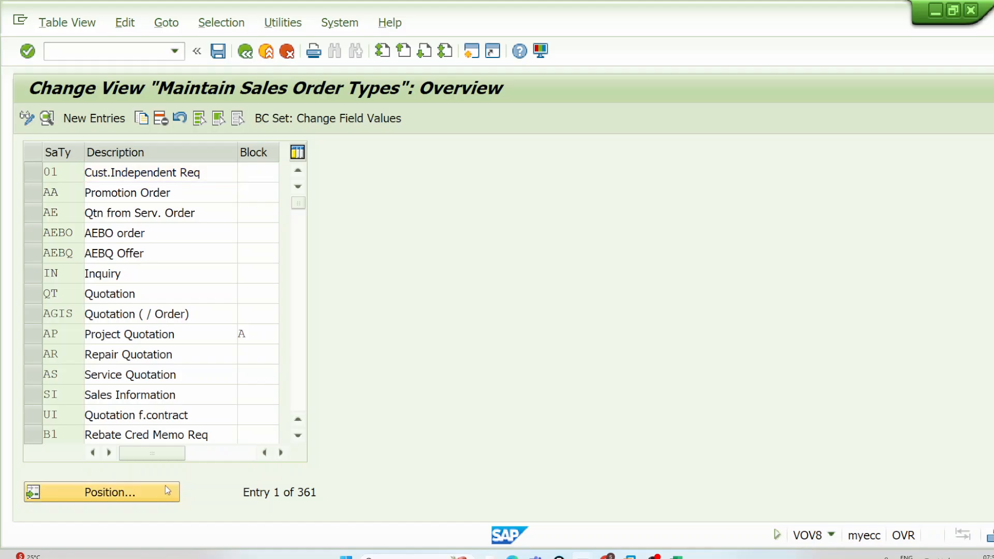
pyautogui.write('QT')
pyautogui.press('Return')
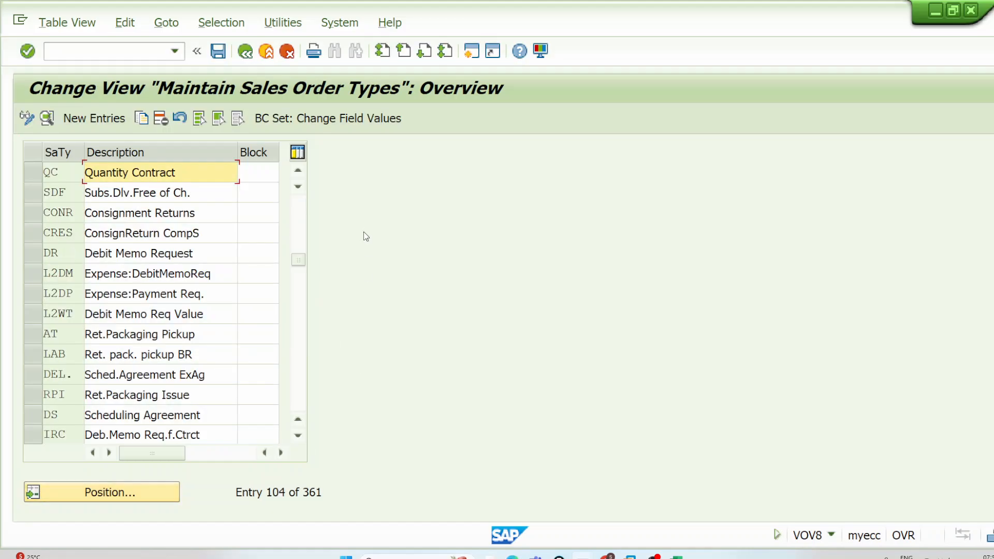
pyautogui.doubleClick(207, 175)
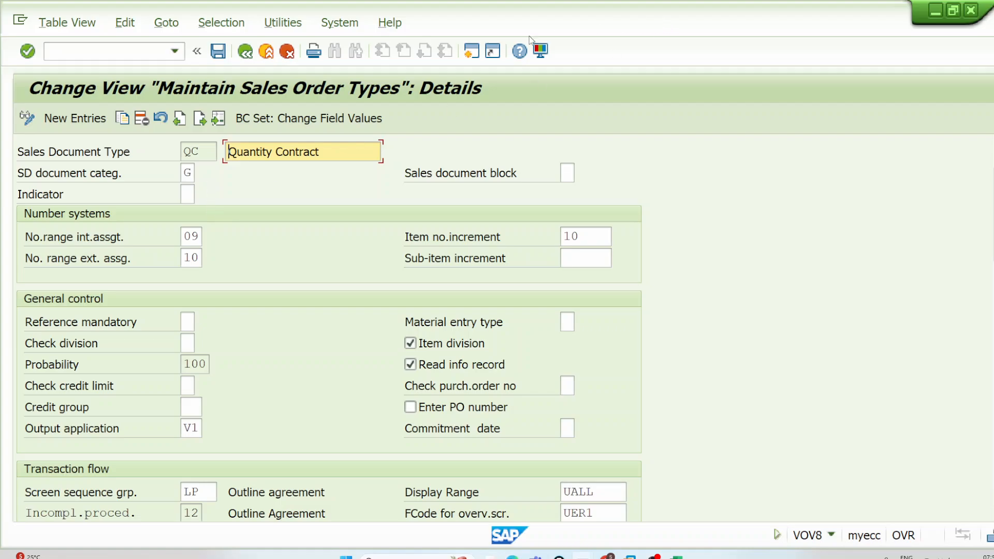
# Step: Open another SAP GUI window and start transaction VOV8 with the locked sales order types in display mode
pyautogui.click(469, 54)
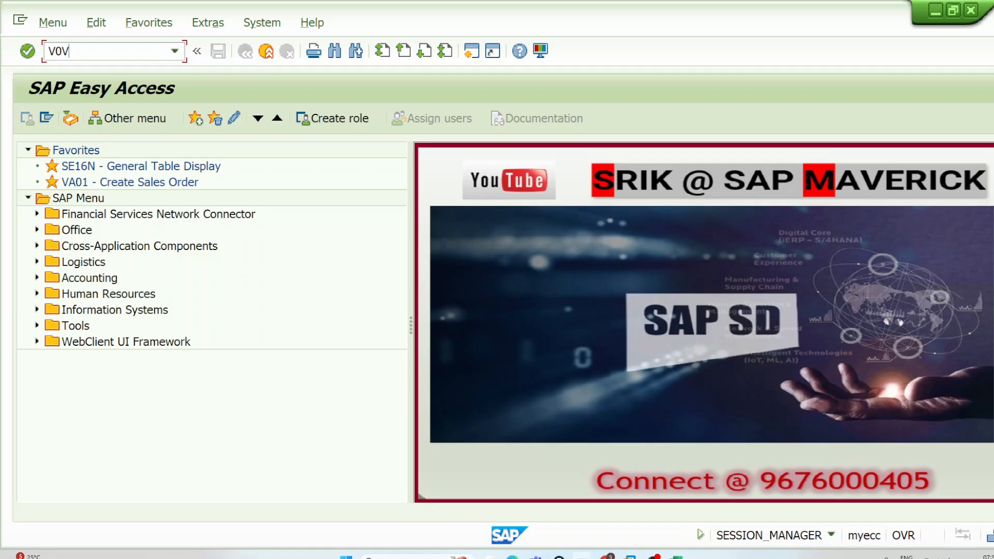
pyautogui.write('V0V8')
pyautogui.press('Return')
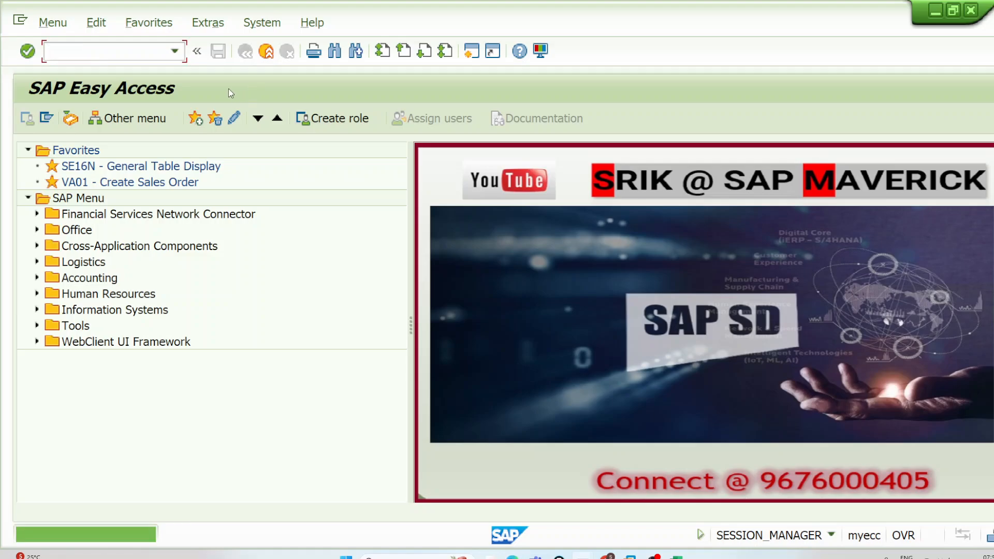
pyautogui.write('VOV9')
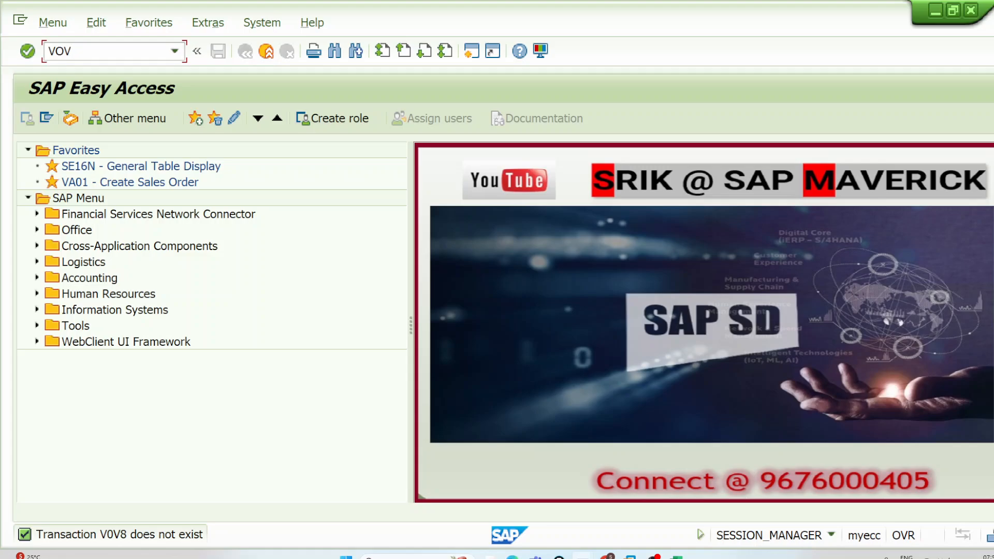
pyautogui.write('8')
pyautogui.press('Return')
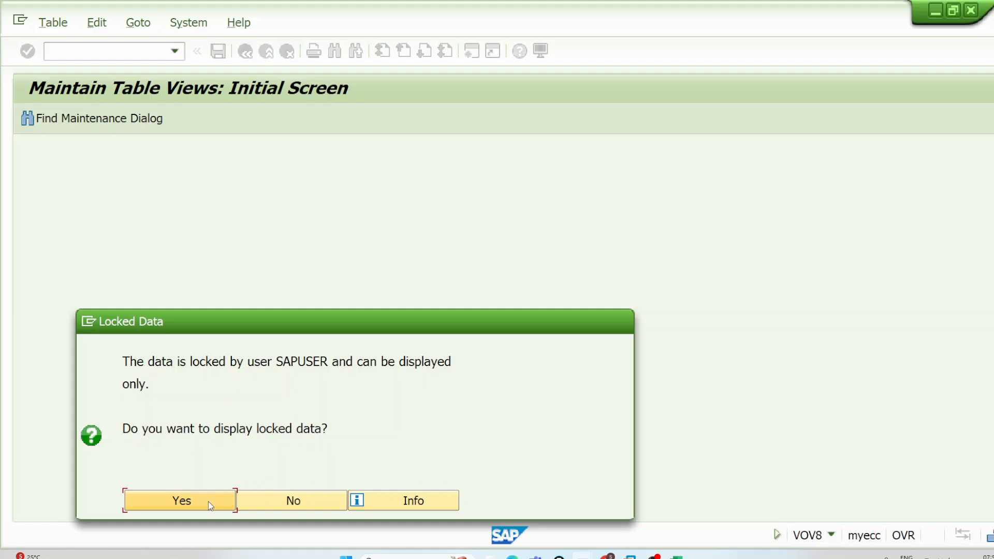
pyautogui.click(208, 501)
# Step: Open the details of sales document type WK1 and place its window beside the Quantity Contract details
pyautogui.click(158, 496)
pyautogui.write('W')
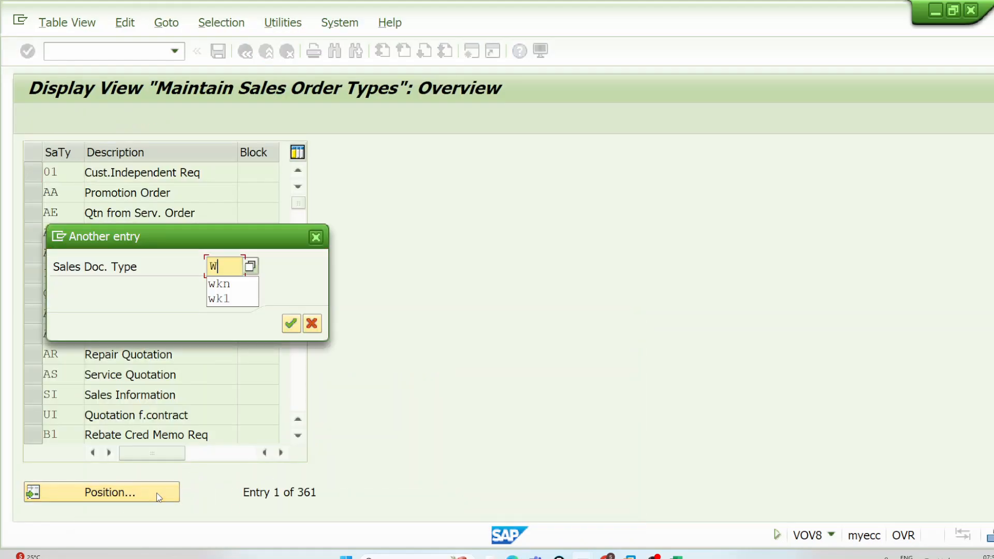
pyautogui.write('K1')
pyautogui.press('Return')
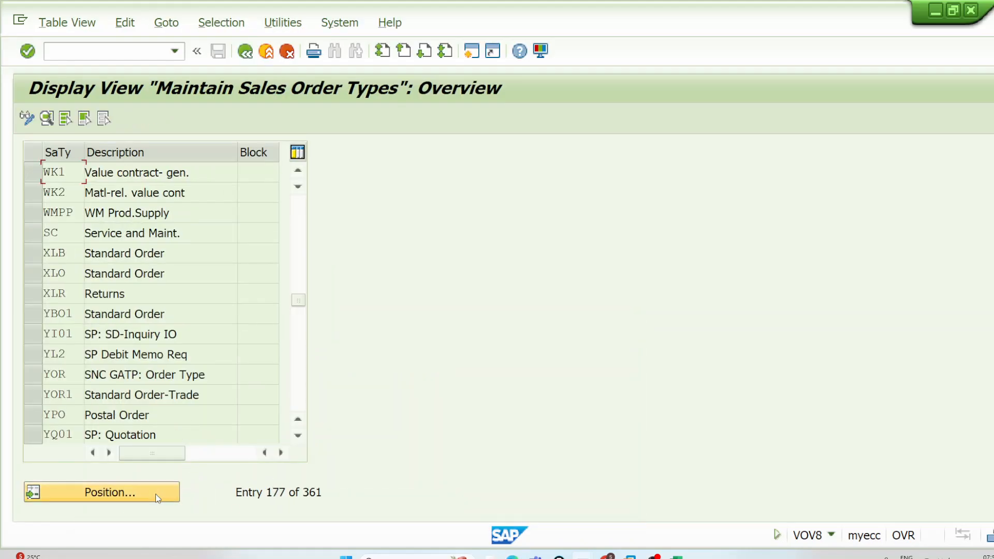
pyautogui.doubleClick(202, 173)
pyautogui.moveTo(428, 24); pyautogui.dragTo(767, 19)
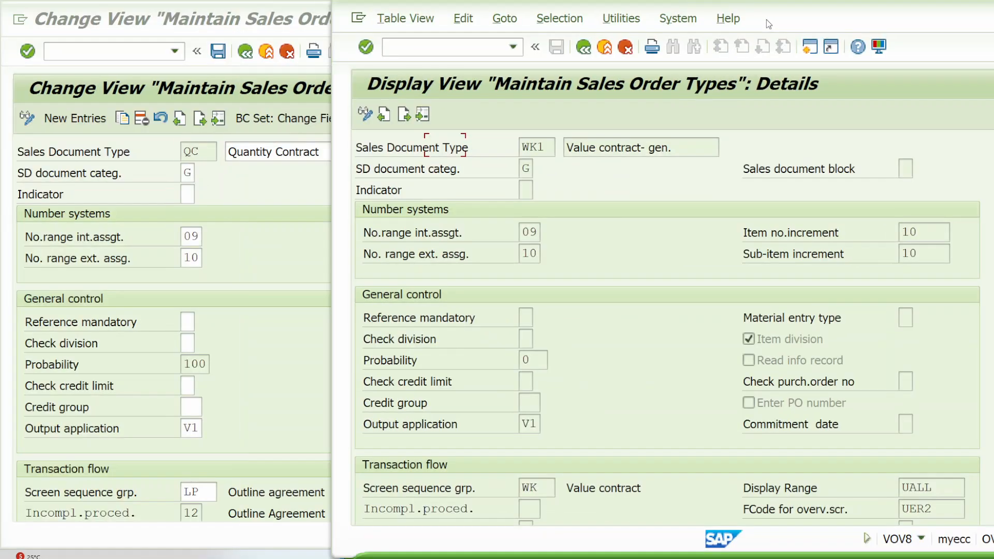
# Step: With the annotation pen, circle SD document category G in both windows and box the WK1 probability with an arrow leading off it
pyautogui.hotkey('ctrl', 'alt', 'd')
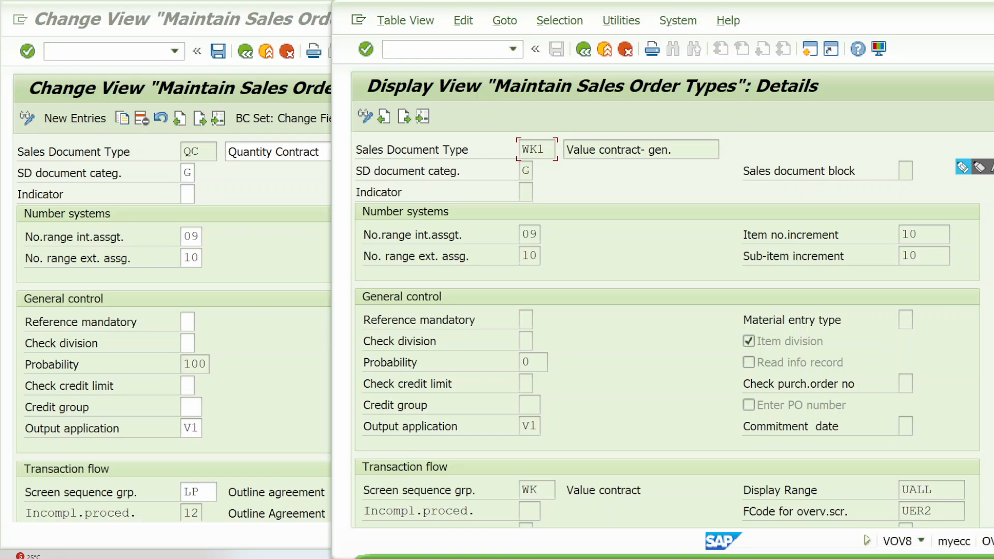
pyautogui.click(959, 169)
pyautogui.moveTo(200, 163)
pyautogui.mouseDown()
pyautogui.moveTo(184, 182)
pyautogui.moveTo(208, 169)
pyautogui.mouseUp()
pyautogui.moveTo(524, 159)
pyautogui.mouseDown()
pyautogui.moveTo(547, 177)
pyautogui.moveTo(544, 162)
pyautogui.mouseUp()
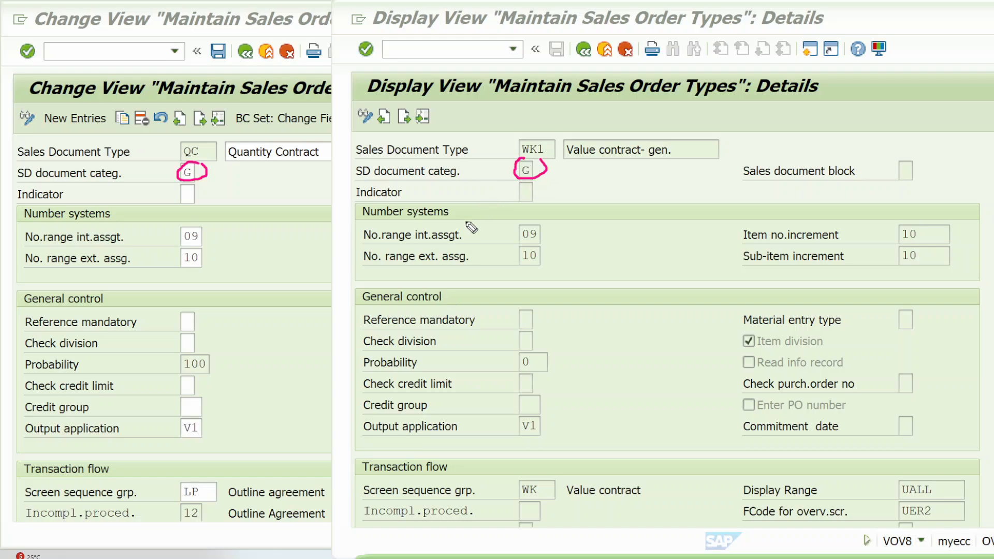
pyautogui.moveTo(520, 352)
pyautogui.mouseDown()
pyautogui.moveTo(547, 353)
pyautogui.moveTo(548, 368)
pyautogui.moveTo(519, 365)
pyautogui.moveTo(595, 332)
pyautogui.mouseUp()
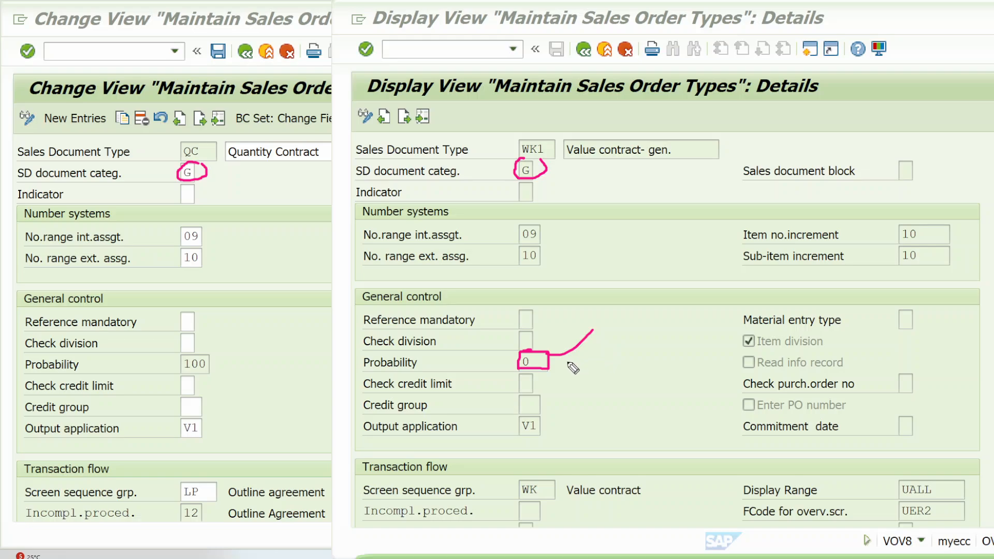
pyautogui.moveTo(557, 362)
pyautogui.mouseDown()
pyautogui.moveTo(604, 335)
pyautogui.moveTo(611, 310)
pyautogui.moveTo(615, 337)
pyautogui.mouseUp()
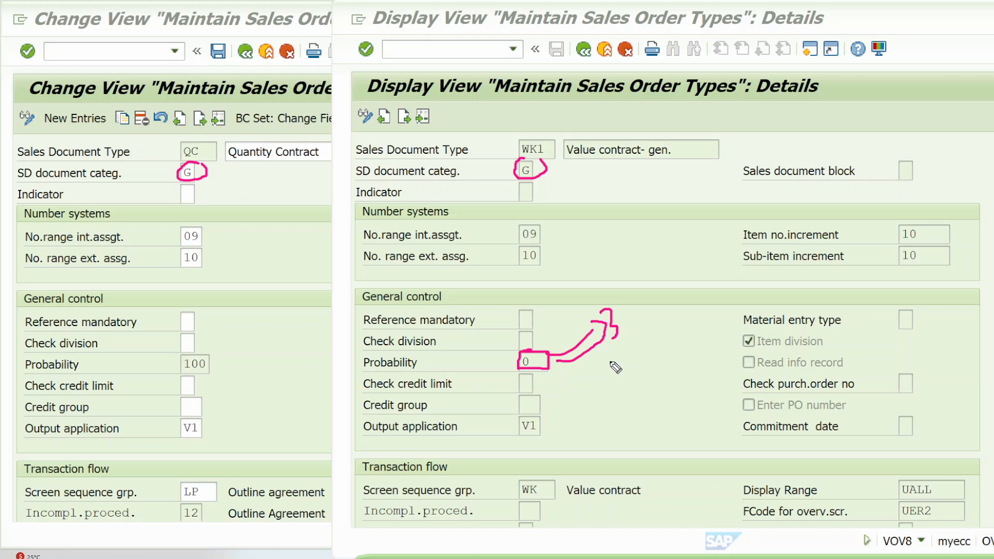
# Step: Mark the output application V1 and its label in both the WK1 and Quantity Contract details
pyautogui.moveTo(535, 414)
pyautogui.mouseDown()
pyautogui.moveTo(520, 418)
pyautogui.moveTo(544, 435)
pyautogui.moveTo(533, 417)
pyautogui.mouseUp()
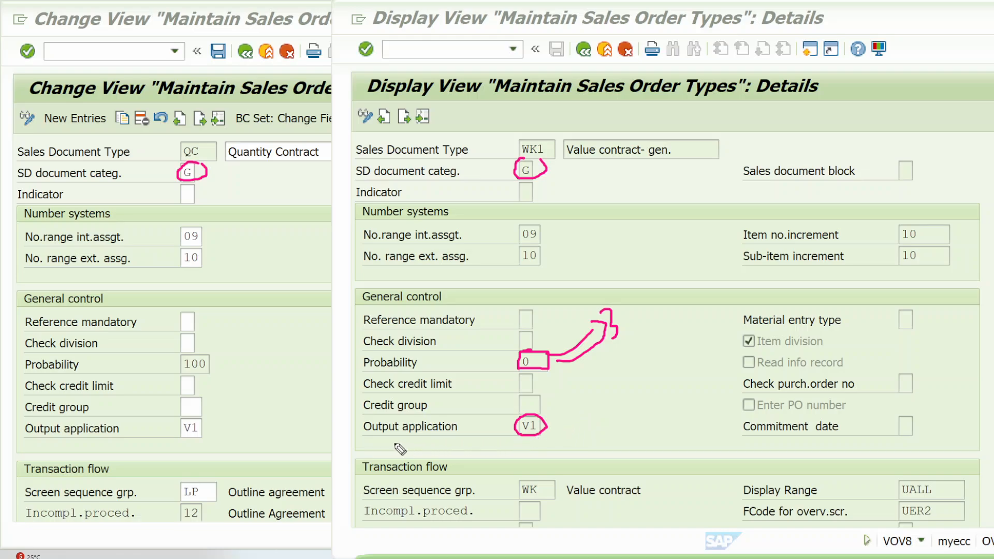
pyautogui.moveTo(28, 439)
pyautogui.mouseDown()
pyautogui.moveTo(220, 437)
pyautogui.moveTo(217, 418)
pyautogui.moveTo(42, 417)
pyautogui.moveTo(21, 420)
pyautogui.moveTo(24, 441)
pyautogui.mouseUp()
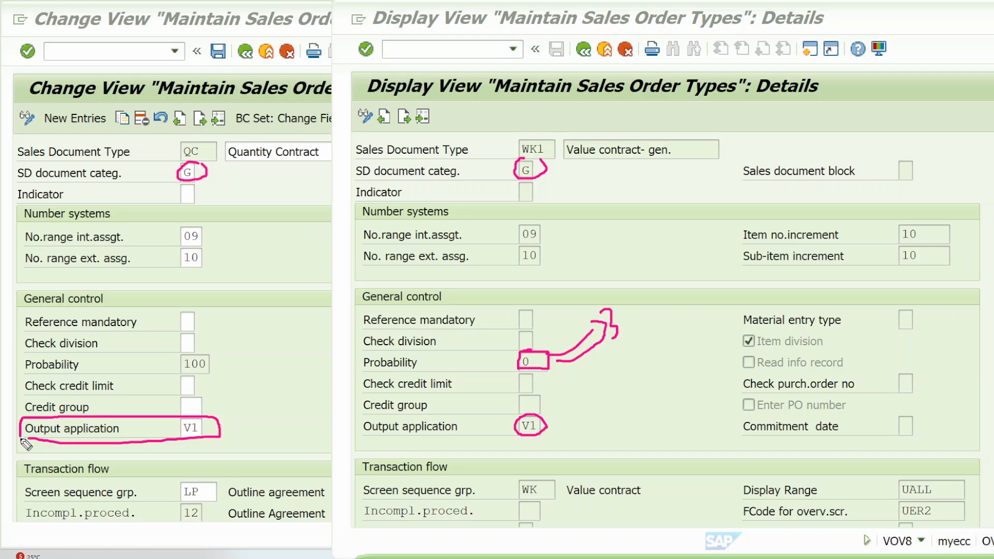
pyautogui.click(227, 430)
pyautogui.click(556, 423)
pyautogui.moveTo(67, 420)
pyautogui.mouseDown()
pyautogui.moveTo(61, 443)
pyautogui.moveTo(18, 433)
pyautogui.moveTo(64, 420)
pyautogui.mouseUp()
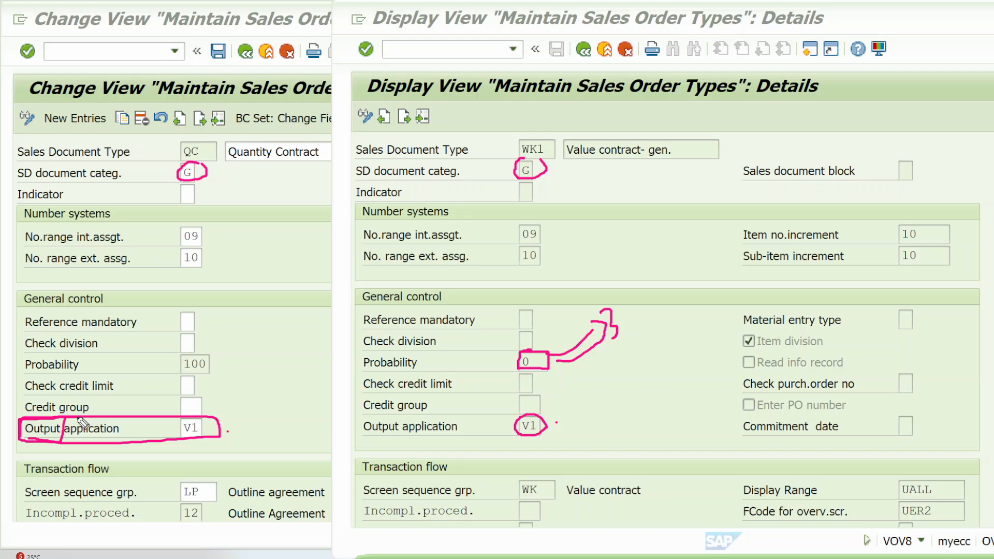
pyautogui.moveTo(351, 435)
pyautogui.mouseDown()
pyautogui.moveTo(407, 439)
pyautogui.moveTo(406, 418)
pyautogui.moveTo(358, 417)
pyautogui.moveTo(356, 433)
pyautogui.mouseUp()
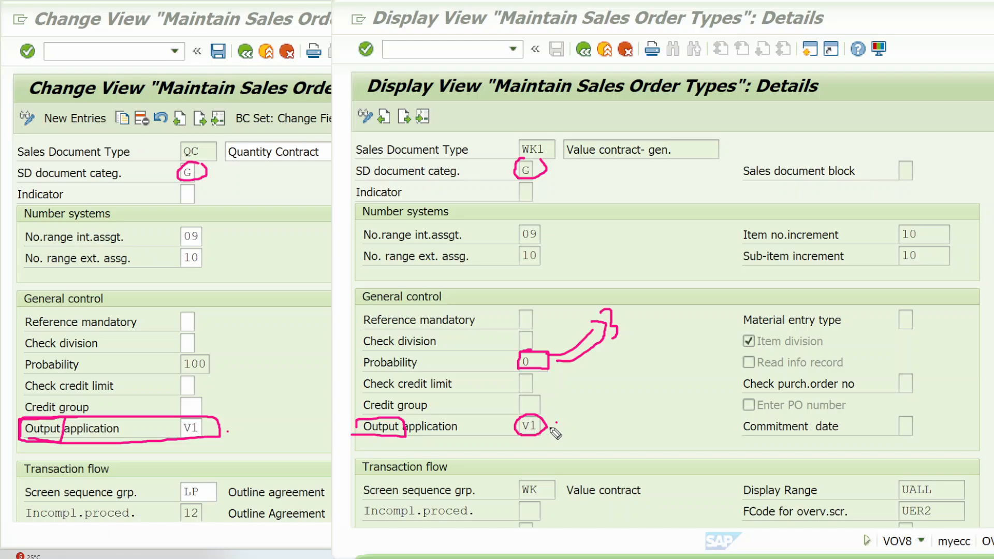
# Step: Extend the WK1 output application mark with linked boxes labelled V2 and V3, and underline the chain
pyautogui.moveTo(557, 424)
pyautogui.mouseDown()
pyautogui.moveTo(590, 422)
pyautogui.moveTo(603, 403)
pyautogui.moveTo(573, 400)
pyautogui.mouseUp()
pyautogui.moveTo(634, 389)
pyautogui.mouseDown()
pyautogui.moveTo(673, 409)
pyautogui.moveTo(684, 385)
pyautogui.moveTo(628, 401)
pyautogui.mouseUp()
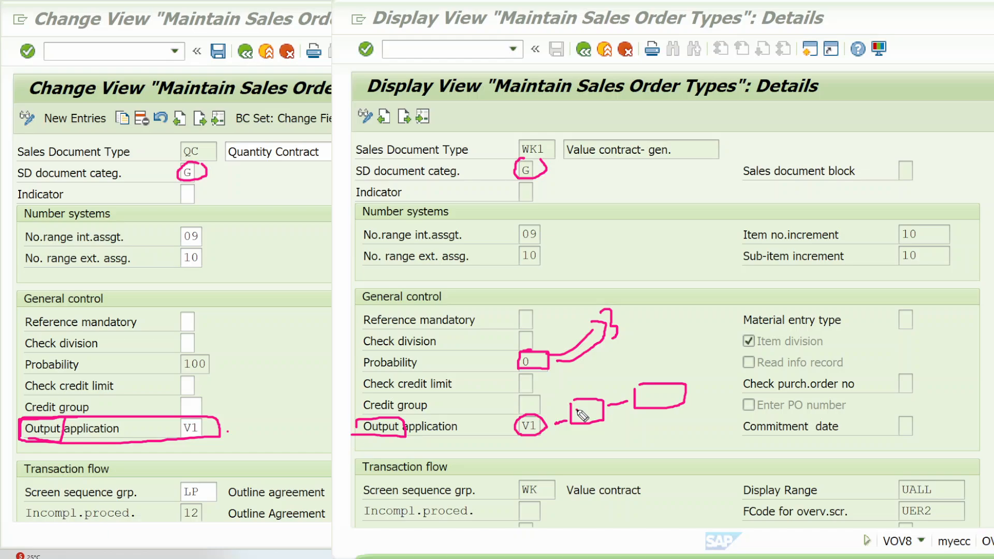
pyautogui.moveTo(575, 408)
pyautogui.mouseDown()
pyautogui.moveTo(603, 417)
pyautogui.moveTo(654, 390)
pyautogui.moveTo(669, 394)
pyautogui.moveTo(657, 402)
pyautogui.moveTo(677, 346)
pyautogui.mouseUp()
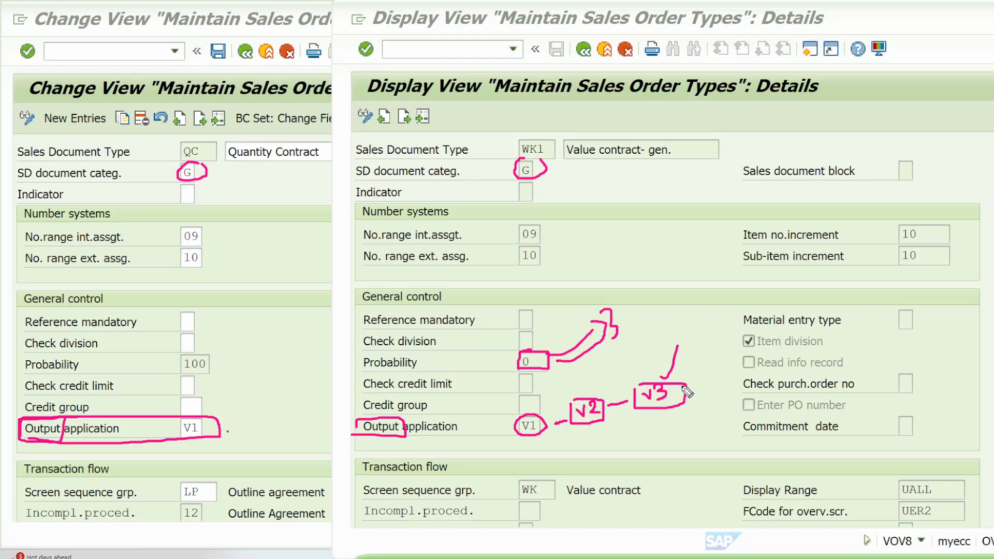
pyautogui.moveTo(687, 392); pyautogui.dragTo(539, 452)
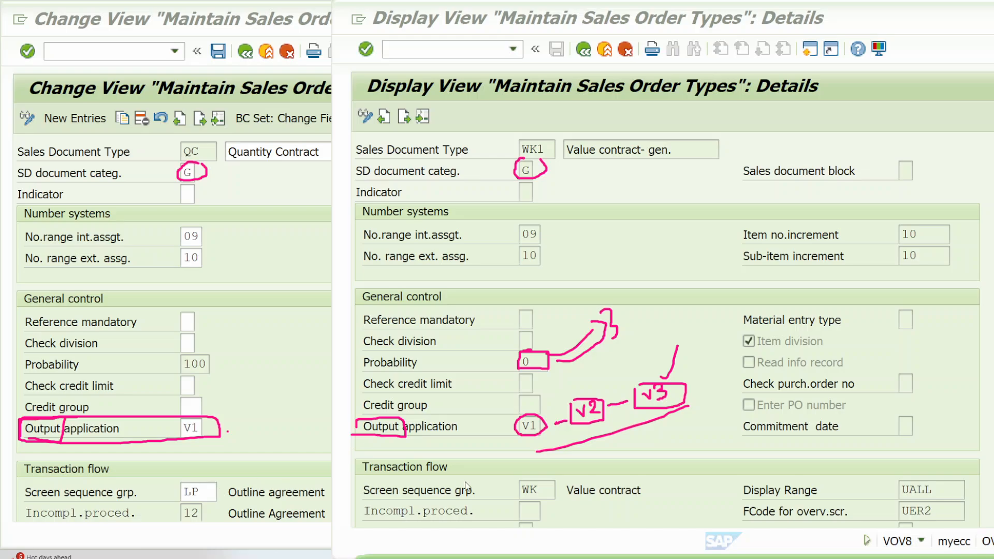
# Step: Compare the screen sequence group of the Quantity Contract with that of WK1
pyautogui.click(213, 491)
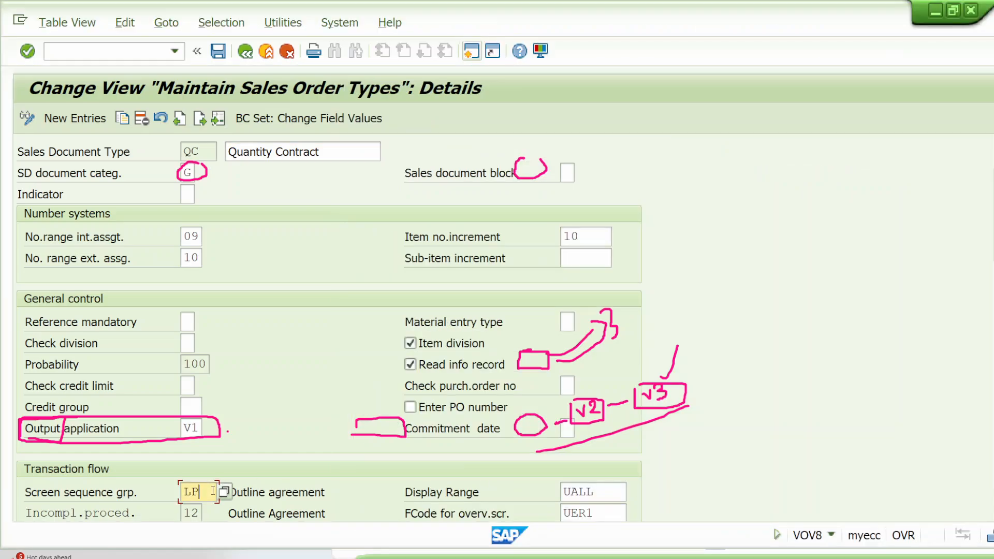
pyautogui.moveTo(212, 491); pyautogui.dragTo(176, 492)
pyautogui.click(205, 492)
pyautogui.click(183, 492)
pyautogui.click(206, 489)
pyautogui.click(207, 489)
pyautogui.hotkey('alt', 'Tab')
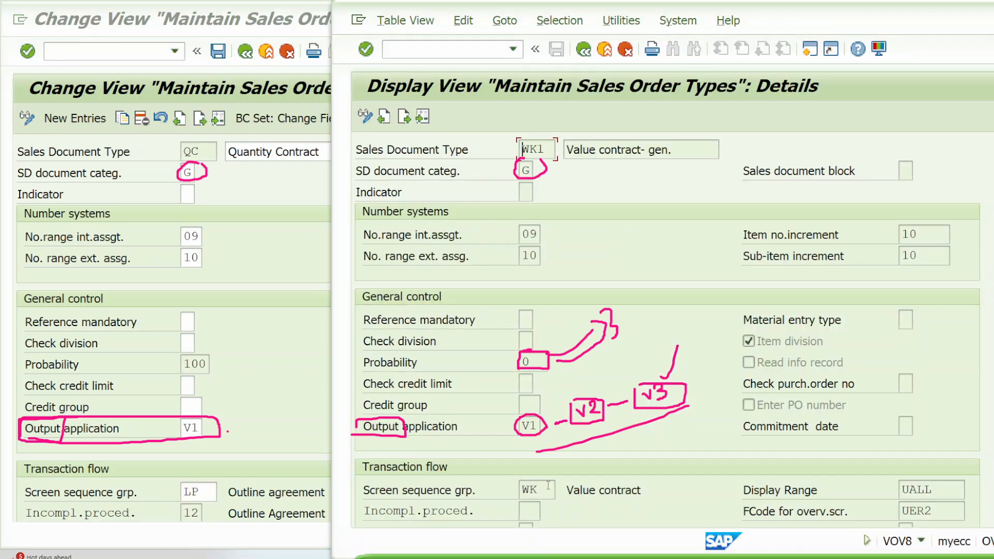
pyautogui.click(548, 487)
pyautogui.moveTo(538, 493); pyautogui.dragTo(521, 490)
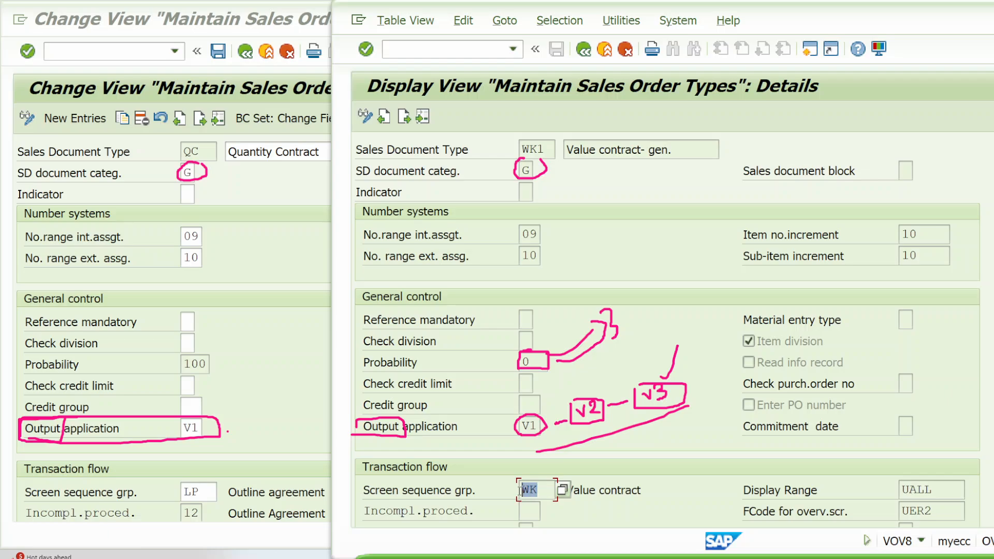
pyautogui.click(521, 490)
# Step: Clear the annotations, then mark document pricing procedure A for the Quantity Contract and Y for WK1 in the Transaction flow sections
pyautogui.click(319, 345)
pyautogui.scroll(-5, 319, 346)
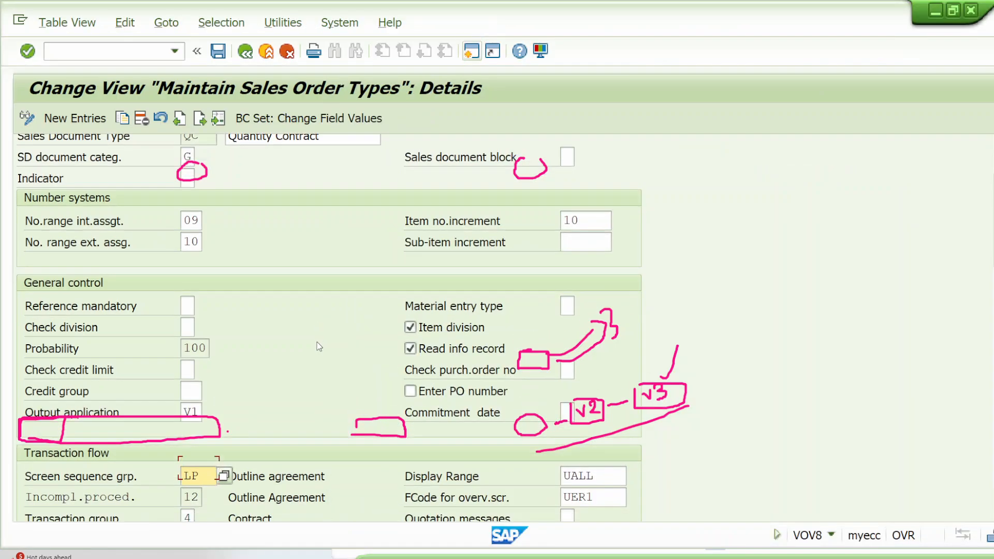
pyautogui.scroll(-2, 319, 347)
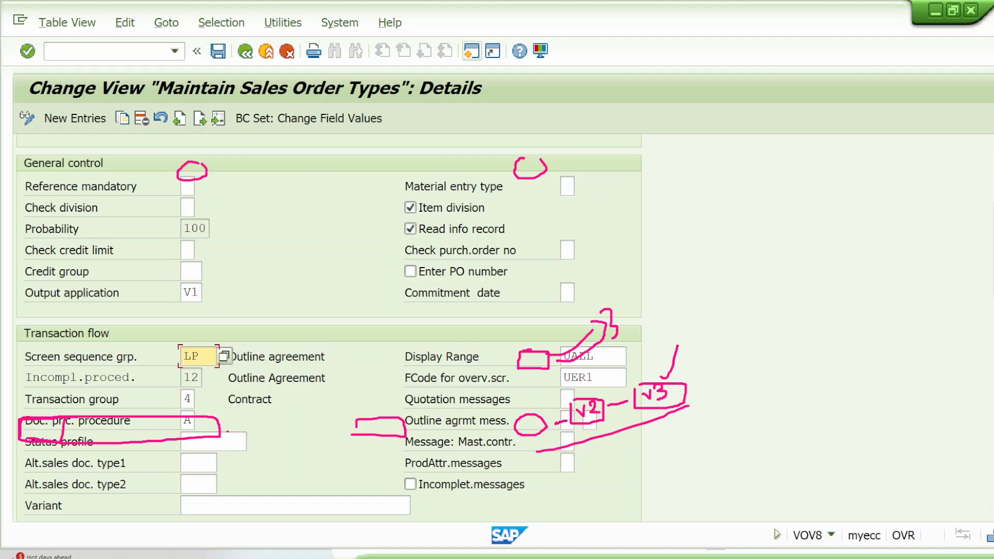
pyautogui.click(571, 554)
pyautogui.scroll(-4, 638, 438)
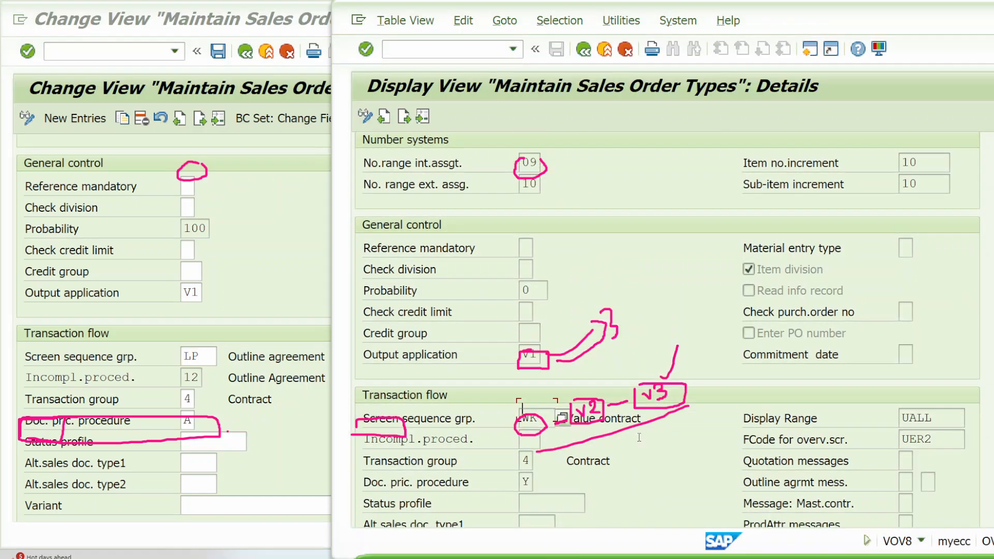
pyautogui.scroll(-3, 639, 438)
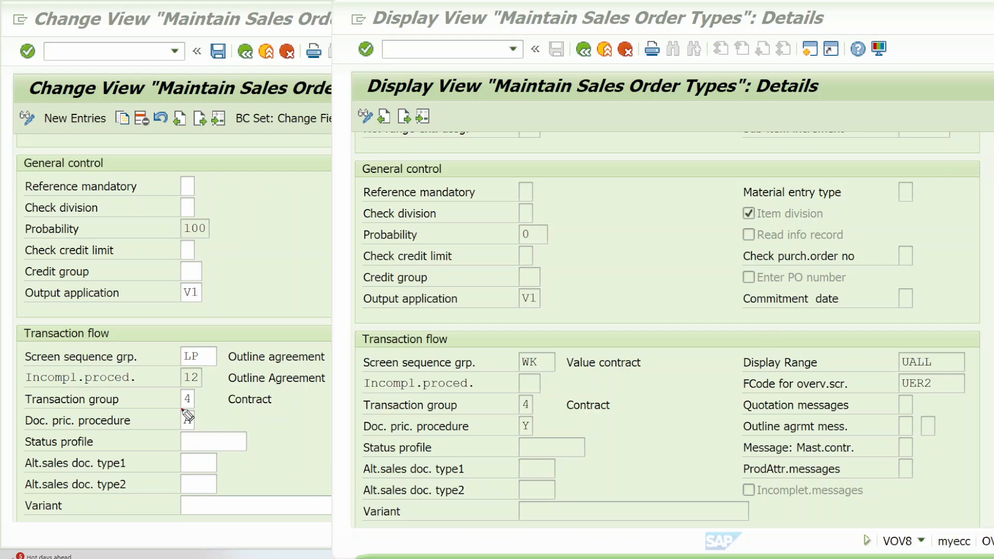
pyautogui.moveTo(182, 410)
pyautogui.mouseDown()
pyautogui.moveTo(196, 412)
pyautogui.moveTo(198, 426)
pyautogui.moveTo(180, 429)
pyautogui.moveTo(182, 413)
pyautogui.mouseUp()
pyautogui.moveTo(519, 378); pyautogui.dragTo(536, 372)
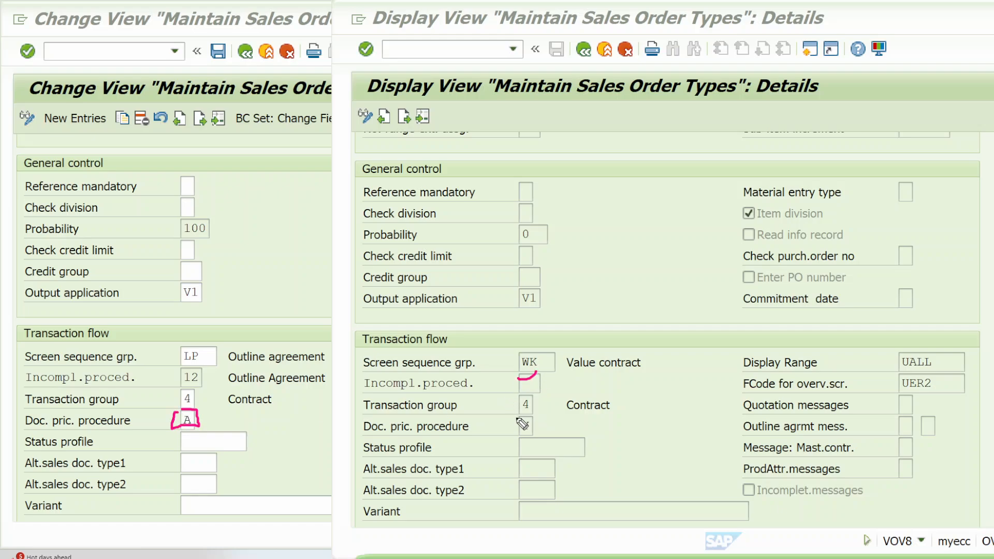
pyautogui.moveTo(516, 417)
pyautogui.mouseDown()
pyautogui.moveTo(540, 416)
pyautogui.moveTo(540, 431)
pyautogui.moveTo(513, 417)
pyautogui.moveTo(734, 366)
pyautogui.mouseUp()
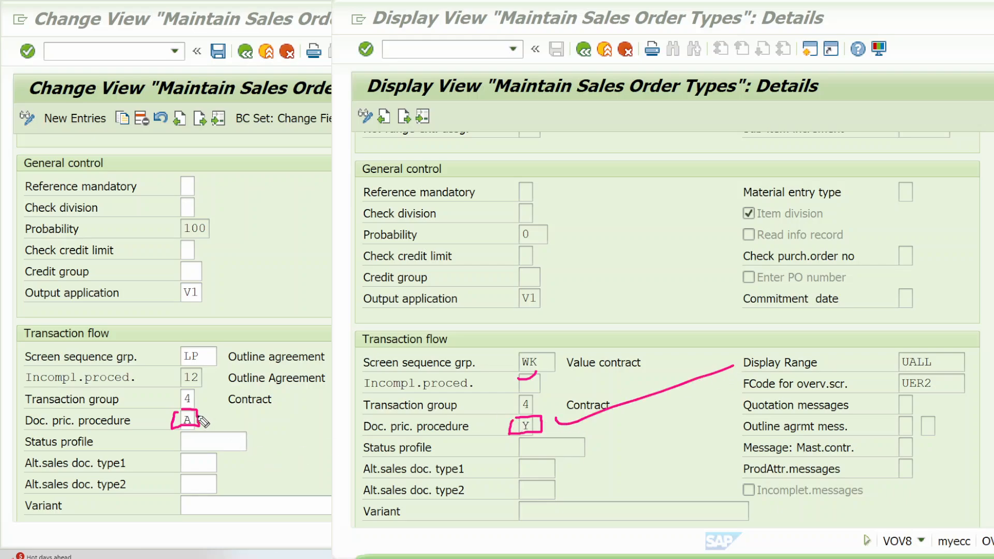
# Step: Sketch the pricing procedure determination from procedure A as three boxes joined by plus signs, with DE00 in the first and RVAA01 as the boxed result
pyautogui.moveTo(174, 414)
pyautogui.mouseDown()
pyautogui.moveTo(154, 450)
pyautogui.moveTo(159, 443)
pyautogui.mouseUp()
pyautogui.moveTo(75, 504)
pyautogui.mouseDown()
pyautogui.moveTo(148, 485)
pyautogui.moveTo(66, 527)
pyautogui.moveTo(70, 505)
pyautogui.mouseUp()
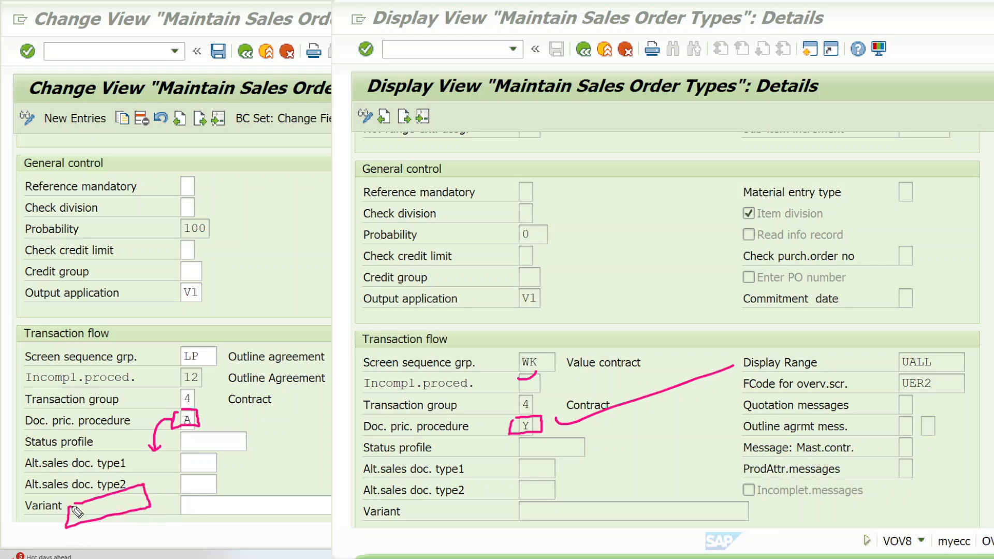
pyautogui.moveTo(158, 490)
pyautogui.mouseDown()
pyautogui.moveTo(196, 494)
pyautogui.moveTo(239, 478)
pyautogui.moveTo(190, 469)
pyautogui.moveTo(262, 455)
pyautogui.moveTo(257, 464)
pyautogui.mouseUp()
pyautogui.moveTo(273, 437)
pyautogui.mouseDown()
pyautogui.moveTo(280, 453)
pyautogui.moveTo(306, 449)
pyautogui.moveTo(321, 417)
pyautogui.moveTo(272, 436)
pyautogui.moveTo(295, 447)
pyautogui.moveTo(306, 424)
pyautogui.mouseUp()
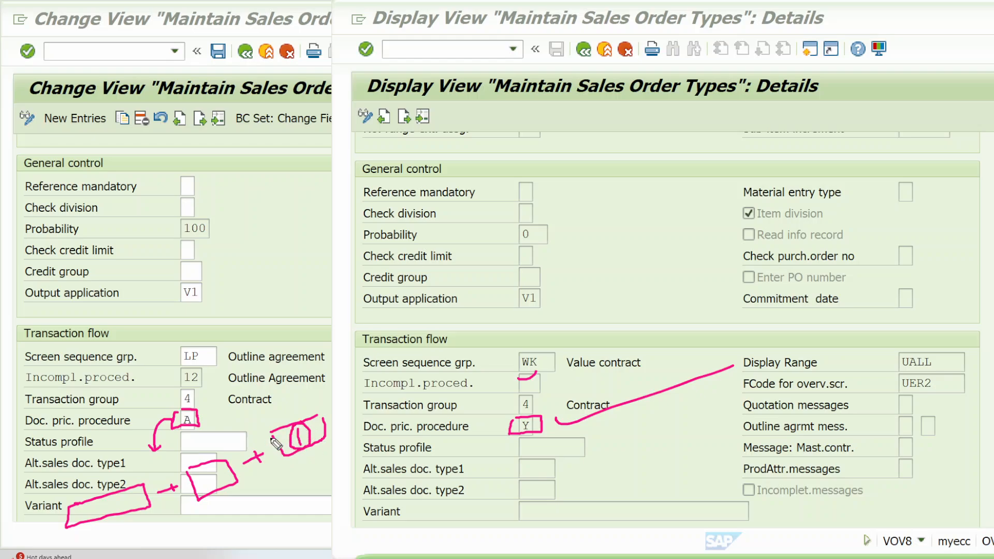
pyautogui.moveTo(76, 510)
pyautogui.mouseDown()
pyautogui.moveTo(135, 500)
pyautogui.moveTo(143, 518)
pyautogui.moveTo(159, 497)
pyautogui.mouseUp()
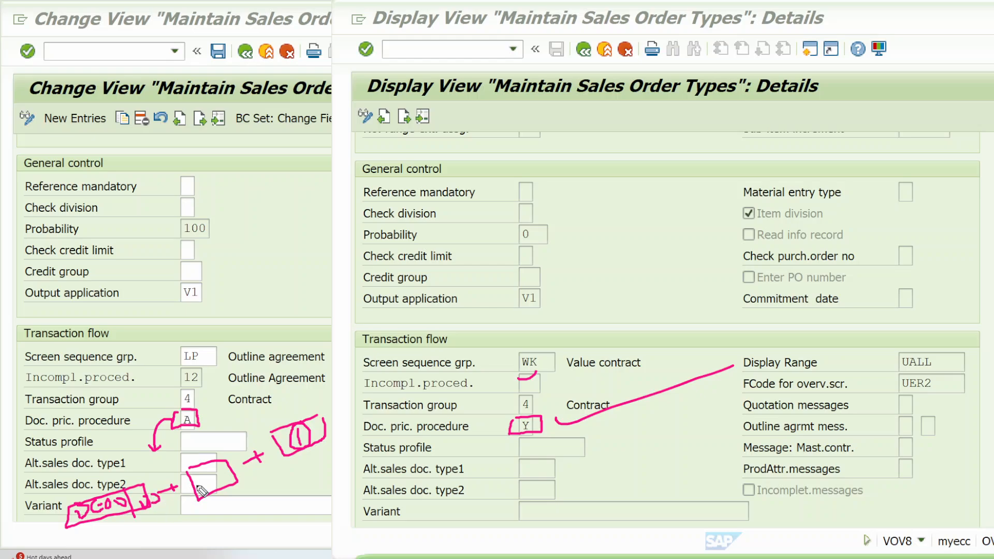
pyautogui.moveTo(200, 556)
pyautogui.mouseDown()
pyautogui.moveTo(226, 549)
pyautogui.moveTo(234, 535)
pyautogui.moveTo(254, 541)
pyautogui.moveTo(261, 522)
pyautogui.moveTo(278, 531)
pyautogui.moveTo(297, 516)
pyautogui.moveTo(305, 527)
pyautogui.moveTo(308, 505)
pyautogui.moveTo(321, 513)
pyautogui.moveTo(302, 541)
pyautogui.moveTo(252, 558)
pyautogui.mouseUp()
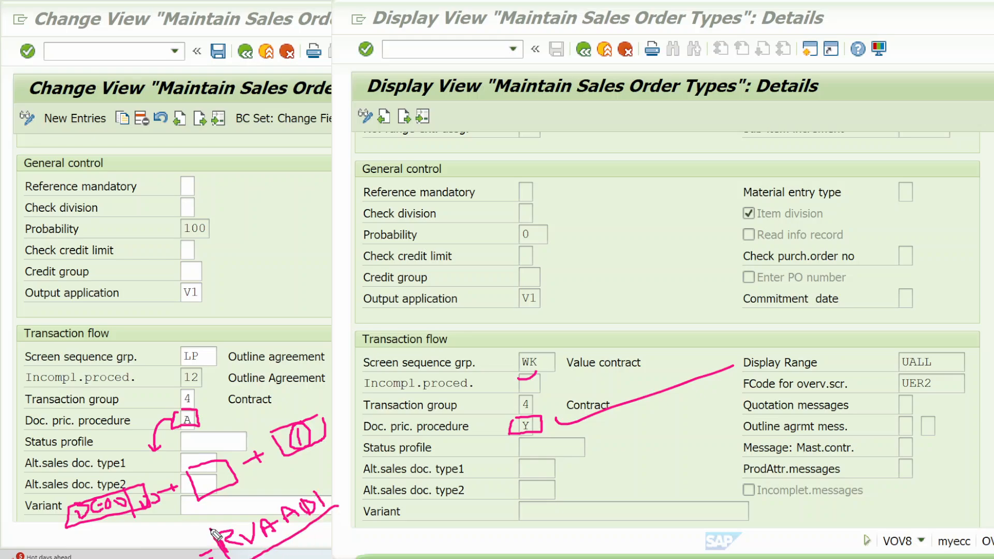
pyautogui.moveTo(213, 533)
pyautogui.mouseDown()
pyautogui.moveTo(359, 505)
pyautogui.moveTo(232, 557)
pyautogui.mouseUp()
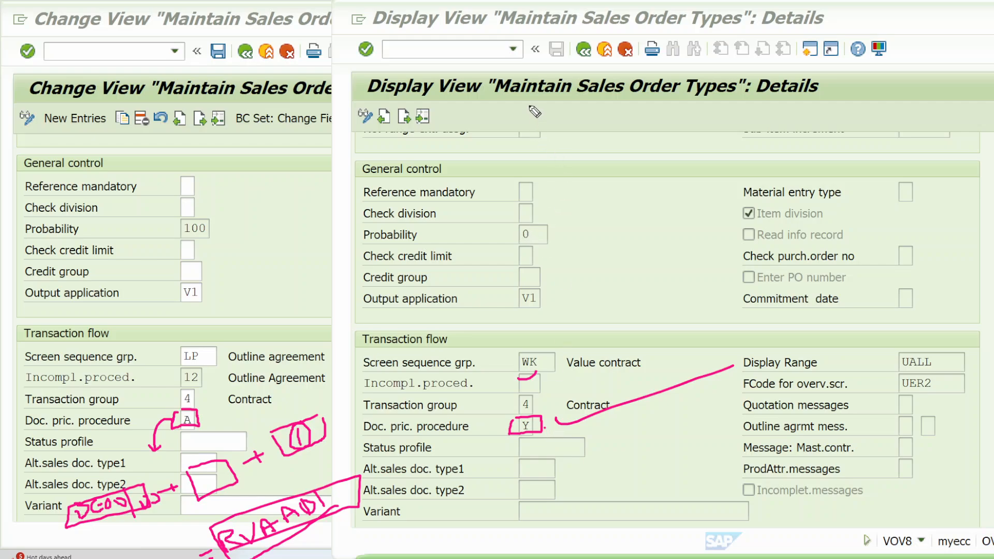
# Step: Underline the title of the WK1 details view, and compare the Scheduling Agreement, Shipping and Billing sections of the Quantity Contract and WK1
pyautogui.moveTo(511, 102); pyautogui.dragTo(860, 60)
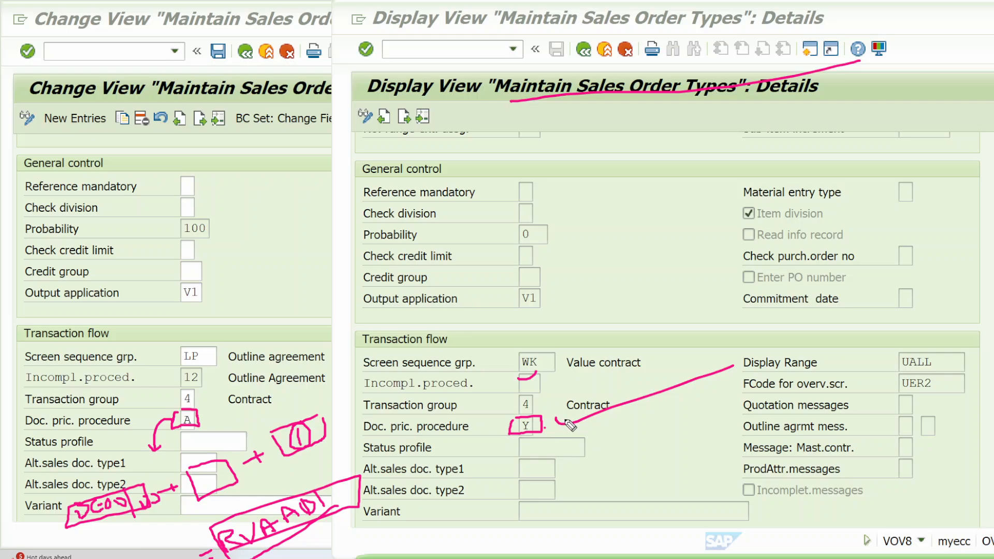
pyautogui.scroll(-4, 554, 421)
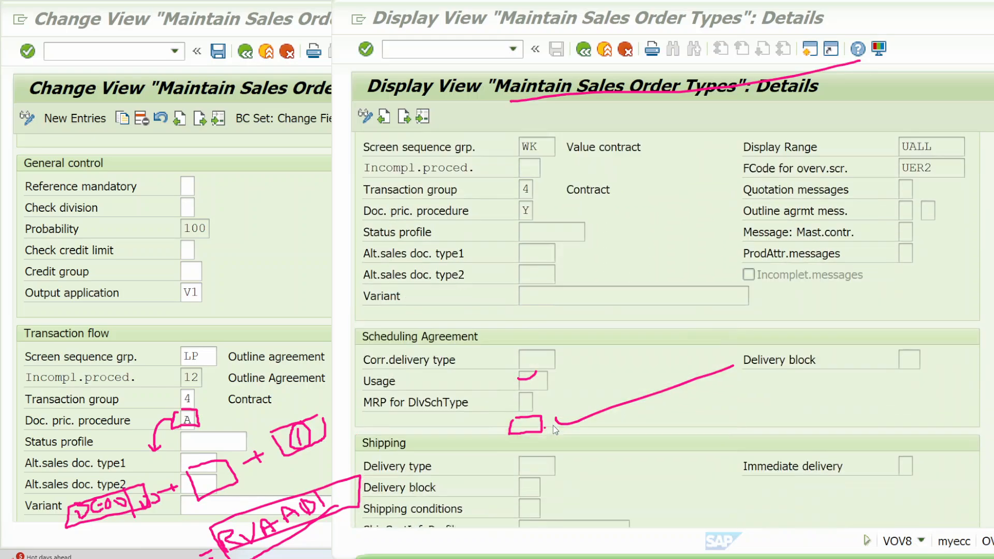
pyautogui.scroll(-1, 553, 424)
pyautogui.scroll(-3, 266, 326)
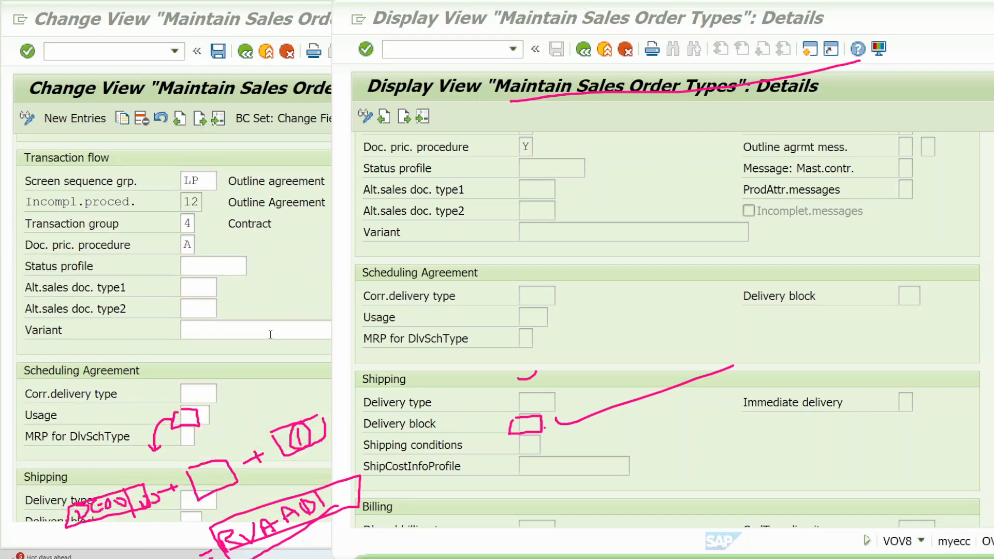
pyautogui.scroll(-3, 270, 335)
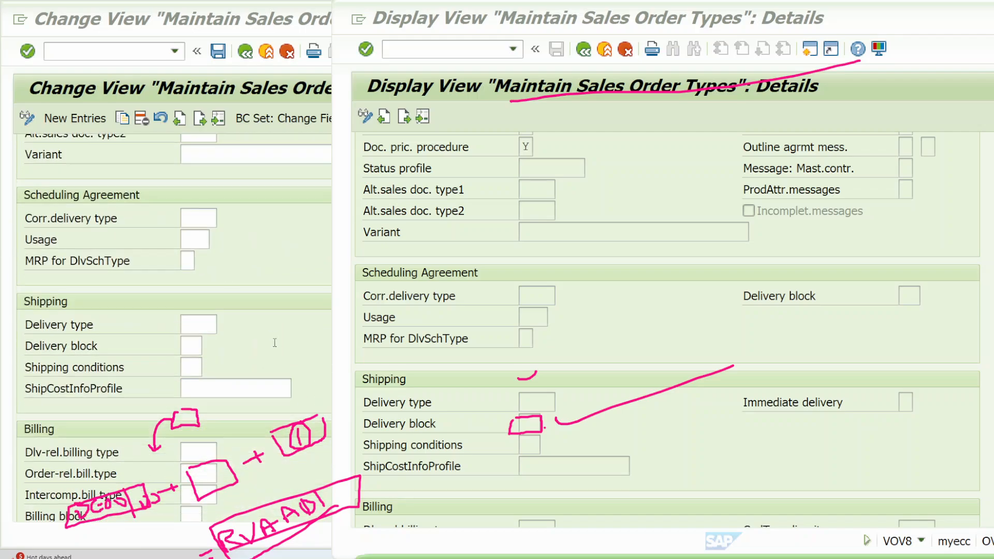
pyautogui.scroll(-1, 275, 343)
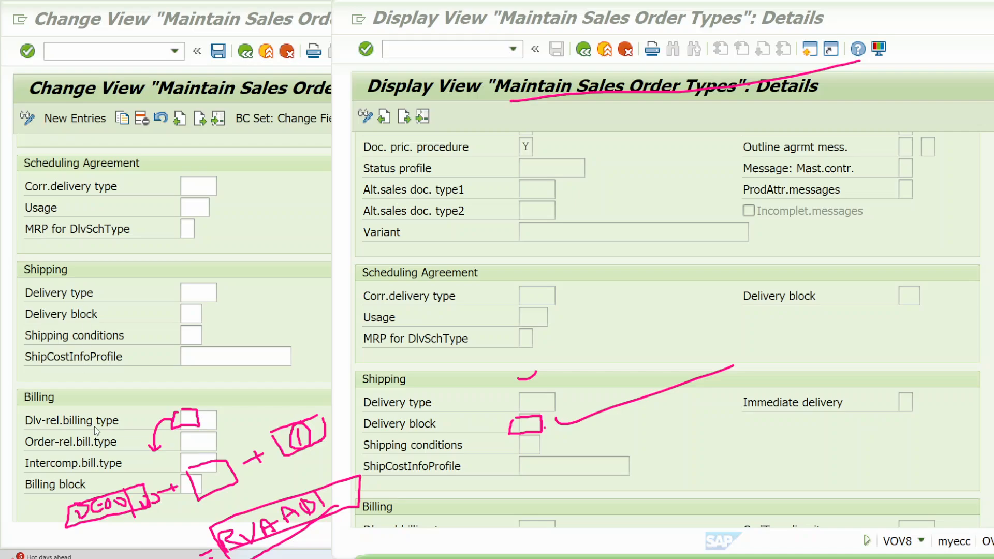
pyautogui.scroll(-3, 576, 370)
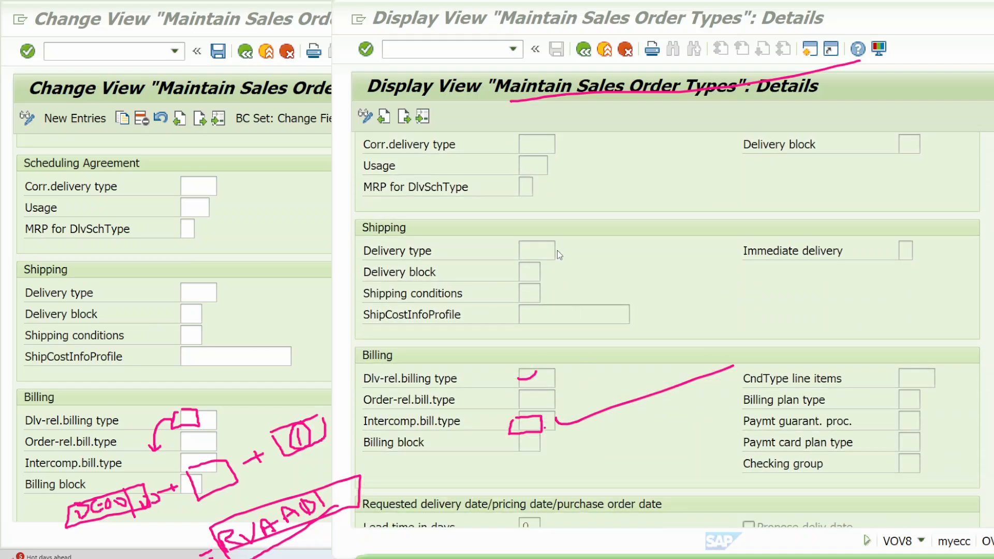
pyautogui.scroll(-3, 106, 418)
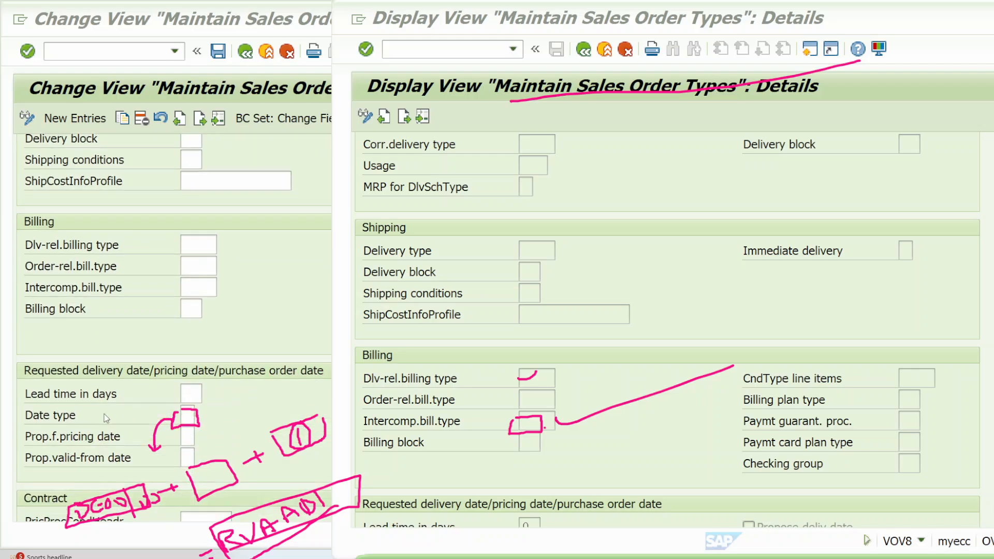
# Step: Compare the requested delivery date/pricing date and Contract sections of the Quantity Contract with those of WK1, including pricing date proposal and billing request
pyautogui.scroll(-2, 456, 399)
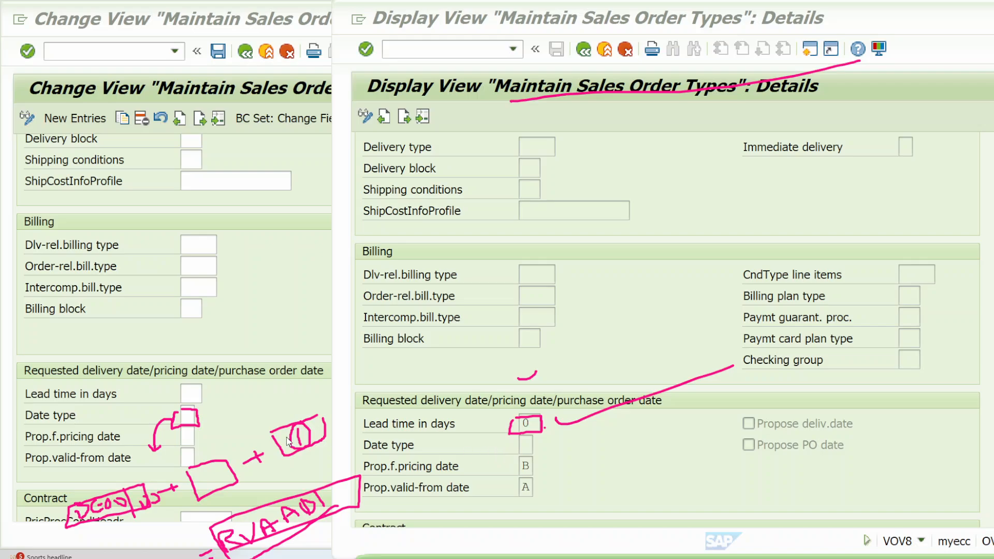
pyautogui.scroll(-3, 280, 384)
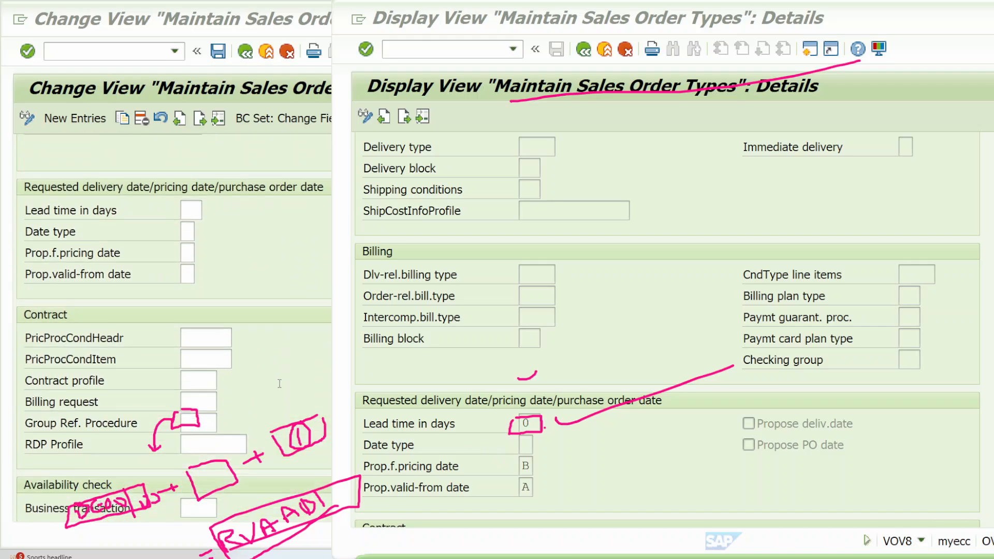
pyautogui.scroll(-2, 545, 400)
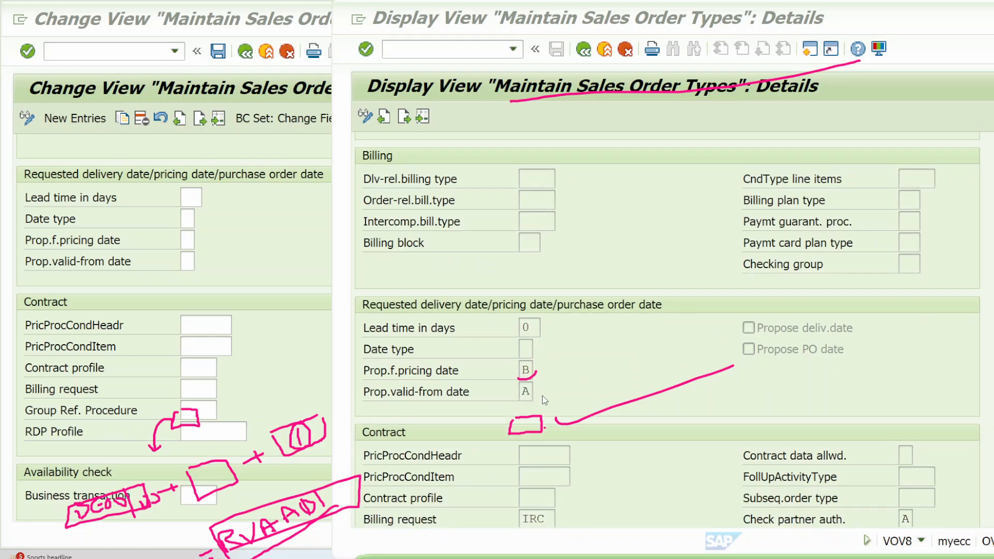
pyautogui.scroll(-3, 545, 400)
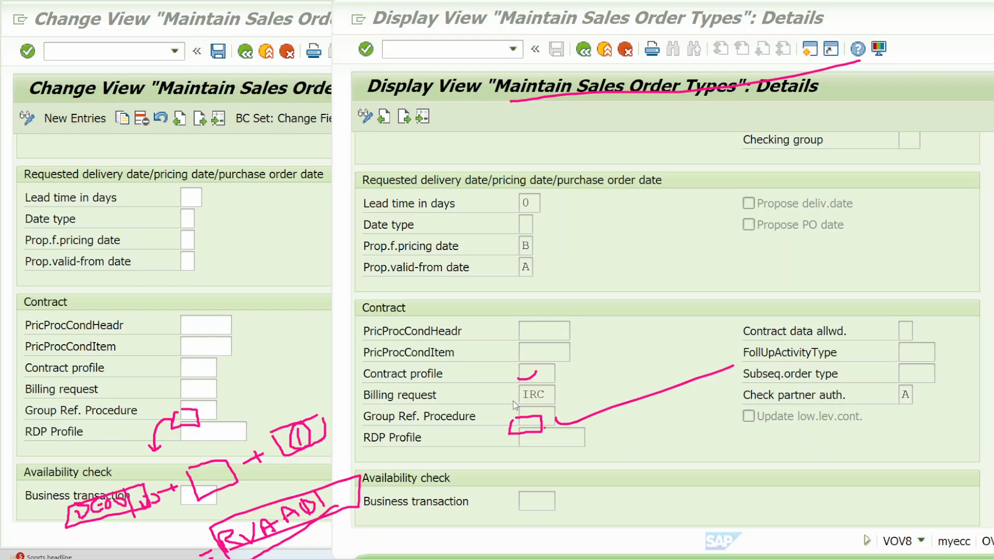
pyautogui.scroll(2, 515, 405)
pyautogui.scroll(-1, 516, 428)
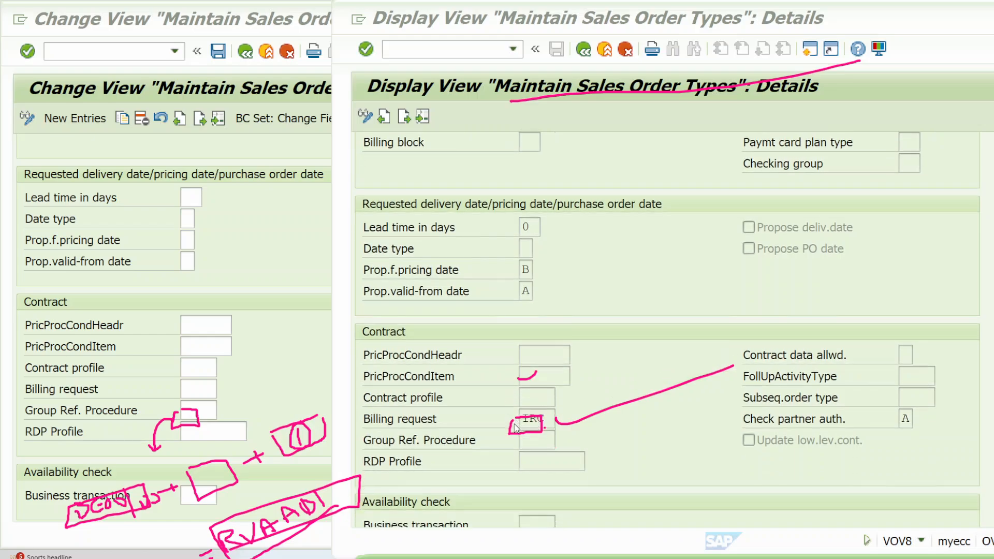
pyautogui.scroll(-1, 516, 427)
pyautogui.scroll(3, 230, 330)
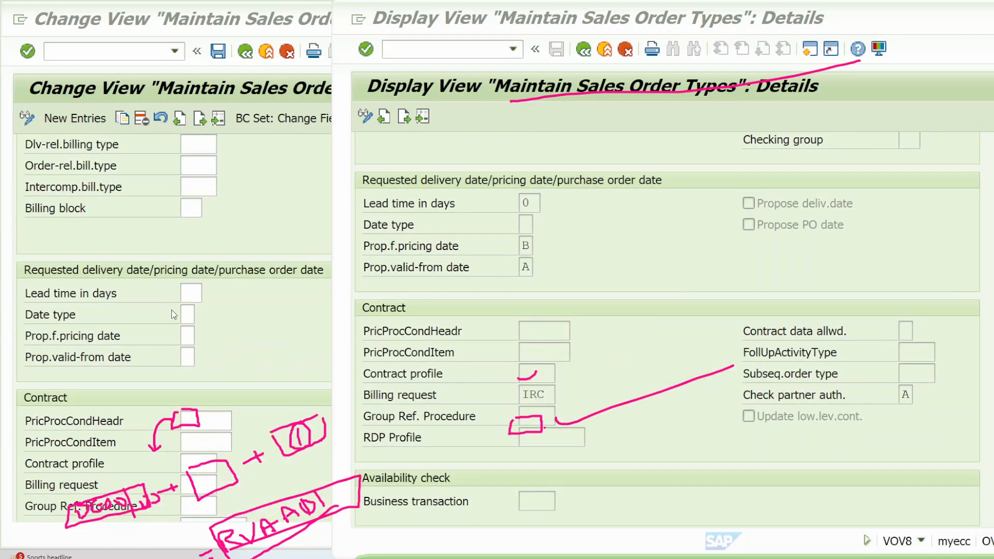
pyautogui.scroll(1, 182, 314)
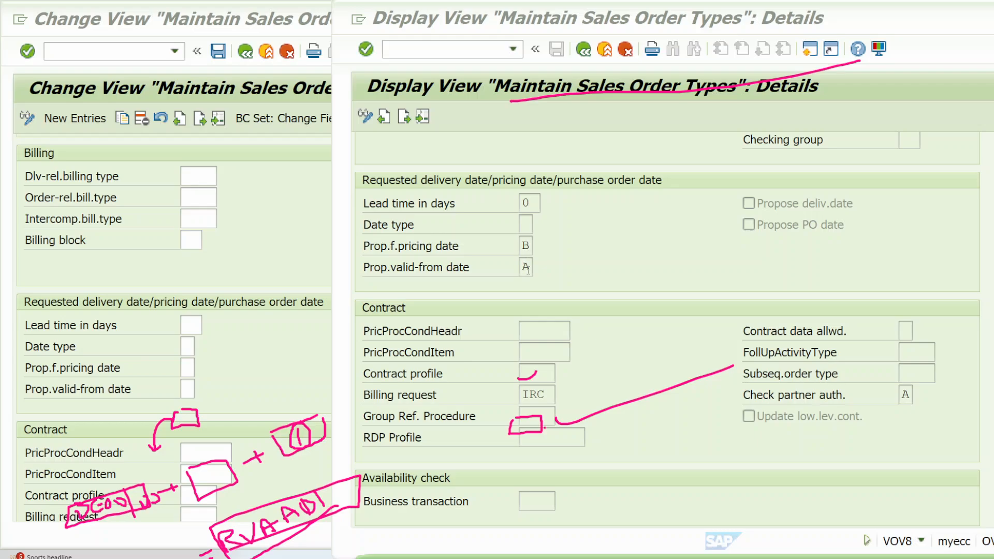
pyautogui.scroll(10, 528, 290)
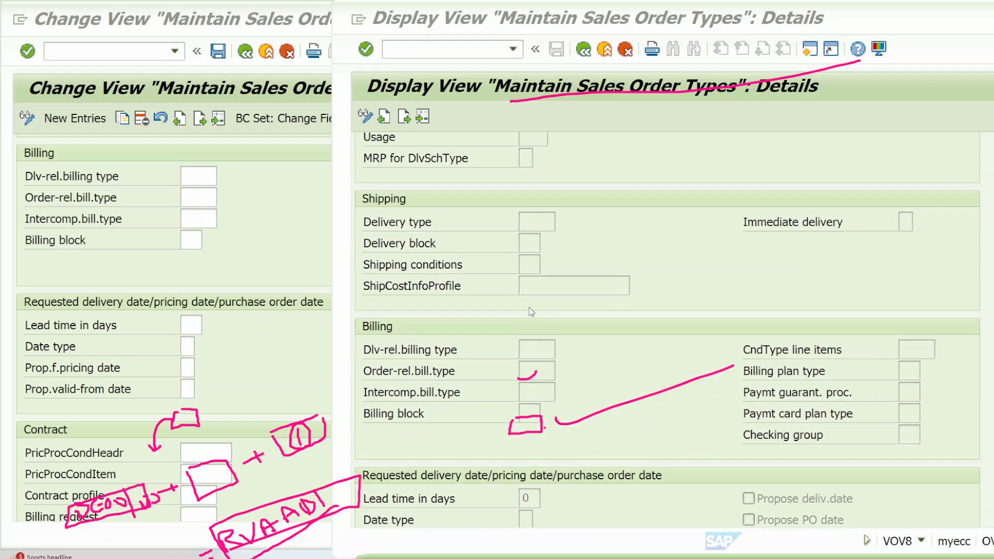
pyautogui.scroll(7, 532, 311)
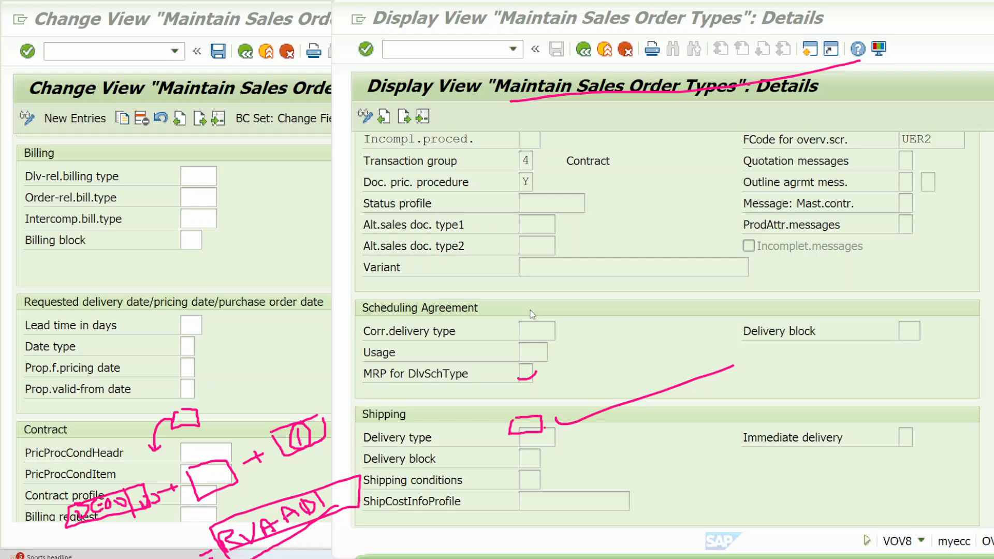
pyautogui.scroll(-3, 533, 314)
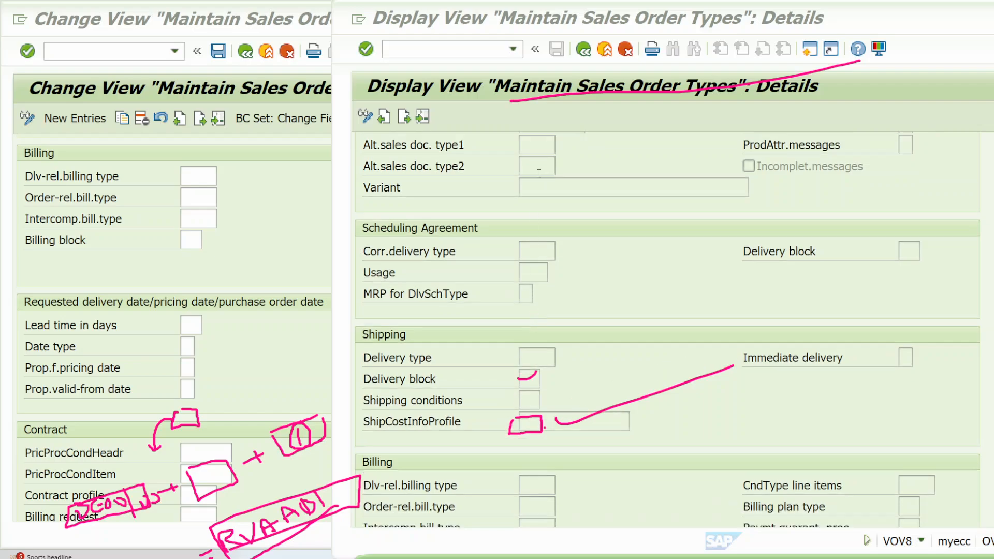
# Step: Put away the WK1 order type details window and switch to the Create Contract initial screen of VA41
pyautogui.doubleClick(963, 15)
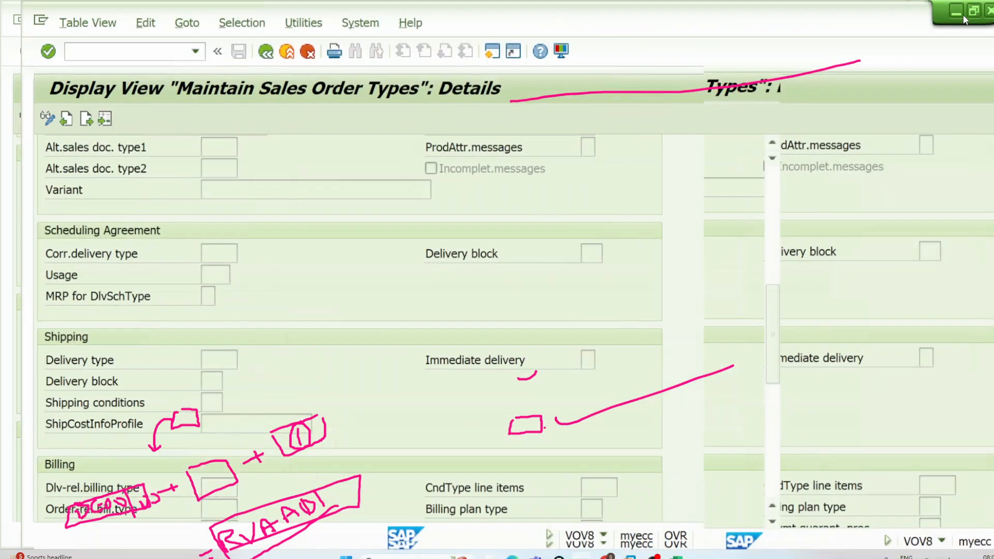
pyautogui.click(971, 10)
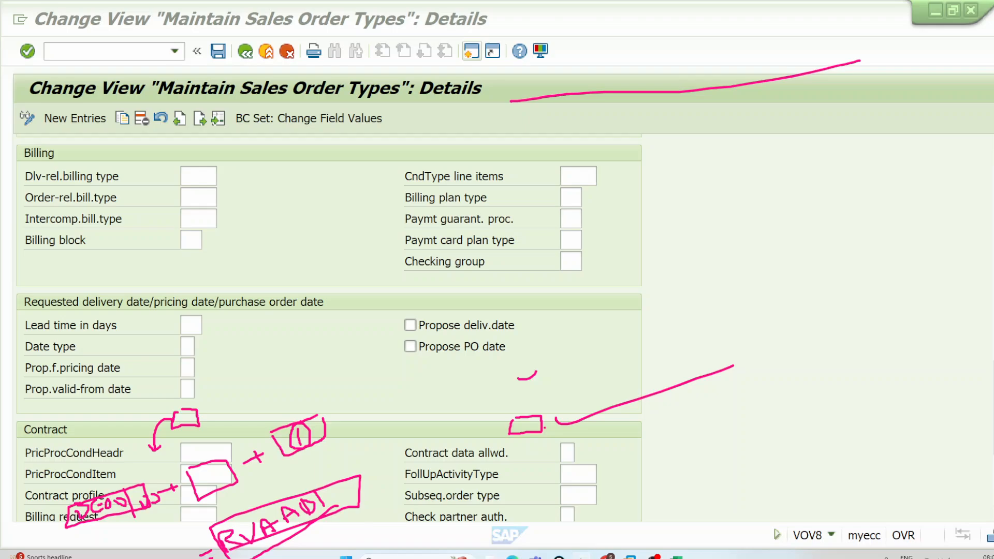
pyautogui.moveTo(582, 554)
pyautogui.click(483, 517)
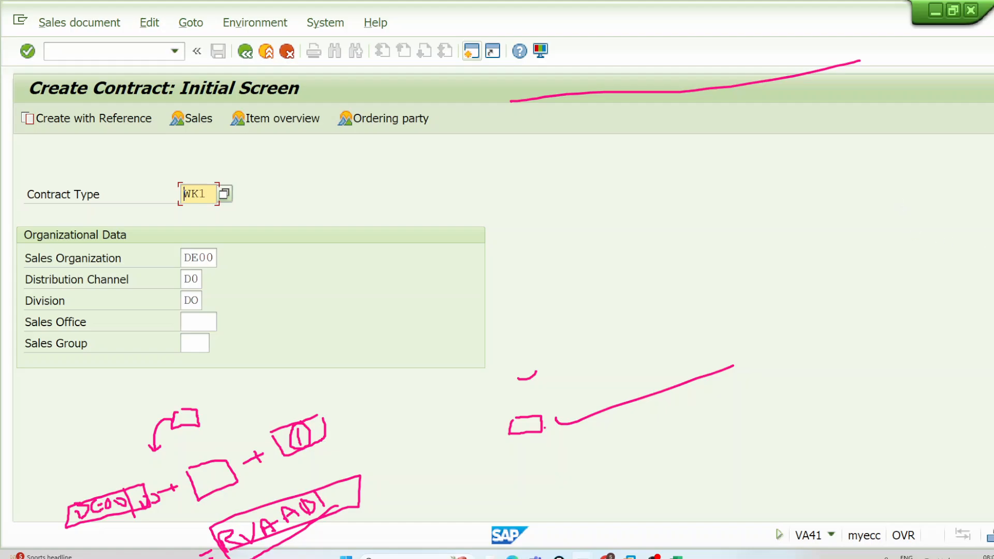
# Step: Sketch a long box with two smaller boxes beneath it beside the contract's organizational data, and clear all annotations
pyautogui.click(991, 214)
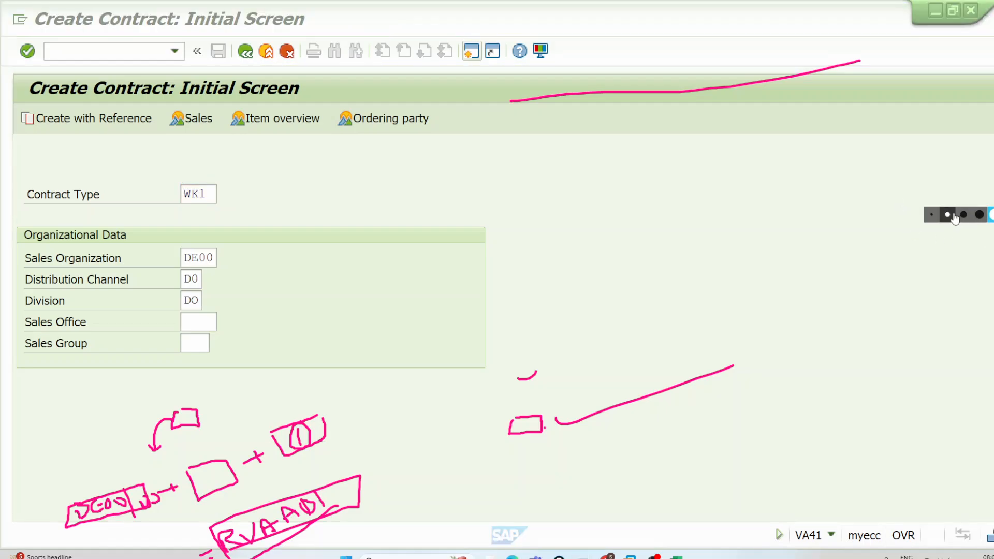
pyautogui.click(950, 216)
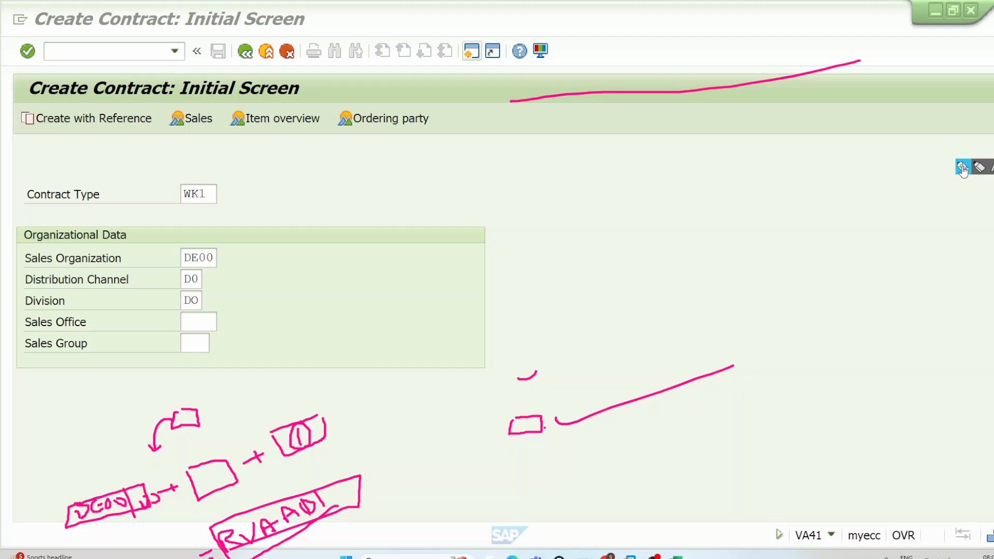
pyautogui.moveTo(731, 154)
pyautogui.mouseDown()
pyautogui.moveTo(879, 110)
pyautogui.moveTo(923, 127)
pyautogui.moveTo(761, 182)
pyautogui.moveTo(703, 160)
pyautogui.moveTo(736, 149)
pyautogui.moveTo(813, 82)
pyautogui.mouseUp()
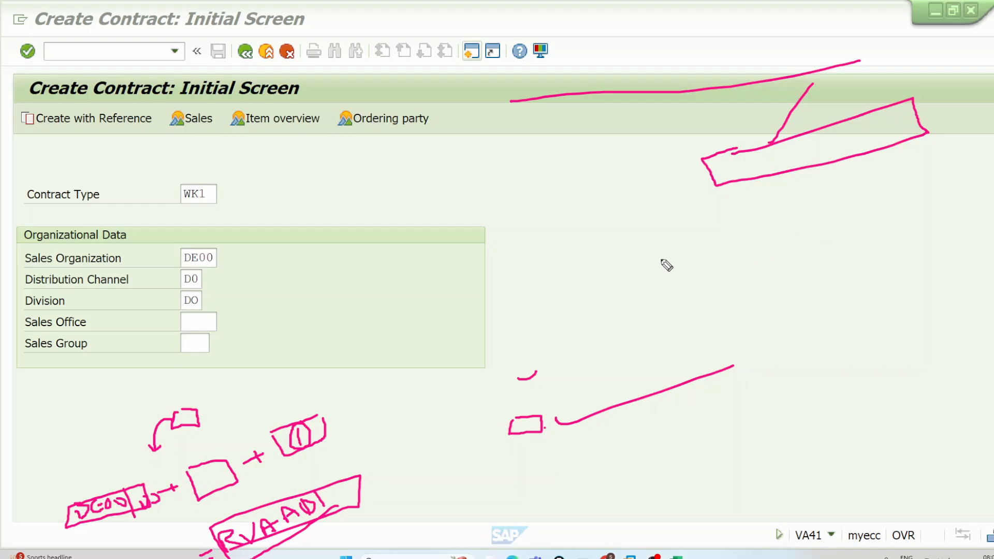
pyautogui.moveTo(661, 259)
pyautogui.mouseDown()
pyautogui.moveTo(708, 270)
pyautogui.moveTo(657, 255)
pyautogui.mouseUp()
pyautogui.moveTo(776, 234)
pyautogui.mouseDown()
pyautogui.moveTo(845, 254)
pyautogui.moveTo(776, 236)
pyautogui.mouseUp()
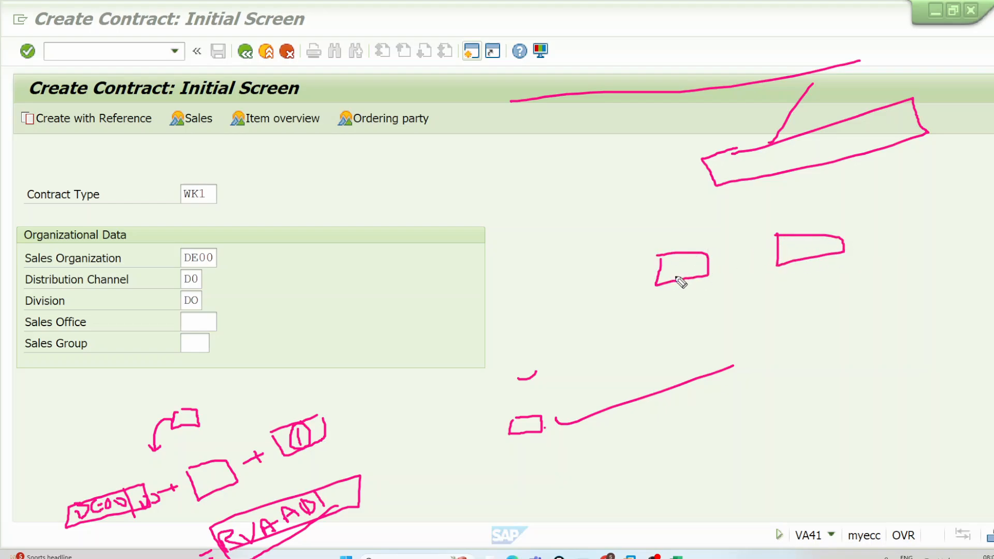
pyautogui.click(763, 174)
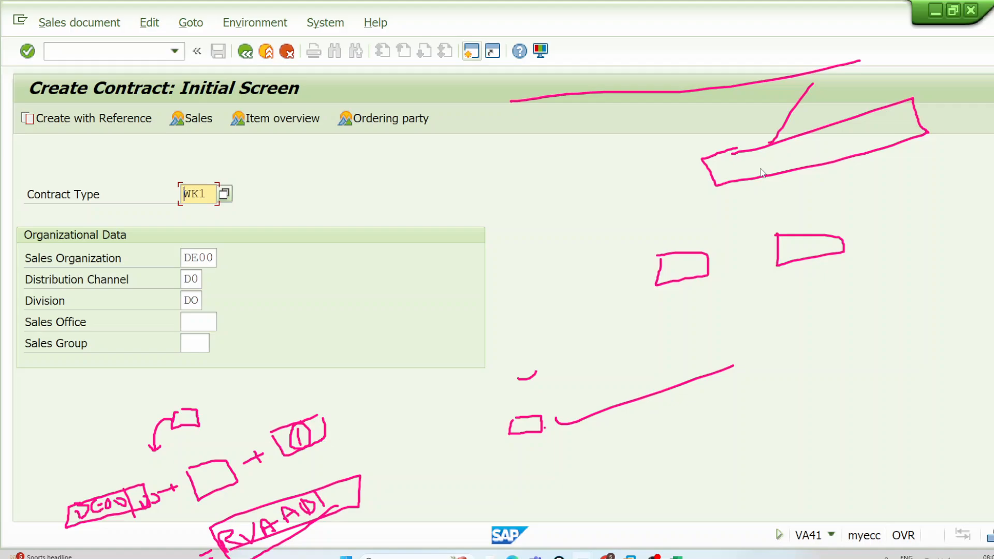
pyautogui.click(986, 228)
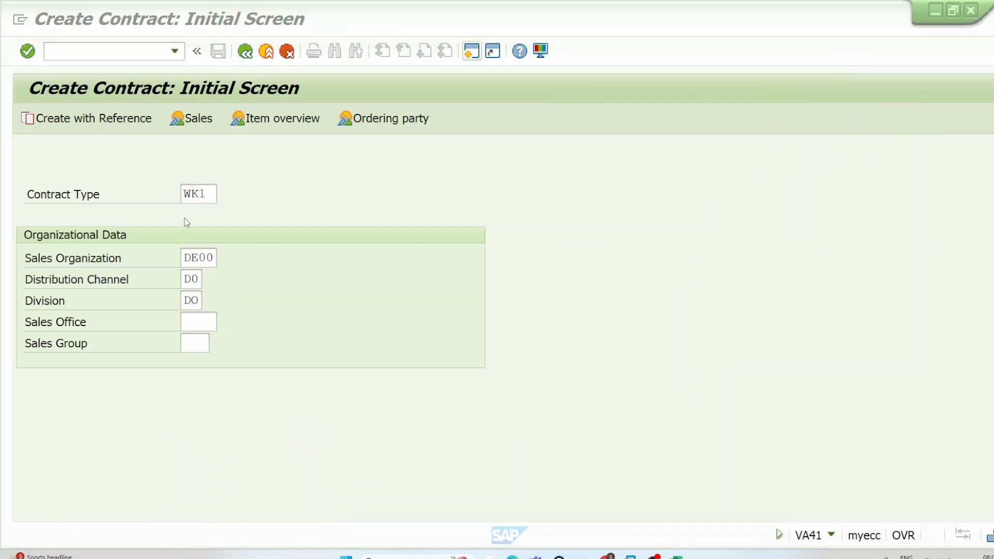
# Step: Start a WK1 contract for sales organization DE00, correcting the sales area to distribution channel D0 and division D0
pyautogui.click(210, 199)
pyautogui.press('Return')
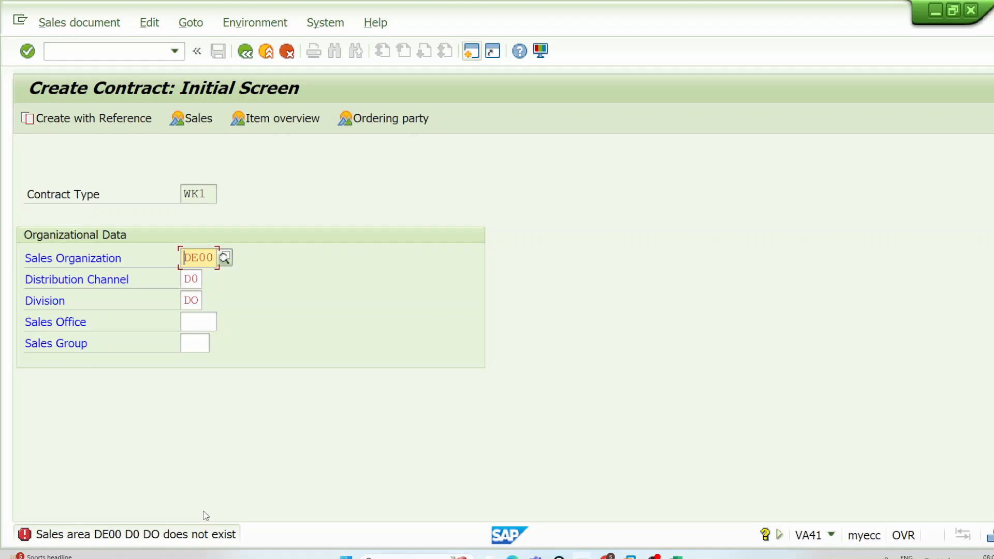
pyautogui.press('Tab')
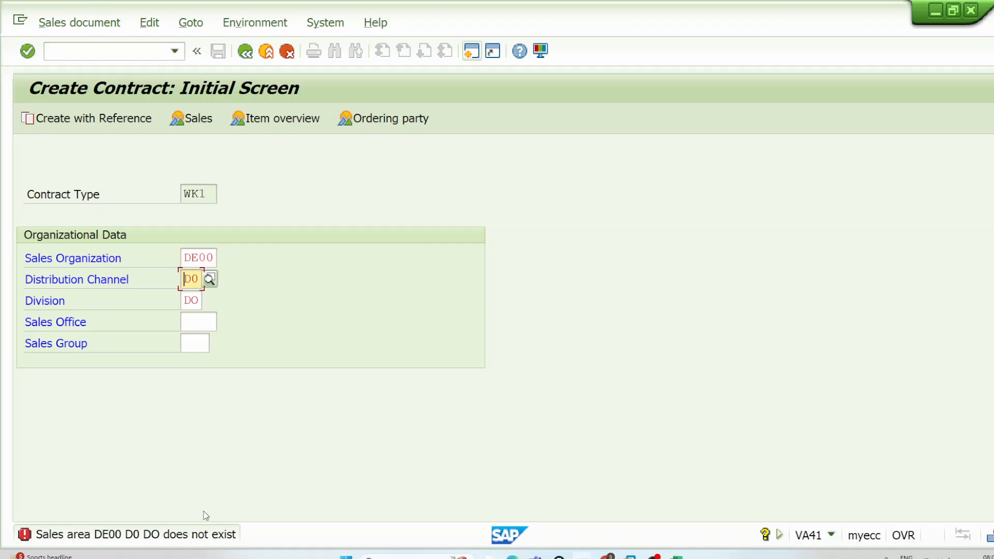
pyautogui.write('D0')
pyautogui.press('Tab')
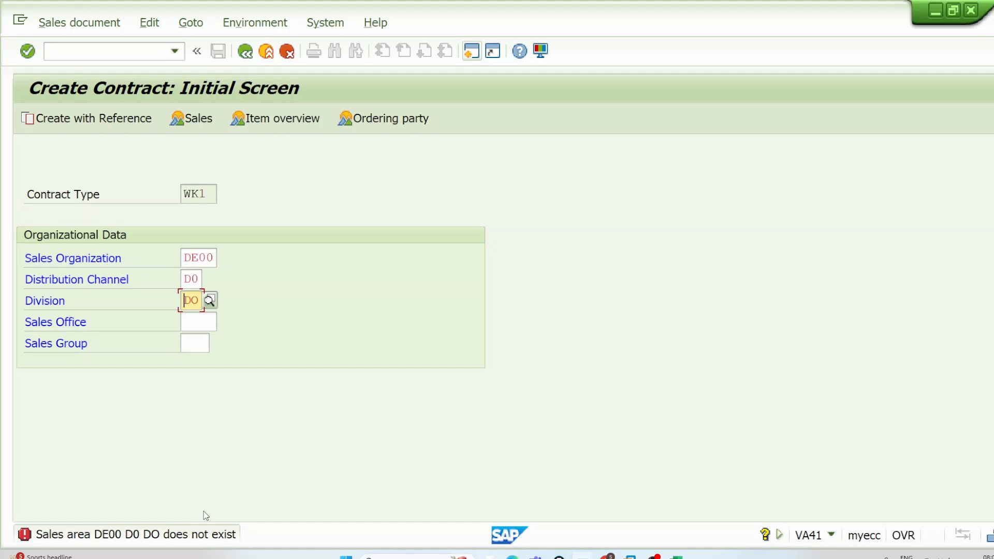
pyautogui.press('End')
pyautogui.write('D0')
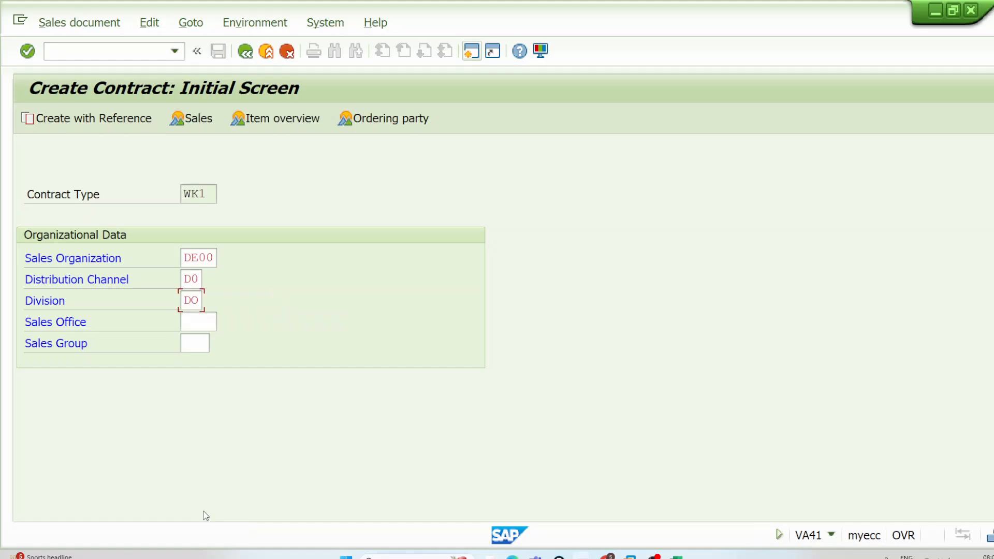
pyautogui.write('0')
pyautogui.press('Return')
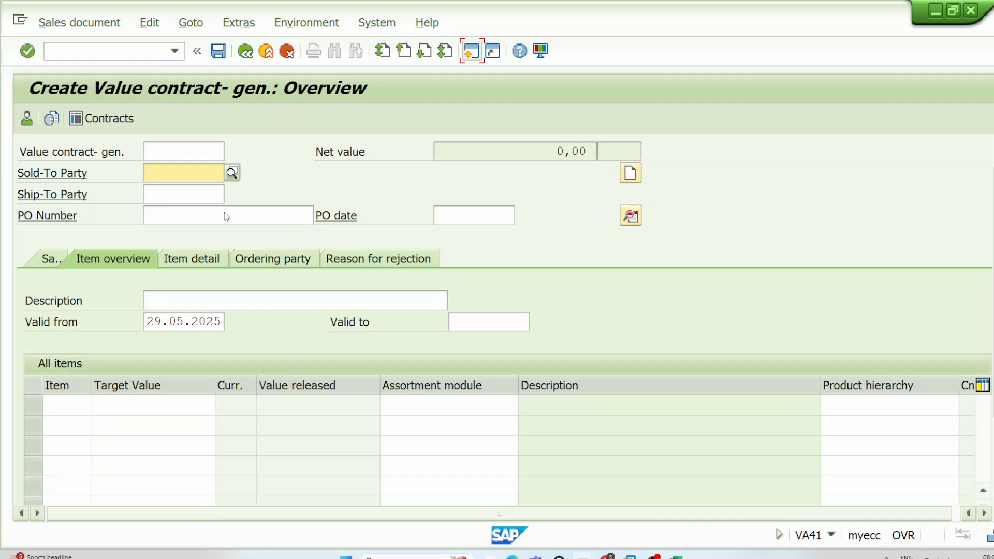
# Step: Fill in the value contract's sold-to party with the previously used customer number, and go to the first item's Target Value
pyautogui.click(181, 173)
pyautogui.click(207, 189)
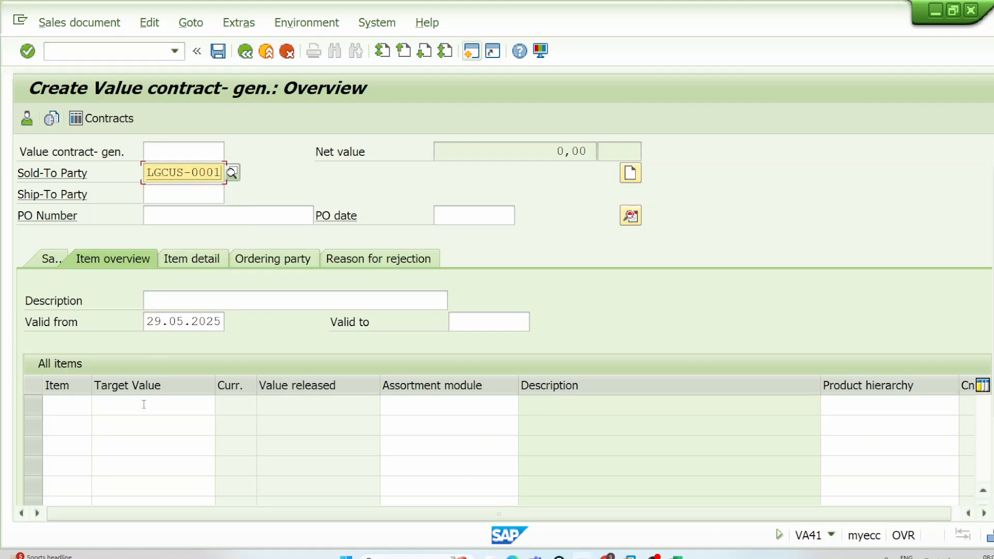
pyautogui.click(172, 407)
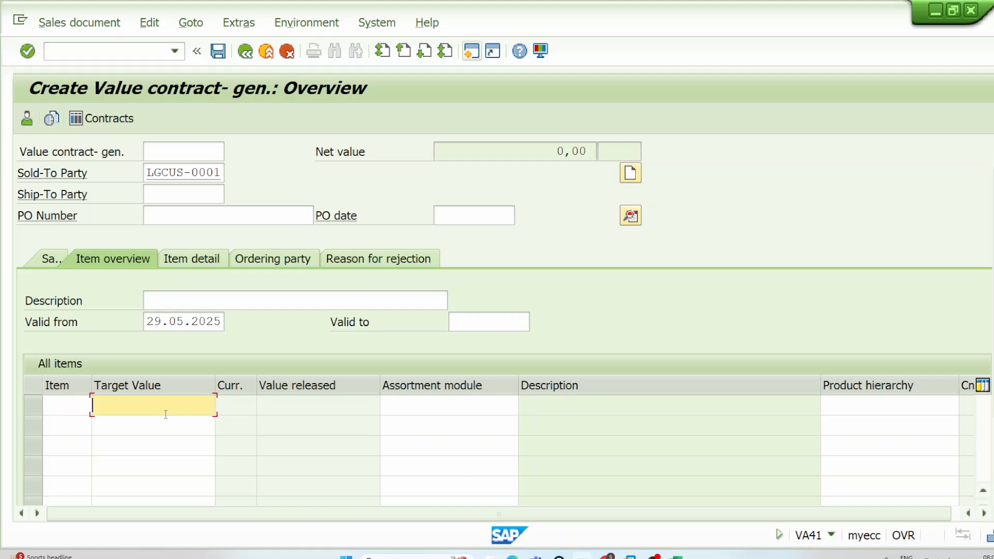
# Step: Open a second session and start a QC quantity contract in VA41 for sales area DE00 / D0 / D0
pyautogui.click(480, 55)
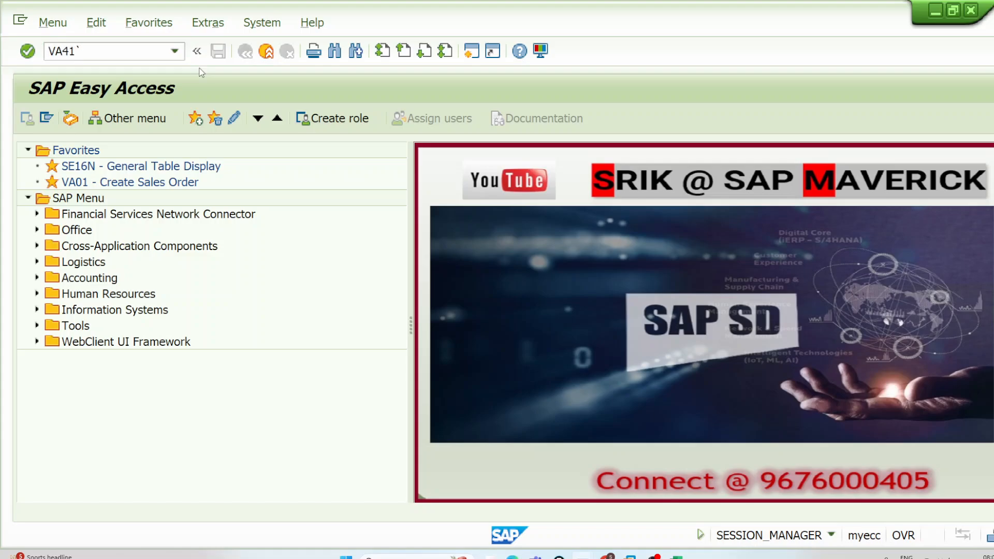
pyautogui.press('Return')
pyautogui.write('VA')
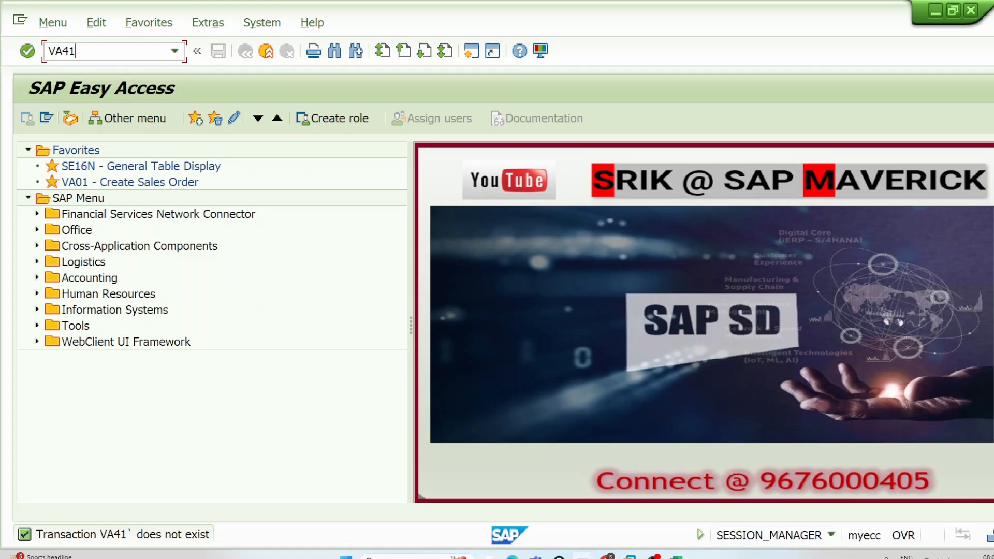
pyautogui.press('Return')
pyautogui.press('Delete')
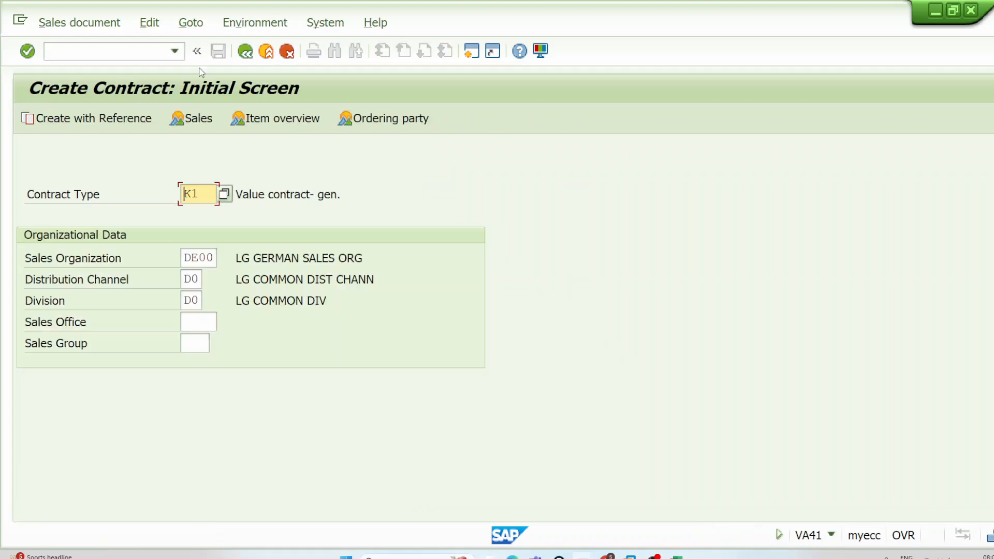
pyautogui.write('QC')
pyautogui.press('Return')
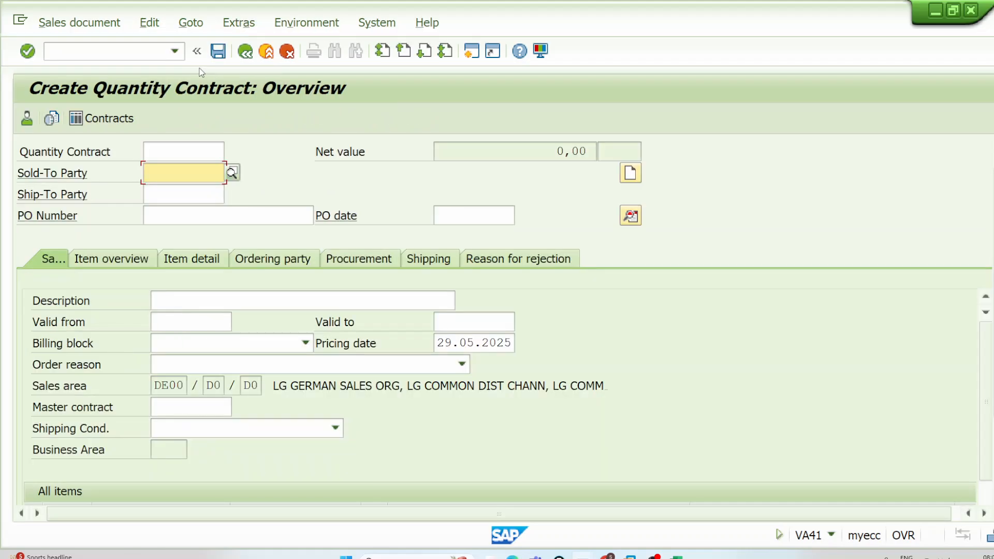
# Step: Place the quantity contract beside the value contract, fill in its sold-to party with the previously used customer number, and bring its items into view
pyautogui.moveTo(642, 26); pyautogui.dragTo(854, 21)
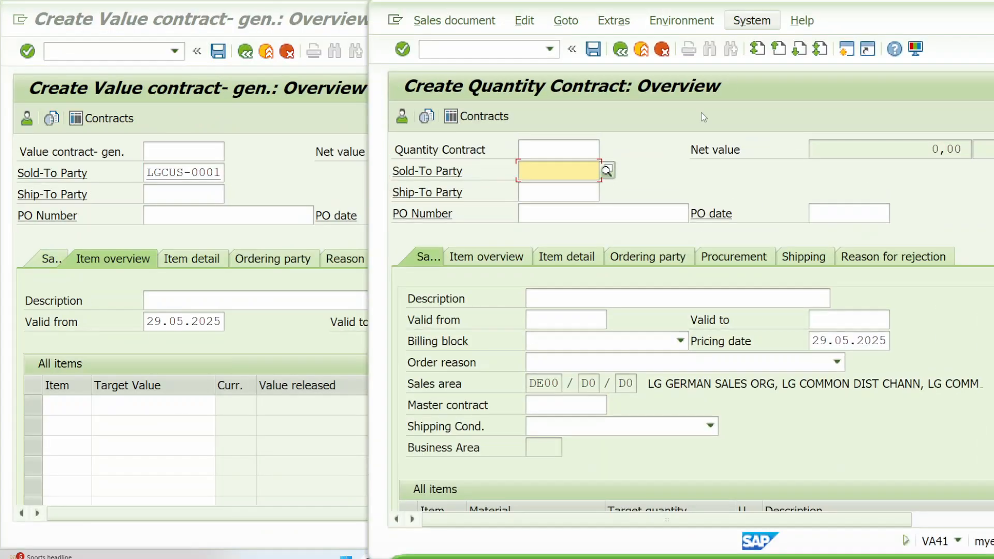
pyautogui.click(571, 175)
pyautogui.click(569, 187)
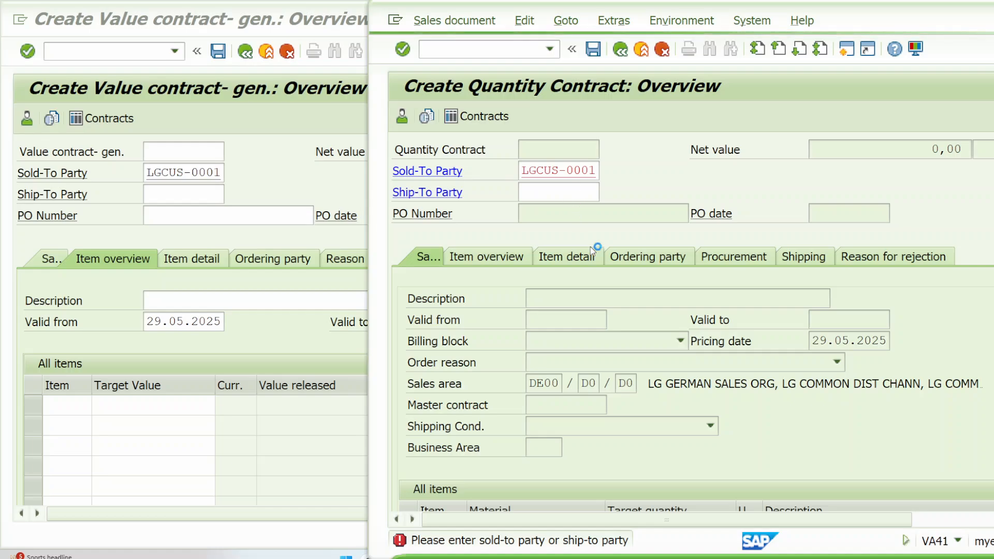
pyautogui.scroll(-5, 592, 262)
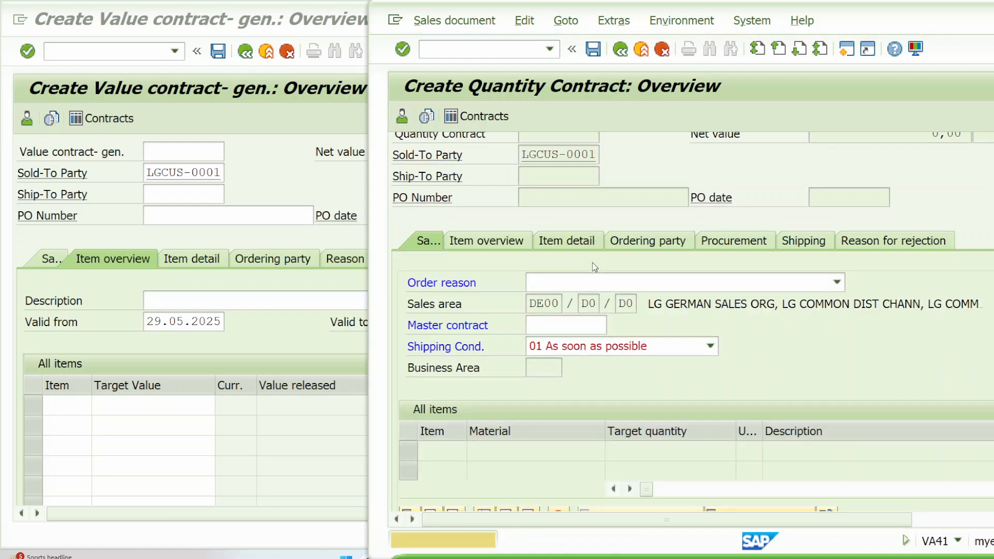
pyautogui.press('Return')
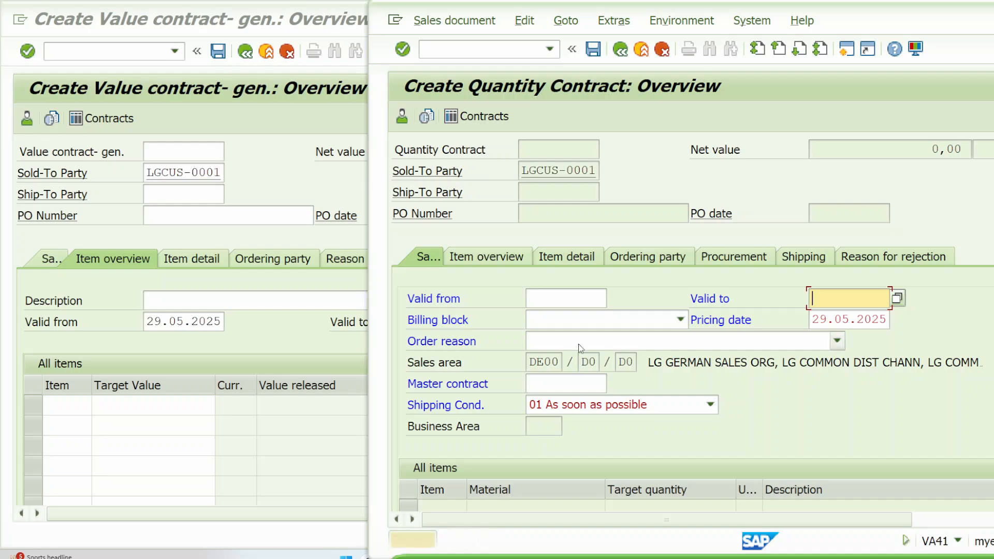
pyautogui.scroll(-5, 579, 343)
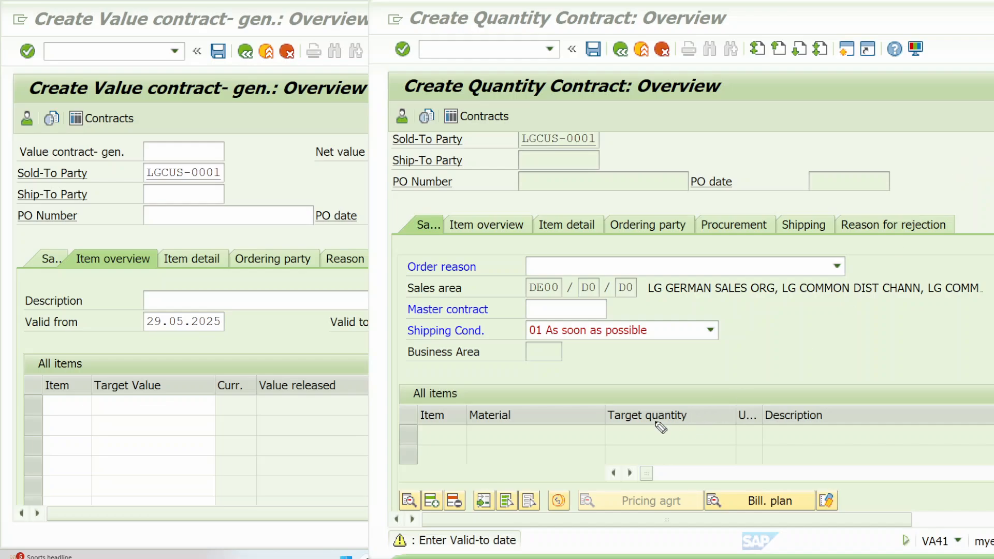
# Step: Annotate the link between Quantity in the contract title and the Target quantity column, and between Value and the first Target Value cell
pyautogui.moveTo(604, 428)
pyautogui.mouseDown()
pyautogui.moveTo(700, 428)
pyautogui.moveTo(647, 404)
pyautogui.moveTo(604, 425)
pyautogui.mouseUp()
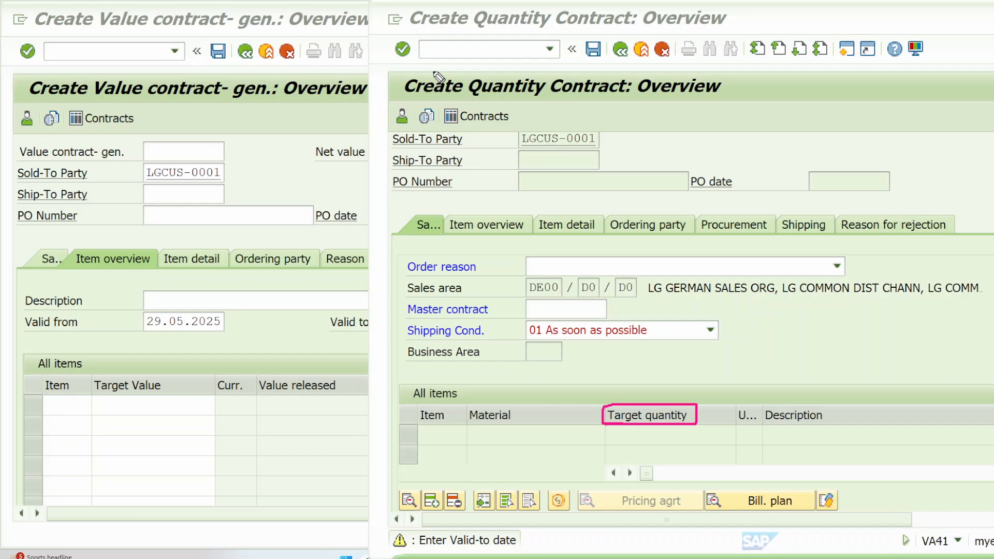
pyautogui.moveTo(596, 73); pyautogui.dragTo(628, 48)
pyautogui.moveTo(545, 78)
pyautogui.mouseDown()
pyautogui.moveTo(513, 70)
pyautogui.moveTo(472, 85)
pyautogui.moveTo(505, 106)
pyautogui.moveTo(560, 77)
pyautogui.mouseUp()
pyautogui.moveTo(616, 429)
pyautogui.mouseDown()
pyautogui.moveTo(697, 443)
pyautogui.moveTo(617, 446)
pyautogui.moveTo(612, 430)
pyautogui.mouseUp()
pyautogui.moveTo(705, 432); pyautogui.dragTo(759, 384)
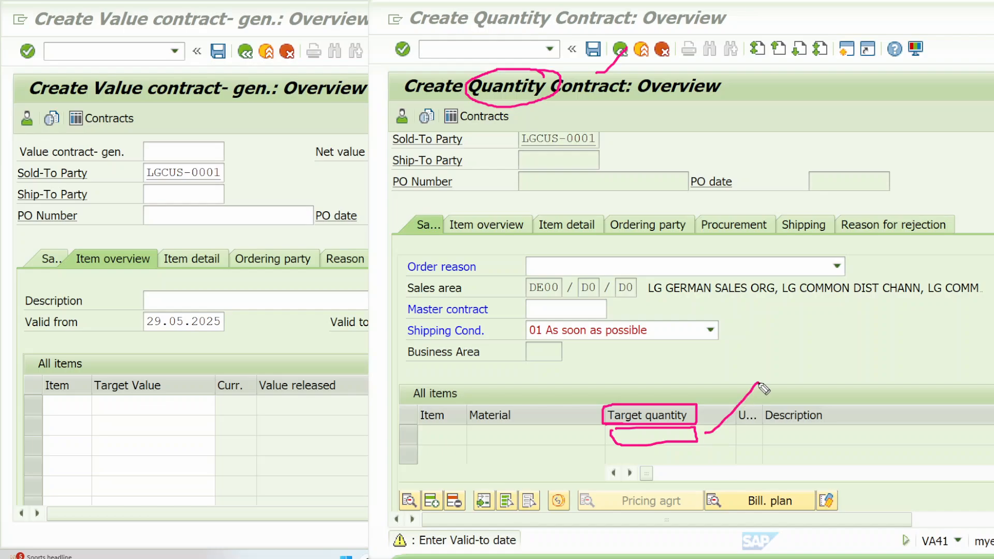
pyautogui.moveTo(95, 97)
pyautogui.mouseDown()
pyautogui.moveTo(126, 102)
pyautogui.moveTo(144, 91)
pyautogui.moveTo(110, 73)
pyautogui.moveTo(92, 85)
pyautogui.moveTo(152, 215)
pyautogui.moveTo(160, 380)
pyautogui.moveTo(152, 383)
pyautogui.moveTo(164, 379)
pyautogui.mouseUp()
pyautogui.moveTo(93, 396)
pyautogui.mouseDown()
pyautogui.moveTo(211, 398)
pyautogui.moveTo(213, 418)
pyautogui.moveTo(95, 418)
pyautogui.moveTo(91, 398)
pyautogui.mouseUp()
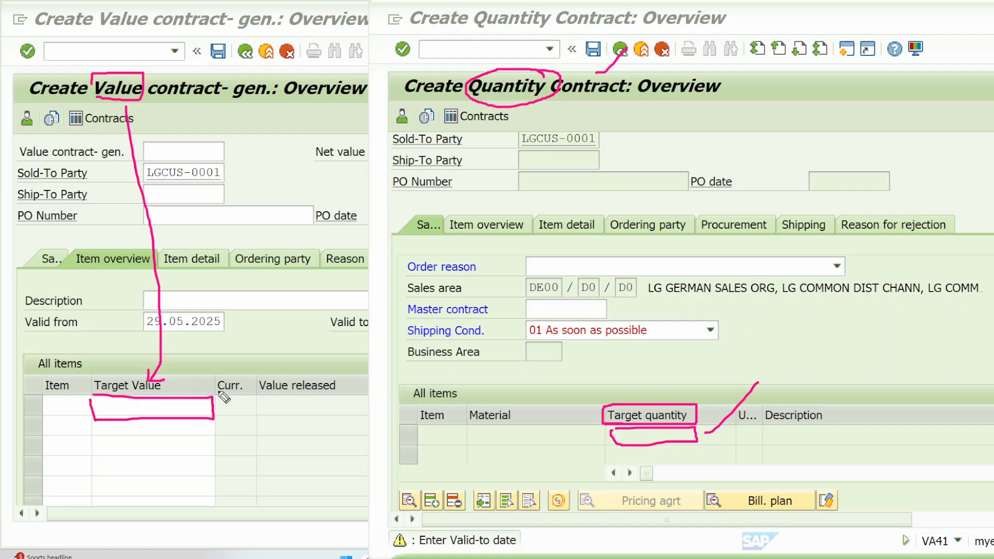
# Step: Compare the value contract's Target Value cell with the quantity contract's Target quantity cell, and outline the Quantity Contract title
pyautogui.moveTo(941, 33)
pyautogui.mouseDown()
pyautogui.moveTo(818, 70)
pyautogui.moveTo(852, 61)
pyautogui.mouseUp()
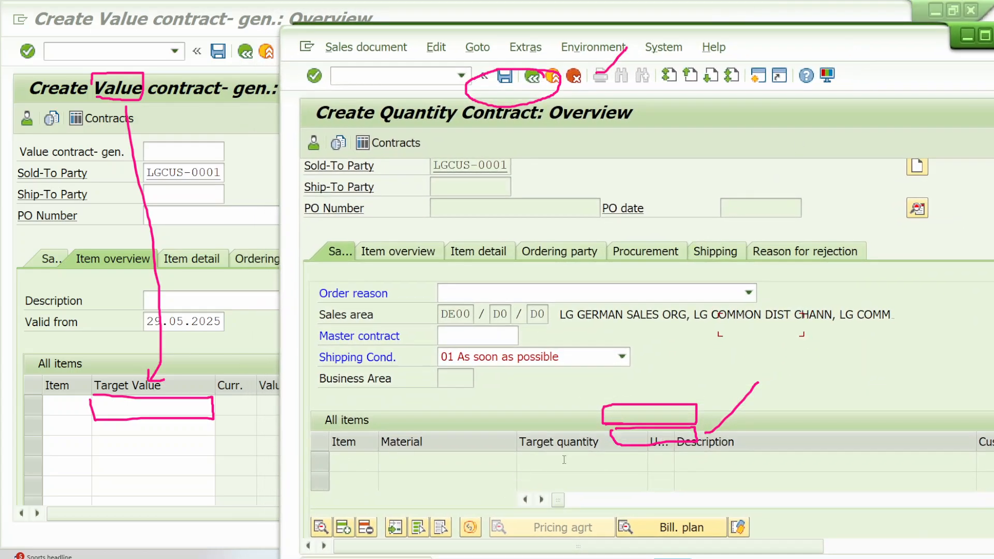
pyautogui.click(133, 406)
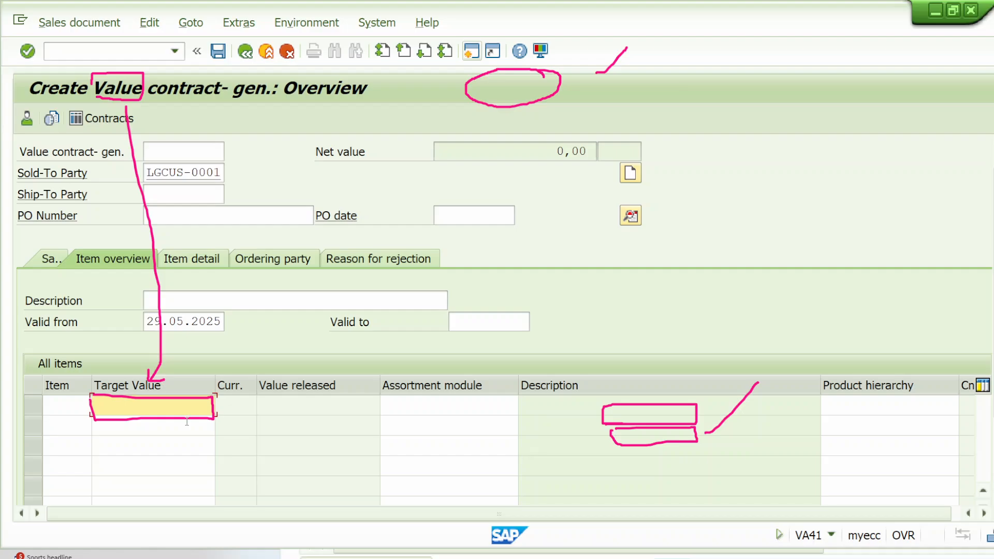
pyautogui.click(394, 557)
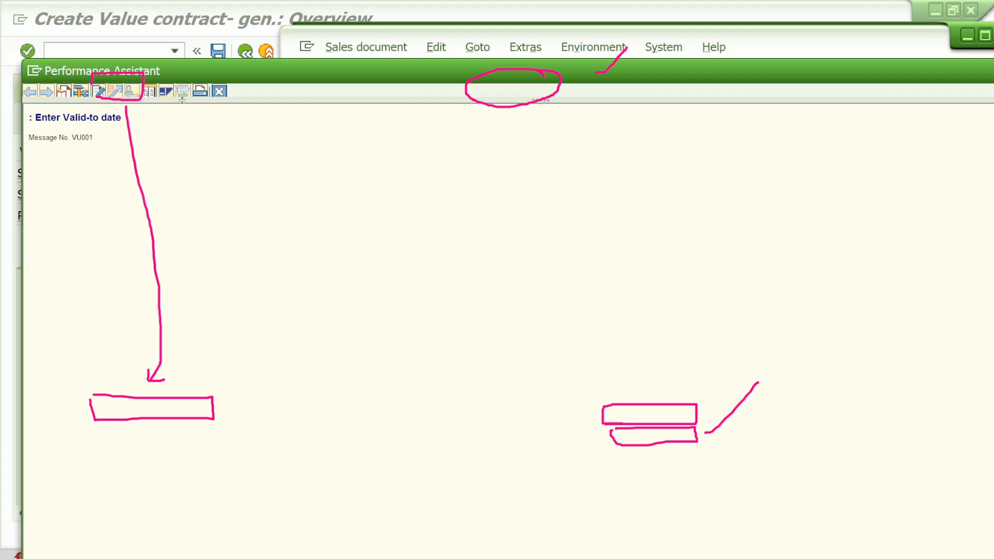
pyautogui.click(223, 93)
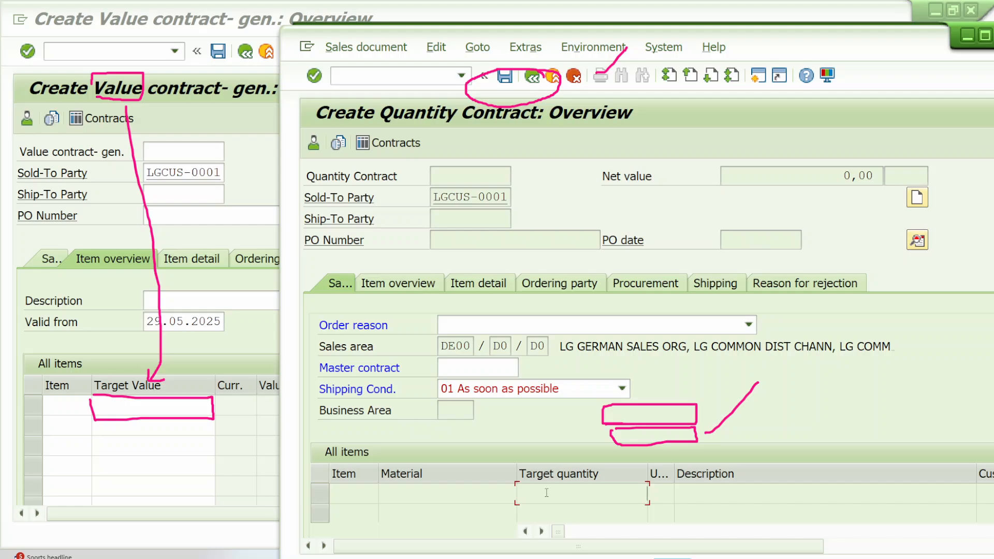
pyautogui.click(976, 214)
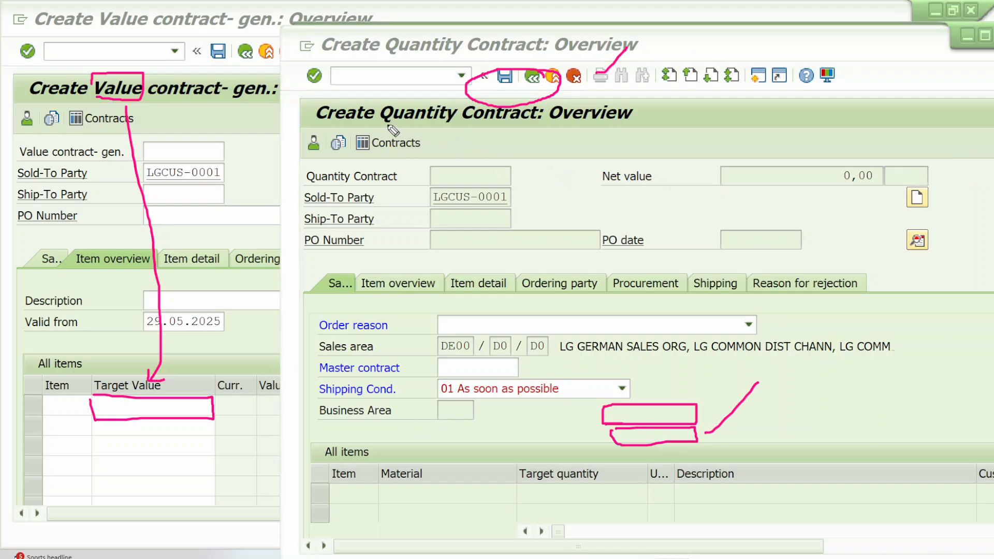
pyautogui.moveTo(386, 124)
pyautogui.mouseDown()
pyautogui.moveTo(533, 126)
pyautogui.moveTo(548, 101)
pyautogui.moveTo(446, 97)
pyautogui.mouseUp()
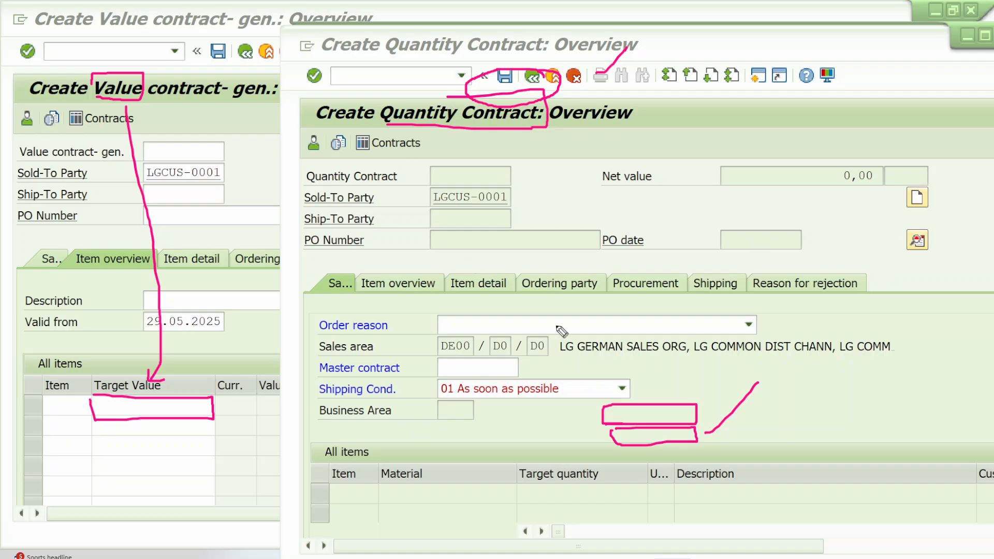
# Step: Display the VOV8 details of sales document type QC and examine its screen sequence group
pyautogui.click(408, 76)
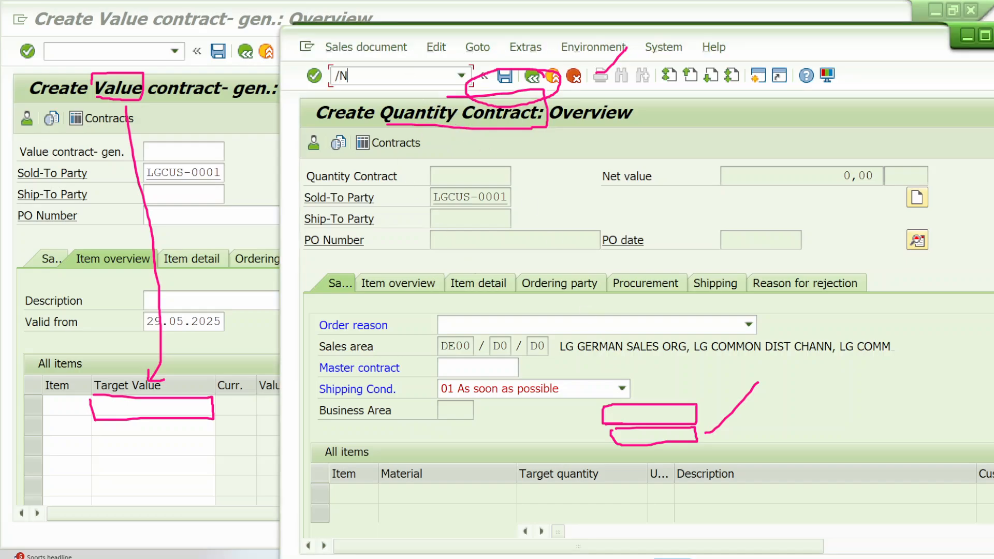
pyautogui.write('/NVOV8')
pyautogui.press('Return')
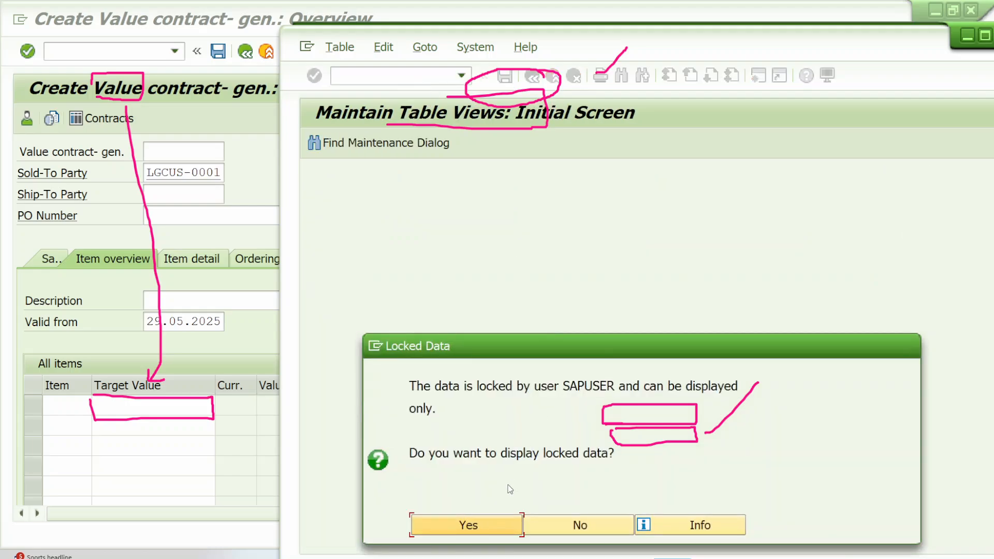
pyautogui.click(491, 526)
pyautogui.click(444, 539)
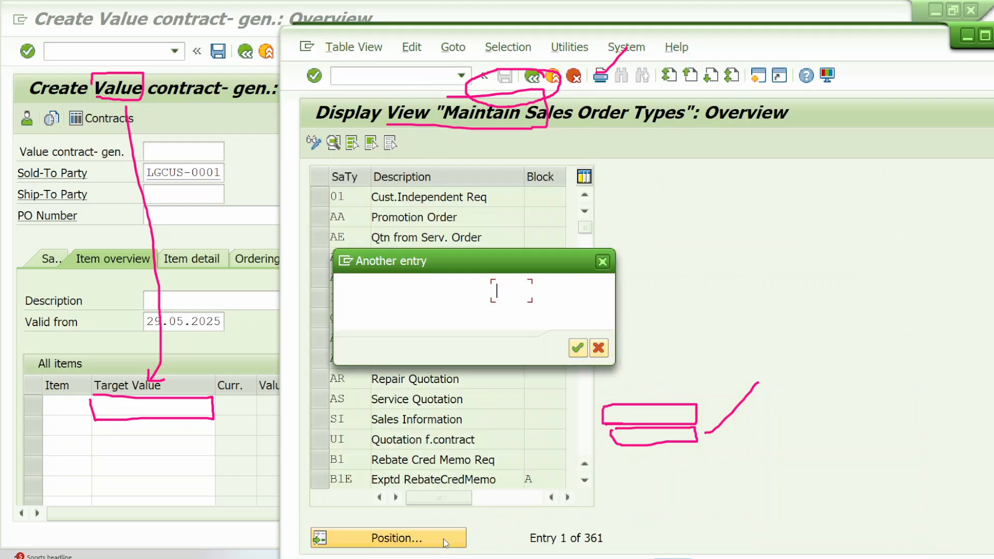
pyautogui.write('QC')
pyautogui.press('Return')
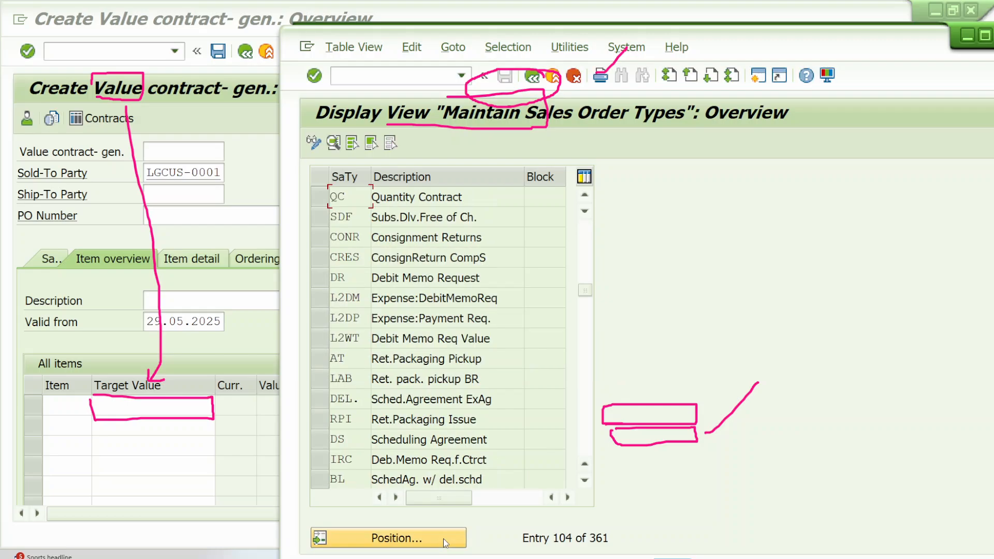
pyautogui.doubleClick(454, 203)
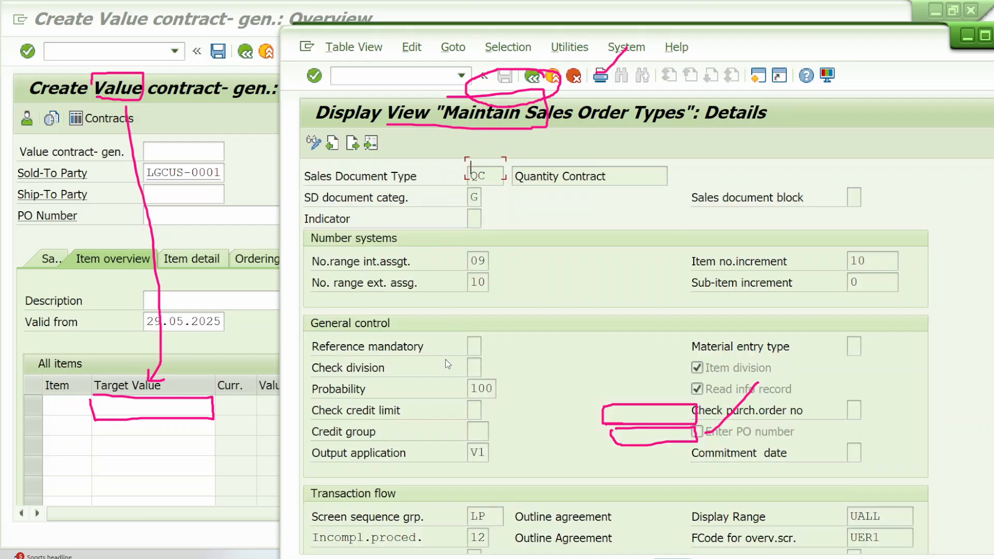
pyautogui.scroll(-3, 481, 399)
pyautogui.click(480, 398)
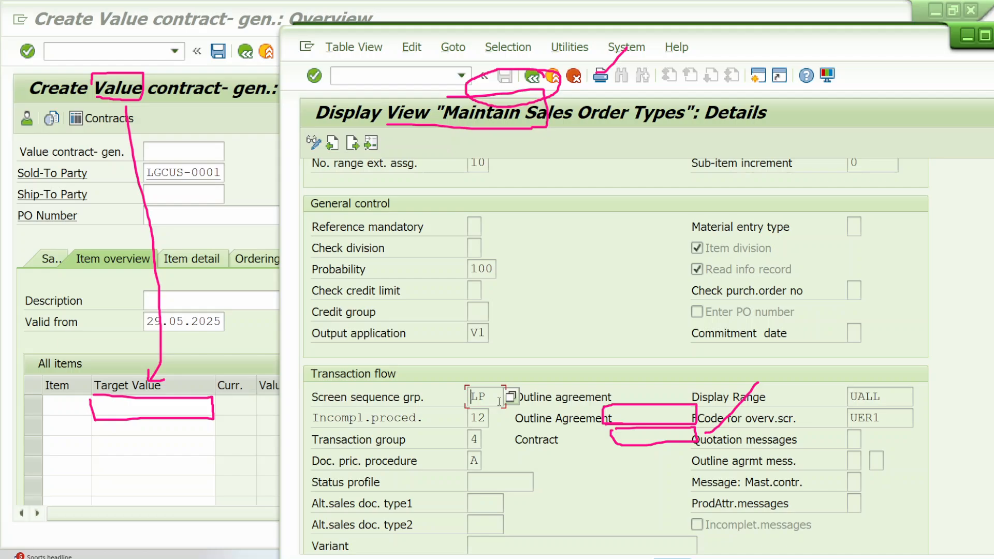
# Step: Return to the value contract, set the first item's target value to 10000, and circle the Assortment module column
pyautogui.click(241, 233)
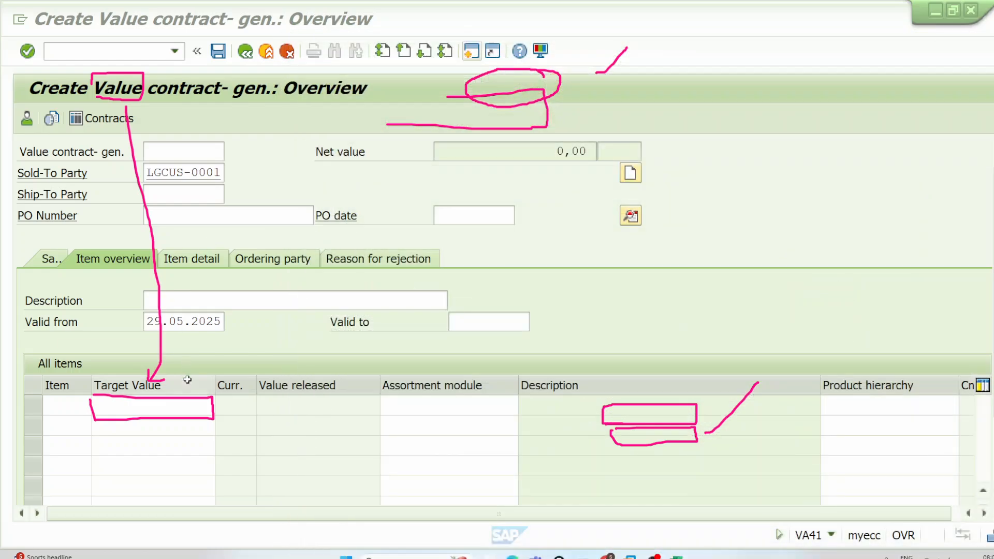
pyautogui.click(191, 412)
pyautogui.click(191, 413)
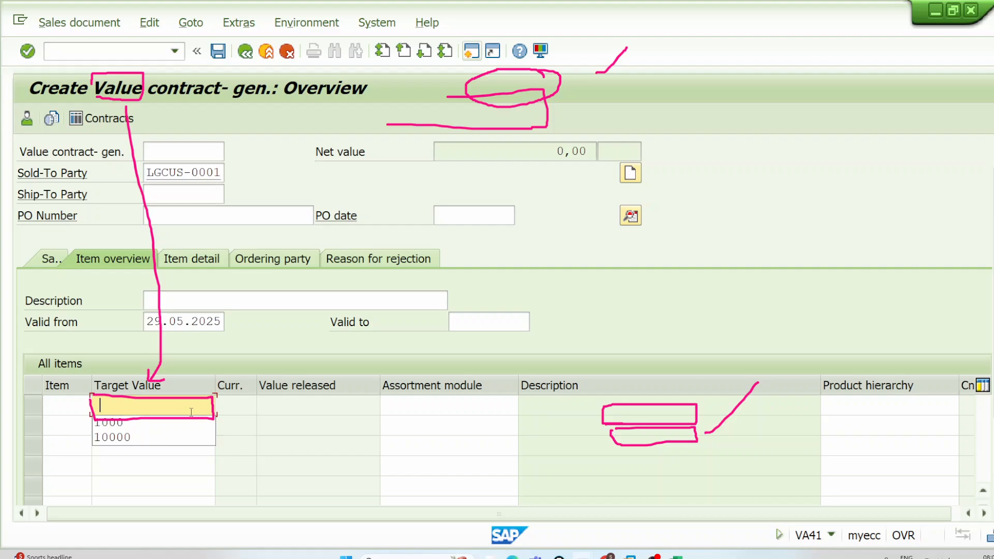
pyautogui.click(151, 409)
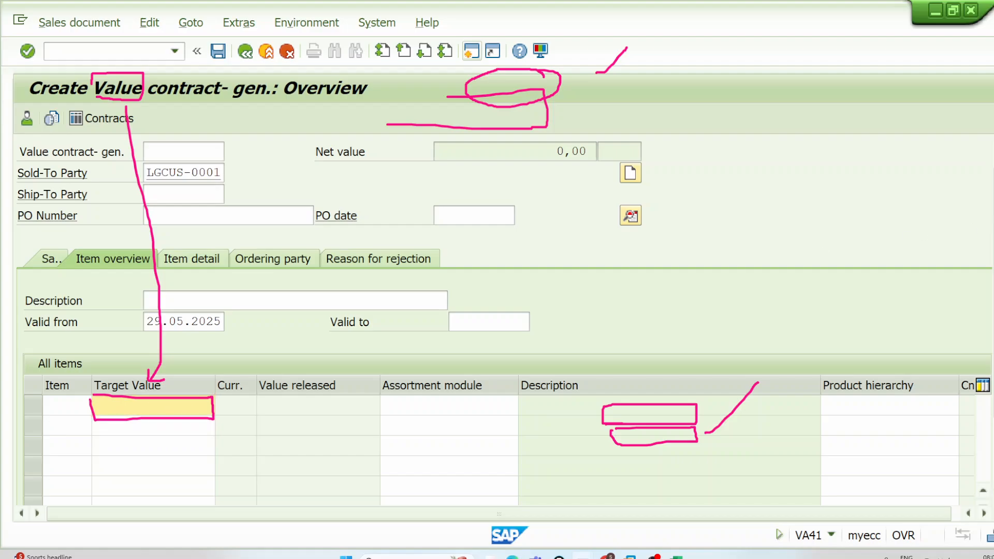
pyautogui.click(142, 405)
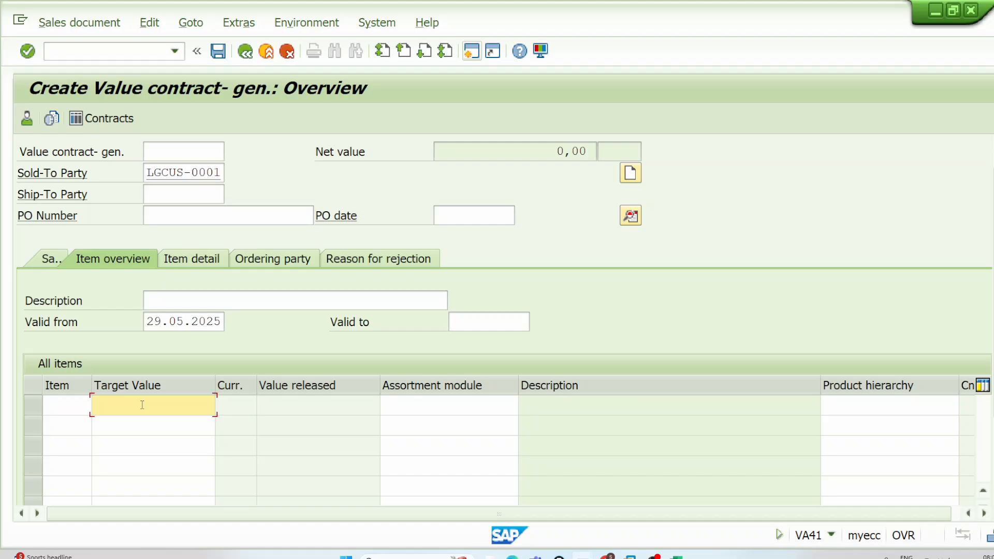
pyautogui.write('10000')
pyautogui.press('Tab')
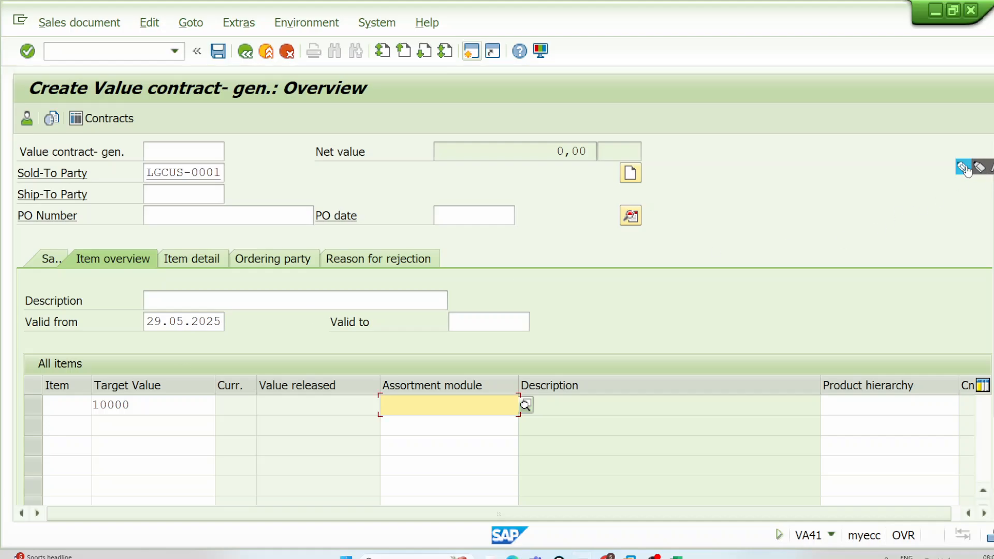
pyautogui.click(964, 169)
pyautogui.moveTo(462, 372)
pyautogui.mouseDown()
pyautogui.moveTo(382, 408)
pyautogui.moveTo(472, 357)
pyautogui.mouseUp()
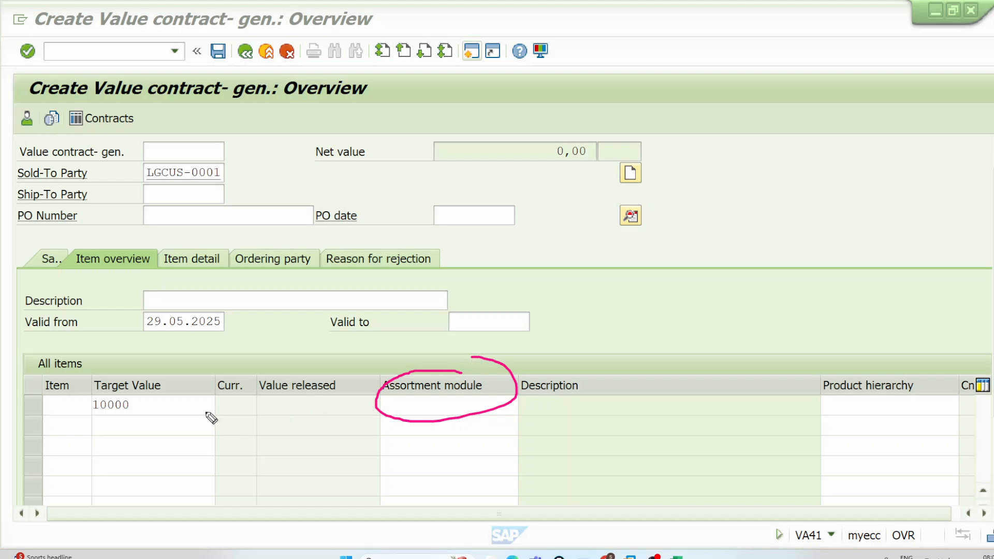
# Step: Narrow the wide item columns, assign material LGFERT-0001 to the value contract's first item, and highlight the contract's net value
pyautogui.click(189, 409)
pyautogui.press('Return')
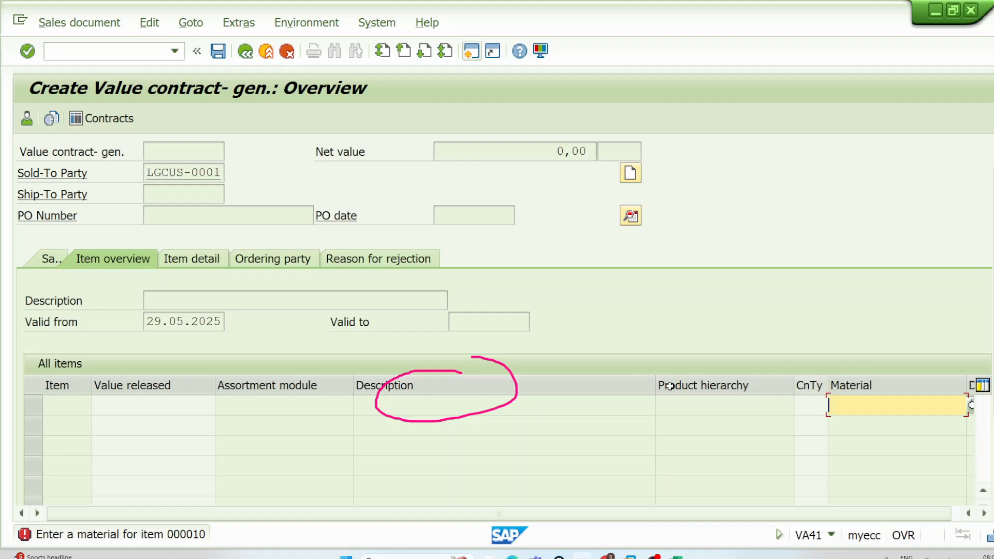
pyautogui.moveTo(655, 383); pyautogui.dragTo(271, 389)
pyautogui.click(594, 407)
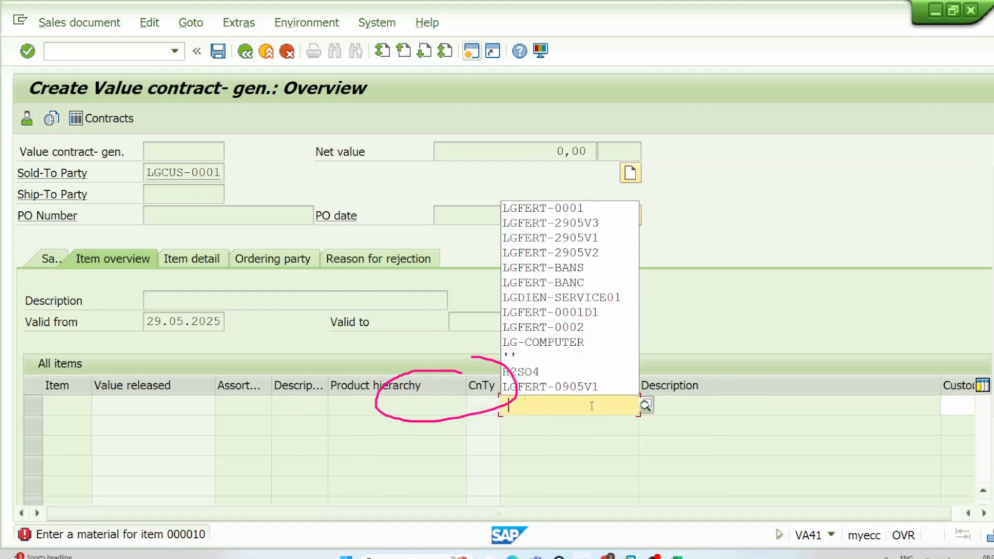
pyautogui.press('Down')
pyautogui.press('Return')
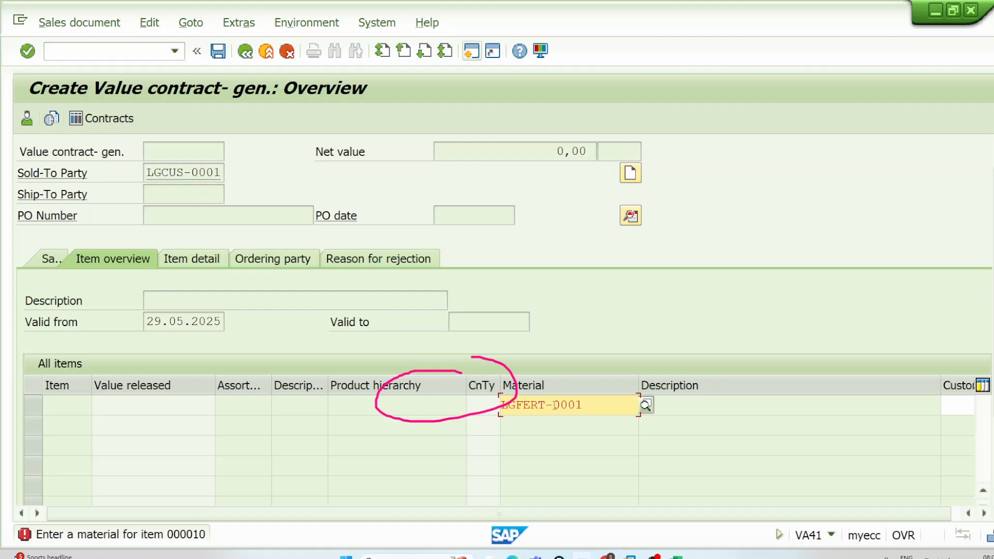
pyautogui.moveTo(555, 405); pyautogui.dragTo(612, 404)
pyautogui.click(612, 404)
pyautogui.press('Return')
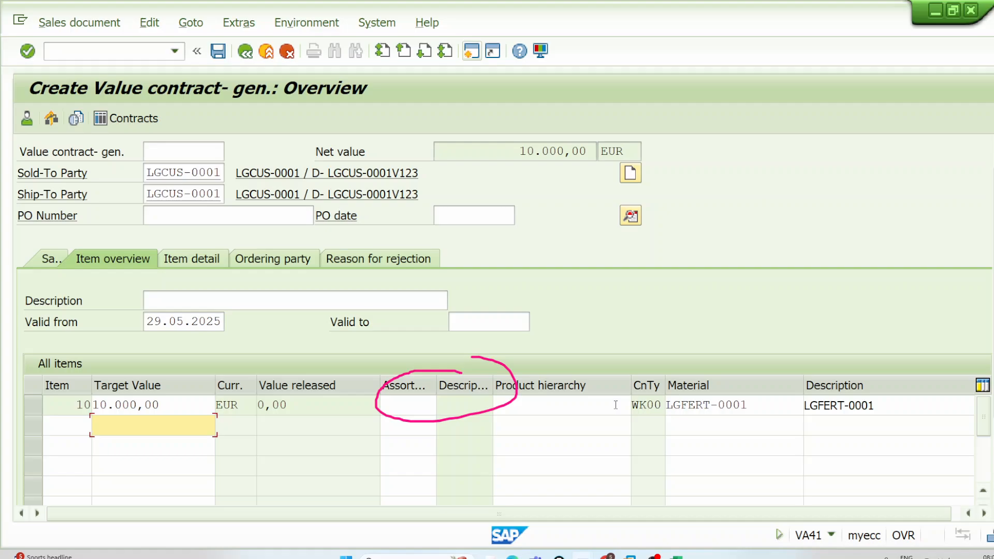
pyautogui.moveTo(523, 149); pyautogui.dragTo(589, 150)
pyautogui.click(588, 149)
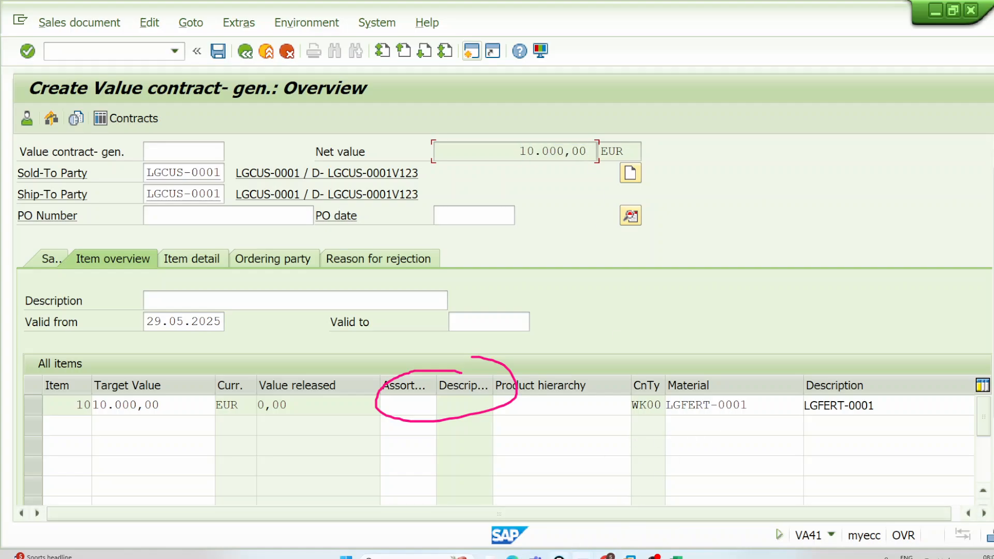
# Step: Close the sessions showing the item category and sales document type customizing details, keeping the value contract session open
pyautogui.click(579, 555)
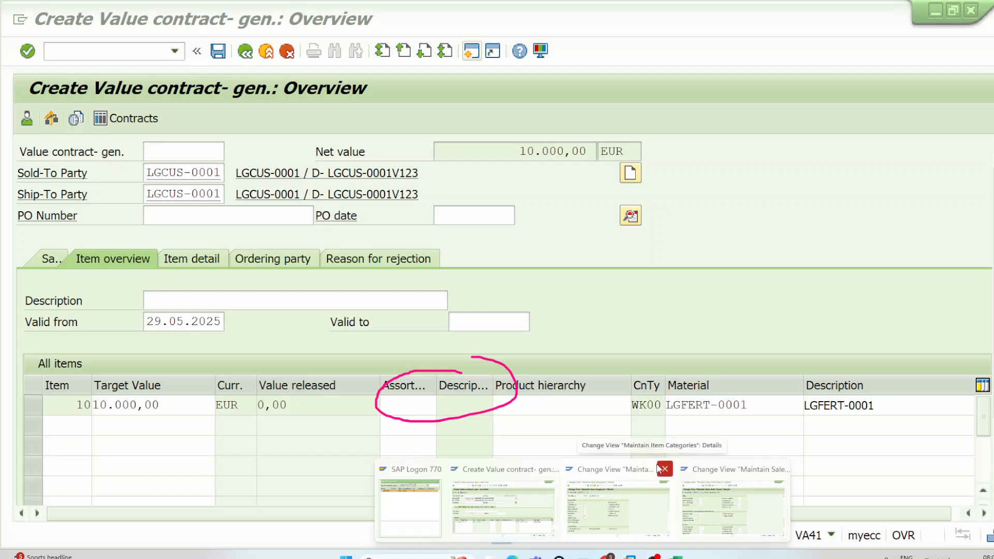
pyautogui.click(664, 469)
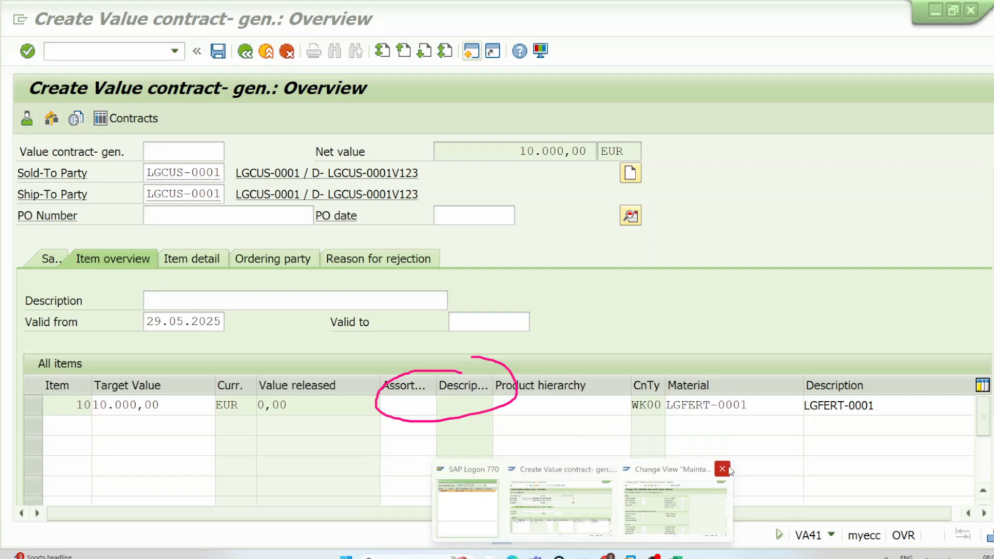
pyautogui.click(722, 469)
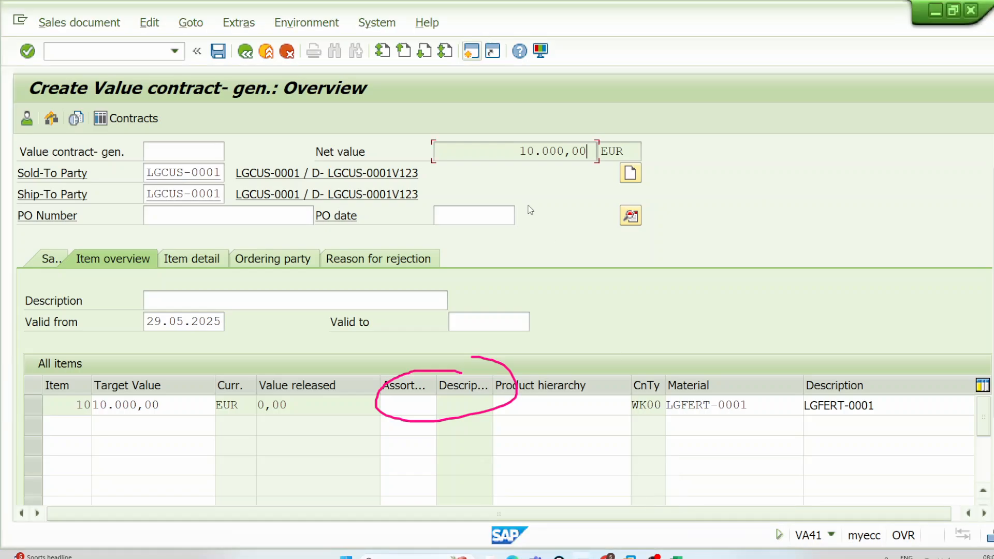
# Step: In a new session, start transaction SE16 and bring up the selection screen for table MVKE
pyautogui.click(479, 55)
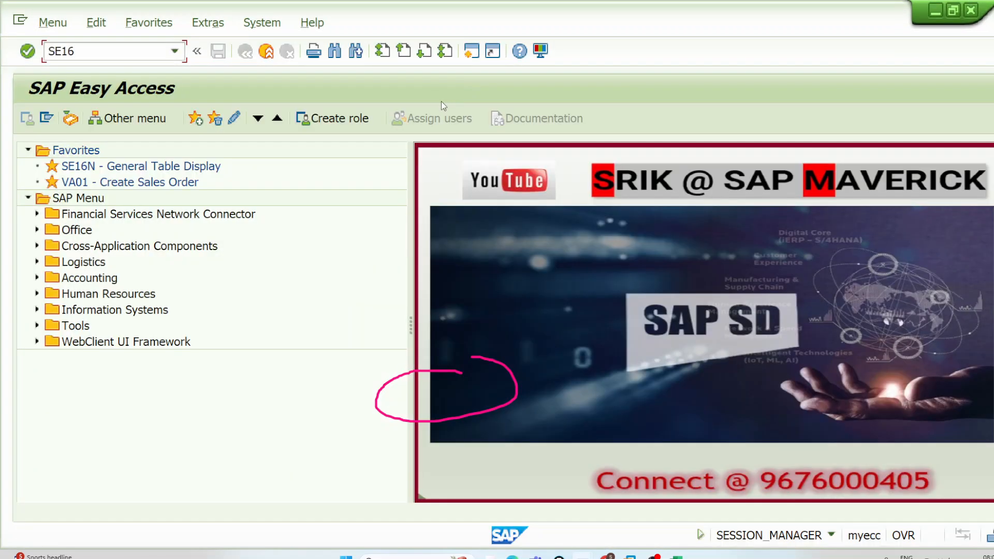
pyautogui.press('Return')
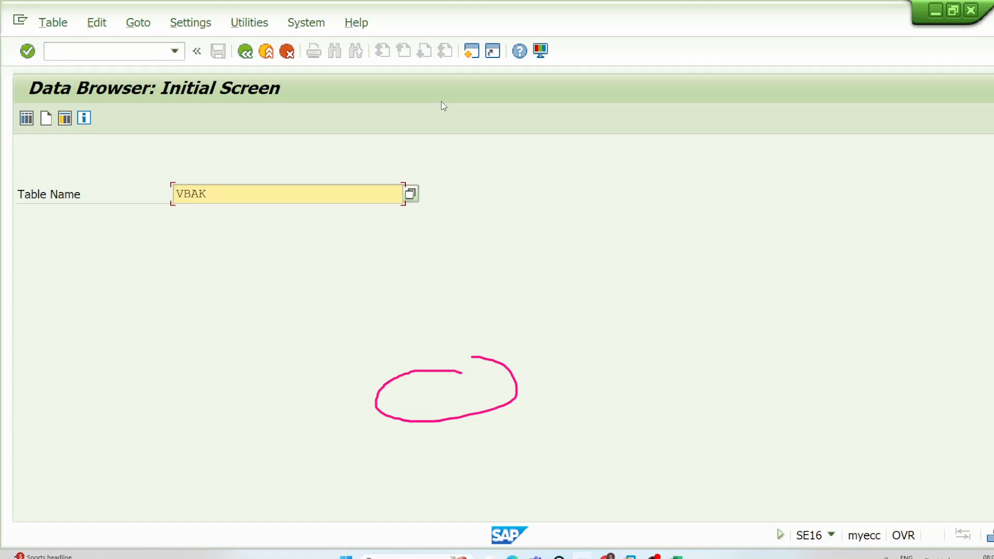
pyautogui.press('Delete')
pyautogui.write('MVKE')
pyautogui.press('Return')
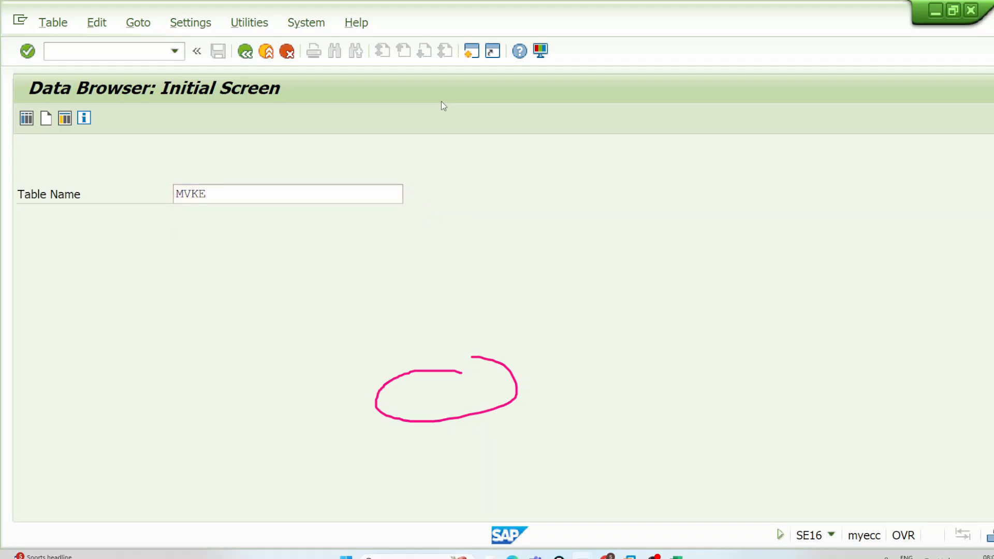
# Step: List the MVKE entries for sales organization DE00 and move the results window beside the value contract
pyautogui.click(284, 195)
pyautogui.write('D')
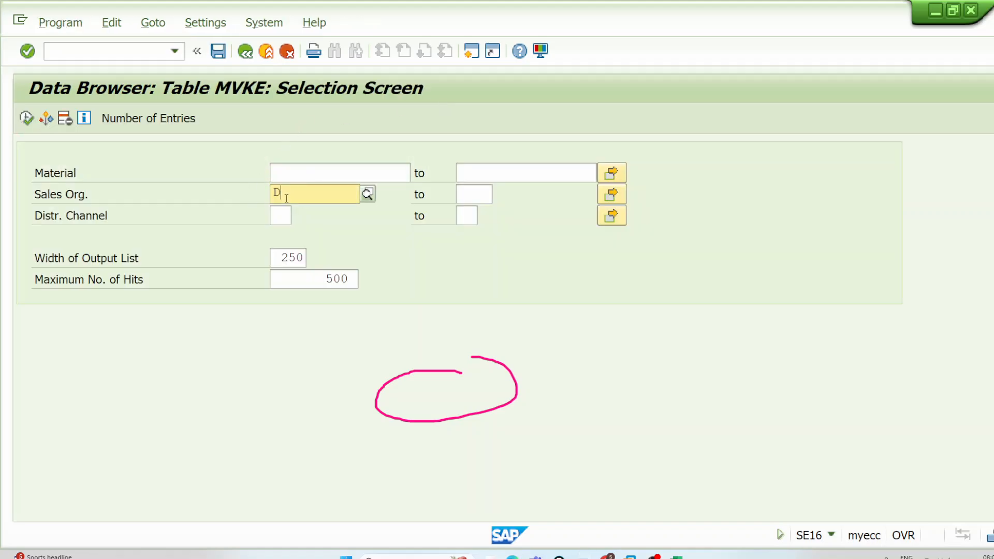
pyautogui.write('E00')
pyautogui.press('Down')
pyautogui.press('Return')
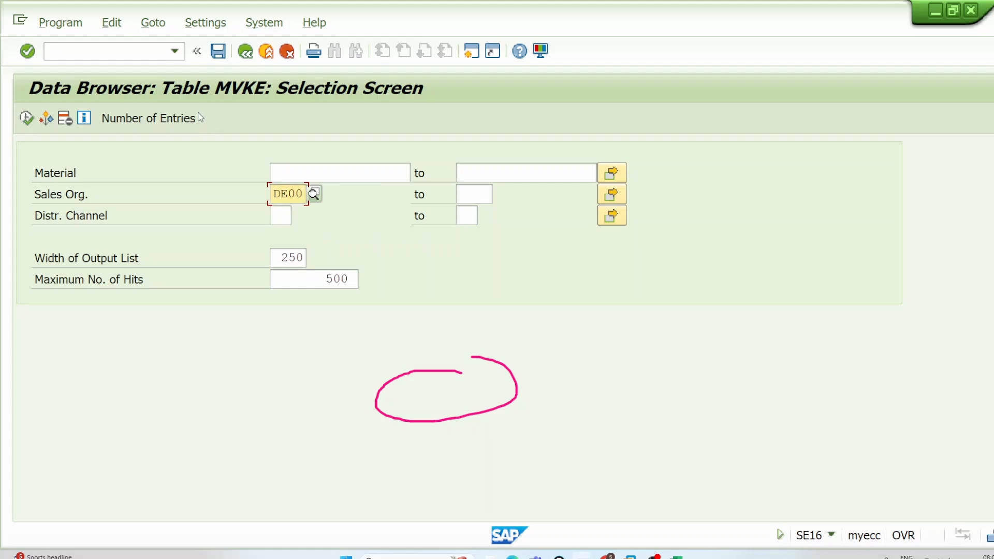
pyautogui.click(20, 122)
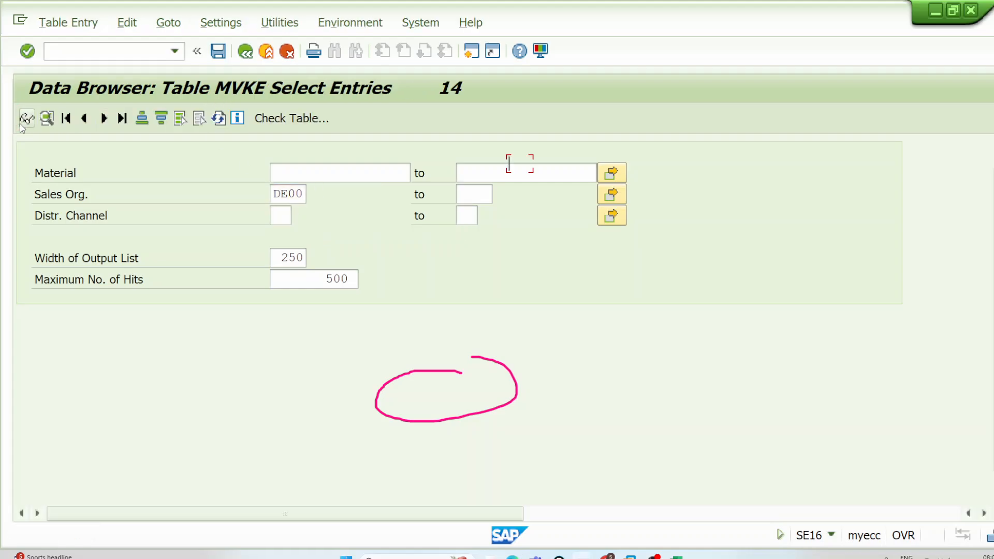
pyautogui.moveTo(647, 24); pyautogui.dragTo(762, 42)
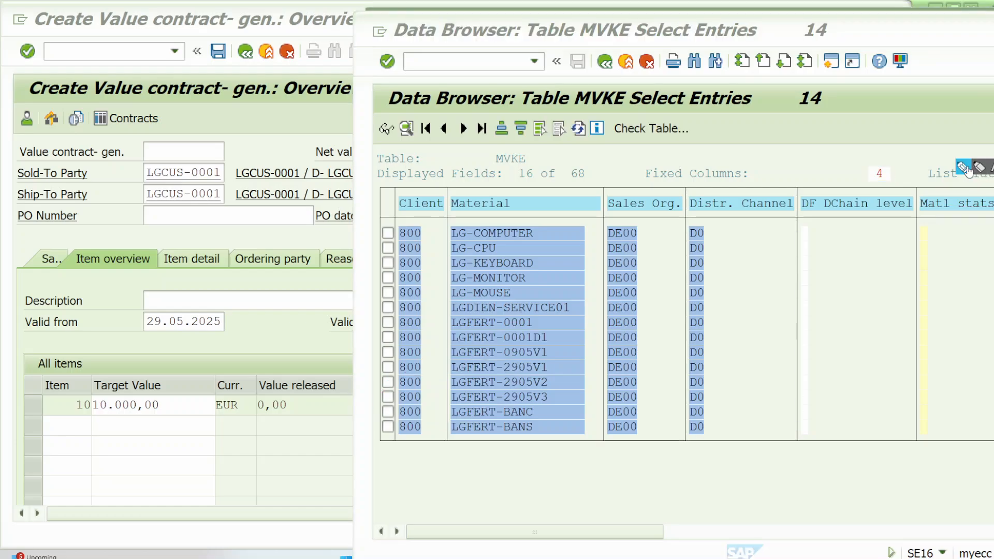
# Step: Outline material LGFERT-0001 in the MVKE list and handwrite the amount 10,000 above the table
pyautogui.moveTo(450, 316)
pyautogui.mouseDown()
pyautogui.moveTo(539, 314)
pyautogui.moveTo(538, 328)
pyautogui.moveTo(446, 330)
pyautogui.moveTo(441, 318)
pyautogui.moveTo(453, 314)
pyautogui.mouseUp()
pyautogui.click(765, 20)
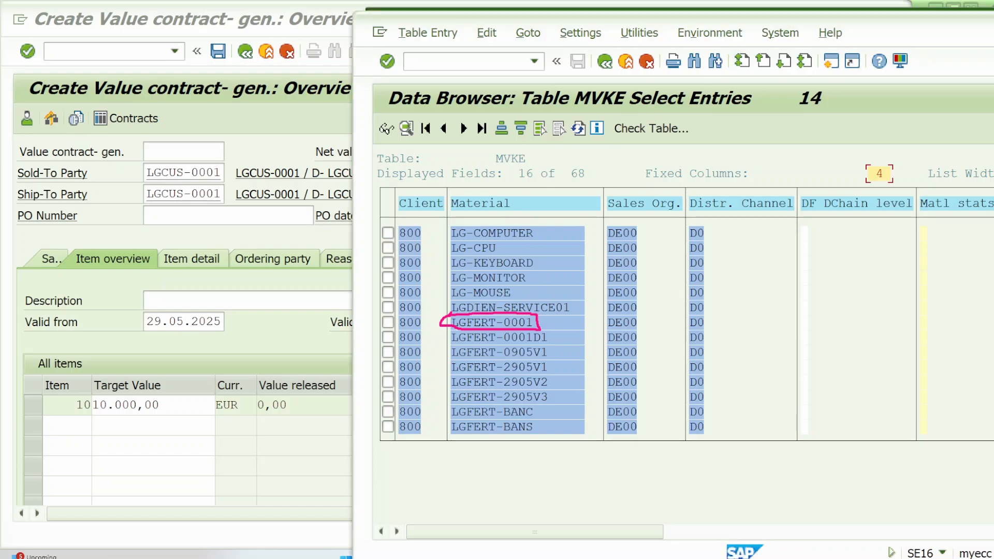
pyautogui.click(964, 170)
pyautogui.moveTo(743, 125)
pyautogui.mouseDown()
pyautogui.moveTo(750, 141)
pyautogui.moveTo(770, 133)
pyautogui.moveTo(773, 142)
pyautogui.moveTo(780, 127)
pyautogui.moveTo(835, 115)
pyautogui.mouseUp()
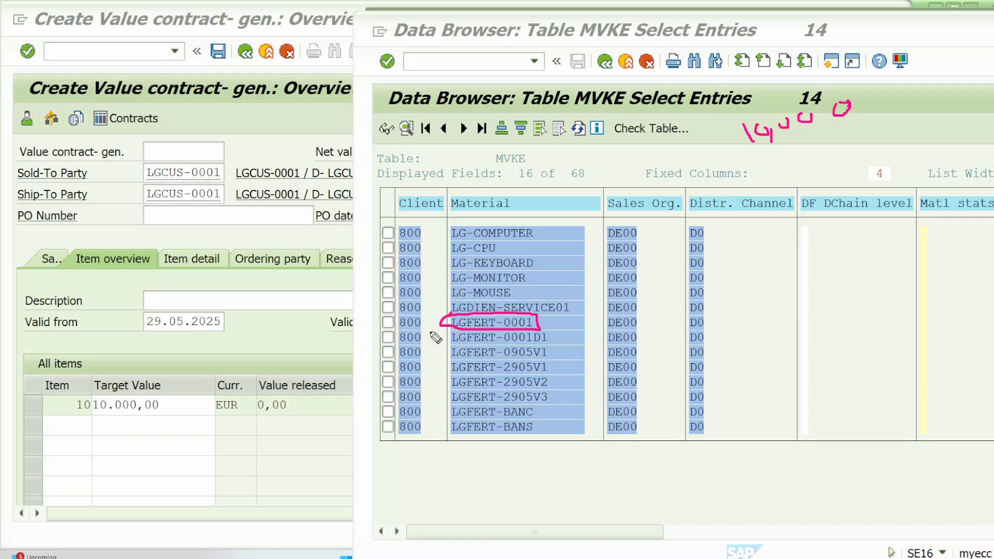
# Step: Tick and bracket the other LGFERT materials in the MVKE list, and draw a double arrow linking them to LGFERT-0001
pyautogui.moveTo(431, 332); pyautogui.dragTo(443, 306)
pyautogui.moveTo(552, 349); pyautogui.dragTo(579, 331)
pyautogui.moveTo(552, 367)
pyautogui.mouseDown()
pyautogui.moveTo(579, 352)
pyautogui.moveTo(590, 365)
pyautogui.mouseUp()
pyautogui.moveTo(563, 396); pyautogui.dragTo(601, 374)
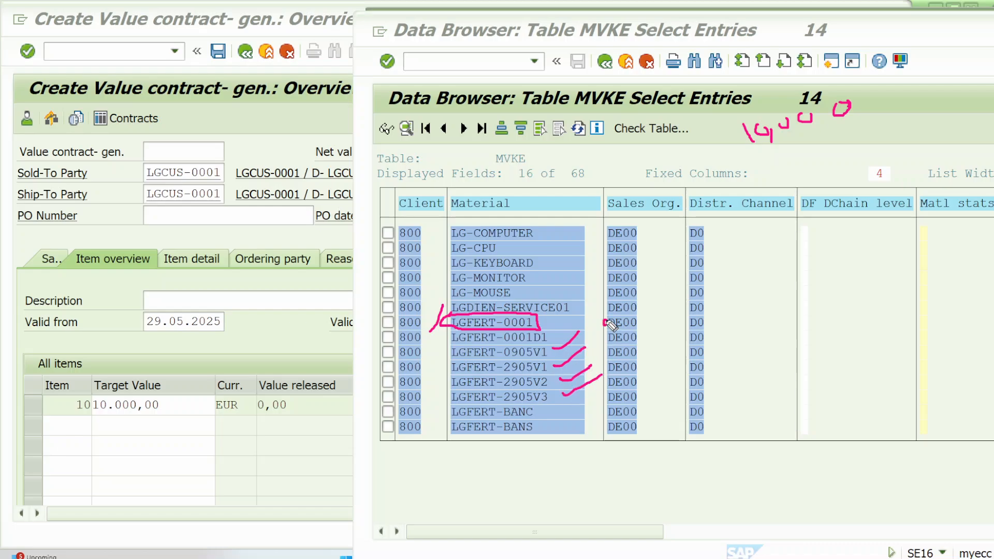
pyautogui.moveTo(609, 324)
pyautogui.mouseDown()
pyautogui.moveTo(618, 394)
pyautogui.moveTo(596, 400)
pyautogui.mouseUp()
pyautogui.click(673, 356)
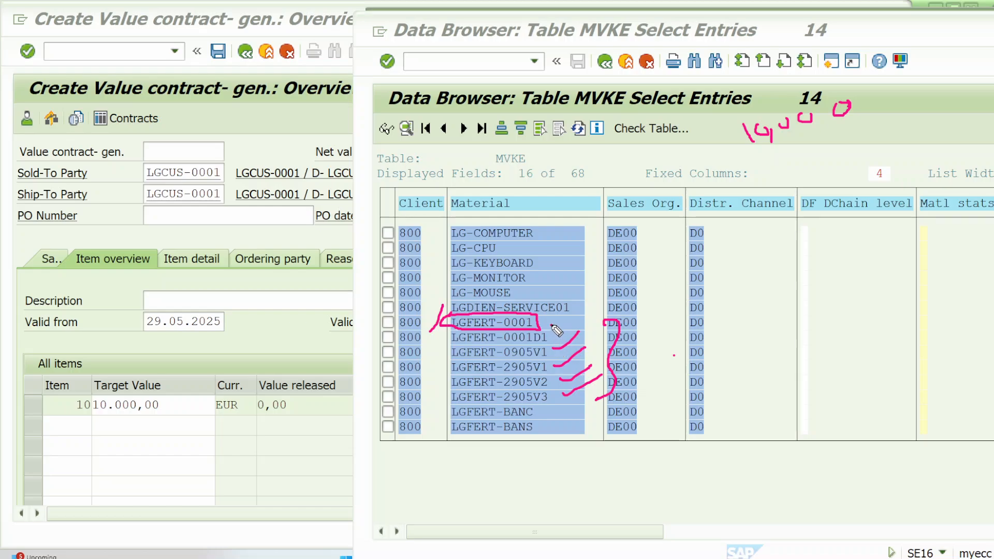
pyautogui.moveTo(550, 324)
pyautogui.mouseDown()
pyautogui.moveTo(586, 320)
pyautogui.moveTo(546, 326)
pyautogui.mouseUp()
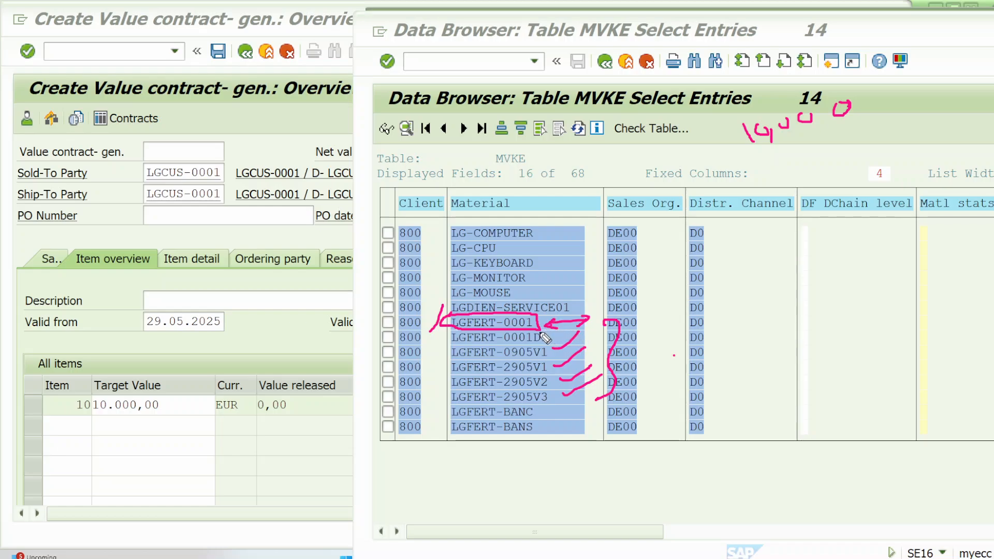
pyautogui.moveTo(568, 315); pyautogui.dragTo(588, 293)
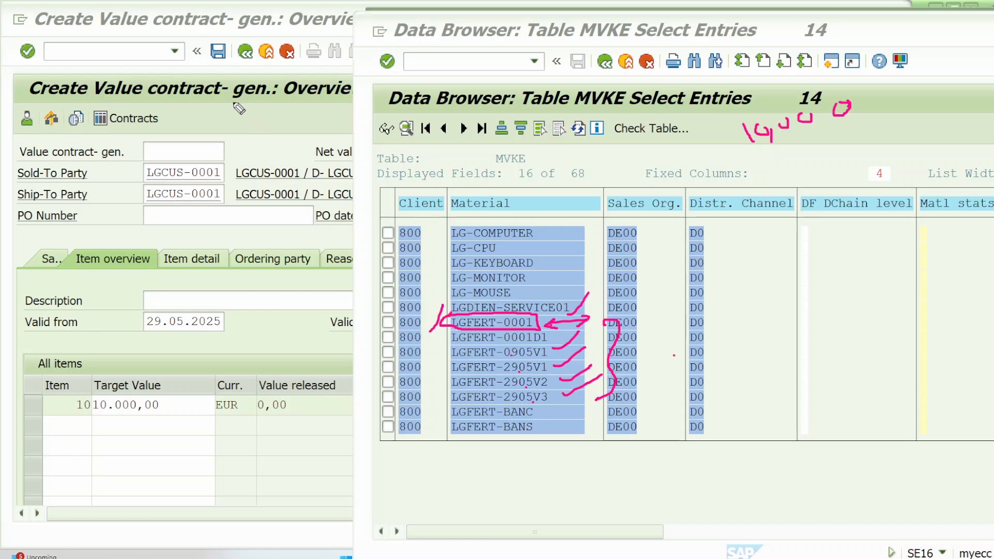
# Step: Box "gen." and underline "contract" in the value contract title, and bracket the entire MVKE material list
pyautogui.moveTo(234, 103)
pyautogui.mouseDown()
pyautogui.moveTo(274, 103)
pyautogui.moveTo(273, 73)
pyautogui.moveTo(235, 94)
pyautogui.moveTo(306, 28)
pyautogui.mouseUp()
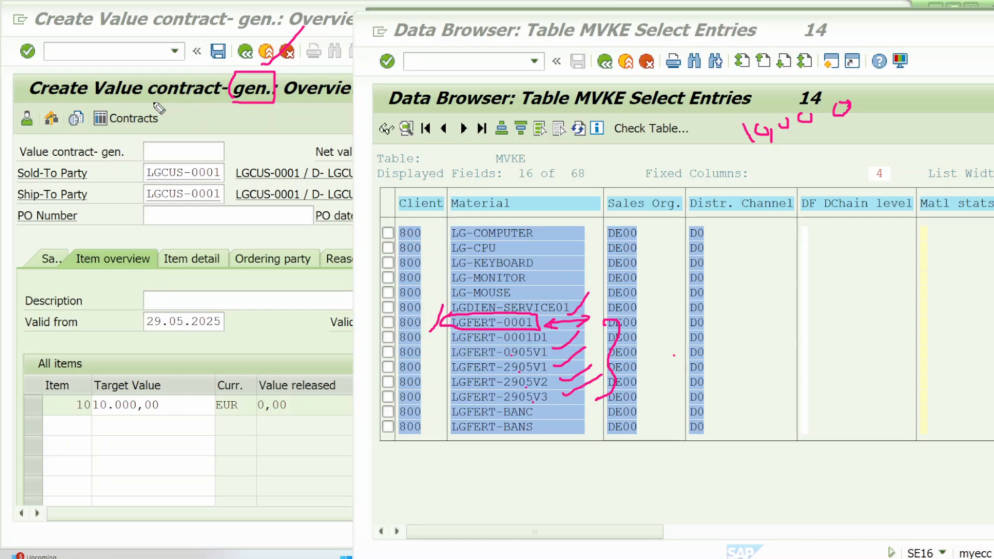
pyautogui.moveTo(151, 102); pyautogui.dragTo(206, 98)
pyautogui.moveTo(593, 228)
pyautogui.mouseDown()
pyautogui.moveTo(665, 404)
pyautogui.moveTo(629, 435)
pyautogui.mouseUp()
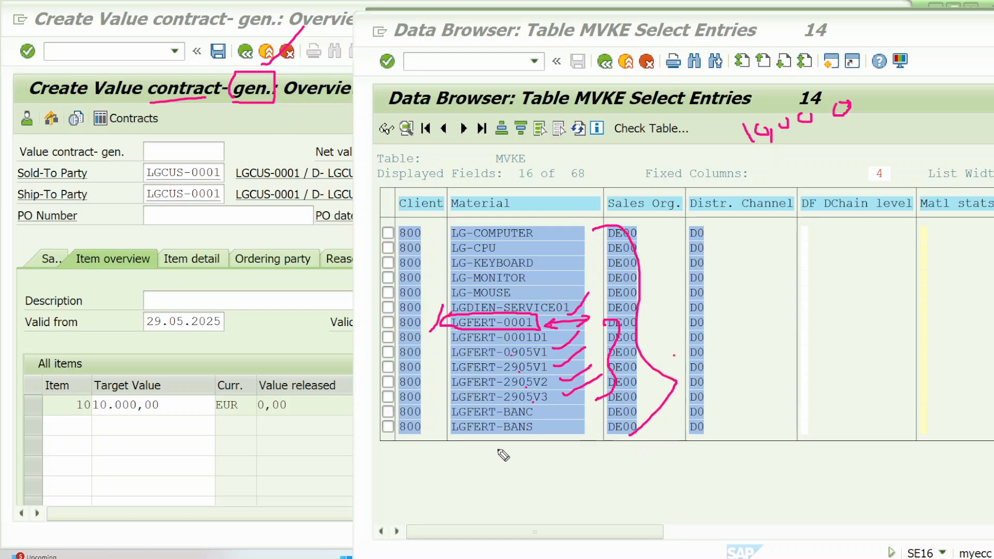
# Step: Return to the value contract, narrow the Product hierarchy column, and outline the first item's Value released cell
pyautogui.click(326, 412)
pyautogui.click(761, 404)
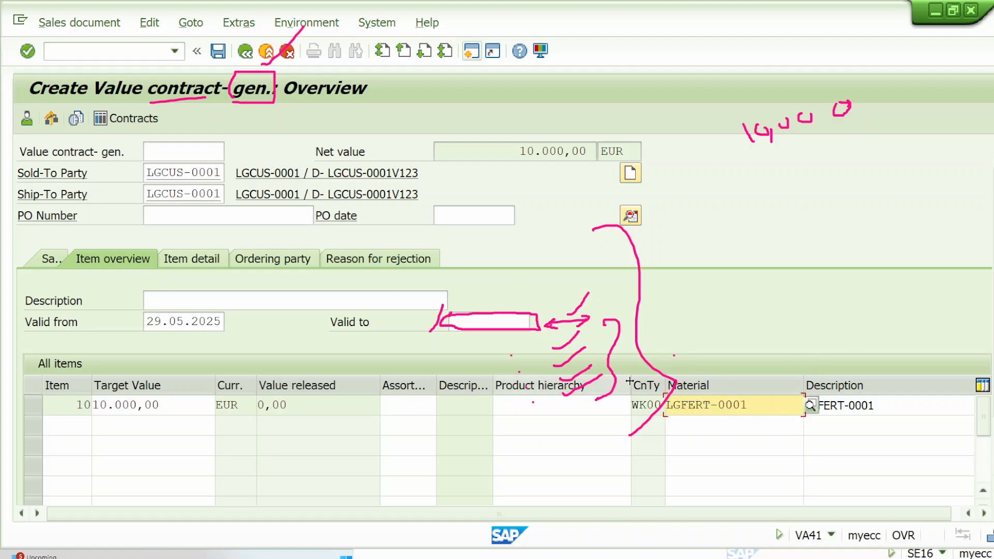
pyautogui.moveTo(631, 386); pyautogui.dragTo(541, 394)
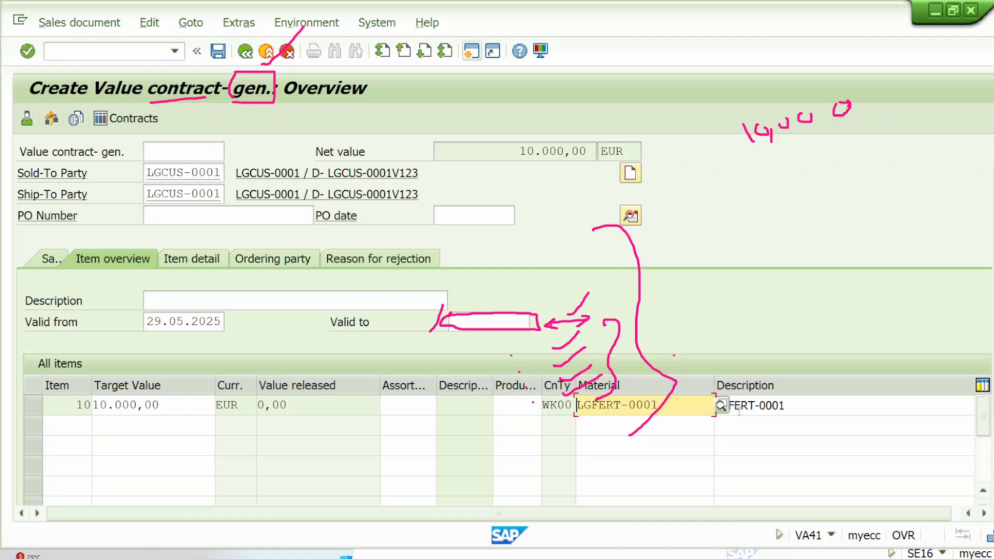
pyautogui.click(244, 406)
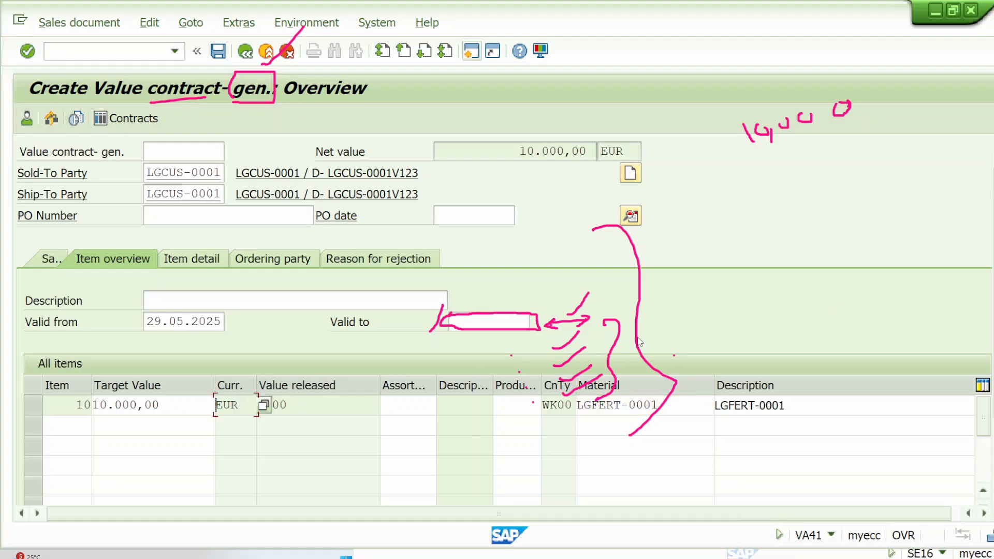
pyautogui.click(972, 168)
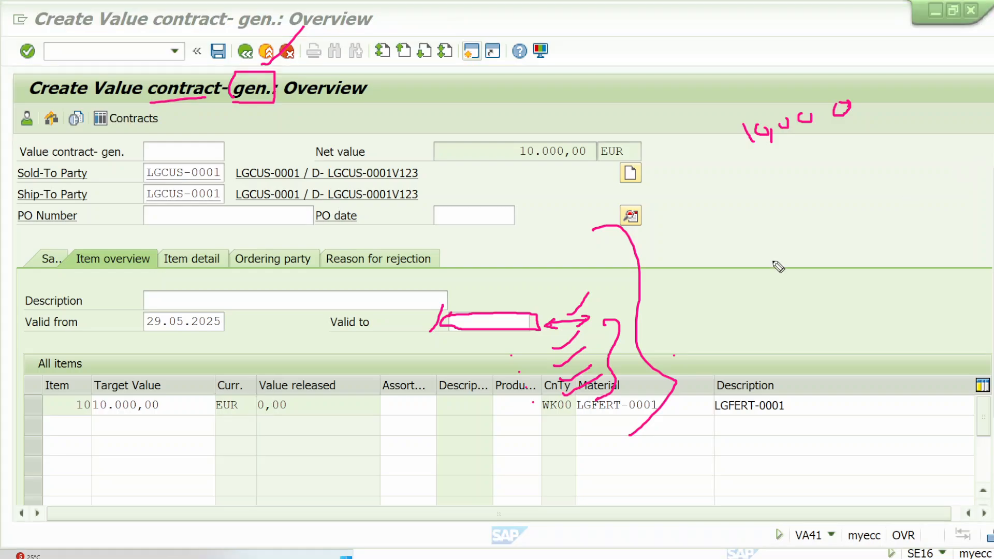
pyautogui.moveTo(258, 395)
pyautogui.mouseDown()
pyautogui.moveTo(386, 395)
pyautogui.moveTo(386, 421)
pyautogui.moveTo(248, 418)
pyautogui.moveTo(259, 399)
pyautogui.moveTo(341, 386)
pyautogui.moveTo(392, 335)
pyautogui.mouseUp()
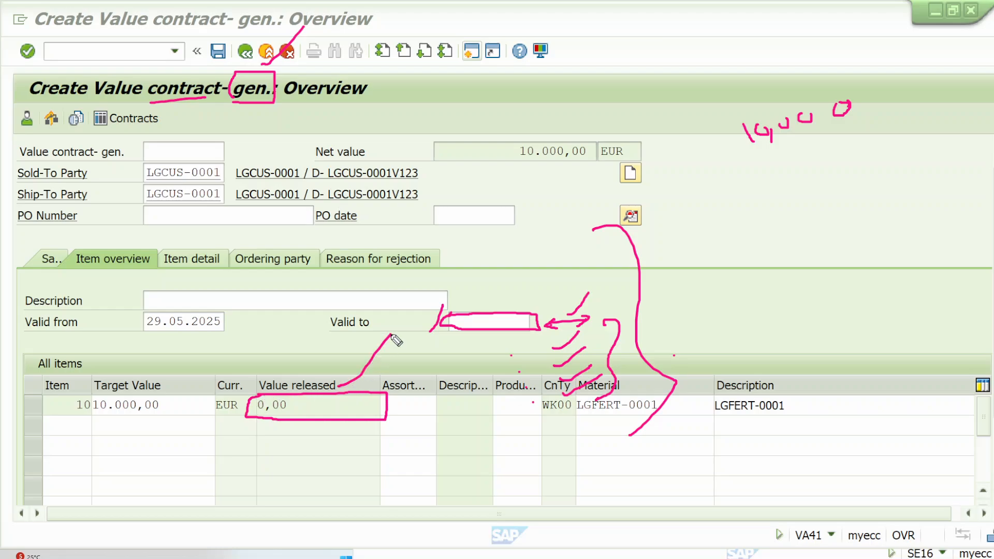
# Step: Open the first item's details, check its item category WKN, and save the value contract
pyautogui.doubleClick(181, 403)
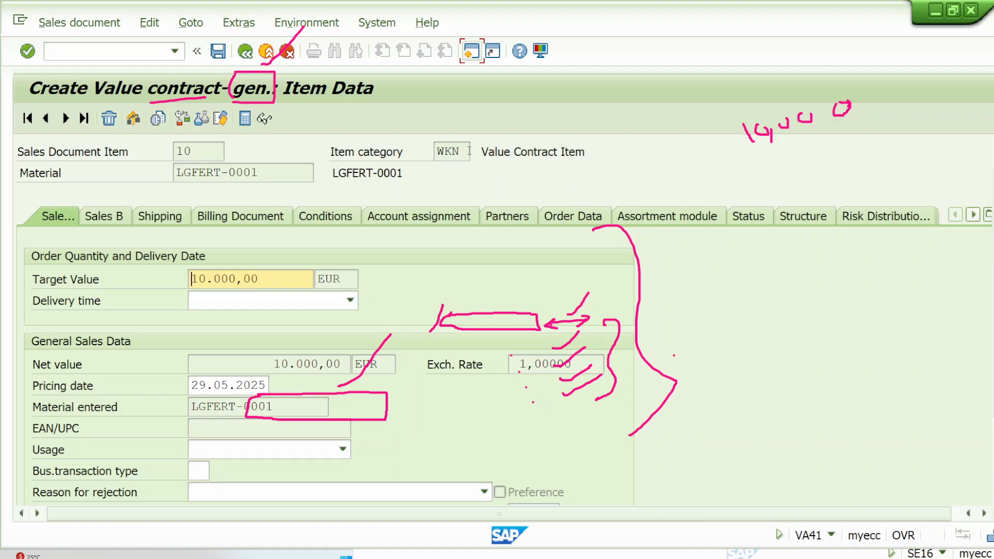
pyautogui.doubleClick(447, 151)
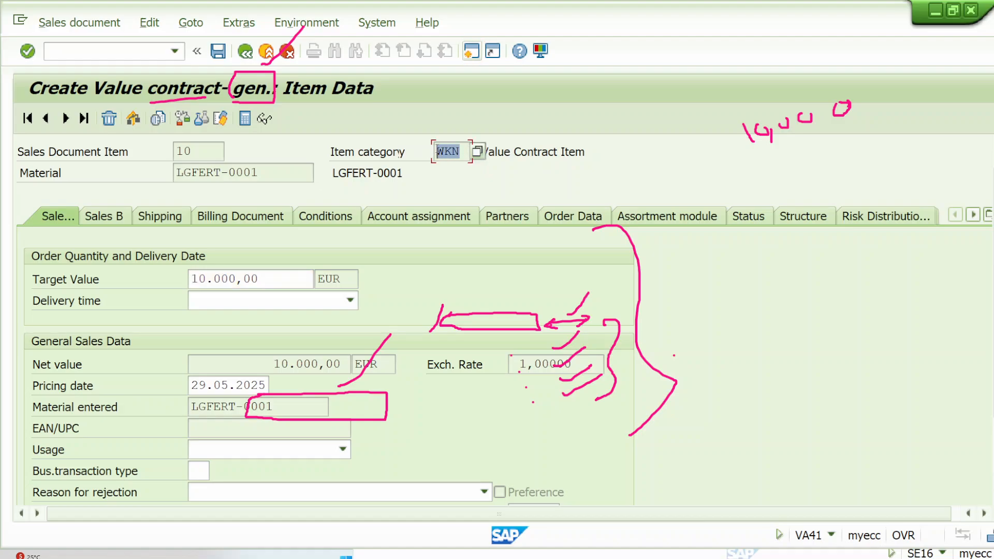
pyautogui.click(438, 152)
pyautogui.click(220, 50)
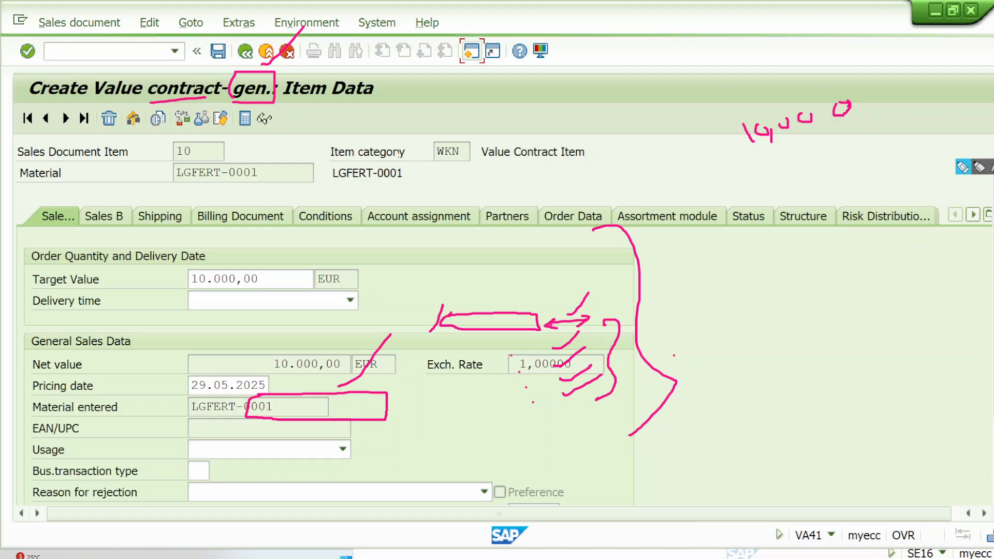
# Step: Handwrite a flow note beside the contract with an arrow from VA41 to WK1 and the amount 10,000
pyautogui.moveTo(962, 170)
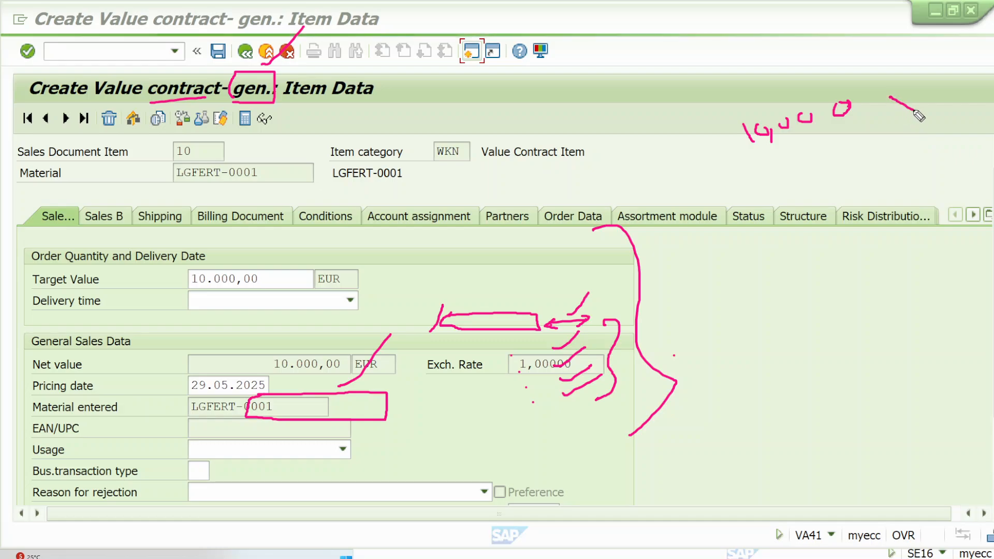
pyautogui.moveTo(891, 96)
pyautogui.mouseDown()
pyautogui.moveTo(914, 86)
pyautogui.moveTo(943, 102)
pyautogui.moveTo(941, 93)
pyautogui.moveTo(963, 94)
pyautogui.moveTo(967, 102)
pyautogui.mouseUp()
pyautogui.moveTo(966, 74)
pyautogui.mouseDown()
pyautogui.moveTo(964, 161)
pyautogui.moveTo(972, 148)
pyautogui.mouseUp()
pyautogui.moveTo(913, 204)
pyautogui.mouseDown()
pyautogui.moveTo(927, 216)
pyautogui.moveTo(939, 208)
pyautogui.mouseUp()
pyautogui.moveTo(951, 205)
pyautogui.mouseDown()
pyautogui.moveTo(955, 192)
pyautogui.moveTo(954, 216)
pyautogui.mouseUp()
pyautogui.moveTo(871, 258)
pyautogui.mouseDown()
pyautogui.moveTo(870, 274)
pyautogui.moveTo(892, 275)
pyautogui.moveTo(900, 254)
pyautogui.moveTo(973, 232)
pyautogui.moveTo(993, 241)
pyautogui.moveTo(972, 279)
pyautogui.mouseUp()
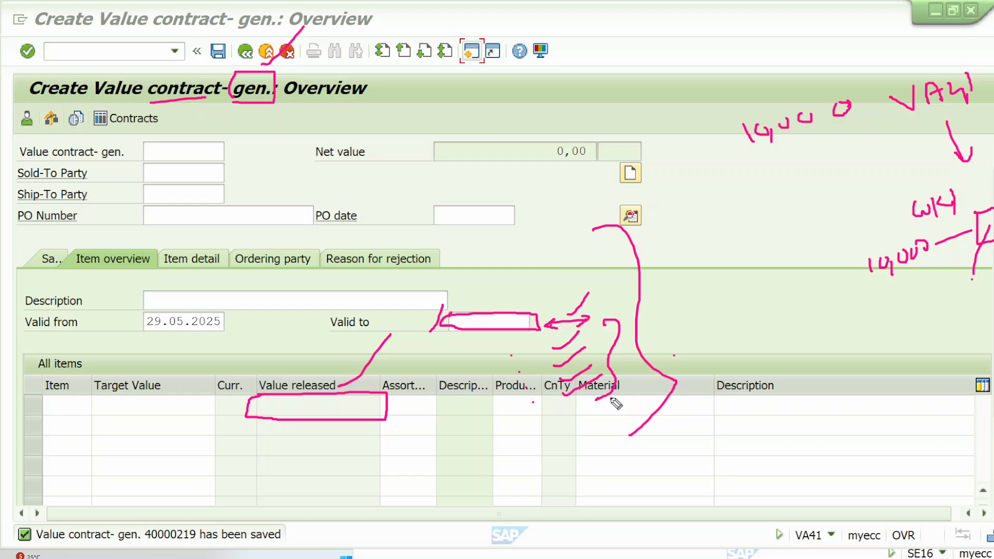
# Step: Mark the first item row's Material and Target Value cells, and outline the saved contract number in the status message
pyautogui.moveTo(590, 399)
pyautogui.mouseDown()
pyautogui.moveTo(721, 392)
pyautogui.moveTo(601, 414)
pyautogui.moveTo(584, 396)
pyautogui.mouseUp()
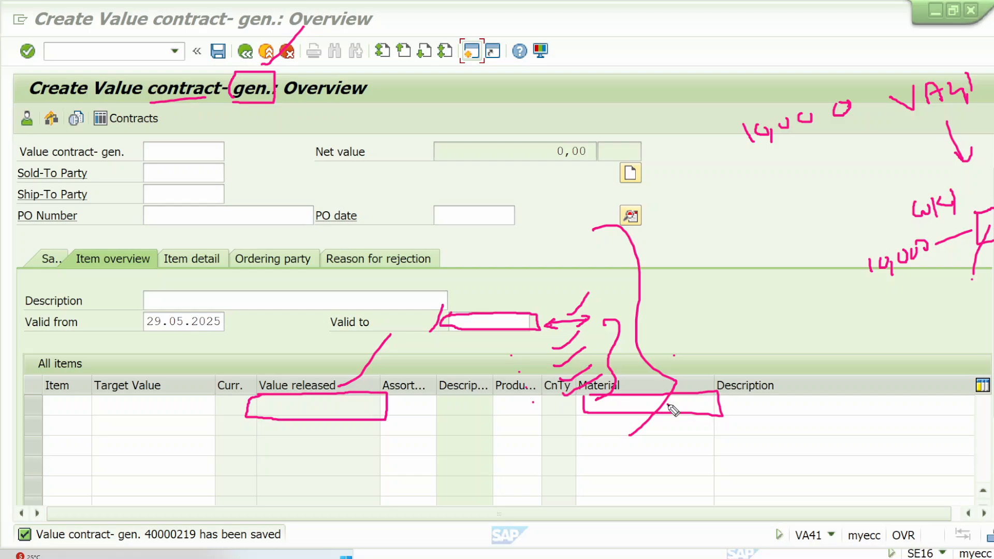
pyautogui.moveTo(104, 409); pyautogui.dragTo(144, 371)
pyautogui.moveTo(685, 402); pyautogui.dragTo(717, 366)
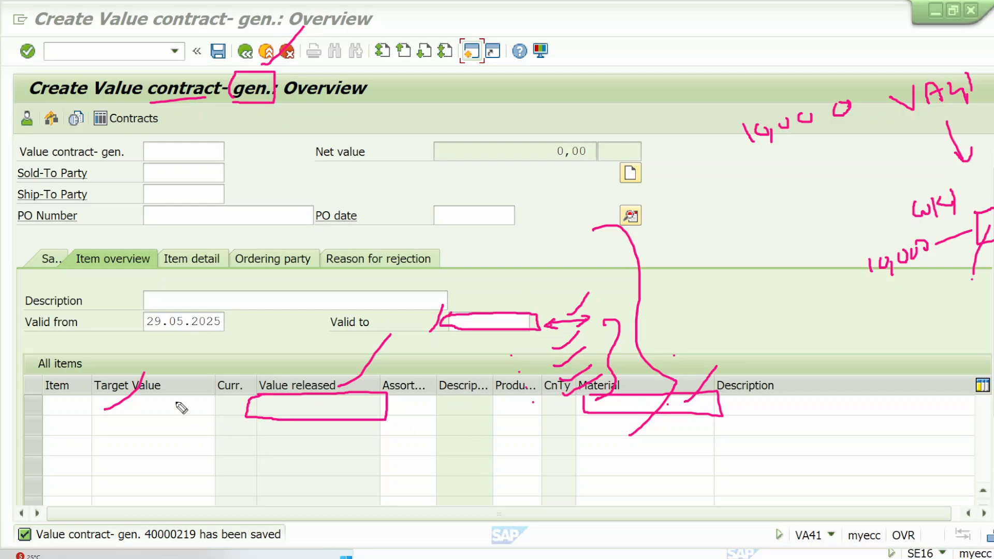
pyautogui.moveTo(611, 404); pyautogui.dragTo(676, 392)
pyautogui.moveTo(151, 547)
pyautogui.mouseDown()
pyautogui.moveTo(208, 548)
pyautogui.moveTo(202, 522)
pyautogui.moveTo(140, 522)
pyautogui.moveTo(138, 543)
pyautogui.mouseUp()
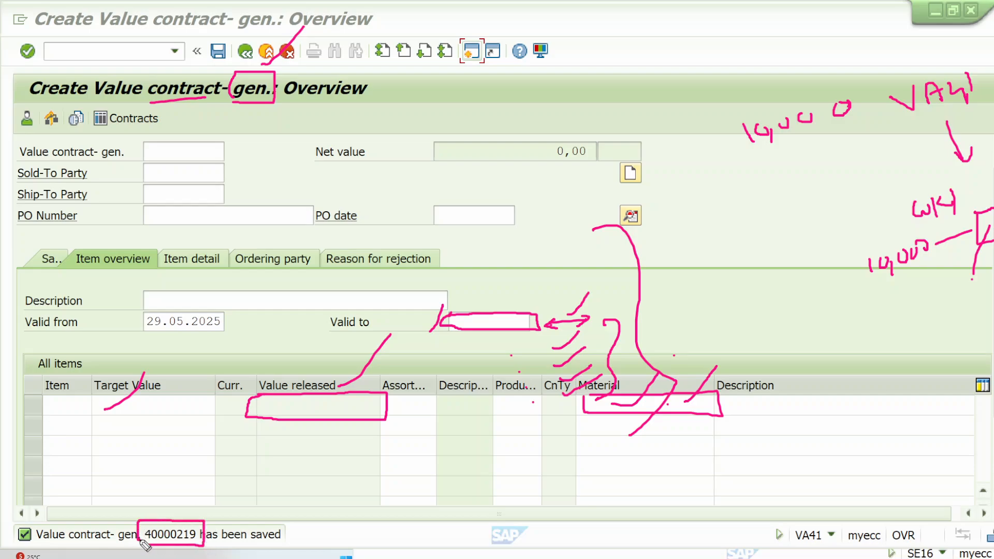
pyautogui.moveTo(186, 520); pyautogui.dragTo(232, 479)
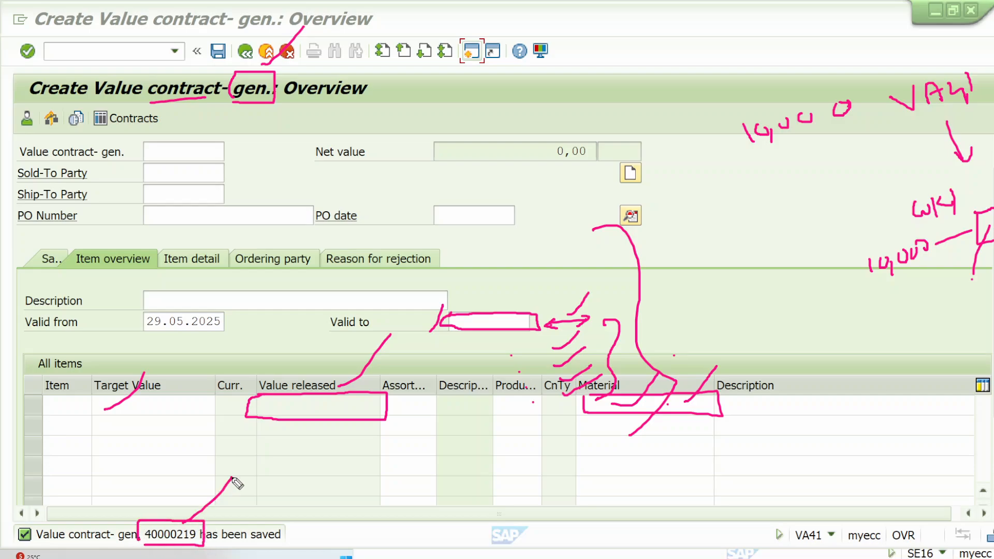
# Step: Leave contract creation and start a sales order in transaction VA01 with order type OR
pyautogui.click(247, 51)
pyautogui.click(248, 51)
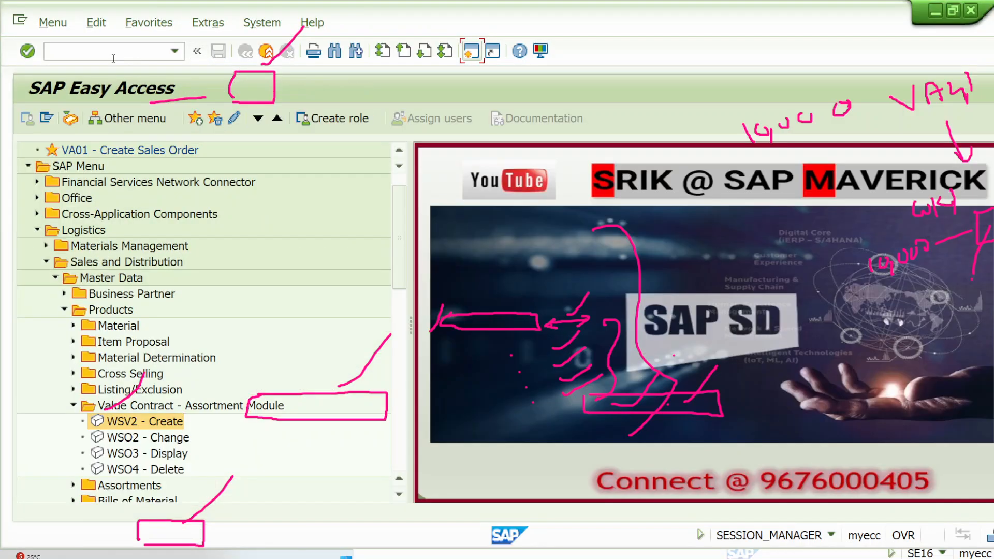
pyautogui.press('Escape')
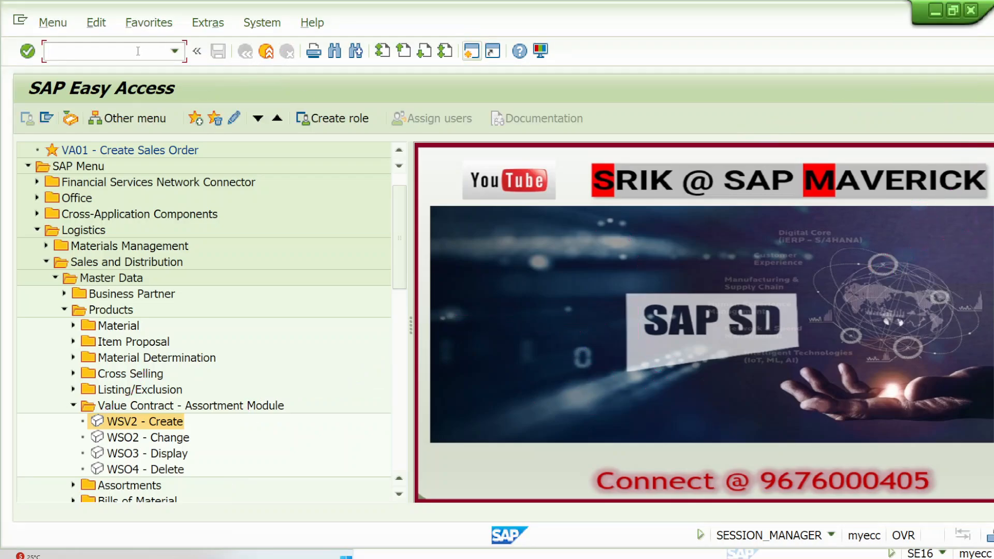
pyautogui.press('Return')
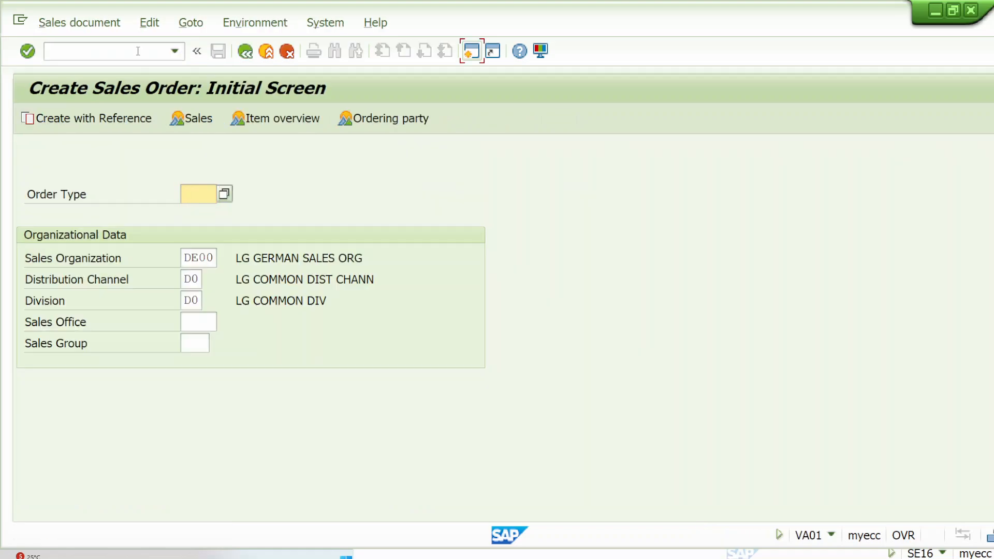
pyautogui.write('or')
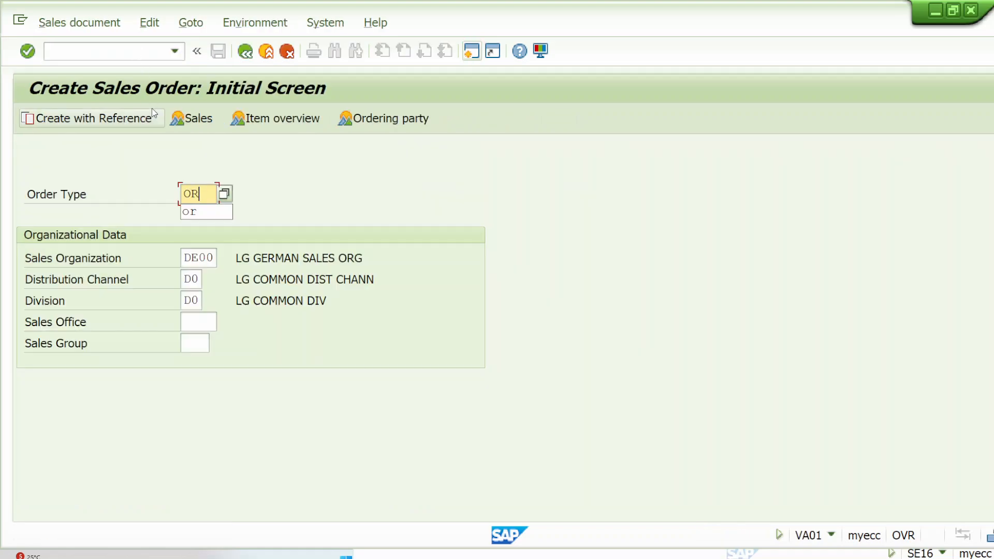
# Step: Create the sales order with reference to a contract, entering the newly saved value contract's number and copying it
pyautogui.click(127, 120)
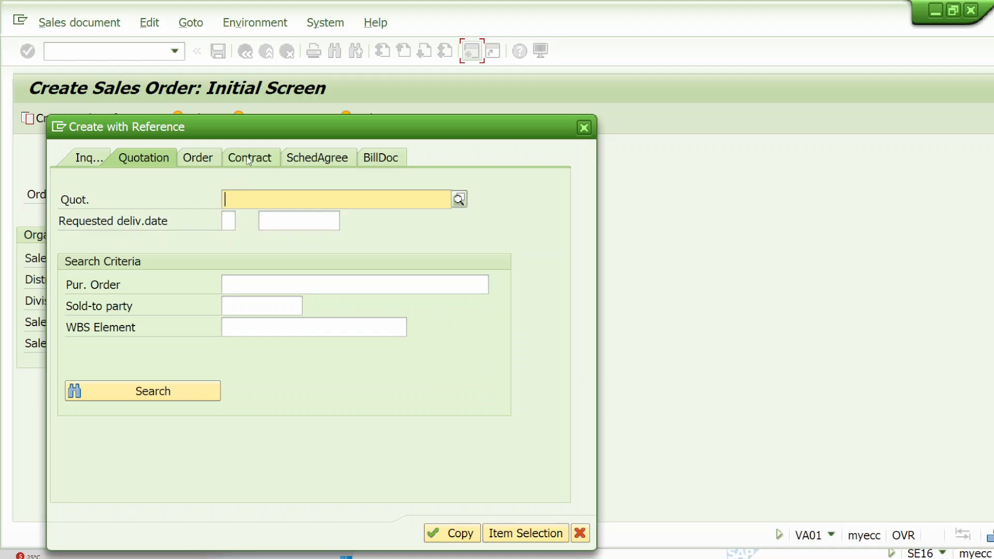
pyautogui.click(248, 158)
pyautogui.click(254, 200)
pyautogui.click(261, 214)
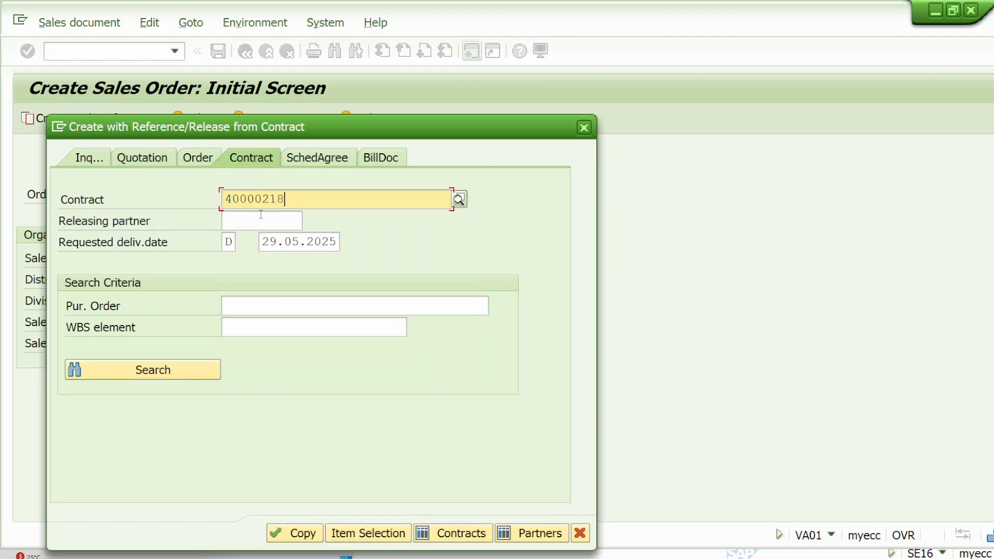
pyautogui.press('BackSpace')
pyautogui.write('9')
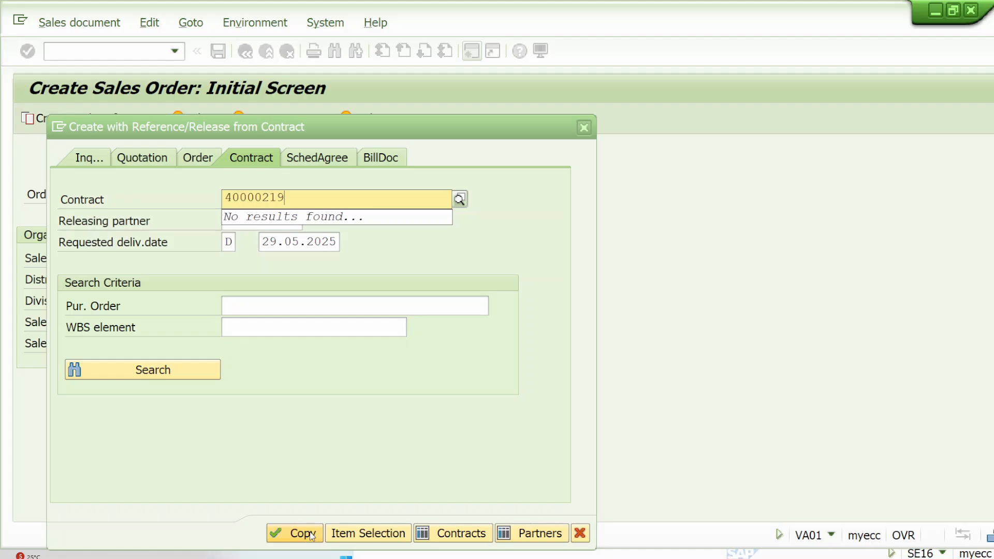
pyautogui.click(311, 534)
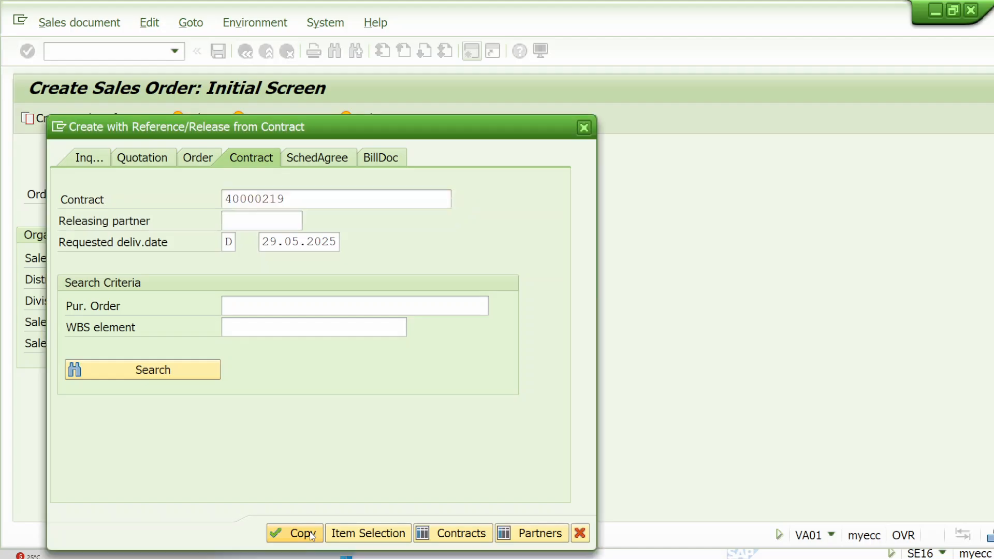
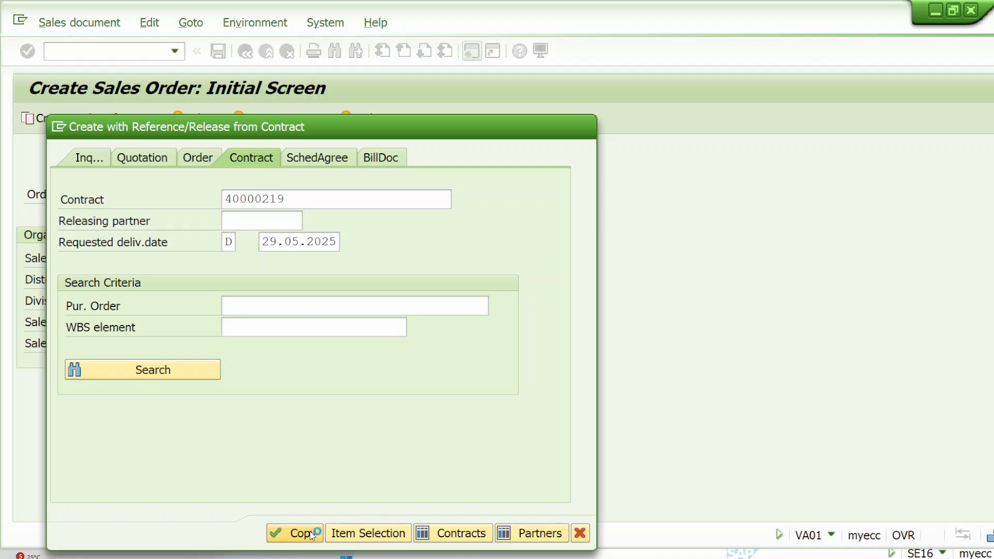
# Step: In the MVKE table display, circle the entry count, write 10,000 with an arrow to it, and draw a double-headed arrow along the materials
pyautogui.click(622, 555)
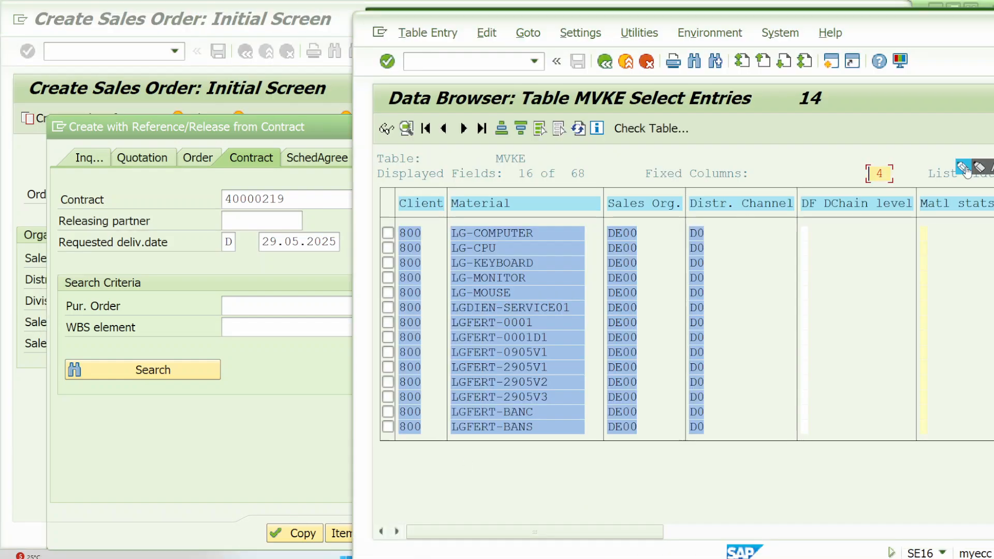
pyautogui.moveTo(812, 79)
pyautogui.mouseDown()
pyautogui.moveTo(792, 122)
pyautogui.moveTo(822, 86)
pyautogui.mouseUp()
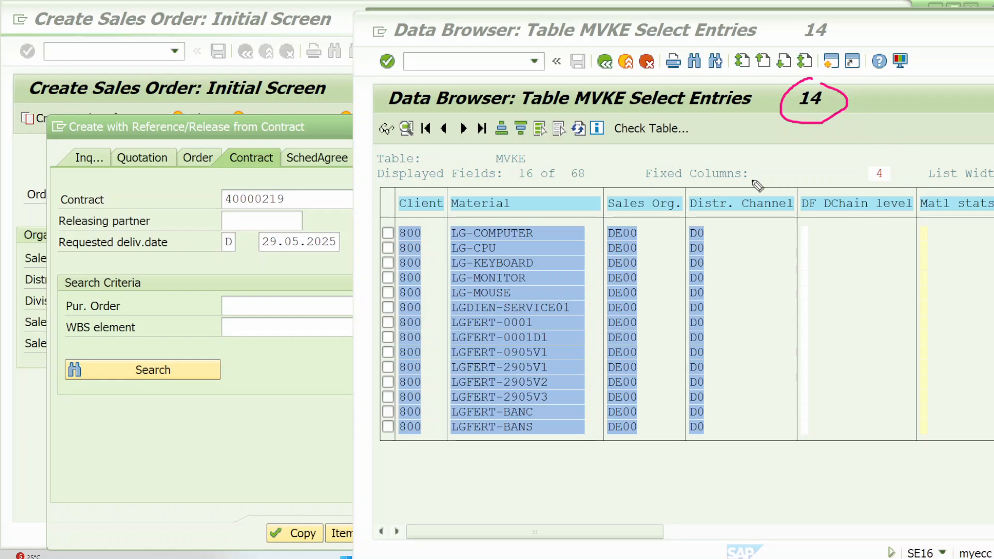
pyautogui.moveTo(580, 133)
pyautogui.mouseDown()
pyautogui.moveTo(588, 143)
pyautogui.moveTo(780, 111)
pyautogui.mouseUp()
pyautogui.moveTo(781, 111); pyautogui.dragTo(757, 132)
pyautogui.moveTo(830, 99); pyautogui.dragTo(894, 61)
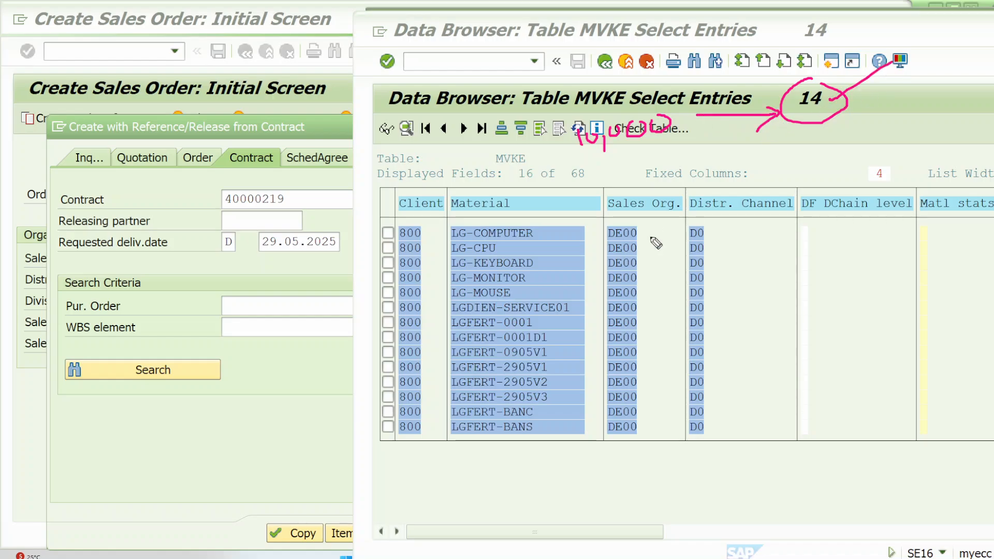
pyautogui.moveTo(583, 226)
pyautogui.mouseDown()
pyautogui.moveTo(553, 426)
pyautogui.moveTo(560, 415)
pyautogui.mouseUp()
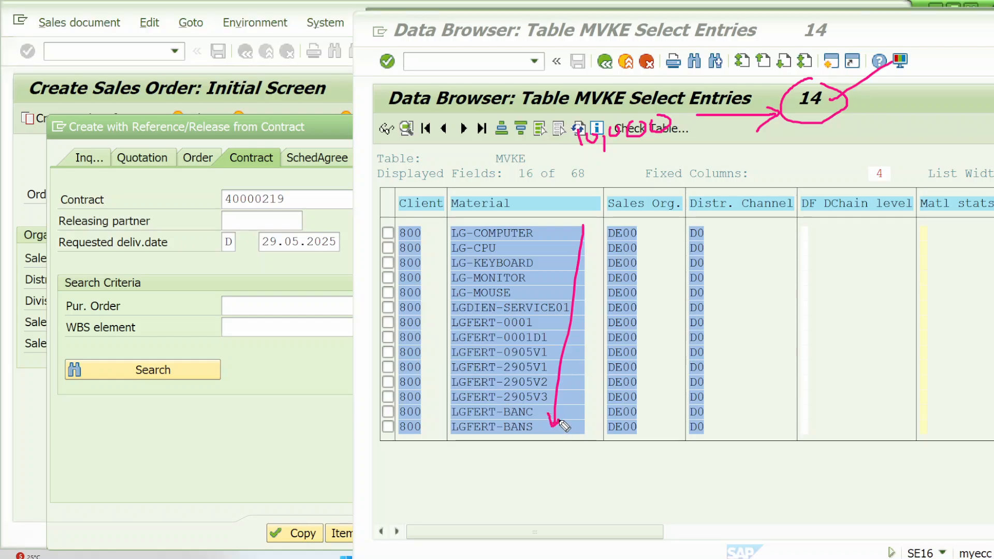
pyautogui.moveTo(584, 221)
pyautogui.mouseDown()
pyautogui.moveTo(577, 233)
pyautogui.moveTo(595, 227)
pyautogui.mouseUp()
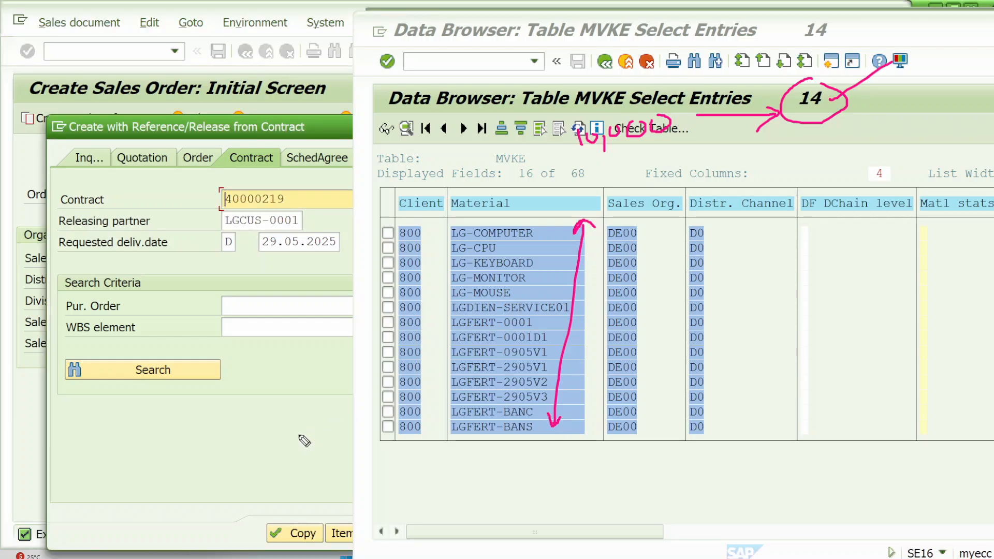
# Step: Copy the referenced value contract to reach its item selection list, and clear the drawn marks
pyautogui.click(302, 474)
pyautogui.click(294, 533)
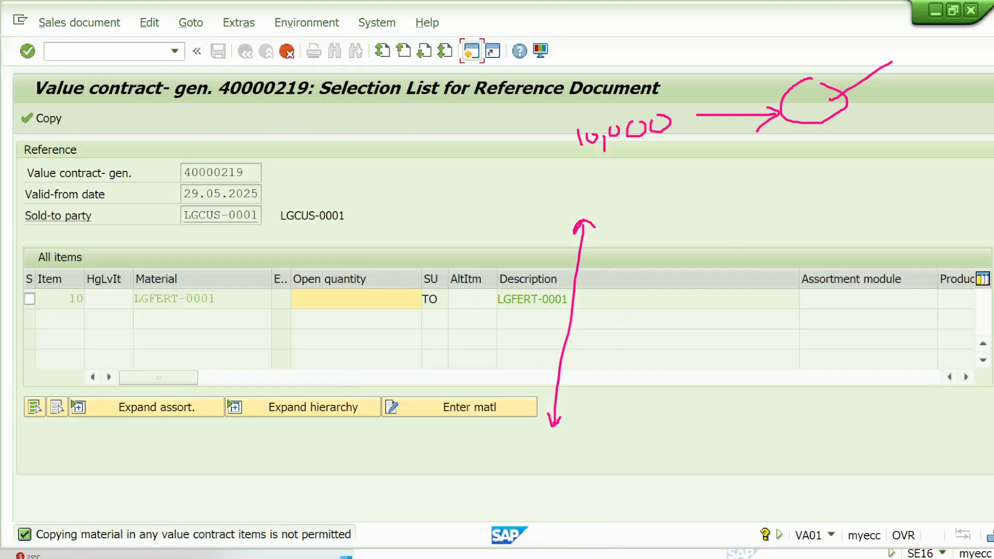
pyautogui.click(992, 193)
# Step: In the MVKE material list, bracket and underline LGFERT-2905V1, V2 and V3, and outline LGFERT-0001
pyautogui.click(962, 168)
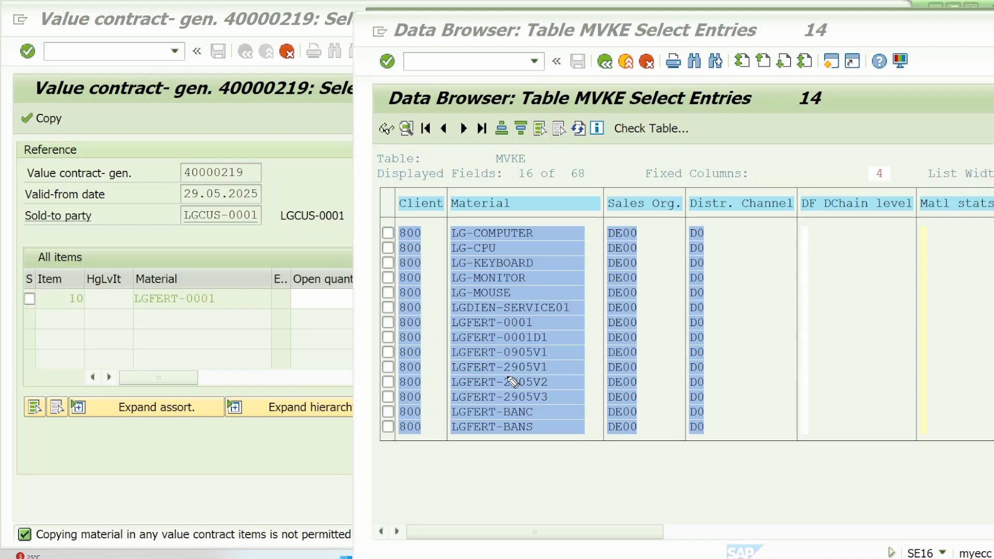
pyautogui.moveTo(562, 363)
pyautogui.mouseDown()
pyautogui.moveTo(580, 386)
pyautogui.moveTo(569, 396)
pyautogui.mouseUp()
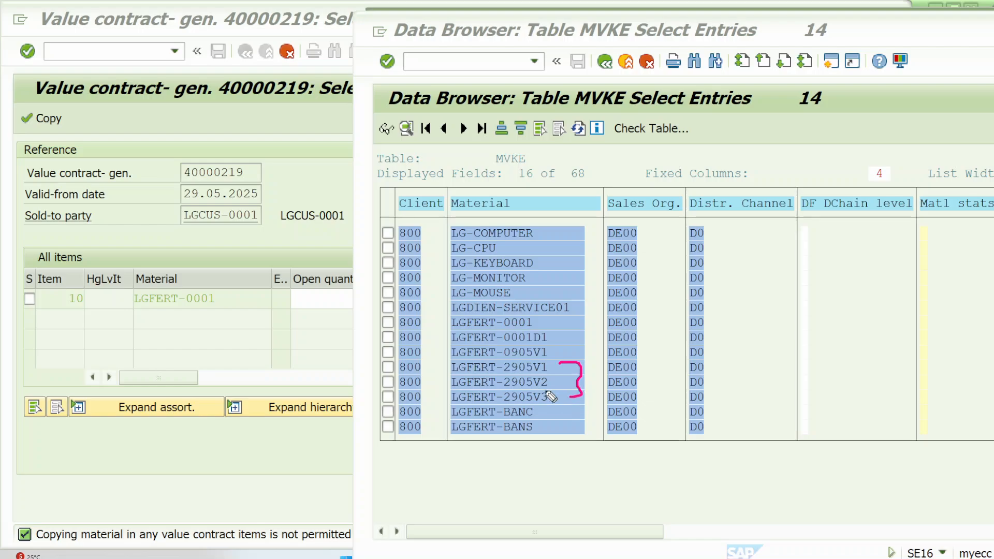
pyautogui.moveTo(508, 375)
pyautogui.mouseDown()
pyautogui.moveTo(552, 375)
pyautogui.moveTo(540, 387)
pyautogui.moveTo(576, 376)
pyautogui.mouseUp()
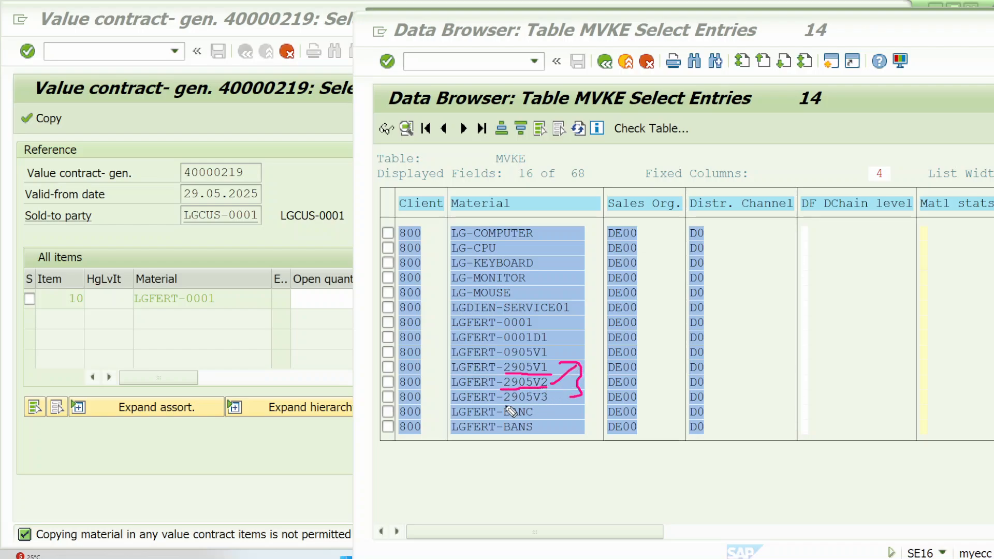
pyautogui.moveTo(505, 404)
pyautogui.mouseDown()
pyautogui.moveTo(548, 403)
pyautogui.moveTo(589, 372)
pyautogui.mouseUp()
pyautogui.moveTo(453, 322)
pyautogui.mouseDown()
pyautogui.moveTo(548, 311)
pyautogui.moveTo(548, 327)
pyautogui.moveTo(454, 322)
pyautogui.mouseUp()
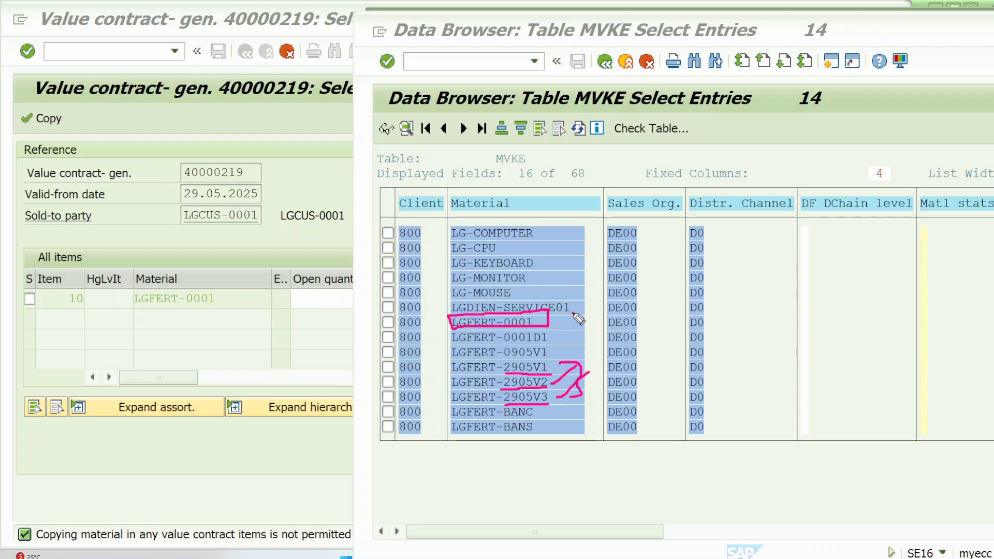
pyautogui.moveTo(448, 365); pyautogui.dragTo(449, 403)
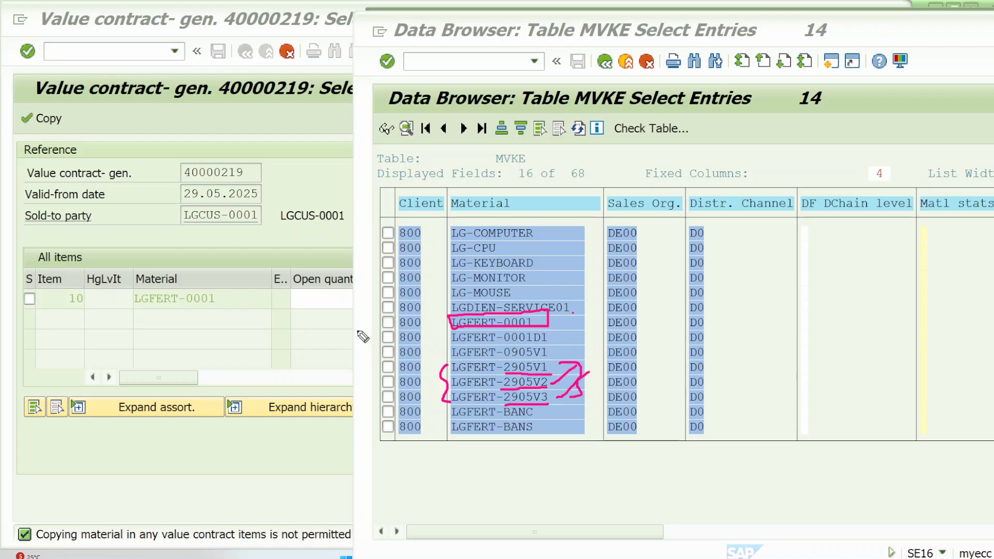
# Step: Return to the contract's selection list, clear the old marks, and outline the Enter matl function
pyautogui.click(337, 299)
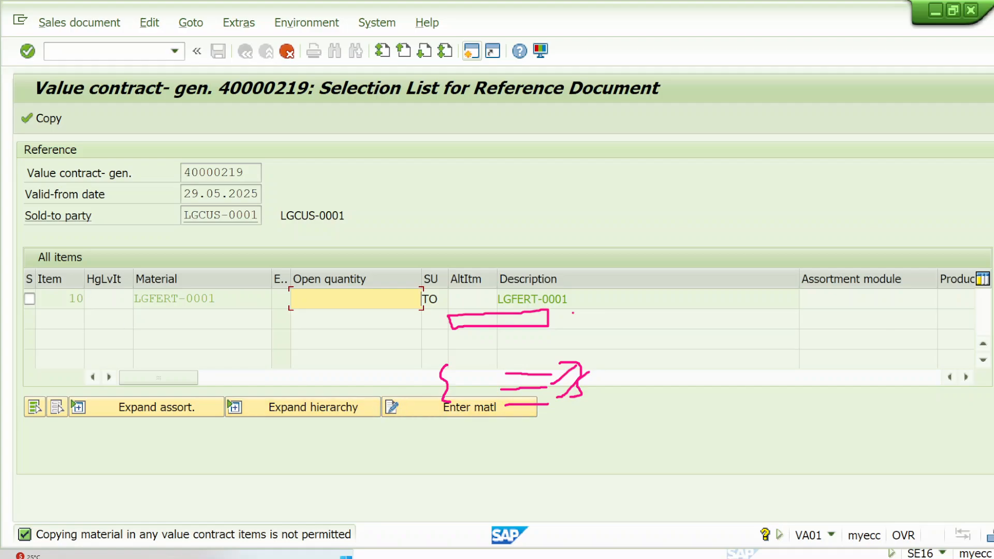
pyautogui.click(961, 168)
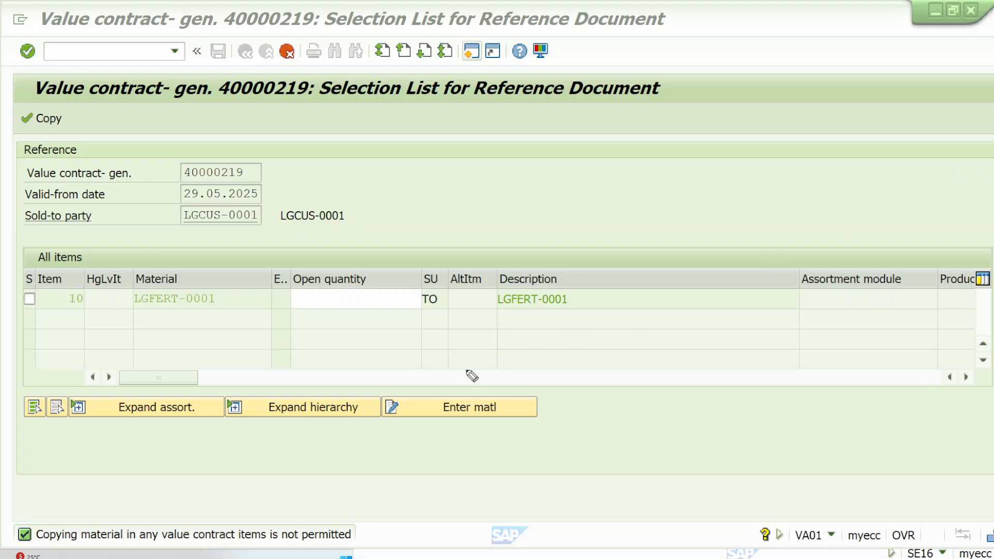
pyautogui.moveTo(393, 388)
pyautogui.mouseDown()
pyautogui.moveTo(543, 386)
pyautogui.moveTo(545, 424)
pyautogui.moveTo(378, 433)
pyautogui.moveTo(380, 390)
pyautogui.moveTo(409, 384)
pyautogui.mouseUp()
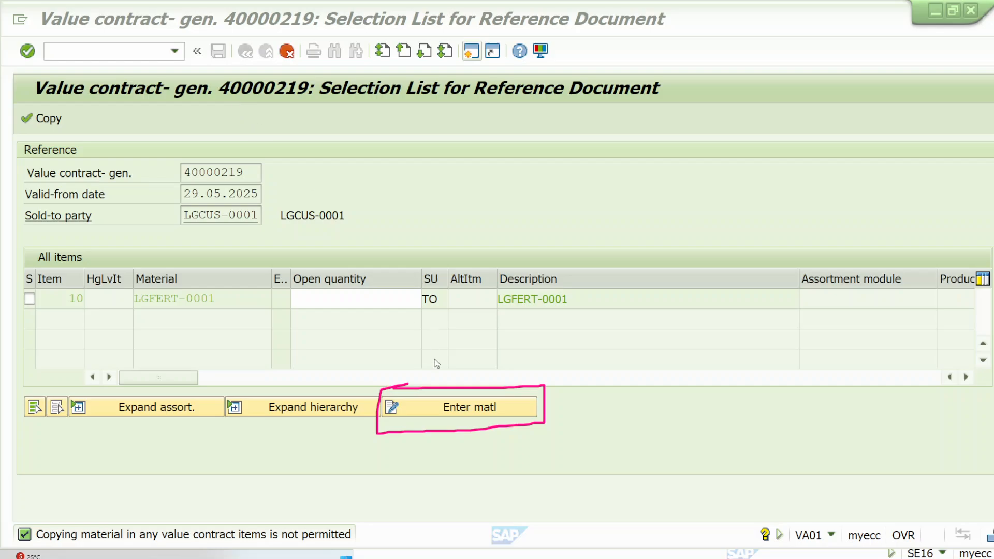
# Step: Open material entry for the contract item and add LGFERT-2905V1, copied from the MVKE list, with order quantity 1
pyautogui.click(466, 410)
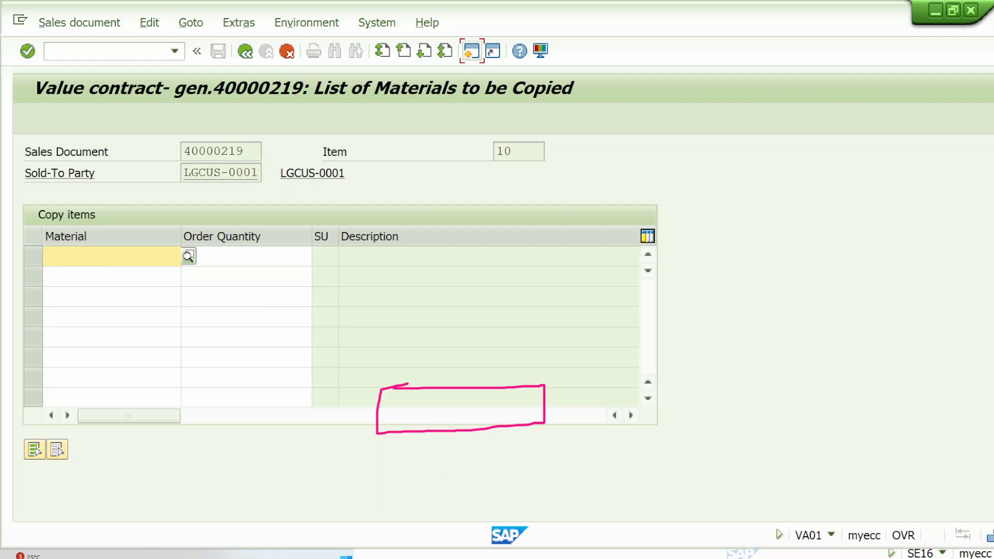
pyautogui.click(469, 555)
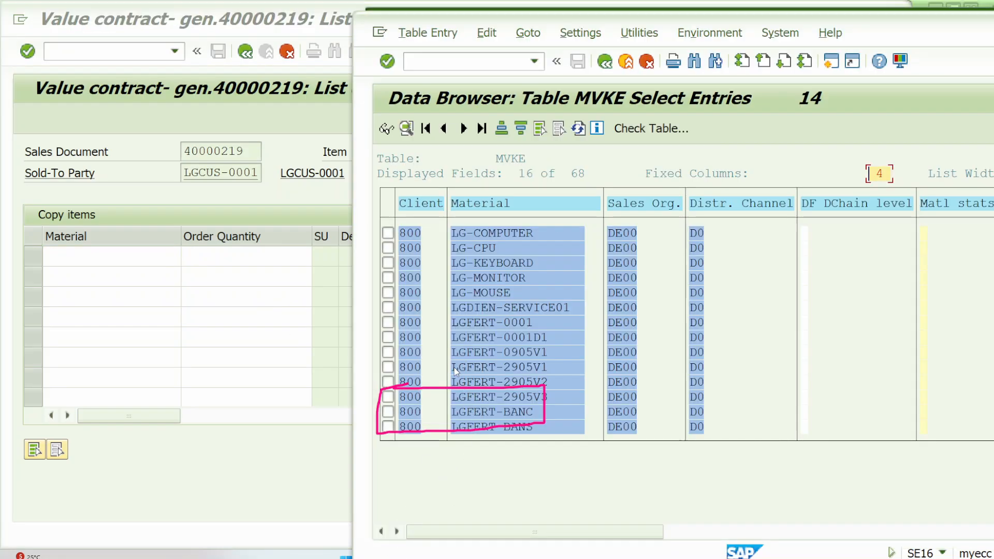
pyautogui.moveTo(456, 370); pyautogui.dragTo(555, 379)
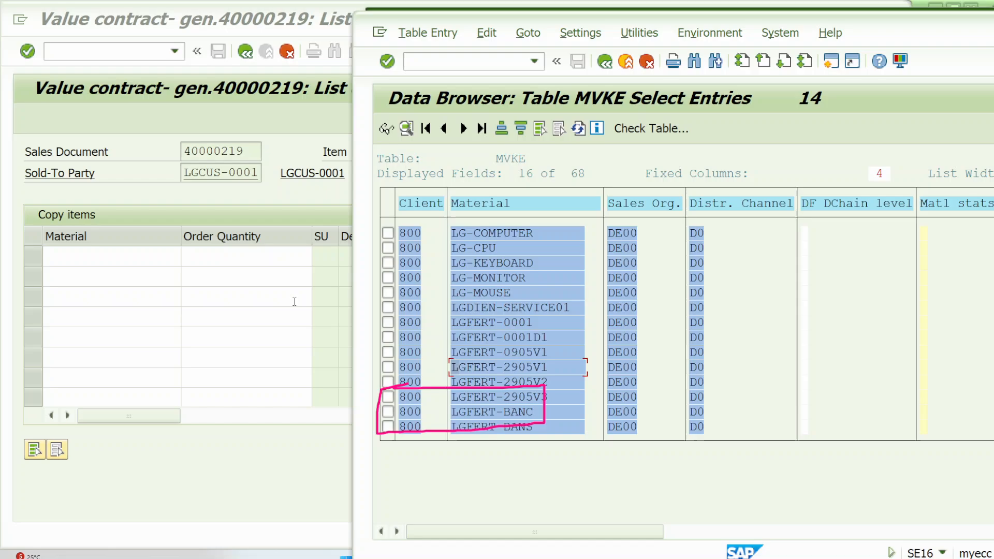
pyautogui.click(149, 265)
pyautogui.hotkey('ctrl', 'v')
pyautogui.click(239, 253)
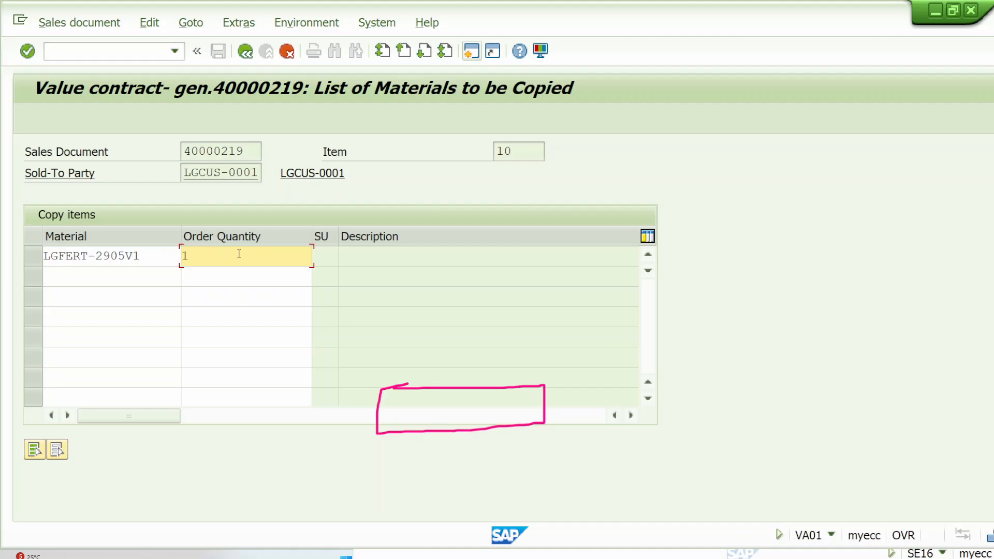
# Step: Add material LGFERT-2905V2 with order quantity 1, confirm both materials and go back to the selection list
pyautogui.click(141, 279)
pyautogui.click(141, 279)
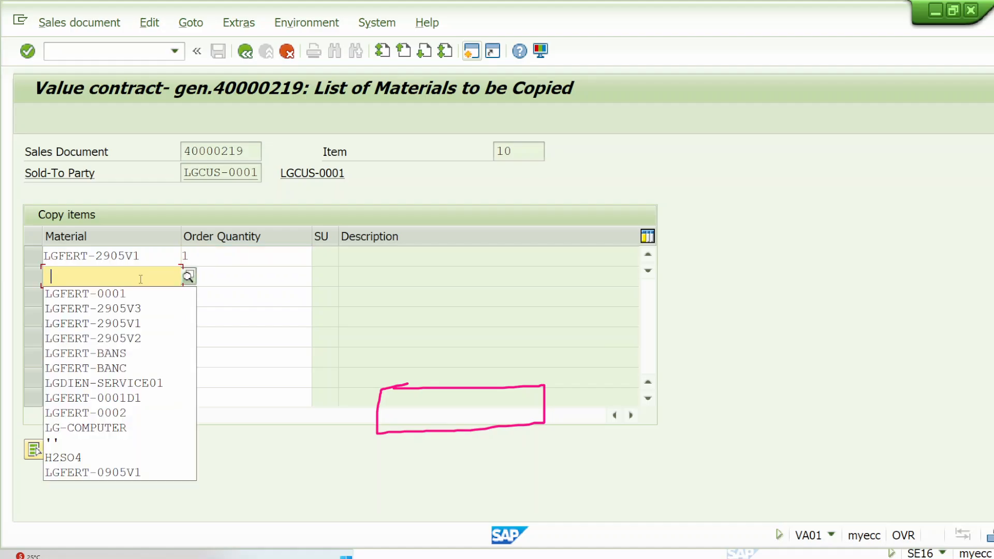
pyautogui.click(139, 339)
pyautogui.click(220, 276)
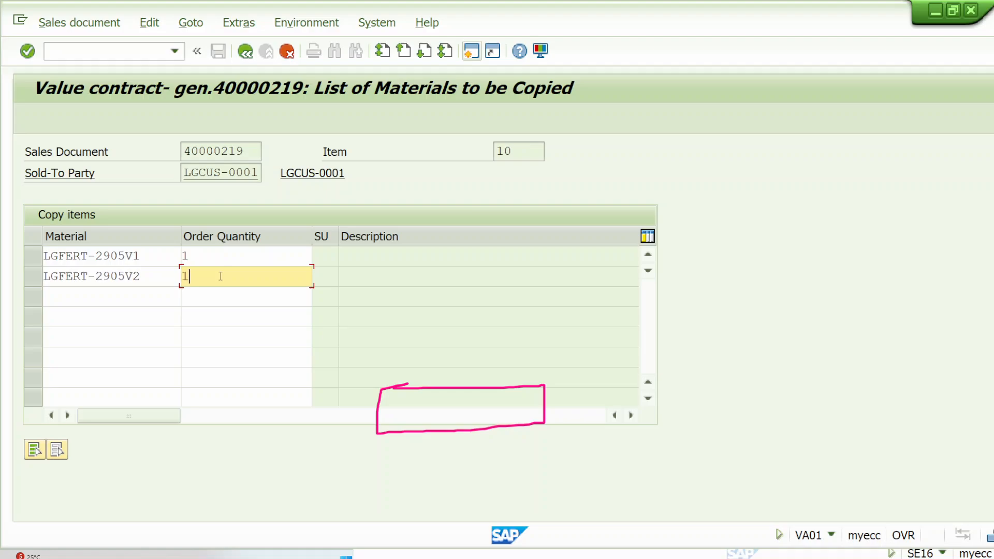
pyautogui.write('1')
pyautogui.press('Return')
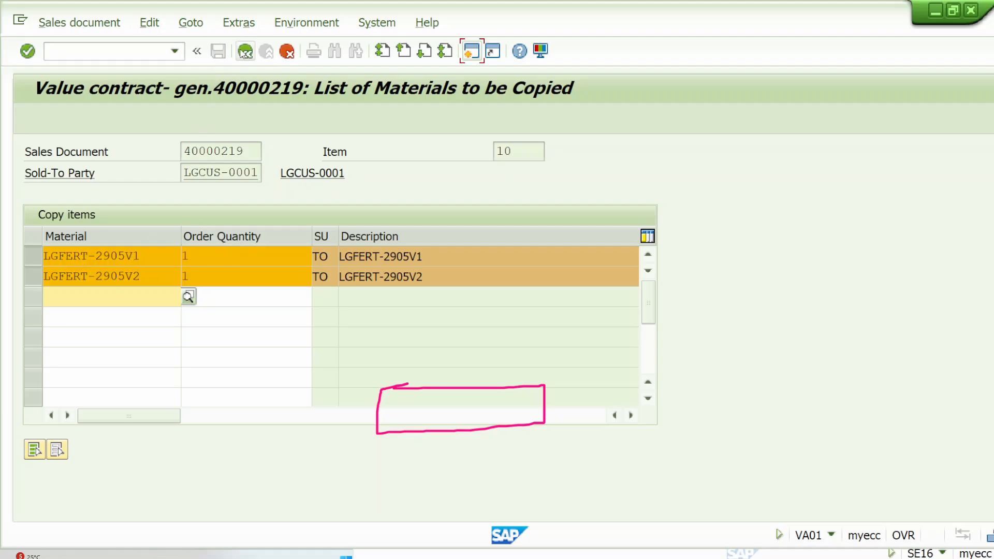
pyautogui.click(244, 52)
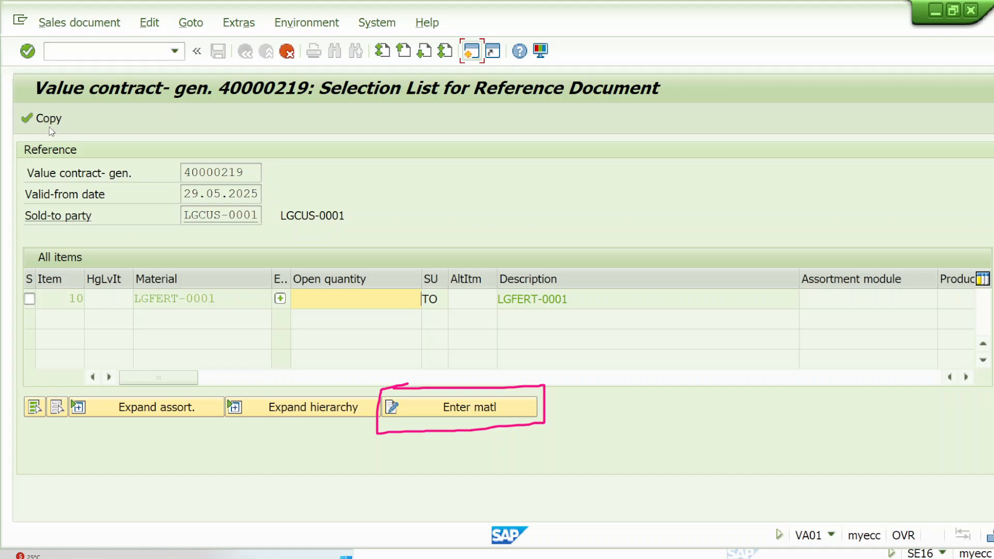
# Step: Outline the Copy function, add a tick stroke to the Enter matl outline, and copy the entered materials into the sales order
pyautogui.click(962, 168)
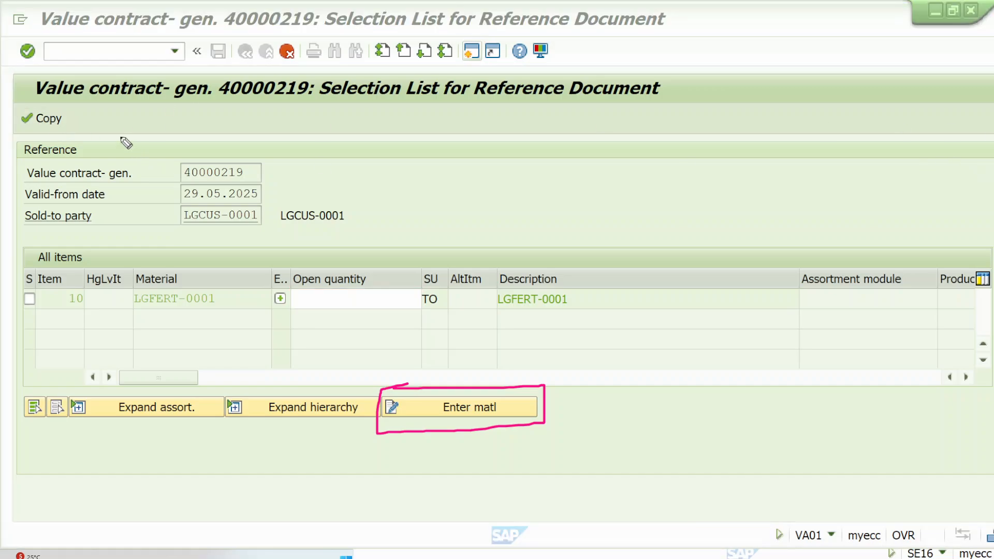
pyautogui.moveTo(72, 107)
pyautogui.mouseDown()
pyautogui.moveTo(31, 106)
pyautogui.moveTo(24, 138)
pyautogui.moveTo(85, 107)
pyautogui.mouseUp()
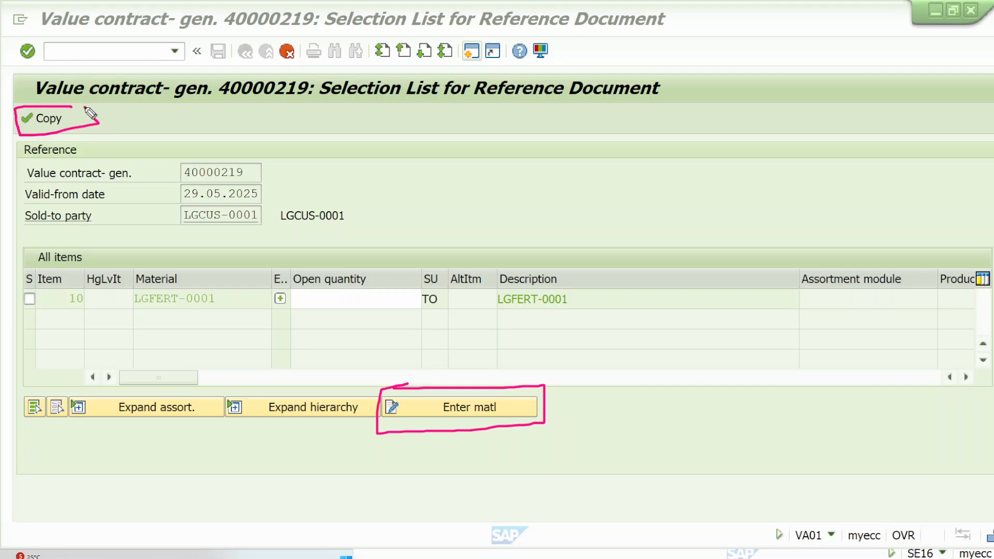
pyautogui.moveTo(539, 395); pyautogui.dragTo(637, 330)
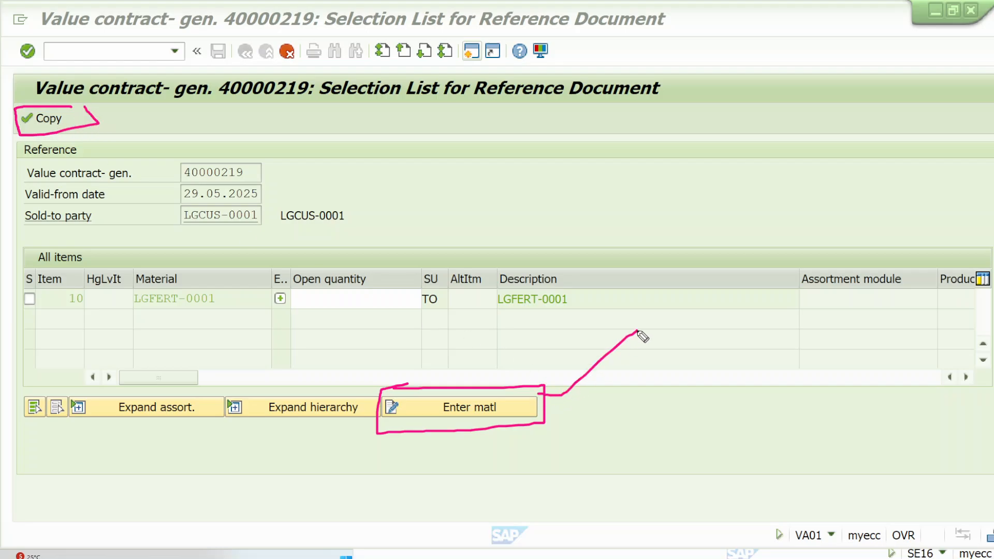
pyautogui.click(50, 126)
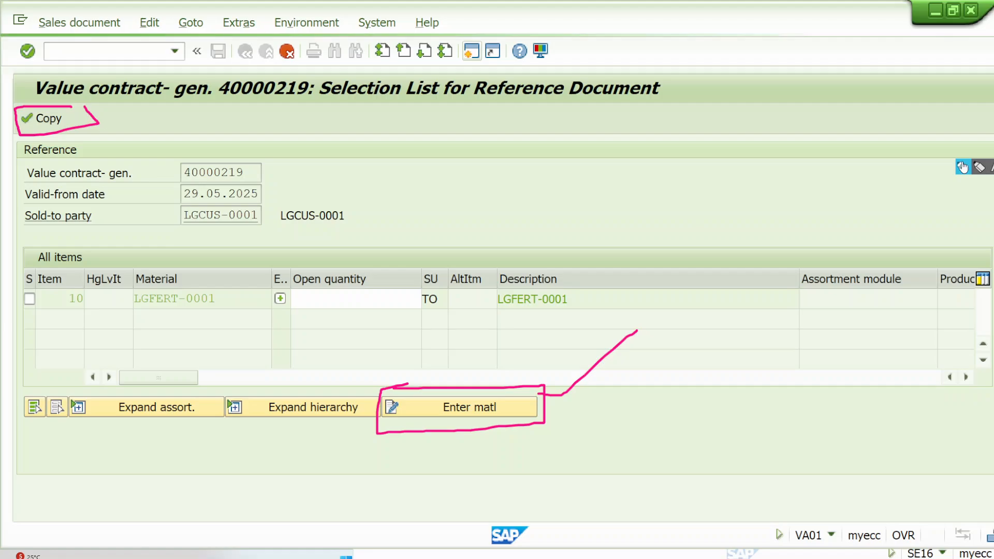
# Step: Write a circled, underlined 14 with a tick above the order, and tick the LGFERT-2905V1 and LGFERT-2905V2 item rows
pyautogui.click(963, 166)
pyautogui.moveTo(742, 51)
pyautogui.mouseDown()
pyautogui.moveTo(747, 66)
pyautogui.moveTo(763, 57)
pyautogui.moveTo(764, 72)
pyautogui.moveTo(738, 78)
pyautogui.moveTo(761, 35)
pyautogui.mouseUp()
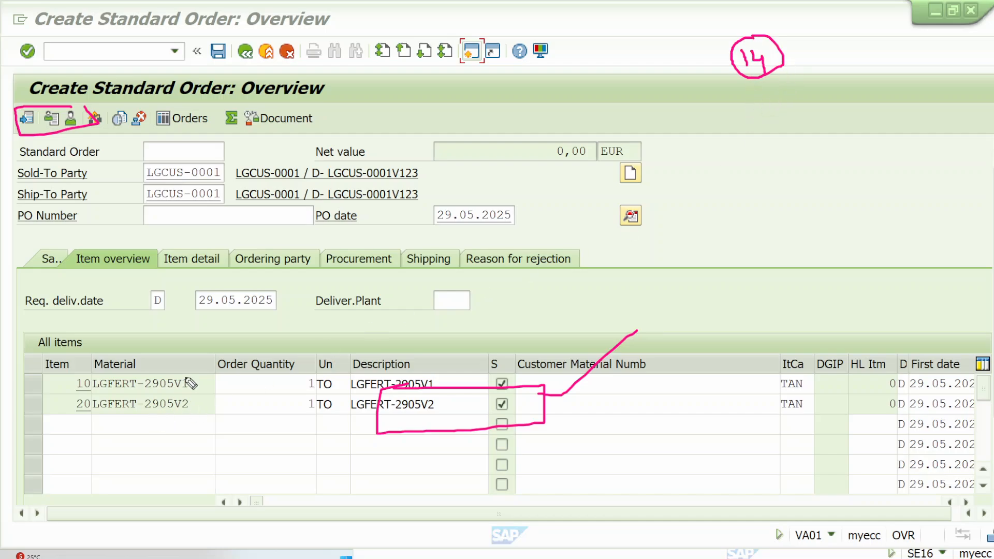
pyautogui.moveTo(186, 378); pyautogui.dragTo(222, 351)
pyautogui.moveTo(200, 399); pyautogui.dragTo(248, 365)
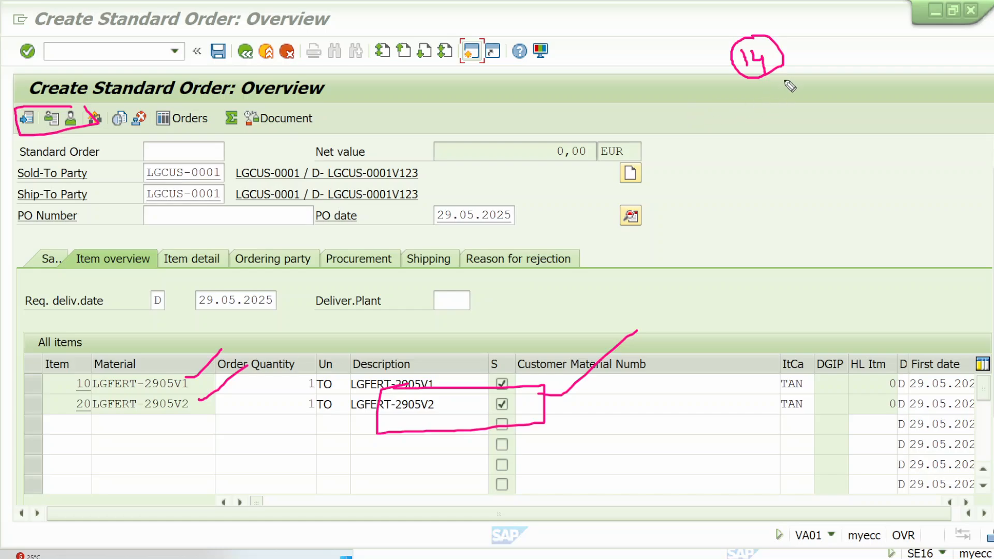
pyautogui.moveTo(790, 77); pyautogui.dragTo(743, 102)
pyautogui.moveTo(807, 57); pyautogui.dragTo(864, 15)
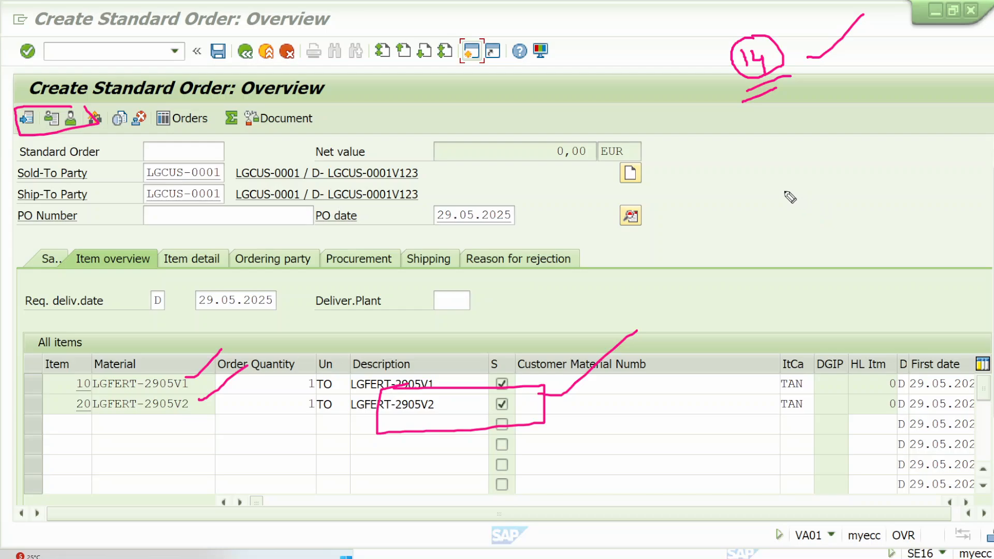
# Step: Add pricing condition PR00 with an amount of 1.000 to item 10, LGFERT-2905V1, and return to the order overview
pyautogui.doubleClick(298, 388)
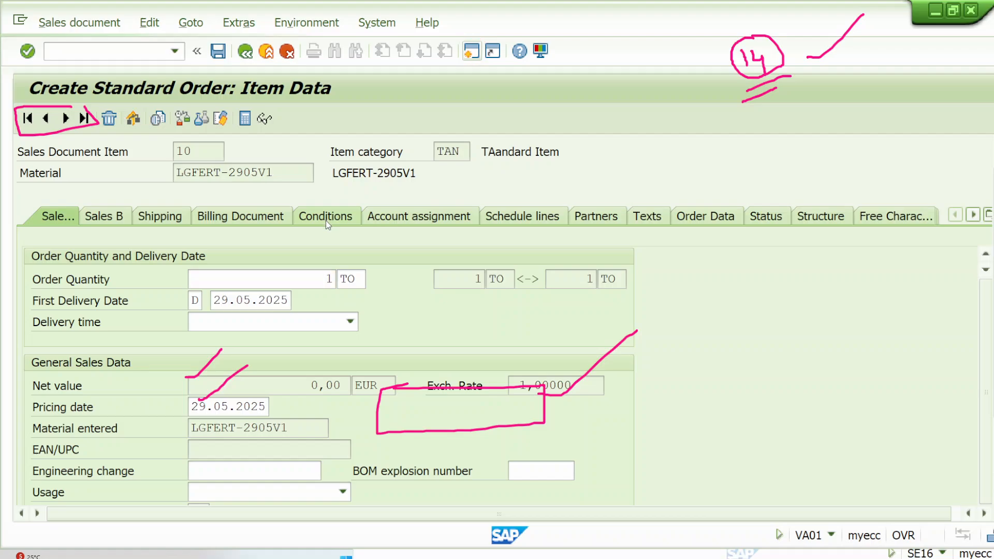
pyautogui.click(325, 219)
pyautogui.scroll(-5, 203, 393)
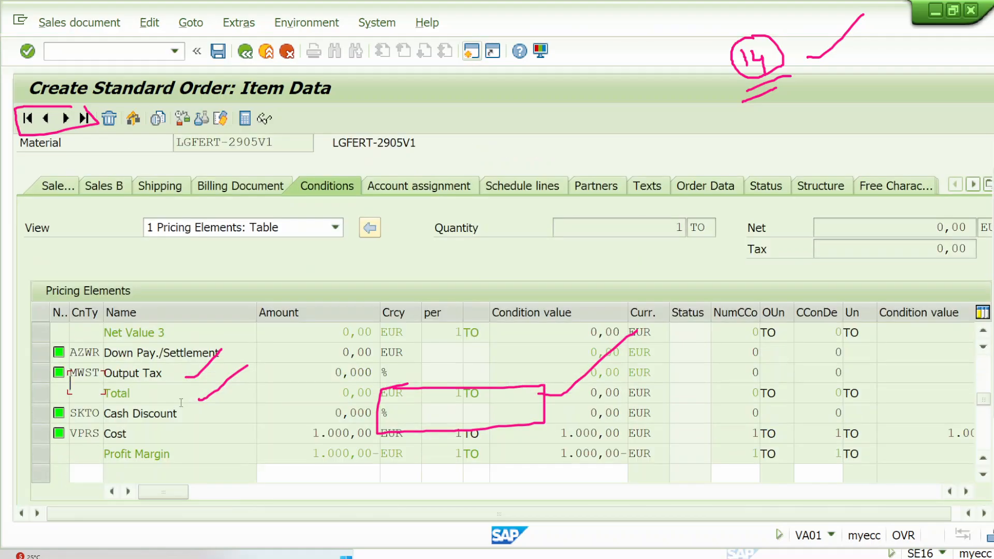
pyautogui.click(86, 383)
pyautogui.write('pr00')
pyautogui.press('Tab')
pyautogui.write('1')
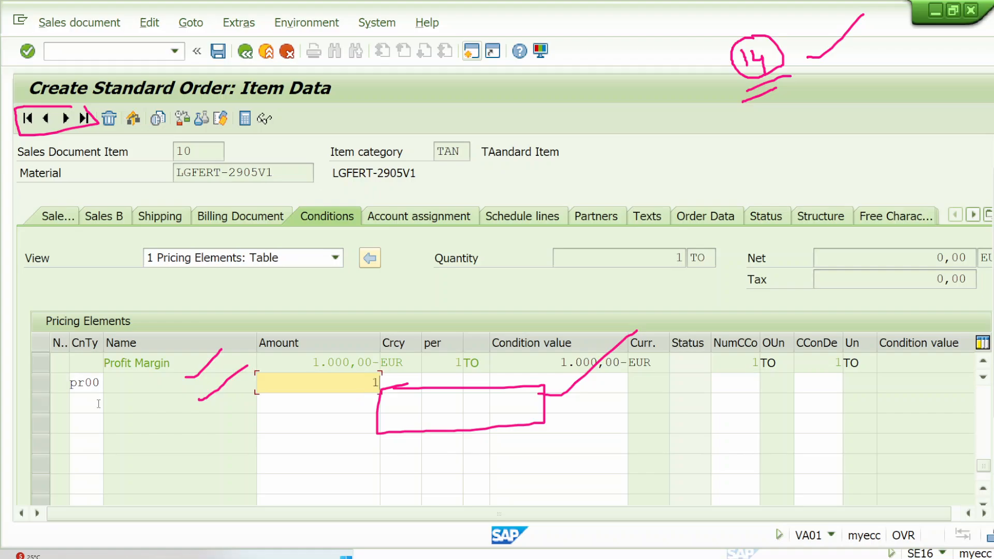
pyautogui.write('.000')
pyautogui.press('Return')
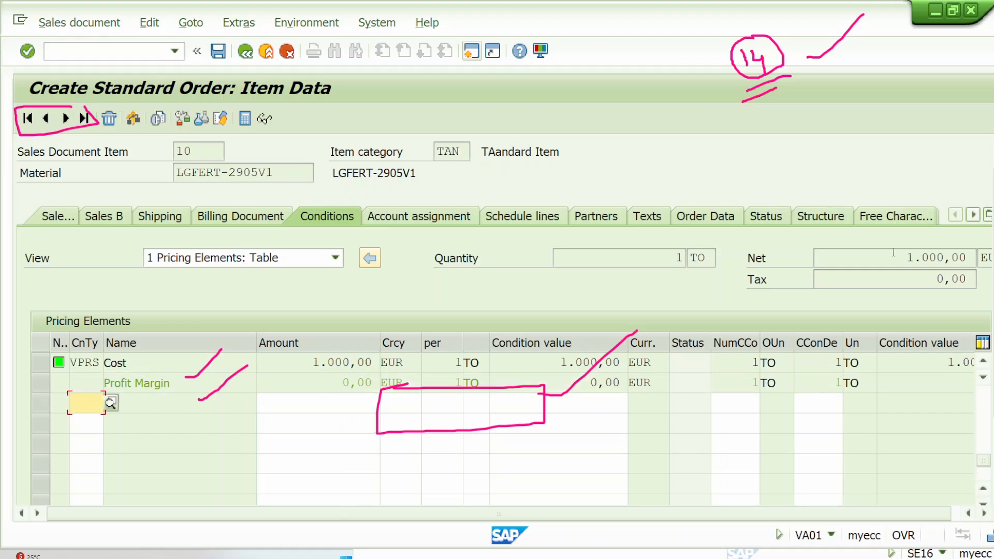
pyautogui.click(244, 50)
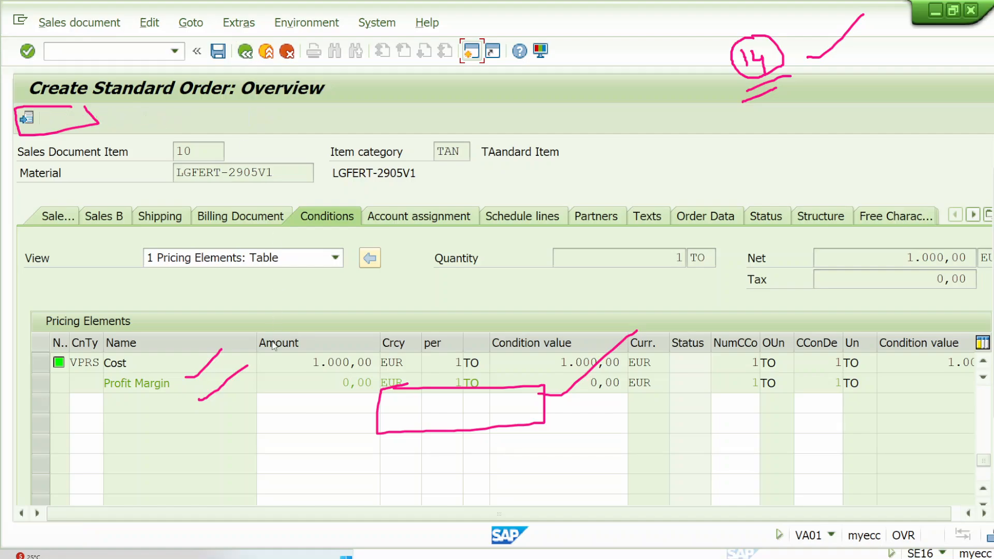
# Step: Add pricing condition PR00 with an amount of 2000 to item 20, LGFERT-2905V2, and return to the order overview
pyautogui.doubleClick(192, 406)
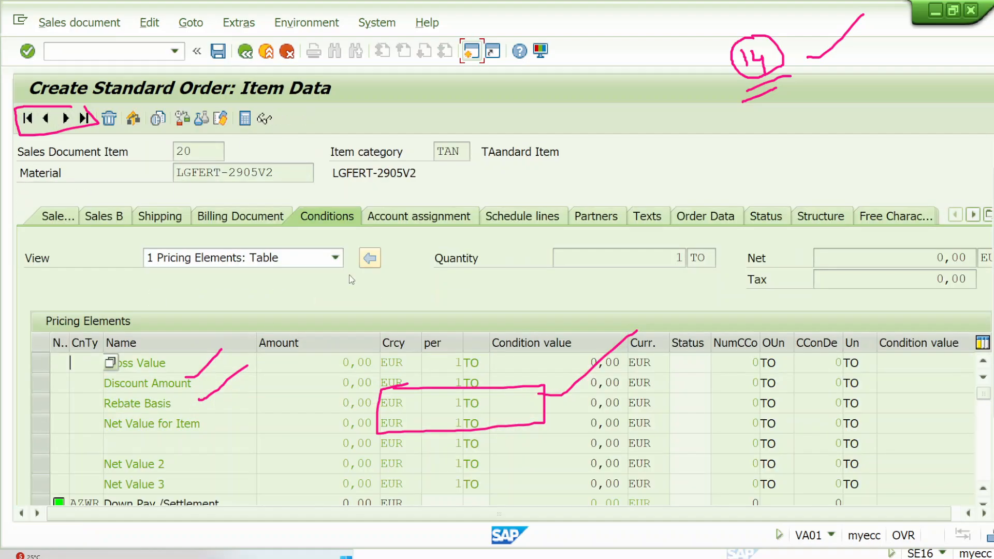
pyautogui.scroll(-5, 254, 352)
pyautogui.press('space')
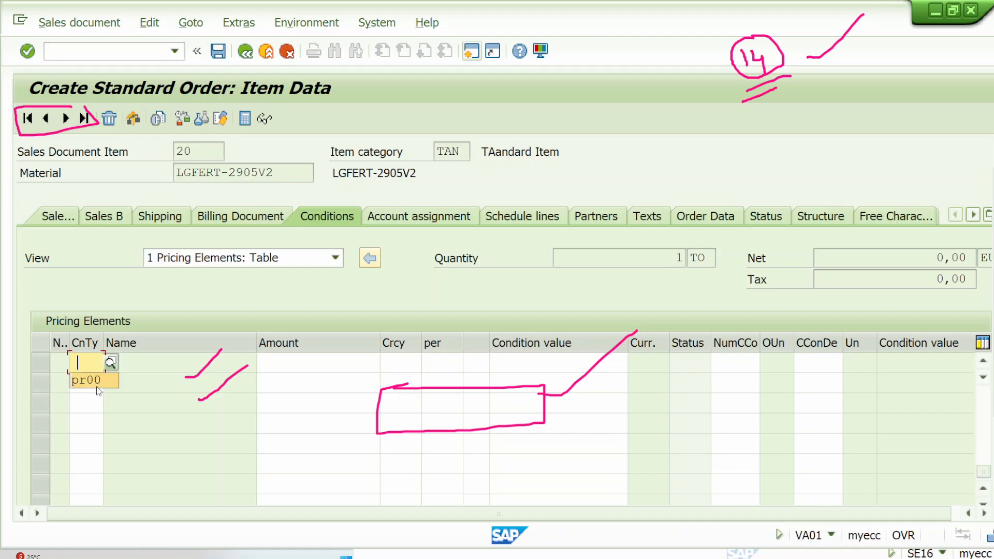
pyautogui.click(96, 387)
pyautogui.press('Tab')
pyautogui.write('2000')
pyautogui.press('Return')
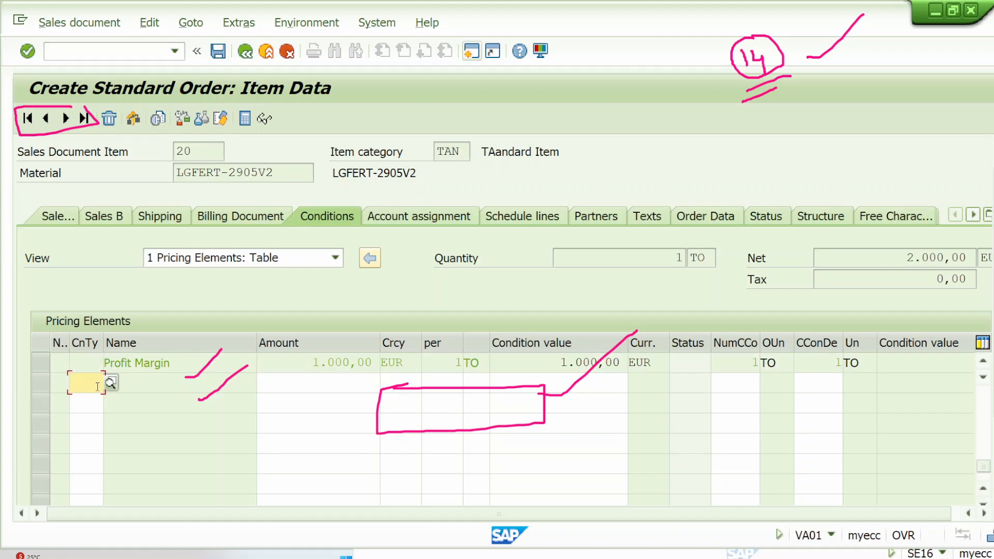
pyautogui.doubleClick(895, 260)
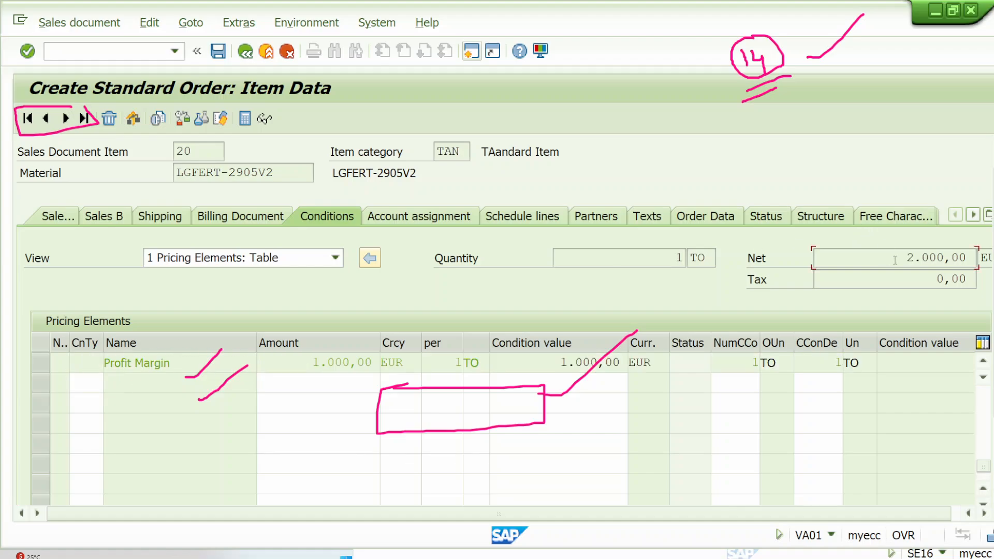
pyautogui.click(250, 54)
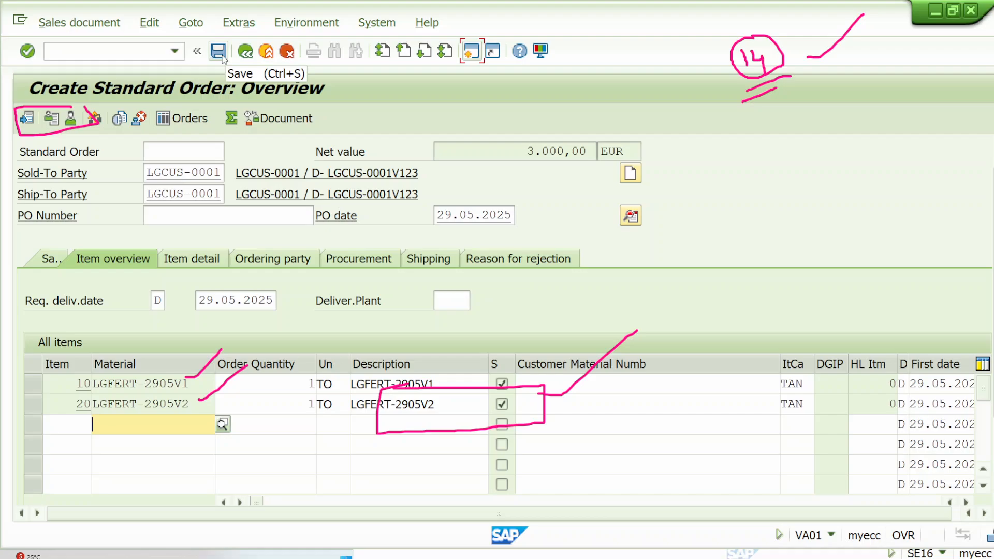
# Step: Outline the order's net value with a tick above it, save the sales order, and leave order creation
pyautogui.click(977, 167)
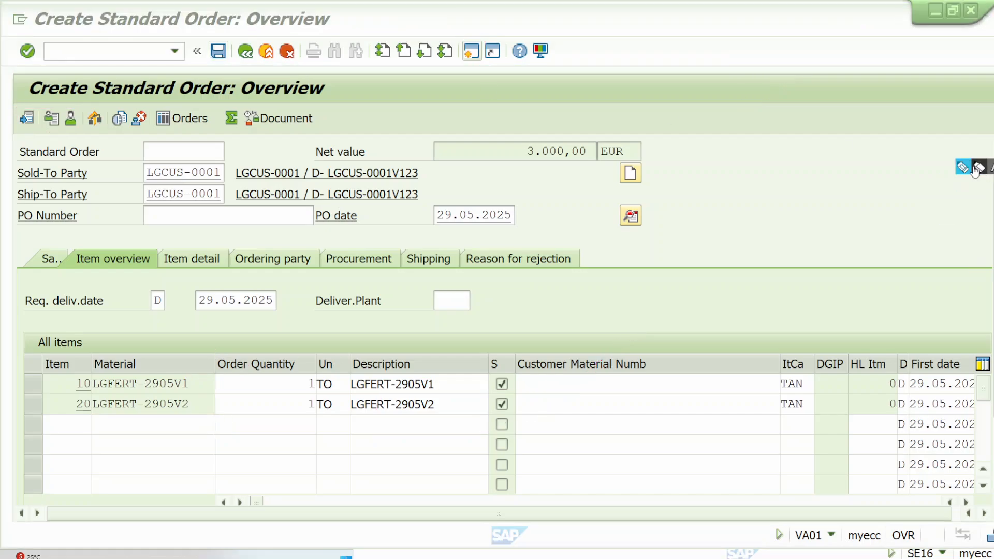
pyautogui.moveTo(522, 143)
pyautogui.mouseDown()
pyautogui.moveTo(632, 143)
pyautogui.moveTo(638, 157)
pyautogui.moveTo(543, 164)
pyautogui.moveTo(514, 139)
pyautogui.mouseUp()
pyautogui.moveTo(640, 131); pyautogui.dragTo(733, 86)
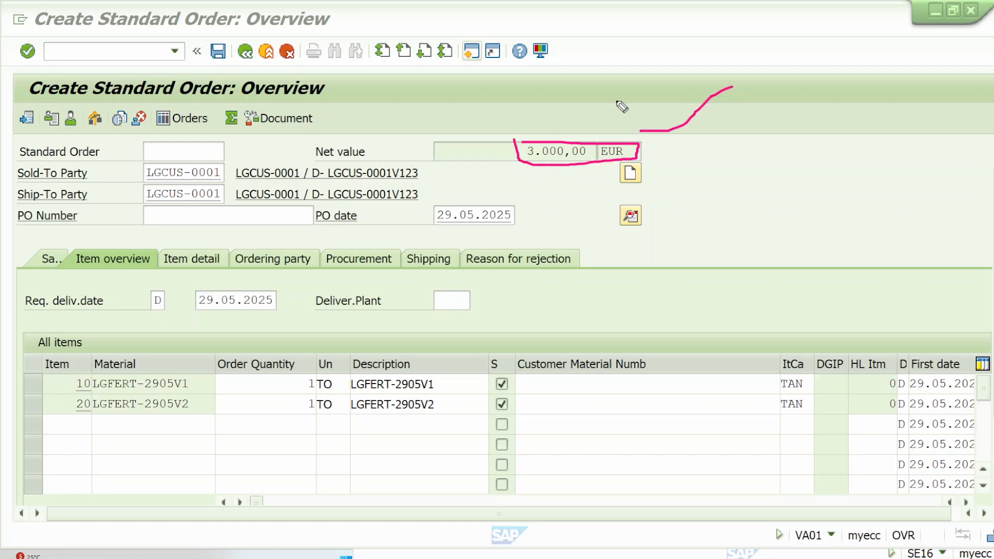
pyautogui.click(224, 52)
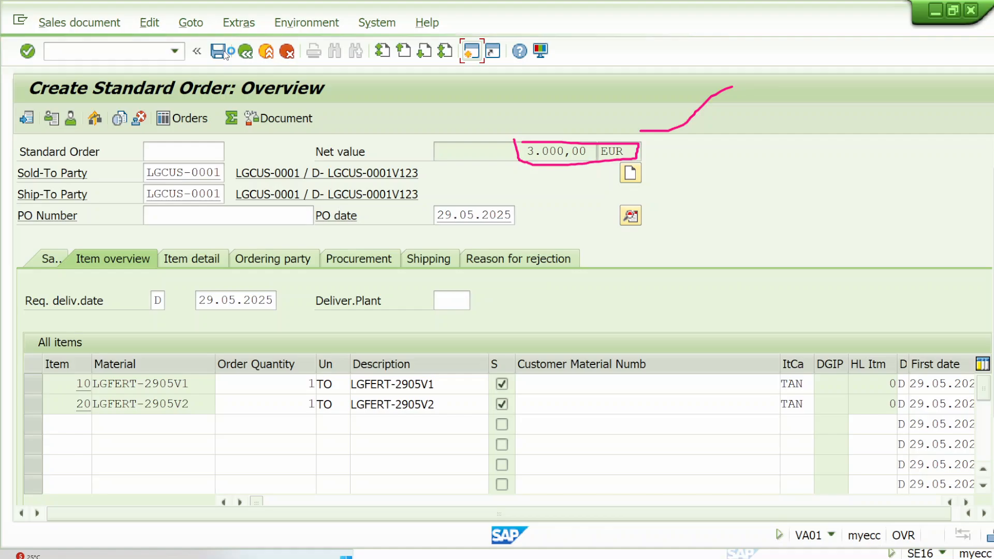
pyautogui.click(266, 51)
# Step: Open the released WK1 value contract for display with transaction VA43
pyautogui.click(393, 558)
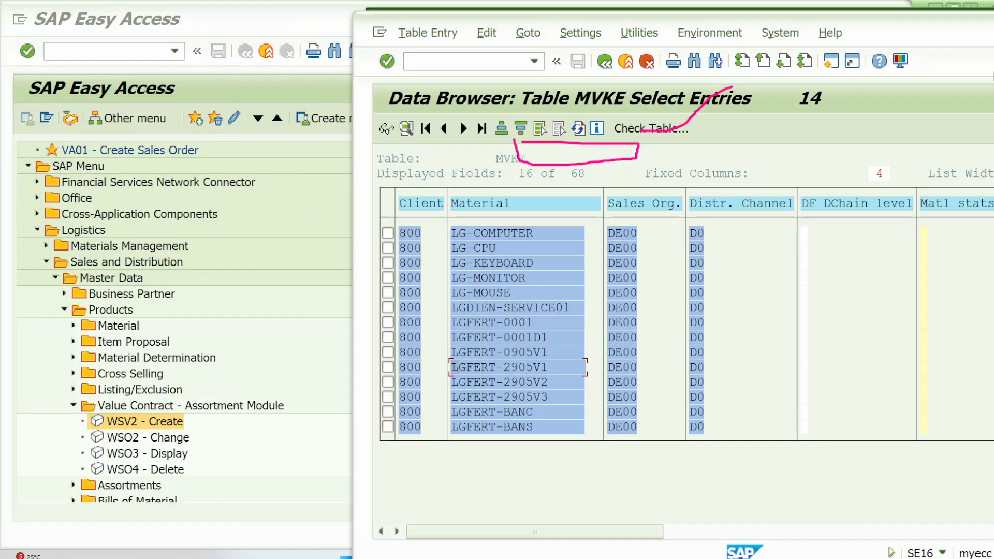
pyautogui.click(419, 555)
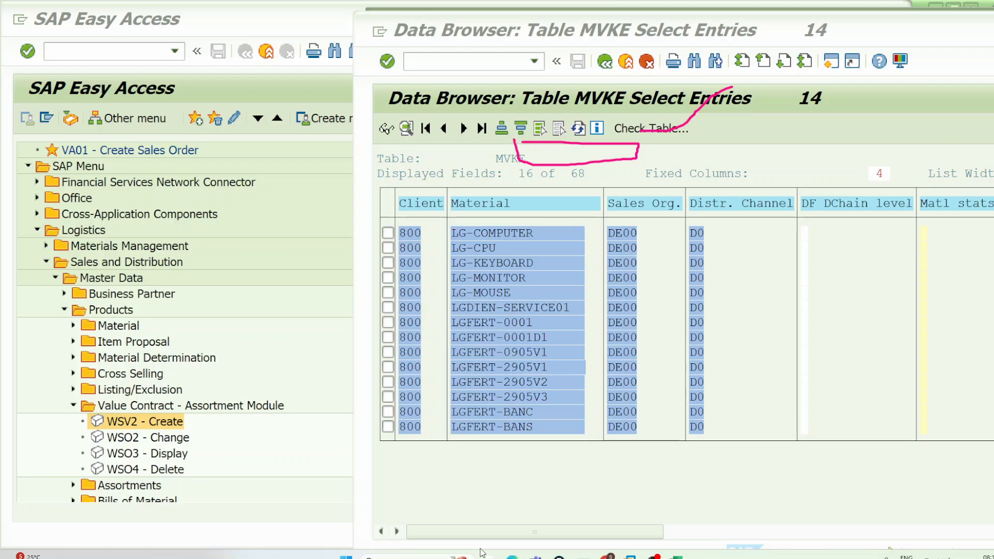
pyautogui.click(115, 50)
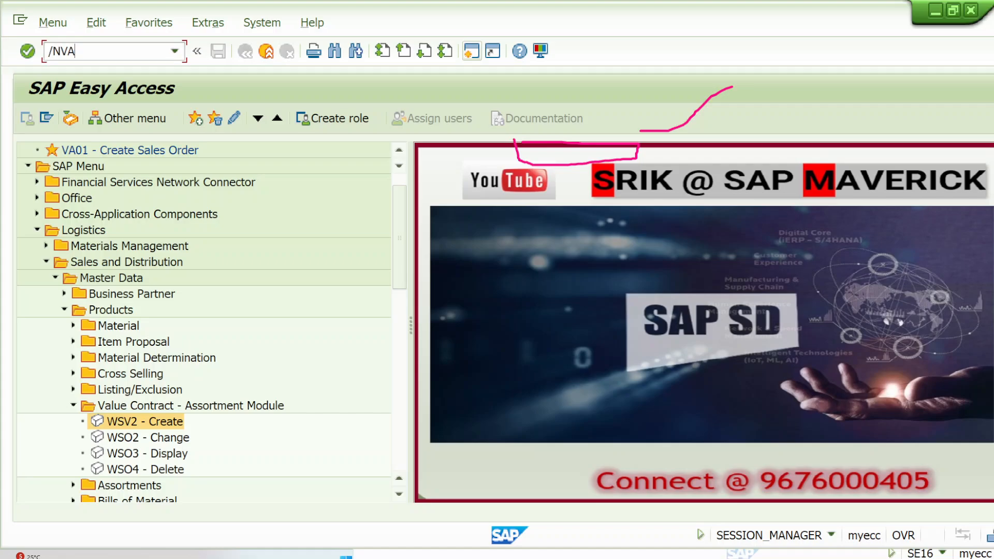
pyautogui.press('Return')
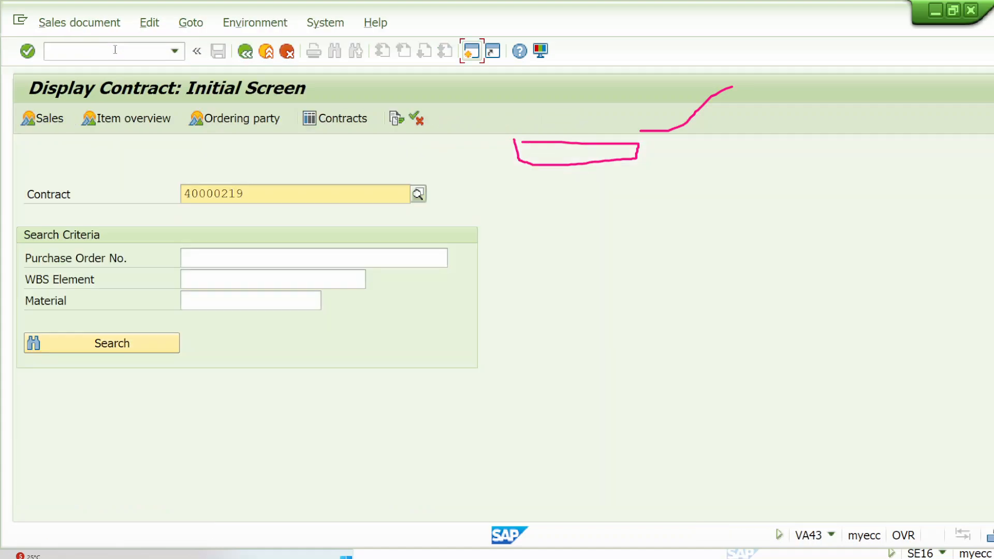
pyautogui.press('Return')
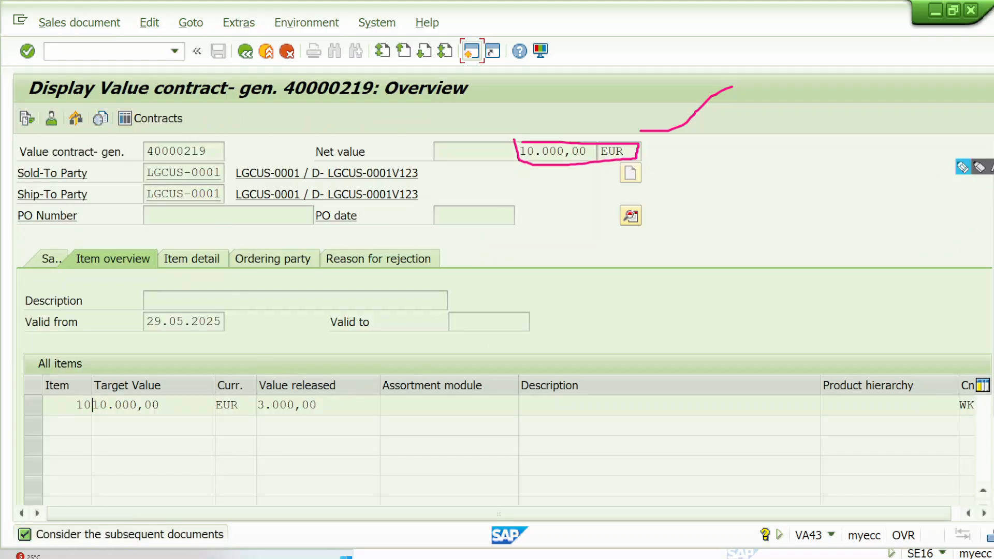
# Step: Outline the Value released and Target Value entries of contract item 10, and tick the Value released heading
pyautogui.click(971, 169)
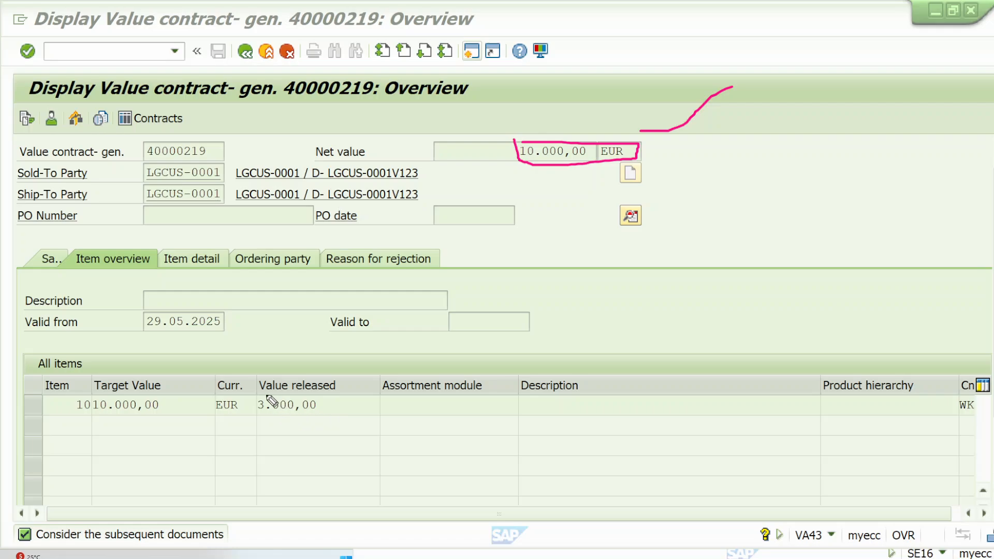
pyautogui.moveTo(253, 394)
pyautogui.mouseDown()
pyautogui.moveTo(328, 396)
pyautogui.moveTo(328, 413)
pyautogui.moveTo(255, 415)
pyautogui.moveTo(252, 395)
pyautogui.mouseUp()
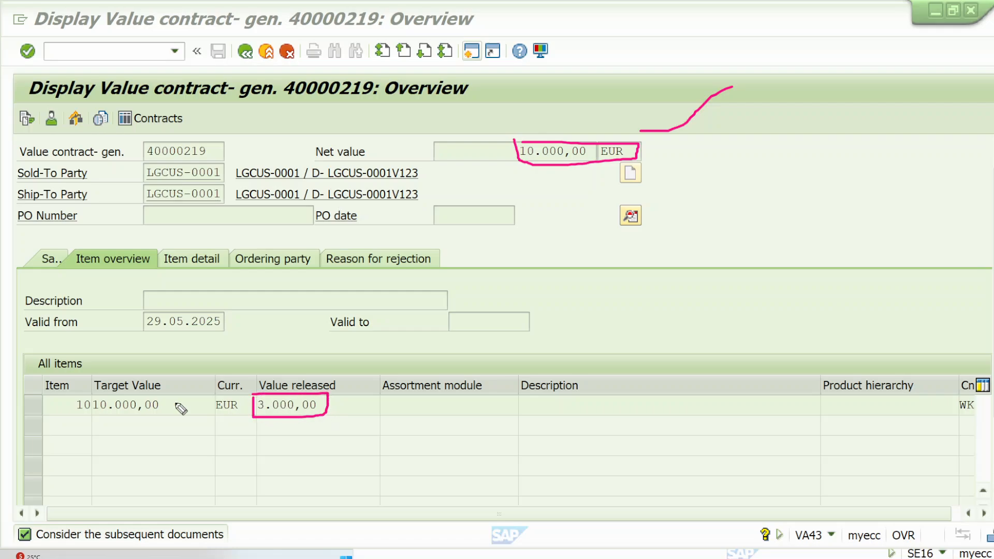
pyautogui.moveTo(90, 394)
pyautogui.mouseDown()
pyautogui.moveTo(150, 394)
pyautogui.moveTo(171, 415)
pyautogui.moveTo(98, 416)
pyautogui.moveTo(89, 395)
pyautogui.mouseUp()
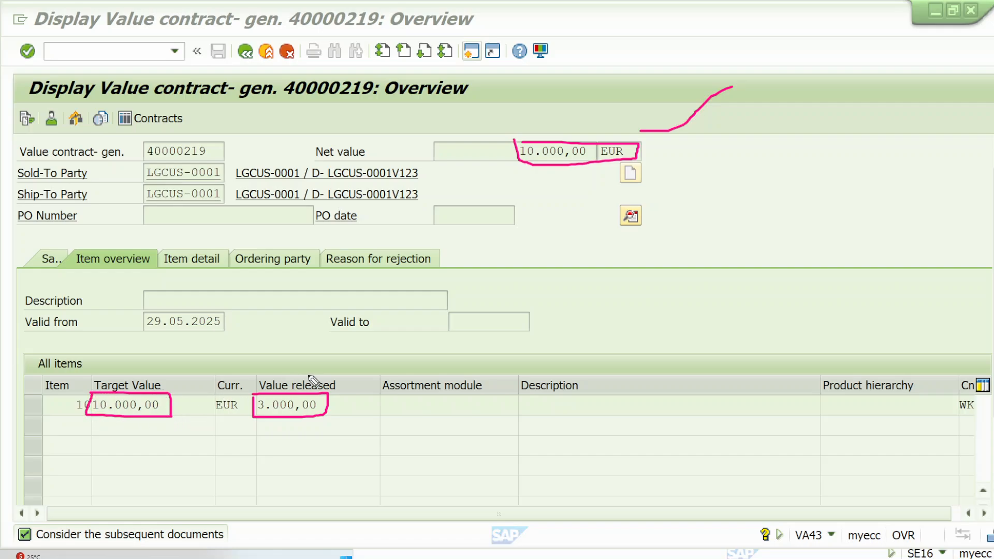
pyautogui.moveTo(314, 377); pyautogui.dragTo(366, 314)
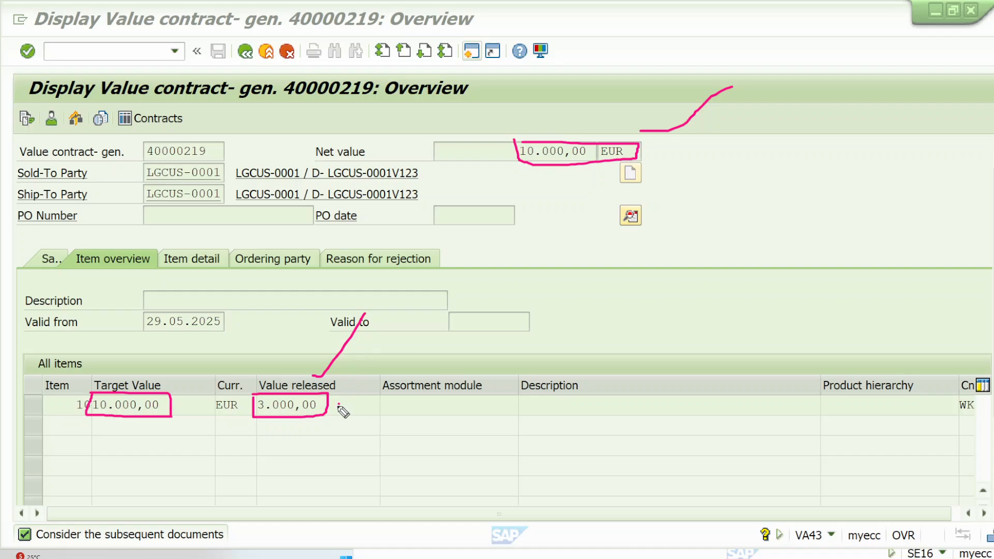
# Step: Draw a line from the released value to handwritten, bracketed V1 and V2, and write a circled 14 above them
pyautogui.moveTo(338, 405); pyautogui.dragTo(432, 363)
pyautogui.moveTo(460, 318)
pyautogui.mouseDown()
pyautogui.moveTo(492, 317)
pyautogui.moveTo(448, 351)
pyautogui.mouseUp()
pyautogui.moveTo(488, 337)
pyautogui.mouseDown()
pyautogui.moveTo(496, 350)
pyautogui.moveTo(500, 334)
pyautogui.moveTo(527, 337)
pyautogui.mouseUp()
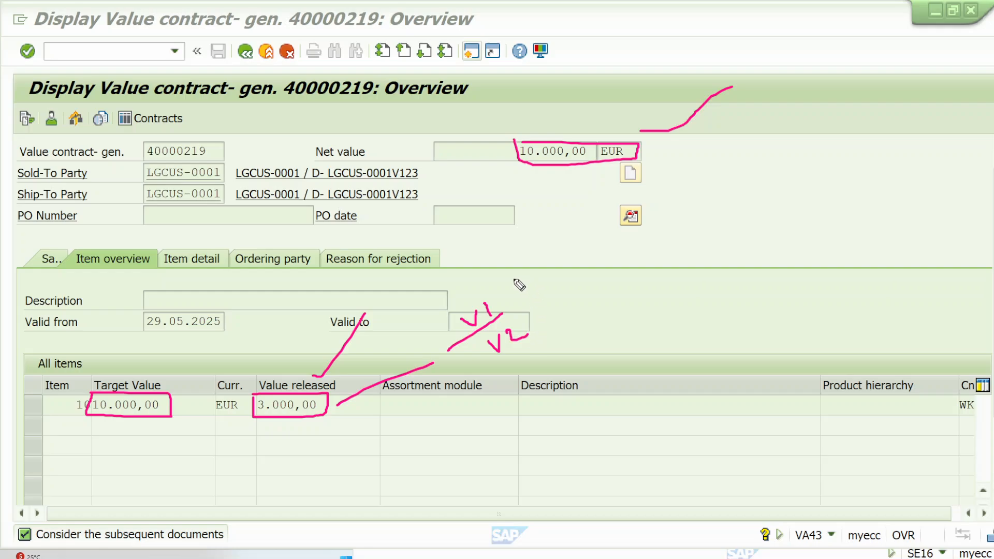
pyautogui.moveTo(509, 276)
pyautogui.mouseDown()
pyautogui.moveTo(543, 306)
pyautogui.moveTo(547, 354)
pyautogui.mouseUp()
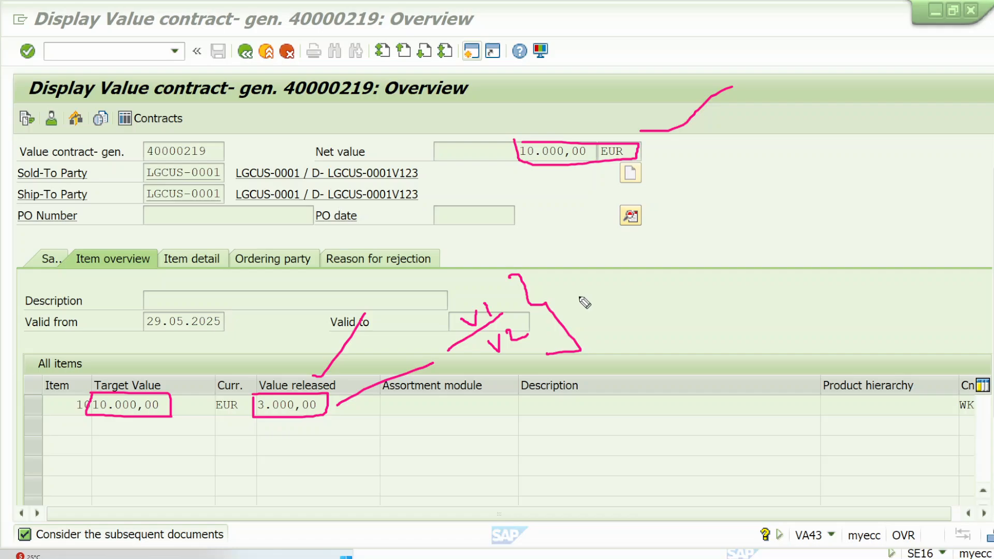
pyautogui.moveTo(448, 218)
pyautogui.mouseDown()
pyautogui.moveTo(450, 236)
pyautogui.moveTo(471, 239)
pyautogui.moveTo(442, 207)
pyautogui.moveTo(470, 239)
pyautogui.moveTo(455, 203)
pyautogui.mouseUp()
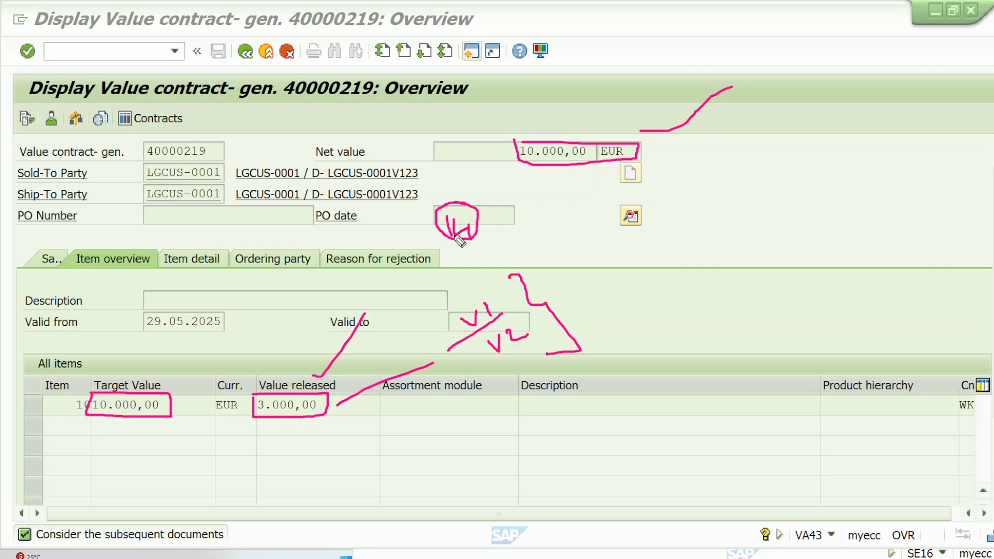
pyautogui.moveTo(458, 240)
pyautogui.mouseDown()
pyautogui.moveTo(474, 283)
pyautogui.moveTo(481, 263)
pyautogui.mouseUp()
# Step: Switch to the MVKE table, outline the entry count 14, and box LGFERT-2905V1 to V3 with an arrow across the table
pyautogui.click(508, 549)
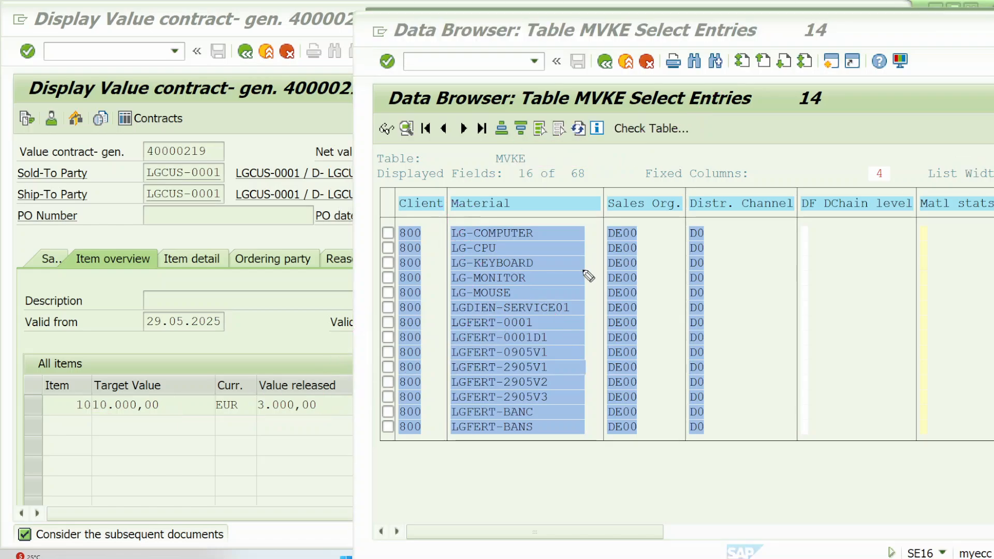
pyautogui.moveTo(816, 113)
pyautogui.mouseDown()
pyautogui.moveTo(833, 101)
pyautogui.moveTo(791, 93)
pyautogui.moveTo(793, 106)
pyautogui.mouseUp()
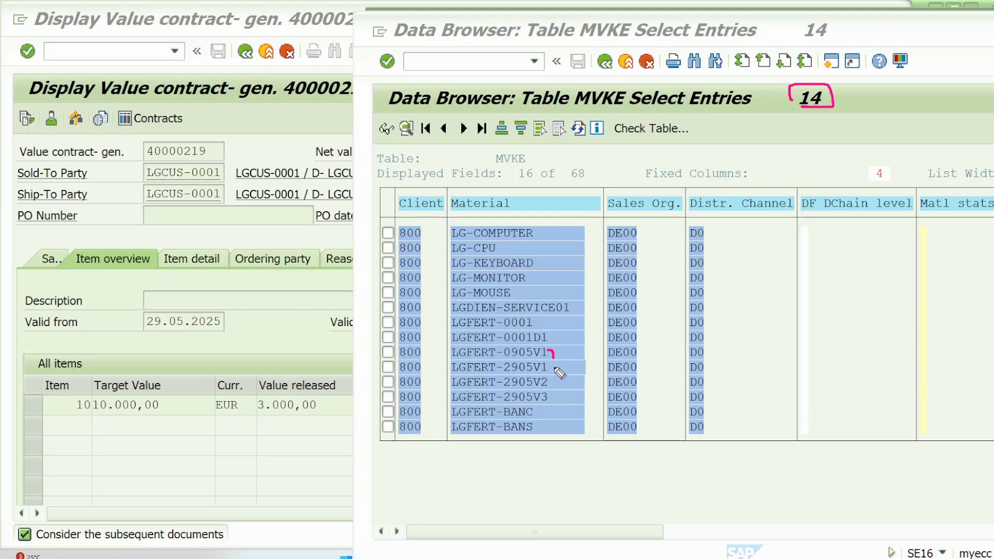
pyautogui.moveTo(452, 359)
pyautogui.mouseDown()
pyautogui.moveTo(564, 359)
pyautogui.moveTo(567, 397)
pyautogui.moveTo(455, 403)
pyautogui.moveTo(440, 372)
pyautogui.moveTo(458, 364)
pyautogui.mouseUp()
pyautogui.moveTo(568, 371)
pyautogui.mouseDown()
pyautogui.moveTo(829, 355)
pyautogui.moveTo(846, 366)
pyautogui.mouseUp()
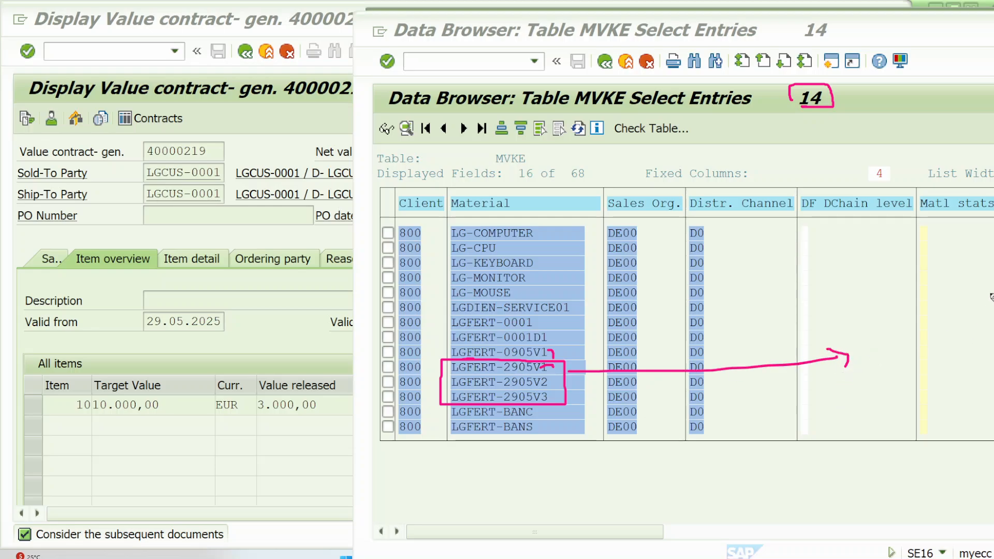
# Step: Clear the annotations, draw a new box around LGFERT-2905V1, V2 and V3, and add a tick beside it
pyautogui.press('Escape')
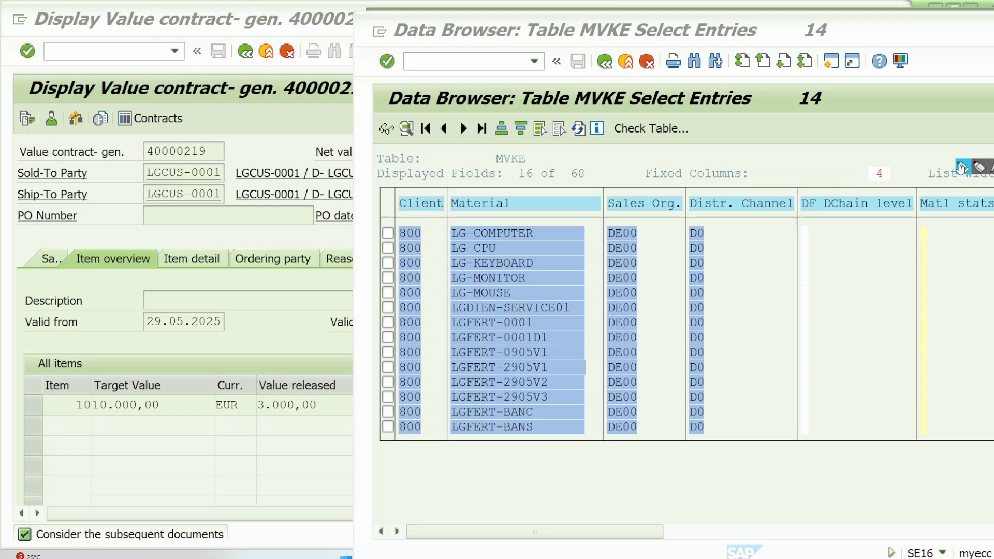
pyautogui.click(972, 169)
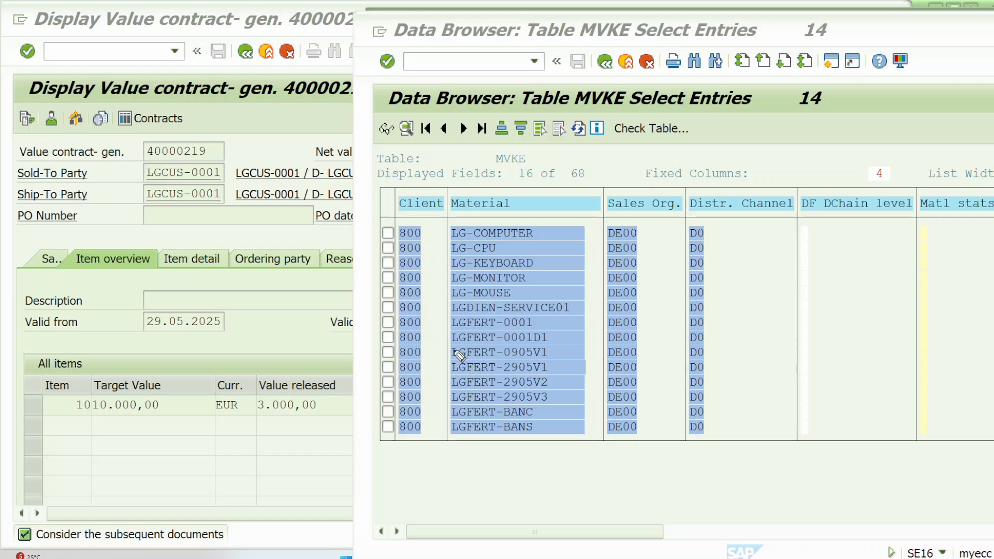
pyautogui.moveTo(449, 345)
pyautogui.mouseDown()
pyautogui.moveTo(466, 345)
pyautogui.moveTo(462, 361)
pyautogui.moveTo(562, 362)
pyautogui.moveTo(562, 411)
pyautogui.moveTo(441, 412)
pyautogui.moveTo(439, 365)
pyautogui.moveTo(457, 356)
pyautogui.mouseUp()
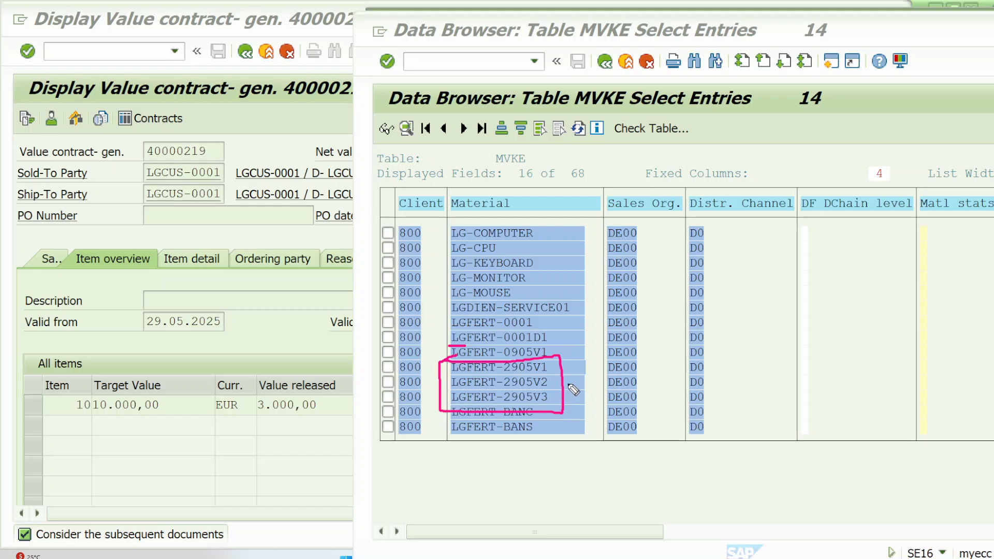
pyautogui.moveTo(568, 384); pyautogui.dragTo(596, 345)
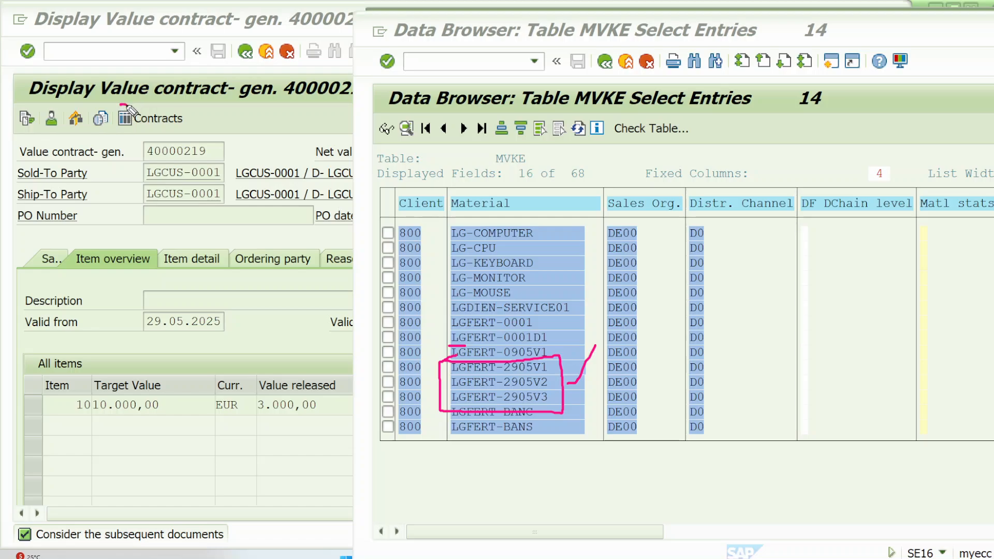
# Step: Underline Value contract in the contract title, circle the entry count 14, and bracket the whole material list with an arrow beside it
pyautogui.moveTo(121, 106); pyautogui.dragTo(201, 110)
pyautogui.moveTo(808, 85)
pyautogui.mouseDown()
pyautogui.moveTo(809, 111)
pyautogui.moveTo(821, 82)
pyautogui.moveTo(784, 92)
pyautogui.mouseUp()
pyautogui.moveTo(573, 219)
pyautogui.mouseDown()
pyautogui.moveTo(602, 274)
pyautogui.moveTo(588, 454)
pyautogui.mouseUp()
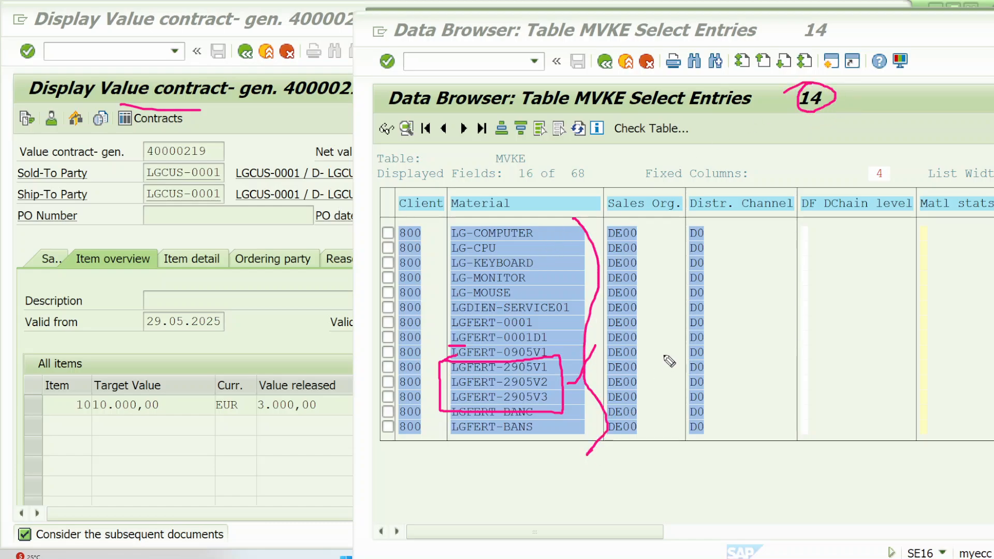
pyautogui.moveTo(663, 354)
pyautogui.mouseDown()
pyautogui.moveTo(792, 294)
pyautogui.moveTo(804, 339)
pyautogui.mouseUp()
# Step: Box the released value and the title words Value contract, and draw arrows from the LGFERT-2905 materials, one to a ticked box below the table
pyautogui.moveTo(258, 396)
pyautogui.mouseDown()
pyautogui.moveTo(323, 397)
pyautogui.moveTo(324, 415)
pyautogui.moveTo(261, 414)
pyautogui.moveTo(284, 399)
pyautogui.mouseUp()
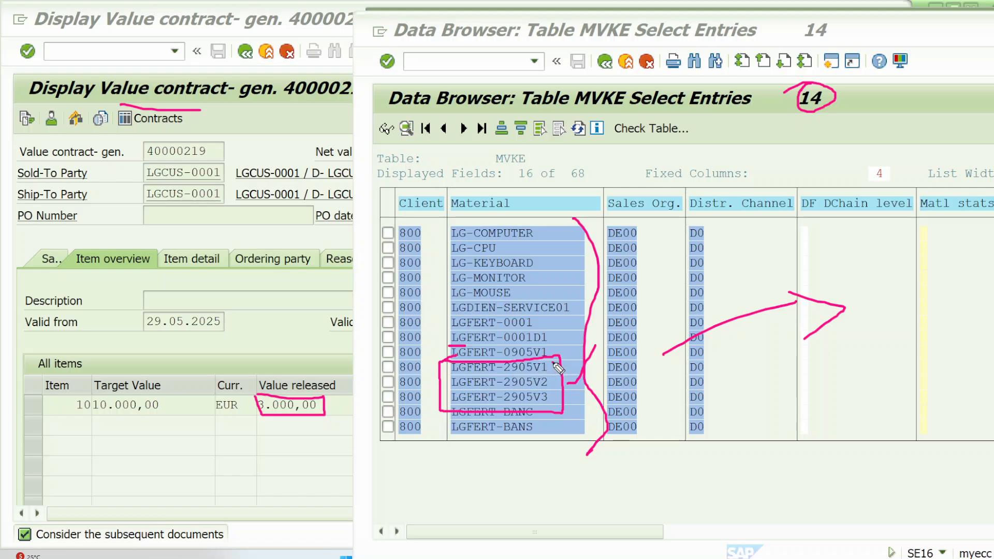
pyautogui.moveTo(556, 366)
pyautogui.mouseDown()
pyautogui.moveTo(553, 407)
pyautogui.moveTo(622, 388)
pyautogui.moveTo(808, 388)
pyautogui.moveTo(800, 401)
pyautogui.mouseUp()
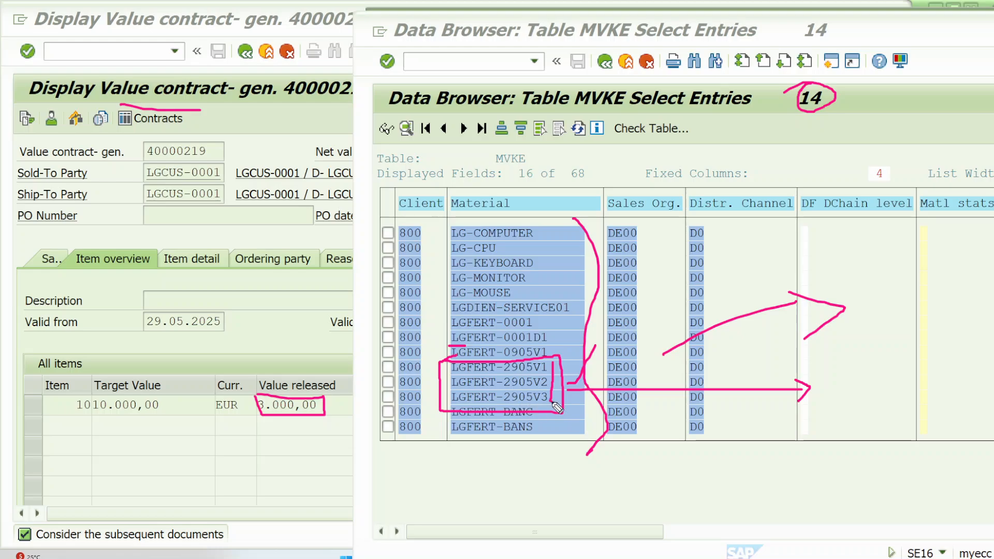
pyautogui.moveTo(557, 407); pyautogui.dragTo(590, 466)
pyautogui.moveTo(588, 484)
pyautogui.mouseDown()
pyautogui.moveTo(709, 518)
pyautogui.moveTo(666, 471)
pyautogui.moveTo(591, 476)
pyautogui.mouseUp()
pyautogui.moveTo(668, 477); pyautogui.dragTo(744, 442)
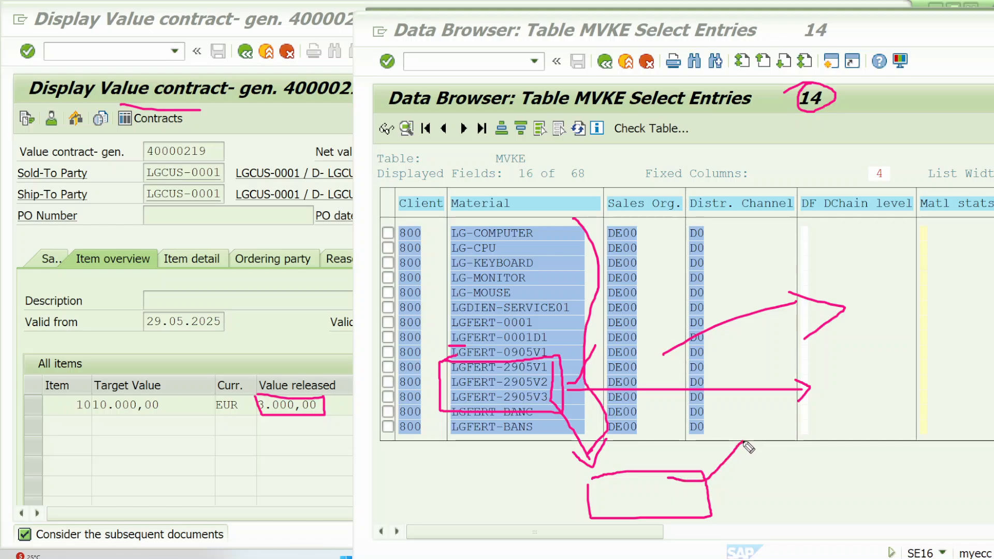
pyautogui.moveTo(93, 107)
pyautogui.mouseDown()
pyautogui.moveTo(86, 94)
pyautogui.moveTo(233, 69)
pyautogui.moveTo(233, 104)
pyautogui.moveTo(160, 107)
pyautogui.mouseUp()
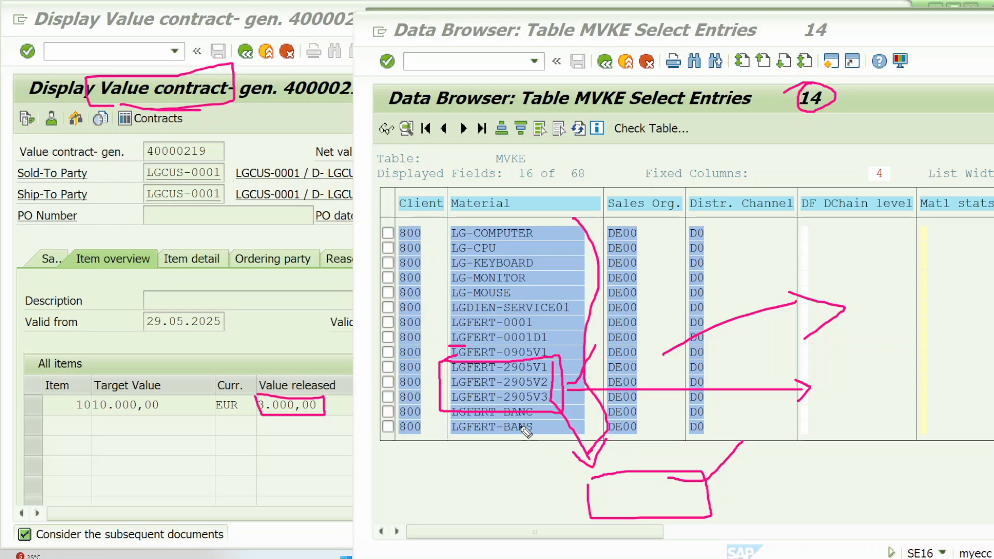
# Step: Select the contract item's Assortment module field, clear the annotations, and go back to the MVKE material list
pyautogui.click(635, 500)
pyautogui.click(339, 403)
pyautogui.click(409, 402)
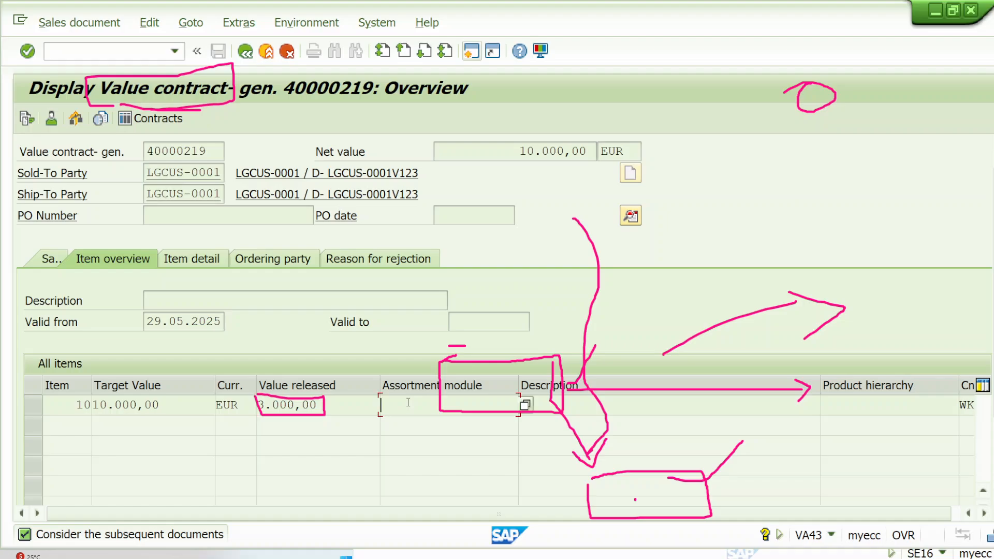
pyautogui.press('Escape')
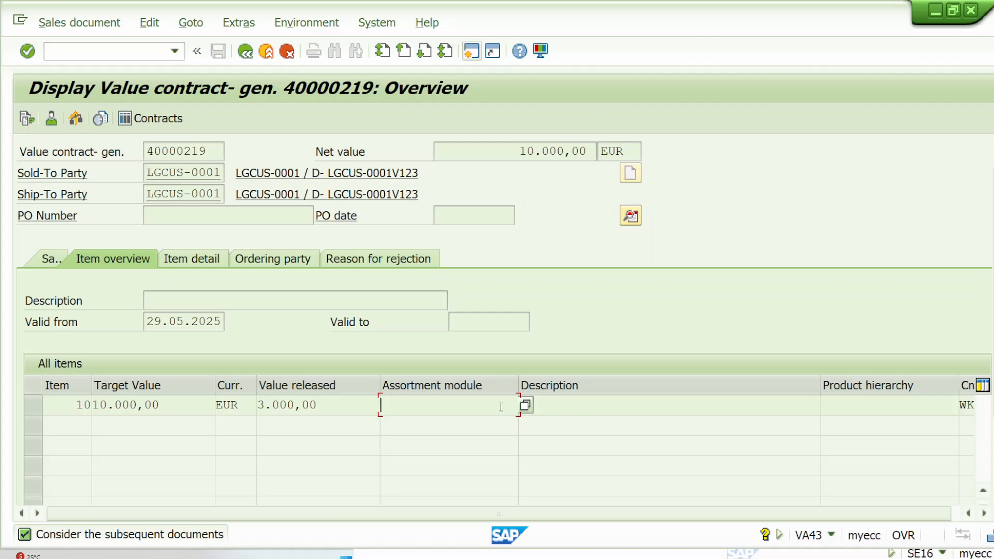
pyautogui.click(487, 553)
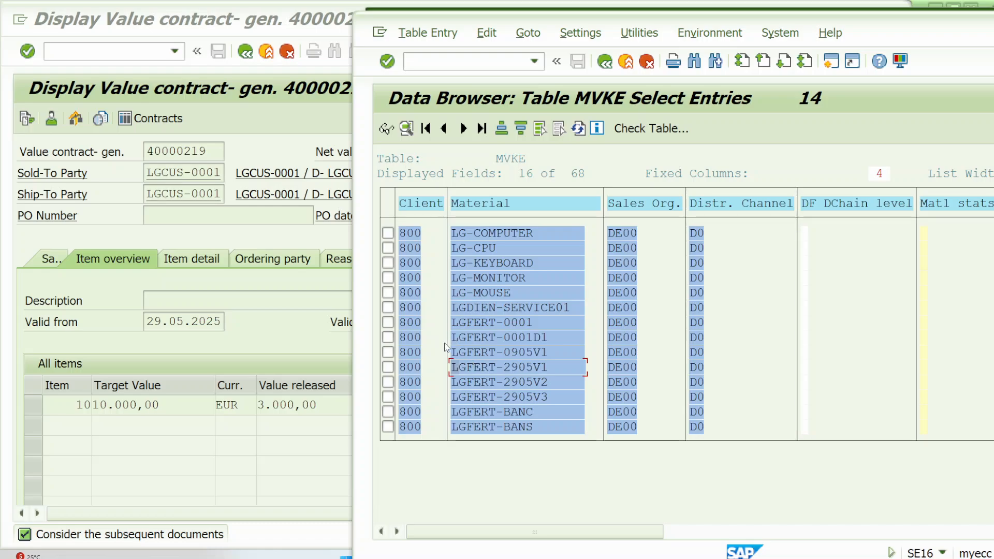
# Step: Select the LGFERT-2905 materials in the MVKE list, return to the value contract display, and open a new SAP Easy Access session
pyautogui.moveTo(452, 354); pyautogui.dragTo(549, 400)
pyautogui.click(546, 371)
pyautogui.click(330, 287)
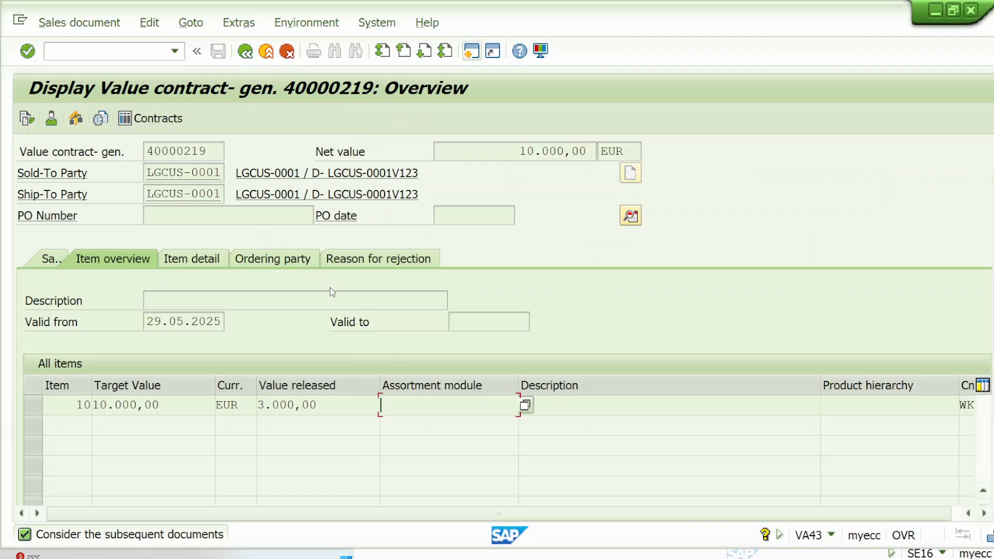
pyautogui.click(470, 52)
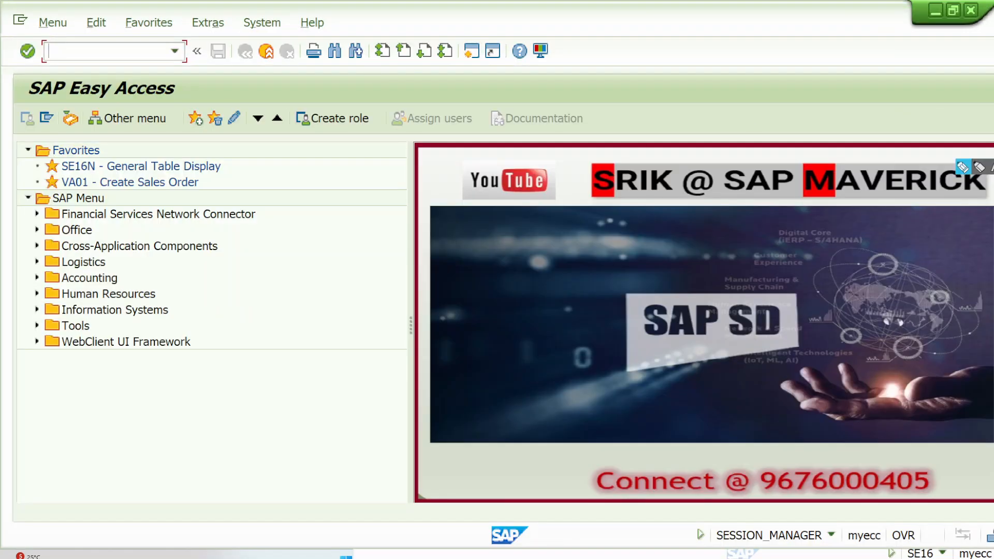
# Step: Box the SAP Easy Access title and bracket the menu tree with the pen, adding a tick beside each
pyautogui.click(964, 167)
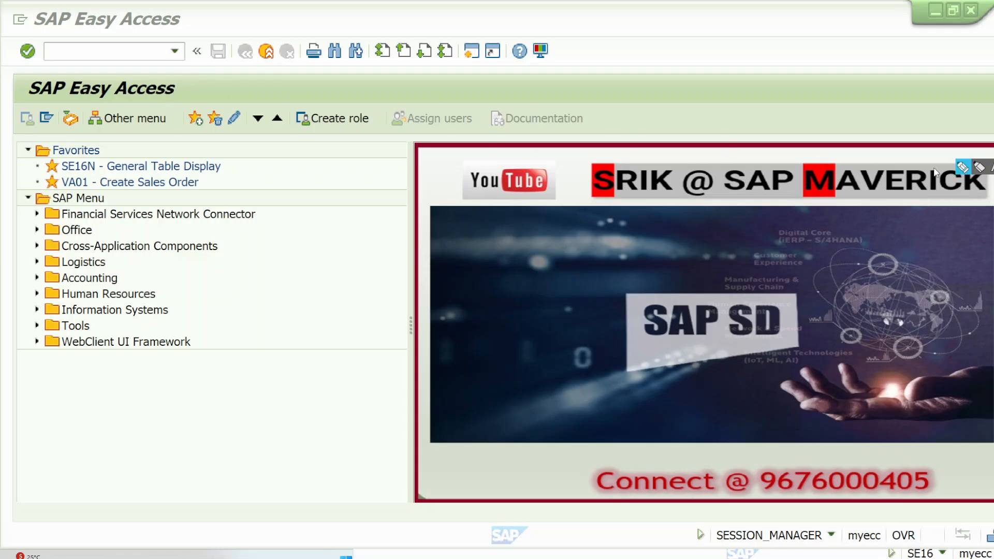
pyautogui.moveTo(202, 70)
pyautogui.mouseDown()
pyautogui.moveTo(30, 78)
pyautogui.moveTo(160, 115)
pyautogui.moveTo(210, 76)
pyautogui.moveTo(226, 91)
pyautogui.moveTo(324, 45)
pyautogui.mouseUp()
pyautogui.moveTo(252, 156)
pyautogui.mouseDown()
pyautogui.moveTo(285, 161)
pyautogui.moveTo(310, 380)
pyautogui.moveTo(270, 398)
pyautogui.mouseUp()
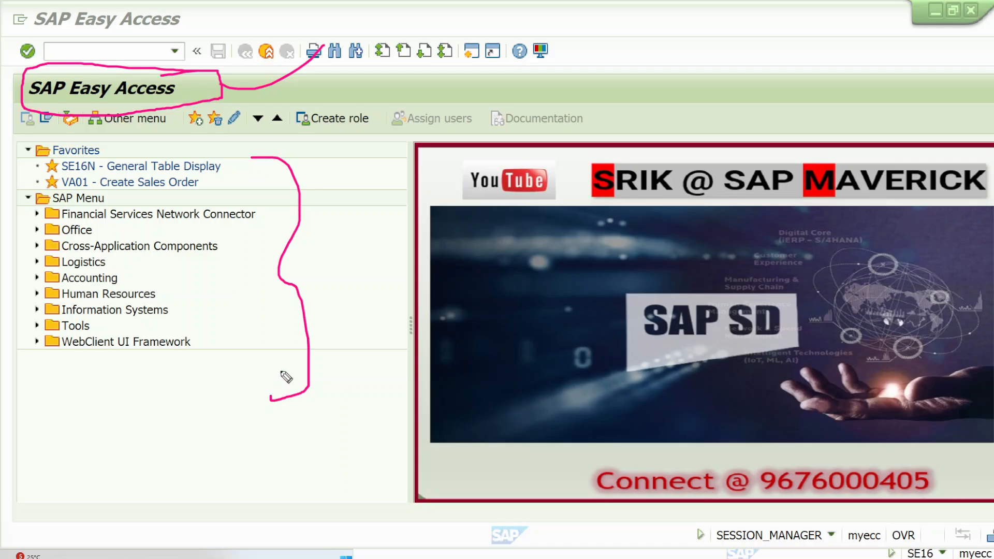
pyautogui.moveTo(318, 274)
pyautogui.mouseDown()
pyautogui.moveTo(387, 247)
pyautogui.moveTo(448, 166)
pyautogui.mouseUp()
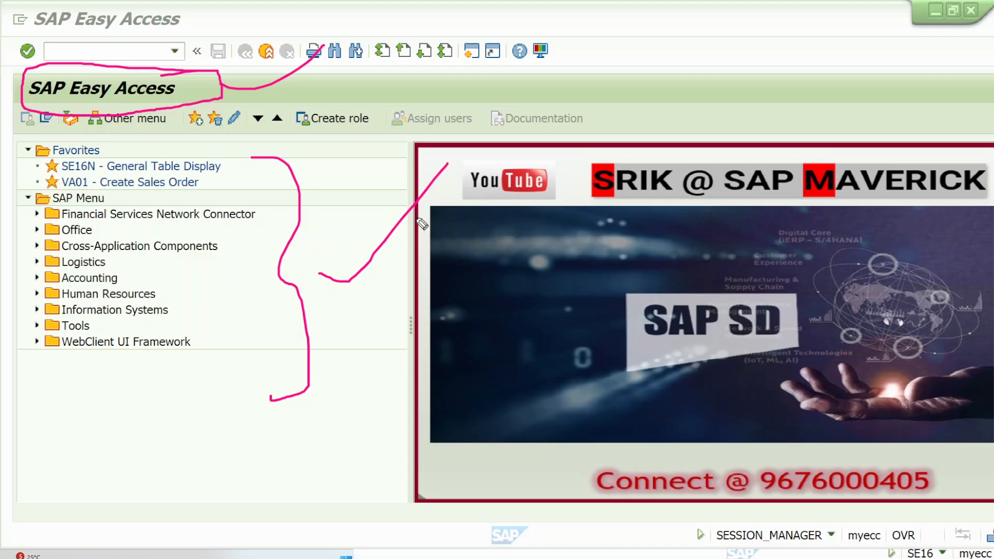
pyautogui.moveTo(318, 274); pyautogui.dragTo(318, 281)
# Step: Expand Logistics and Sales and Distribution in the SAP menu, and sketch an empty ticked box plus an underlined box containing V1, V2 and V3
pyautogui.click(37, 262)
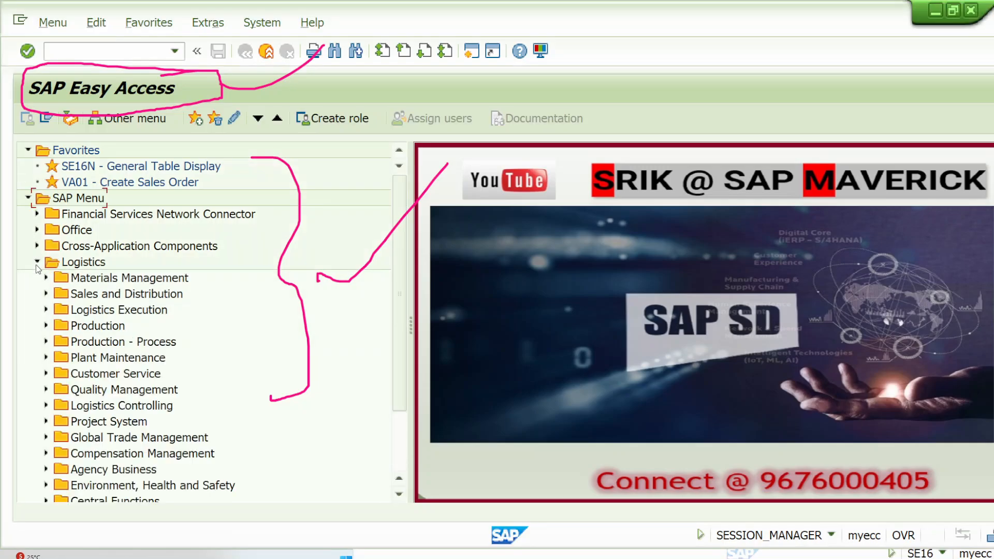
pyautogui.click(44, 293)
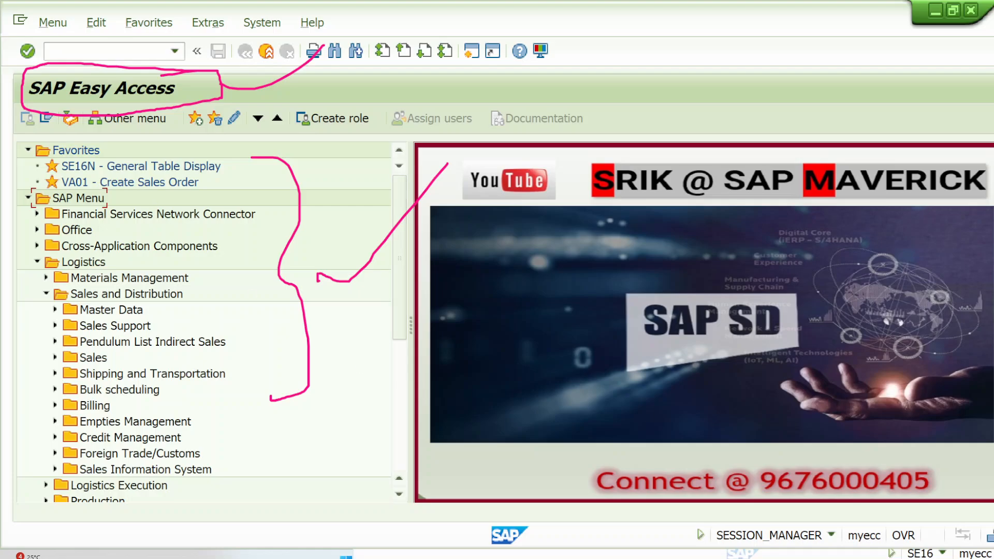
pyautogui.moveTo(707, 66)
pyautogui.mouseDown()
pyautogui.moveTo(711, 86)
pyautogui.moveTo(768, 69)
pyautogui.moveTo(707, 65)
pyautogui.mouseUp()
pyautogui.moveTo(794, 70); pyautogui.dragTo(875, 16)
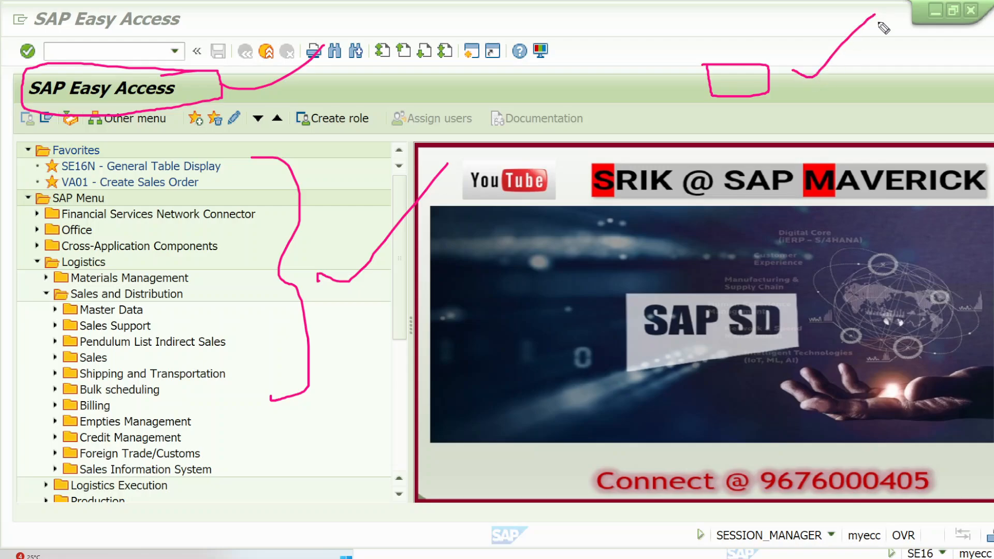
pyautogui.moveTo(869, 54)
pyautogui.mouseDown()
pyautogui.moveTo(976, 94)
pyautogui.moveTo(901, 48)
pyautogui.moveTo(867, 54)
pyautogui.moveTo(909, 83)
pyautogui.moveTo(899, 93)
pyautogui.moveTo(935, 95)
pyautogui.mouseUp()
pyautogui.moveTo(935, 76)
pyautogui.mouseDown()
pyautogui.moveTo(944, 81)
pyautogui.moveTo(962, 61)
pyautogui.moveTo(955, 78)
pyautogui.moveTo(895, 120)
pyautogui.mouseUp()
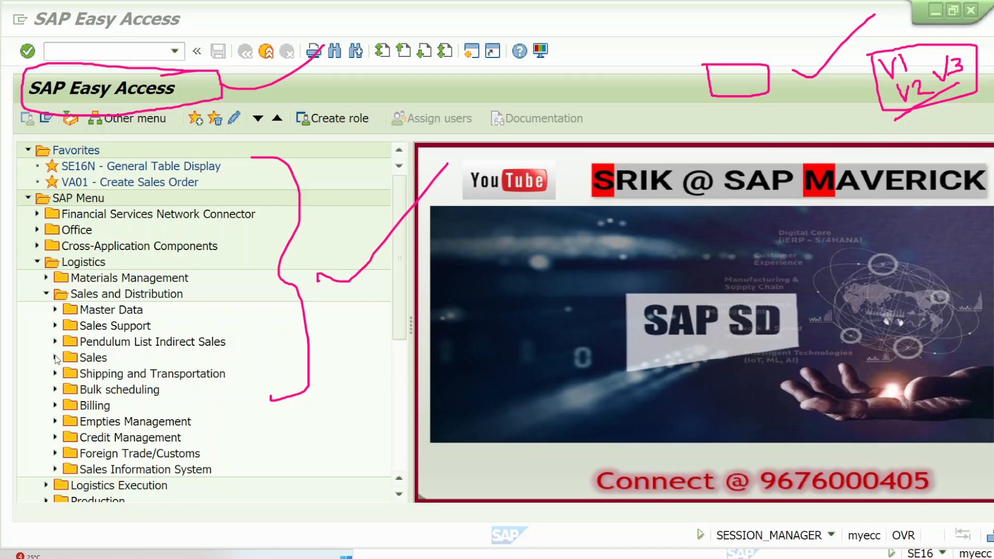
pyautogui.click(86, 264)
pyautogui.click(118, 296)
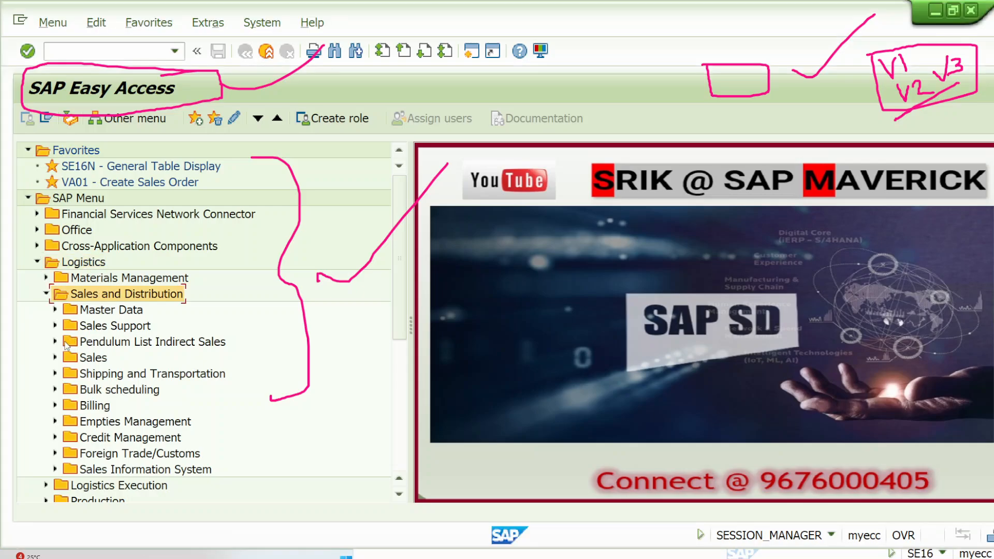
pyautogui.click(55, 358)
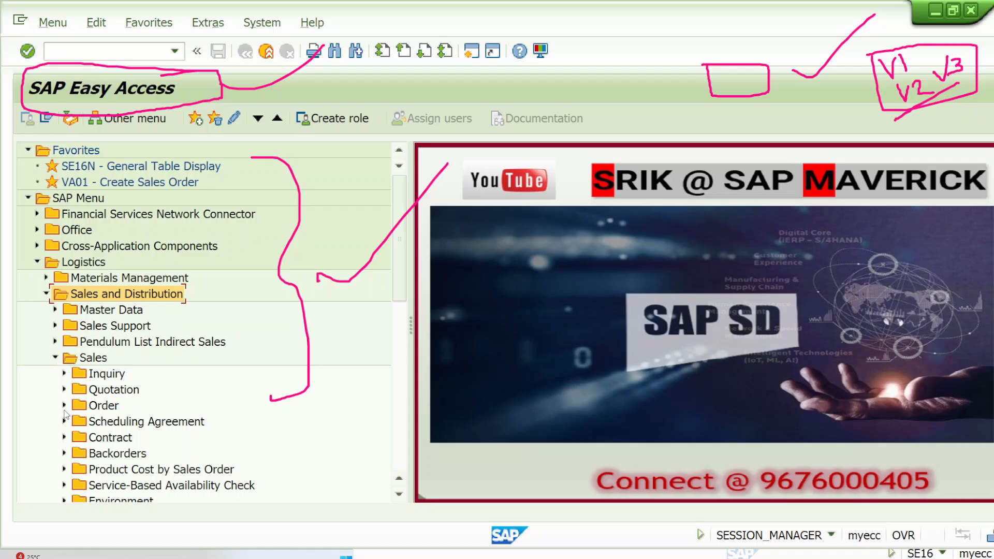
pyautogui.click(63, 437)
pyautogui.scroll(-1, 139, 394)
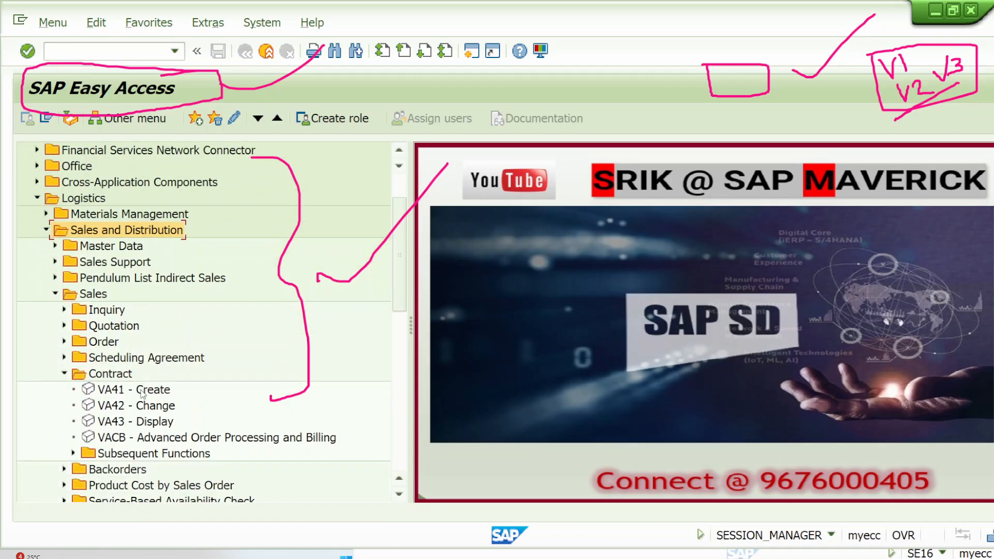
pyautogui.click(64, 374)
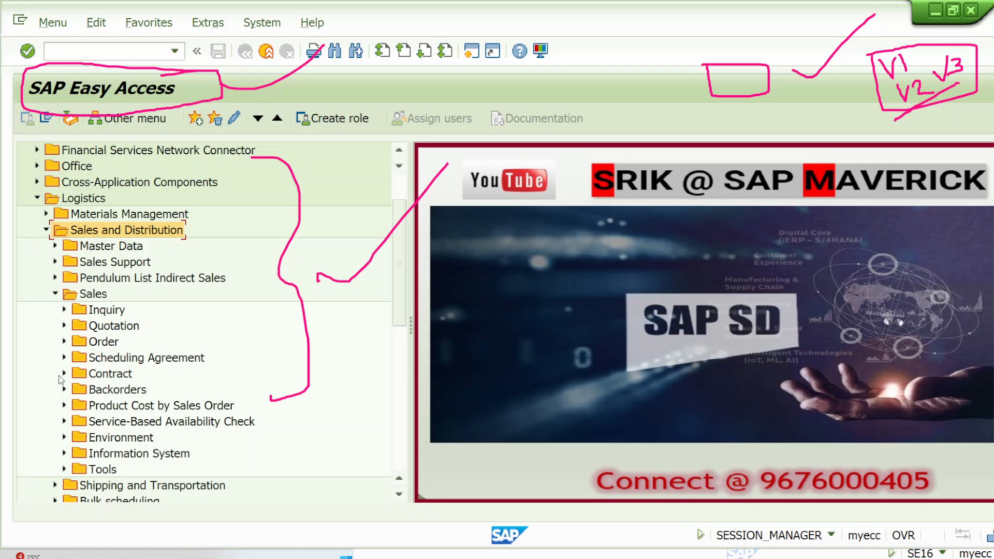
pyautogui.click(56, 294)
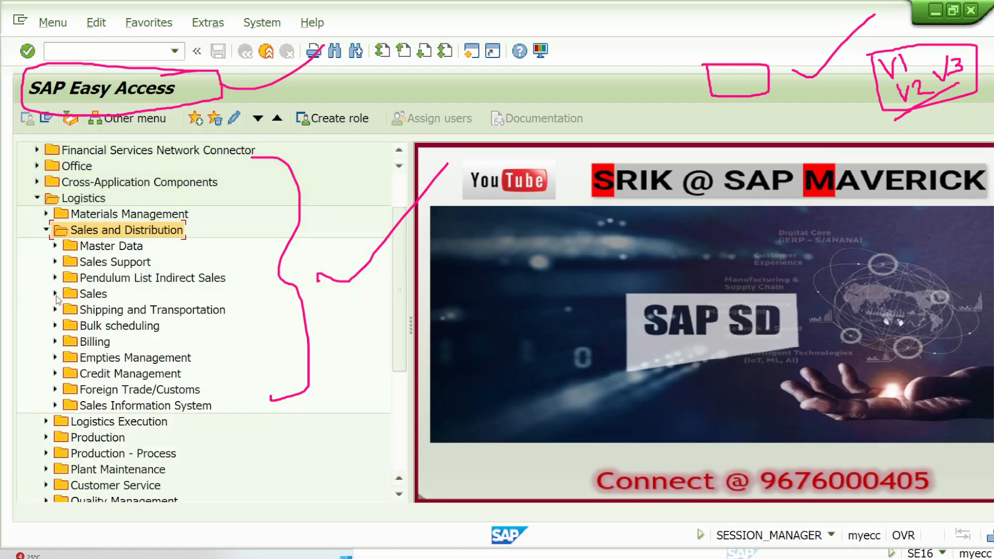
# Step: Expand Master Data, Products and Value Contract - Assortment Module under Sales and Distribution
pyautogui.click(55, 247)
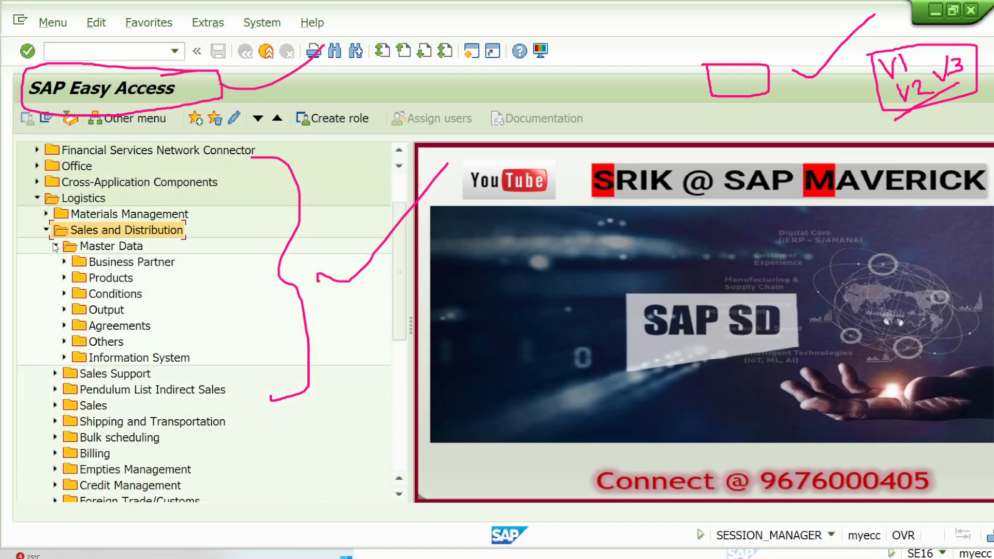
pyautogui.click(64, 278)
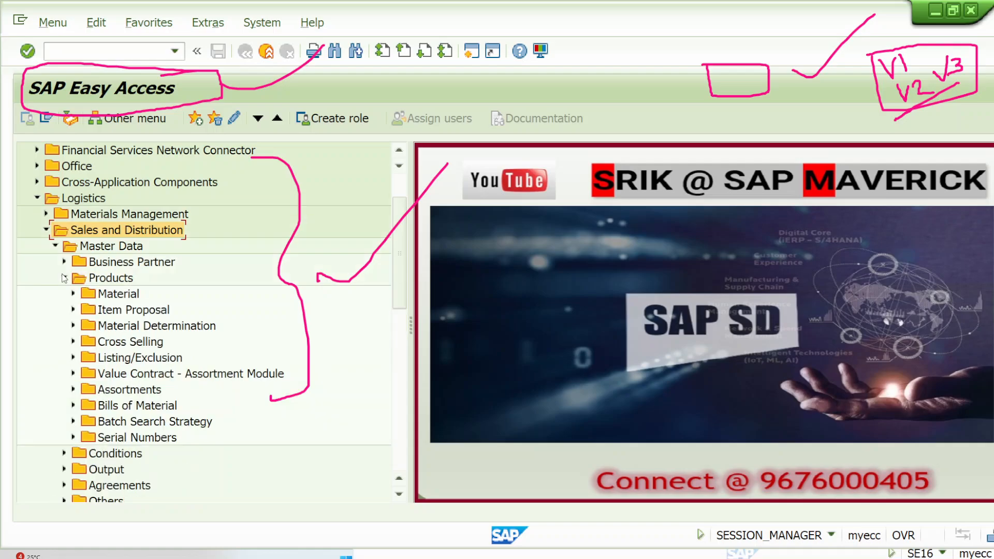
pyautogui.click(73, 374)
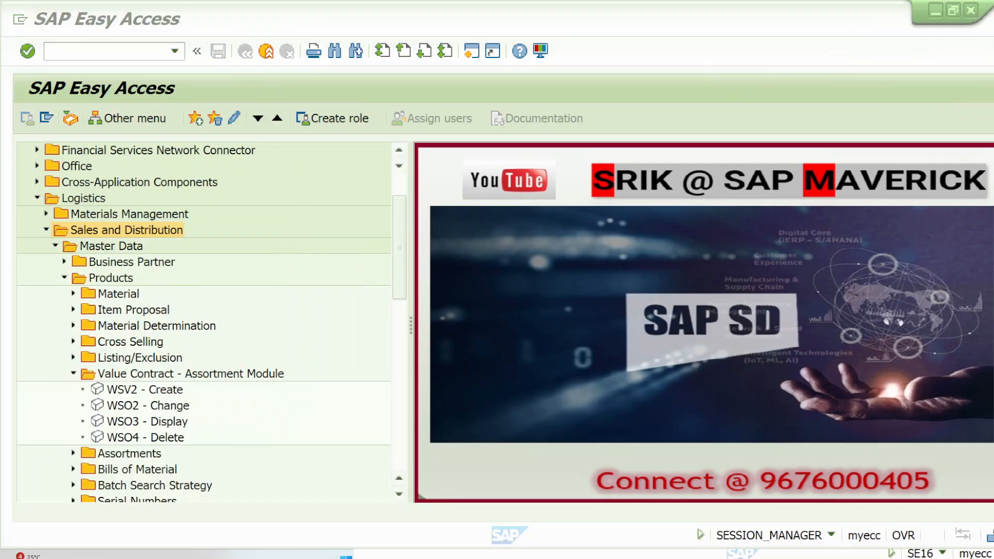
# Step: Box and tick the Value Contract - Assortment Module folder, circle Assortment Module, and draw an arrow from it to a ticked box
pyautogui.click(962, 170)
pyautogui.moveTo(66, 365)
pyautogui.mouseDown()
pyautogui.moveTo(311, 361)
pyautogui.moveTo(313, 386)
pyautogui.moveTo(83, 388)
pyautogui.moveTo(66, 367)
pyautogui.mouseUp()
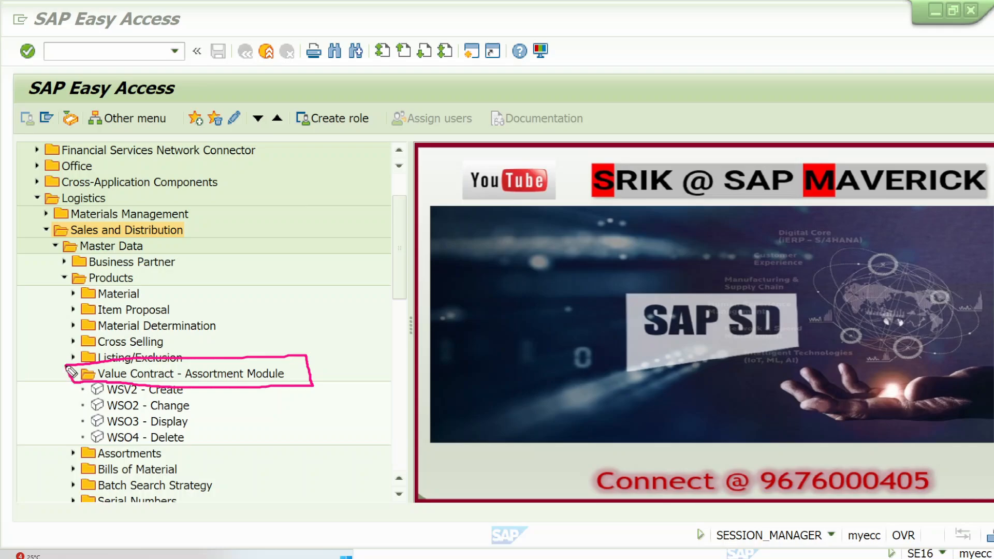
pyautogui.moveTo(155, 379); pyautogui.dragTo(192, 324)
pyautogui.moveTo(264, 352)
pyautogui.mouseDown()
pyautogui.moveTo(231, 350)
pyautogui.moveTo(178, 380)
pyautogui.moveTo(284, 390)
pyautogui.moveTo(267, 357)
pyautogui.moveTo(368, 290)
pyautogui.moveTo(365, 306)
pyautogui.mouseUp()
pyautogui.moveTo(384, 268)
pyautogui.mouseDown()
pyautogui.moveTo(454, 282)
pyautogui.moveTo(381, 255)
pyautogui.moveTo(403, 259)
pyautogui.moveTo(473, 189)
pyautogui.mouseUp()
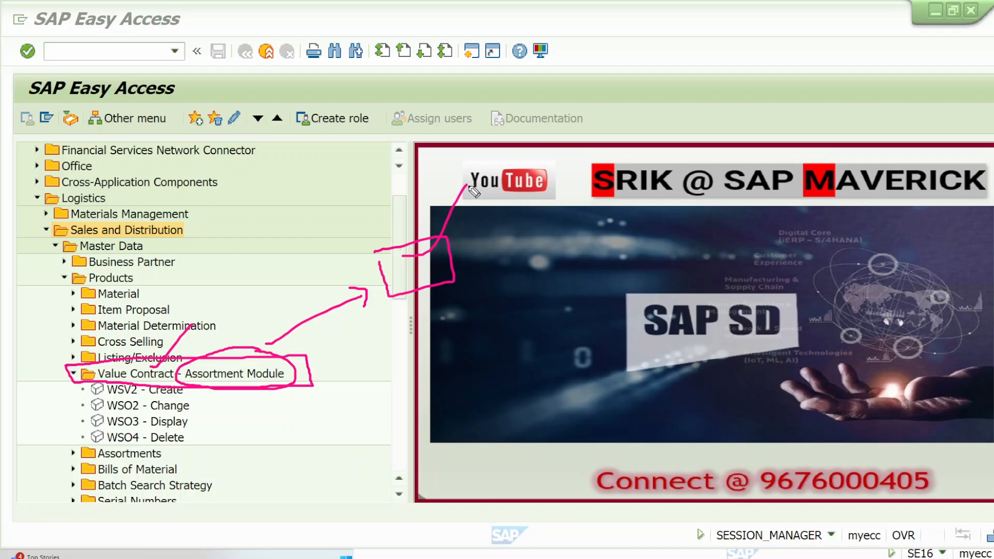
pyautogui.moveTo(428, 272)
pyautogui.mouseDown()
pyautogui.moveTo(399, 285)
pyautogui.moveTo(456, 276)
pyautogui.mouseUp()
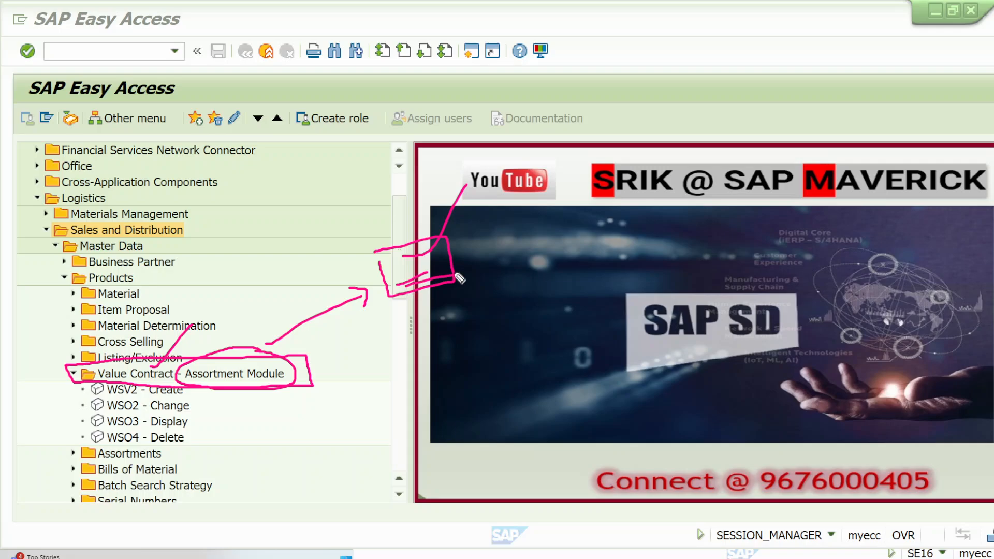
# Step: Start WSV2 - Create and go to the items of a new value contract module named LG30MAY-AM
pyautogui.doubleClick(162, 396)
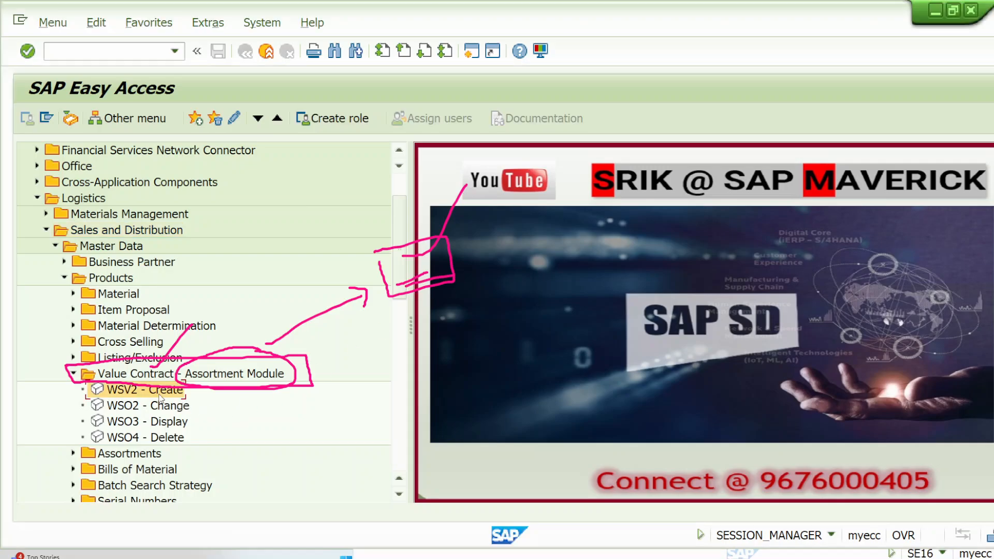
pyautogui.click(246, 51)
pyautogui.doubleClick(162, 397)
pyautogui.click(210, 218)
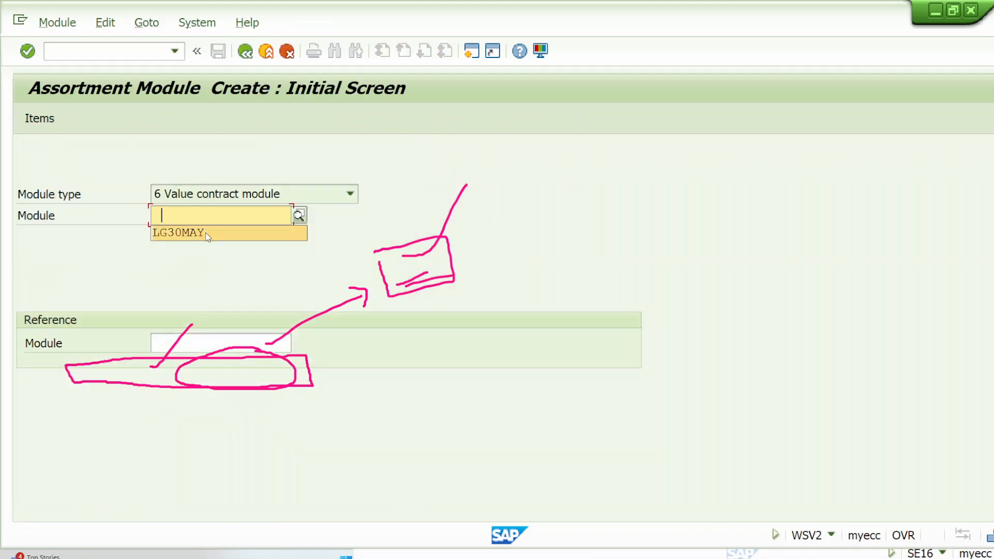
pyautogui.click(206, 233)
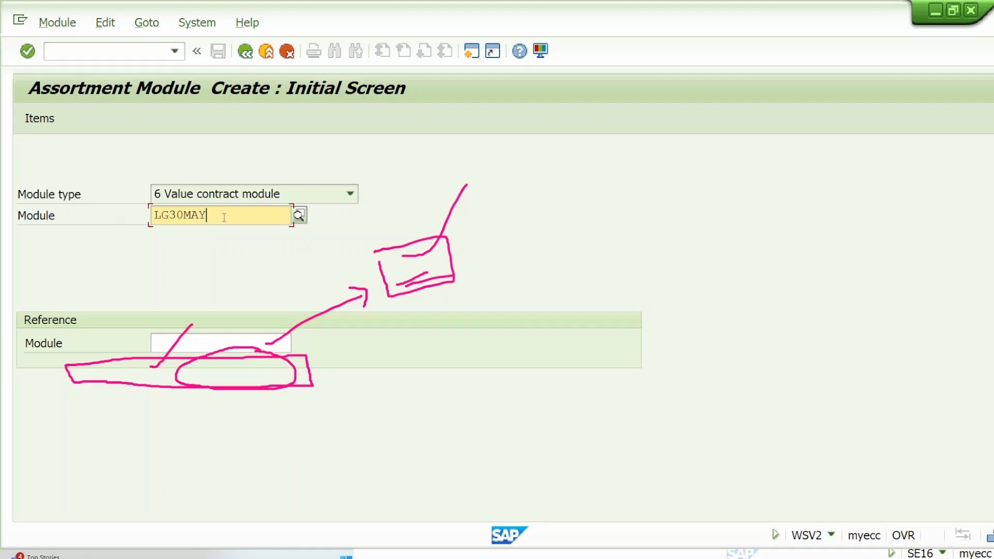
pyautogui.write('-AM')
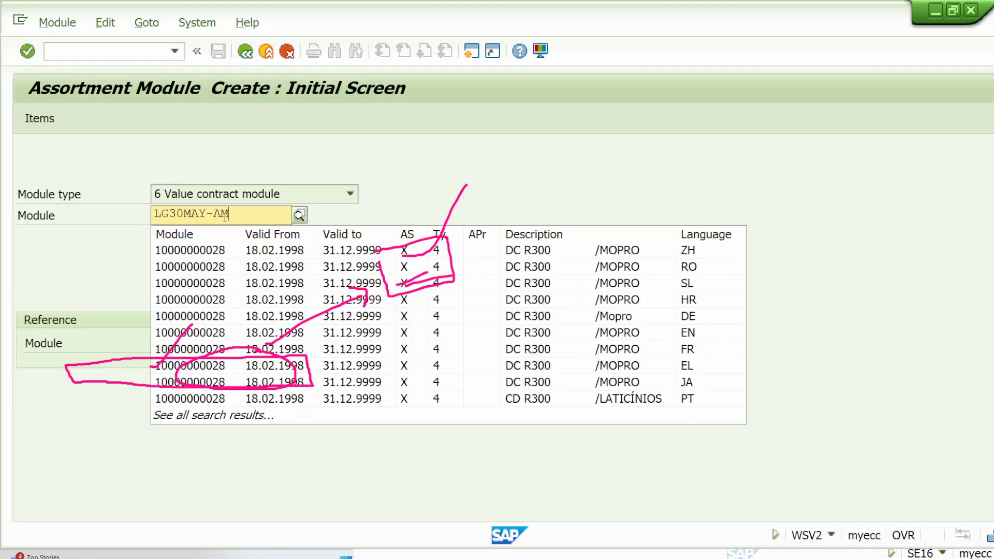
pyautogui.press('Return')
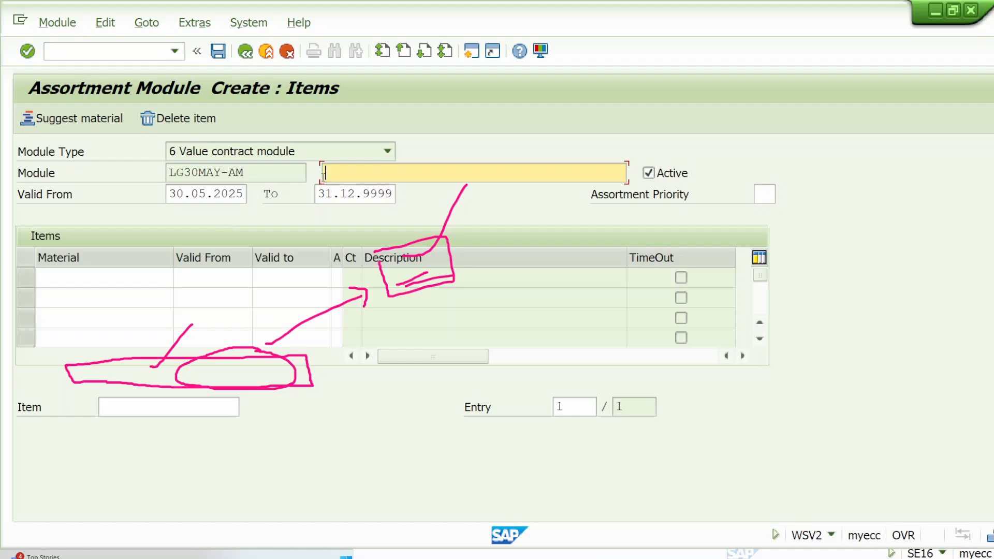
# Step: Copy the module name LG30MAY-AM into the module's description
pyautogui.moveTo(256, 168); pyautogui.dragTo(167, 172)
pyautogui.hotkey('ctrl', 'c')
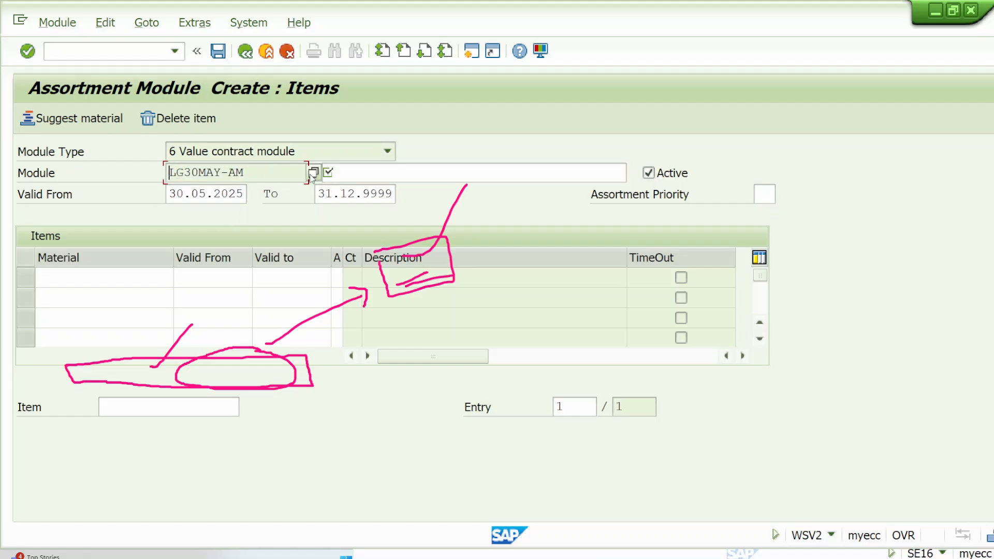
pyautogui.click(349, 168)
pyautogui.hotkey('ctrl', 'v')
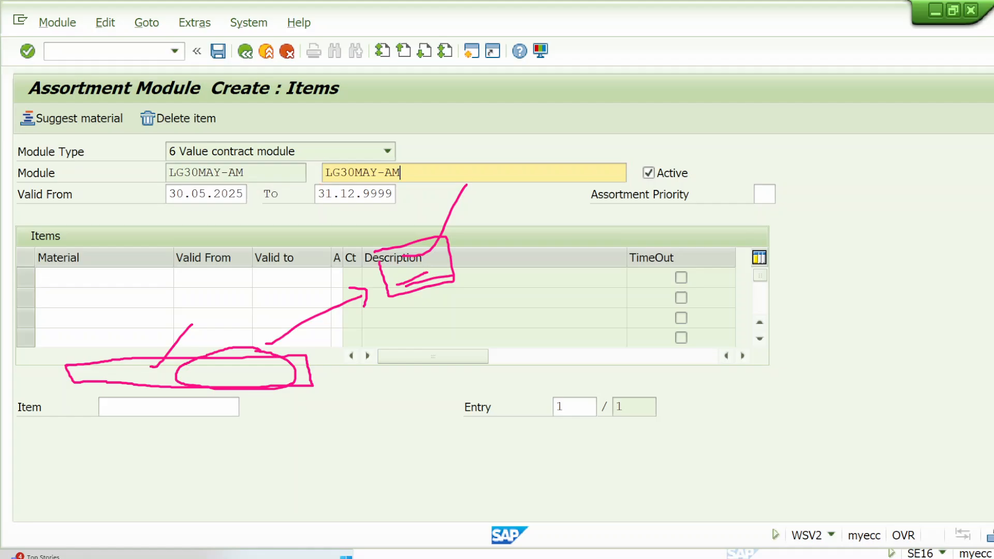
# Step: Clear the annotations, bracket the item rows, tick the module name, and box and tick the title words Assortment Module
pyautogui.click(958, 169)
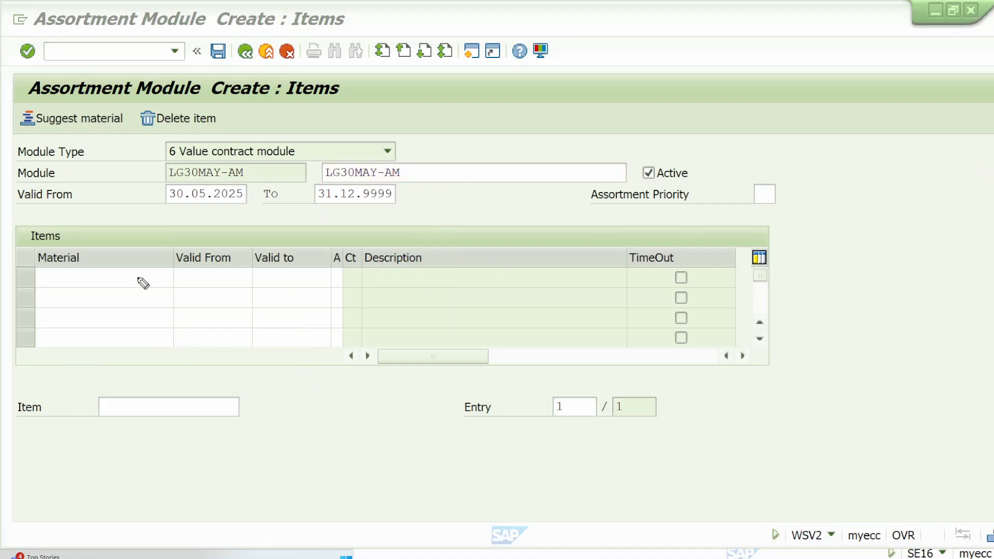
pyautogui.moveTo(26, 273)
pyautogui.mouseDown()
pyautogui.moveTo(24, 313)
pyautogui.moveTo(35, 333)
pyautogui.mouseUp()
pyautogui.moveTo(296, 177); pyautogui.dragTo(340, 145)
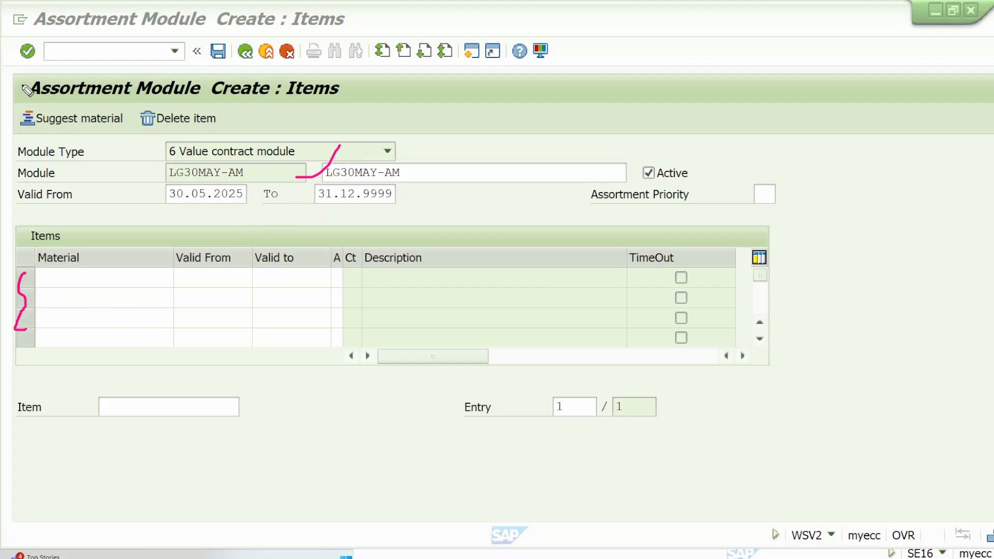
pyautogui.moveTo(23, 86)
pyautogui.mouseDown()
pyautogui.moveTo(30, 101)
pyautogui.moveTo(223, 99)
pyautogui.moveTo(205, 73)
pyautogui.moveTo(22, 71)
pyautogui.moveTo(21, 98)
pyautogui.mouseUp()
pyautogui.moveTo(201, 69); pyautogui.dragTo(254, 37)
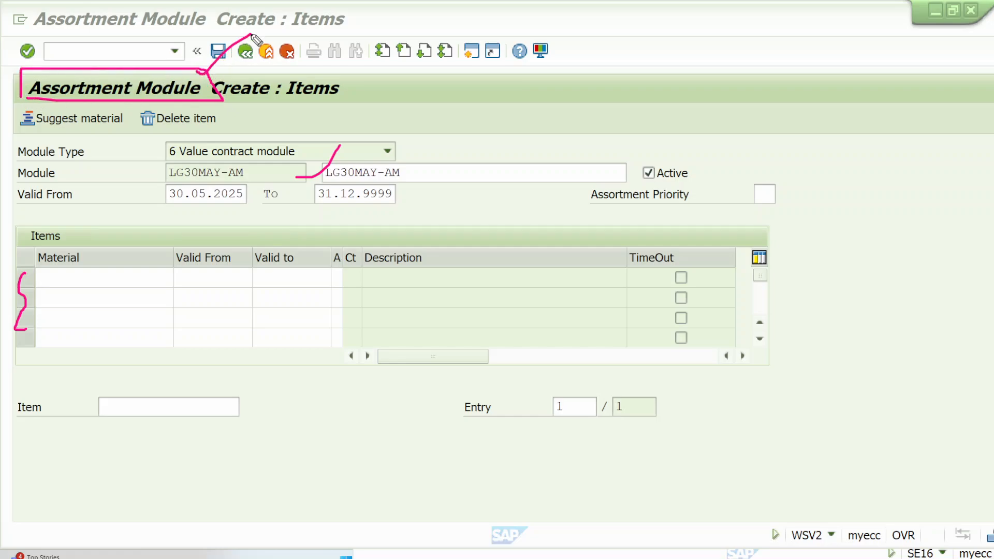
# Step: Draw a small box with a tick beside it above the module data, and mark the first three Material rows with dots
pyautogui.moveTo(593, 59)
pyautogui.mouseDown()
pyautogui.moveTo(611, 92)
pyautogui.moveTo(643, 83)
pyautogui.moveTo(593, 60)
pyautogui.mouseUp()
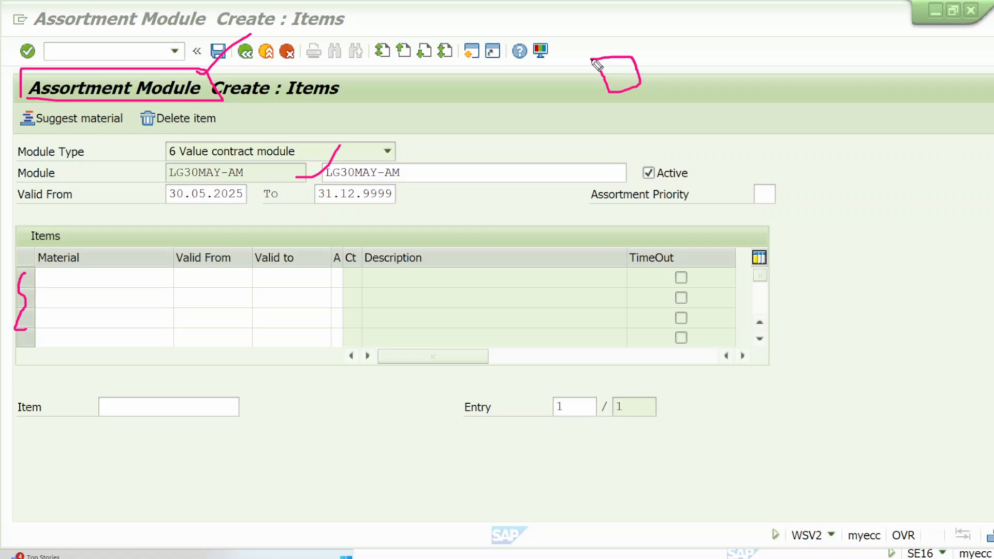
pyautogui.moveTo(655, 61)
pyautogui.mouseDown()
pyautogui.moveTo(663, 68)
pyautogui.moveTo(707, 23)
pyautogui.mouseUp()
pyautogui.click(159, 272)
pyautogui.click(161, 296)
pyautogui.click(164, 319)
# Step: Copy materials LGFERT-2905V1, LGFERT-2905V2 and LGFERT-2905V3 from the MVKE table entries into the assortment module's first three Material rows
pyautogui.click(480, 553)
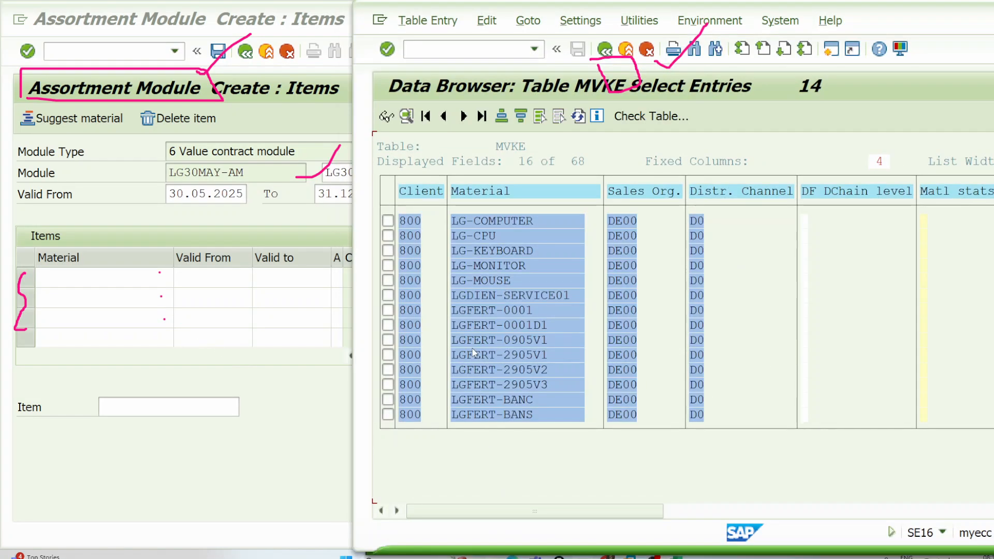
pyautogui.moveTo(453, 356); pyautogui.dragTo(552, 369)
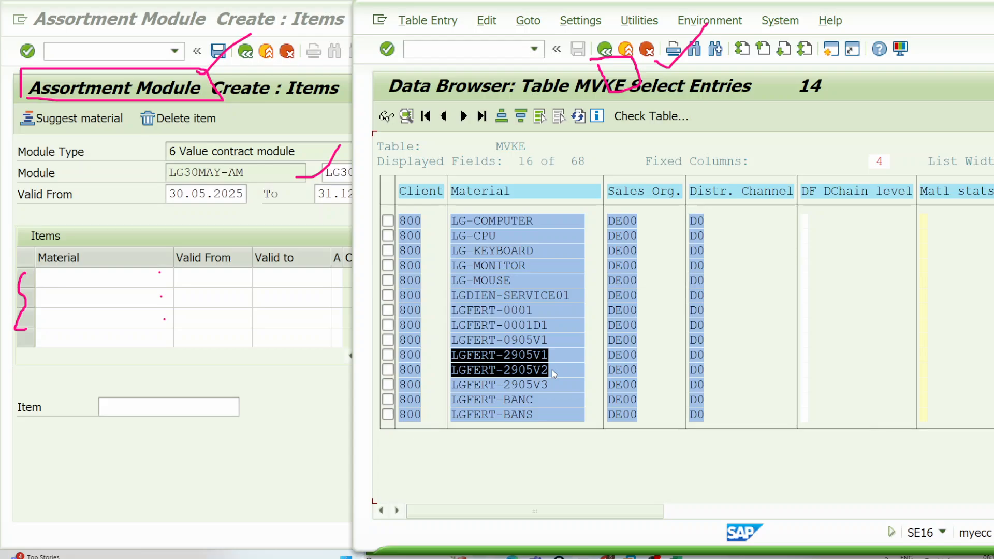
pyautogui.moveTo(552, 370); pyautogui.dragTo(555, 385)
pyautogui.hotkey('ctrl', 'c')
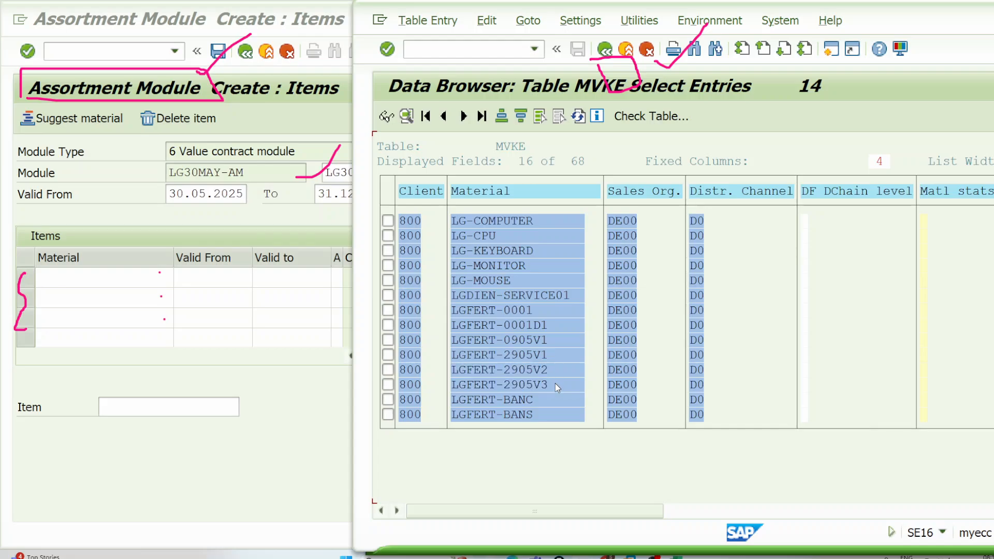
pyautogui.click(106, 283)
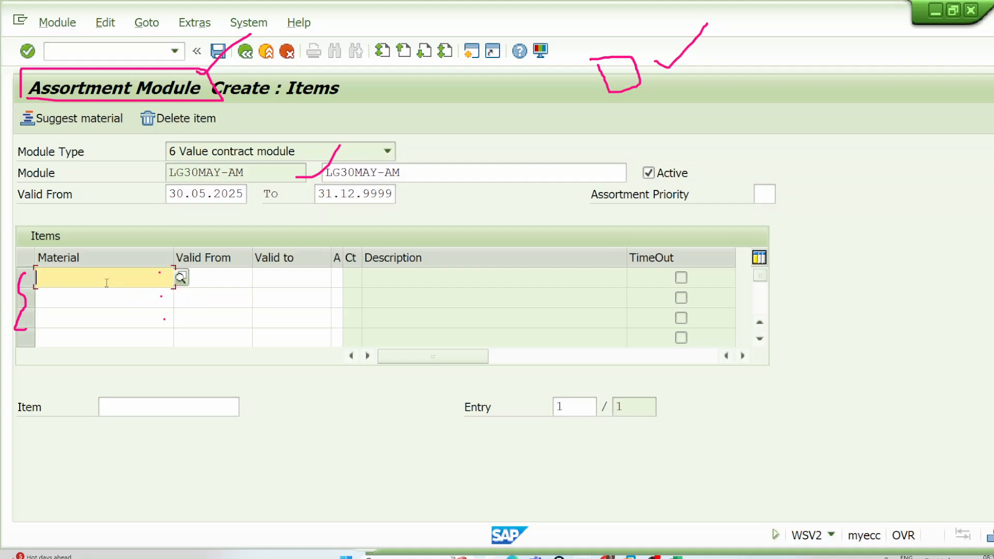
pyautogui.hotkey('alt', 'Tab')
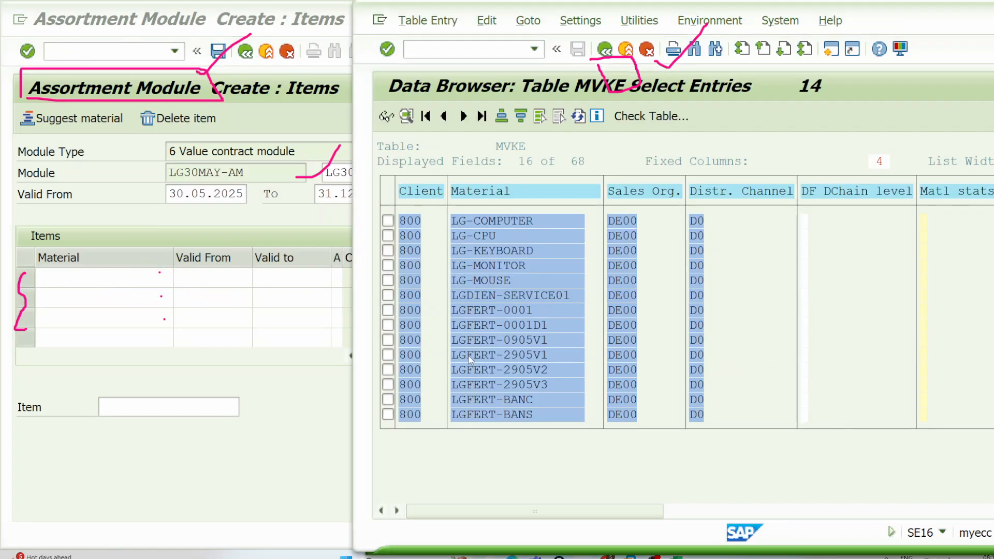
pyautogui.moveTo(453, 355); pyautogui.dragTo(545, 397)
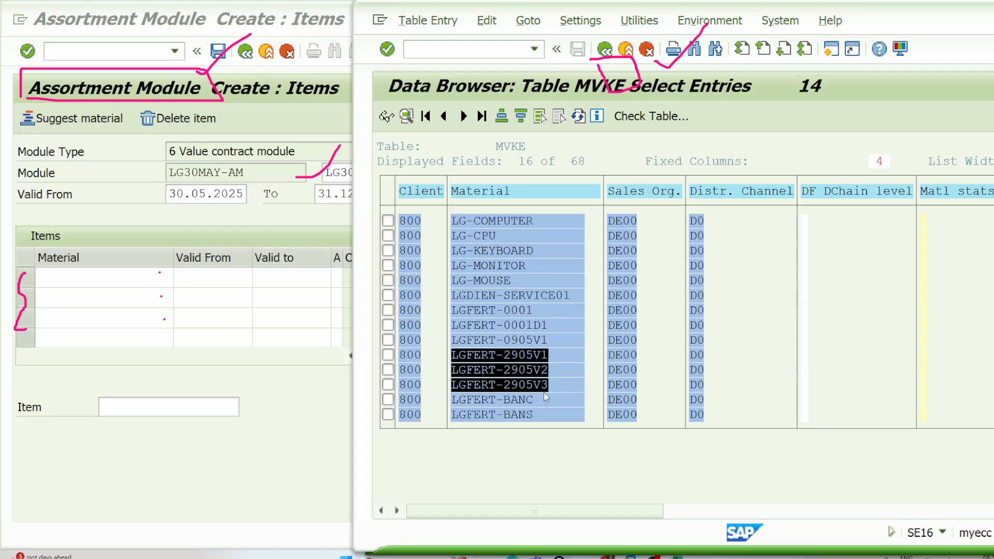
pyautogui.hotkey('ctrl', 'c')
pyautogui.click(106, 278)
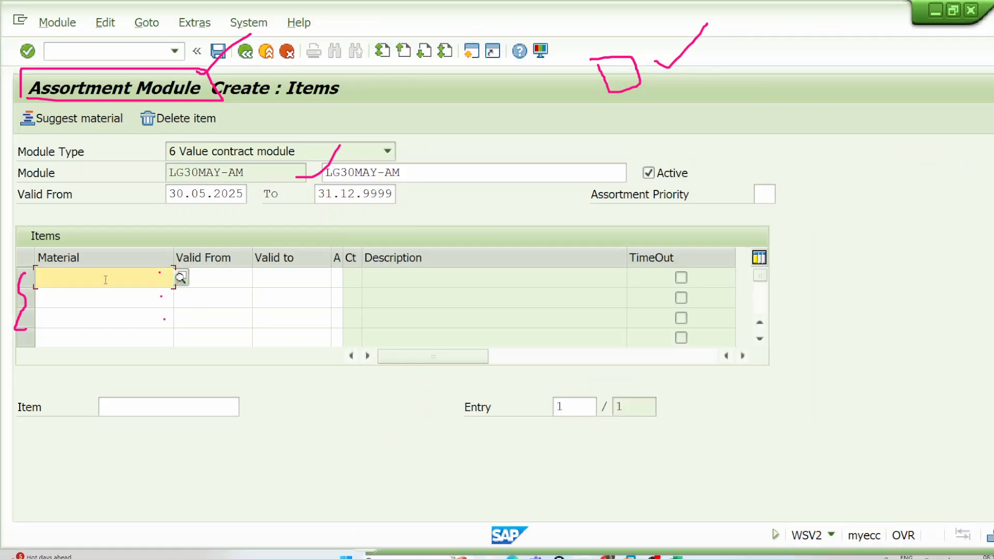
pyautogui.hotkey('ctrl', 'v')
# Step: Set the validity of item LGFERT-2905V1 to run from 29.05.2025 to 31.12.2026
pyautogui.click(258, 280)
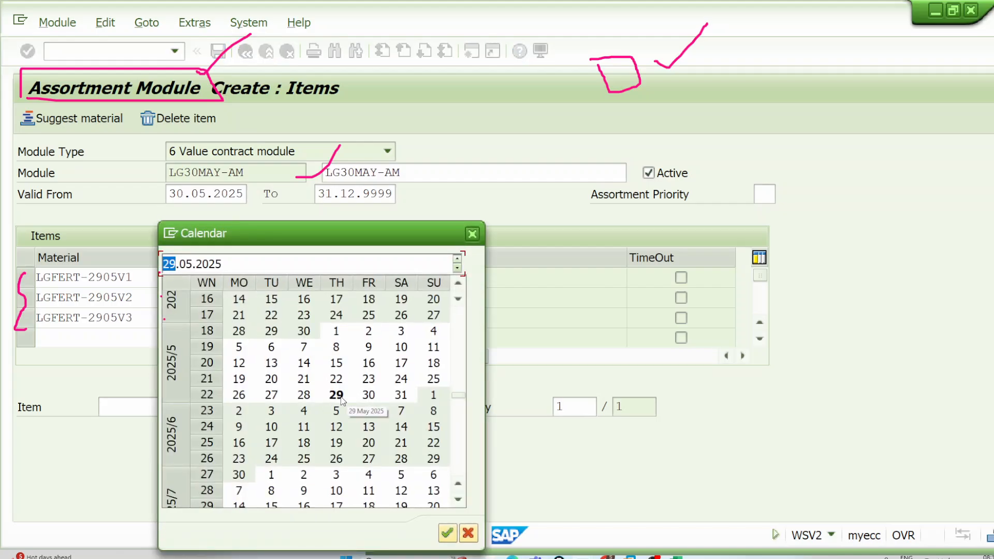
pyautogui.doubleClick(337, 395)
pyautogui.click(313, 286)
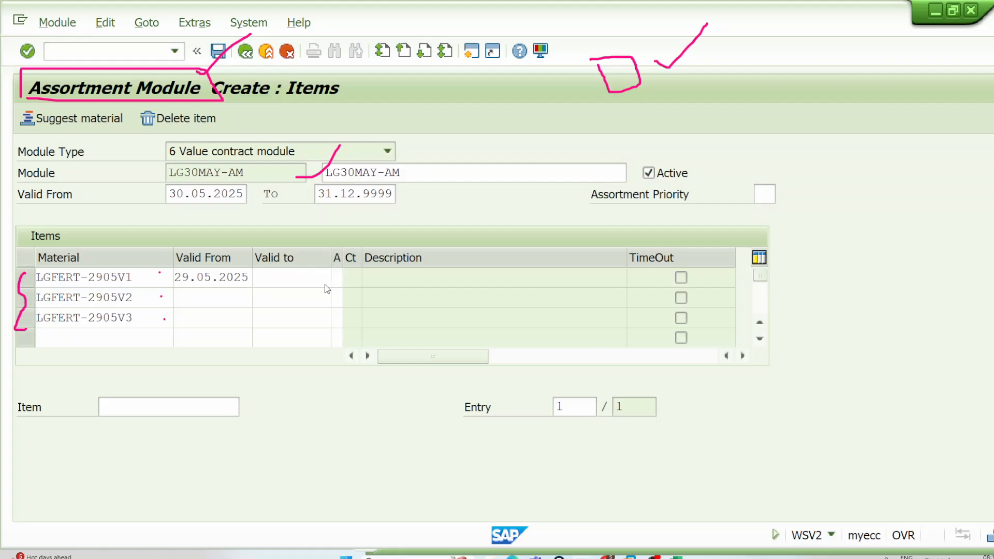
pyautogui.click(338, 278)
pyautogui.scroll(-10, 340, 403)
pyautogui.scroll(-15, 340, 405)
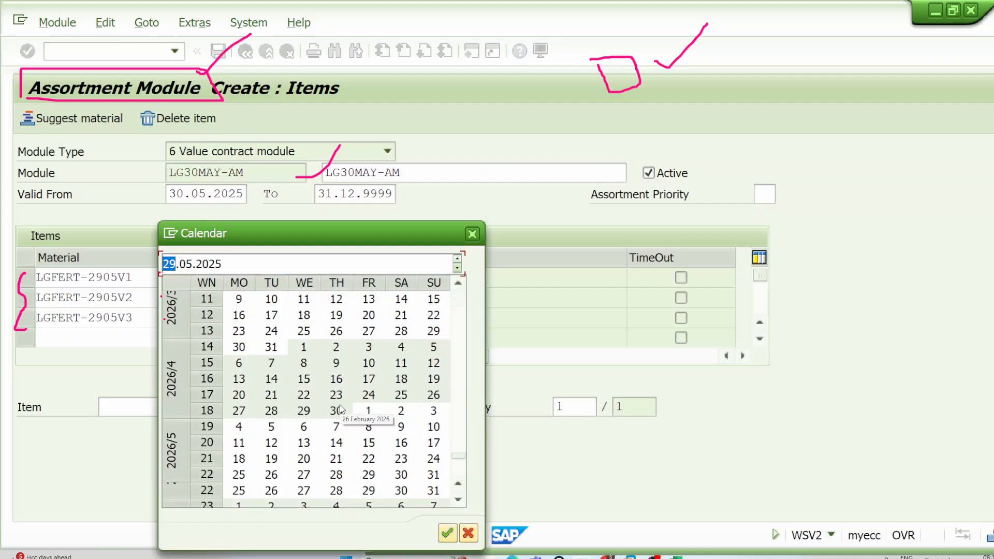
pyautogui.scroll(-2, 340, 409)
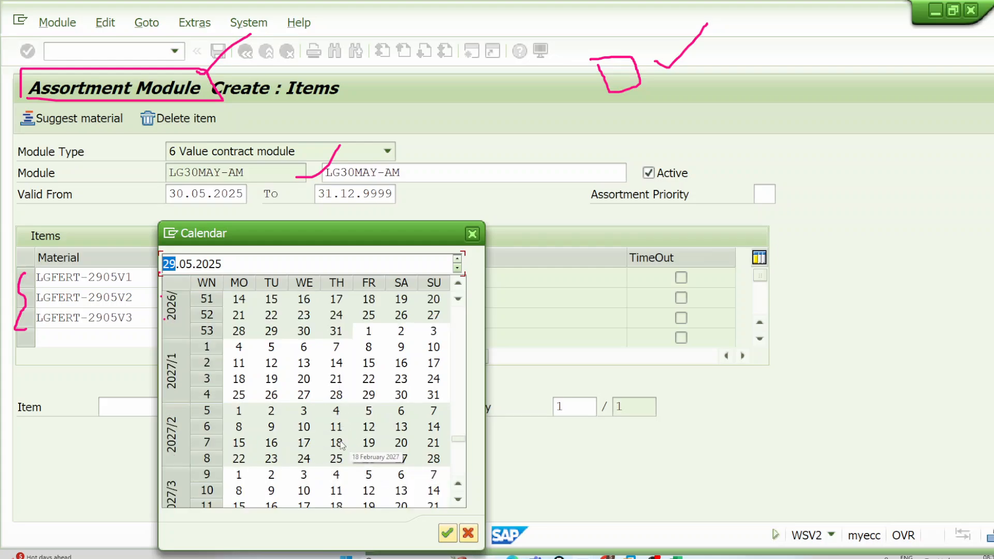
pyautogui.scroll(3, 337, 445)
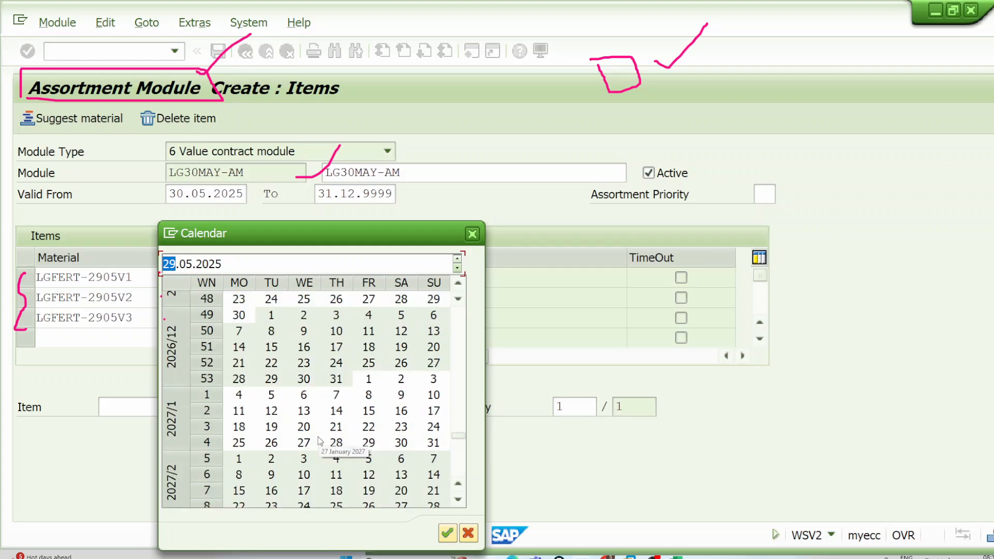
pyautogui.doubleClick(336, 379)
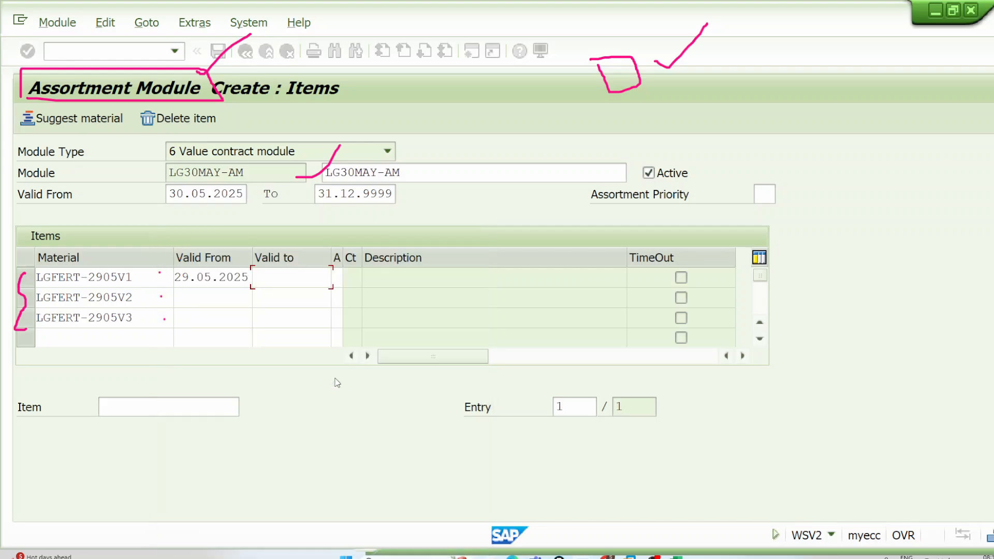
# Step: Copy both validity dates of the first item to the LGFERT-2905V2 and LGFERT-2905V3 rows and submit the items
pyautogui.moveTo(179, 273); pyautogui.dragTo(304, 282)
pyautogui.click(227, 301)
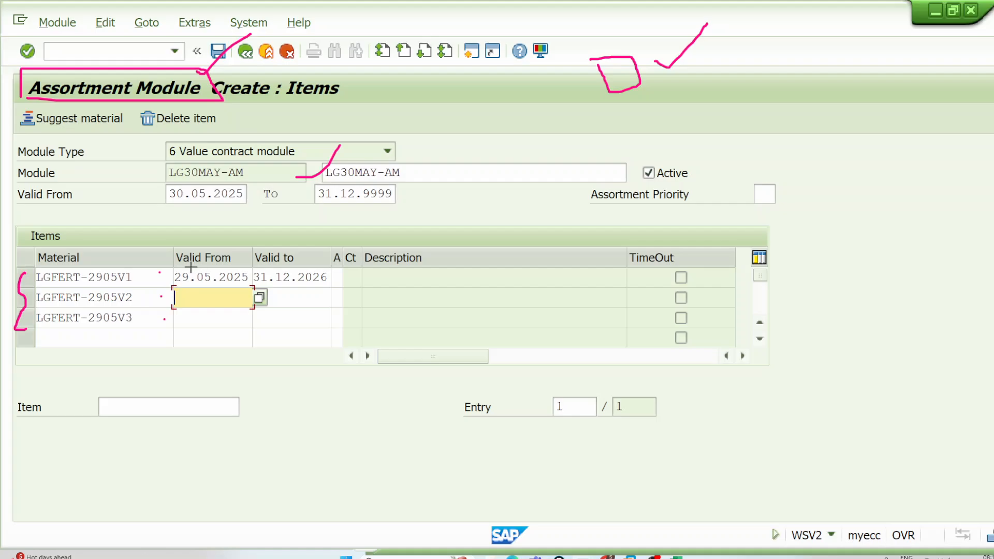
pyautogui.moveTo(179, 270); pyautogui.dragTo(282, 280)
pyautogui.hotkey('ctrl', 'c')
pyautogui.hotkey('ctrl', 'v')
pyautogui.click(230, 317)
pyautogui.hotkey('ctrl', 'v')
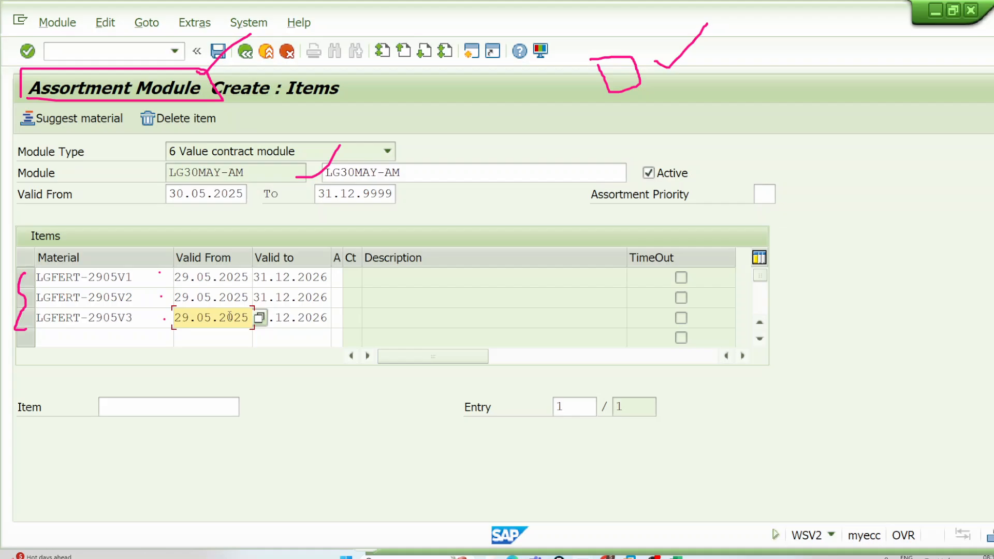
pyautogui.press('Return')
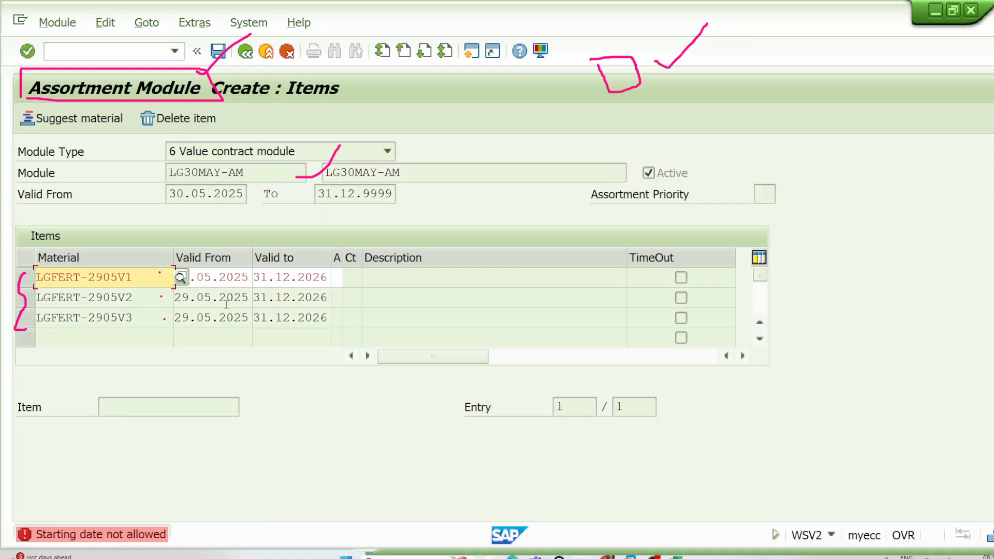
# Step: Set the Valid From date of item LGFERT-2905V1 to 30.05.2025
pyautogui.click(251, 277)
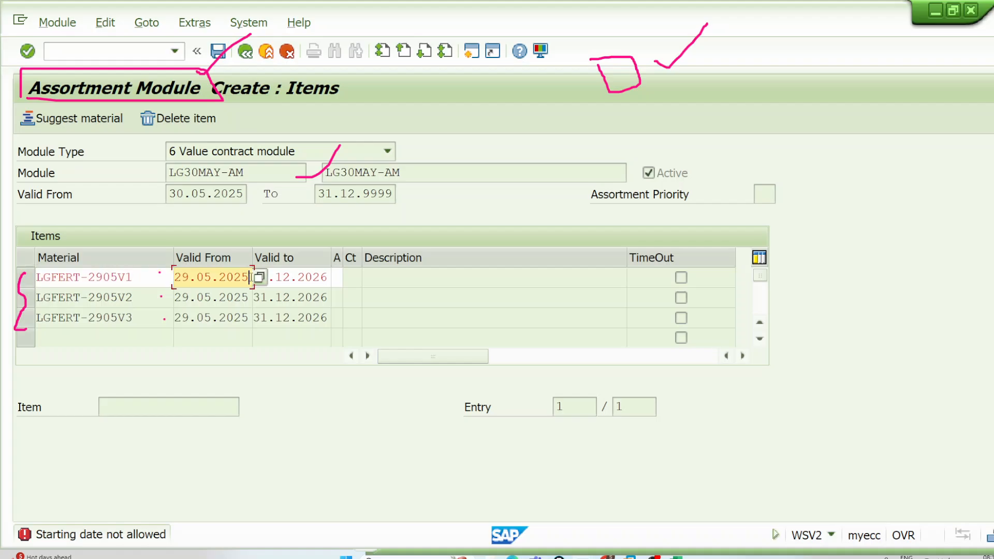
pyautogui.click(260, 278)
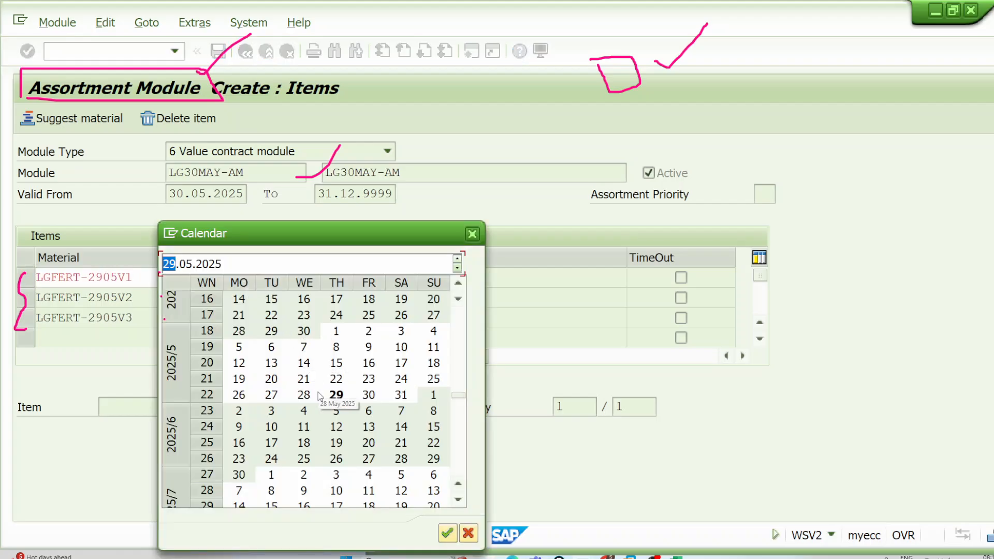
pyautogui.doubleClick(367, 395)
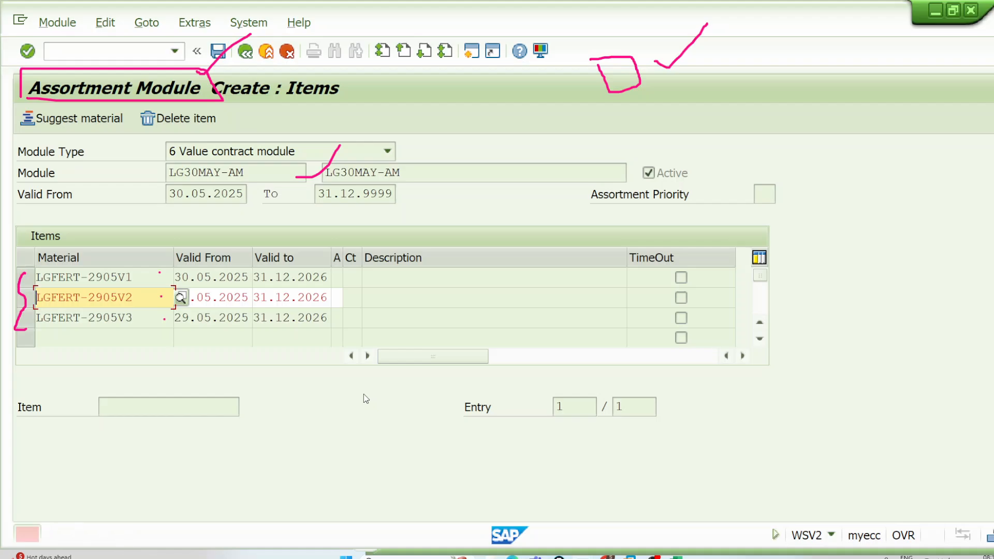
pyautogui.press('Return')
# Step: Set the Valid From date of items LGFERT-2905V2 and LGFERT-2905V3 to 30.05.2025 and submit the items
pyautogui.press('Delete')
pyautogui.press('Delete')
pyautogui.press('Delete')
pyautogui.press('Delete')
pyautogui.press('Delete')
pyautogui.press('Delete')
pyautogui.press('Delete')
pyautogui.press('Delete')
pyautogui.press('Delete')
pyautogui.press('Delete')
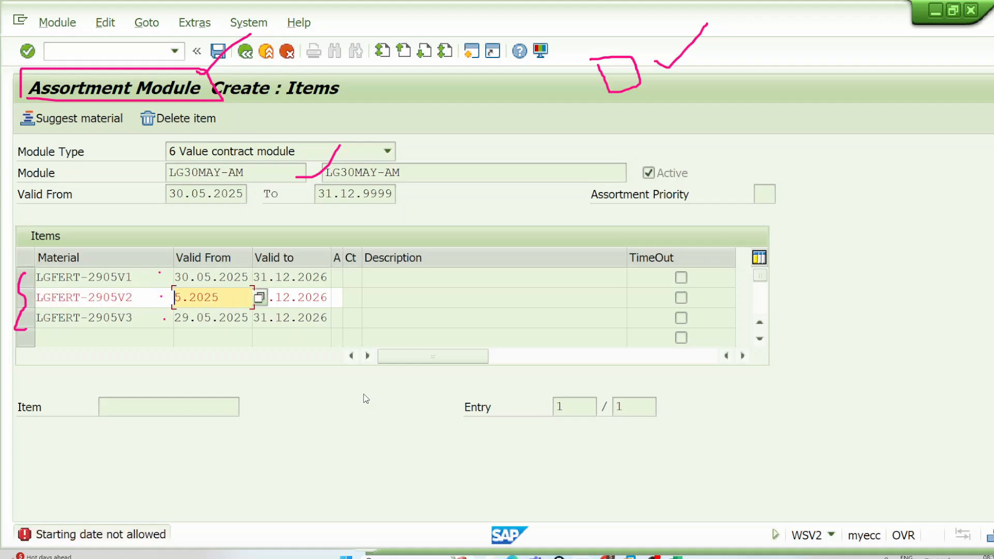
pyautogui.press('Return')
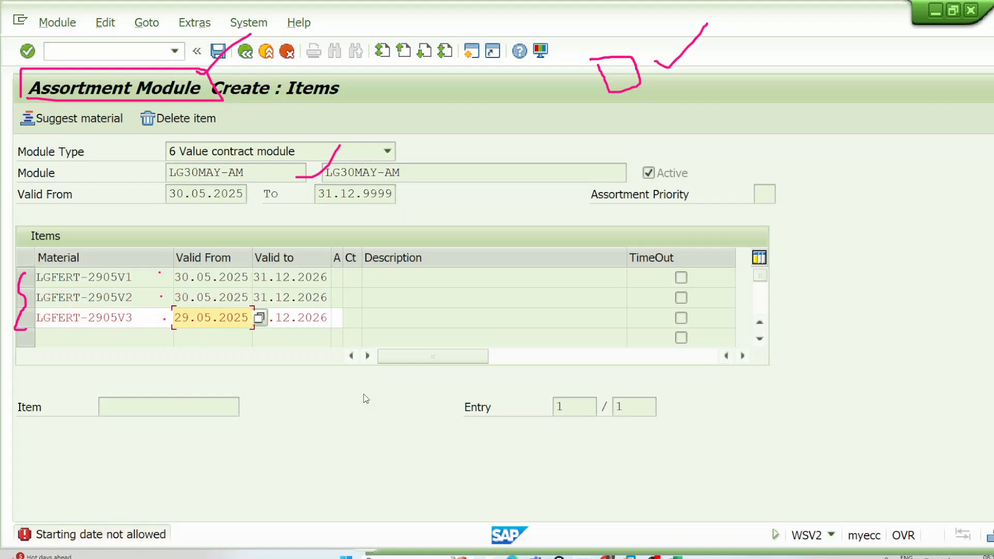
pyautogui.press('Delete')
pyautogui.press('Delete')
pyautogui.press('Delete')
pyautogui.press('Delete')
pyautogui.press('Delete')
pyautogui.press('Delete')
pyautogui.press('Delete')
pyautogui.press('Delete')
pyautogui.press('Delete')
pyautogui.press('Delete')
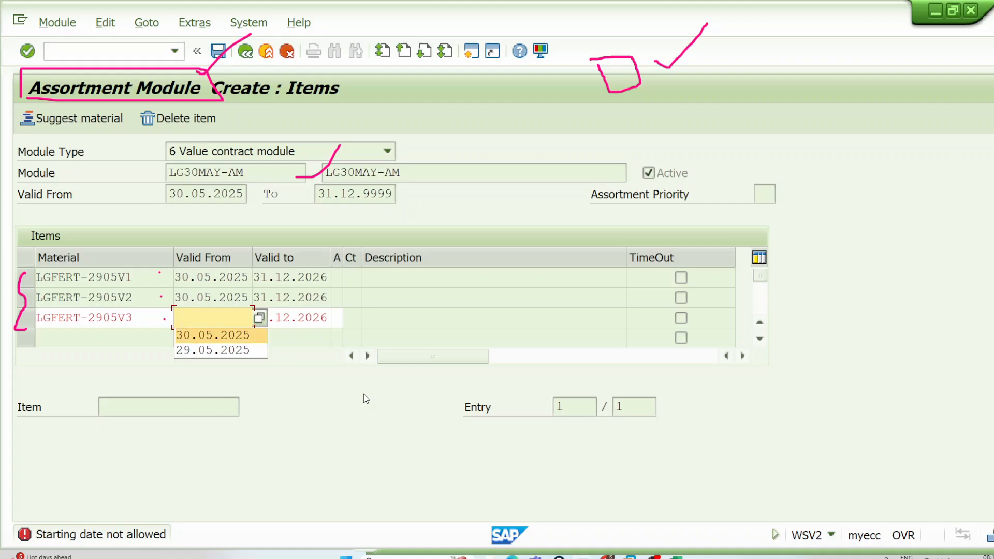
pyautogui.press('Return')
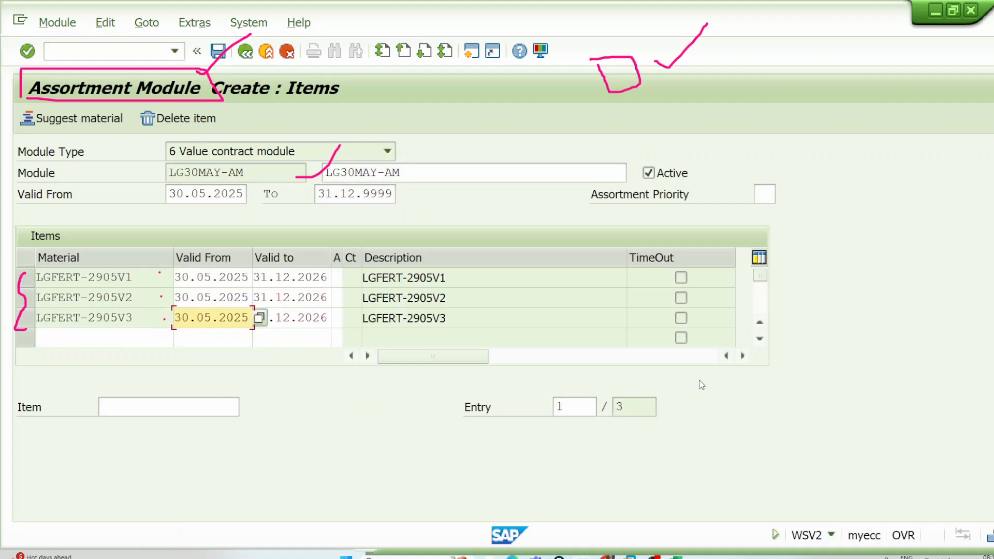
# Step: Copy the module name LG30MAY-AM to the clipboard and save the assortment module
pyautogui.click(548, 298)
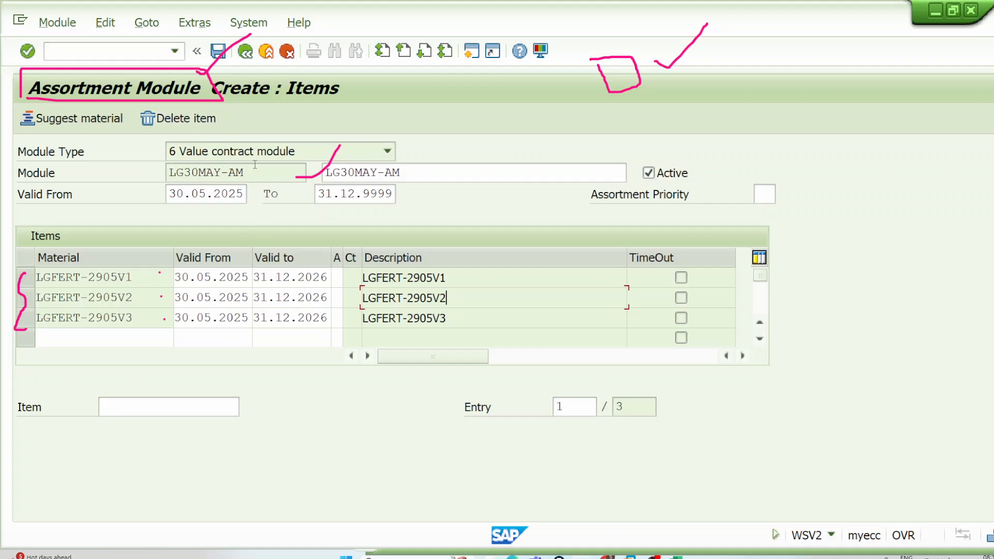
pyautogui.moveTo(245, 173); pyautogui.dragTo(171, 175)
pyautogui.hotkey('ctrl', 'c')
pyautogui.moveTo(244, 172); pyautogui.dragTo(171, 174)
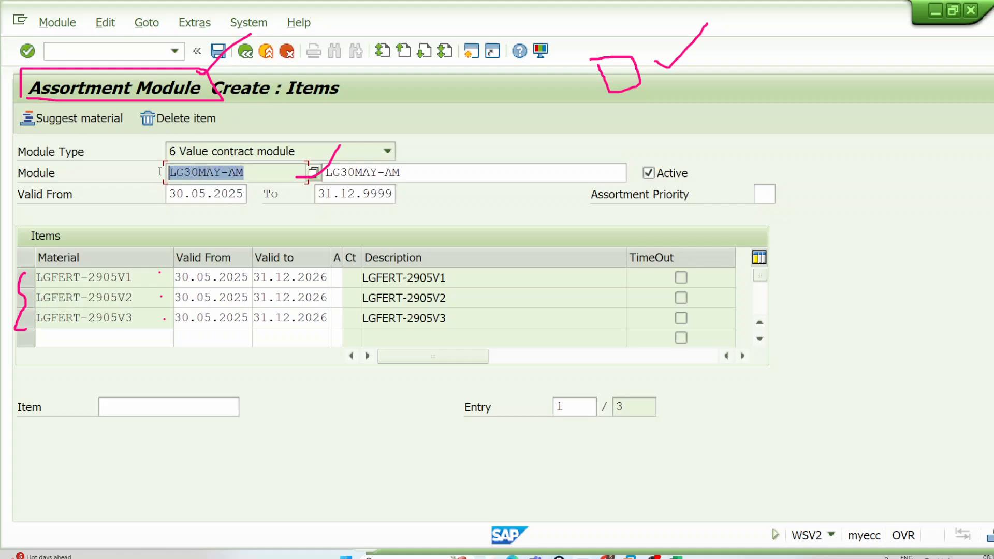
pyautogui.hotkey('ctrl', 'c')
pyautogui.click(222, 52)
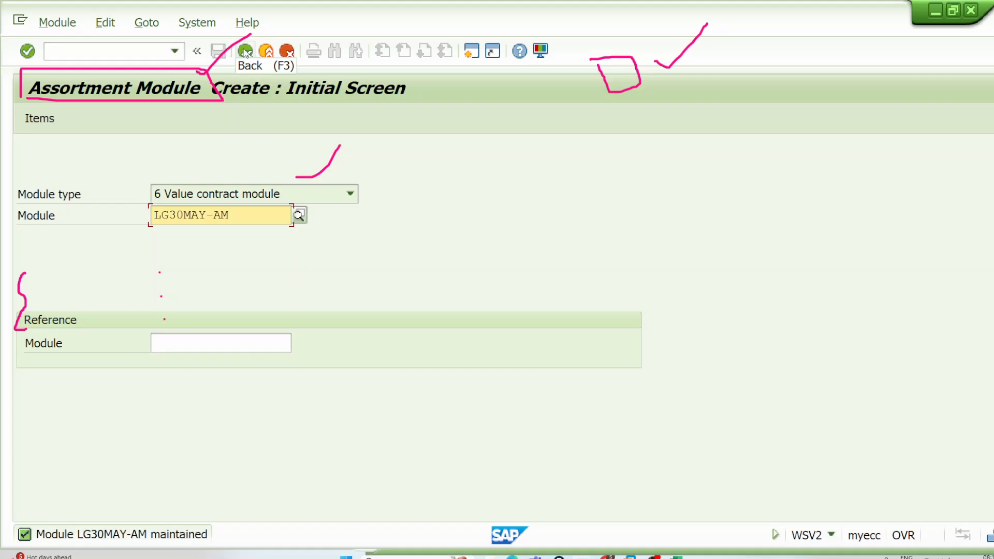
# Step: Leave the assortment module creation and start a new contract of type WK1 in transaction VA41
pyautogui.click(245, 52)
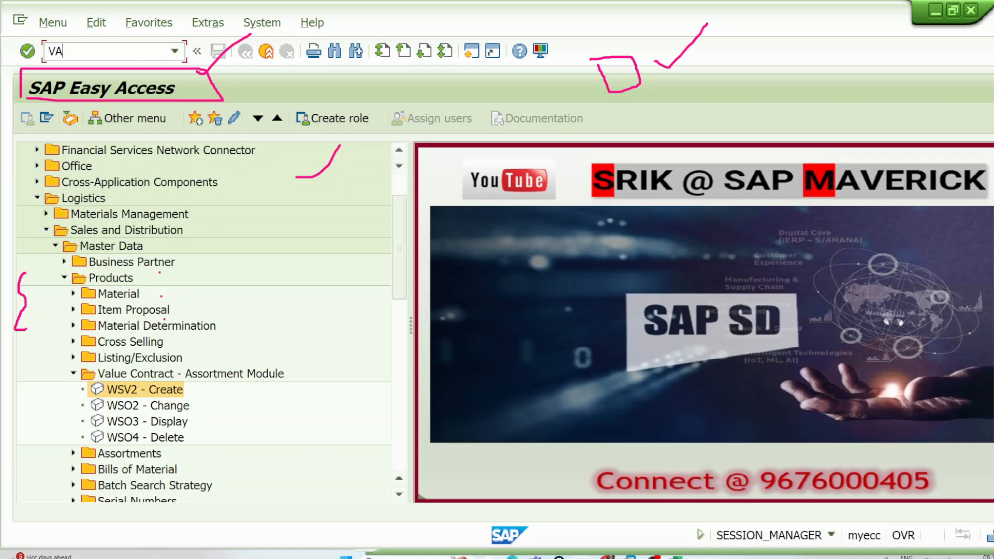
pyautogui.press('Return')
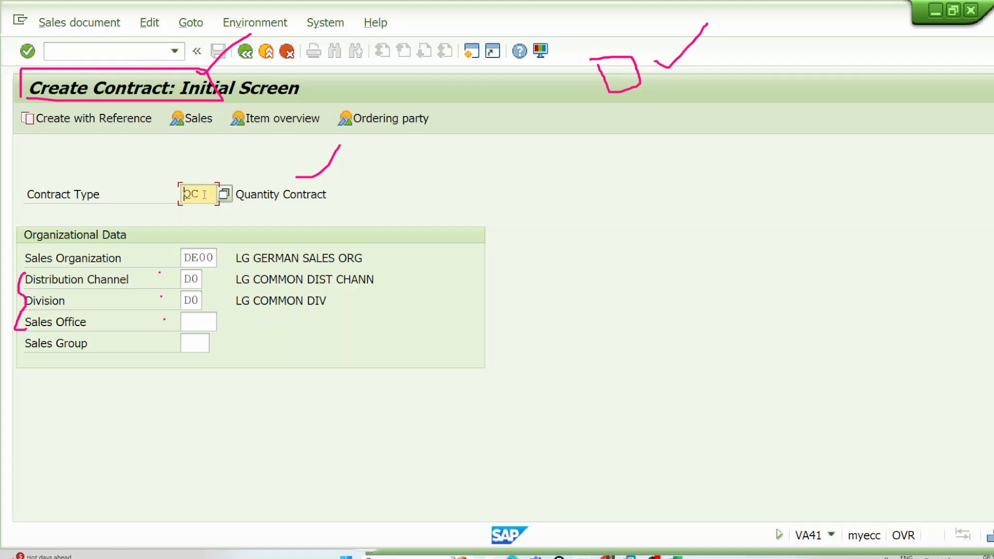
pyautogui.write('WK1')
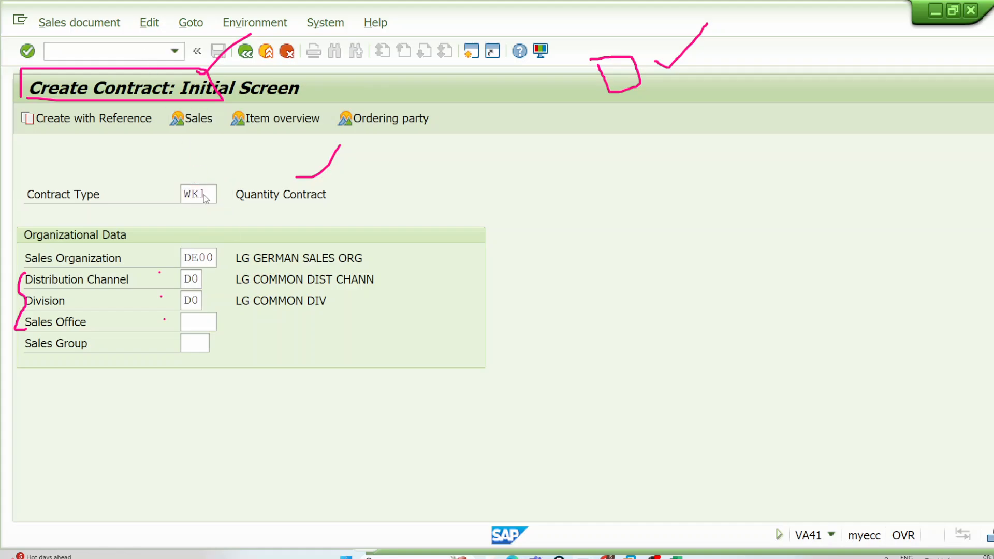
pyautogui.press('Return')
# Step: Enter the sold-to party, and give the first item target value 10000 and assortment module LG30MAY-AM
pyautogui.click(197, 175)
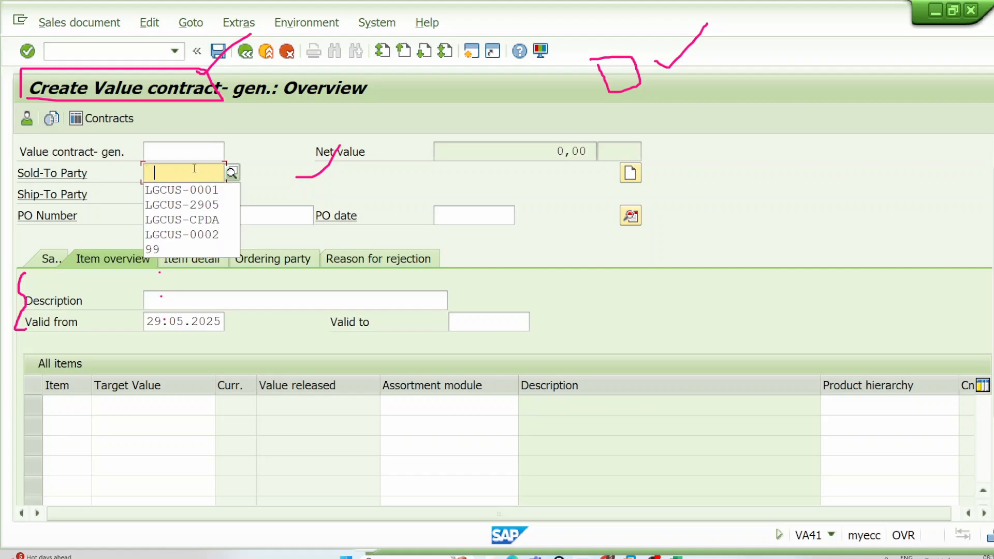
pyautogui.click(195, 187)
pyautogui.click(143, 406)
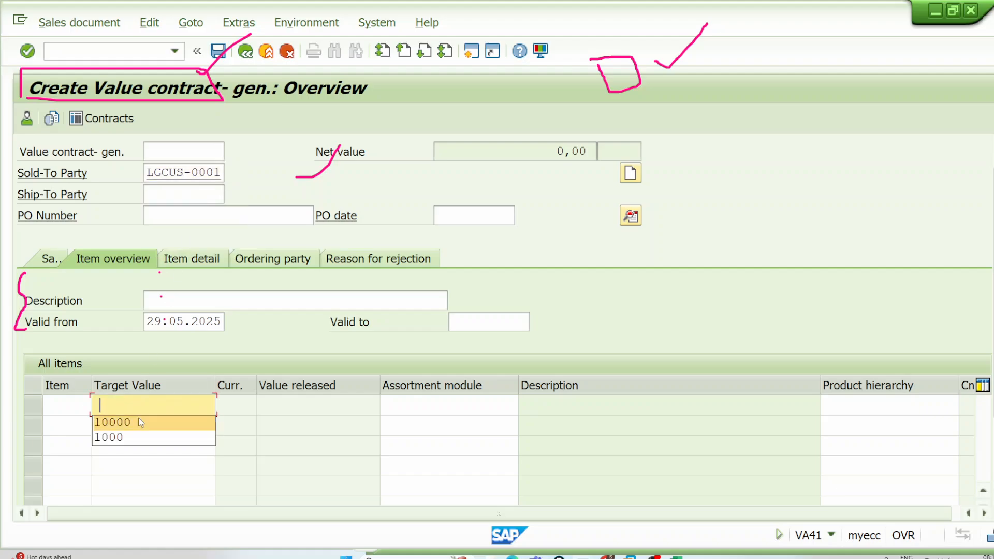
pyautogui.click(138, 422)
pyautogui.click(450, 409)
pyautogui.click(445, 417)
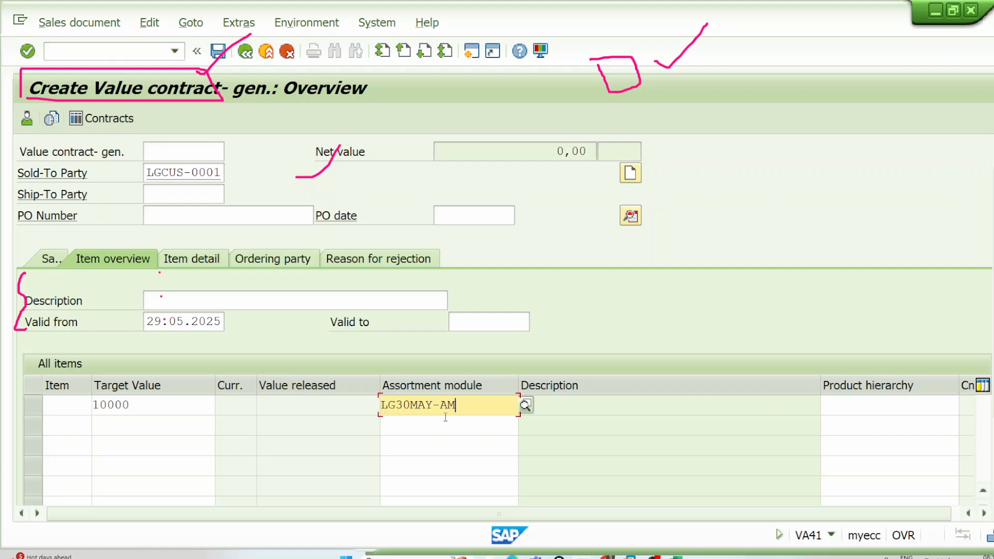
# Step: Box the entered assortment module, draw three lines from it to handwritten V1, V2 and V3, and bracket these labels
pyautogui.click(966, 172)
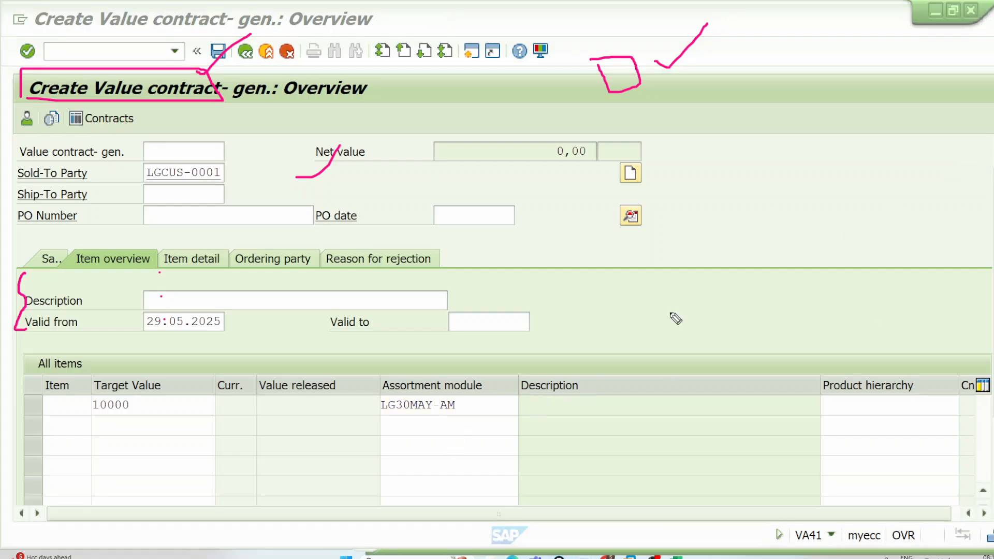
pyautogui.moveTo(379, 391)
pyautogui.mouseDown()
pyautogui.moveTo(447, 393)
pyautogui.moveTo(473, 417)
pyautogui.moveTo(388, 417)
pyautogui.moveTo(370, 391)
pyautogui.mouseUp()
pyautogui.moveTo(479, 393)
pyautogui.mouseDown()
pyautogui.moveTo(542, 325)
pyautogui.moveTo(582, 417)
pyautogui.mouseUp()
pyautogui.moveTo(481, 394); pyautogui.dragTo(550, 366)
pyautogui.moveTo(566, 297)
pyautogui.mouseDown()
pyautogui.moveTo(575, 306)
pyautogui.moveTo(590, 295)
pyautogui.mouseUp()
pyautogui.moveTo(594, 351)
pyautogui.mouseDown()
pyautogui.moveTo(603, 335)
pyautogui.moveTo(636, 339)
pyautogui.mouseUp()
pyautogui.moveTo(609, 409)
pyautogui.mouseDown()
pyautogui.moveTo(655, 400)
pyautogui.moveTo(658, 409)
pyautogui.mouseUp()
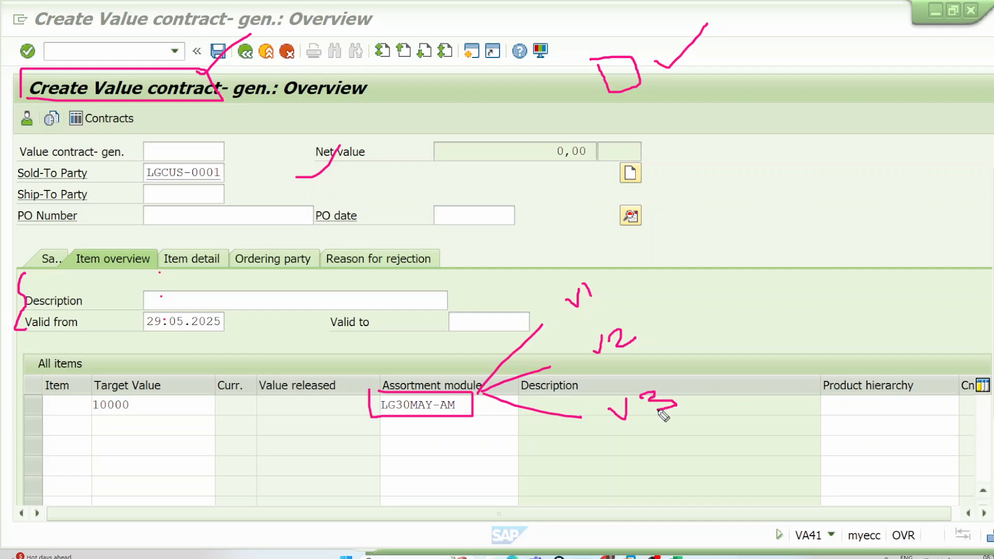
pyautogui.moveTo(619, 265)
pyautogui.mouseDown()
pyautogui.moveTo(734, 362)
pyautogui.moveTo(713, 401)
pyautogui.mouseUp()
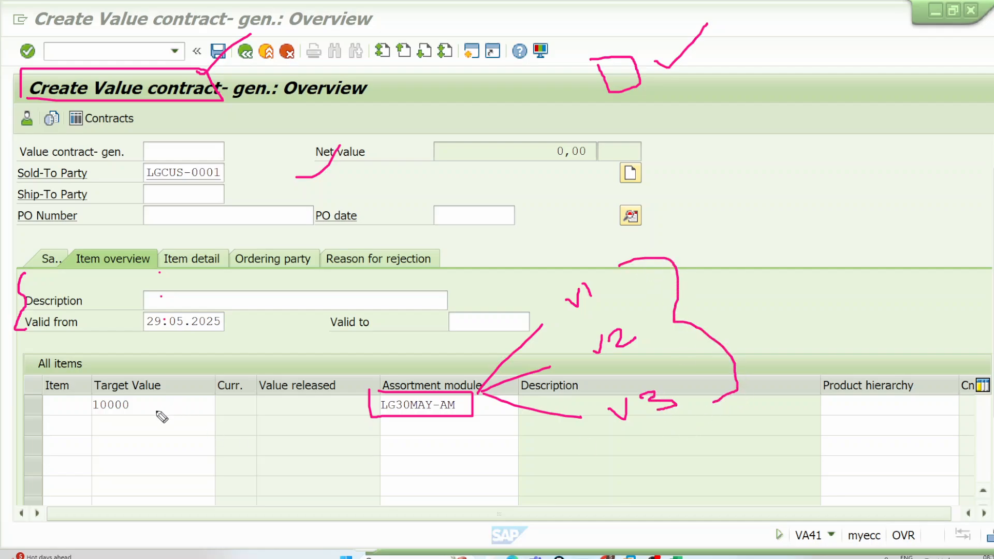
# Step: Circle the item's target value 10000, then start saving the contract and enter material LGFERT-0001 for the item
pyautogui.moveTo(140, 396)
pyautogui.mouseDown()
pyautogui.moveTo(90, 395)
pyautogui.moveTo(141, 415)
pyautogui.moveTo(137, 396)
pyautogui.mouseUp()
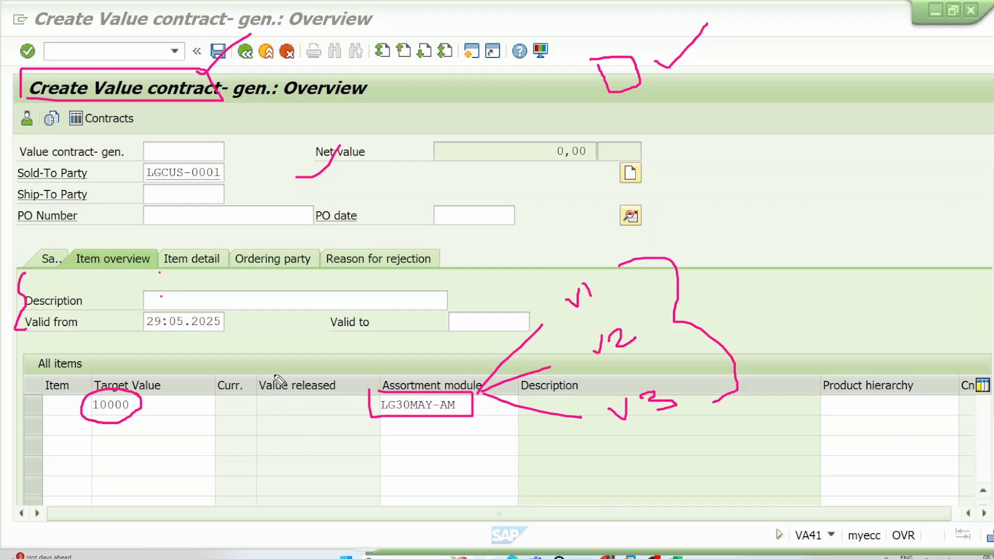
pyautogui.click(226, 59)
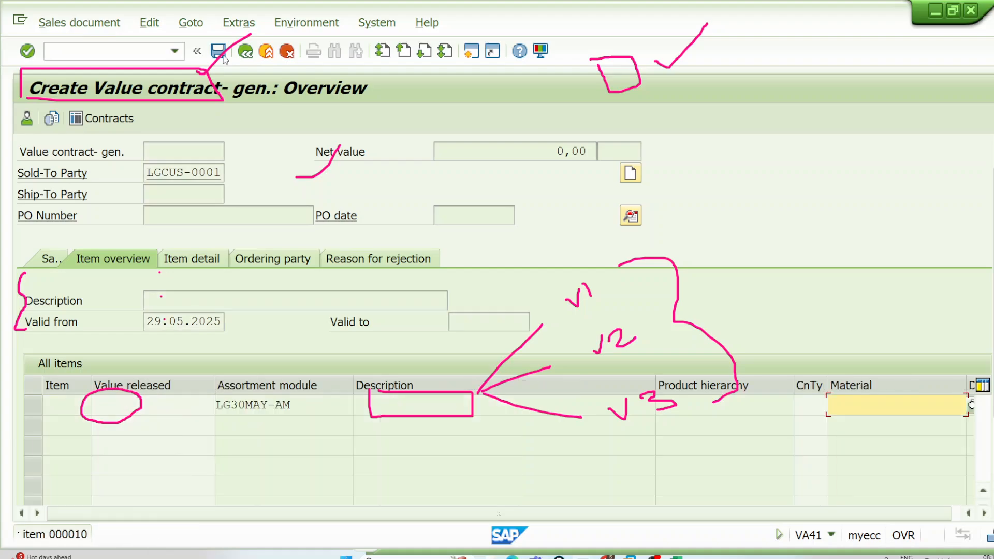
pyautogui.press('space')
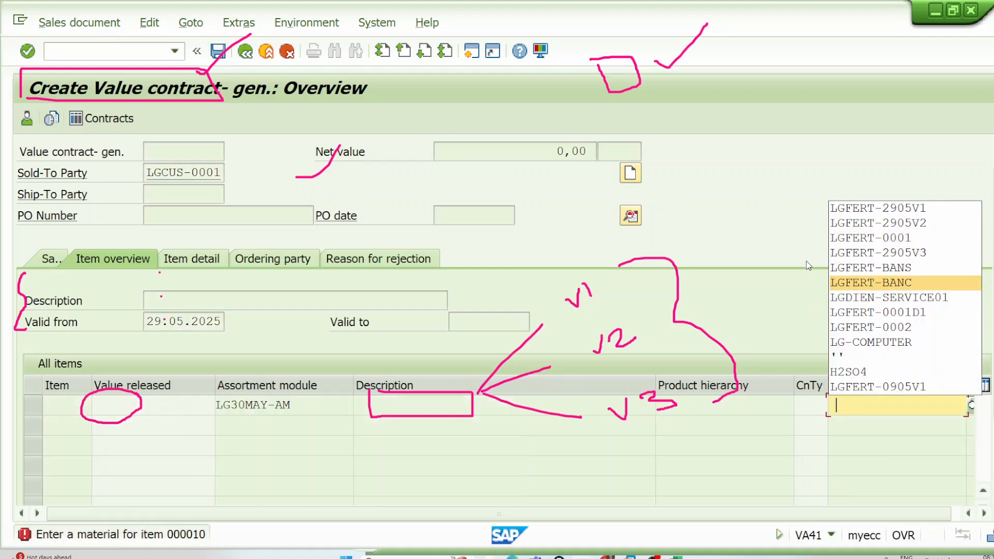
pyautogui.click(874, 239)
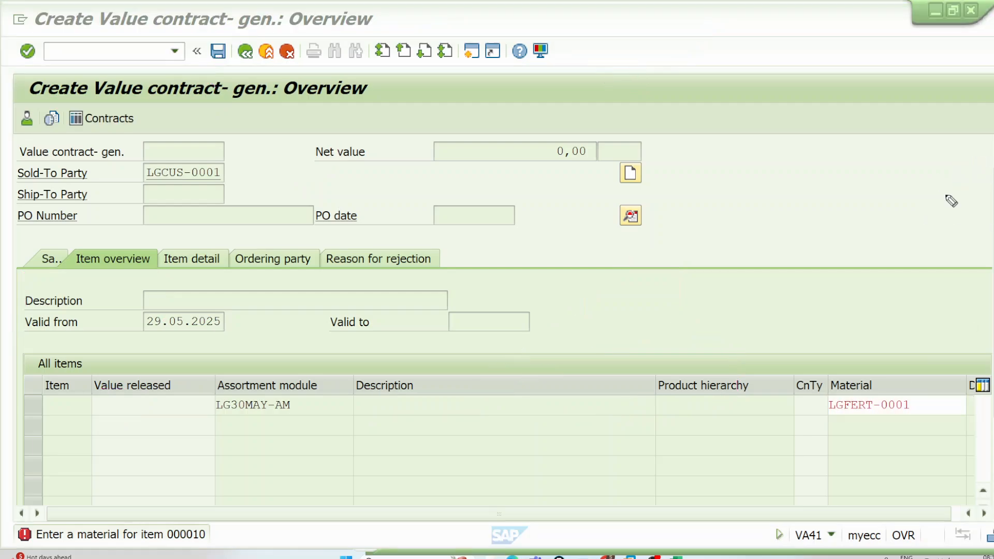
# Step: Box and mark the item's material and assortment module, draw three lines from the module, and save the value contract
pyautogui.moveTo(829, 394)
pyautogui.mouseDown()
pyautogui.moveTo(862, 394)
pyautogui.moveTo(920, 422)
pyautogui.moveTo(841, 427)
pyautogui.moveTo(827, 392)
pyautogui.mouseUp()
pyautogui.moveTo(899, 378); pyautogui.dragTo(935, 321)
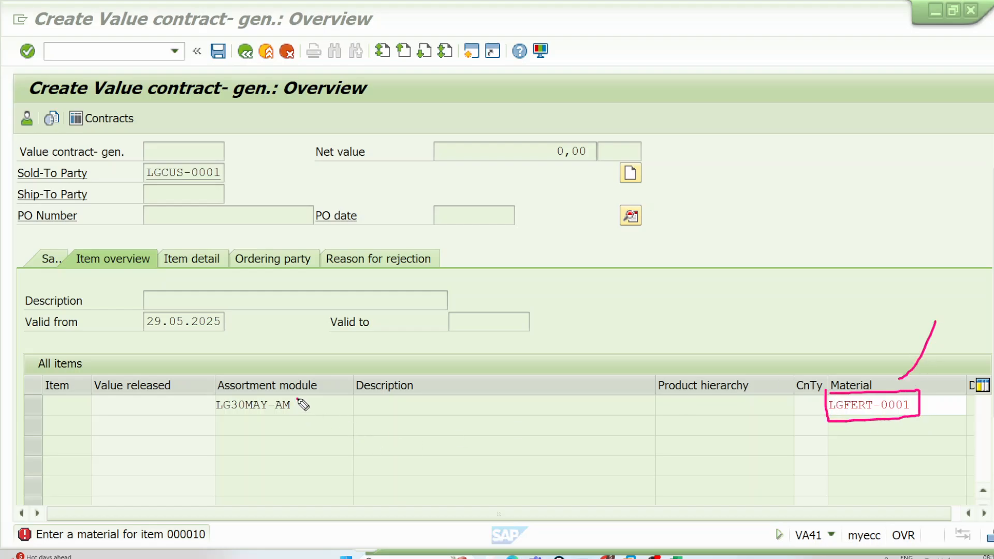
pyautogui.moveTo(298, 399)
pyautogui.mouseDown()
pyautogui.moveTo(223, 394)
pyautogui.moveTo(216, 406)
pyautogui.moveTo(296, 420)
pyautogui.moveTo(302, 399)
pyautogui.moveTo(374, 356)
pyautogui.moveTo(364, 433)
pyautogui.moveTo(371, 397)
pyautogui.moveTo(385, 396)
pyautogui.mouseUp()
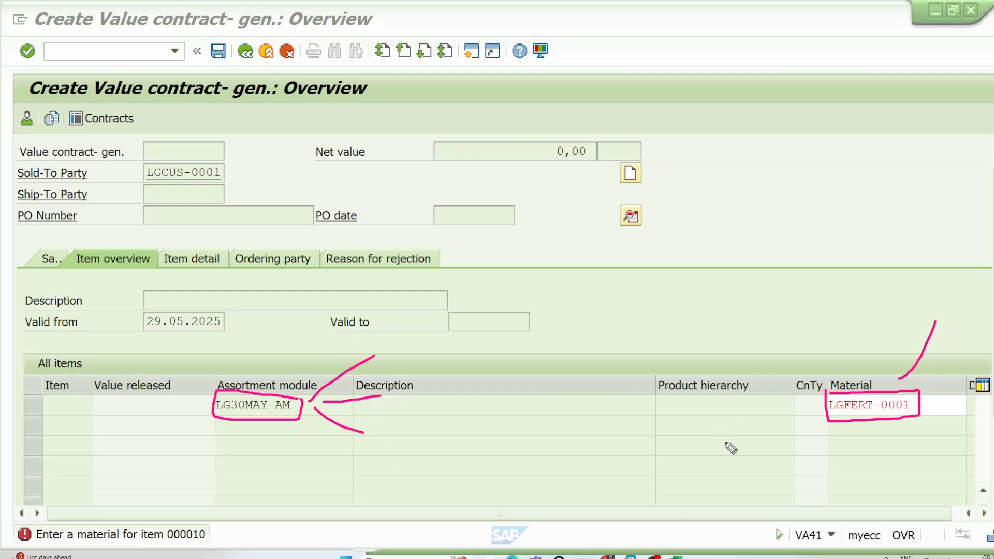
pyautogui.click(219, 53)
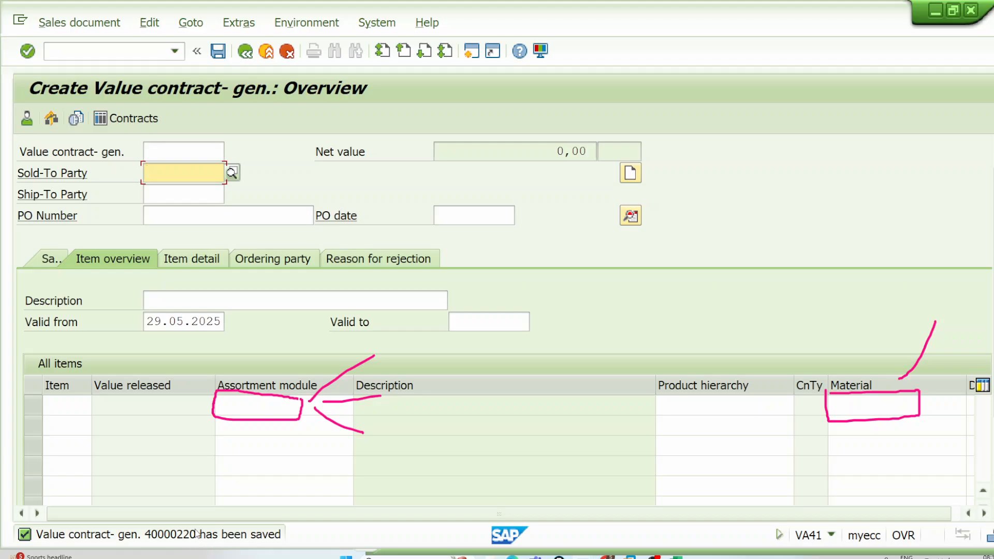
# Step: Open transaction VA01 in place of the contract creation and start a standard order with reference to a contract
pyautogui.click(143, 54)
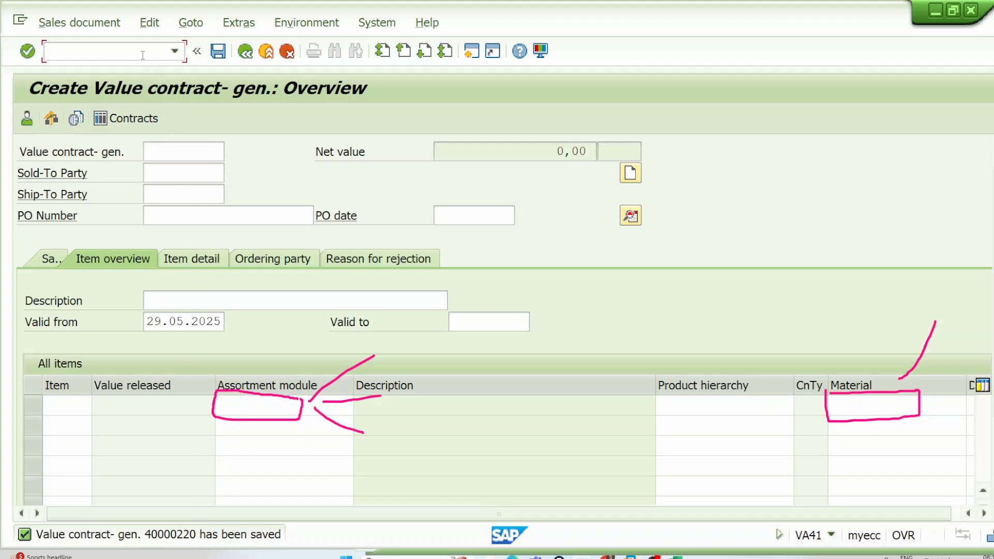
pyautogui.write('/NVA01')
pyautogui.press('Return')
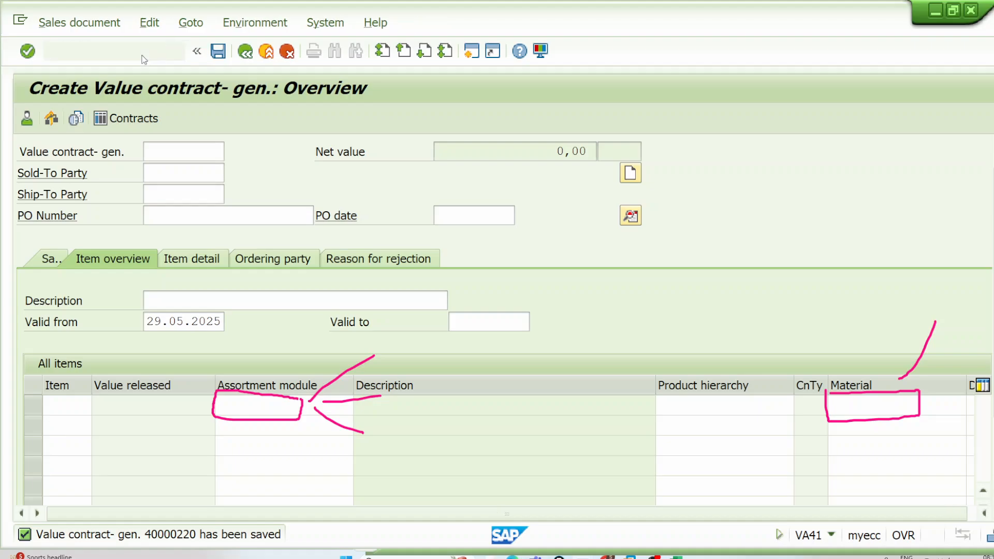
pyautogui.click(123, 114)
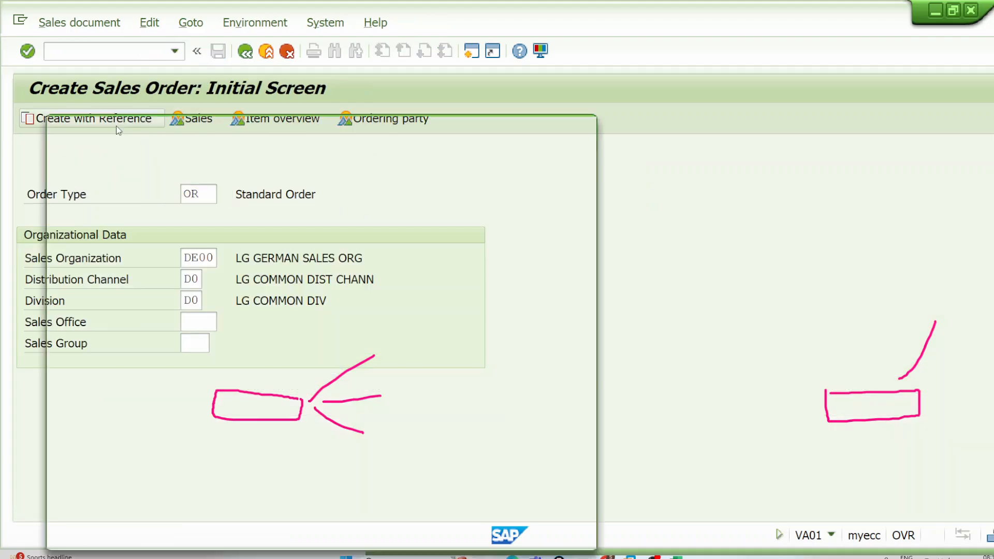
pyautogui.click(261, 159)
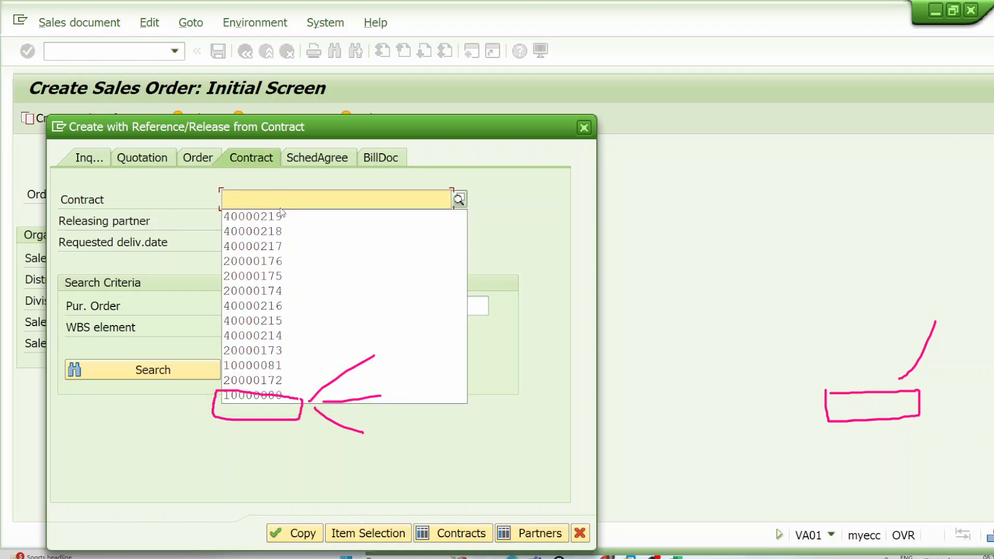
# Step: Enter the number of the value contract just saved as the reference and copy it into the sales order
pyautogui.click(280, 216)
pyautogui.press('BackSpace')
pyautogui.press('BackSpace')
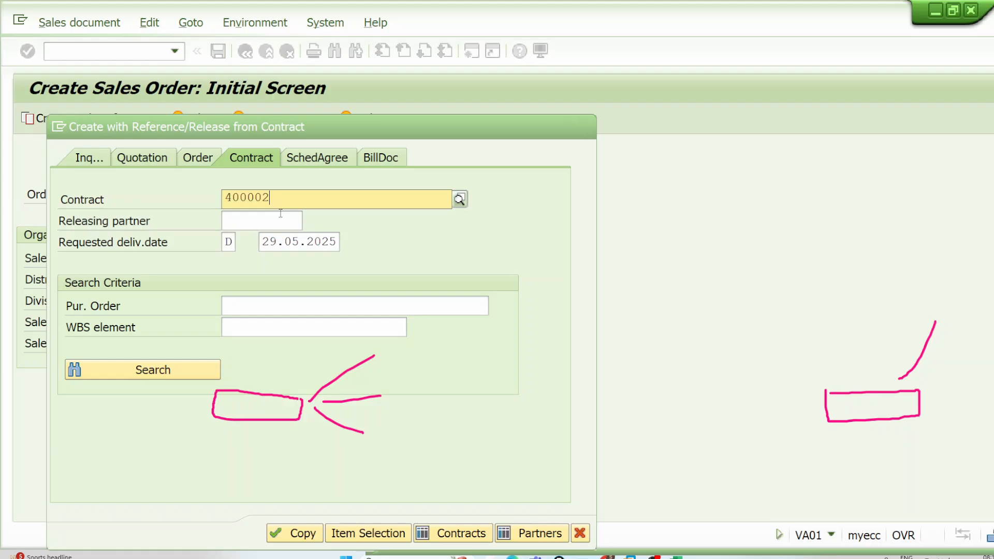
pyautogui.write('20')
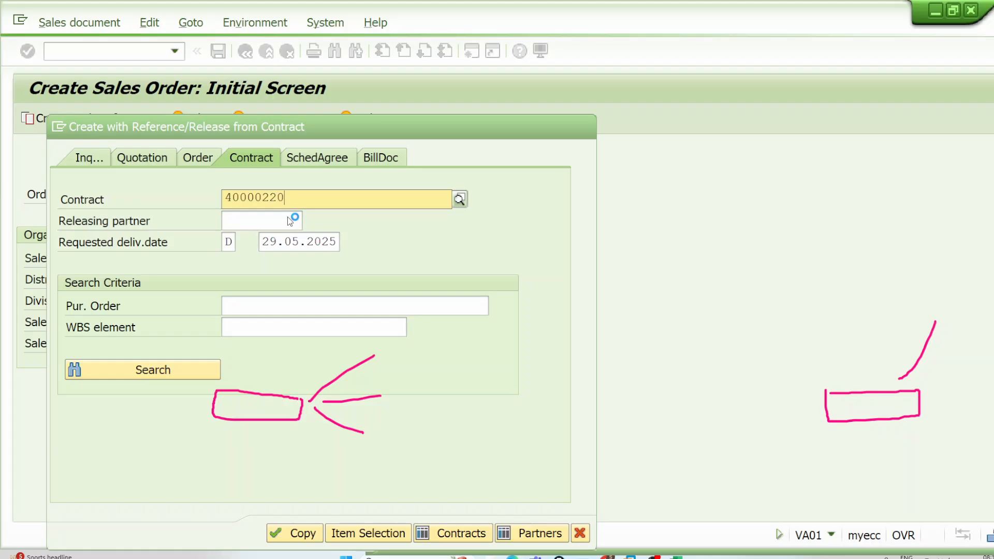
pyautogui.press('Return')
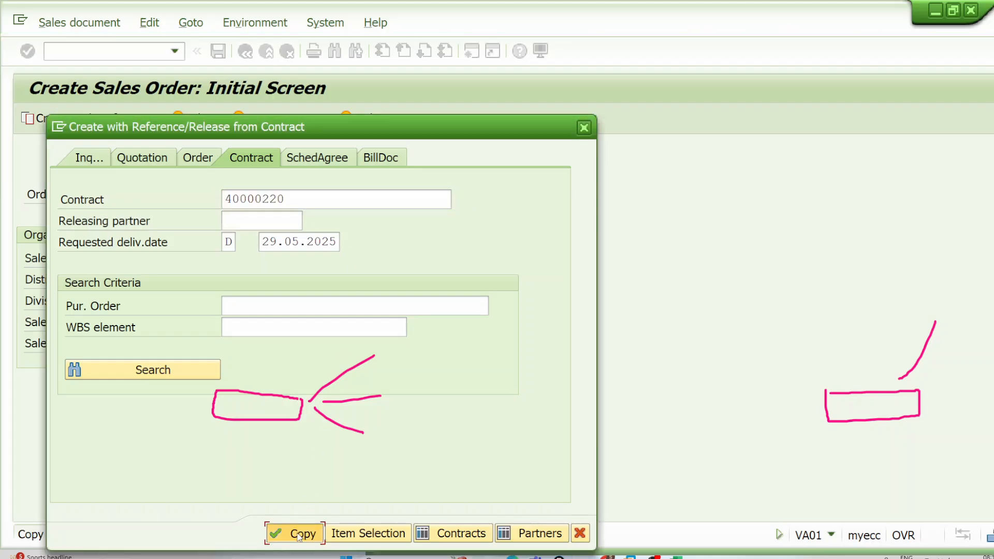
pyautogui.click(301, 533)
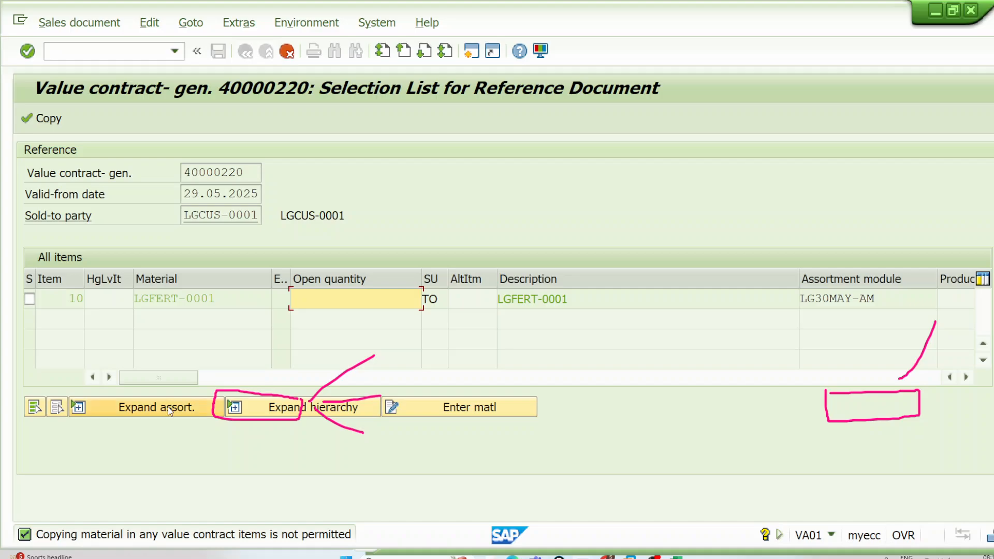
# Step: Clear the drawings, circle the Enter matl option, and check the expanded assortment item list for contract item 10
pyautogui.press('Escape')
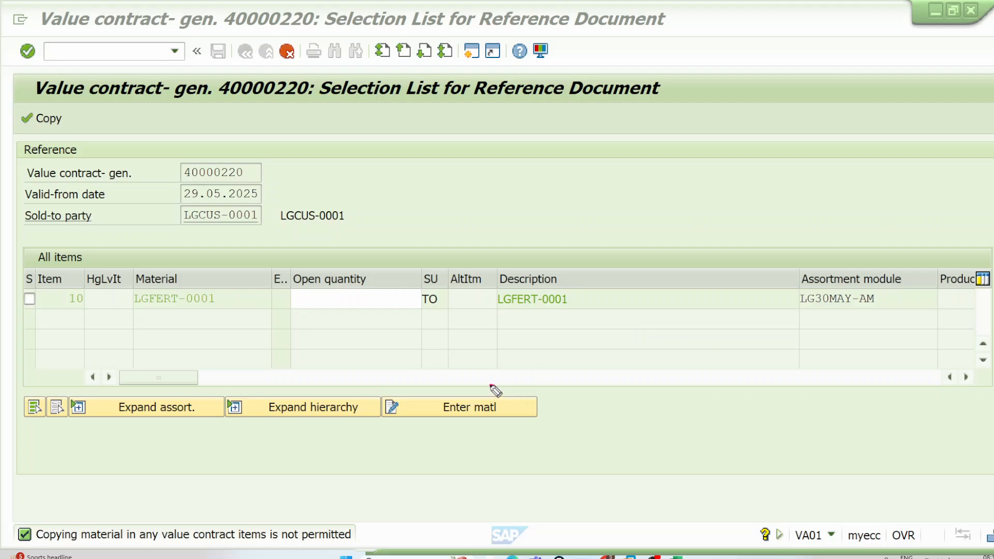
pyautogui.moveTo(493, 386)
pyautogui.mouseDown()
pyautogui.moveTo(505, 426)
pyautogui.moveTo(505, 365)
pyautogui.moveTo(608, 323)
pyautogui.mouseUp()
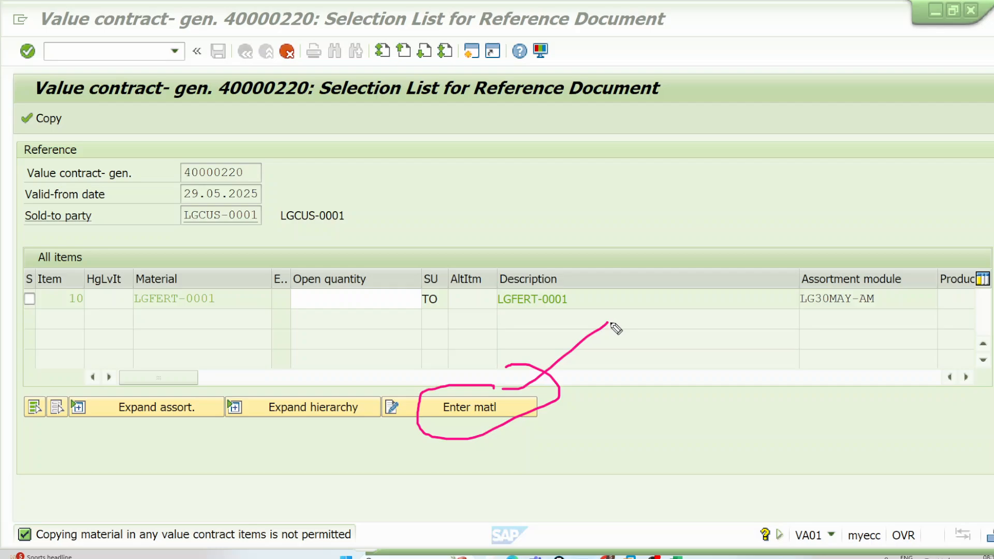
pyautogui.click(197, 406)
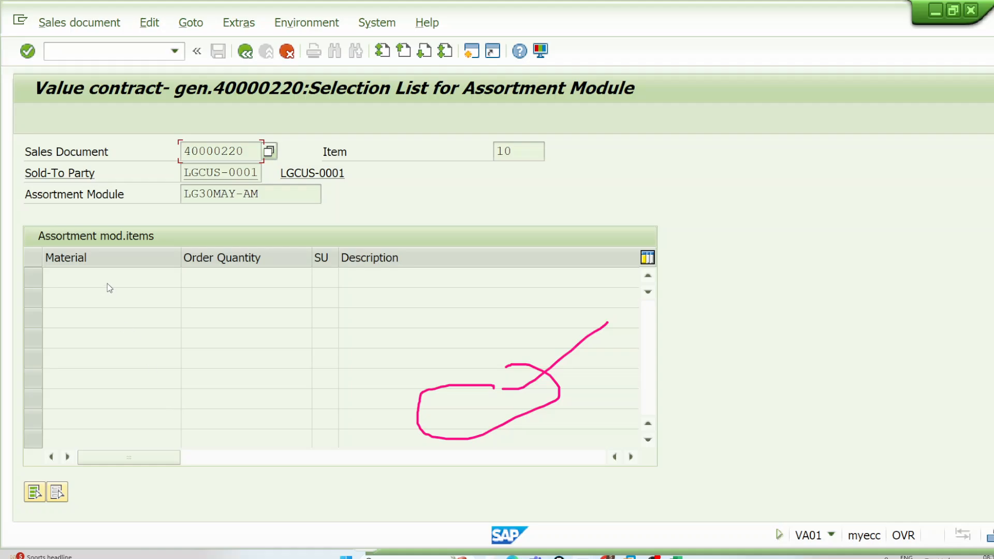
pyautogui.click(256, 53)
# Step: Open material entry for contract item 10 and copy LGFERT-2905V1, LGFERT-2905V2 and LGFERT-2905V3 from table MVKE into the list
pyautogui.click(462, 397)
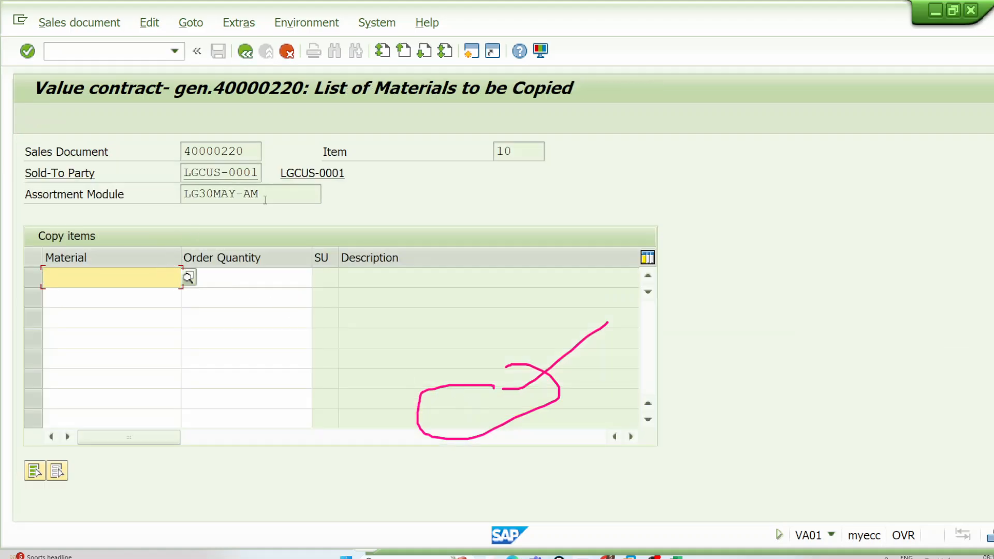
pyautogui.moveTo(265, 200); pyautogui.dragTo(182, 196)
pyautogui.moveTo(261, 196); pyautogui.dragTo(182, 191)
pyautogui.click(183, 191)
pyautogui.click(139, 280)
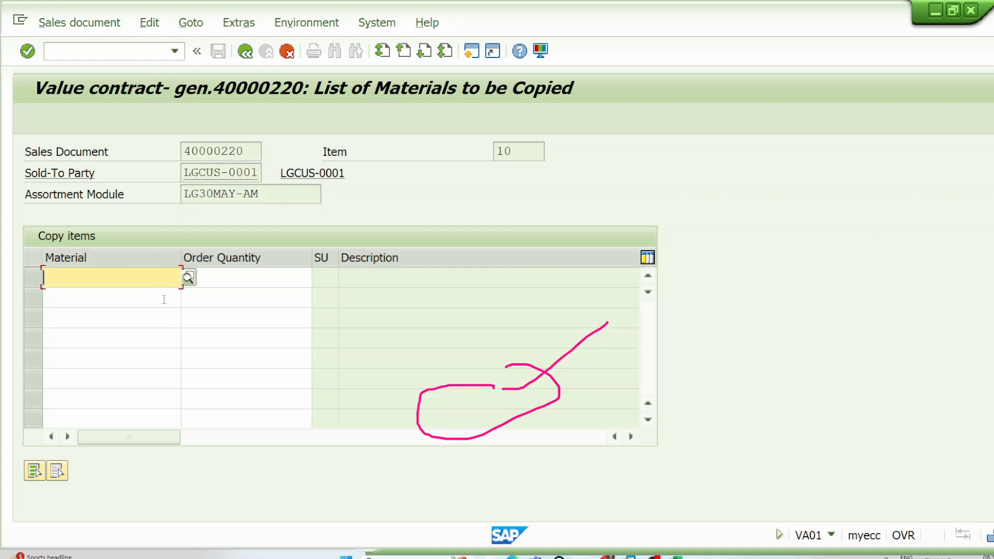
pyautogui.click(468, 557)
pyautogui.moveTo(582, 557)
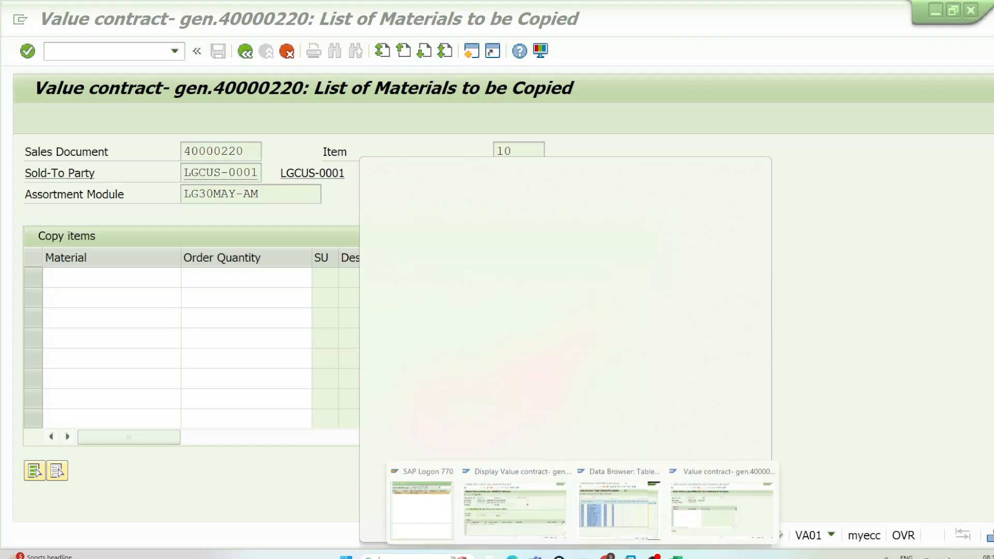
pyautogui.click(615, 511)
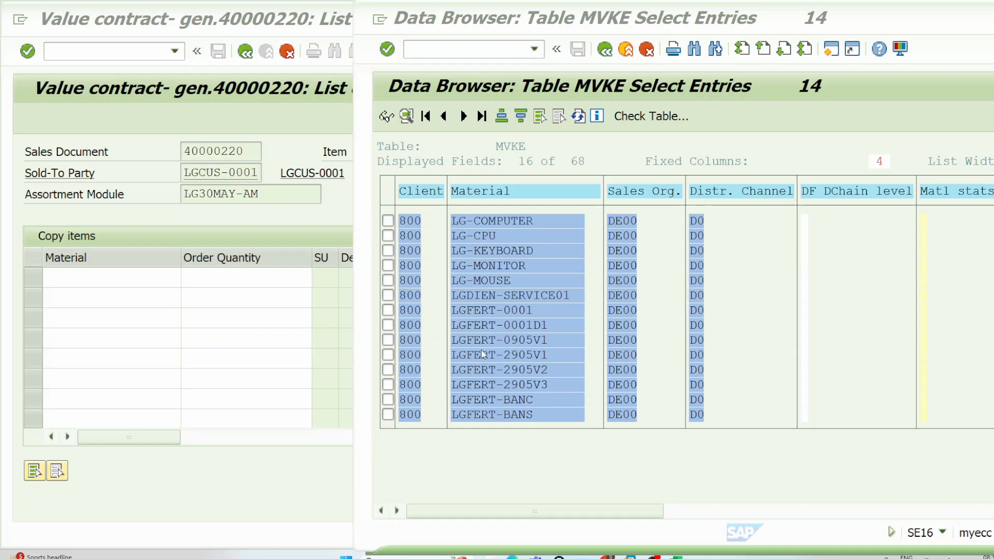
pyautogui.moveTo(451, 349); pyautogui.dragTo(539, 384)
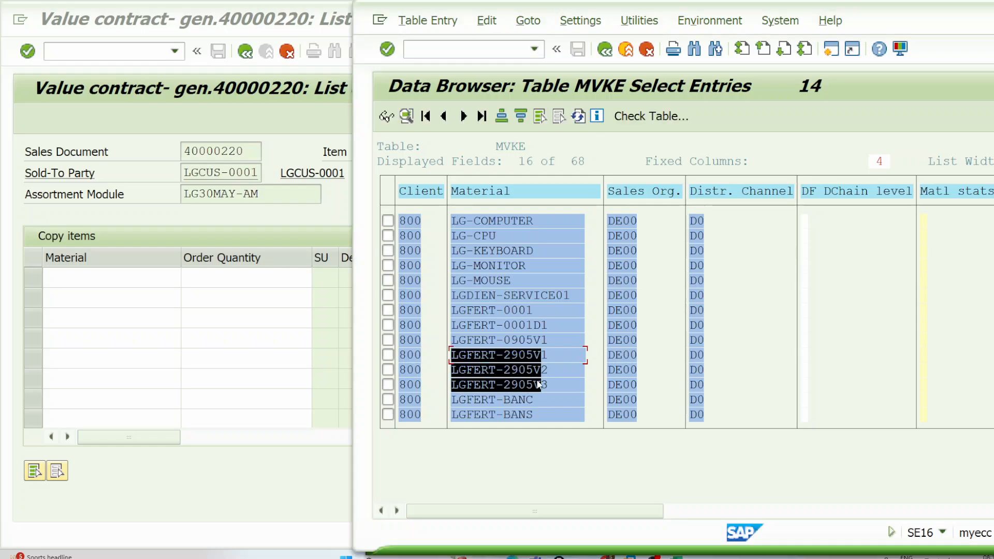
pyautogui.hotkey('ctrl', 'c')
pyautogui.click(86, 278)
pyautogui.hotkey('ctrl', 'v')
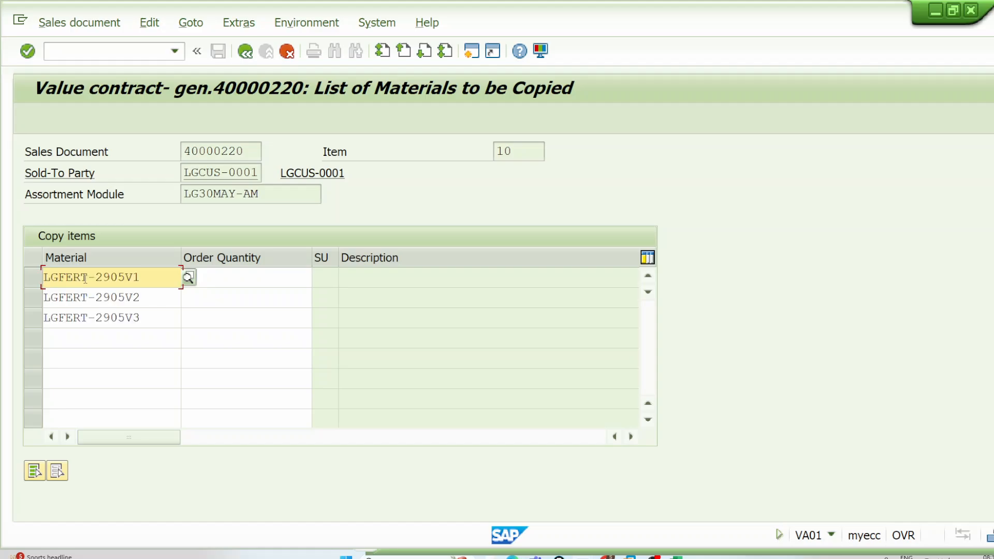
# Step: Set the order quantity to 1 for each of the three LGFERT-2905 materials and try to confirm the list
pyautogui.click(103, 345)
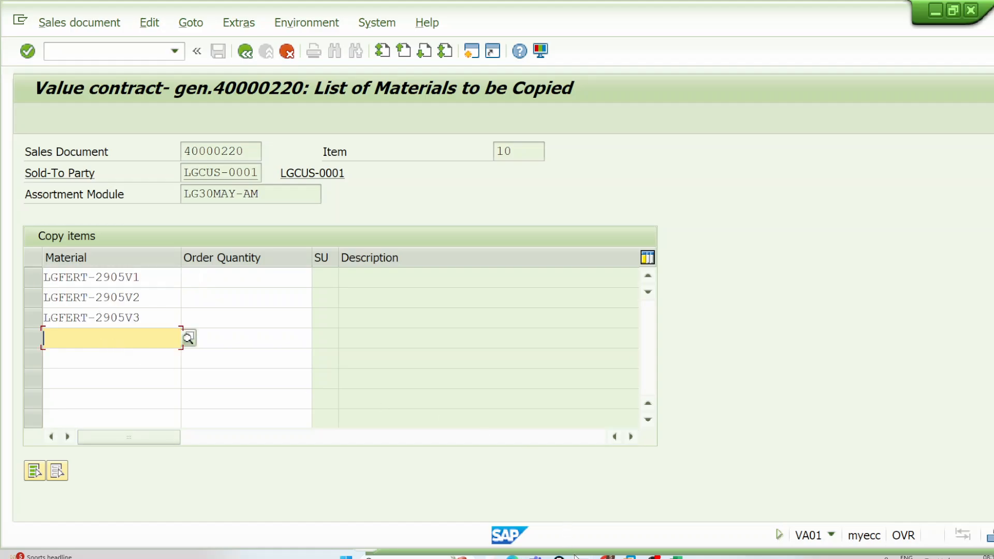
pyautogui.moveTo(582, 556)
pyautogui.click(617, 510)
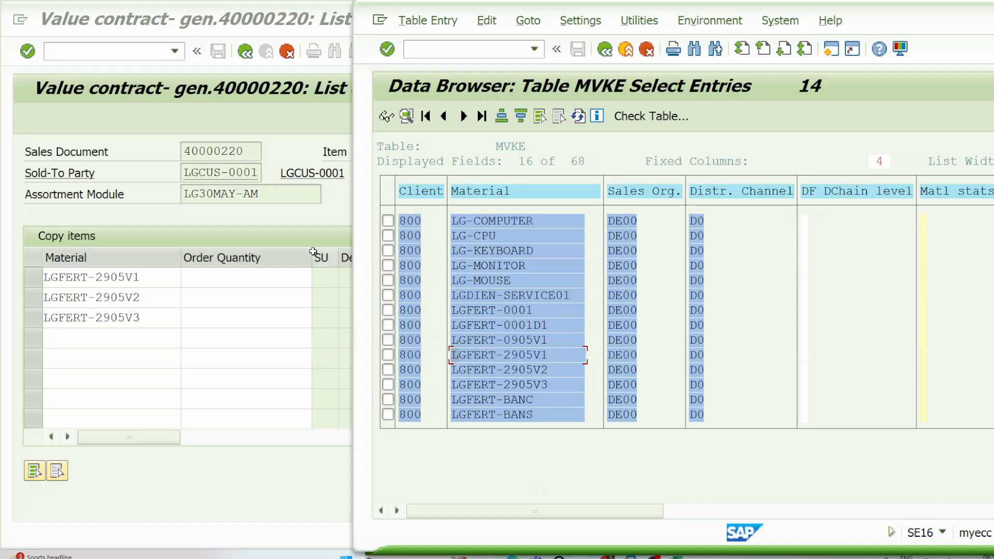
pyautogui.click(258, 280)
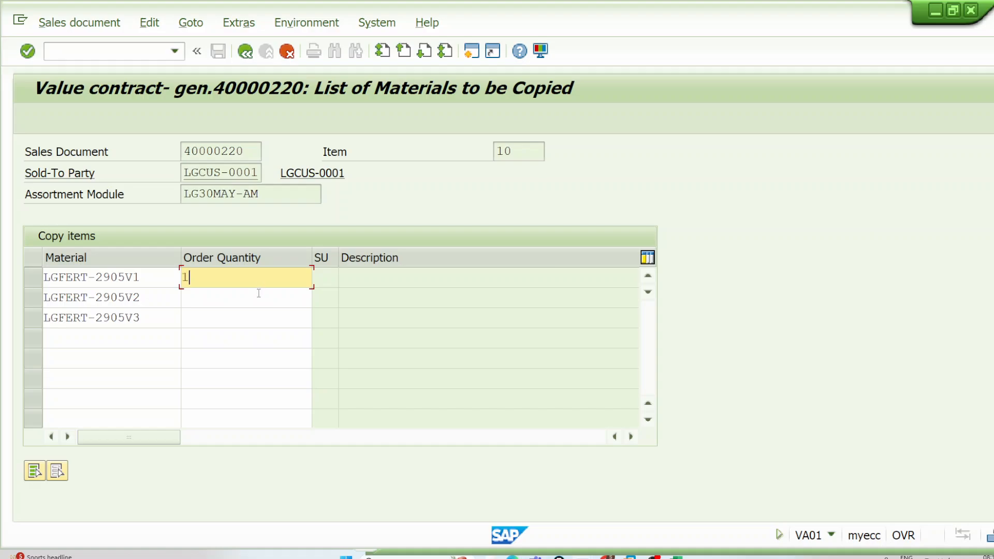
pyautogui.click(258, 294)
pyautogui.write('1')
pyautogui.click(251, 313)
pyautogui.write('1')
pyautogui.press('Return')
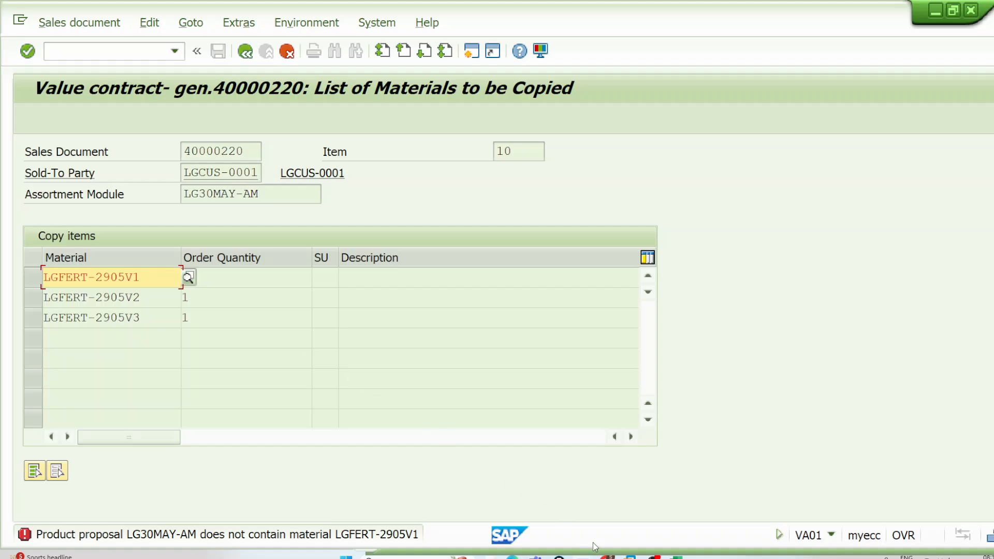
# Step: Leave the list of materials to be copied and exit the sales order creation to SAP Easy Access
pyautogui.click(583, 557)
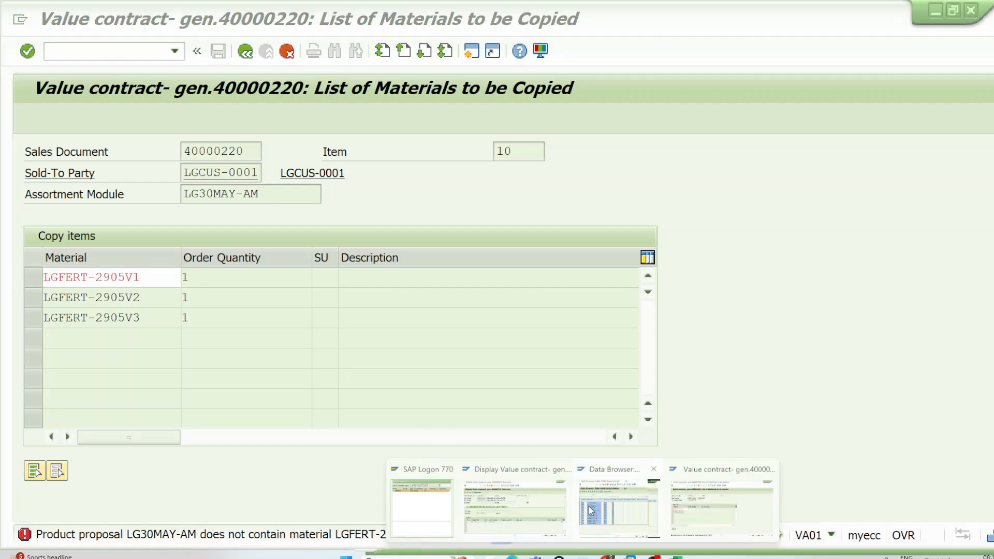
pyautogui.click(318, 157)
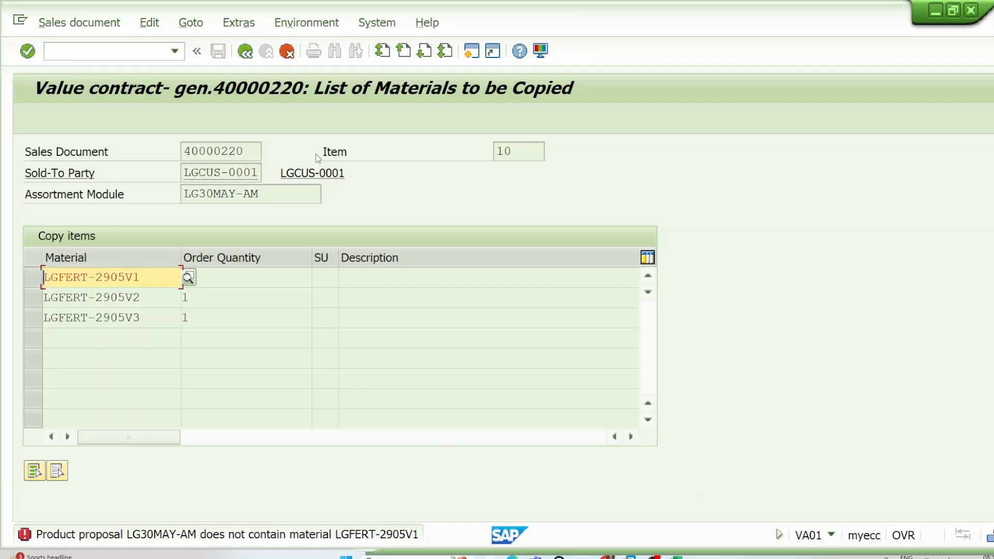
pyautogui.click(255, 53)
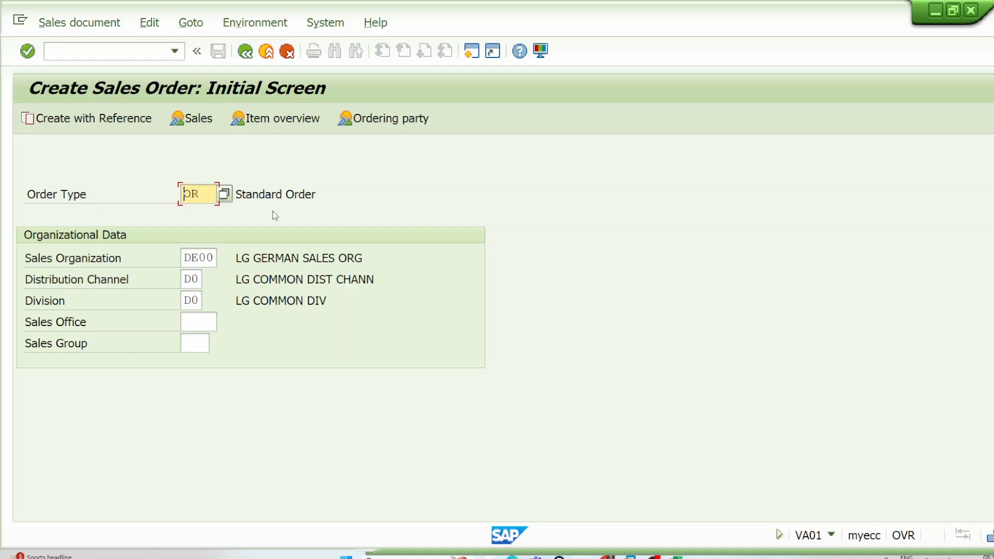
pyautogui.click(245, 51)
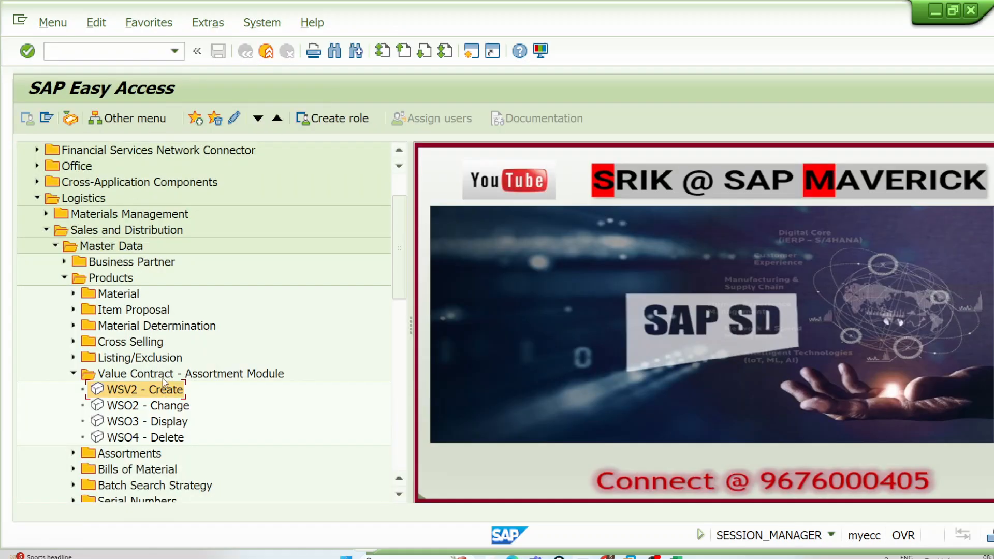
# Step: Try to open assortment module LG30MAY-AM through creation transaction WSV2, and exit the transaction
pyautogui.doubleClick(164, 395)
pyautogui.click(206, 214)
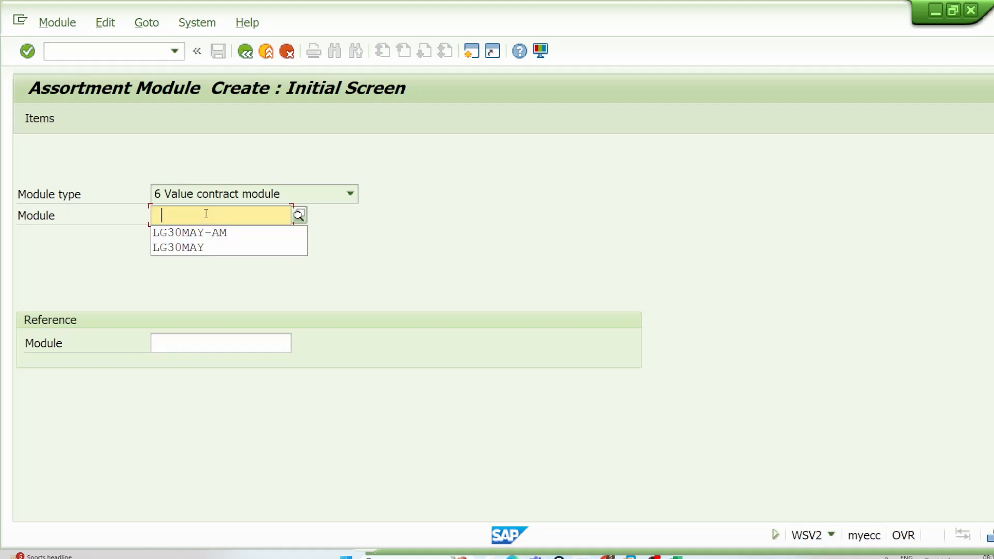
pyautogui.click(225, 237)
pyautogui.moveTo(235, 216); pyautogui.dragTo(149, 214)
pyautogui.click(149, 213)
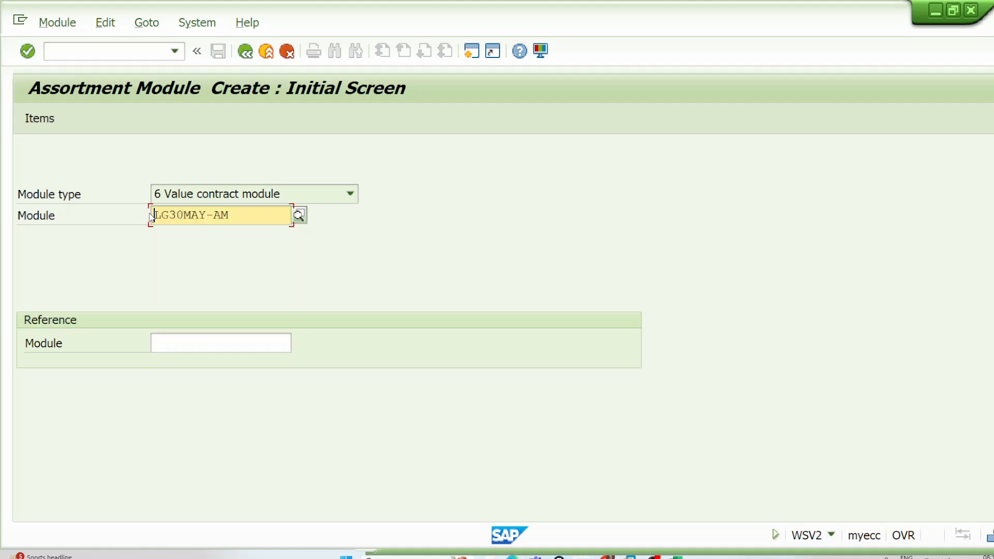
pyautogui.press('Return')
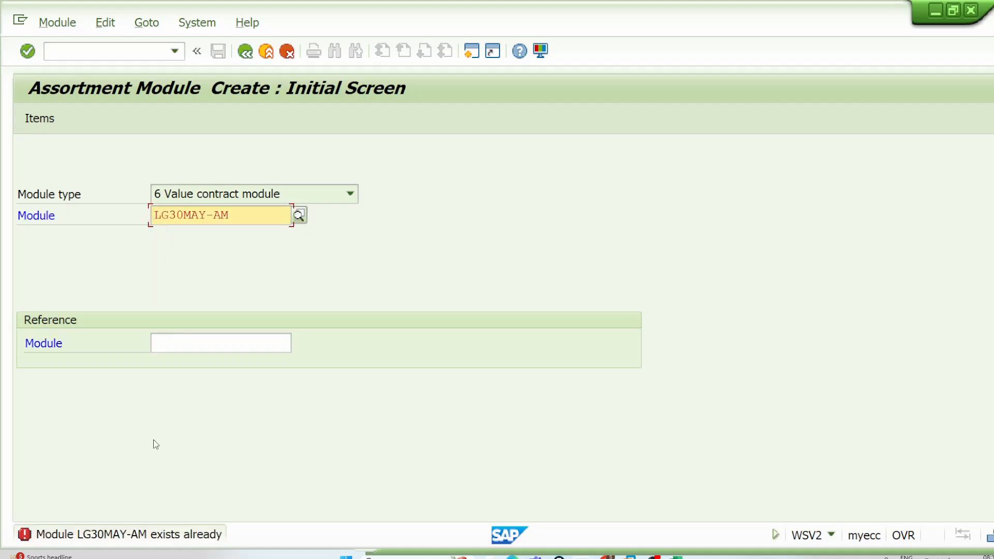
pyautogui.click(267, 51)
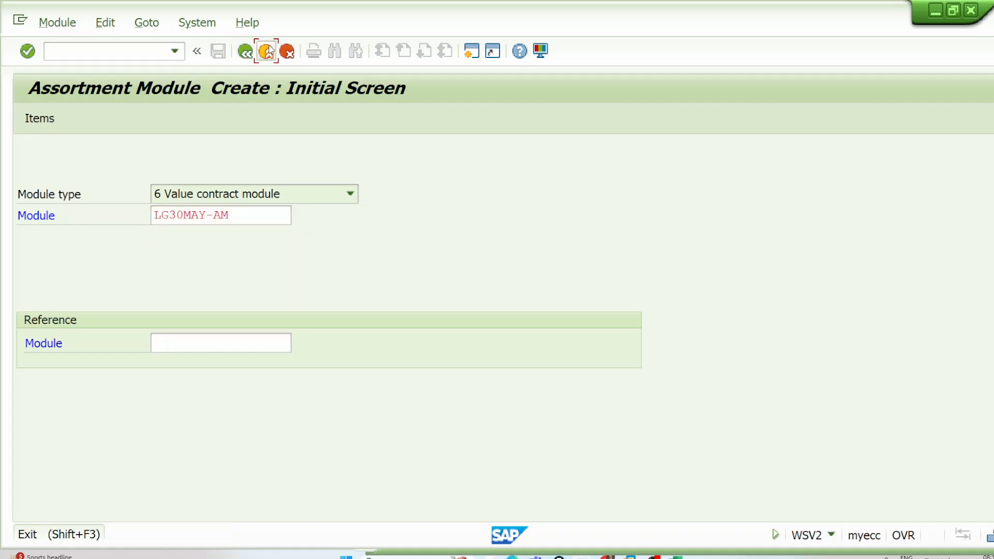
# Step: Open assortment module LG30MAY-AM in change transaction WSO2, copy its module name, and exit to SAP Easy Access
pyautogui.click(69, 55)
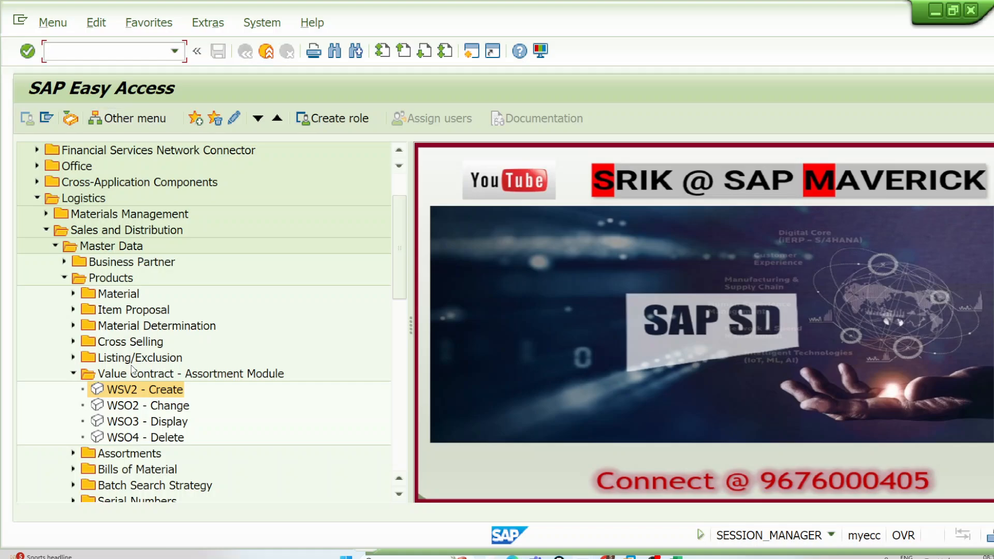
pyautogui.doubleClick(170, 407)
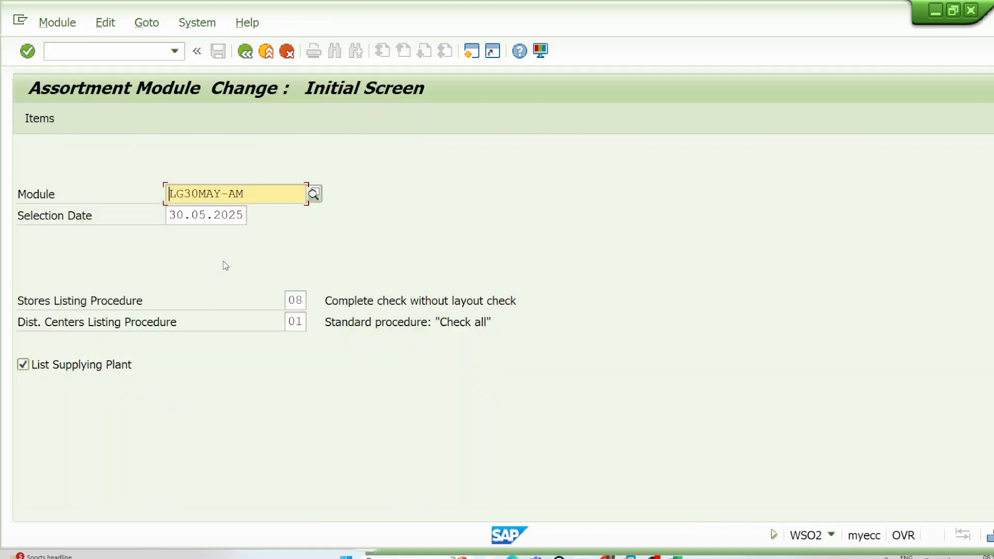
pyautogui.press('Return')
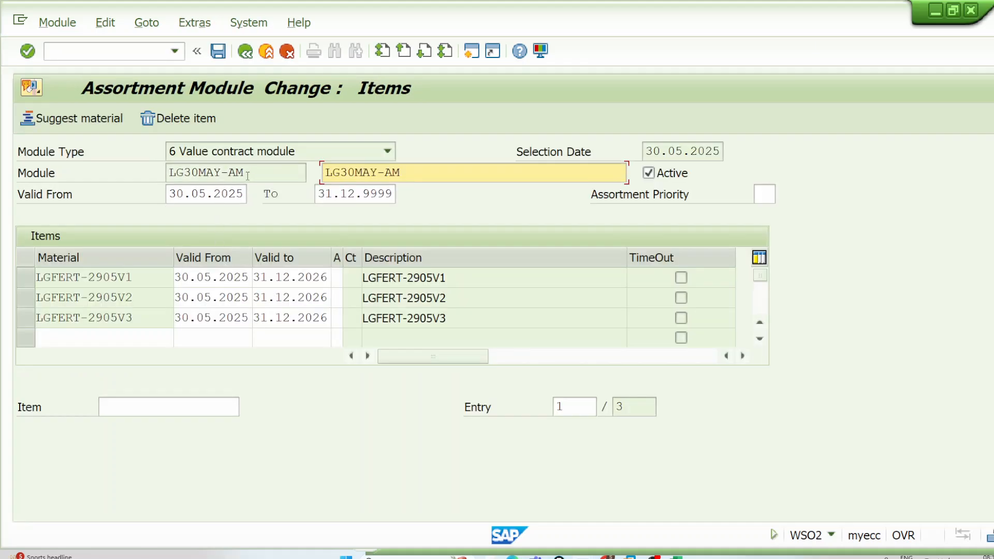
pyautogui.moveTo(247, 173); pyautogui.dragTo(164, 172)
pyautogui.click(163, 172)
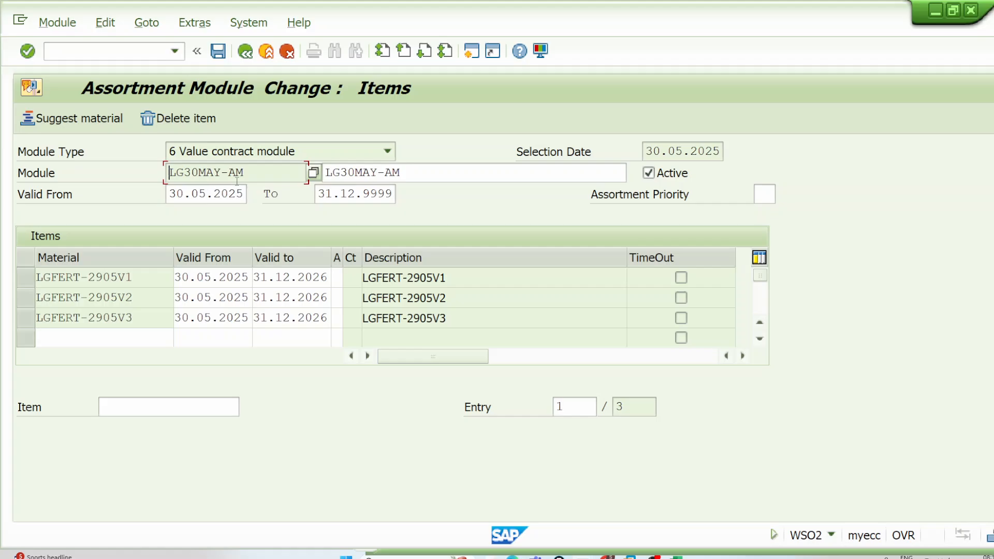
pyautogui.moveTo(249, 174); pyautogui.dragTo(168, 173)
pyautogui.hotkey('ctrl', 'c')
pyautogui.click(261, 54)
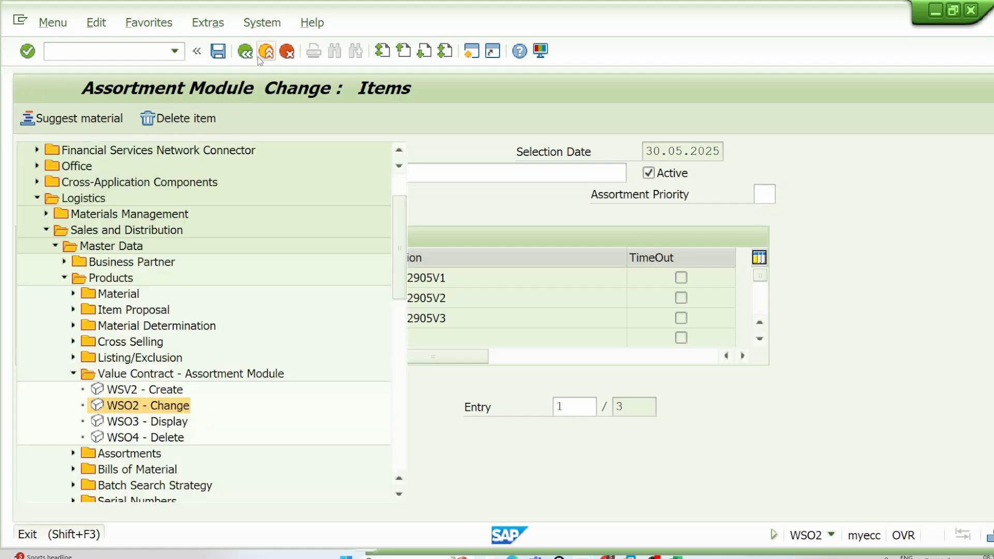
# Step: Open the value contract for changing with transaction VA42
pyautogui.click(150, 50)
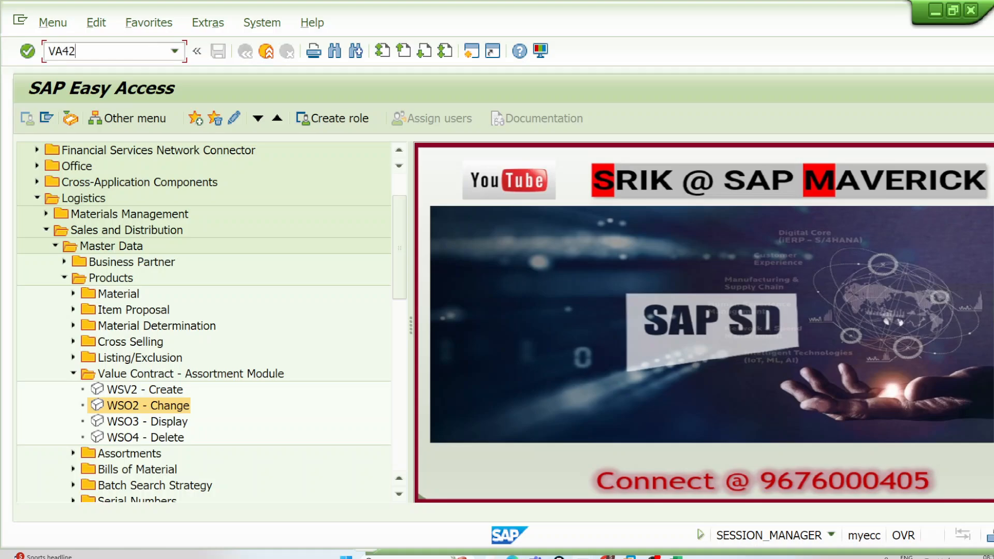
pyautogui.write('VA42')
pyautogui.press('Return')
pyautogui.press('Return')
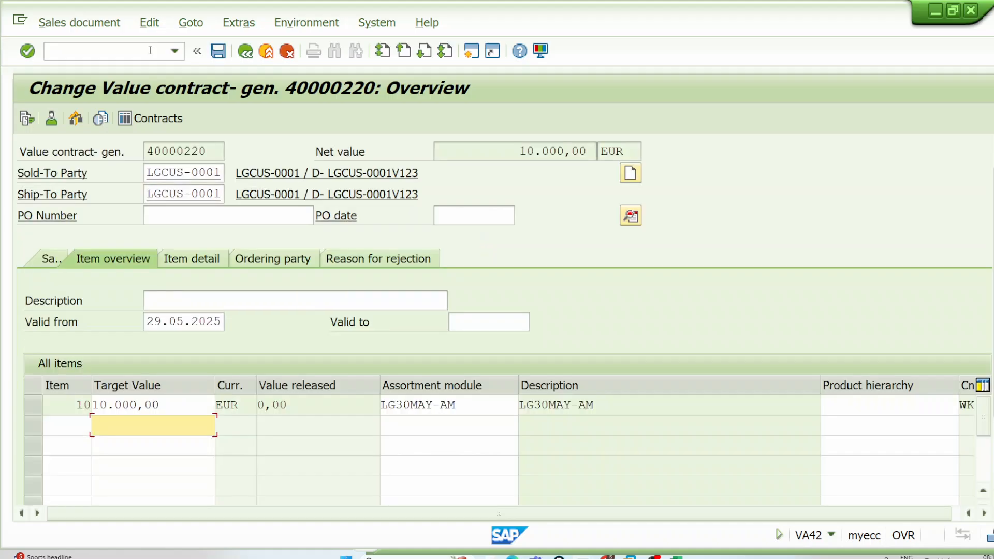
# Step: Re-enter LG30MAY-AM as the assortment module of contract item 10, save the contract, and leave the transaction
pyautogui.click(384, 404)
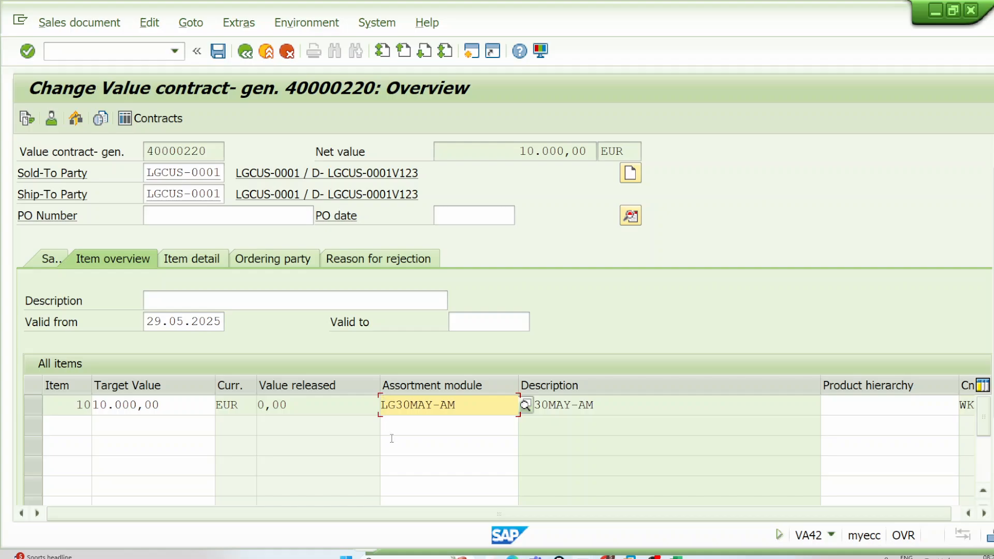
pyautogui.press('Delete')
pyautogui.press('Delete')
pyautogui.press('Delete')
pyautogui.press('Delete')
pyautogui.press('Delete')
pyautogui.press('Delete')
pyautogui.press('Delete')
pyautogui.press('Delete')
pyautogui.press('Delete')
pyautogui.press('Delete')
pyautogui.hotkey('ctrl', 'v')
pyautogui.press('Return')
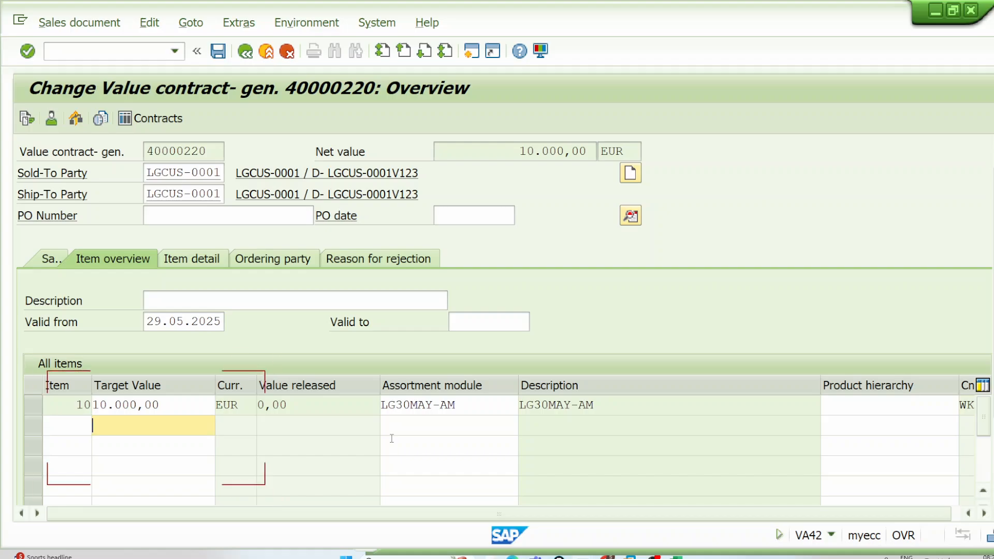
pyautogui.hotkey('ctrl', 's')
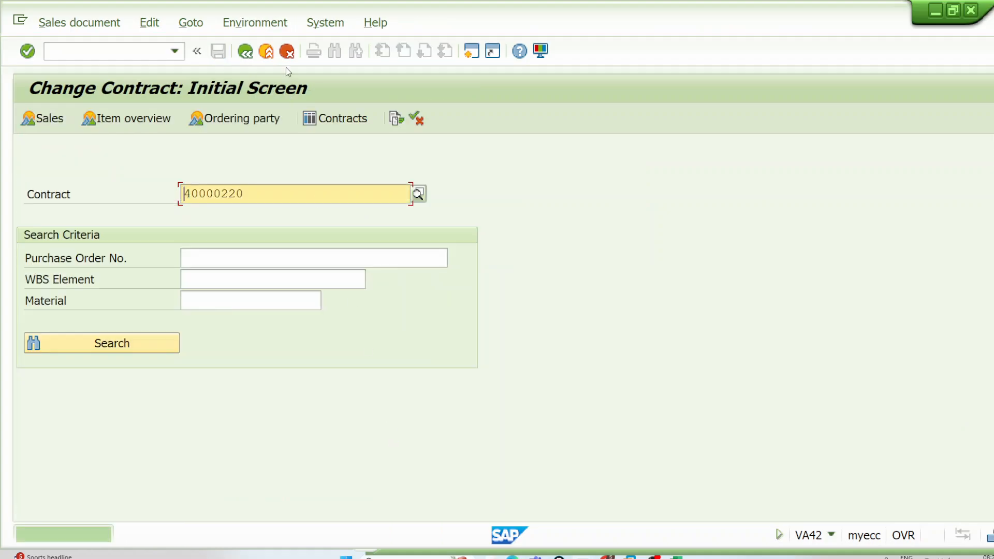
pyautogui.click(245, 51)
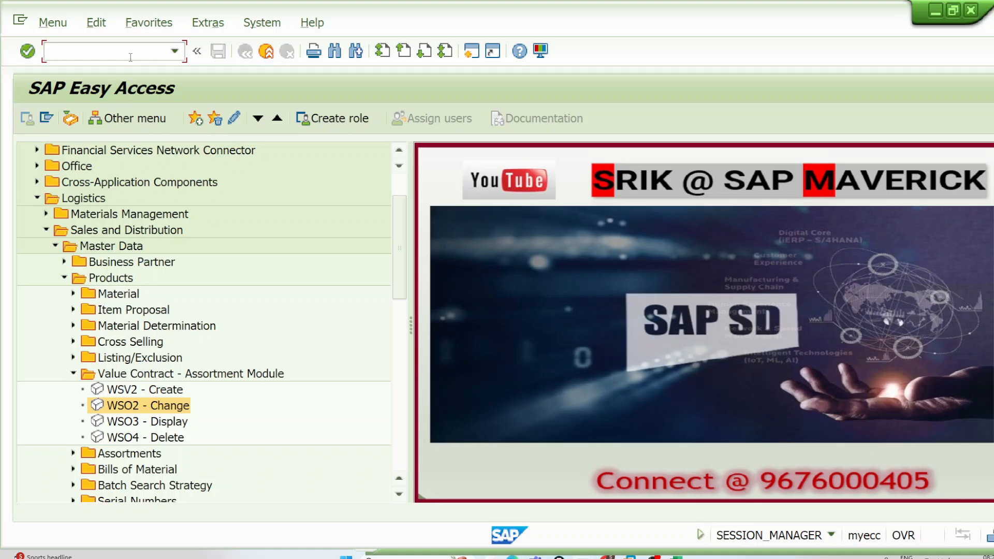
# Step: Start a standard order OR with transaction VA01 and copy the value contract as its reference
pyautogui.write('VA01')
pyautogui.press('Return')
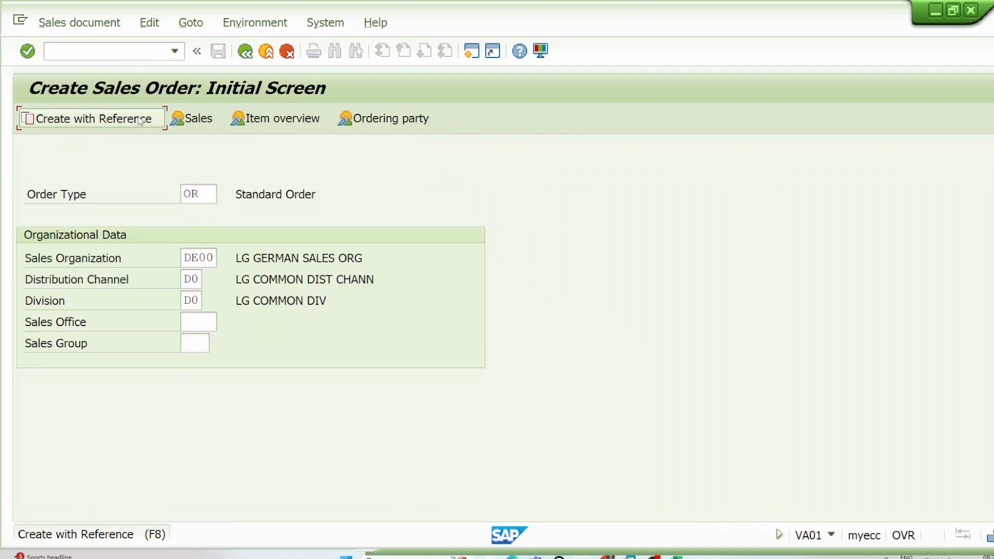
pyautogui.click(140, 121)
pyautogui.click(275, 157)
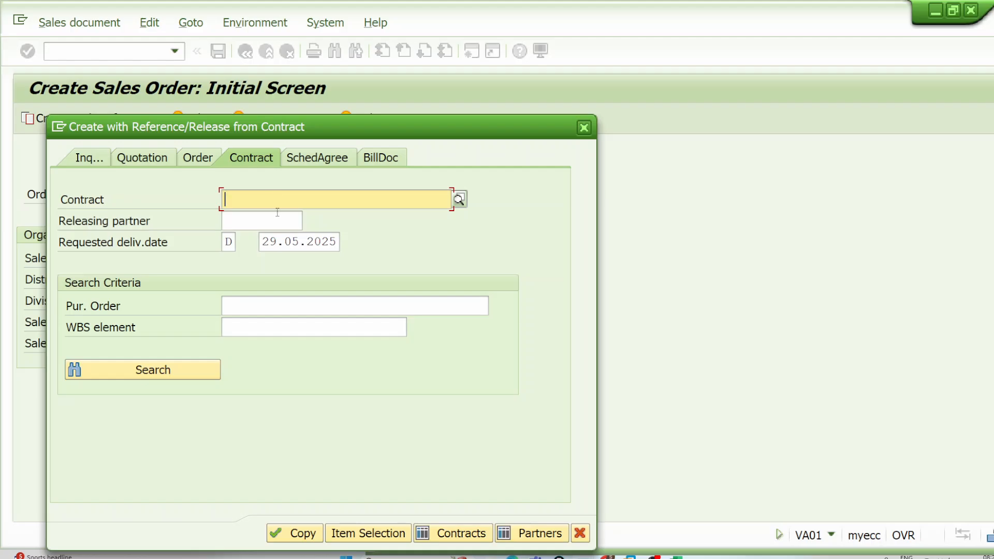
pyautogui.hotkey('ctrl', 'v')
pyautogui.click(342, 533)
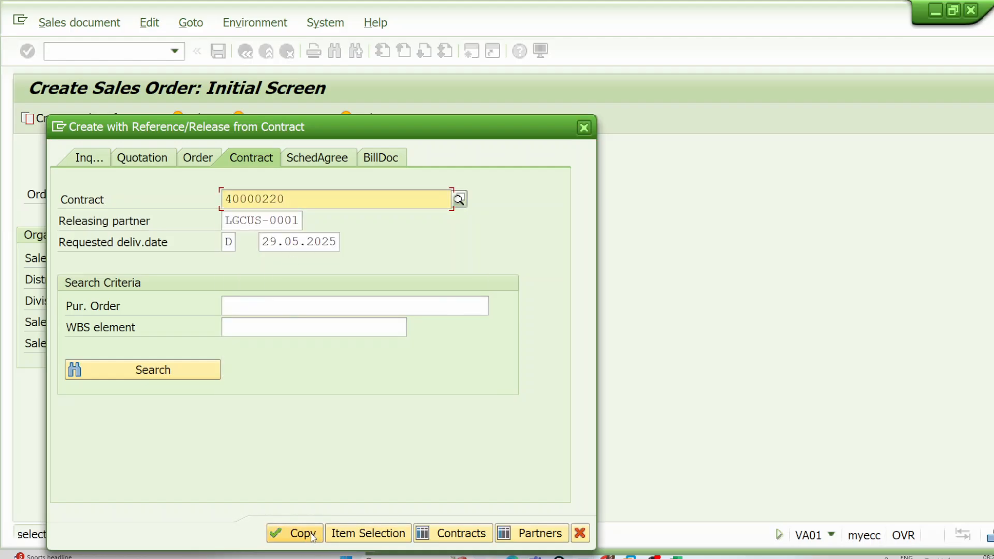
pyautogui.click(342, 533)
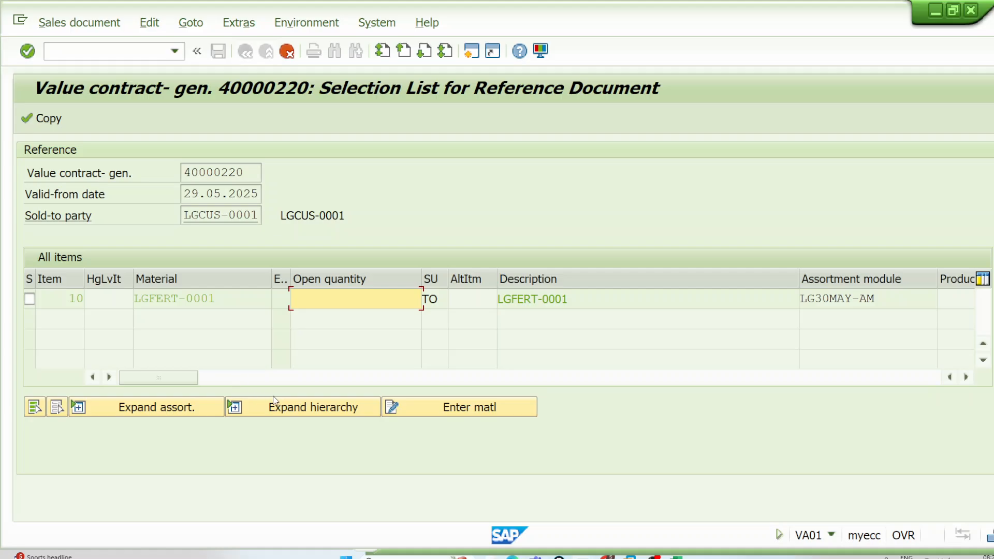
# Step: Try to add material LGFERT-2905V1 with order quantity 1 to the materials copied for contract item 10
pyautogui.click(462, 406)
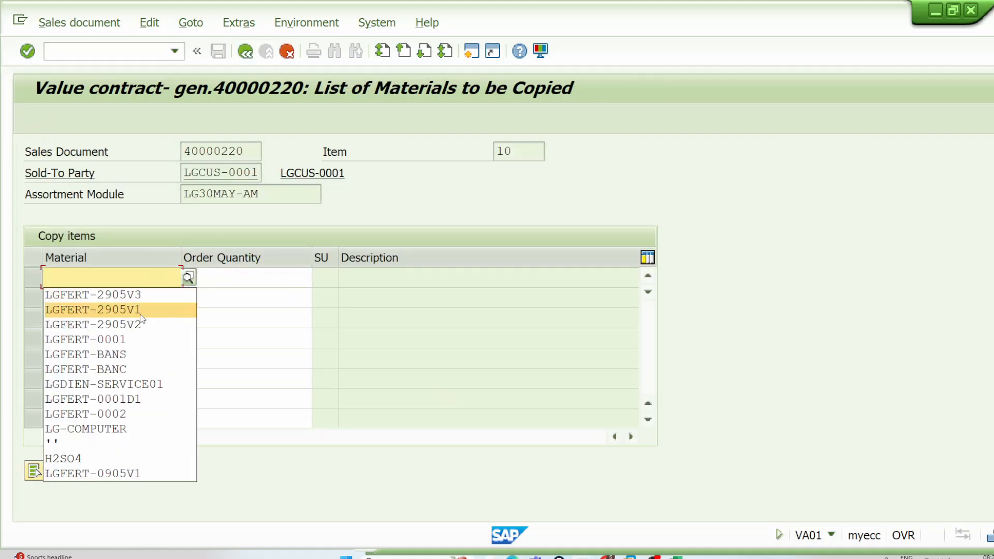
pyautogui.click(145, 310)
pyautogui.click(225, 282)
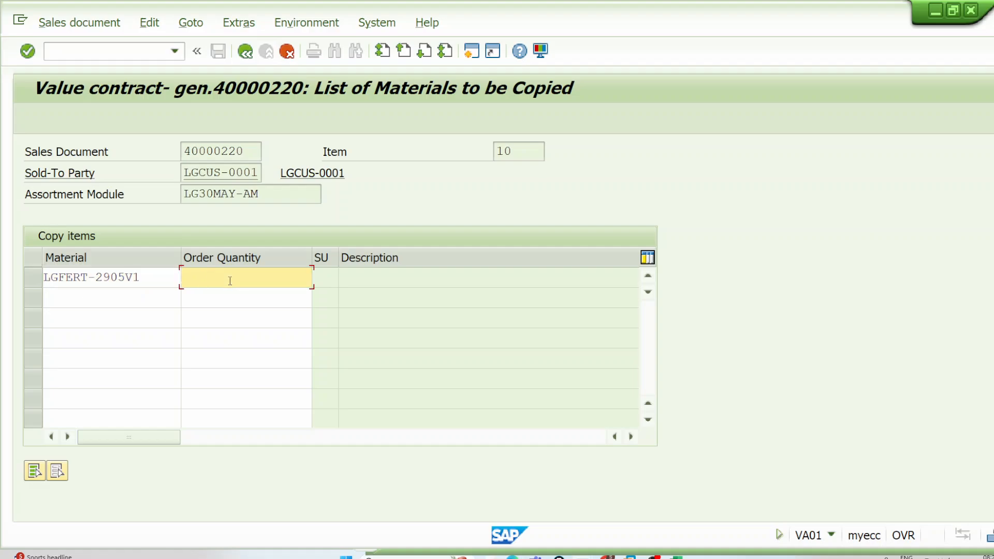
pyautogui.press('Return')
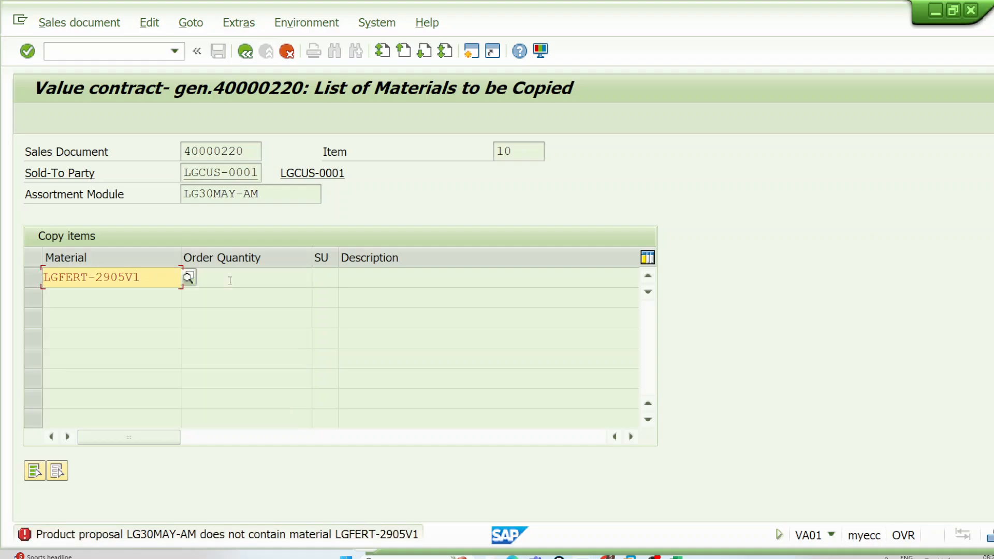
# Step: View the details of the error message, close them, and cancel back to the initial sales order screen
pyautogui.click(259, 536)
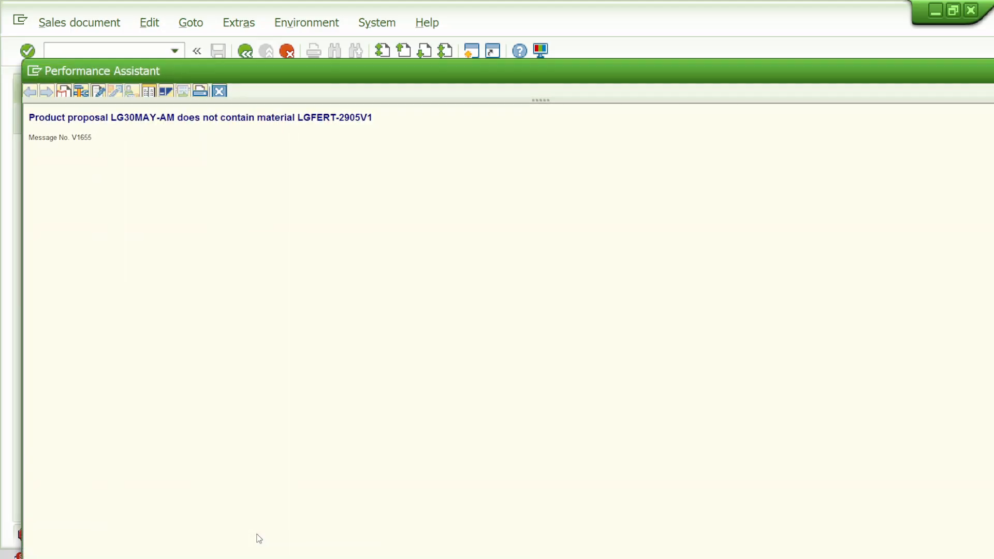
pyautogui.click(223, 92)
pyautogui.press('Return')
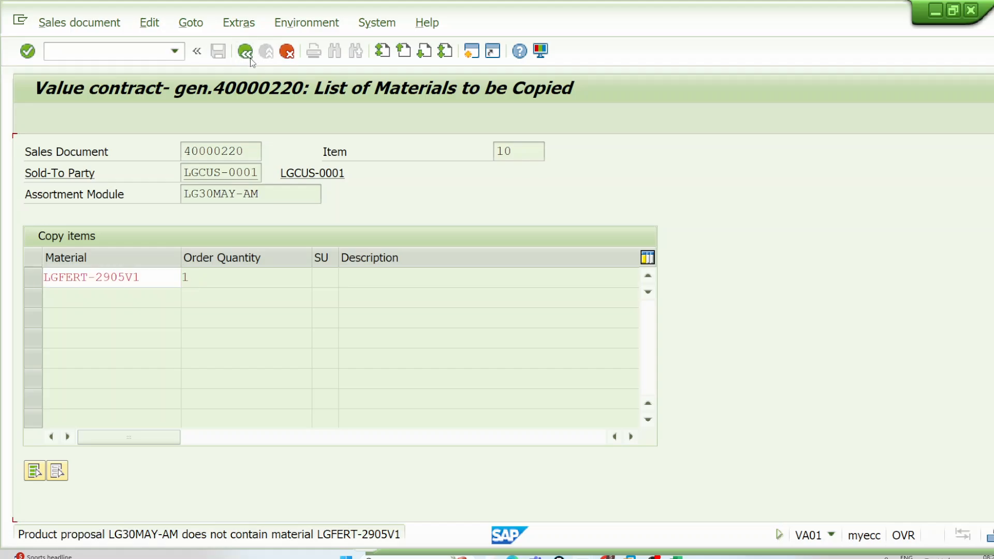
pyautogui.click(286, 51)
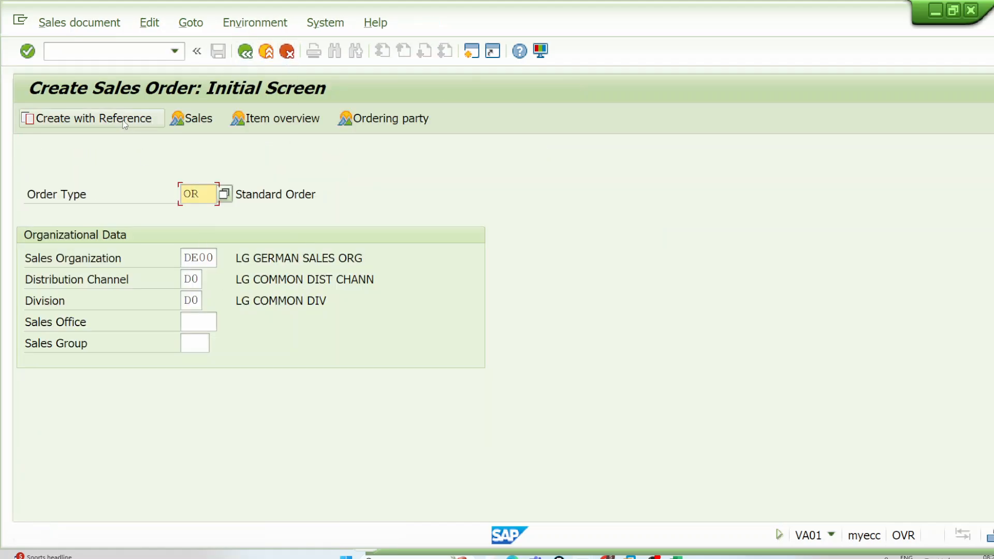
# Step: Reference the value contract again as a contract for the sales order and copy it to reach its item selection list
pyautogui.click(88, 118)
pyautogui.click(460, 531)
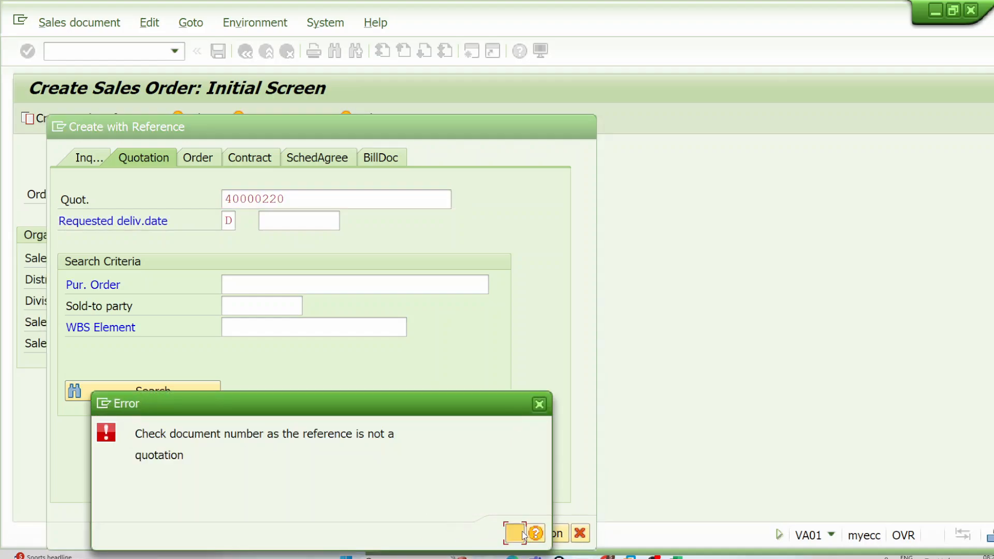
pyautogui.click(523, 533)
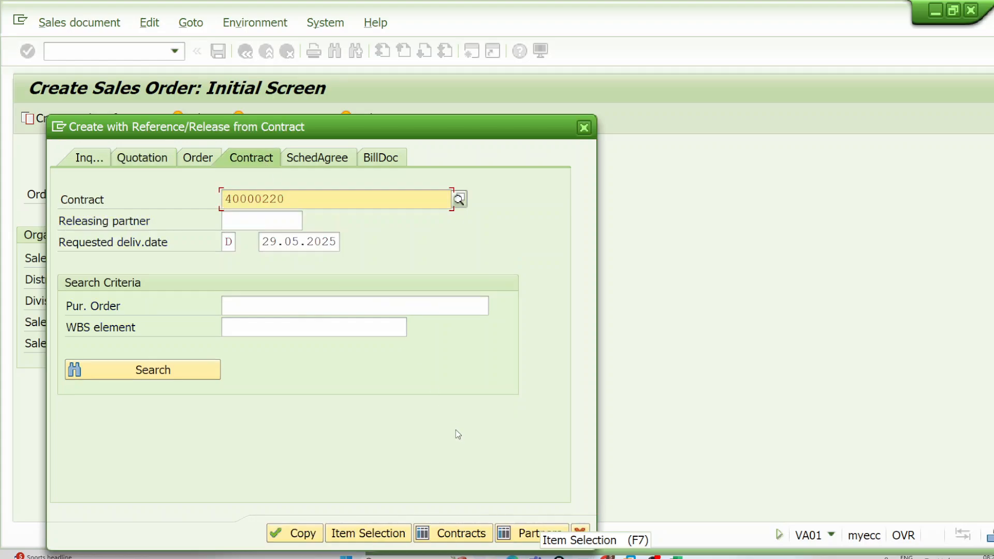
pyautogui.click(455, 533)
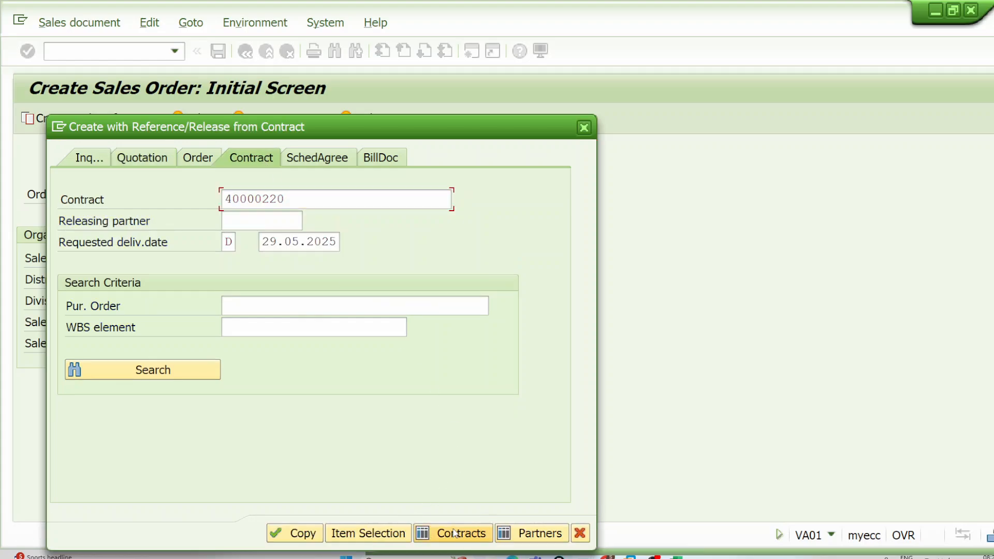
pyautogui.click(320, 533)
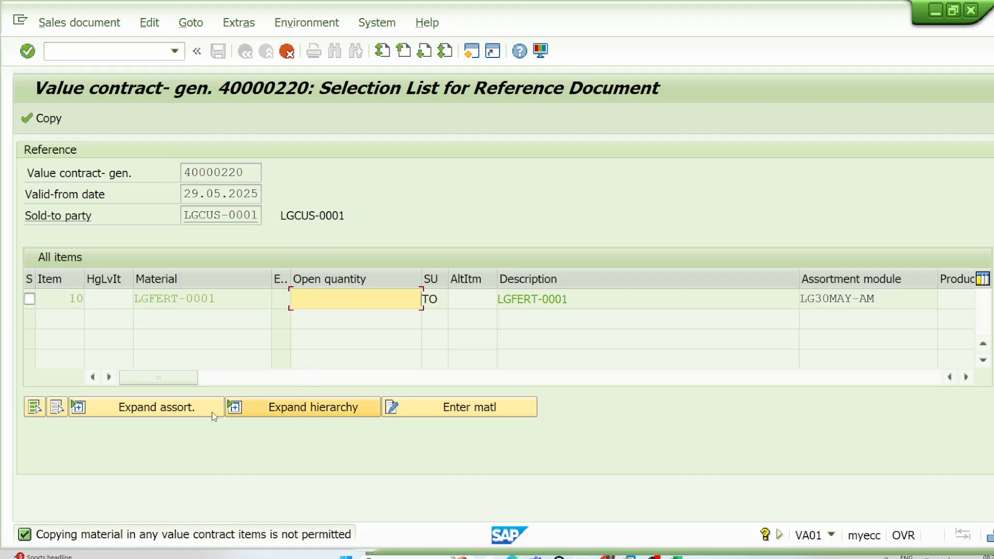
# Step: Expand the assortment module of contract item 10 to check its materials, and cancel back to the initial order screen
pyautogui.click(195, 413)
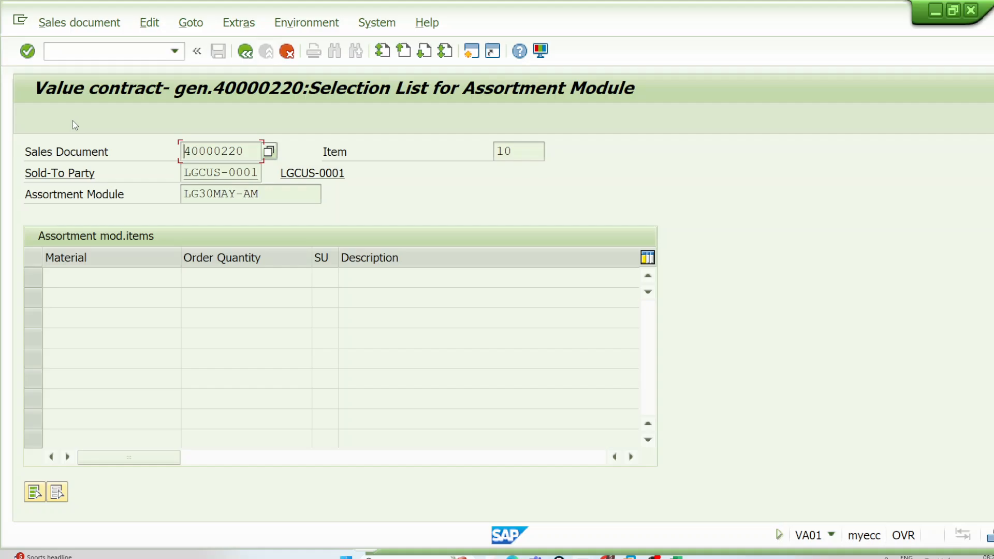
pyautogui.moveTo(268, 196); pyautogui.dragTo(197, 195)
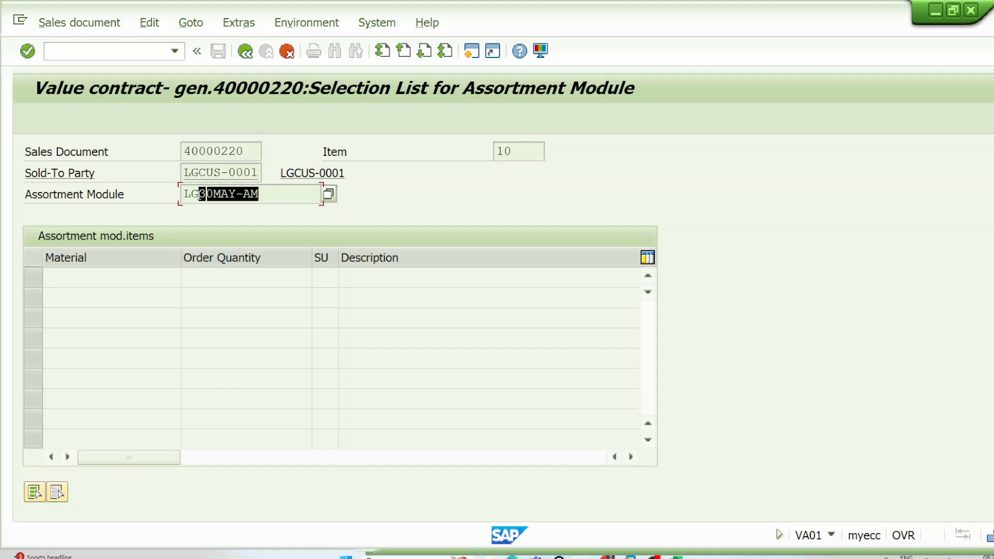
pyautogui.click(245, 51)
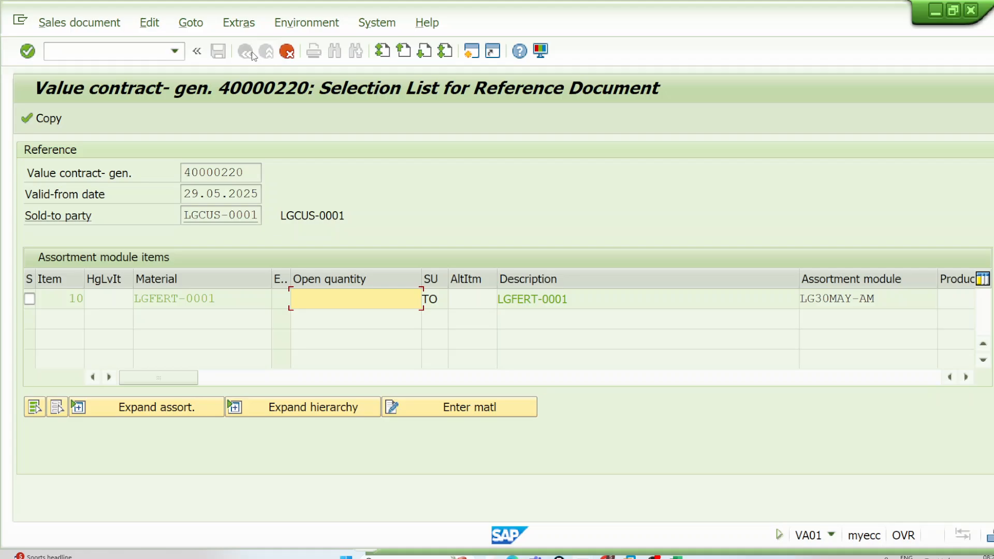
pyautogui.click(287, 51)
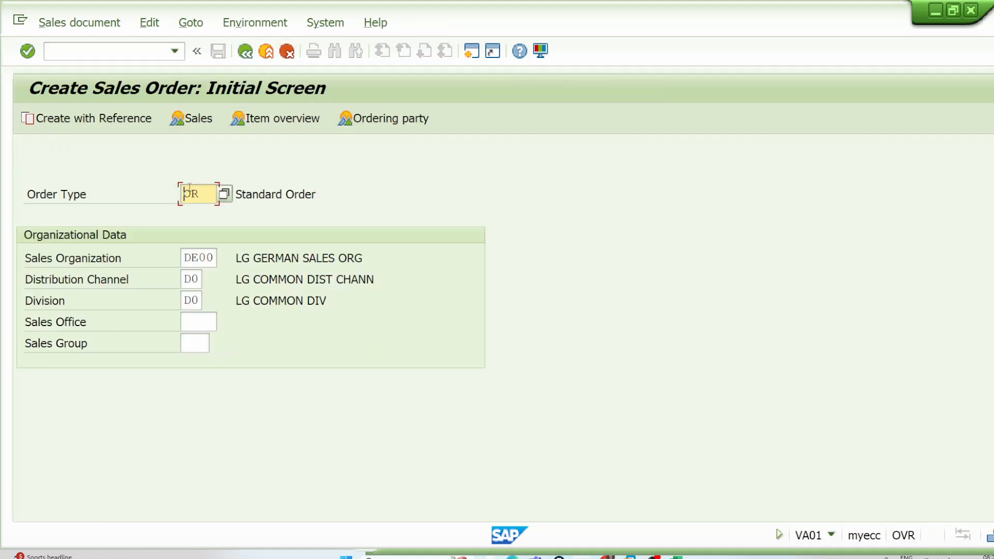
# Step: Reference the value contract for the order with requested delivery date 30.05.2025 and copy it into the item selection
pyautogui.click(117, 118)
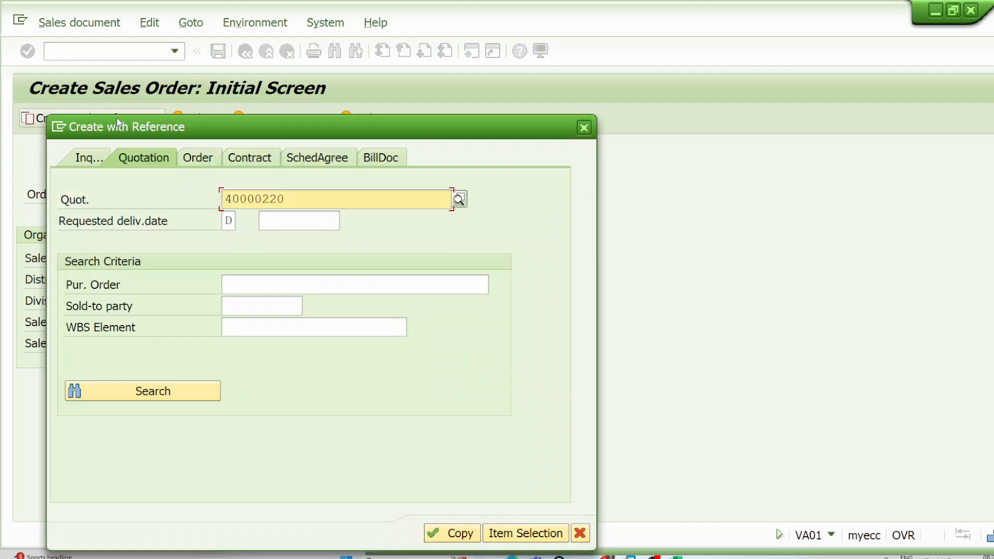
pyautogui.click(286, 221)
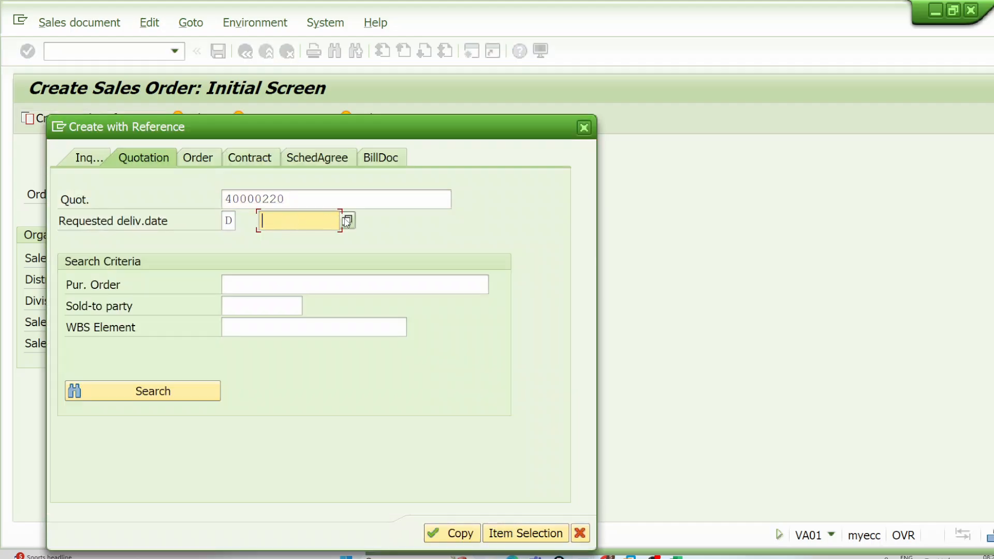
pyautogui.click(270, 162)
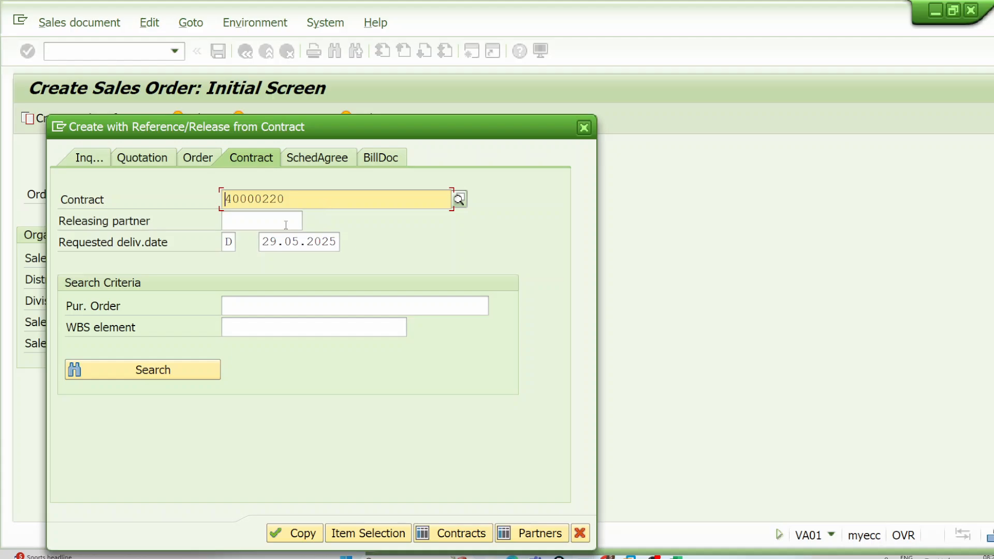
pyautogui.click(310, 242)
pyautogui.click(345, 241)
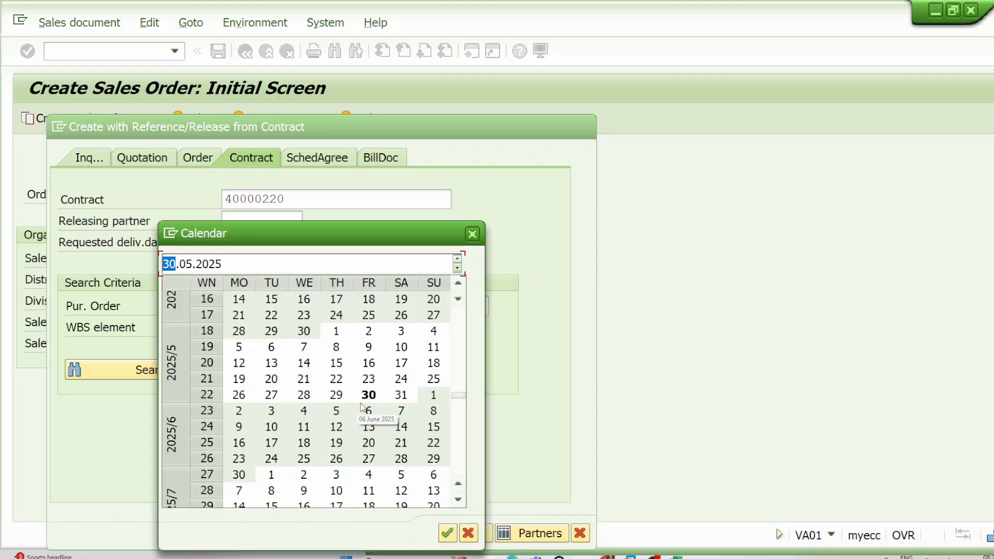
pyautogui.doubleClick(372, 396)
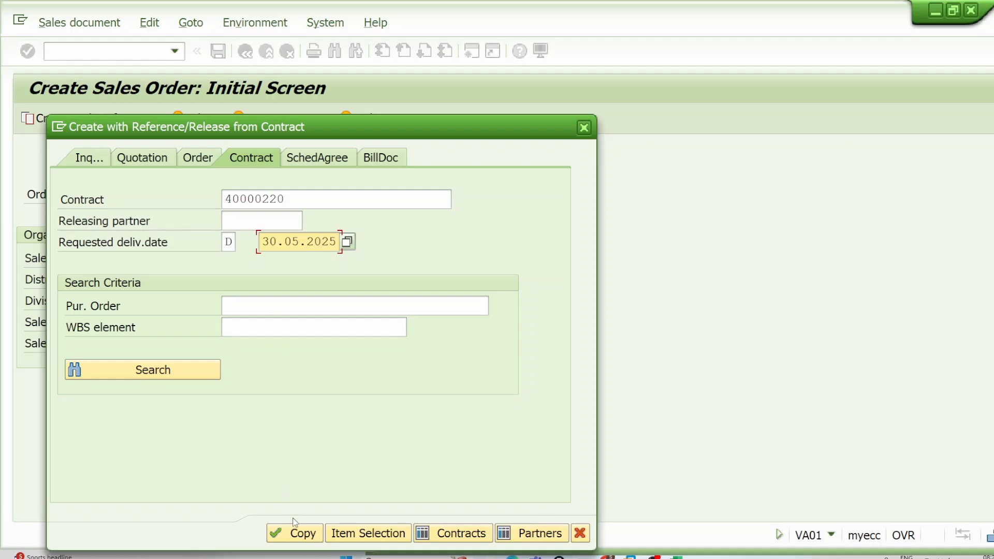
pyautogui.click(300, 535)
pyautogui.click(302, 533)
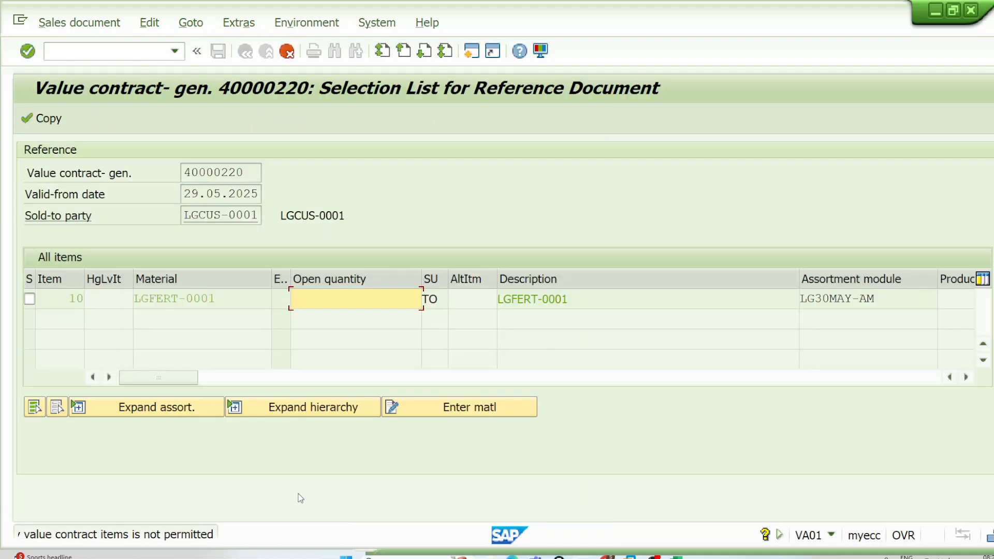
# Step: Try to enter material LGFERT-2905V1 with order quantity 1 for contract item 10, and cancel out of the sales order
pyautogui.click(420, 404)
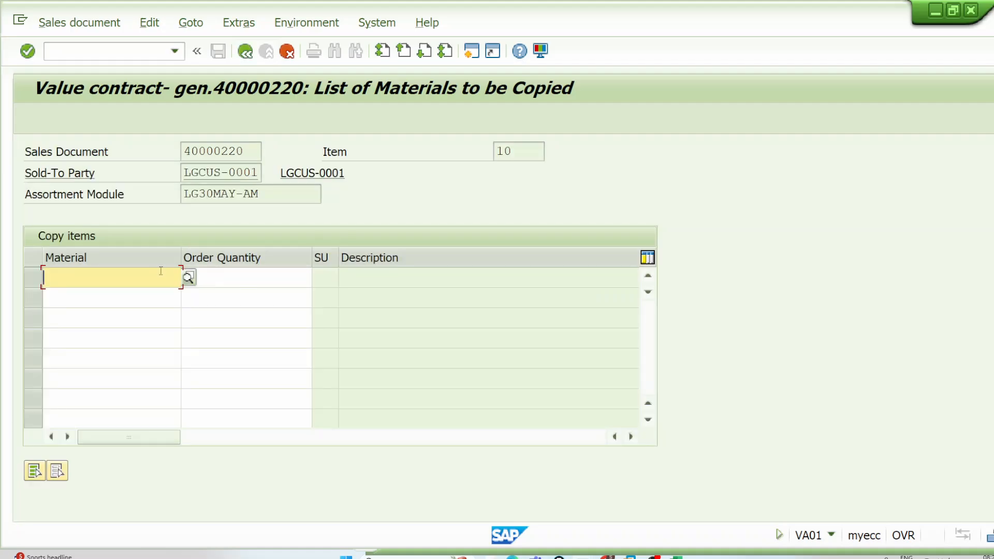
pyautogui.click(161, 274)
pyautogui.click(149, 299)
pyautogui.click(240, 275)
pyautogui.write('1')
pyautogui.press('Return')
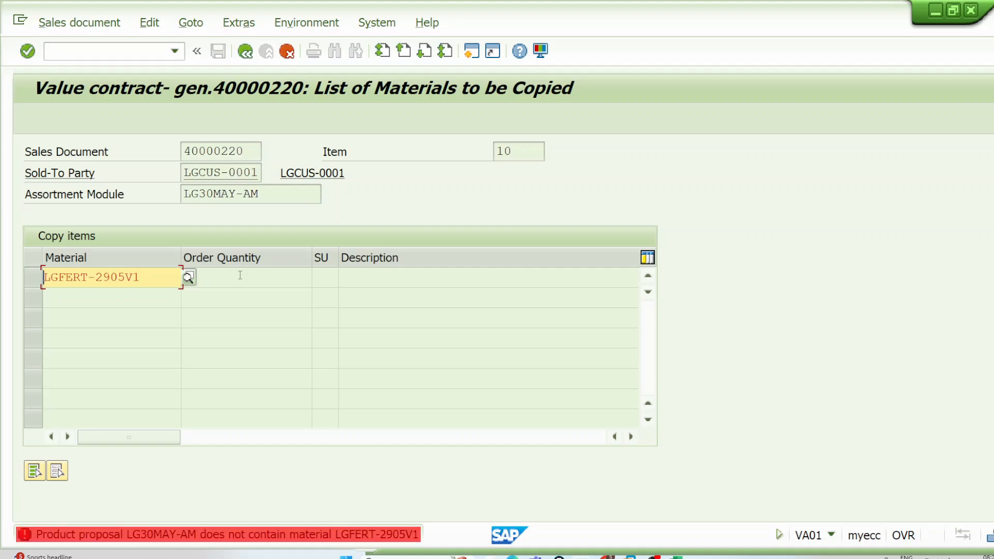
pyautogui.click(250, 51)
pyautogui.click(286, 50)
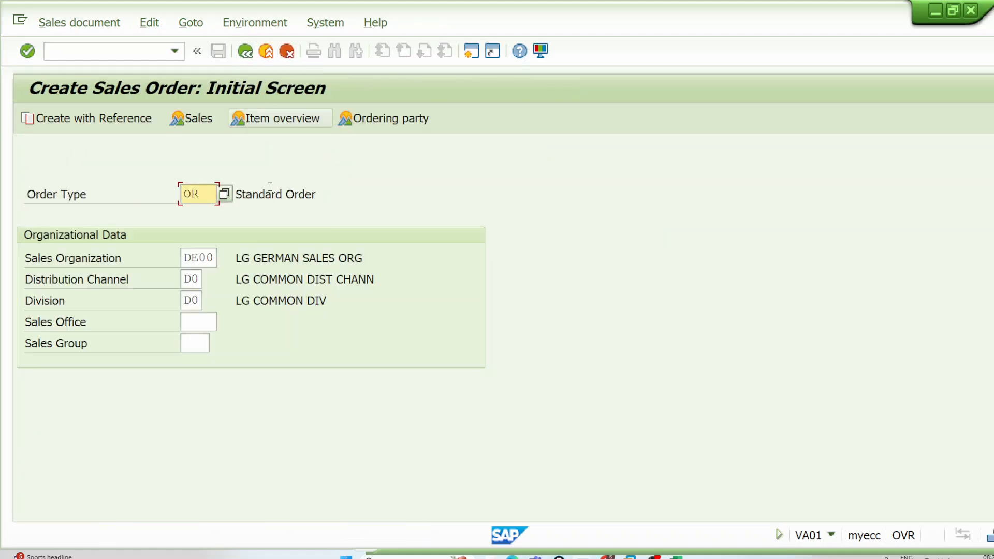
pyautogui.click(245, 51)
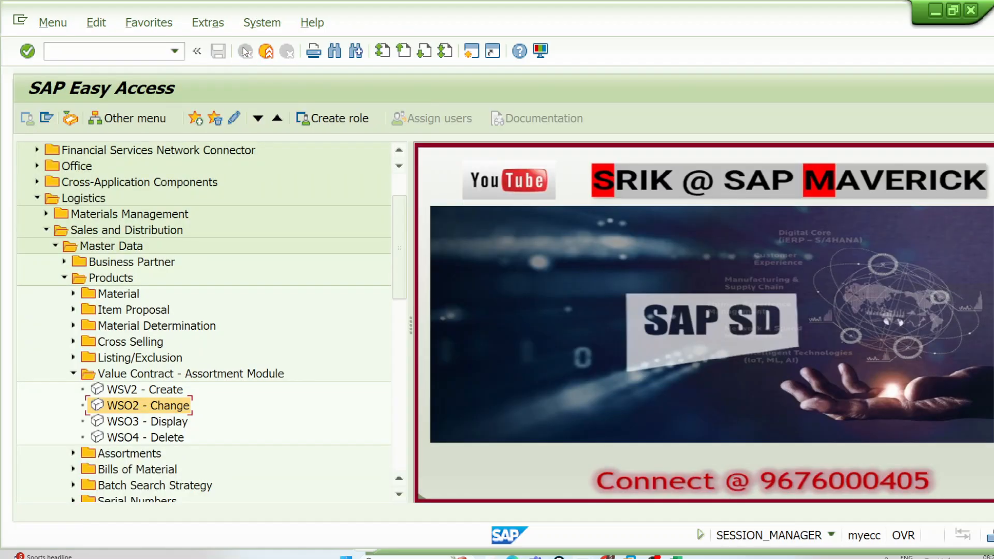
# Step: Start creating assortment module LG30MAY-AMV1 as a value contract module, and go to its items
pyautogui.doubleClick(157, 393)
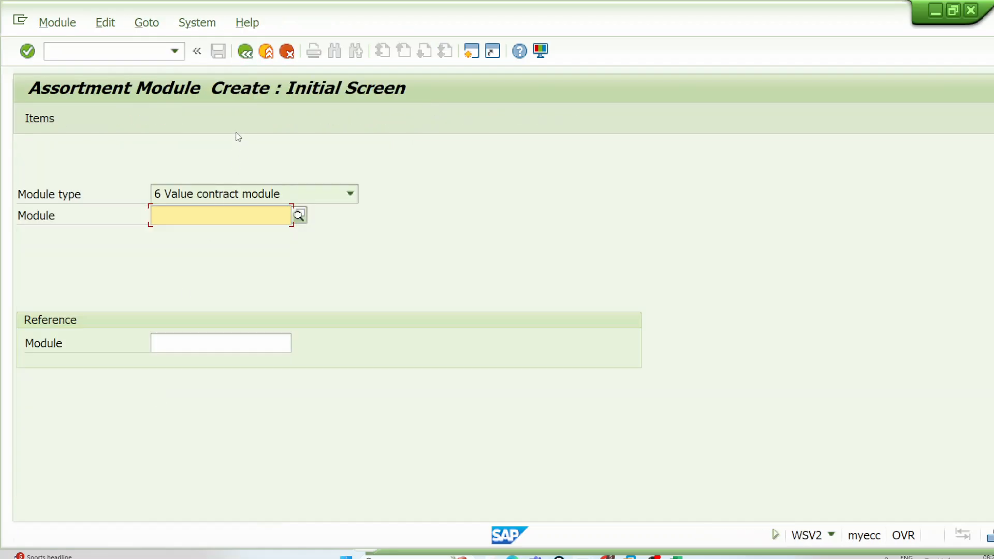
pyautogui.click(227, 215)
pyautogui.click(228, 231)
pyautogui.write('V1')
pyautogui.press('Return')
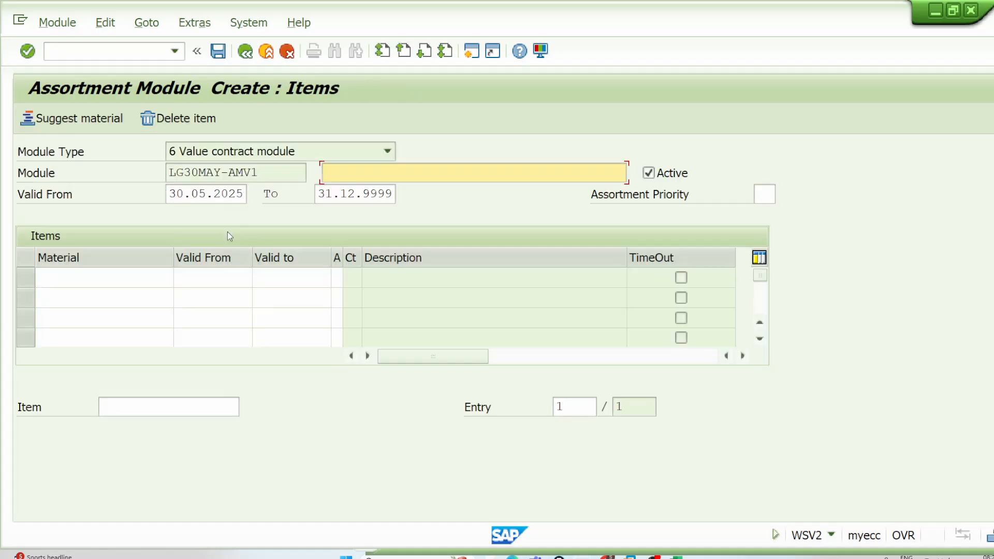
# Step: Set the module's valid-from date to 29.05.2025 and its description to LG30MAY-AMV1
pyautogui.click(228, 198)
pyautogui.click(257, 194)
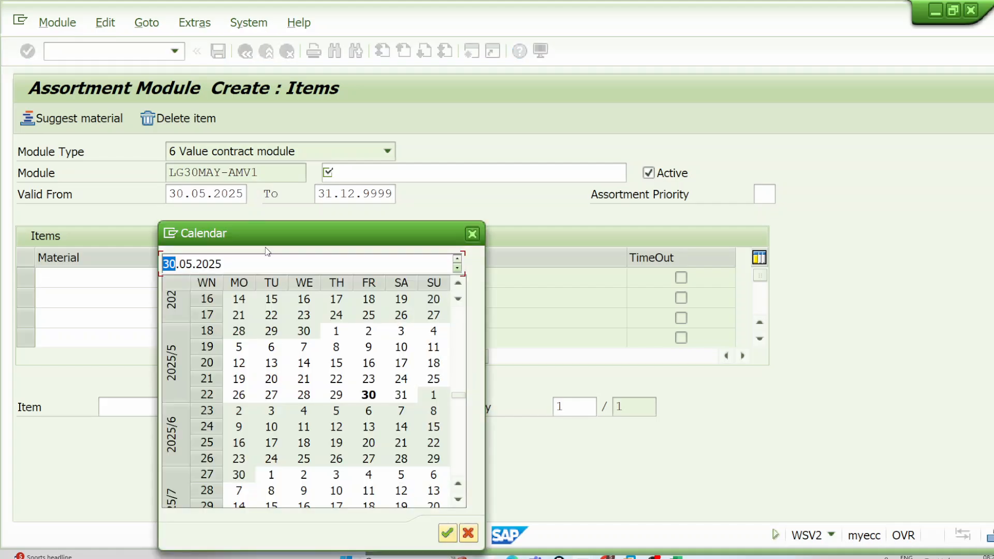
pyautogui.doubleClick(336, 394)
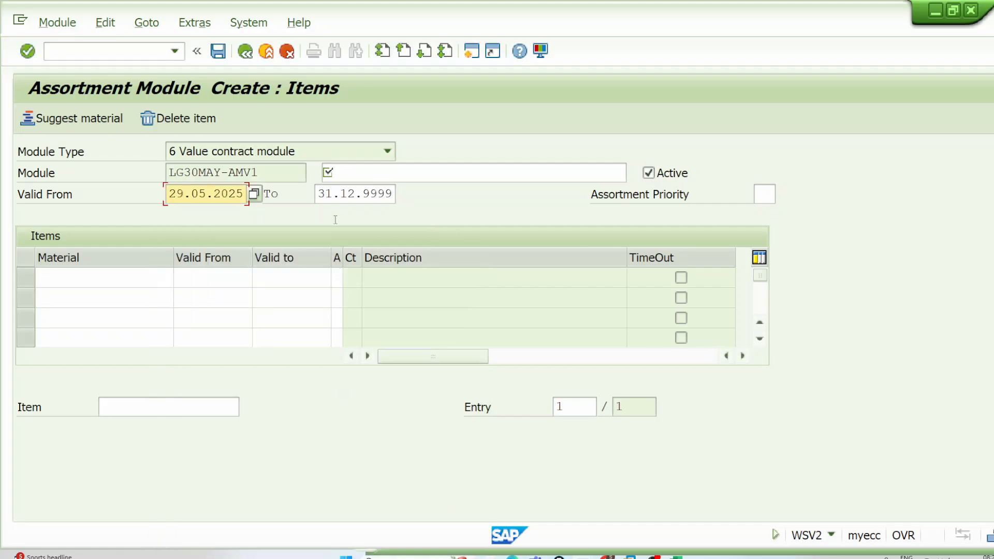
pyautogui.click(358, 173)
pyautogui.write('L')
pyautogui.click(363, 188)
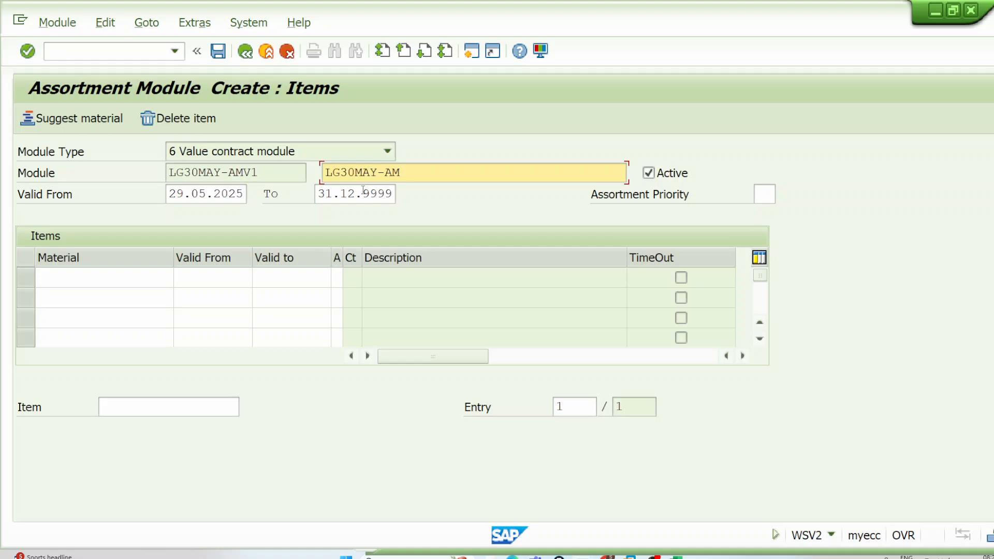
# Step: Enter materials LGFERT-2905V1, LGFERT-2905V2 and LGFERT-2905V3 as the module's items
pyautogui.click(138, 279)
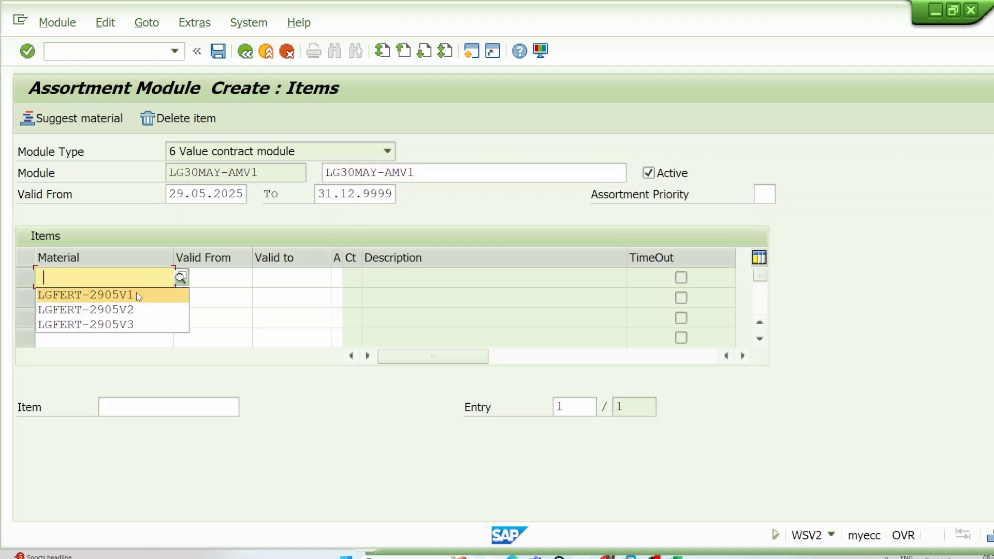
pyautogui.click(136, 292)
pyautogui.click(136, 295)
pyautogui.click(135, 330)
pyautogui.click(136, 318)
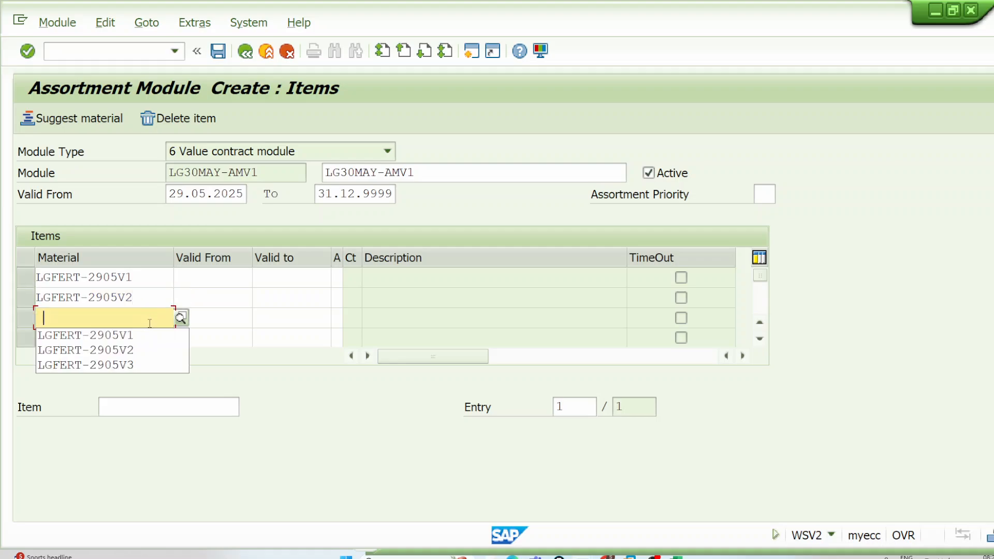
pyautogui.click(148, 364)
# Step: Set the validity of material LGFERT-2905V1 from 29.05.2025 to 31.12.2026 and confirm the items
pyautogui.moveTo(170, 194); pyautogui.dragTo(251, 196)
pyautogui.hotkey('ctrl', 'c')
pyautogui.click(227, 281)
pyautogui.hotkey('ctrl', 'v')
pyautogui.click(307, 284)
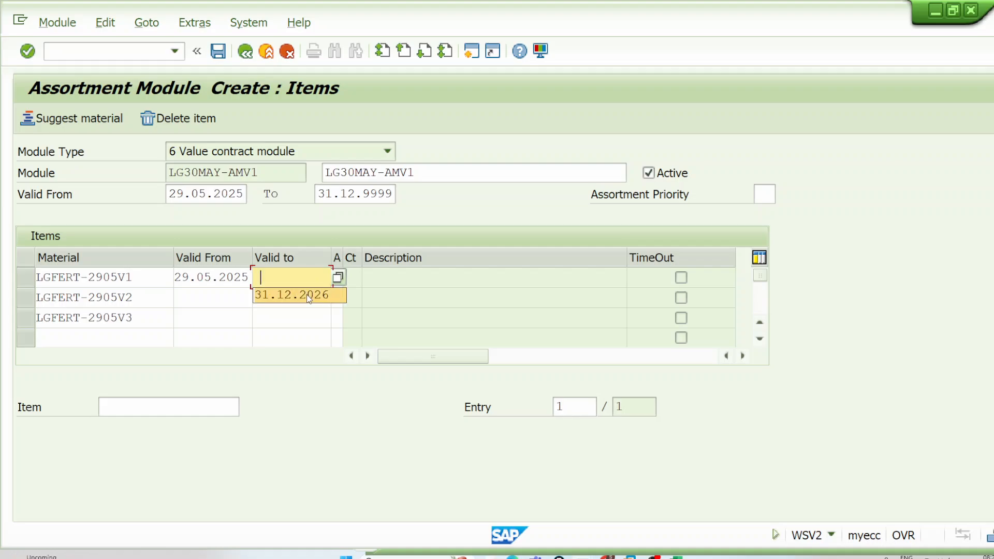
pyautogui.click(306, 294)
pyautogui.press('Return')
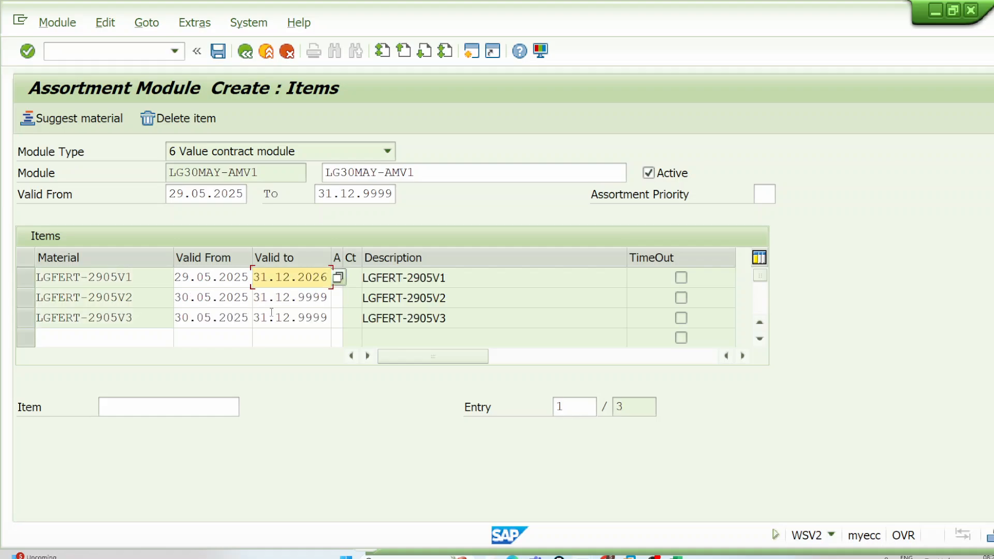
# Step: Set the valid-from date of LGFERT-2905V2 and LGFERT-2905V3 to 29.05.2025, and save the assortment module
pyautogui.click(175, 298)
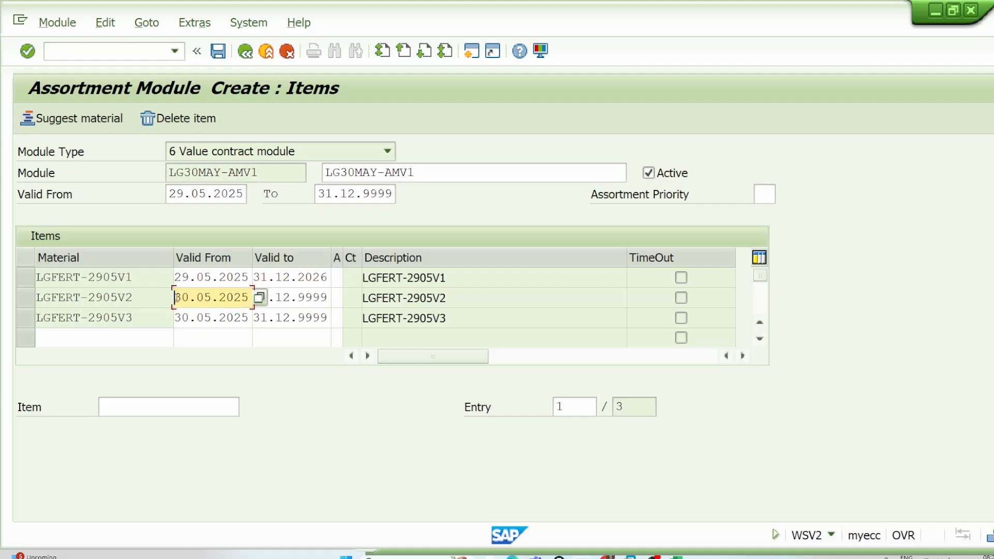
pyautogui.press('Delete')
pyautogui.press('Delete')
pyautogui.press('Delete')
pyautogui.press('Delete')
pyautogui.press('Delete')
pyautogui.press('Delete')
pyautogui.press('Delete')
pyautogui.press('Delete')
pyautogui.press('Delete')
pyautogui.press('Delete')
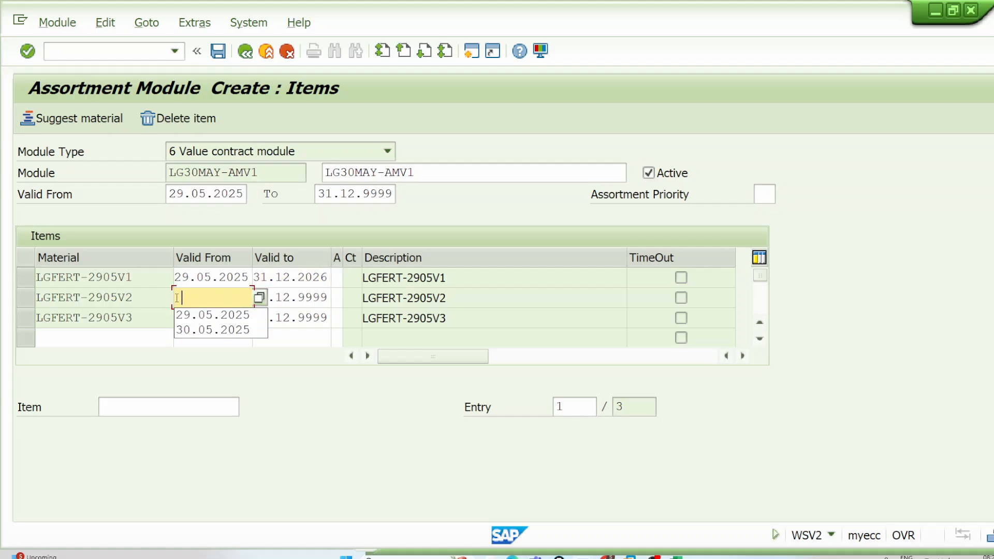
pyautogui.click(200, 317)
pyautogui.click(178, 317)
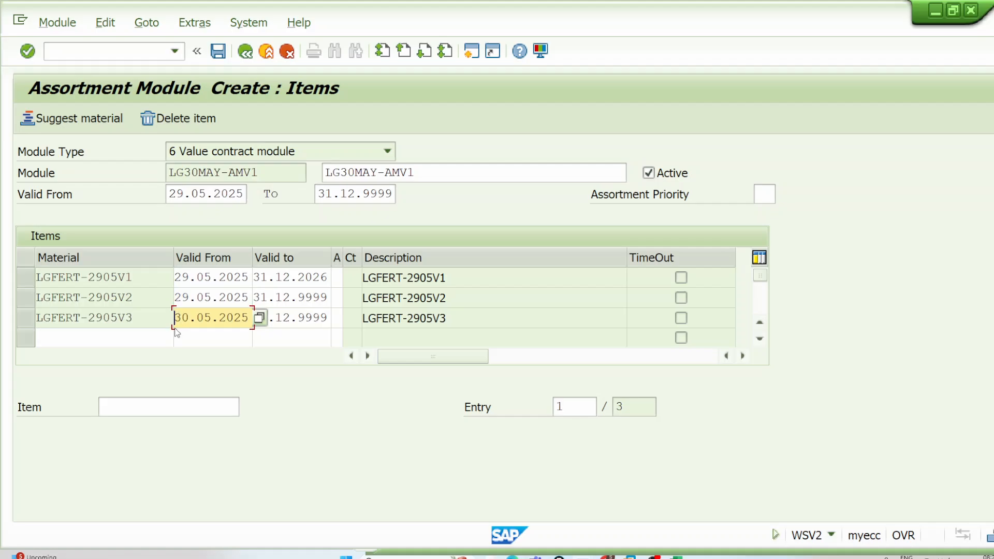
pyautogui.press('Delete')
pyautogui.press('Delete')
pyautogui.press('Delete')
pyautogui.press('Delete')
pyautogui.press('Delete')
pyautogui.press('Delete')
pyautogui.press('Delete')
pyautogui.press('Delete')
pyautogui.press('Delete')
pyautogui.press('Delete')
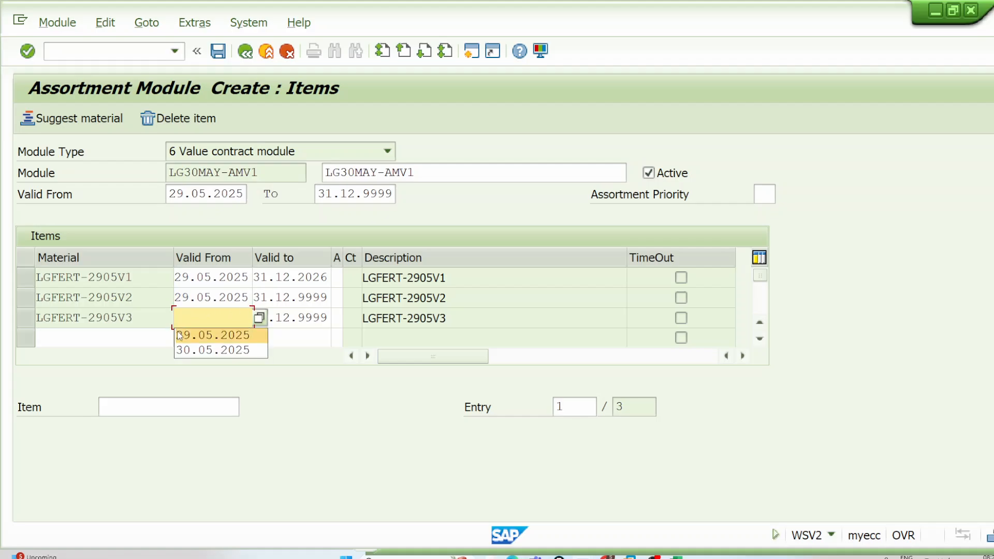
pyautogui.click(181, 334)
pyautogui.hotkey('ctrl', 's')
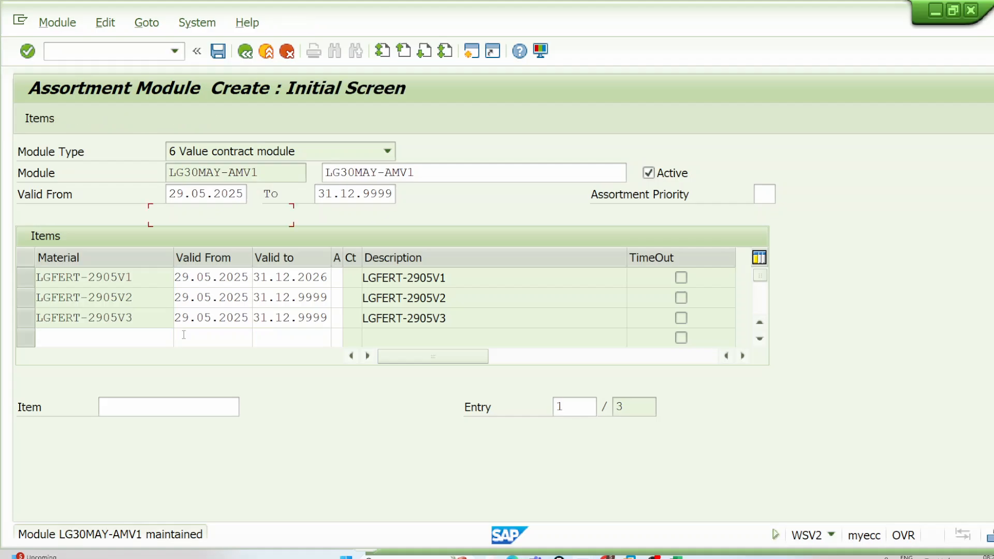
# Step: Copy the module name LG30MAY-AMV1, and start a WK1 value contract in transaction VA41
pyautogui.moveTo(244, 215); pyautogui.dragTo(143, 216)
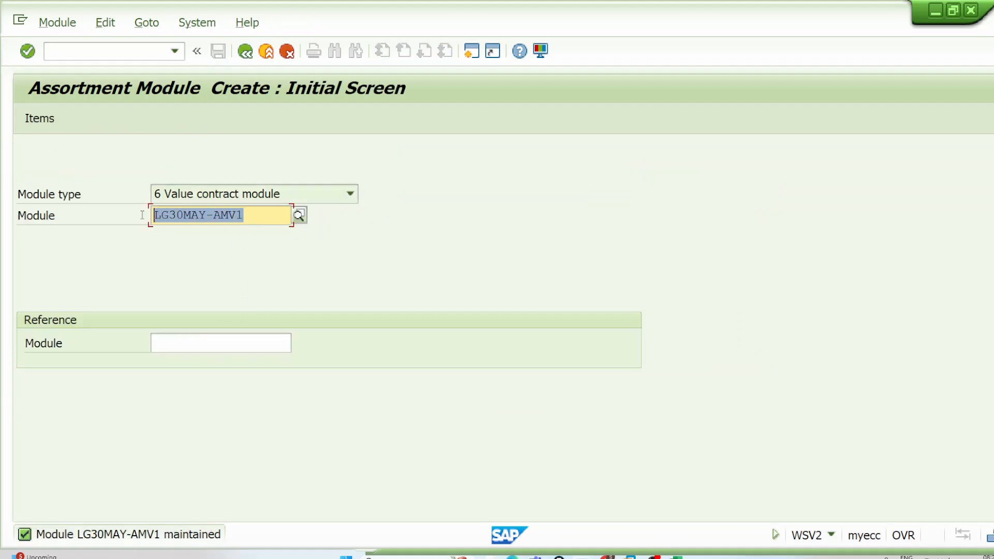
pyautogui.hotkey('ctrl', 'c')
pyautogui.click(265, 51)
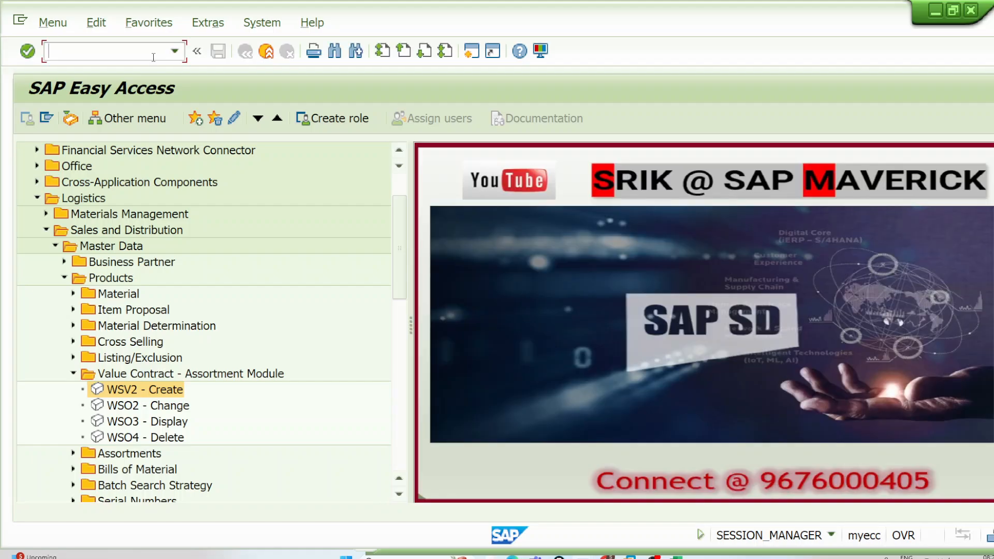
pyautogui.write('VA41')
pyautogui.press('Return')
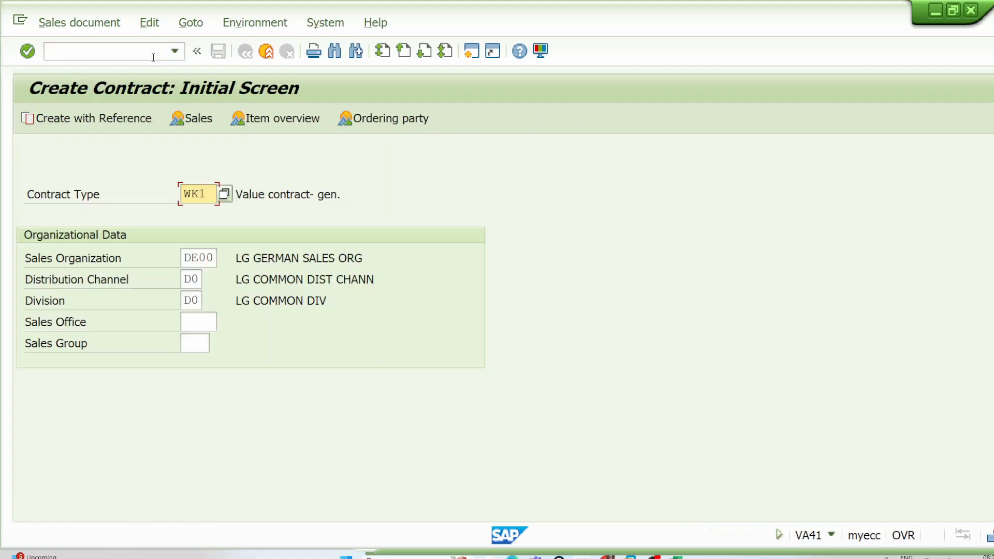
pyautogui.press('Return')
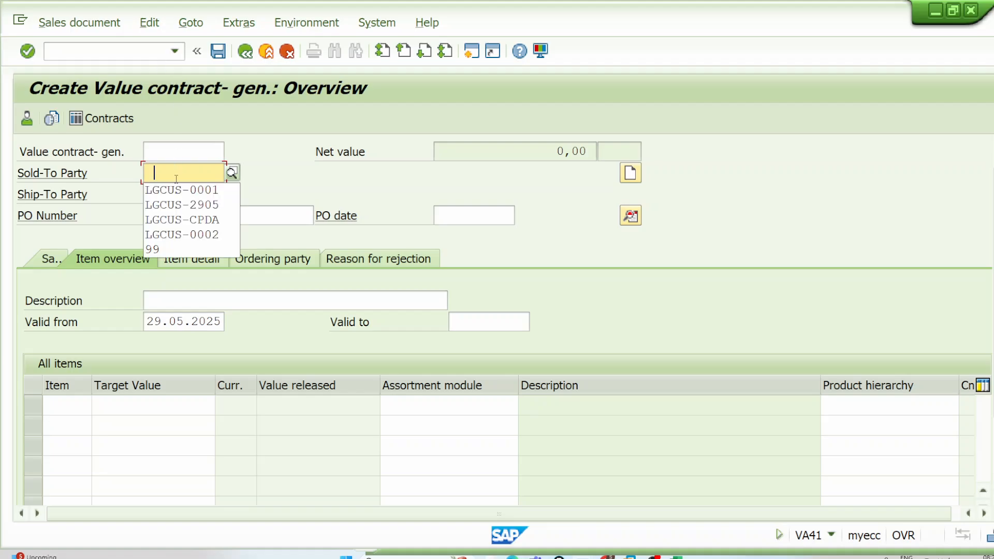
# Step: Enter the contract's sold-to party and an item with target value 10000 and assortment module LG30MAY-AMV1
pyautogui.click(180, 191)
pyautogui.click(125, 407)
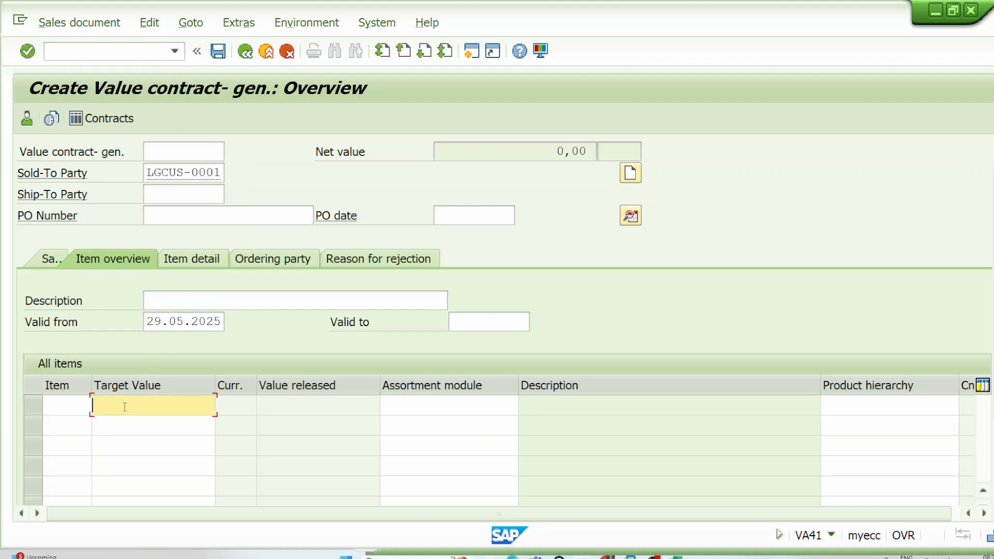
pyautogui.click(128, 420)
pyautogui.click(398, 403)
pyautogui.hotkey('ctrl', 'v')
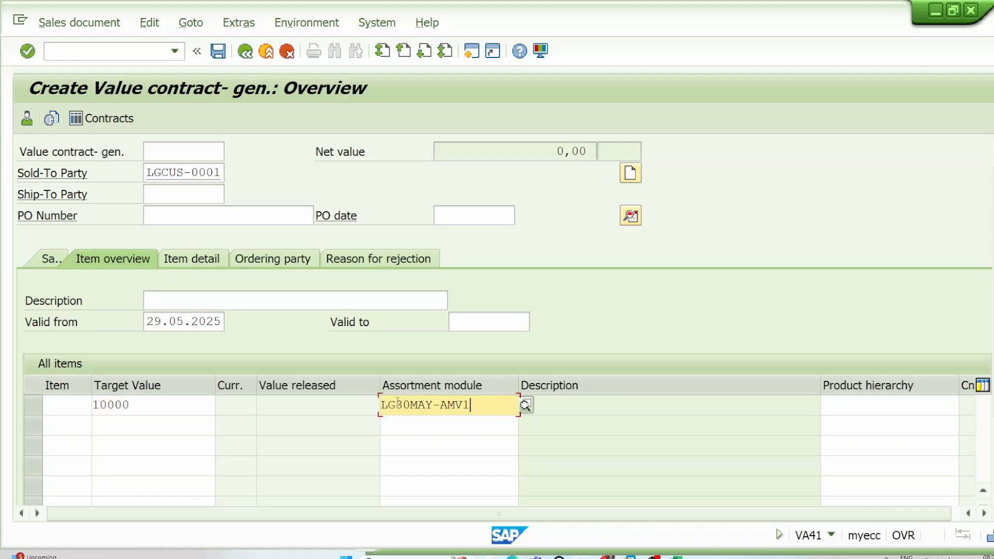
pyautogui.press('Return')
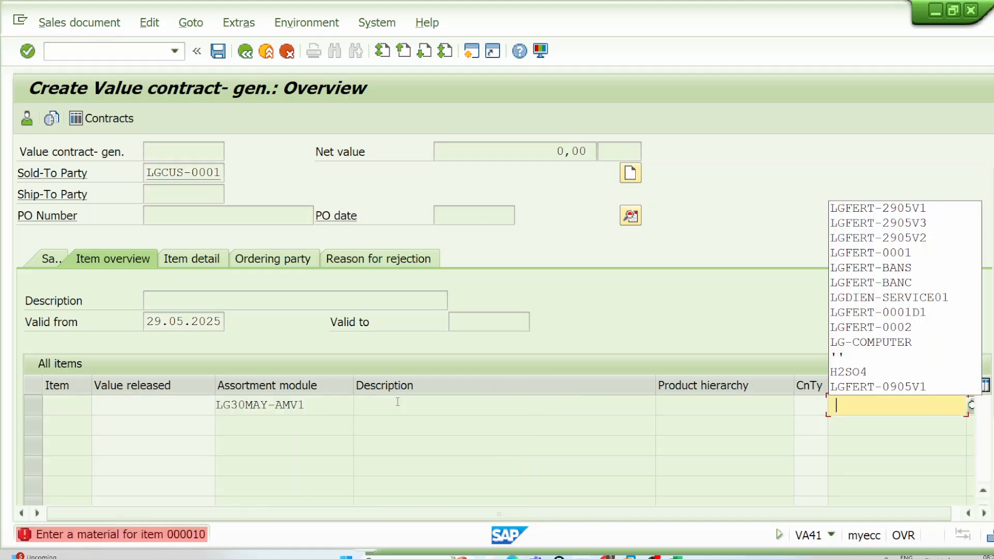
# Step: Assign material LGFERT-0001 to the contract item, save the value contract and return to the SAP Easy Access screen
pyautogui.press('Down')
pyautogui.press('Down')
pyautogui.press('Down')
pyautogui.press('Return')
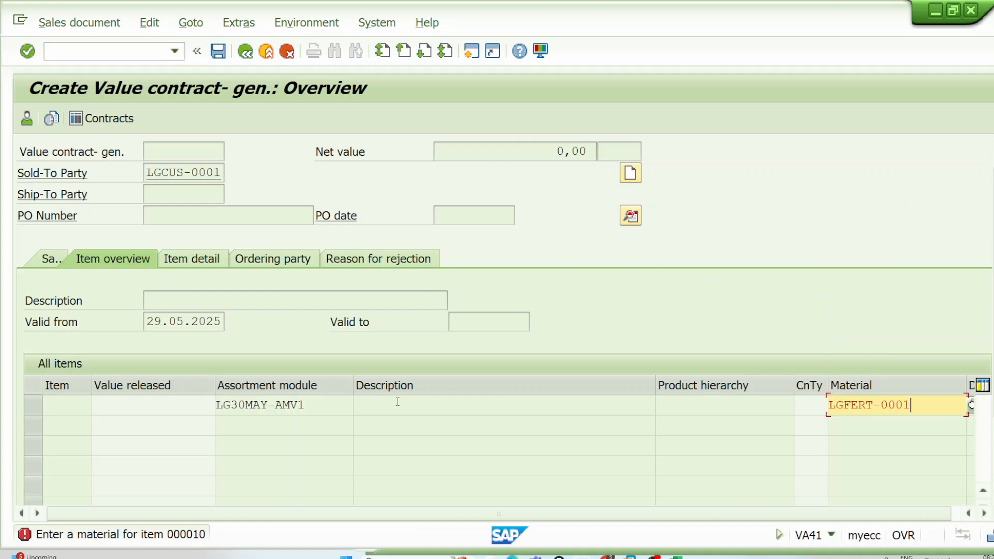
pyautogui.press('Return')
pyautogui.hotkey('ctrl', 's')
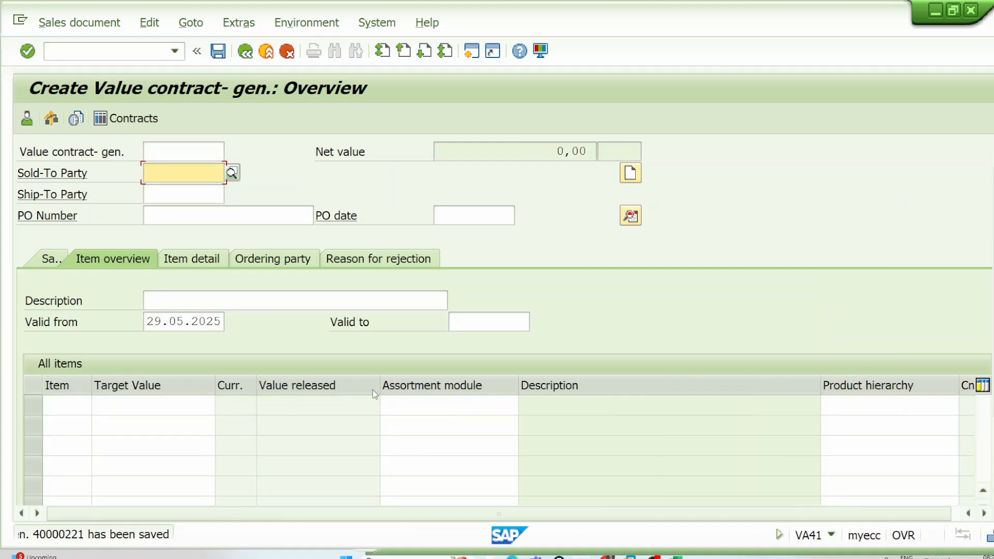
pyautogui.click(249, 55)
pyautogui.click(249, 55)
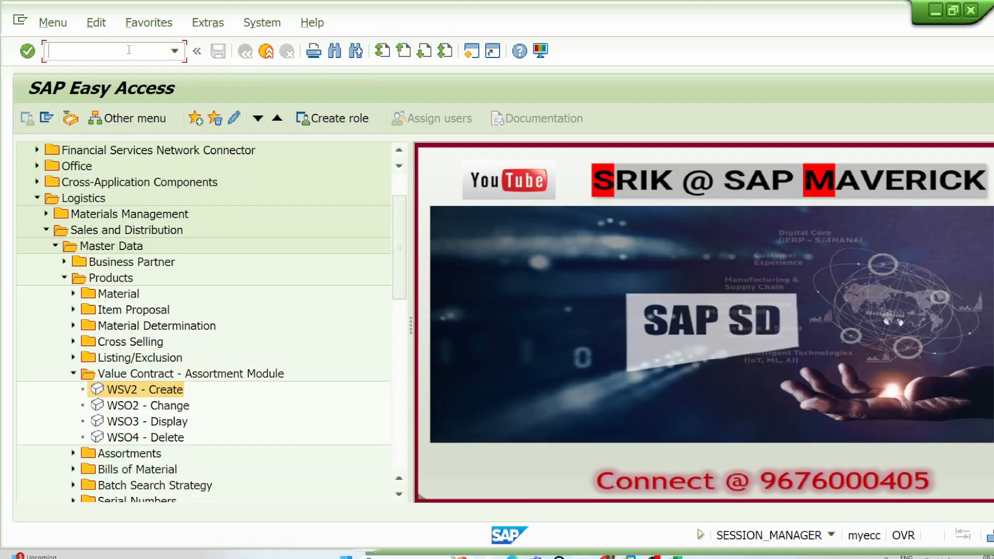
# Step: Start a sales order in transaction VA01 with reference to a contract, and fill in the contract number
pyautogui.write('VA01')
pyautogui.press('Return')
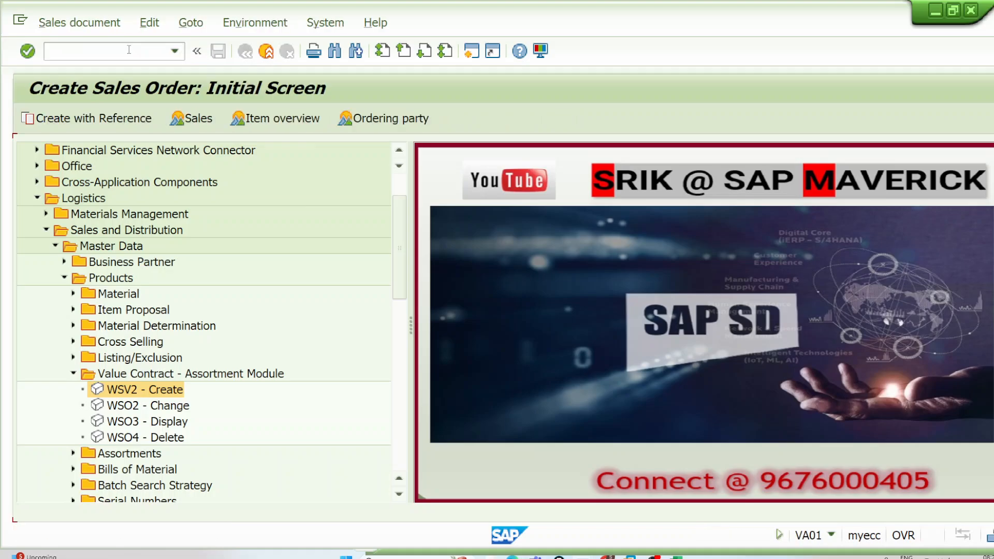
pyautogui.click(99, 118)
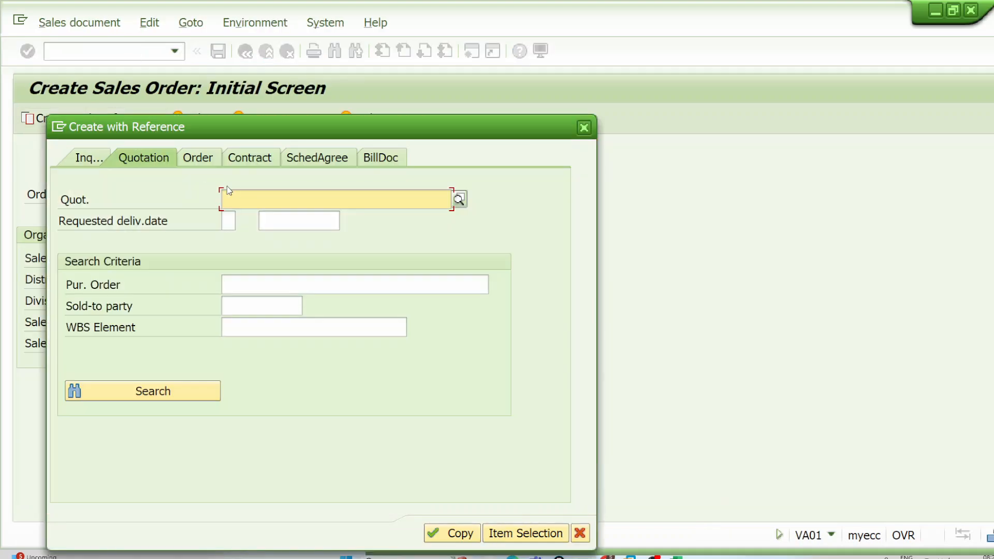
pyautogui.click(251, 158)
pyautogui.click(269, 199)
pyautogui.click(276, 217)
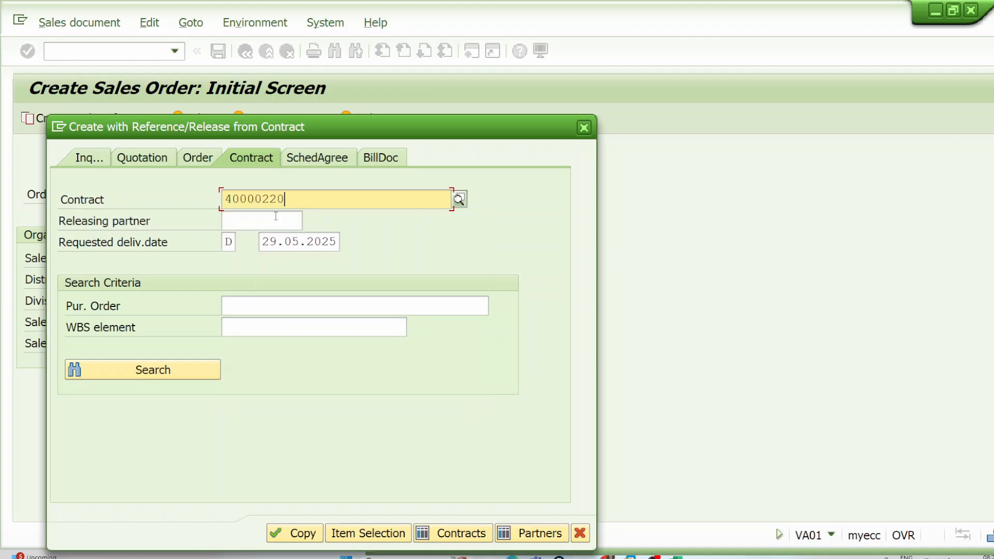
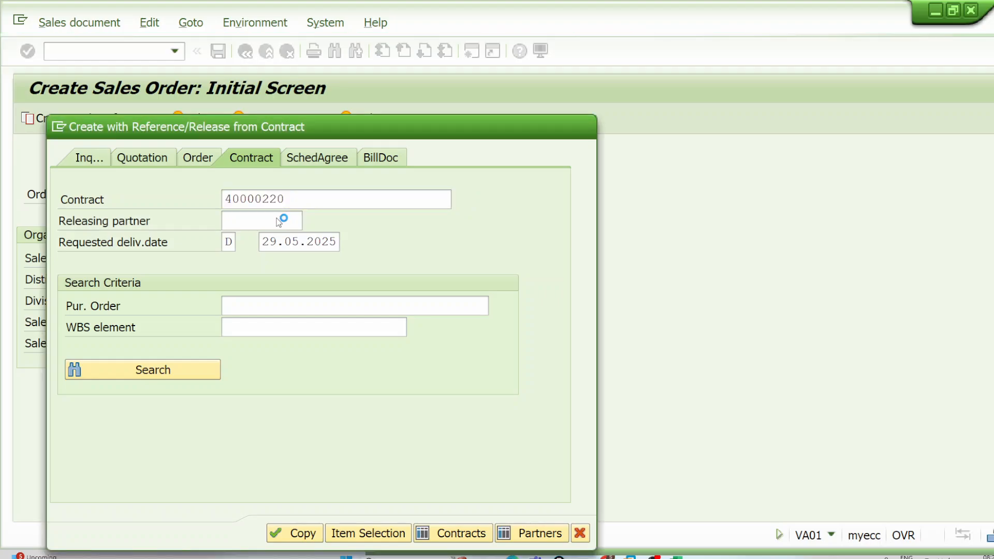
# Step: Copy the contract reference into the order and list material LGFERT-2905V1 with order quantity 1
pyautogui.click(295, 535)
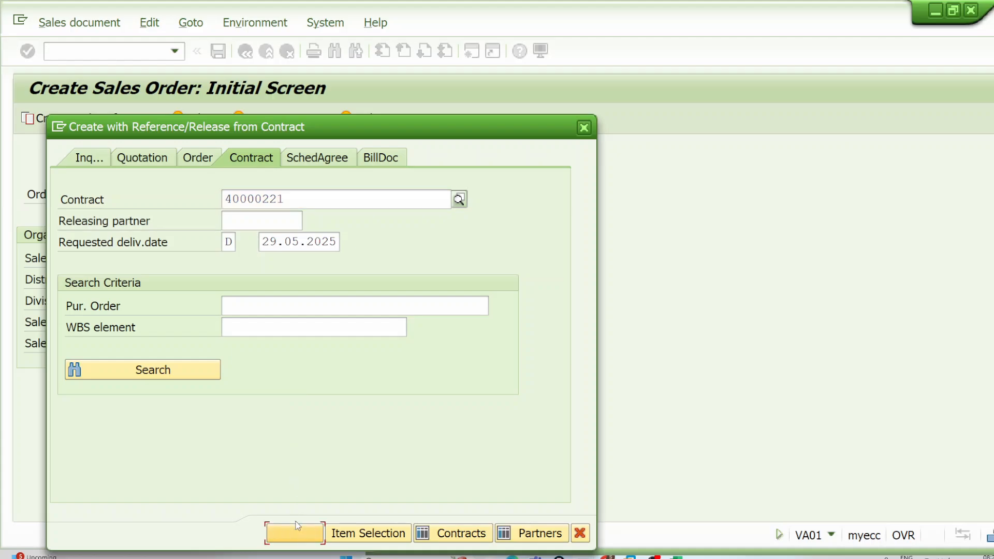
pyautogui.click(294, 539)
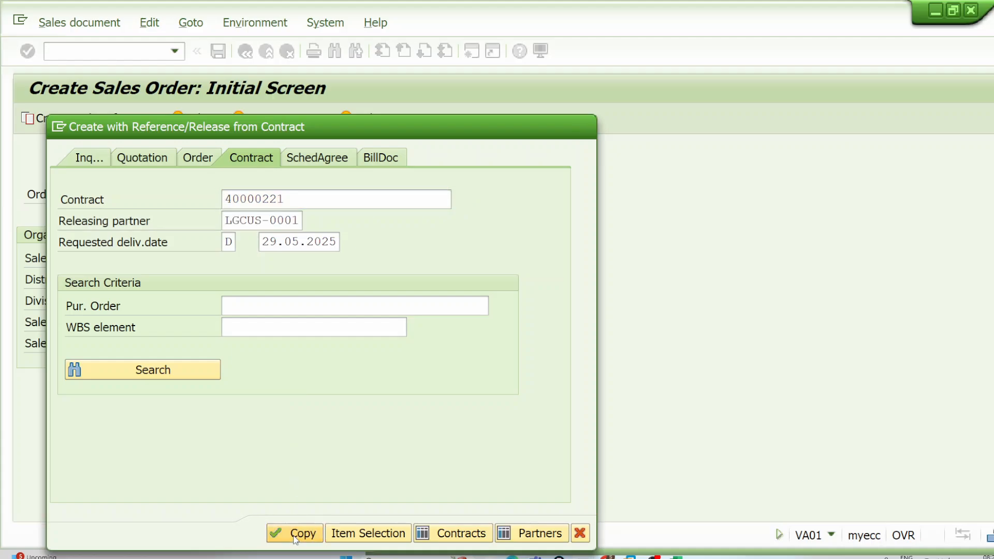
pyautogui.click(461, 417)
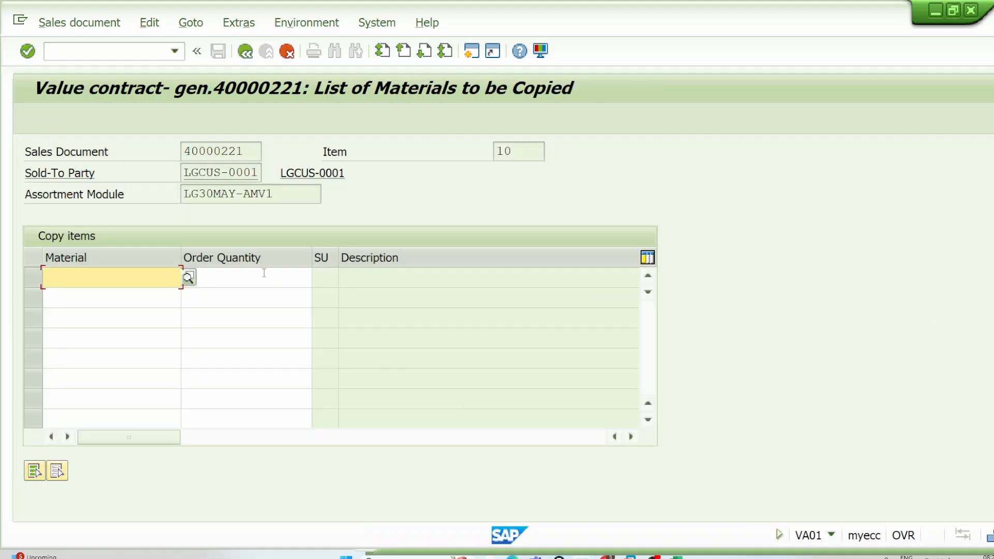
pyautogui.click(160, 310)
pyautogui.click(226, 279)
pyautogui.write('1')
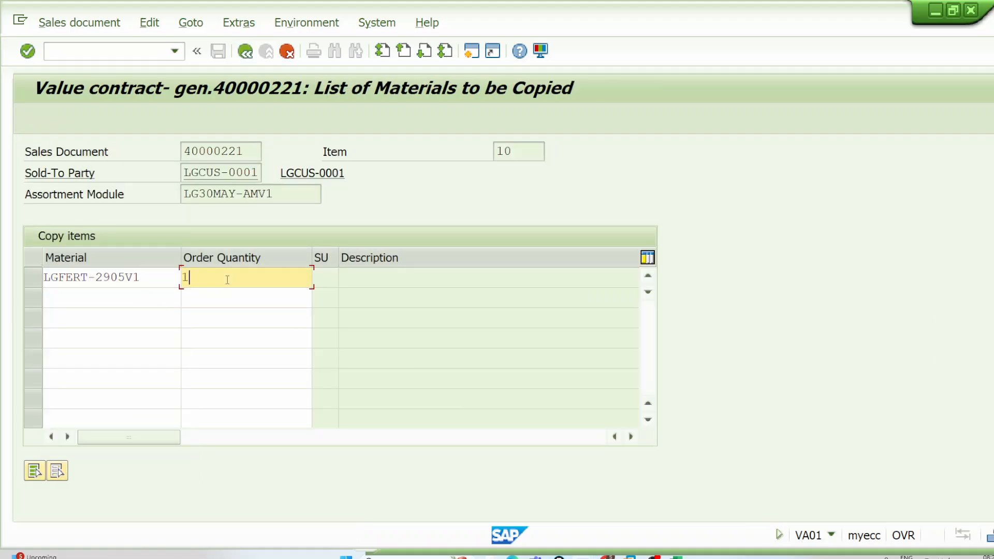
pyautogui.press('Return')
pyautogui.click(154, 283)
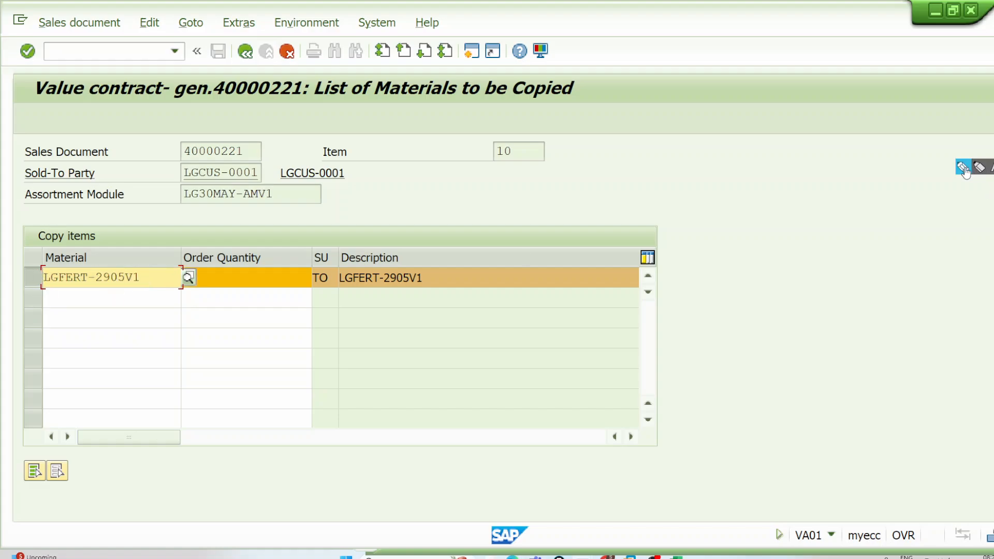
# Step: Annotate the screen with a box around the assortment module and a boxed note listing V1, V2 and V3
pyautogui.click(964, 169)
pyautogui.moveTo(589, 122)
pyautogui.mouseDown()
pyautogui.moveTo(595, 166)
pyautogui.moveTo(661, 167)
pyautogui.moveTo(619, 108)
pyautogui.moveTo(584, 113)
pyautogui.moveTo(604, 129)
pyautogui.moveTo(610, 108)
pyautogui.mouseUp()
pyautogui.moveTo(617, 114); pyautogui.dragTo(623, 133)
pyautogui.moveTo(183, 209)
pyautogui.mouseDown()
pyautogui.moveTo(282, 210)
pyautogui.moveTo(285, 191)
pyautogui.moveTo(176, 185)
pyautogui.moveTo(177, 205)
pyautogui.mouseUp()
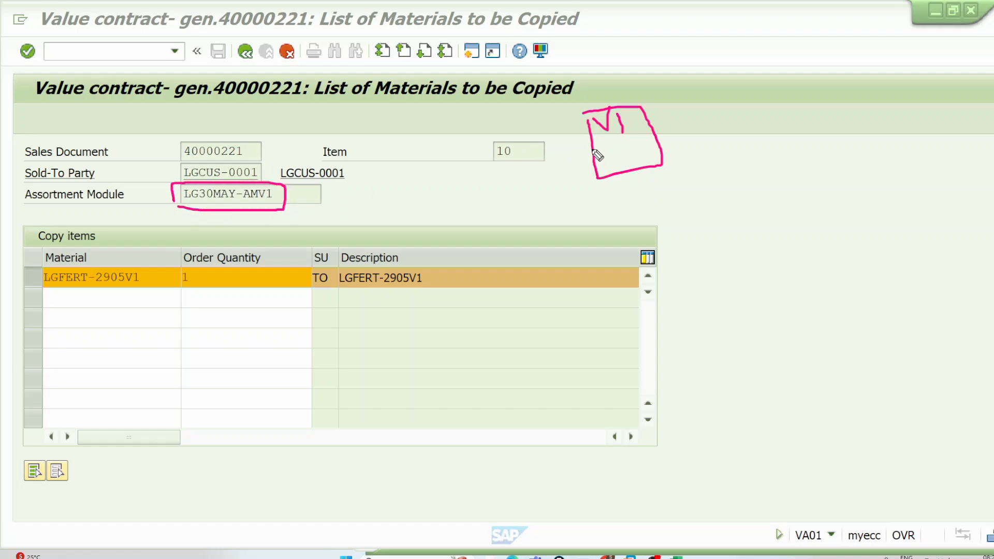
pyautogui.moveTo(599, 142)
pyautogui.mouseDown()
pyautogui.moveTo(638, 148)
pyautogui.moveTo(621, 166)
pyautogui.moveTo(641, 155)
pyautogui.mouseUp()
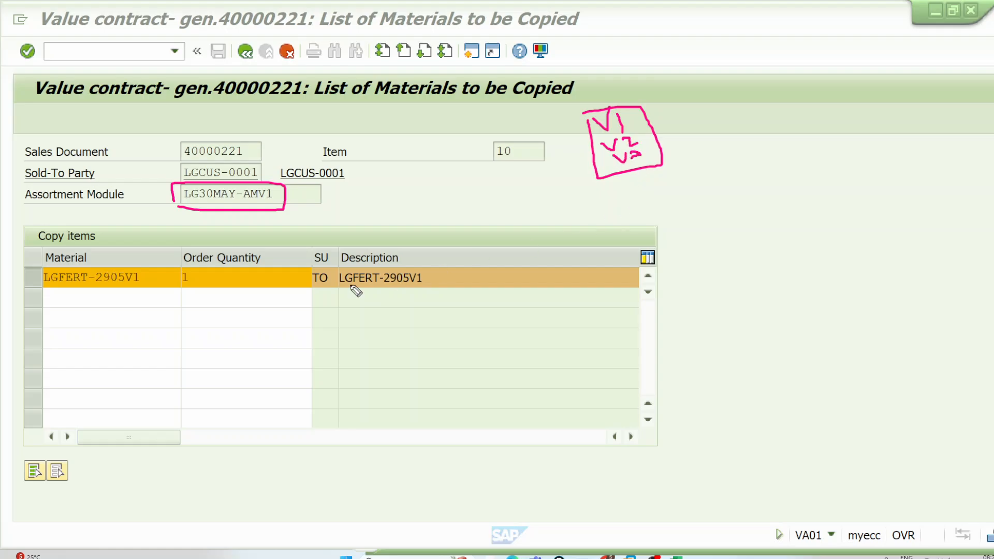
# Step: Add material LGFERT-2905V2 with order quantity 1 to the list of materials to copy
pyautogui.click(131, 297)
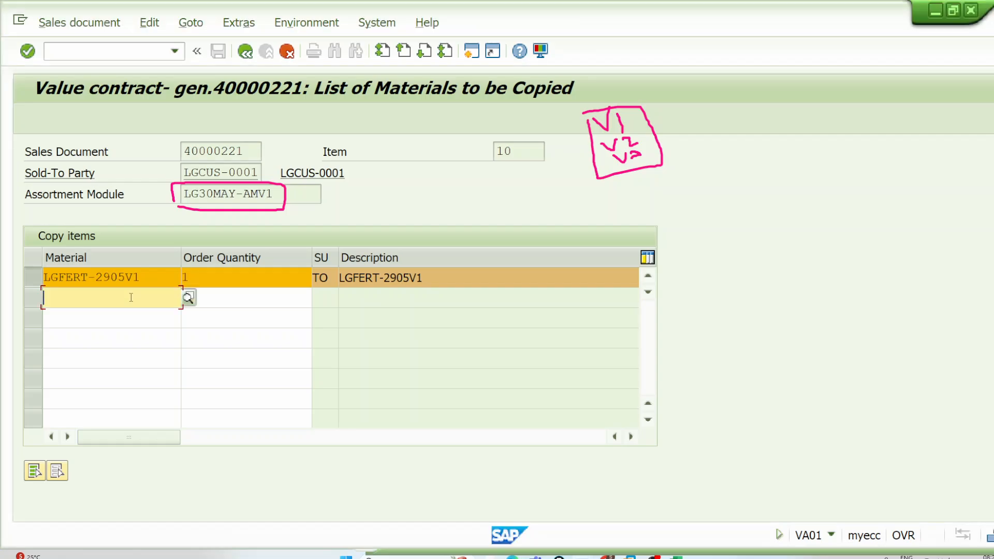
pyautogui.click(131, 297)
pyautogui.click(141, 359)
pyautogui.click(250, 301)
# Step: Add material LGFERT-2905V3 with order quantity 1 on the next row and validate the list
pyautogui.click(152, 324)
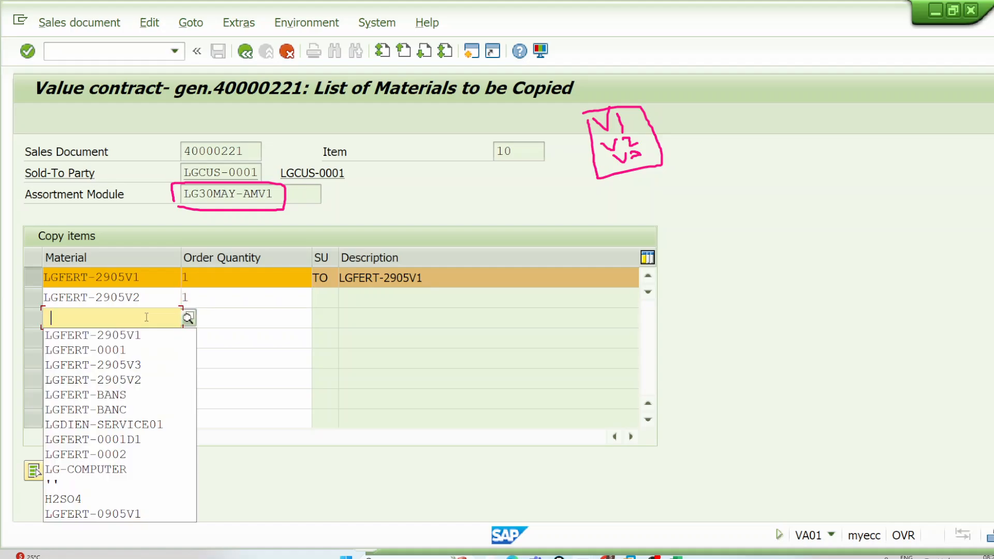
pyautogui.click(129, 365)
pyautogui.click(244, 318)
pyautogui.press('F1')
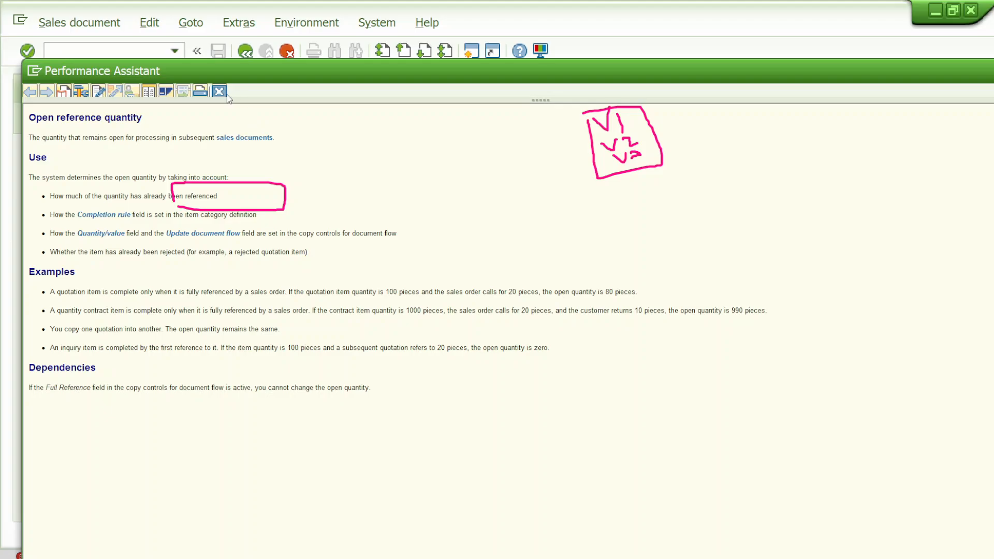
pyautogui.click(226, 94)
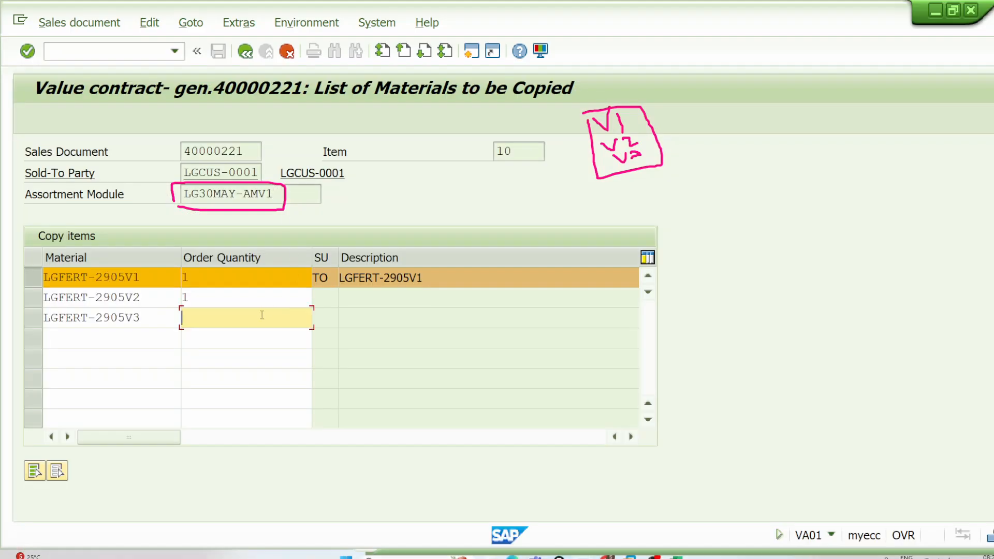
pyautogui.write('1')
pyautogui.press('Return')
# Step: Try to add material LGFERT-0001 with order quantity 1, although it is outside the assortment module
pyautogui.click(177, 343)
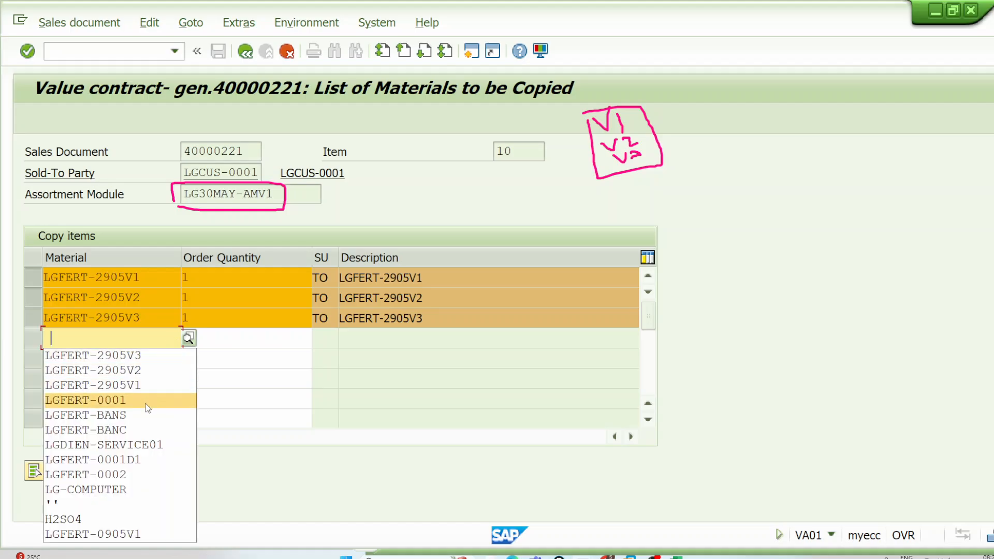
pyautogui.click(98, 403)
pyautogui.click(226, 341)
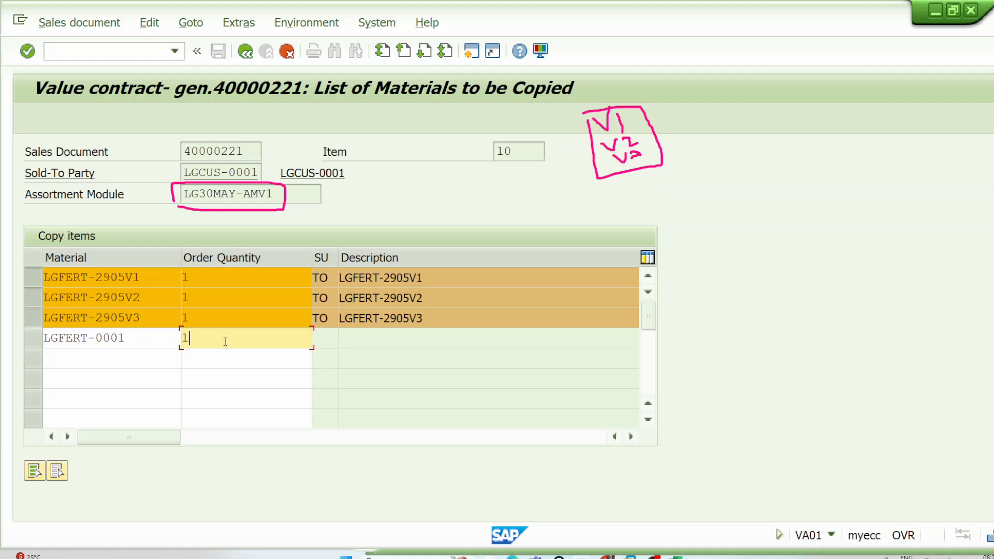
pyautogui.press('Return')
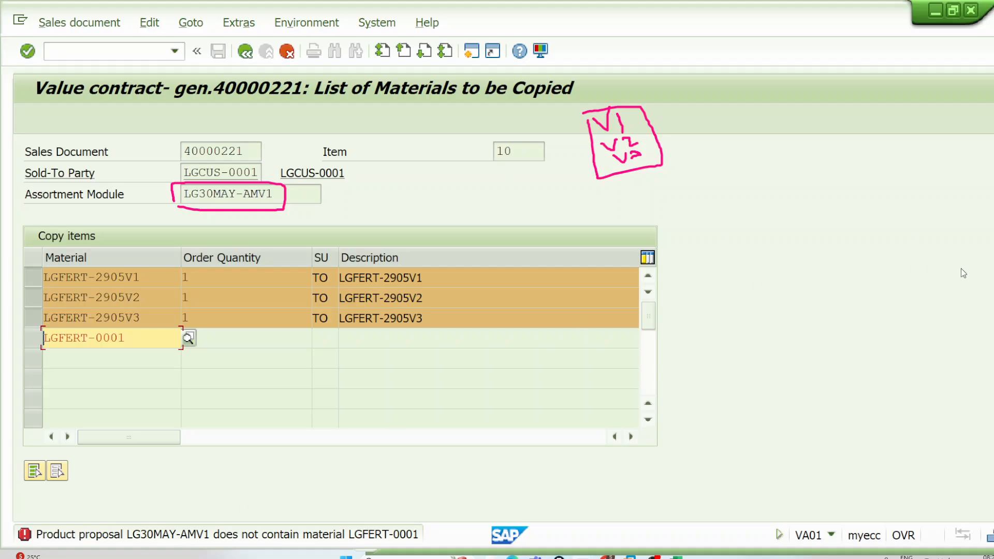
# Step: Replace the screen annotations with boxes around the assortment module and the three LGFERT-2905 materials, plus a WK1 note with an arrow
pyautogui.hotkey('ctrl', 'alt', 'd')
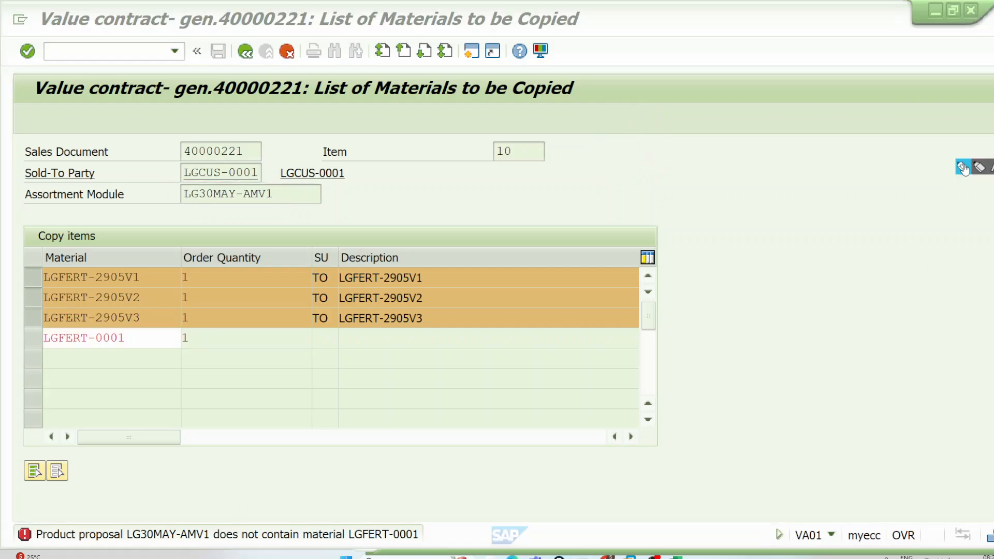
pyautogui.click(963, 168)
pyautogui.moveTo(181, 184)
pyautogui.mouseDown()
pyautogui.moveTo(314, 185)
pyautogui.moveTo(324, 195)
pyautogui.moveTo(262, 203)
pyautogui.moveTo(170, 186)
pyautogui.mouseUp()
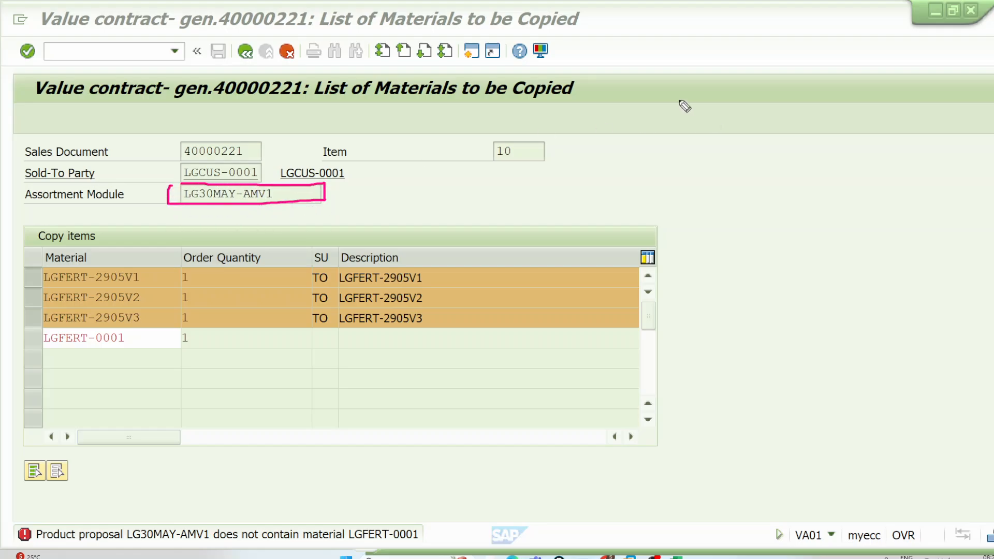
pyautogui.moveTo(675, 97)
pyautogui.mouseDown()
pyautogui.moveTo(683, 109)
pyautogui.moveTo(708, 84)
pyautogui.moveTo(730, 97)
pyautogui.moveTo(777, 67)
pyautogui.moveTo(811, 117)
pyautogui.moveTo(814, 101)
pyautogui.mouseUp()
pyautogui.moveTo(41, 262)
pyautogui.mouseDown()
pyautogui.moveTo(93, 263)
pyautogui.moveTo(181, 294)
pyautogui.moveTo(176, 324)
pyautogui.moveTo(36, 329)
pyautogui.moveTo(42, 261)
pyautogui.mouseUp()
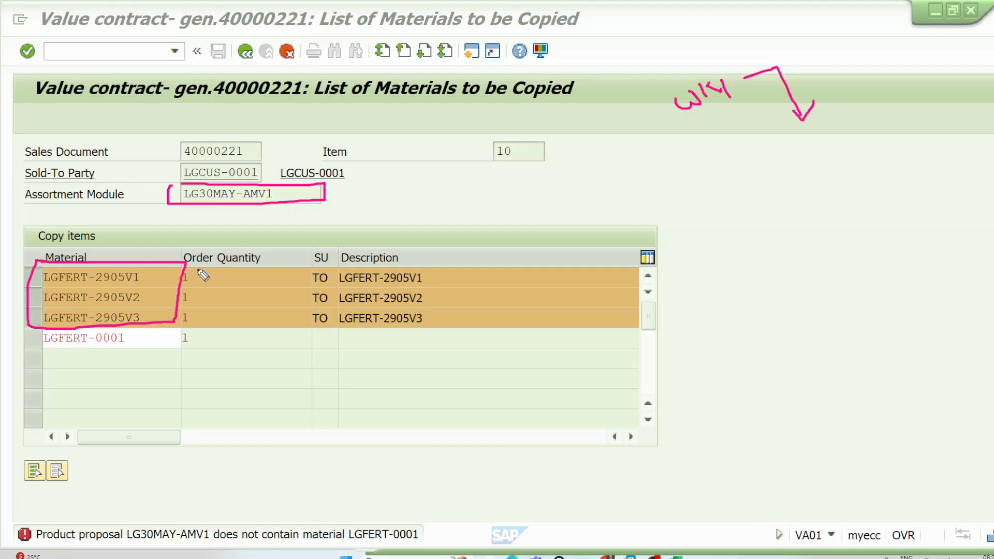
pyautogui.moveTo(195, 270); pyautogui.dragTo(340, 236)
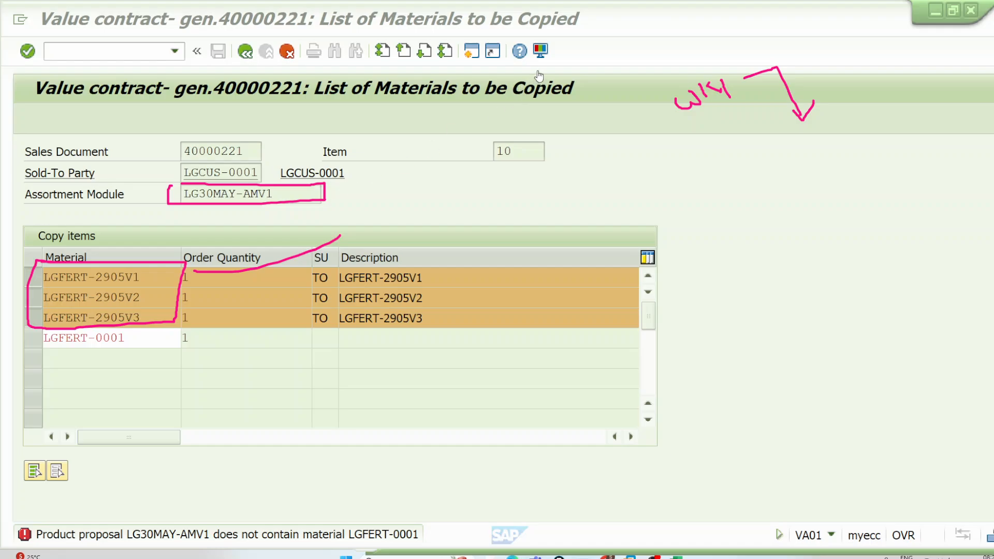
# Step: Remove LGFERT-0001 from the copy list and copy the three LGFERT-2905 materials into the standard order
pyautogui.click(314, 194)
pyautogui.moveTo(314, 193); pyautogui.dragTo(181, 193)
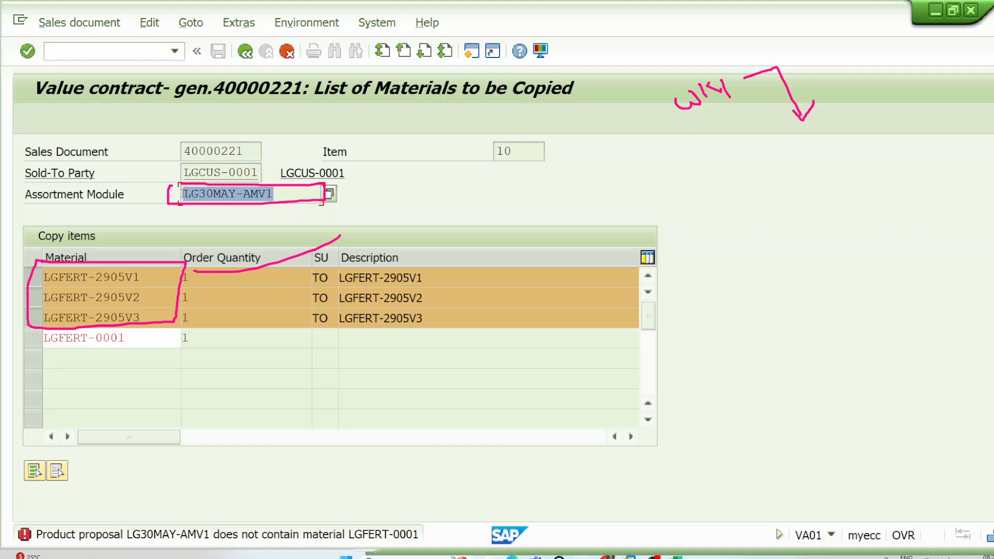
pyautogui.click(181, 194)
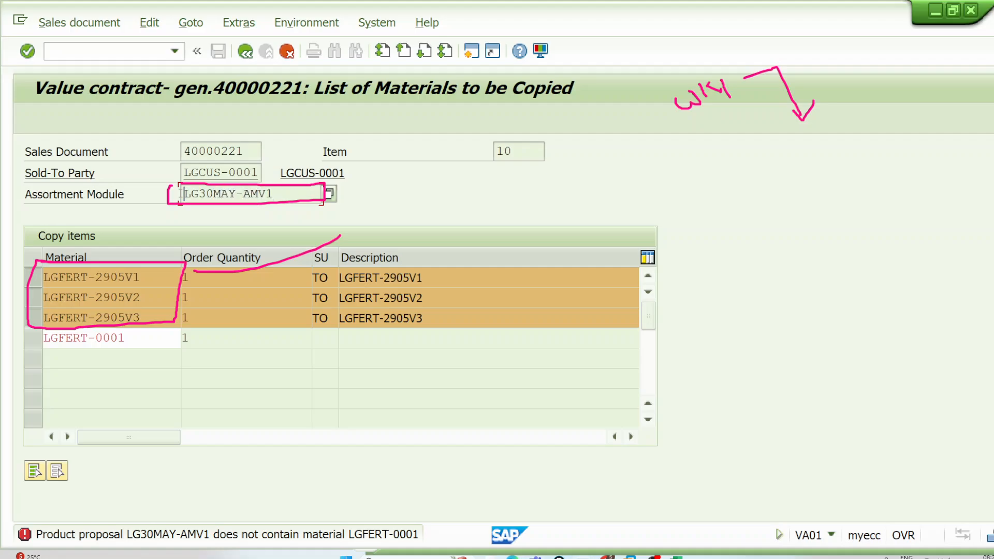
pyautogui.click(45, 339)
pyautogui.press('Delete')
pyautogui.press('Delete')
pyautogui.press('Delete')
pyautogui.press('Delete')
pyautogui.press('Delete')
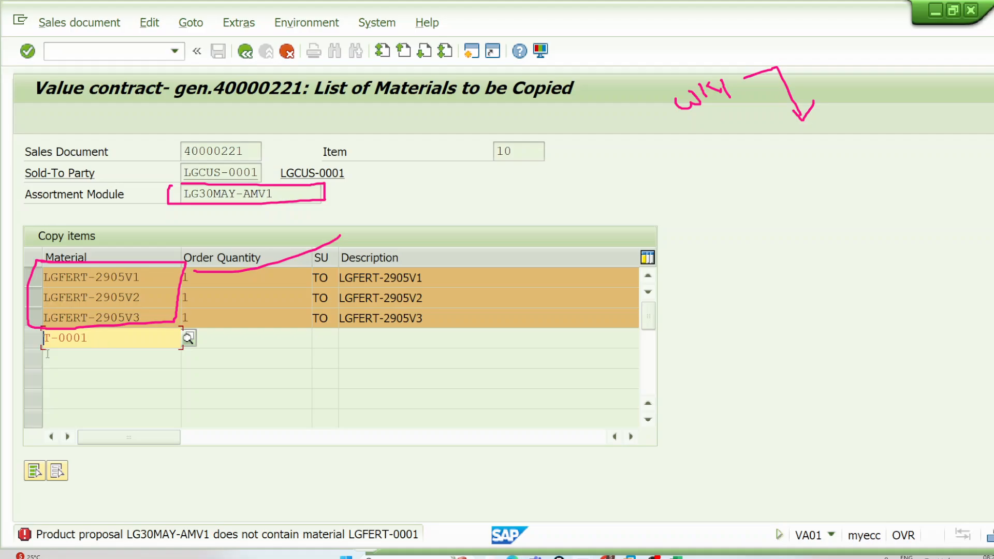
pyautogui.press('Return')
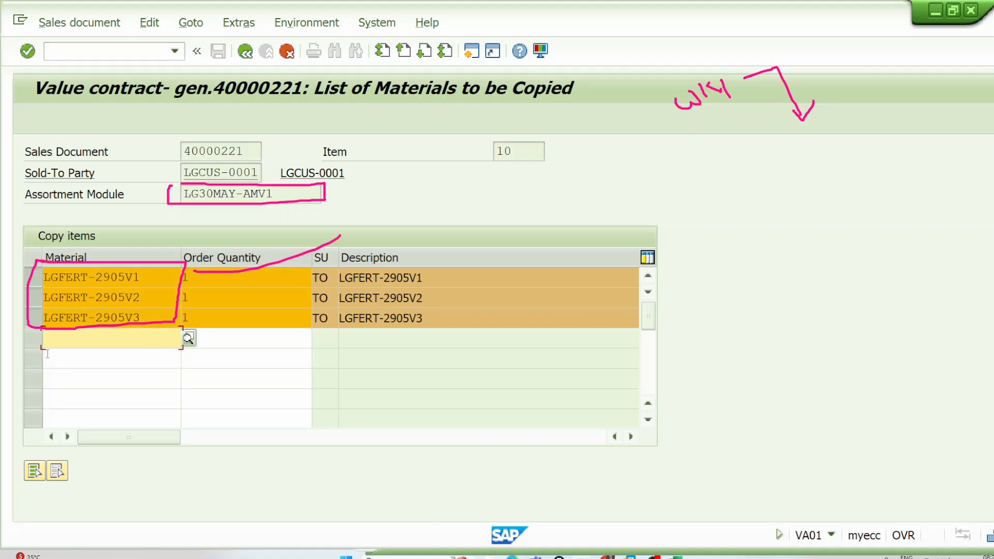
pyautogui.click(246, 52)
pyautogui.click(52, 118)
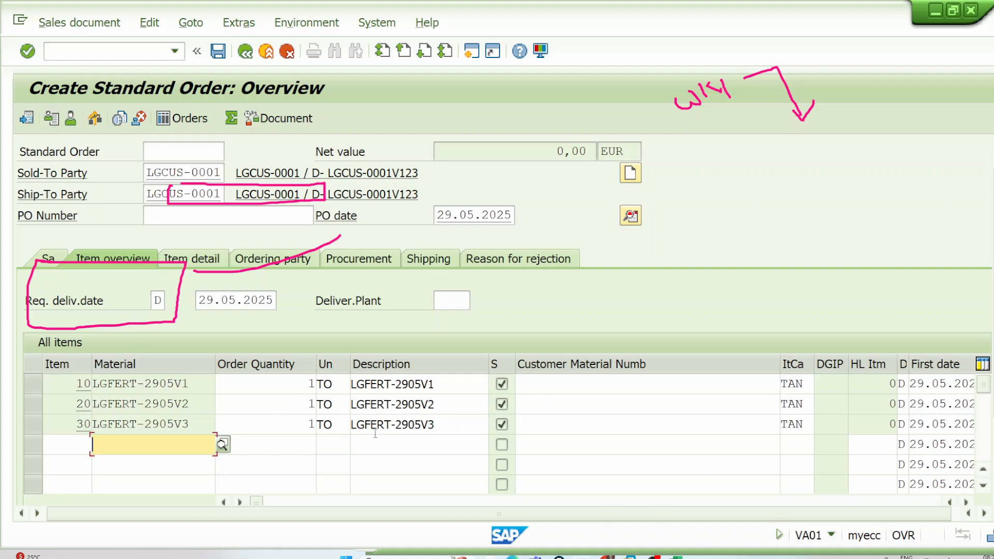
# Step: Add a PR00 price condition of 1000 EUR to order item 10, material LGFERT-2905V1
pyautogui.doubleClick(312, 383)
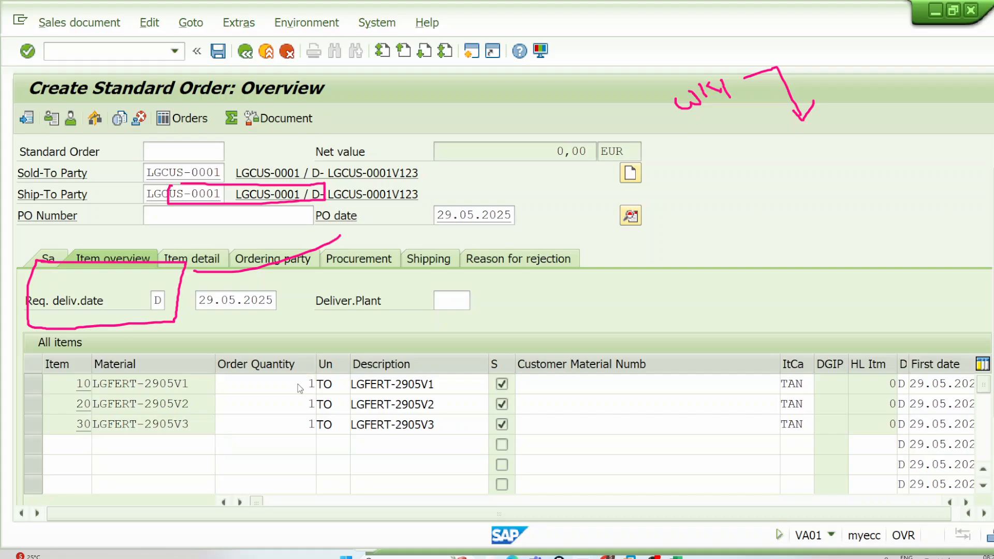
pyautogui.click(324, 218)
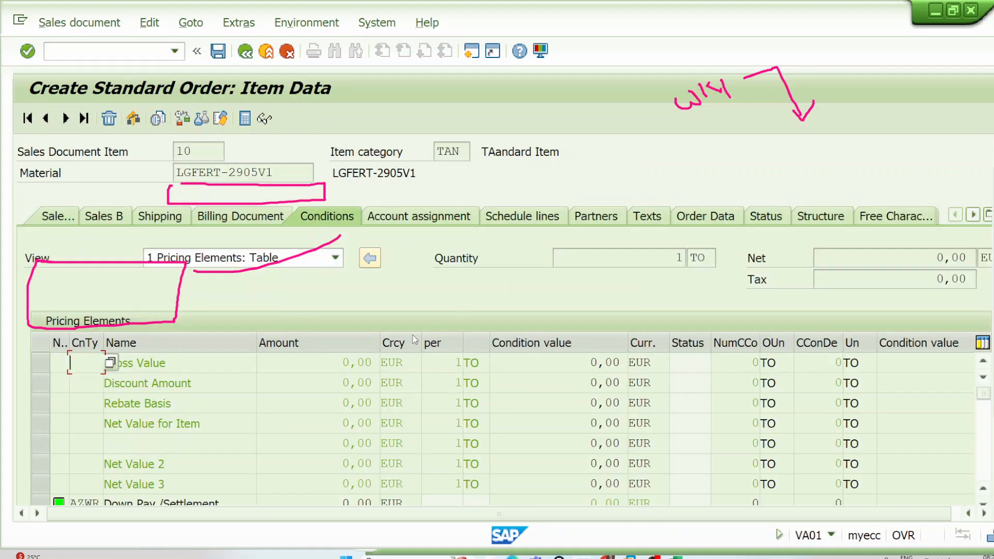
pyautogui.scroll(-5, 334, 393)
pyautogui.scroll(2, 264, 395)
pyautogui.click(94, 426)
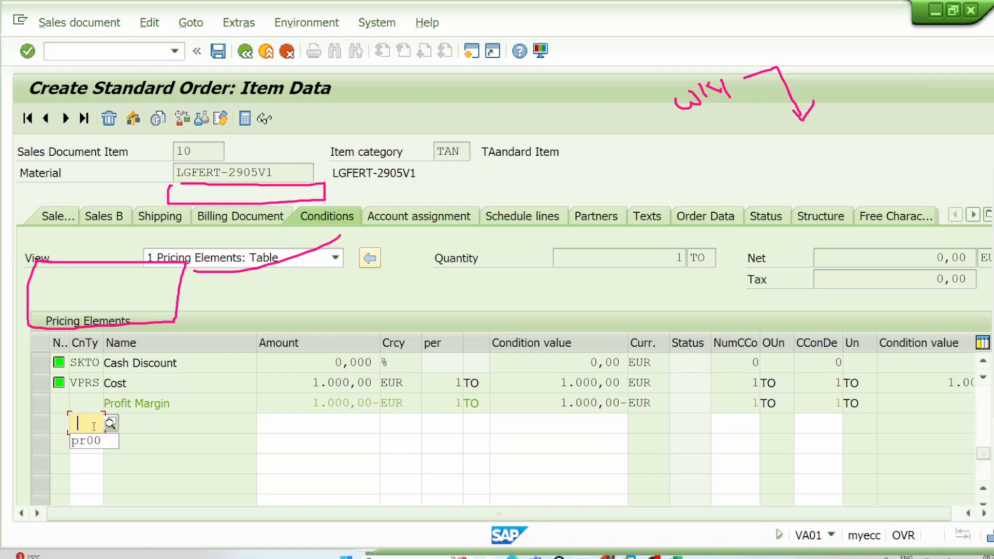
pyautogui.click(85, 440)
pyautogui.click(351, 424)
pyautogui.write('1')
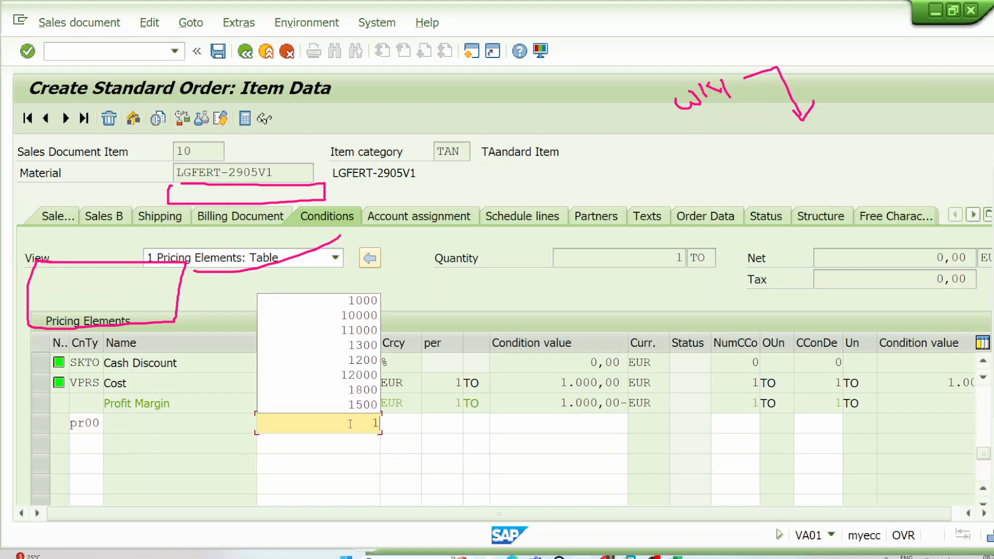
pyautogui.write('.000')
pyautogui.press('Return')
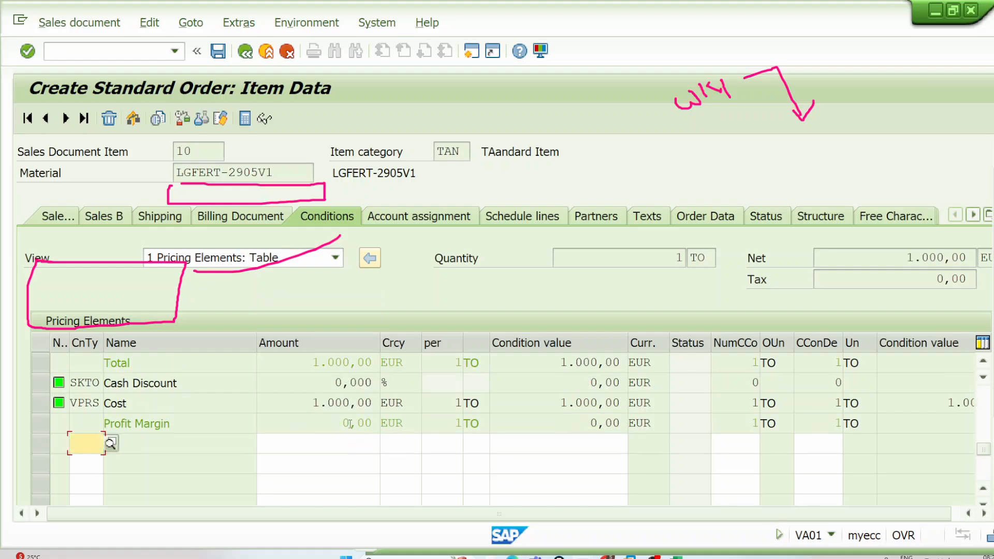
pyautogui.click(962, 259)
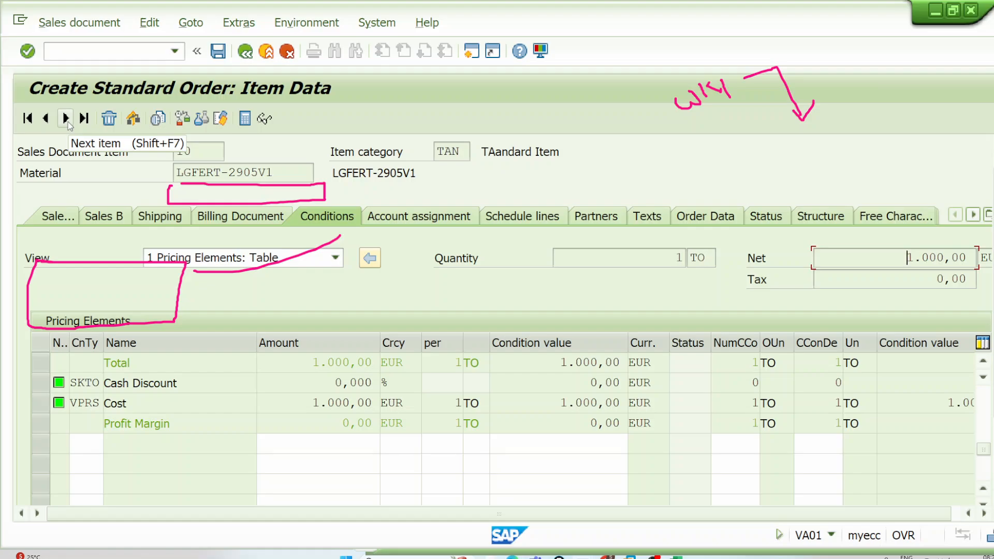
# Step: Add a PR00 price condition of 1000 to order item 20, material LGFERT-2905V2
pyautogui.click(69, 124)
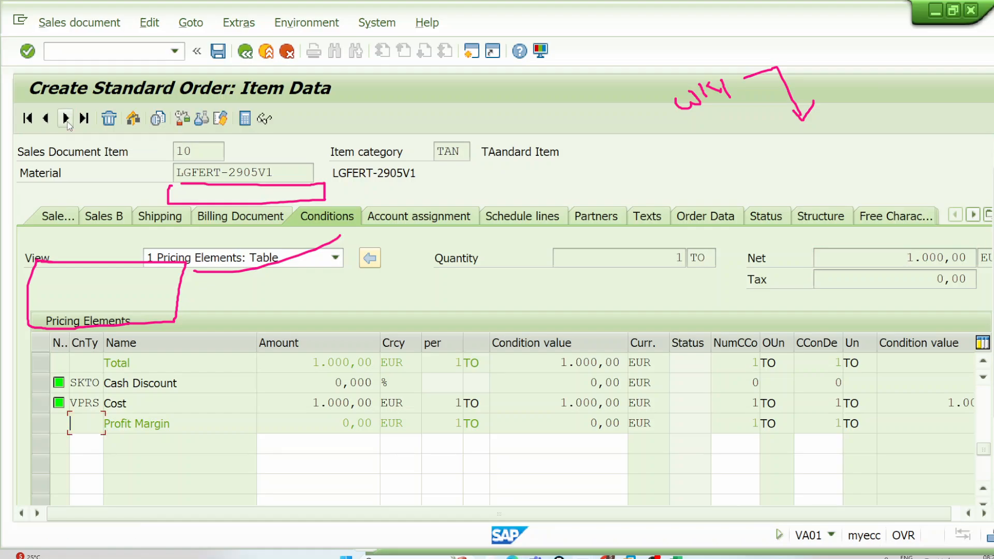
pyautogui.write('p')
pyautogui.click(86, 437)
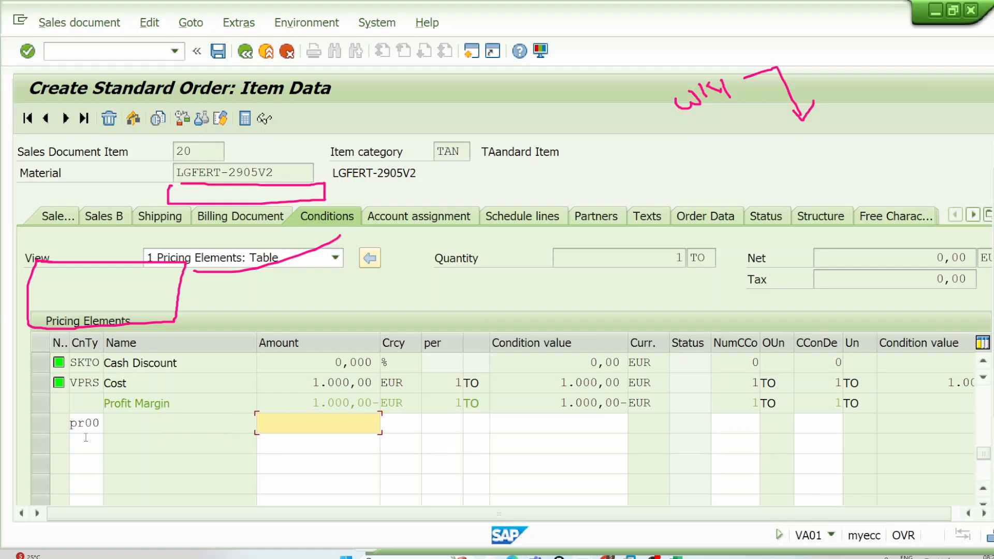
pyautogui.write('1000')
pyautogui.press('Return')
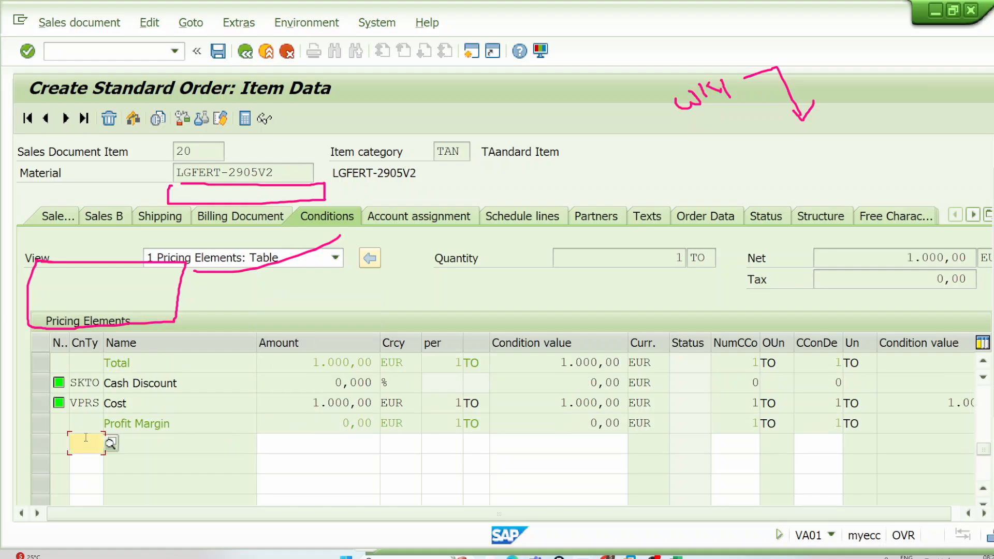
# Step: Add a PR00 price condition of 1000 to order item 30, material LGFERT-2905V3, and return to the order overview
pyautogui.click(70, 121)
pyautogui.click(95, 440)
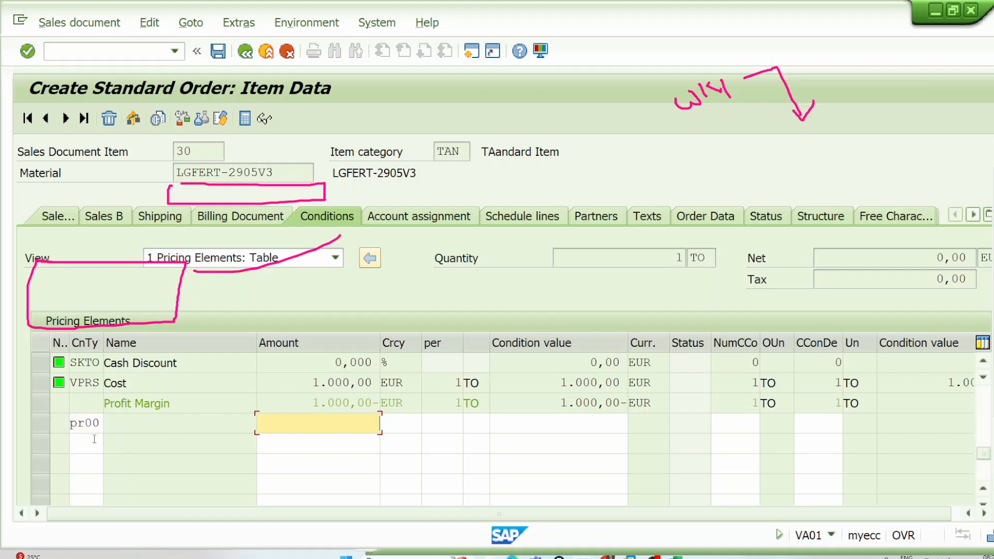
pyautogui.write('1000')
pyautogui.press('Return')
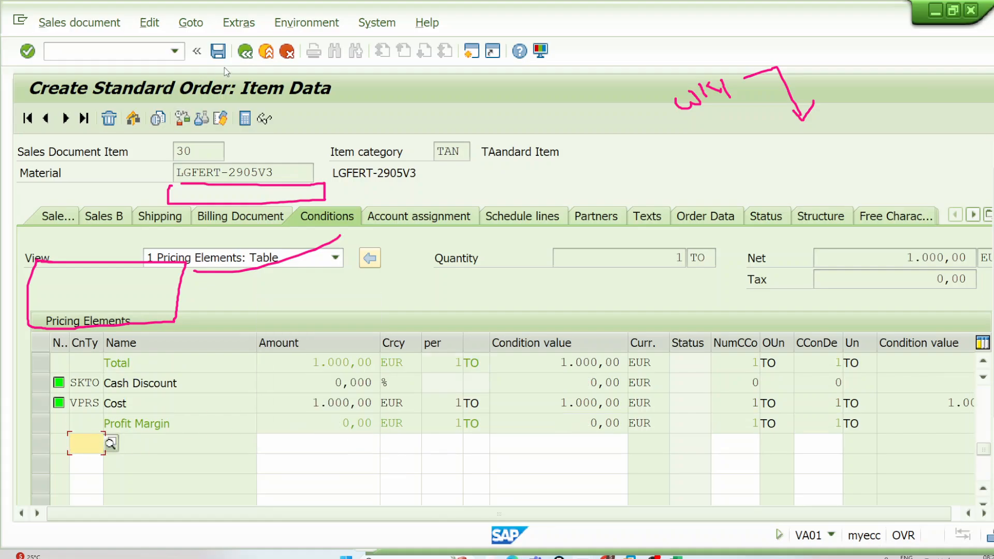
pyautogui.click(247, 54)
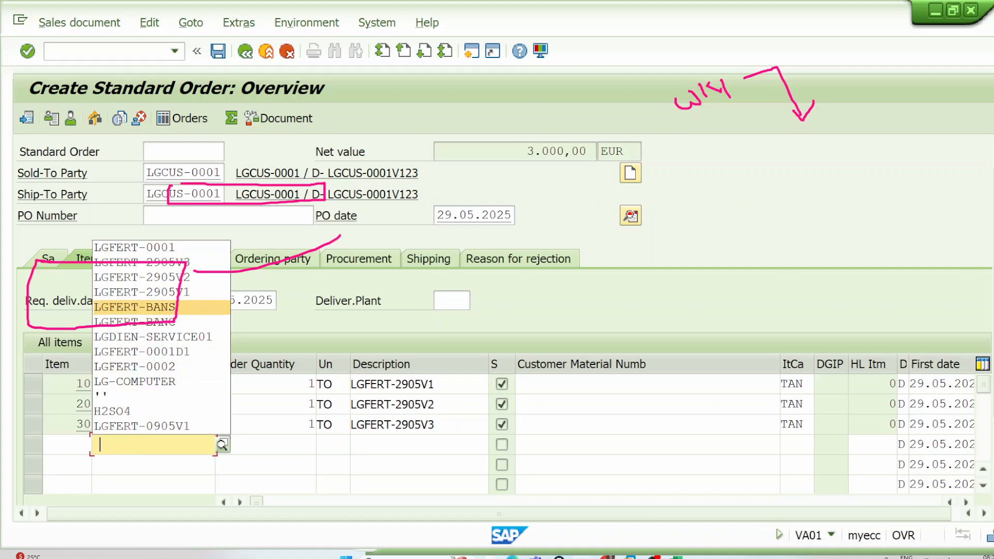
# Step: Add material LGFERT-0001 with an order quantity of 1 as a further item of the standard order
pyautogui.press('Escape')
pyautogui.click(148, 444)
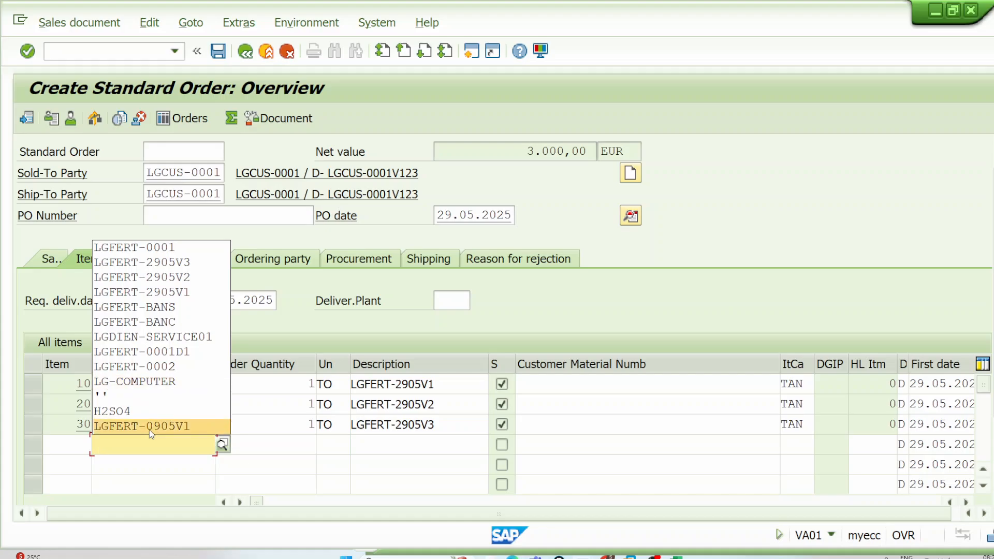
pyautogui.click(182, 254)
pyautogui.press('Tab')
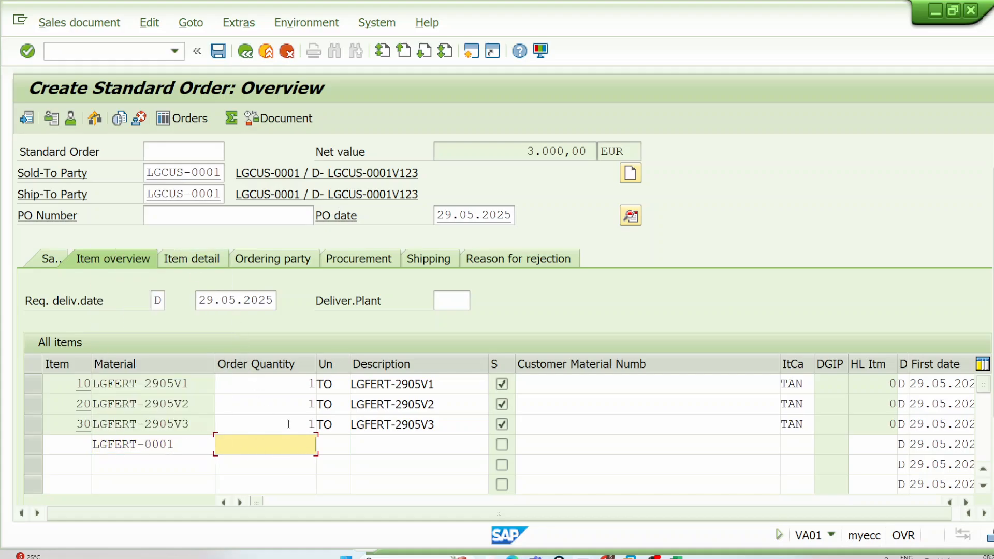
pyautogui.write('1')
pyautogui.press('Return')
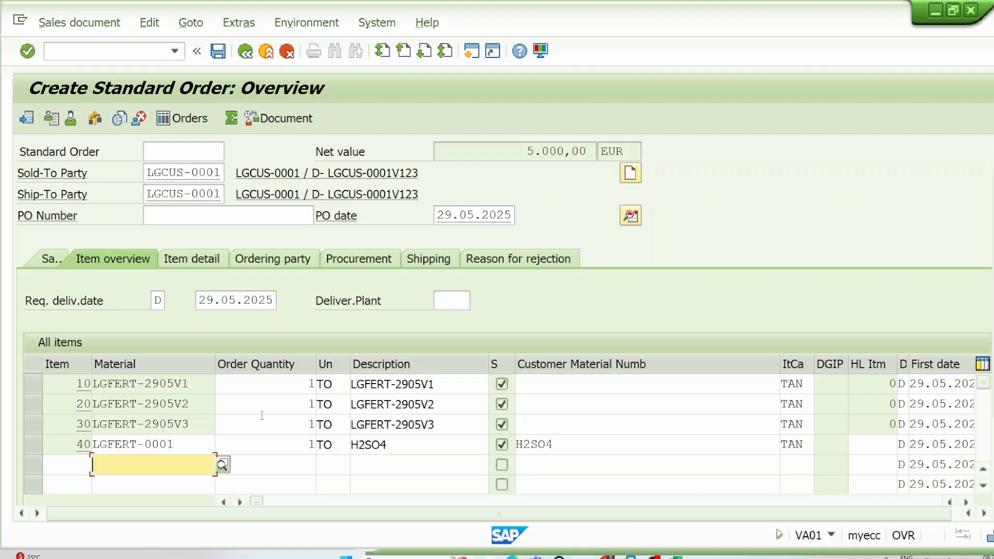
# Step: Review the materials and order quantities of the three LGFERT-2905 items alongside the added LGFERT-0001 item
pyautogui.moveTo(193, 427); pyautogui.dragTo(87, 420)
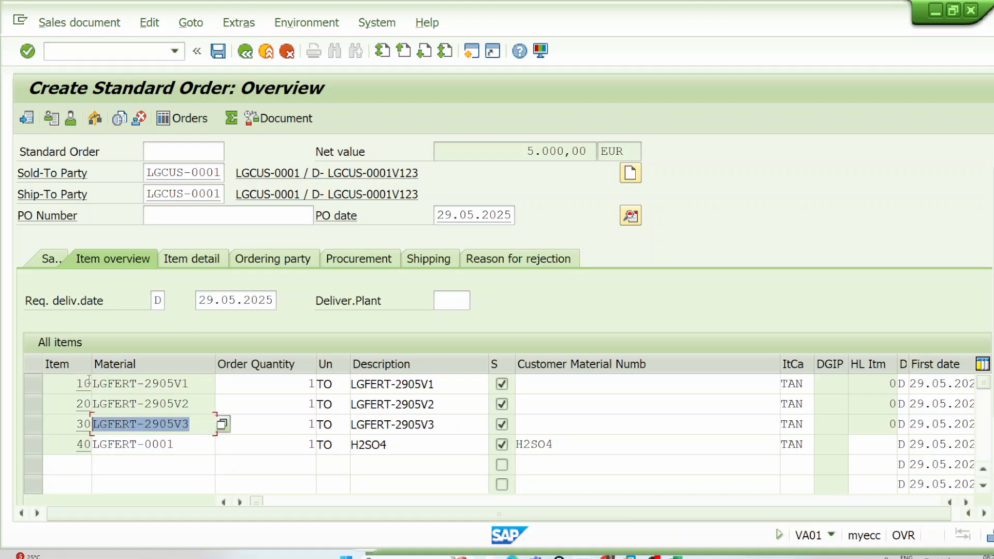
pyautogui.moveTo(201, 407); pyautogui.dragTo(31, 404)
pyautogui.moveTo(209, 383); pyautogui.dragTo(68, 387)
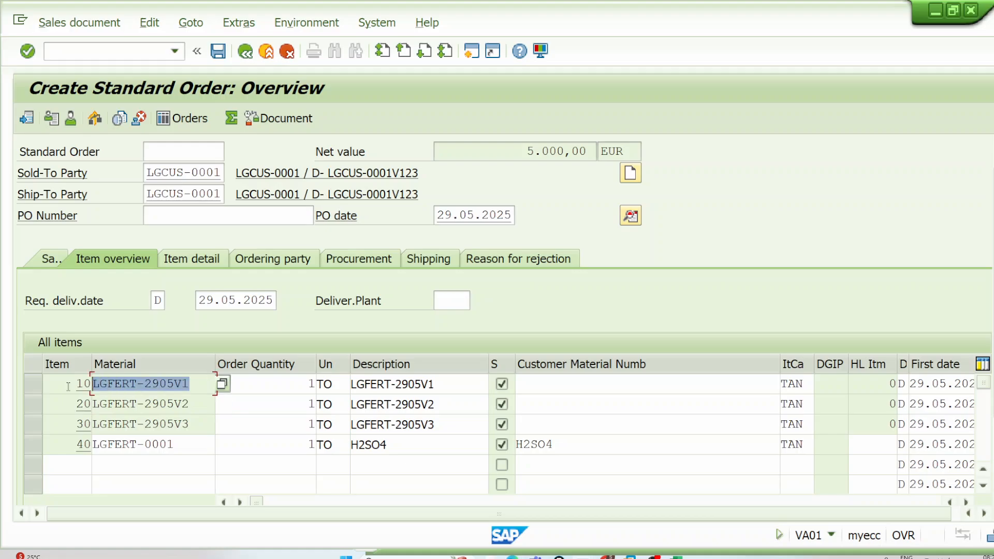
pyautogui.moveTo(193, 449); pyautogui.dragTo(86, 444)
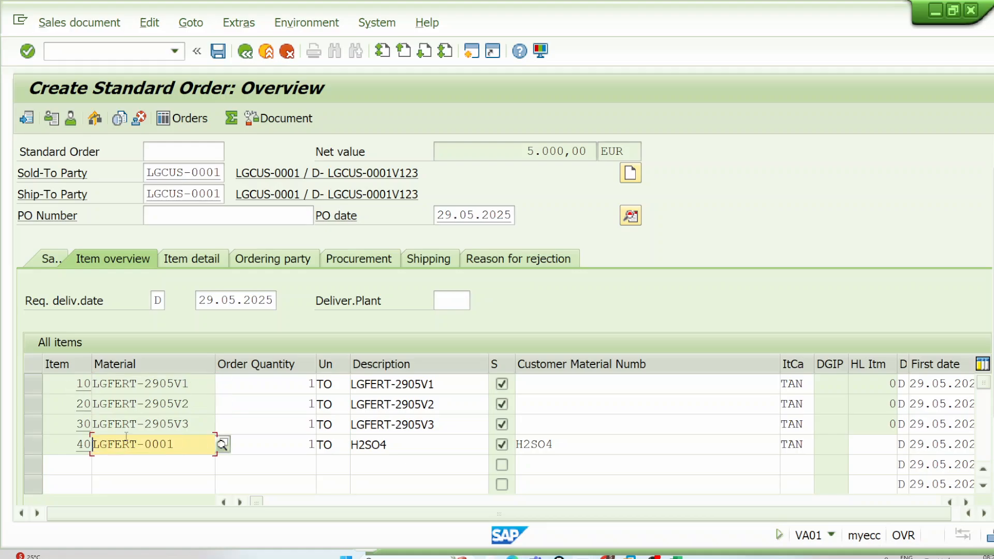
pyautogui.click(217, 422)
pyautogui.moveTo(193, 400); pyautogui.dragTo(100, 402)
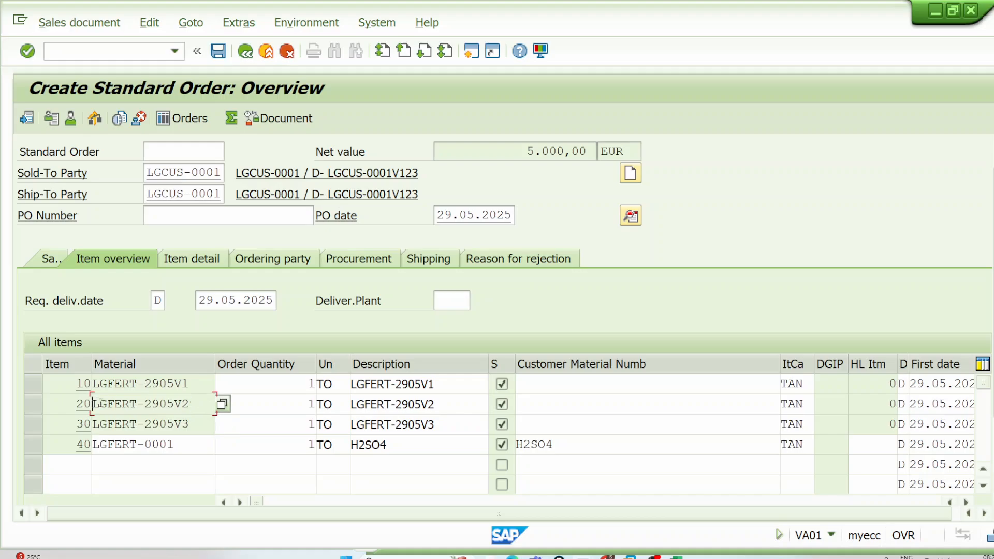
pyautogui.moveTo(186, 386); pyautogui.dragTo(106, 384)
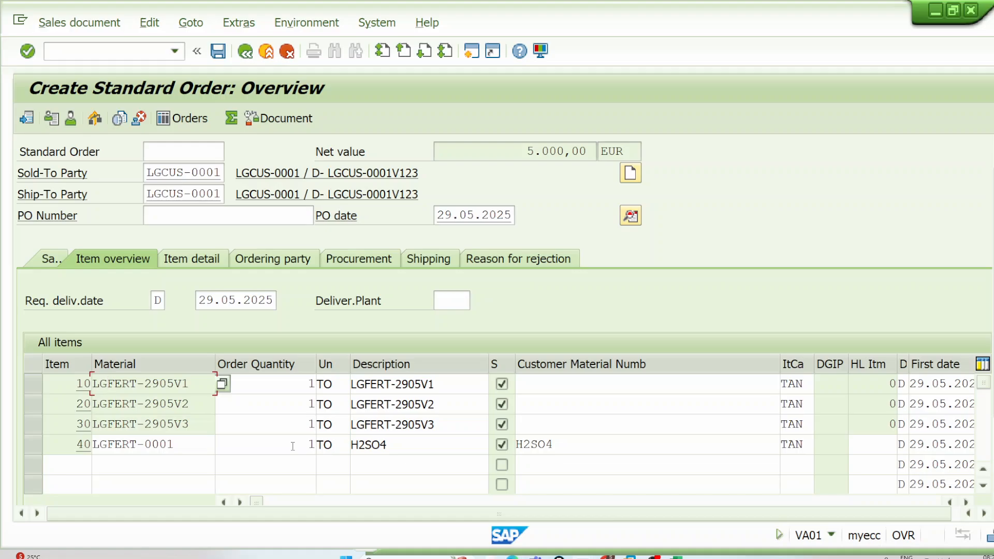
pyautogui.click(306, 383)
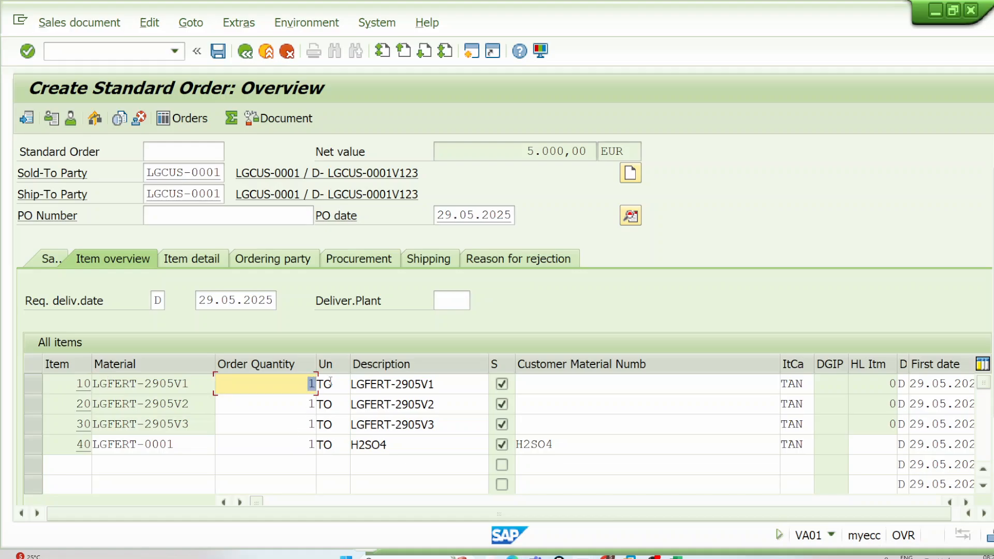
pyautogui.moveTo(302, 403); pyautogui.dragTo(349, 404)
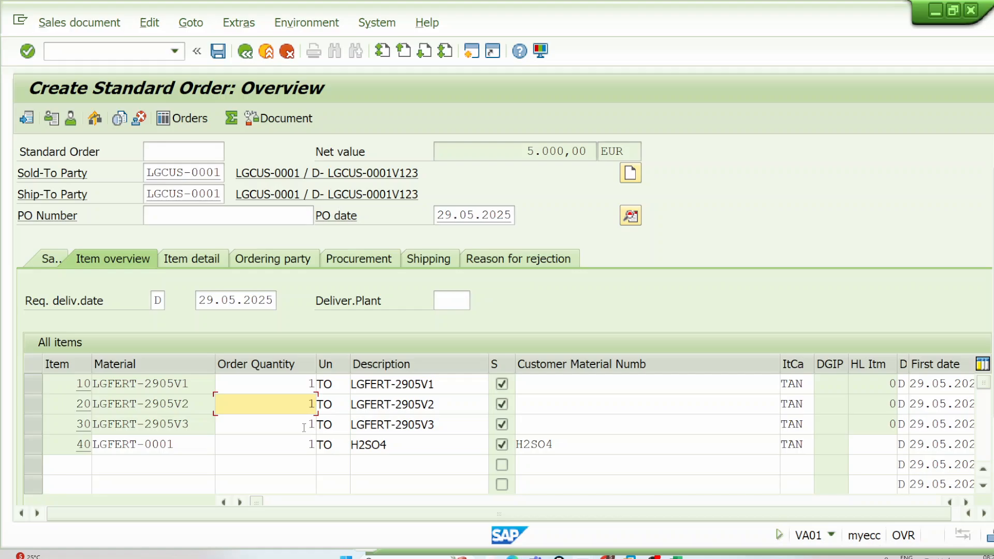
pyautogui.moveTo(304, 427); pyautogui.dragTo(349, 426)
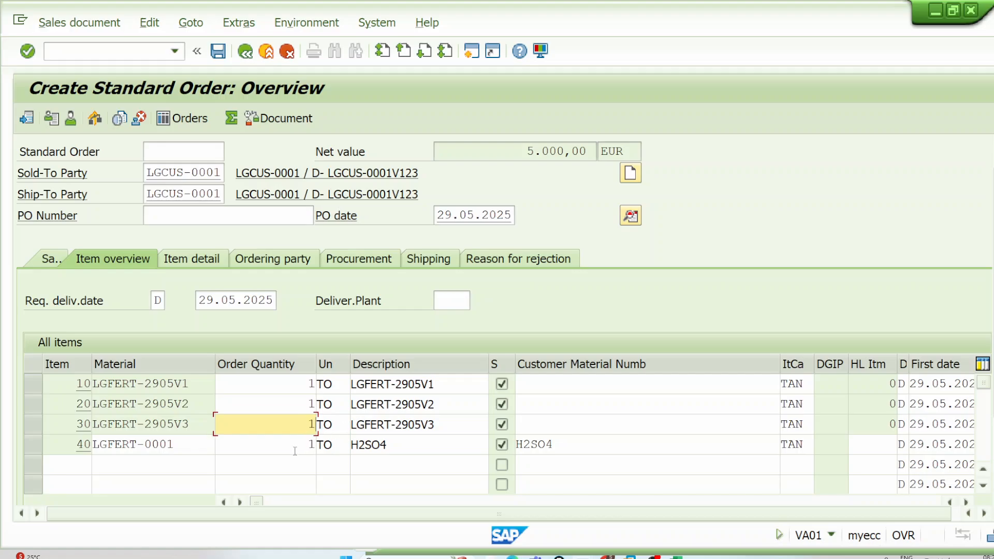
# Step: Check the net value in the pricing conditions of item 40, LGFERT-0001, and save the standard order
pyautogui.doubleClick(168, 446)
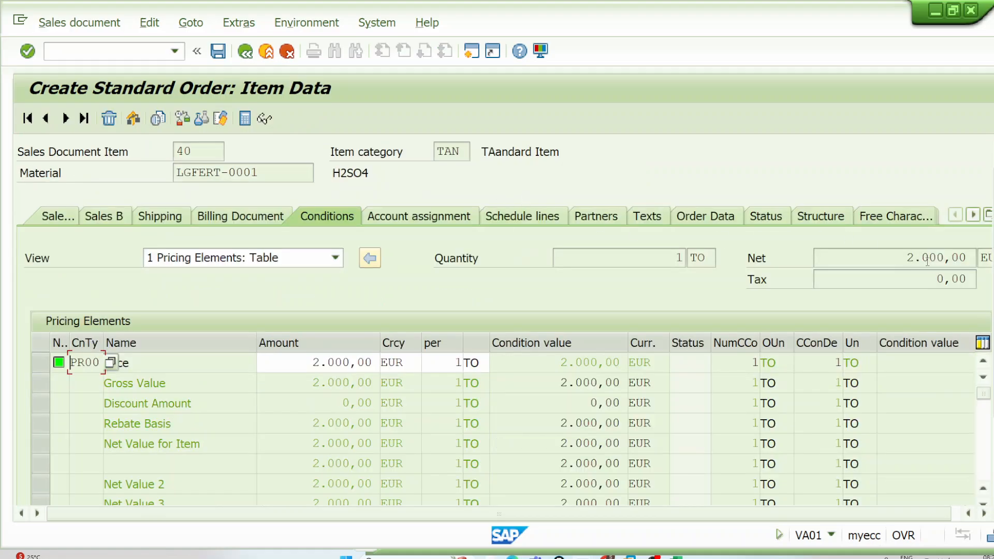
pyautogui.moveTo(896, 260); pyautogui.dragTo(970, 259)
pyautogui.click(252, 52)
pyautogui.click(220, 52)
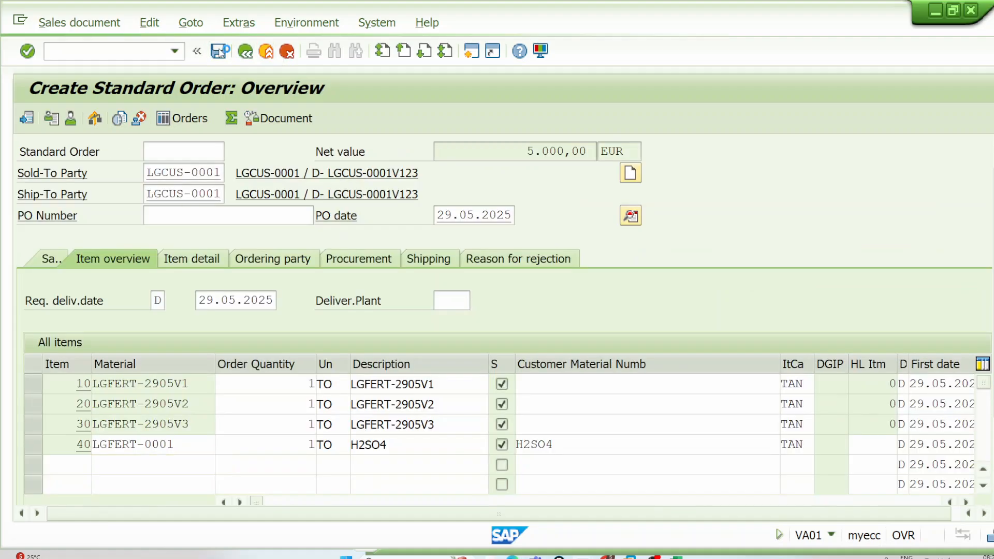
# Step: Display the value contract with transaction VA43 and check the value released on its assortment module item
pyautogui.click(144, 54)
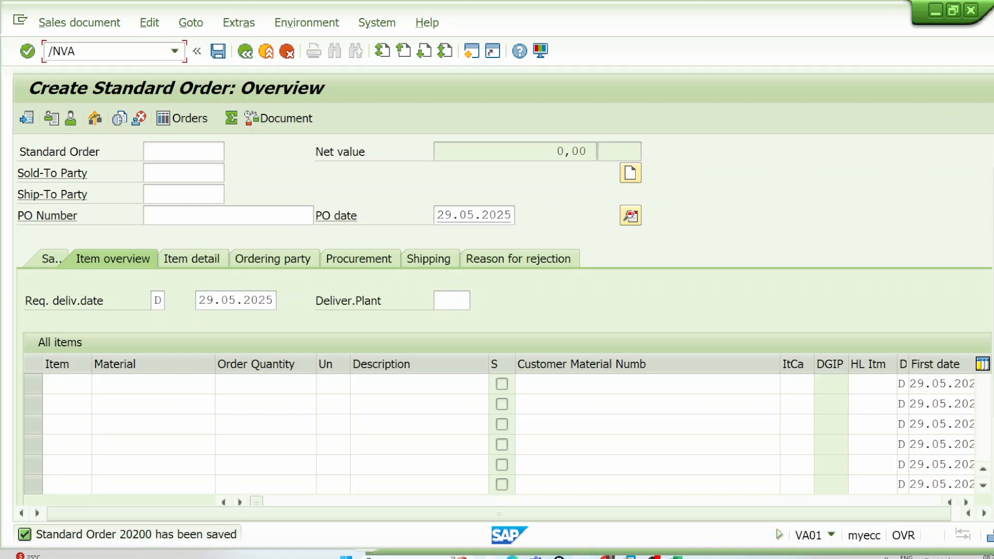
pyautogui.write('/NVA43')
pyautogui.press('Return')
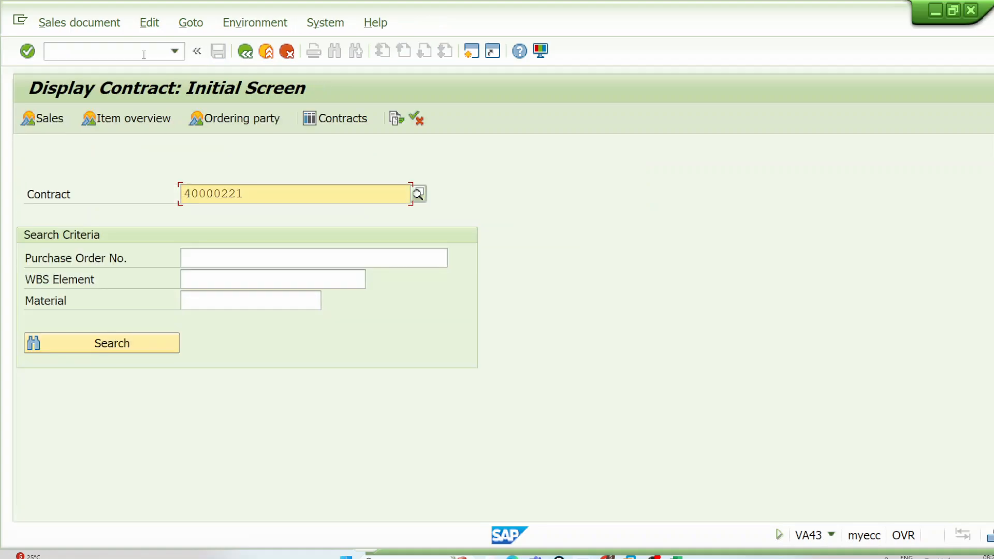
pyautogui.press('Return')
pyautogui.click(309, 403)
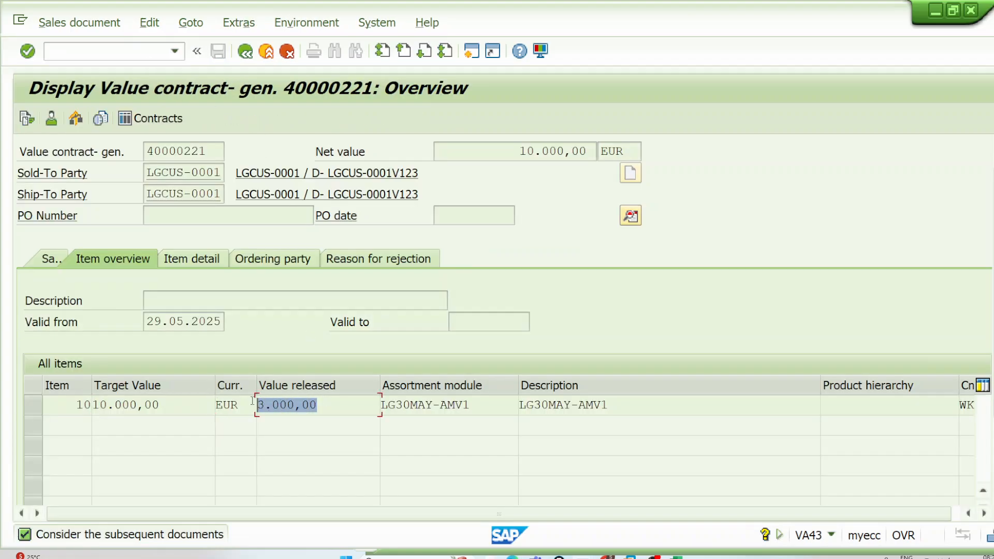
# Step: Display the saved standard order with transaction VA03 in a separate session and place its window beside the value contract
pyautogui.click(469, 52)
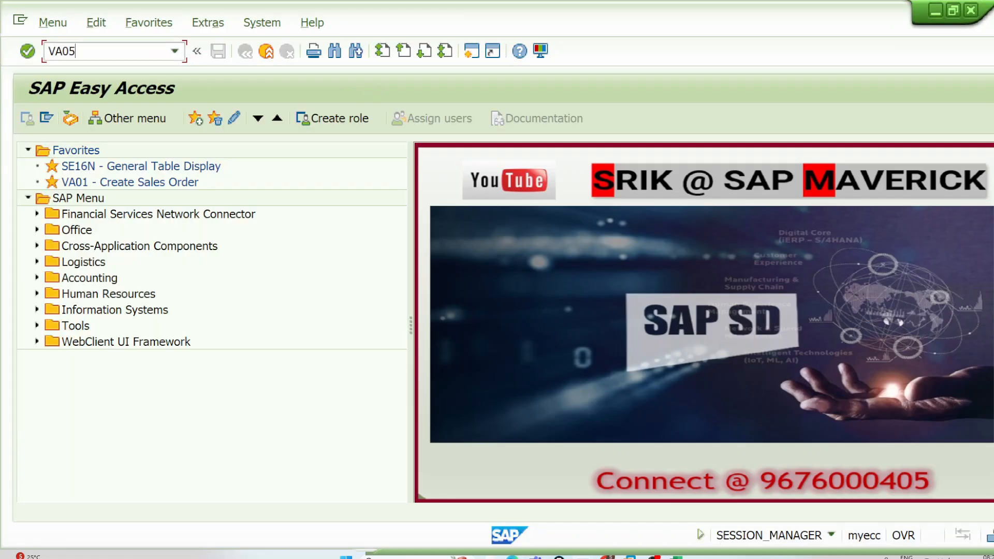
pyautogui.press('Return')
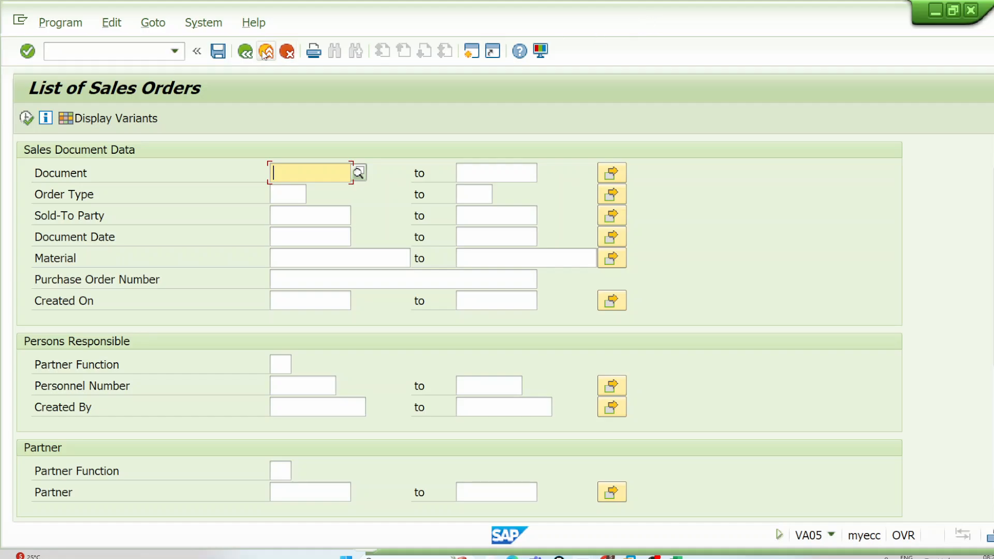
pyautogui.click(265, 52)
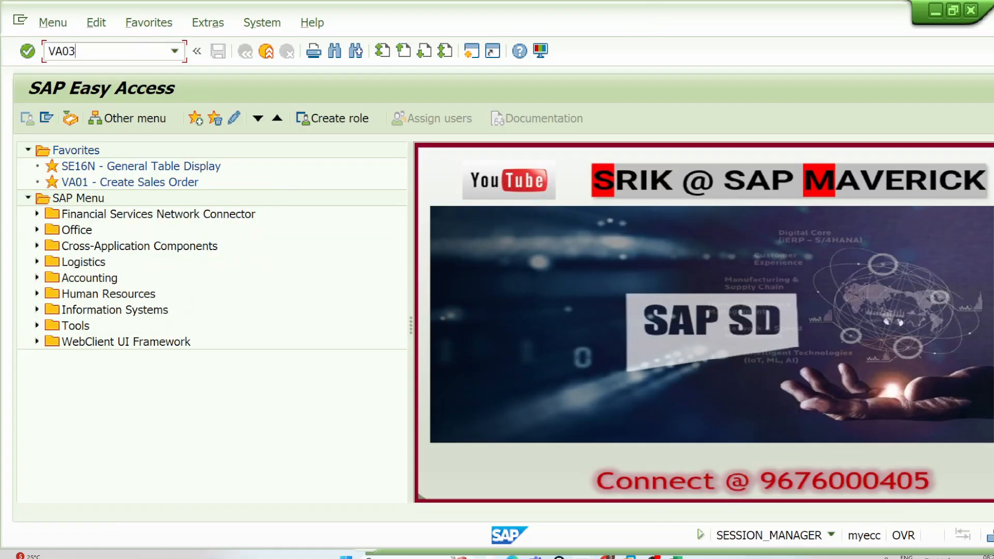
pyautogui.write('VA03')
pyautogui.press('Return')
pyautogui.press('Return')
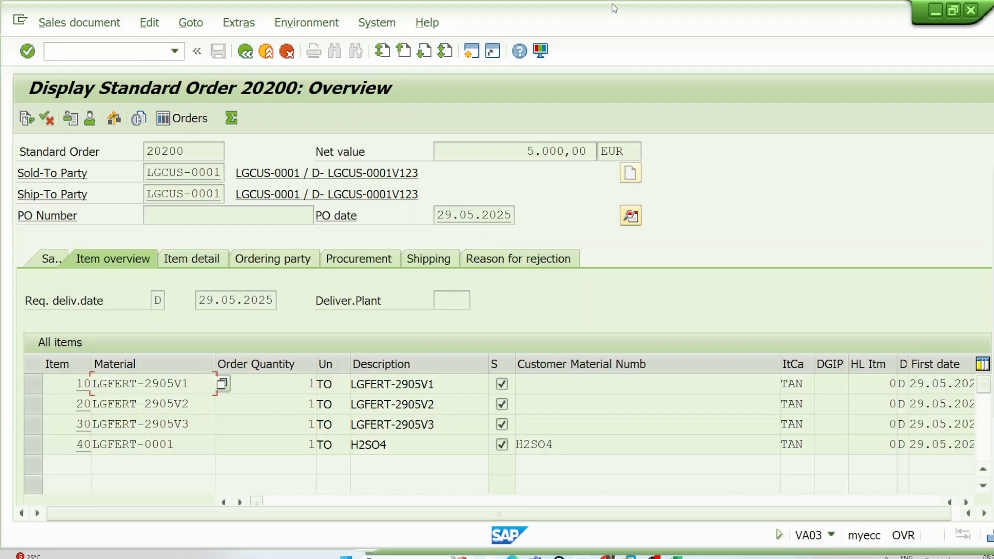
pyautogui.moveTo(612, 3); pyautogui.dragTo(828, 89)
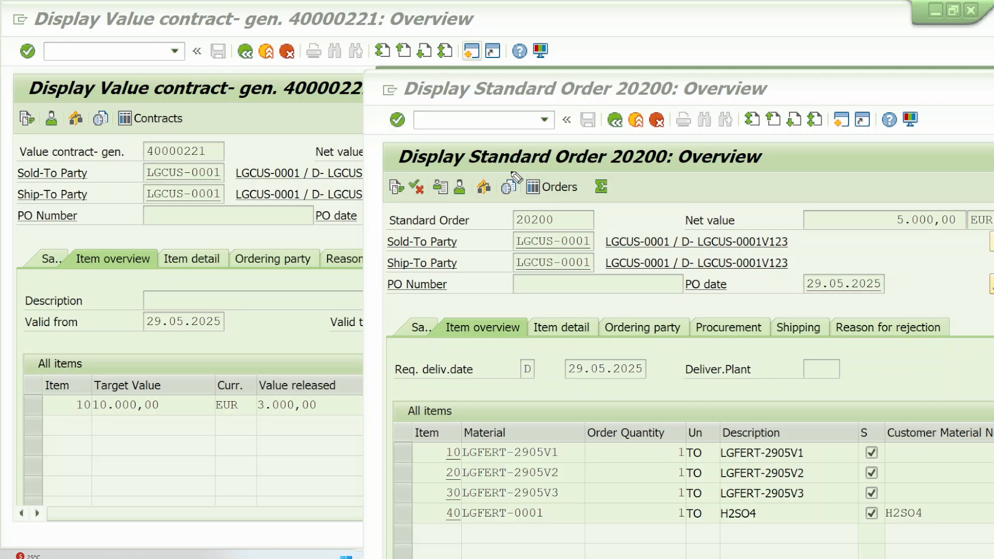
# Step: Compare the standard order's net value and its three LGFERT-2905 items with the value contract's released and target values
pyautogui.moveTo(534, 168); pyautogui.dragTo(687, 171)
pyautogui.moveTo(274, 78)
pyautogui.mouseDown()
pyautogui.moveTo(452, 41)
pyautogui.moveTo(518, 137)
pyautogui.moveTo(536, 145)
pyautogui.moveTo(552, 118)
pyautogui.mouseUp()
pyautogui.moveTo(956, 202)
pyautogui.mouseDown()
pyautogui.moveTo(932, 200)
pyautogui.moveTo(911, 236)
pyautogui.moveTo(973, 204)
pyautogui.mouseUp()
pyautogui.moveTo(317, 395)
pyautogui.mouseDown()
pyautogui.moveTo(267, 397)
pyautogui.moveTo(324, 417)
pyautogui.moveTo(317, 397)
pyautogui.mouseUp()
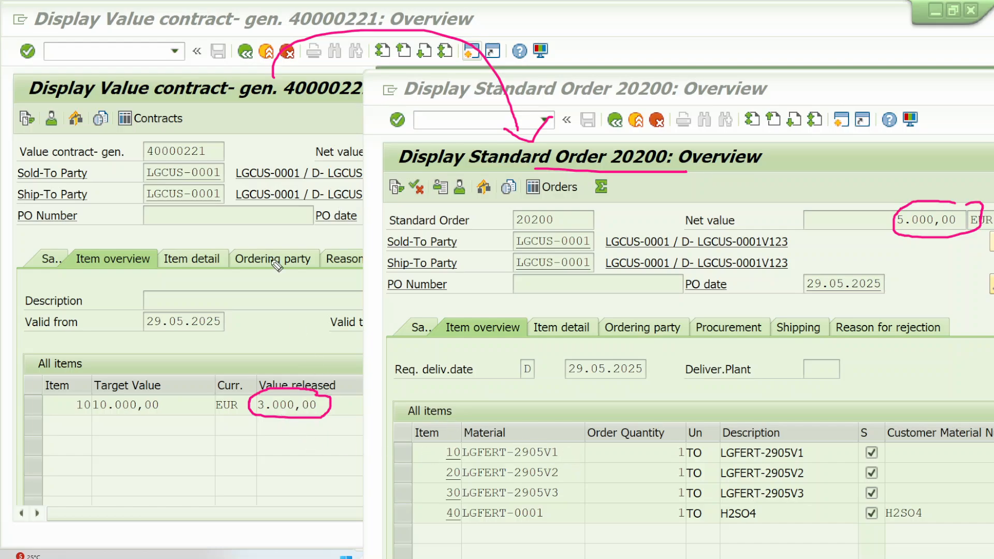
pyautogui.moveTo(252, 311)
pyautogui.mouseDown()
pyautogui.moveTo(254, 357)
pyautogui.moveTo(315, 301)
pyautogui.moveTo(248, 310)
pyautogui.moveTo(367, 254)
pyautogui.mouseUp()
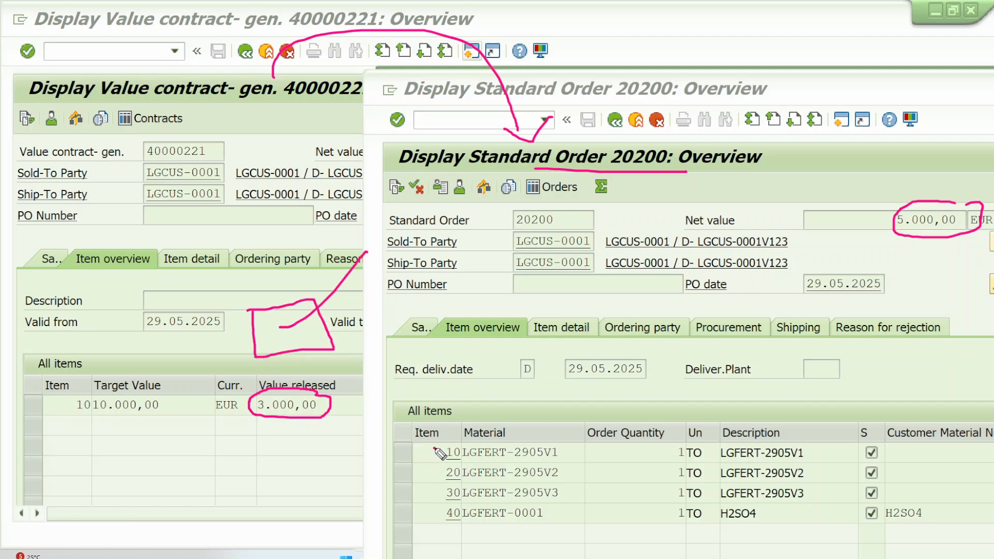
pyautogui.moveTo(435, 449)
pyautogui.mouseDown()
pyautogui.moveTo(427, 484)
pyautogui.moveTo(429, 503)
pyautogui.moveTo(440, 502)
pyautogui.mouseUp()
pyautogui.moveTo(570, 448)
pyautogui.mouseDown()
pyautogui.moveTo(578, 484)
pyautogui.moveTo(570, 496)
pyautogui.mouseUp()
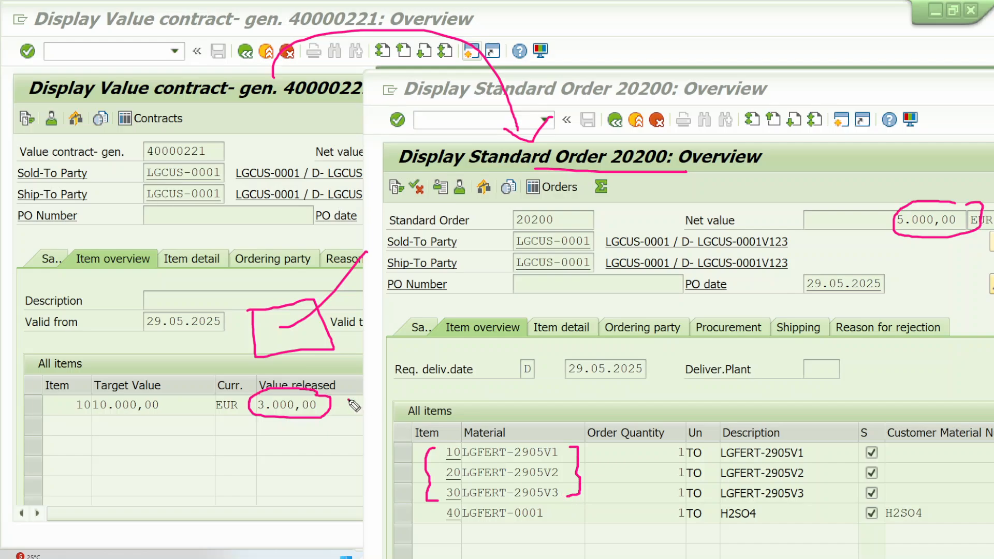
pyautogui.moveTo(100, 99); pyautogui.dragTo(207, 102)
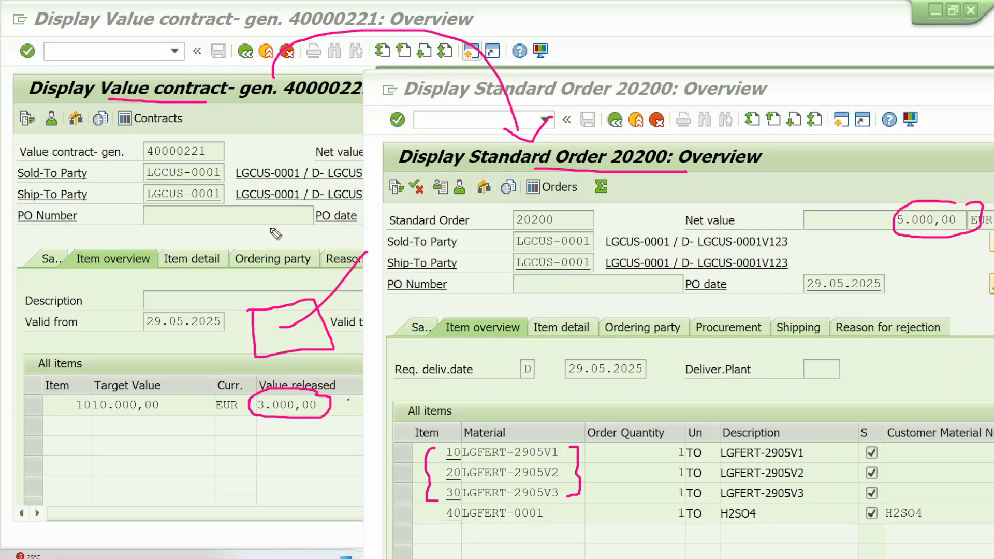
pyautogui.moveTo(312, 372); pyautogui.dragTo(356, 331)
pyautogui.moveTo(258, 409); pyautogui.dragTo(335, 410)
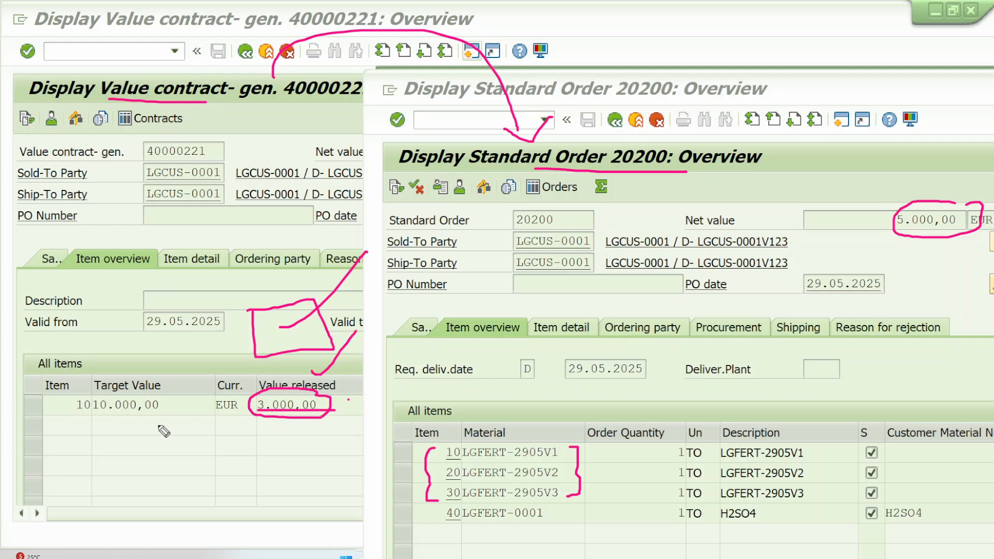
pyautogui.moveTo(97, 413); pyautogui.dragTo(185, 414)
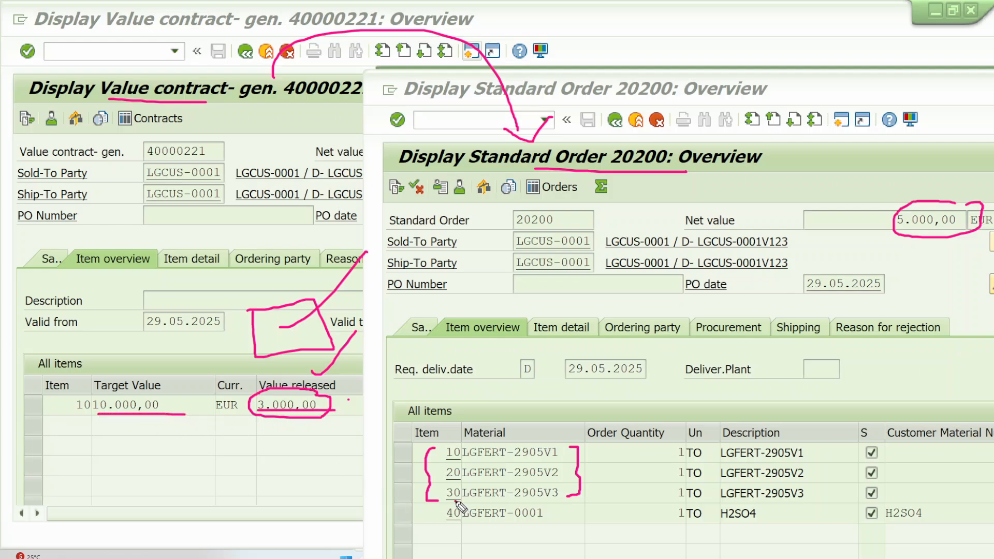
# Step: Examine order item 40, LGFERT-0001, and its quantity in contrast to the three assortment module materials
pyautogui.moveTo(456, 501)
pyautogui.mouseDown()
pyautogui.moveTo(557, 512)
pyautogui.moveTo(558, 526)
pyautogui.mouseUp()
pyautogui.moveTo(442, 529); pyautogui.dragTo(435, 501)
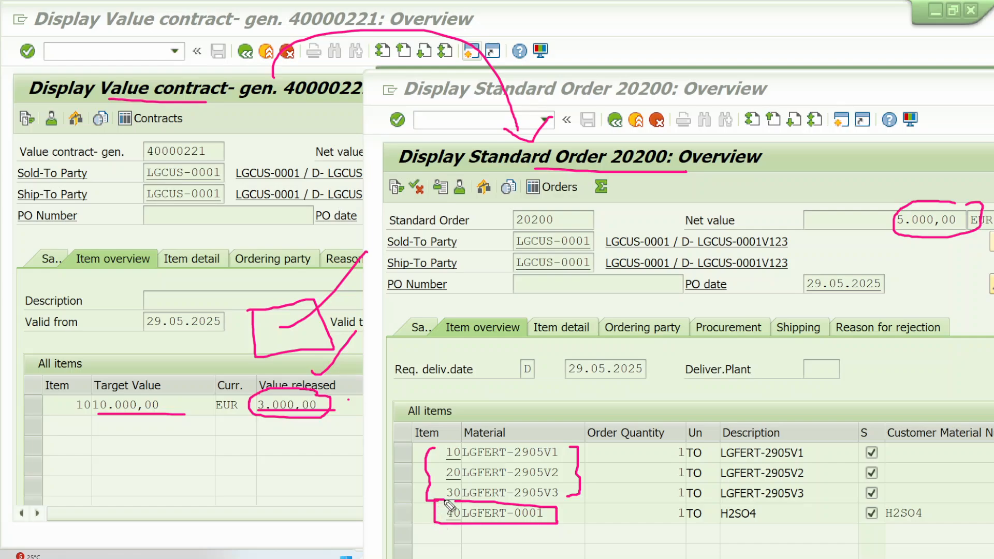
pyautogui.moveTo(570, 514); pyautogui.dragTo(624, 486)
pyautogui.moveTo(590, 444); pyautogui.dragTo(593, 486)
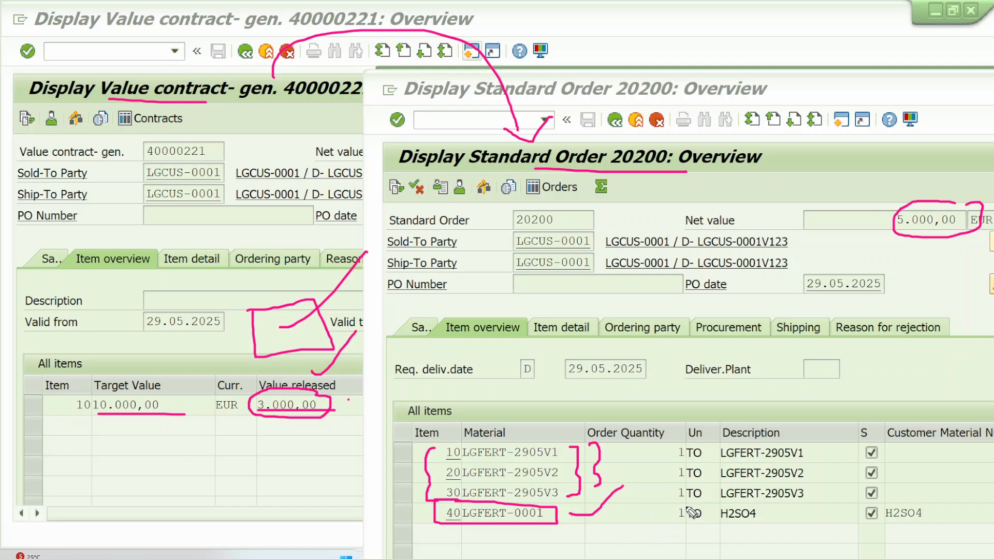
pyautogui.moveTo(694, 503)
pyautogui.mouseDown()
pyautogui.moveTo(665, 504)
pyautogui.moveTo(717, 529)
pyautogui.moveTo(699, 501)
pyautogui.mouseUp()
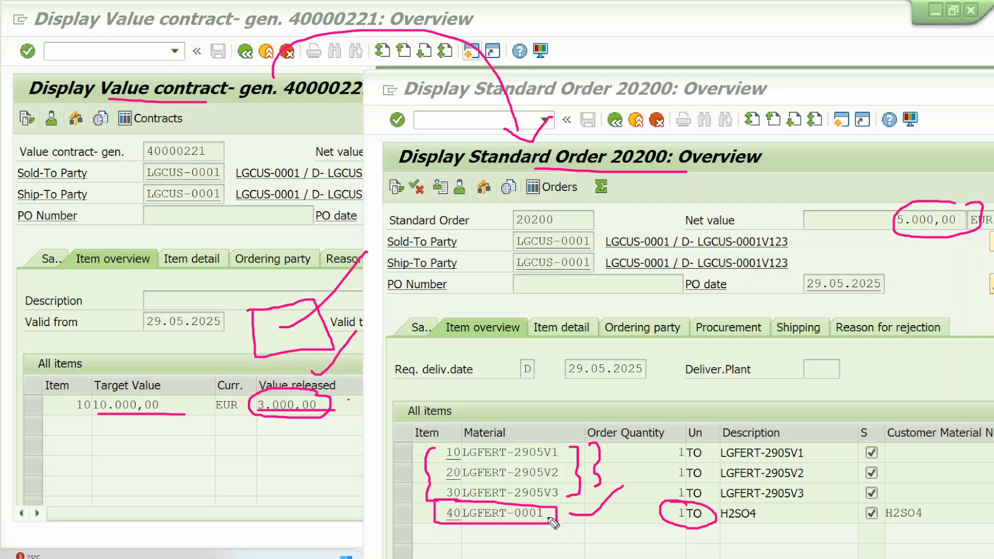
pyautogui.moveTo(506, 526)
pyautogui.mouseDown()
pyautogui.moveTo(431, 526)
pyautogui.moveTo(432, 502)
pyautogui.moveTo(571, 500)
pyautogui.moveTo(577, 528)
pyautogui.moveTo(506, 524)
pyautogui.mouseUp()
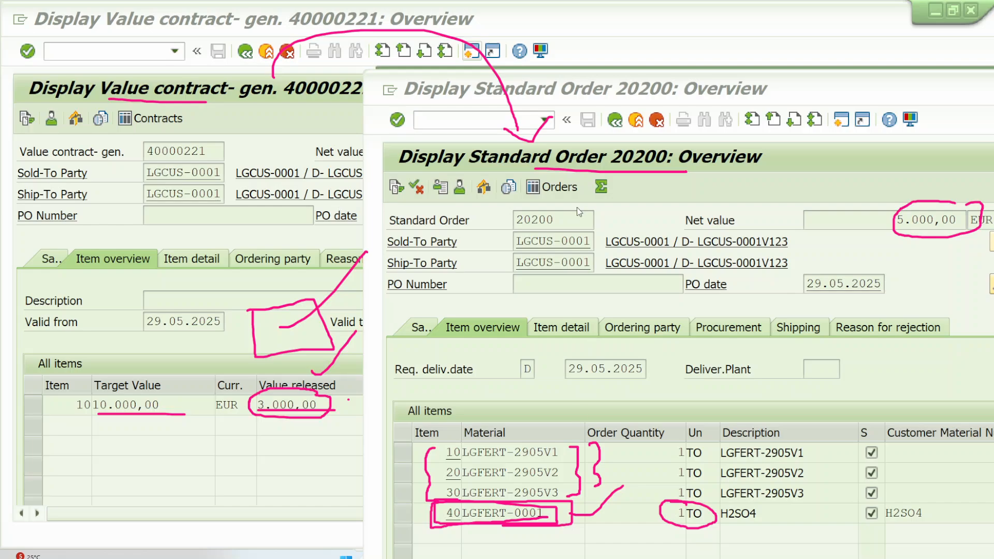
# Step: Leave the order and value contract displays and open scheduling agreement creation with transaction VA31
pyautogui.click(636, 122)
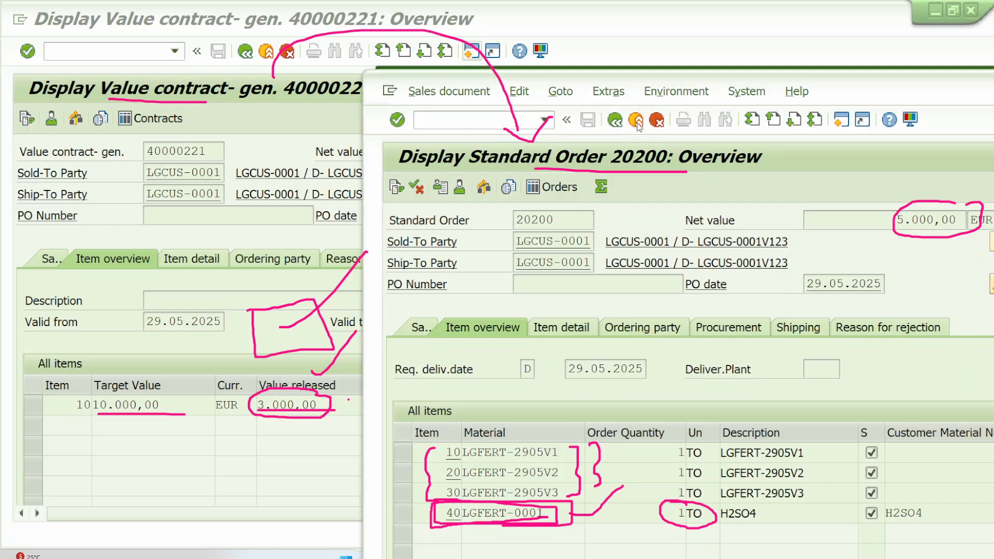
pyautogui.click(636, 120)
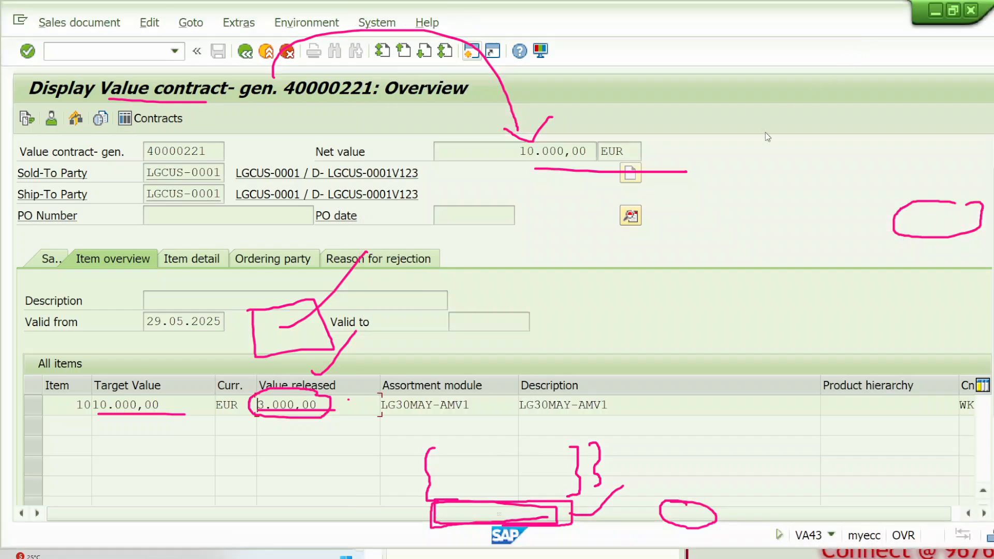
pyautogui.click(266, 50)
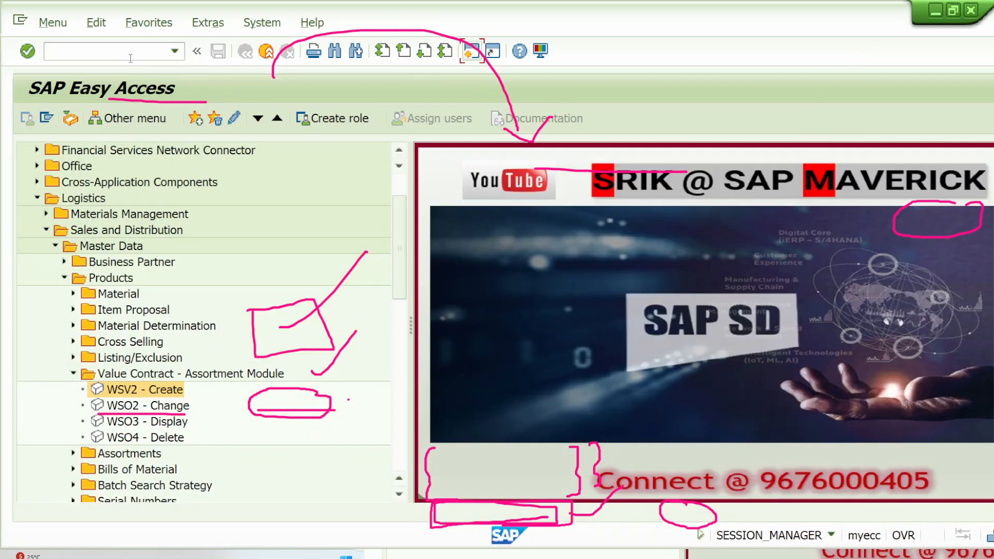
pyautogui.write('VA31')
pyautogui.press('Return')
pyautogui.click(203, 211)
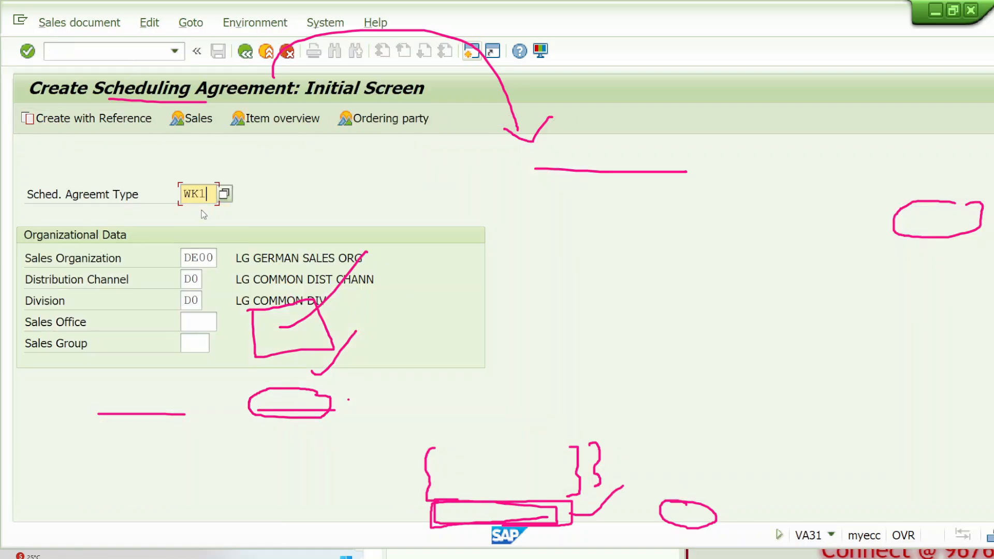
# Step: Leave scheduling agreement creation and open a general value contract of type WK1 for creation with transaction VA41
pyautogui.press('Return')
pyautogui.click(266, 50)
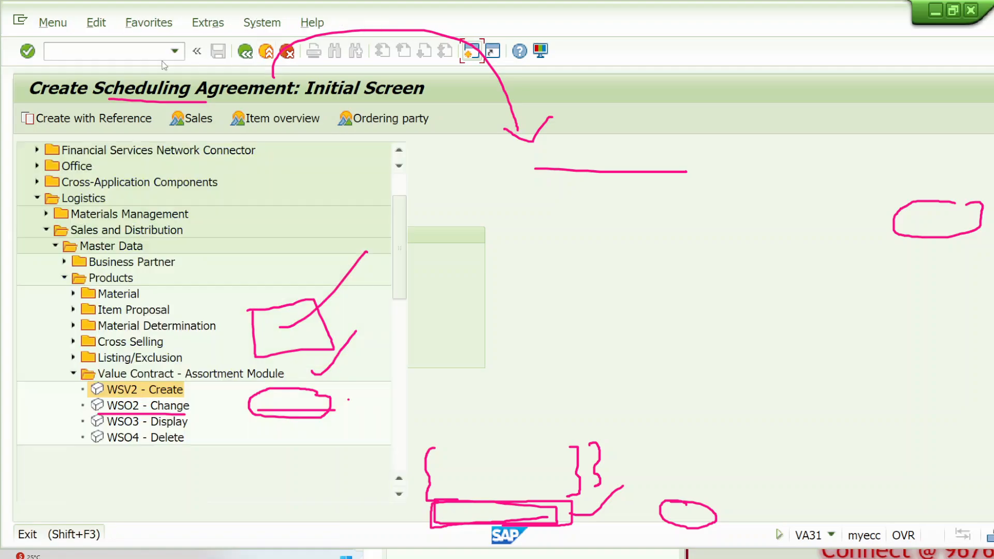
pyautogui.write('VA41')
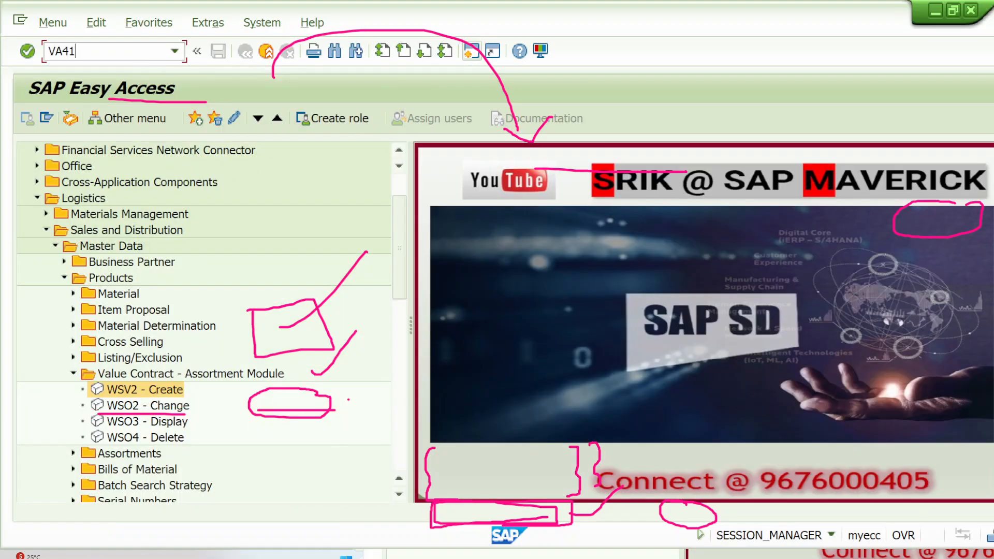
pyautogui.press('Return')
pyautogui.press('Return')
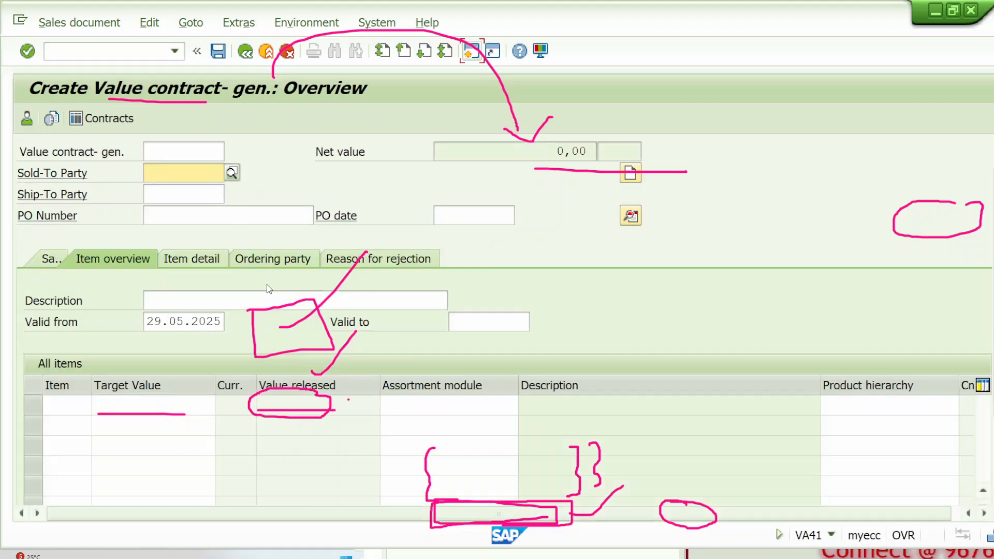
# Step: Enter LGCUS-0001 as the sold-to party of the new general value contract and show its sales data
pyautogui.click(190, 406)
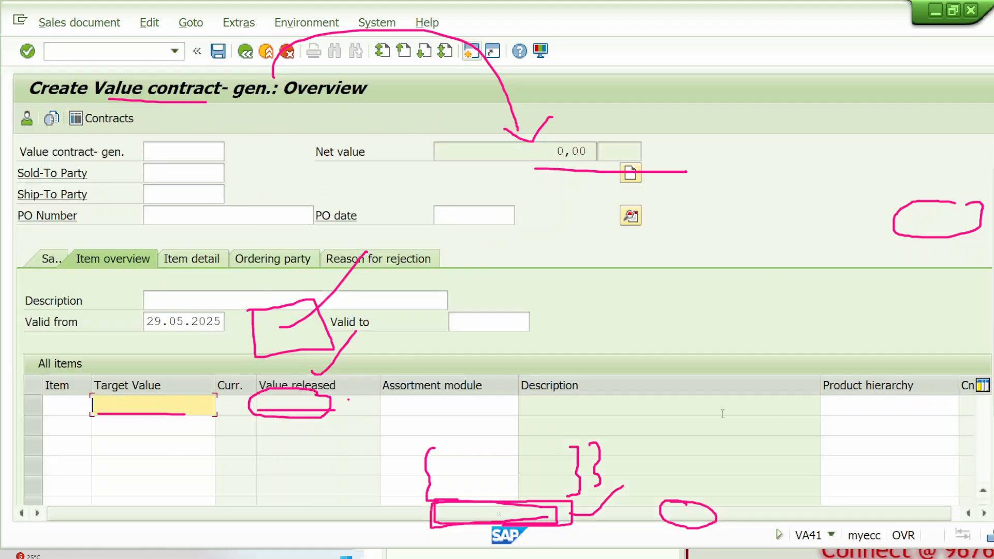
pyautogui.click(436, 406)
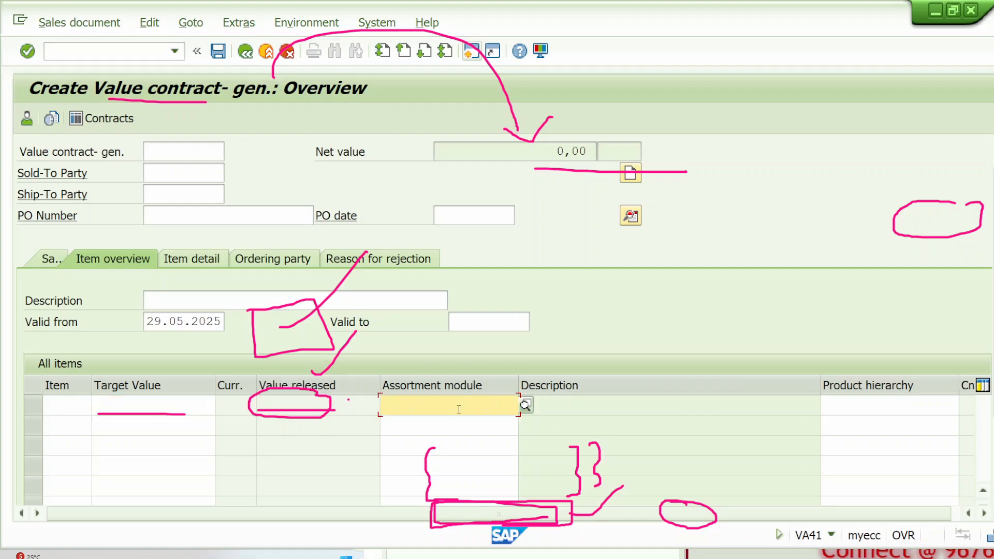
pyautogui.click(54, 261)
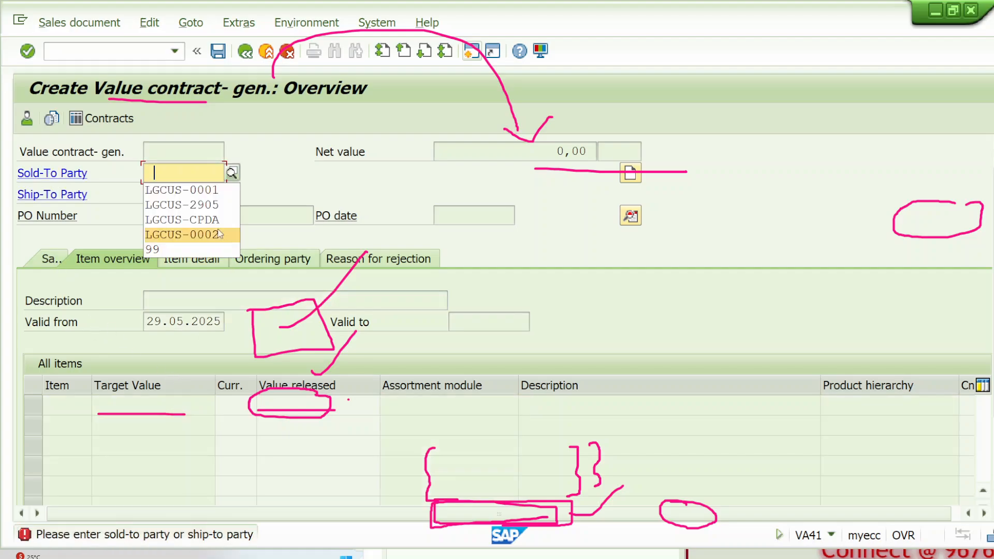
pyautogui.click(209, 191)
pyautogui.press('Return')
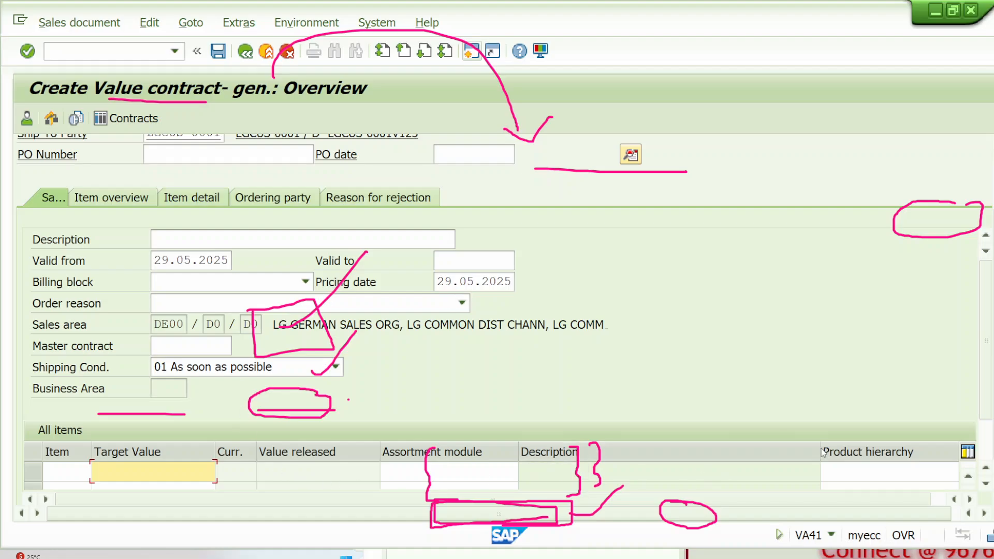
# Step: Narrow the item table's Description column and examine the Assortment module field beside the Material column
pyautogui.moveTo(819, 449); pyautogui.dragTo(593, 456)
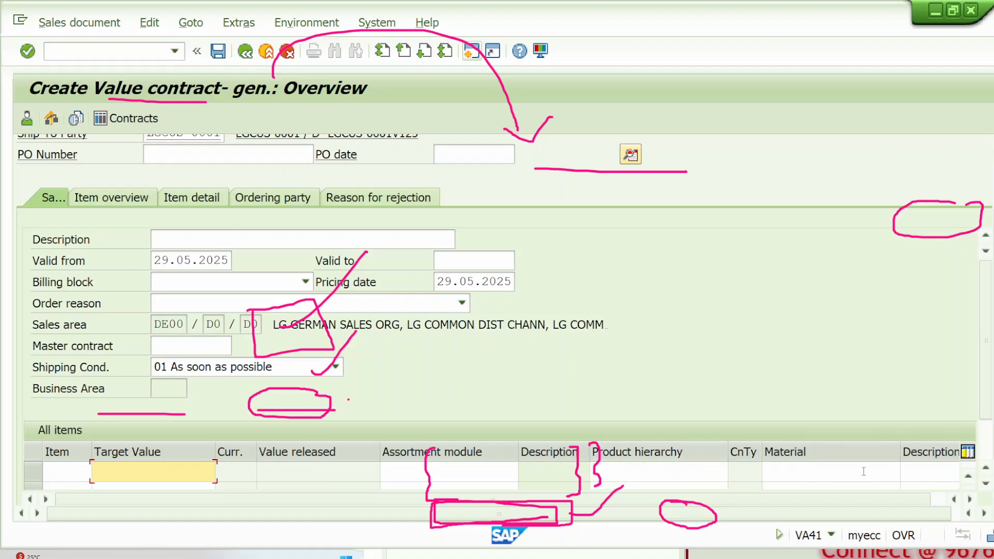
pyautogui.press('Tab')
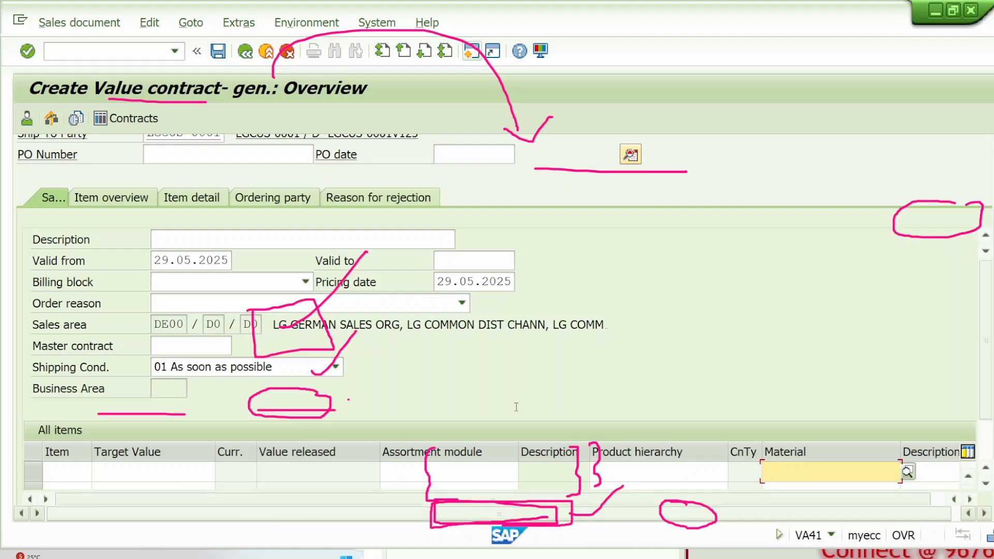
pyautogui.click(495, 470)
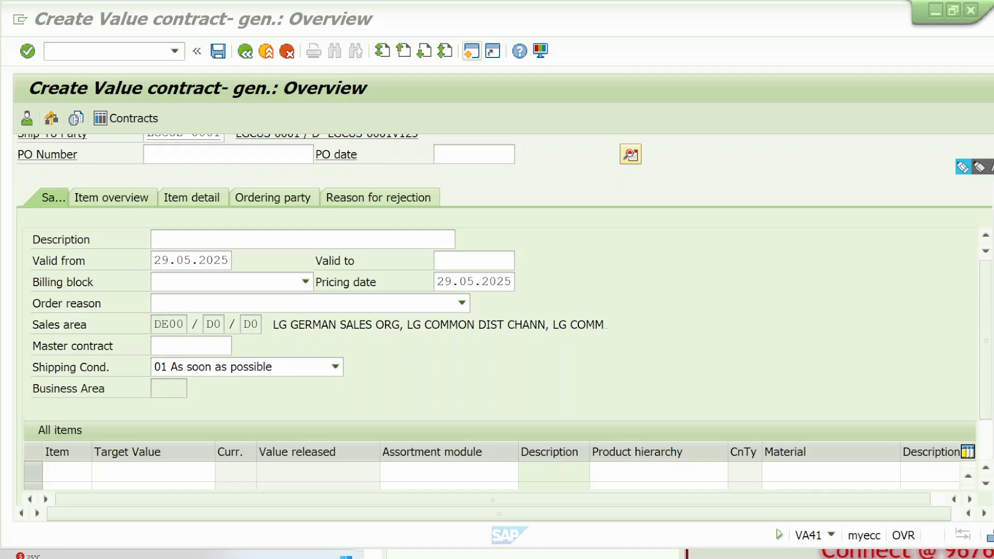
pyautogui.moveTo(379, 457)
pyautogui.mouseDown()
pyautogui.moveTo(515, 470)
pyautogui.moveTo(378, 477)
pyautogui.moveTo(372, 456)
pyautogui.mouseUp()
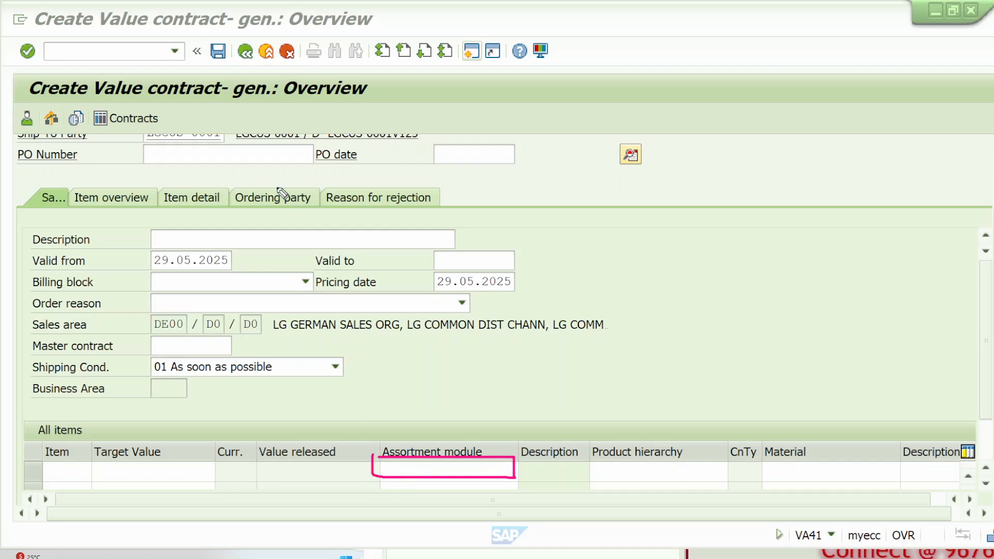
pyautogui.moveTo(179, 96); pyautogui.dragTo(292, 40)
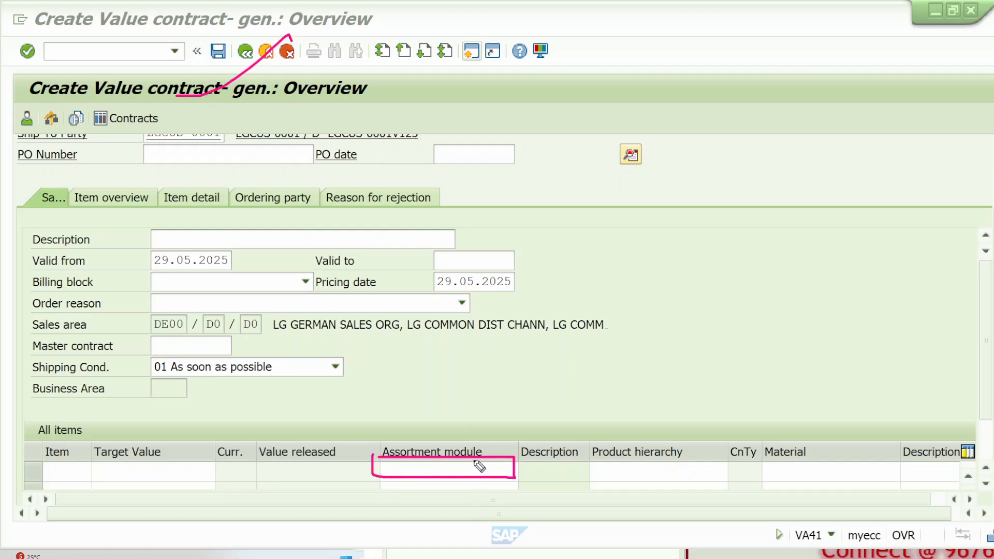
pyautogui.moveTo(480, 460); pyautogui.dragTo(522, 394)
# Step: Abandon the new general value contract without saving and return to the start screen
pyautogui.click(245, 53)
pyautogui.click(378, 352)
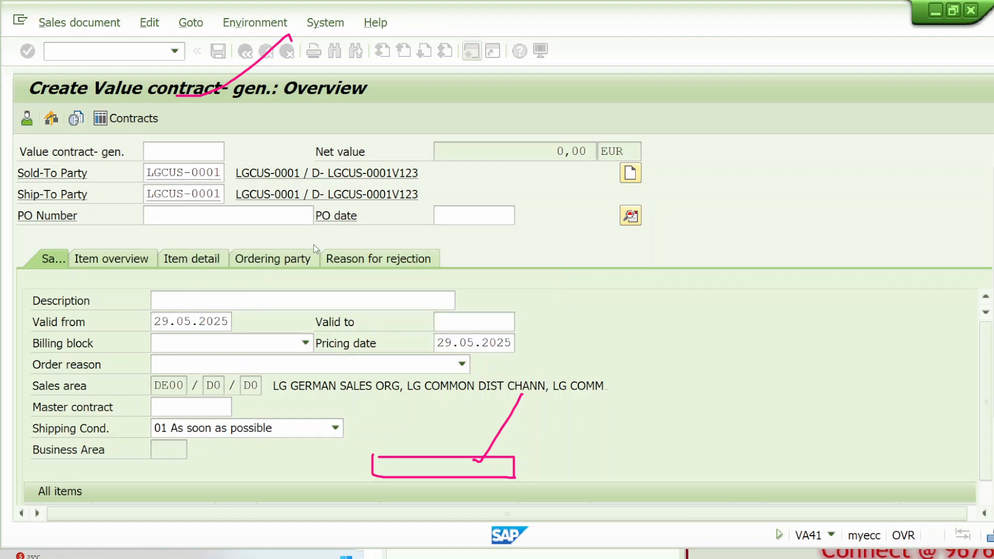
pyautogui.click(245, 50)
# Step: Open the existing value contract in change mode with transaction VA42 and show the details of item 10
pyautogui.click(66, 56)
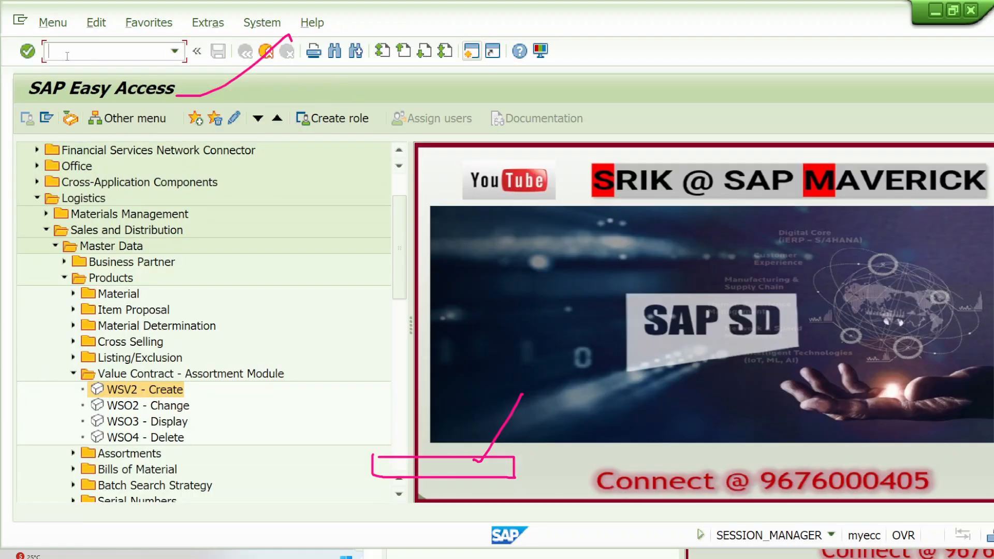
pyautogui.write('VA42')
pyautogui.press('Return')
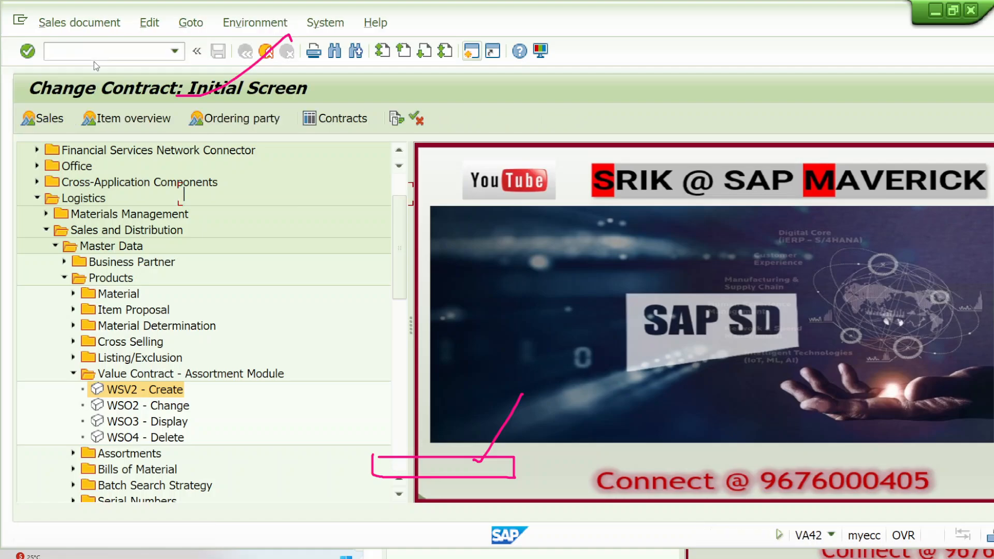
pyautogui.press('Return')
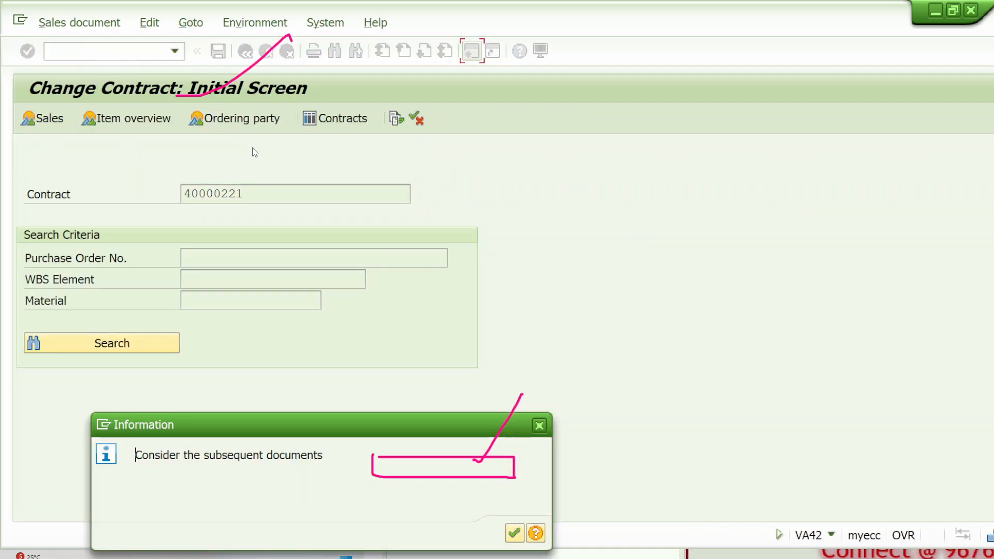
pyautogui.press('Return')
pyautogui.doubleClick(302, 406)
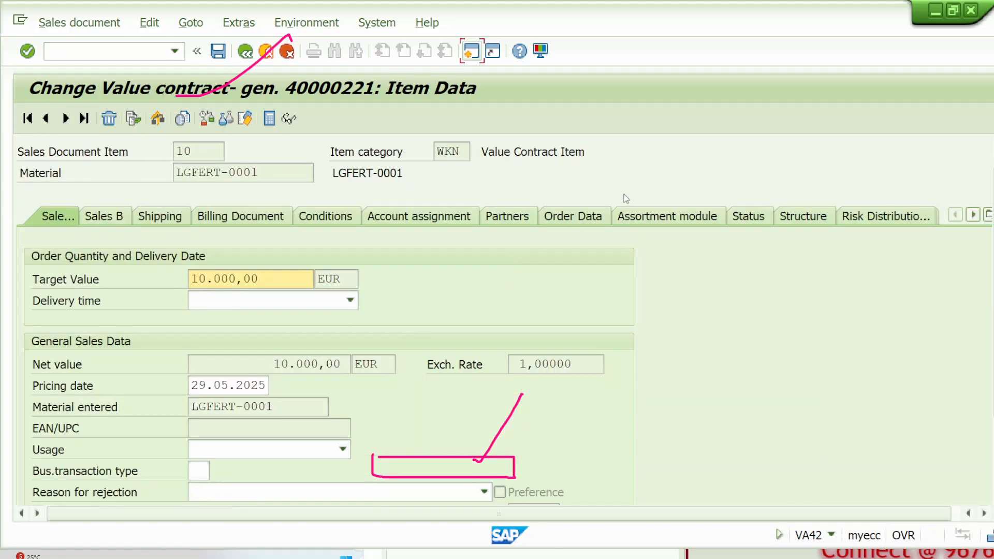
# Step: Copy item category WKN from item 10 and compare it with the WK1 row in the Excel class notes
pyautogui.moveTo(462, 152); pyautogui.dragTo(436, 152)
pyautogui.hotkey('ctrl', 'c')
pyautogui.click(528, 555)
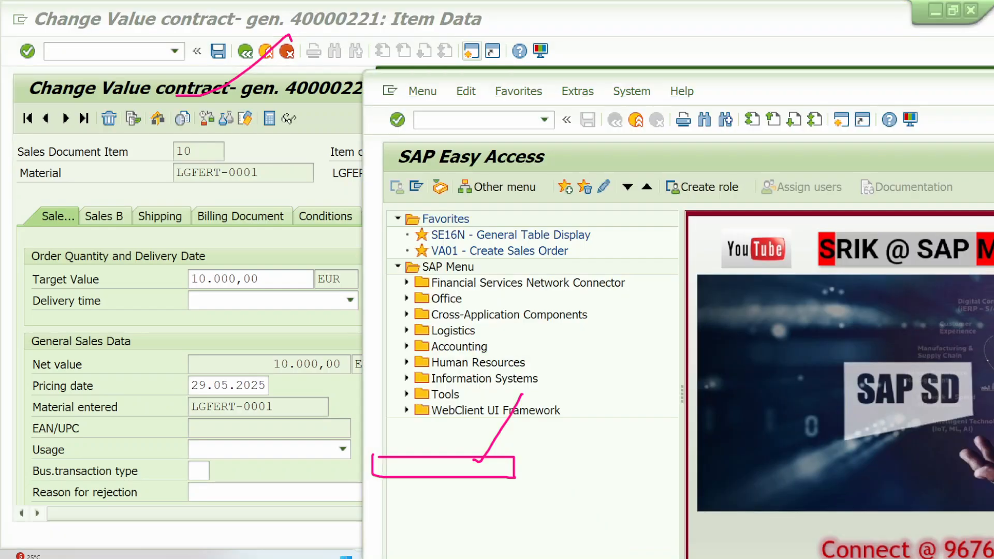
pyautogui.click(660, 555)
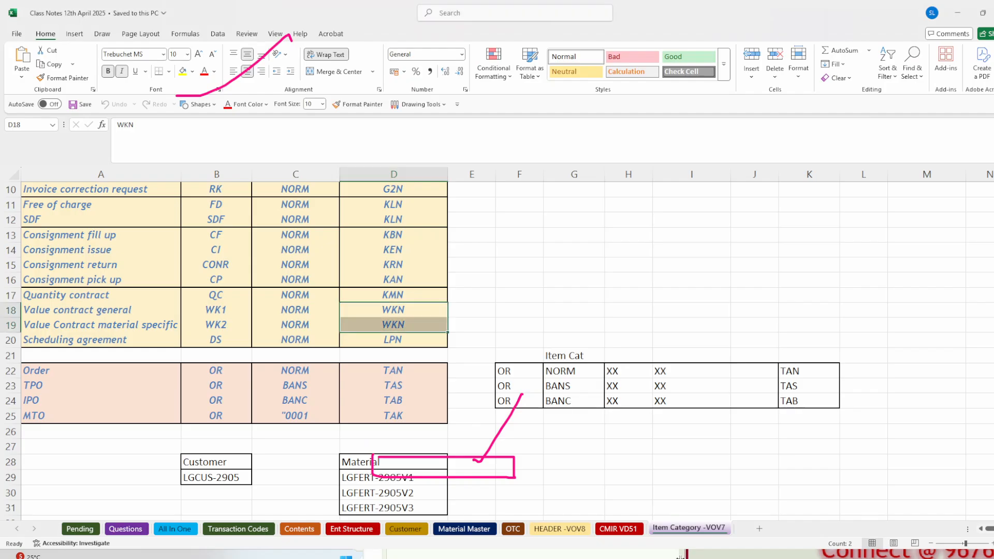
pyautogui.moveTo(226, 310); pyautogui.dragTo(432, 310)
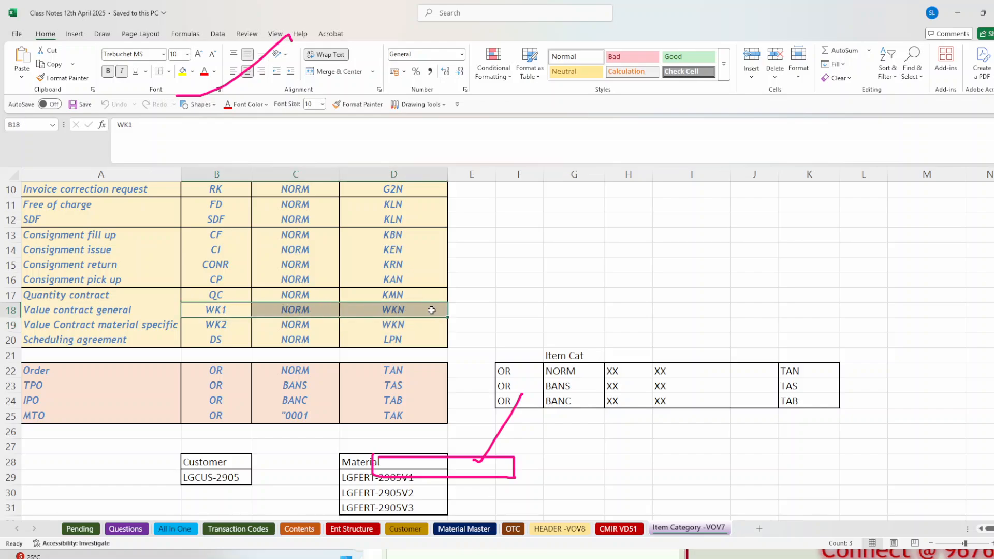
pyautogui.click(432, 310)
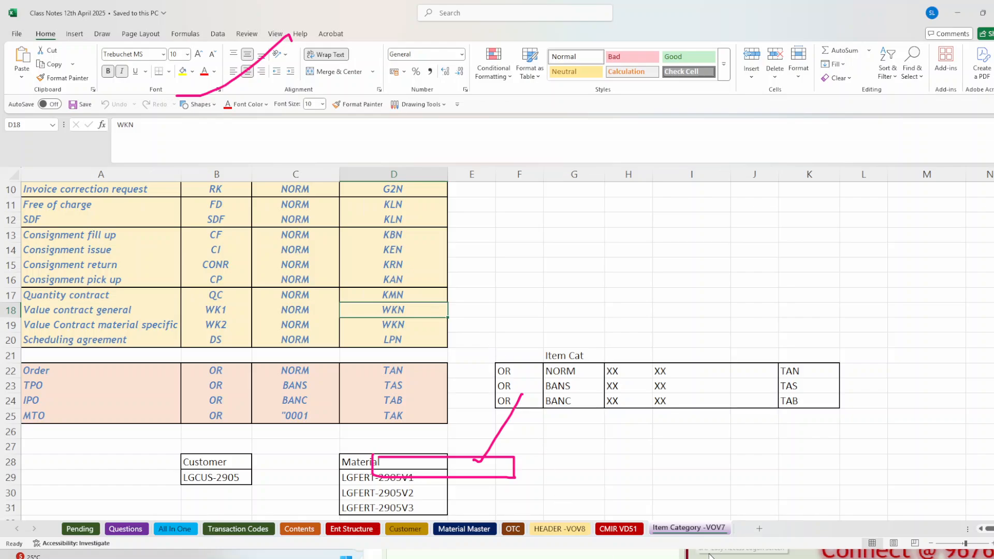
# Step: Switch to the free SAP session and open the details of item category WKN with transaction VOV7
pyautogui.click(622, 558)
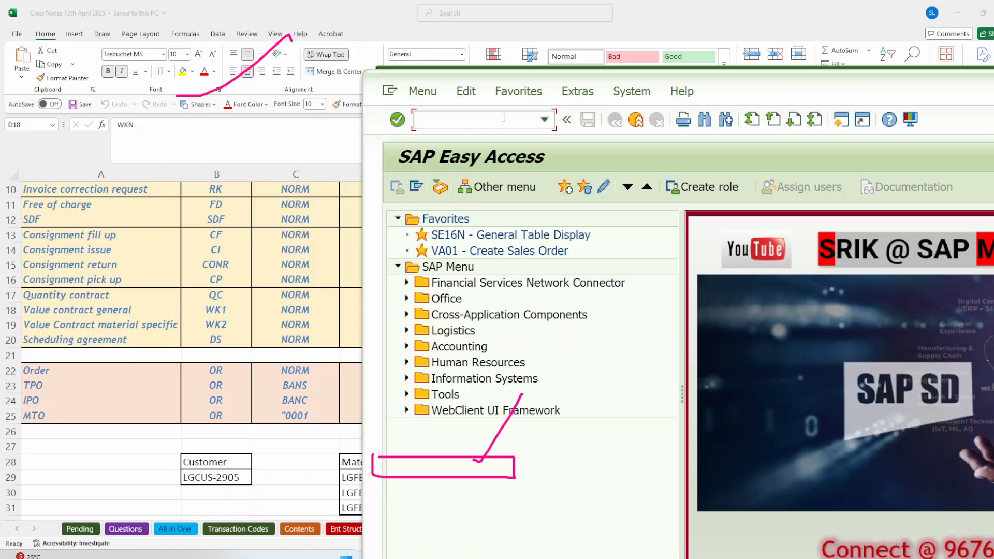
pyautogui.write('VOV7')
pyautogui.press('Return')
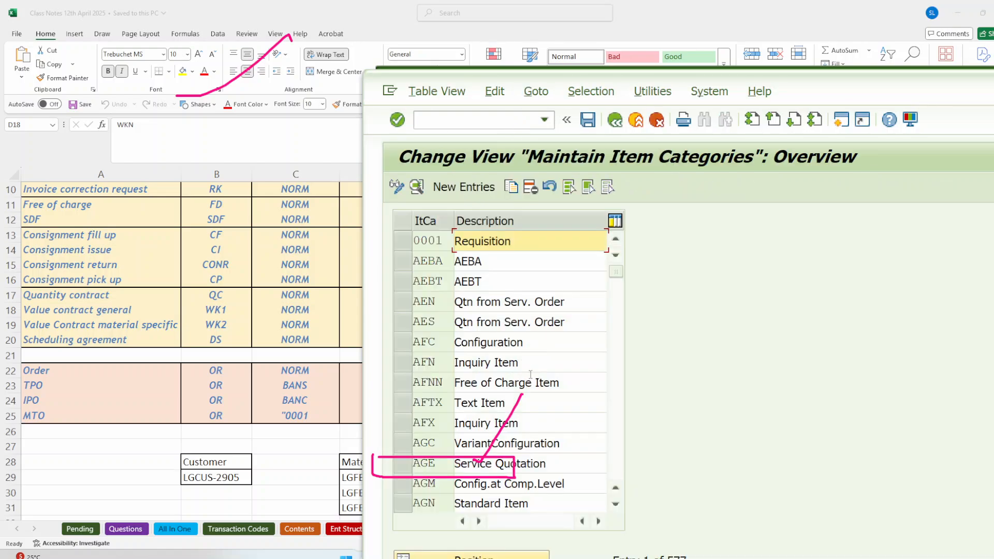
pyautogui.click(498, 558)
pyautogui.write('WKN')
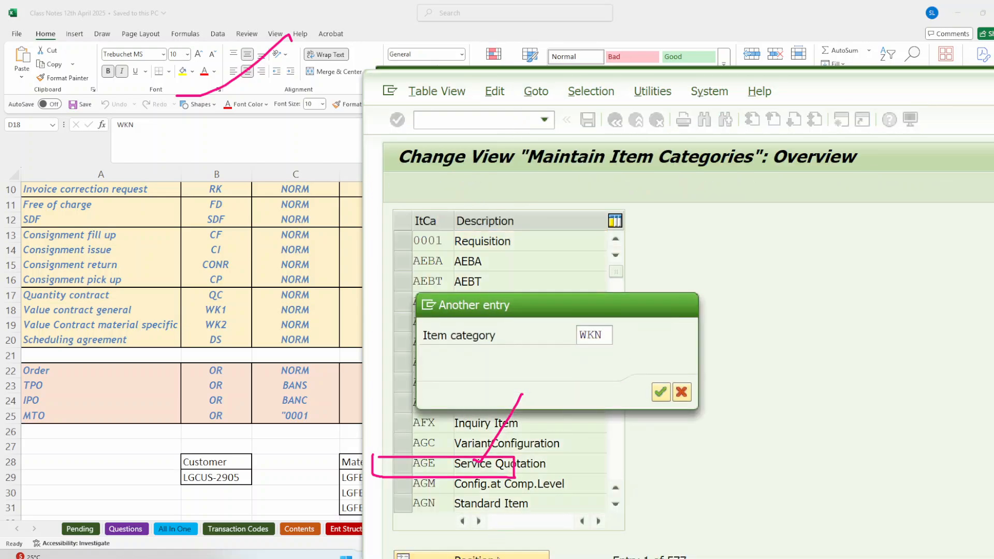
pyautogui.press('Return')
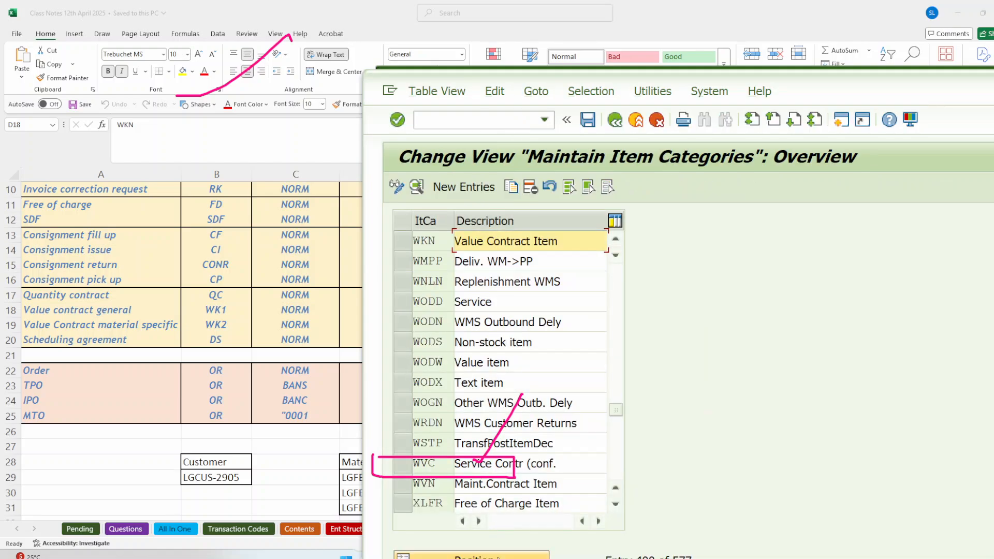
pyautogui.doubleClick(499, 242)
pyautogui.doubleClick(857, 84)
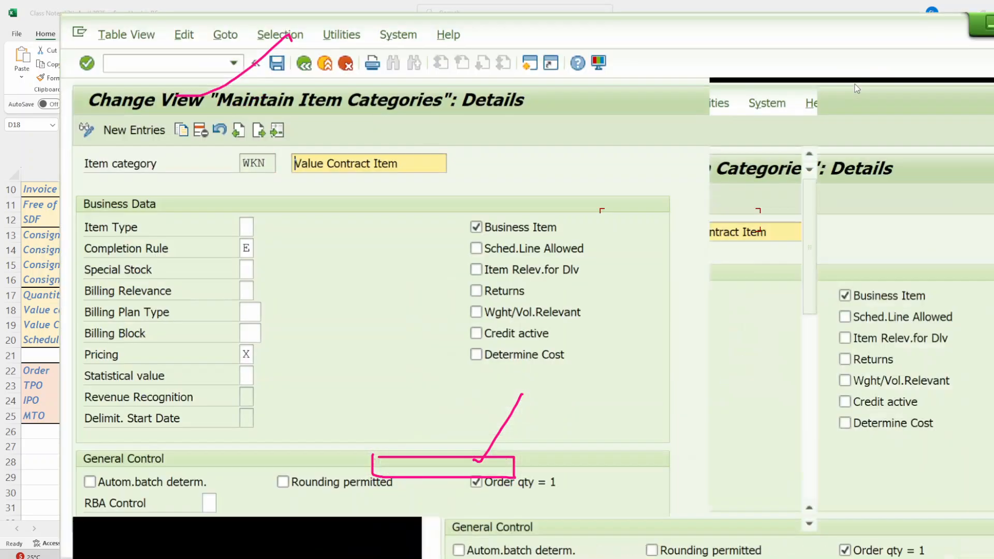
# Step: Examine item category WKN's completion rule in contrast to KMN and list the available rules with full descriptions
pyautogui.click(992, 285)
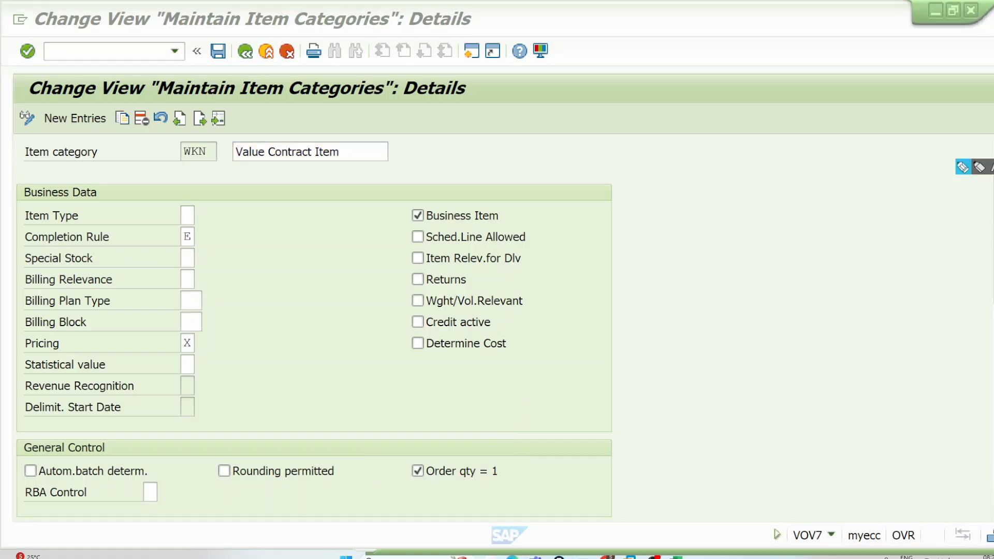
pyautogui.click(972, 166)
pyautogui.moveTo(199, 231)
pyautogui.mouseDown()
pyautogui.moveTo(182, 243)
pyautogui.moveTo(212, 239)
pyautogui.mouseUp()
pyautogui.moveTo(523, 103)
pyautogui.mouseDown()
pyautogui.moveTo(536, 134)
pyautogui.moveTo(646, 76)
pyautogui.mouseUp()
pyautogui.moveTo(627, 116); pyautogui.dragTo(647, 168)
pyautogui.moveTo(673, 150)
pyautogui.mouseDown()
pyautogui.moveTo(660, 167)
pyautogui.moveTo(702, 226)
pyautogui.mouseUp()
pyautogui.click(190, 237)
pyautogui.click(202, 236)
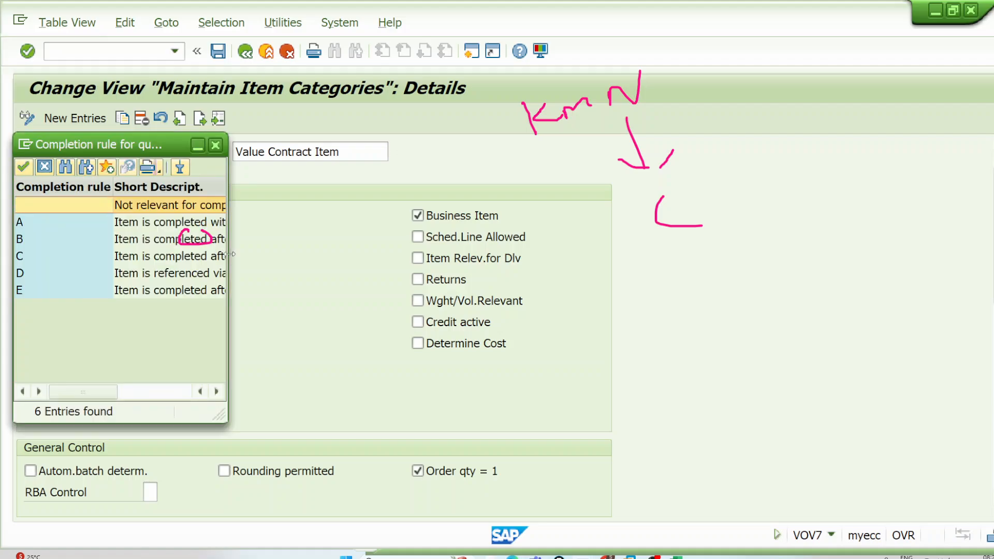
pyautogui.click(228, 260)
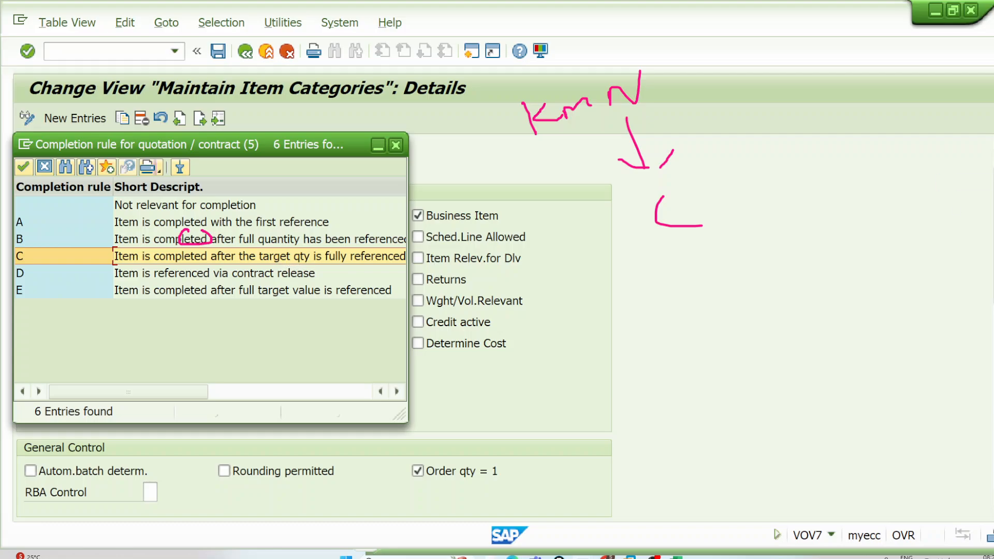
# Step: Compare completion rules C and E in the list, close it and return to the value contract's item data
pyautogui.click(959, 169)
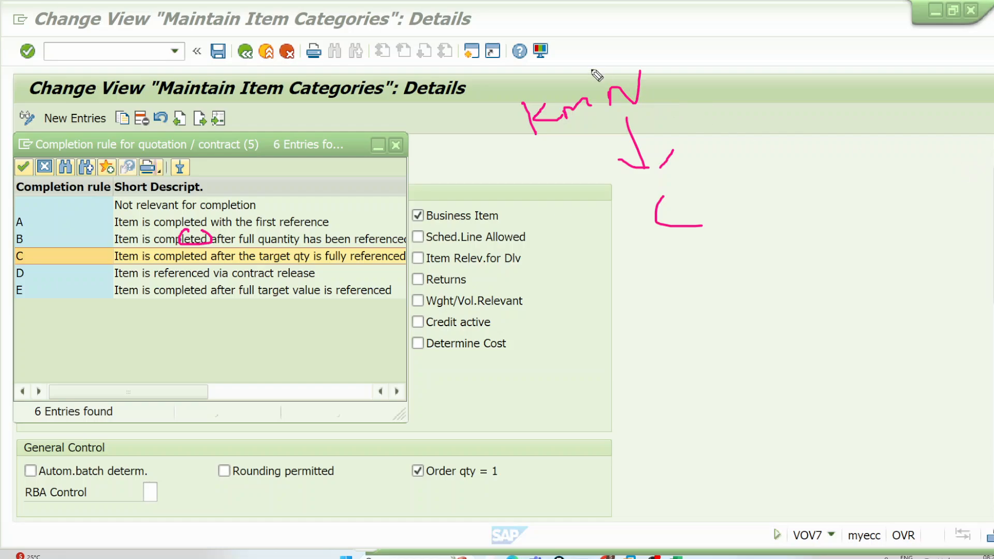
pyautogui.moveTo(592, 69); pyautogui.dragTo(644, 24)
pyautogui.moveTo(314, 241)
pyautogui.mouseDown()
pyautogui.moveTo(285, 248)
pyautogui.moveTo(323, 246)
pyautogui.mouseUp()
pyautogui.moveTo(28, 284)
pyautogui.mouseDown()
pyautogui.moveTo(13, 284)
pyautogui.moveTo(32, 297)
pyautogui.moveTo(33, 281)
pyautogui.mouseUp()
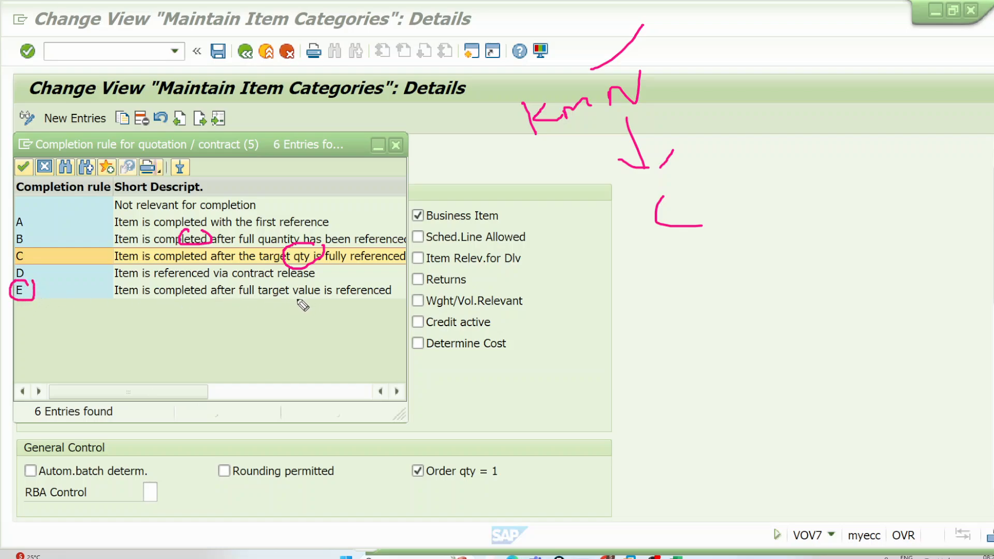
pyautogui.moveTo(334, 299)
pyautogui.mouseDown()
pyautogui.moveTo(298, 276)
pyautogui.moveTo(293, 299)
pyautogui.mouseUp()
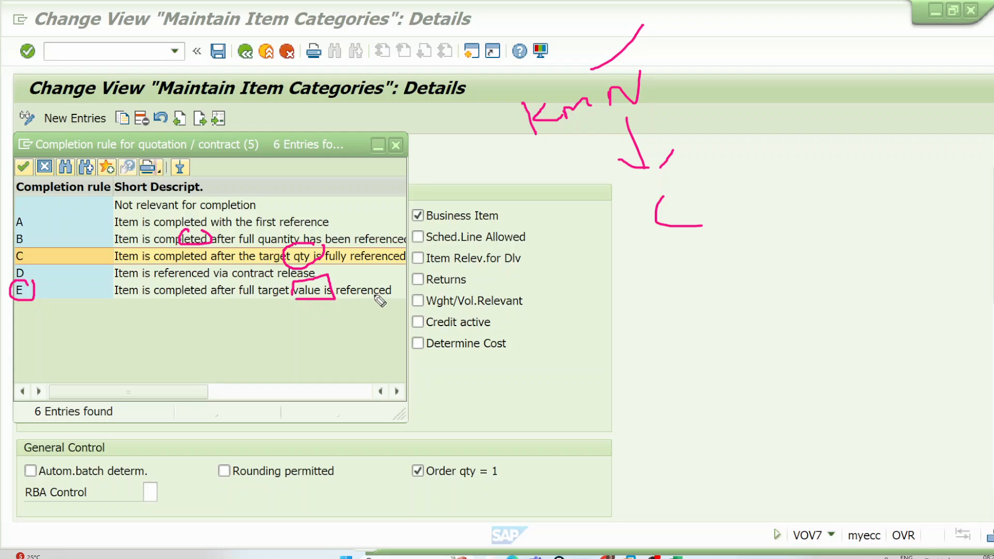
pyautogui.moveTo(374, 298); pyautogui.dragTo(434, 253)
pyautogui.click(403, 147)
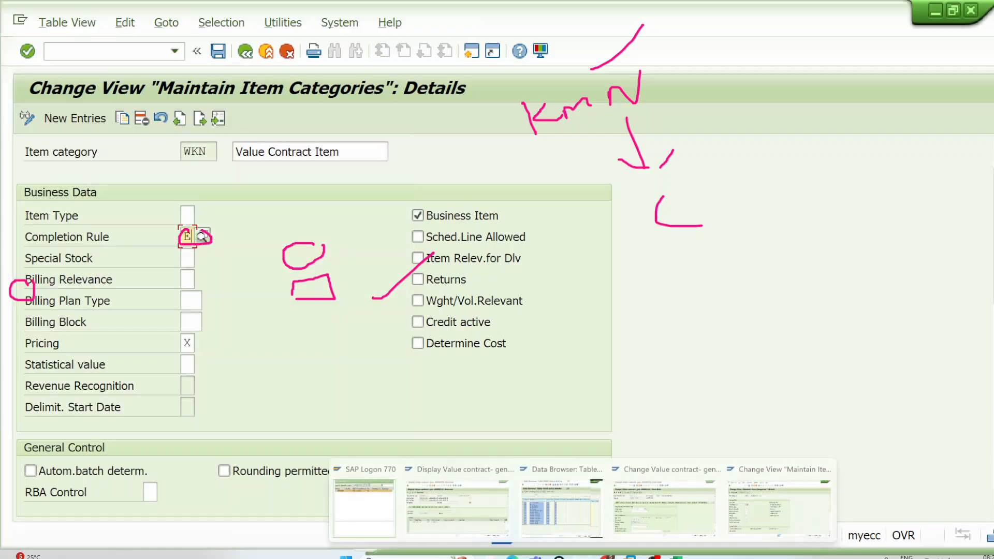
pyautogui.click(655, 513)
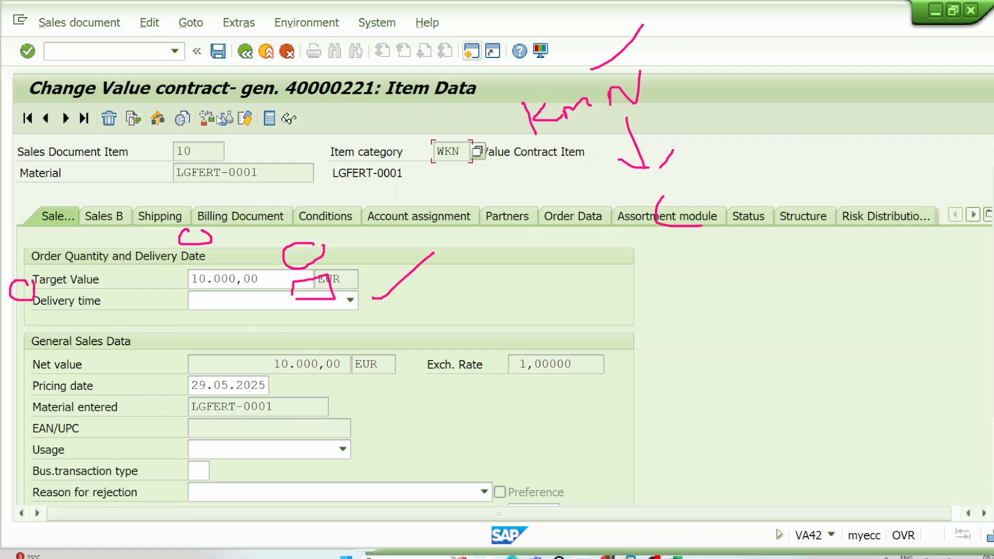
# Step: Return to the value contract's overview and examine the value released for item 10
pyautogui.click(245, 50)
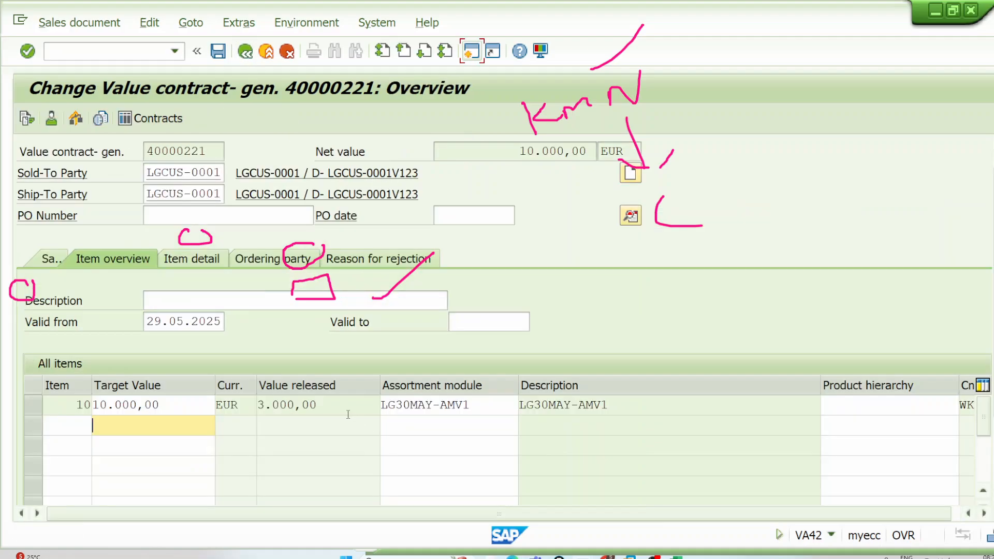
pyautogui.click(342, 411)
pyautogui.moveTo(340, 403); pyautogui.dragTo(255, 405)
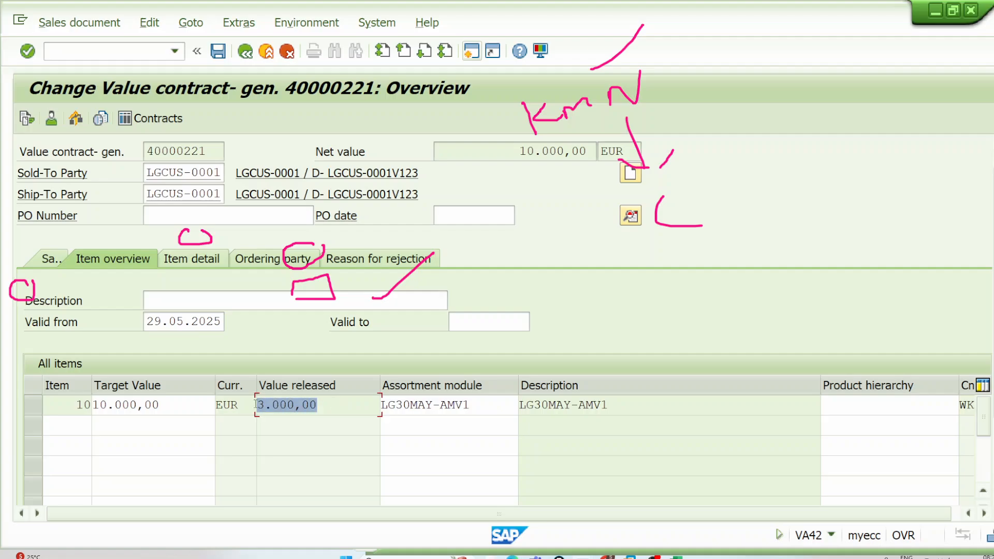
pyautogui.click(249, 405)
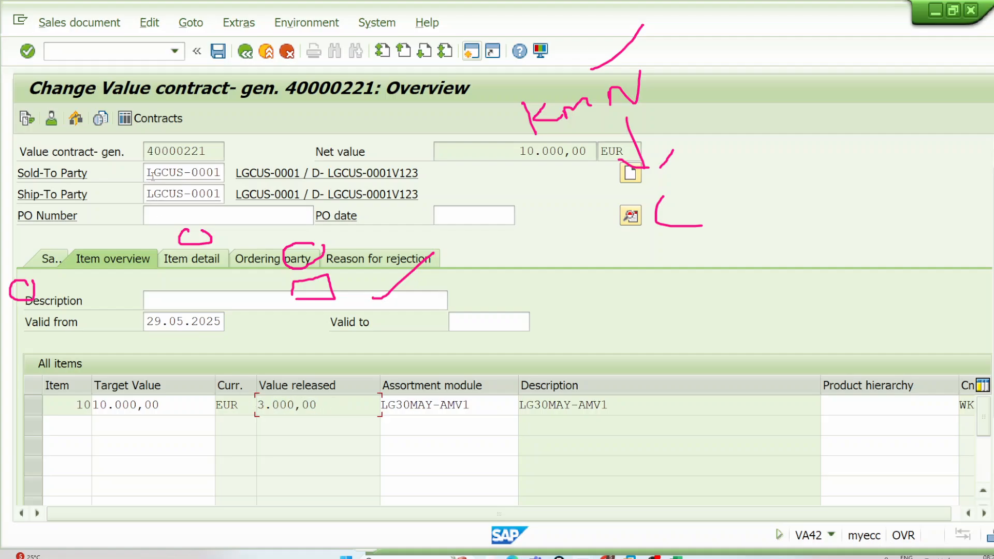
pyautogui.moveTo(319, 406); pyautogui.dragTo(256, 404)
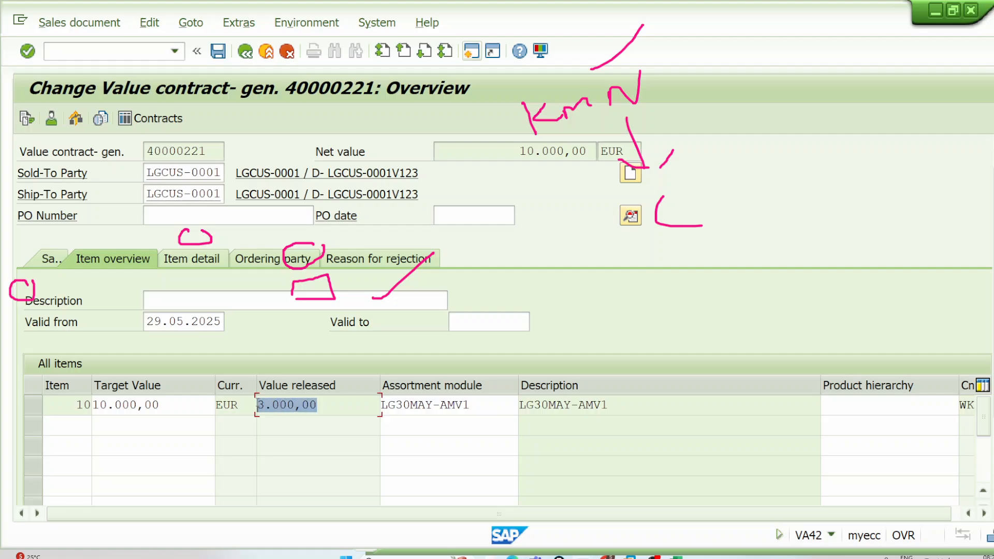
pyautogui.click(256, 403)
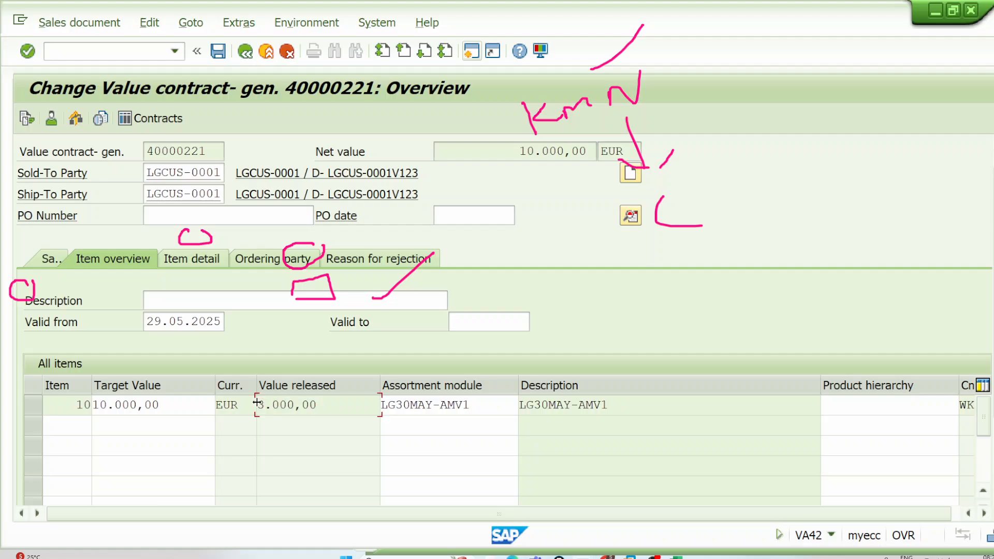
# Step: Switch to the session showing item category WKN's details and exit it to the SAP Easy Access screen
pyautogui.moveTo(630, 557)
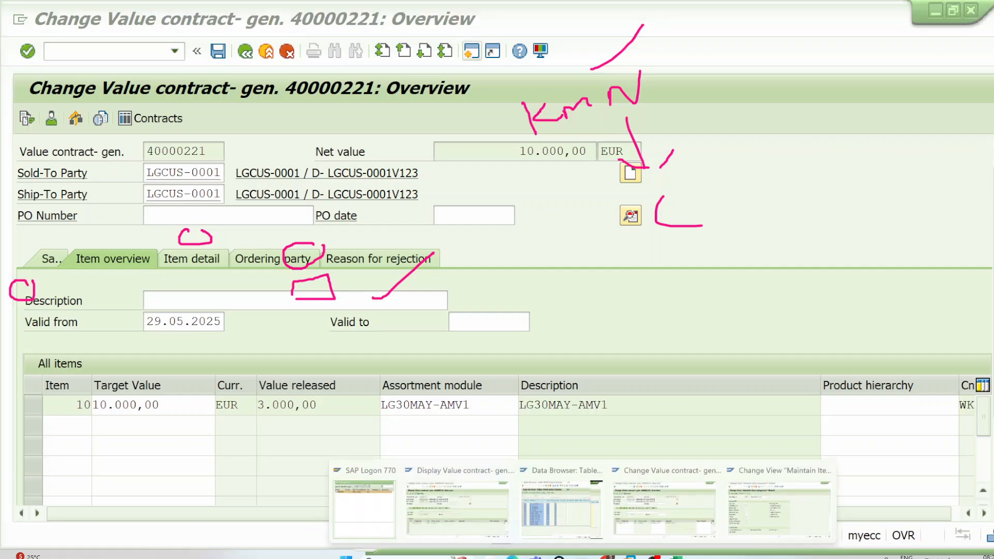
pyautogui.click(779, 505)
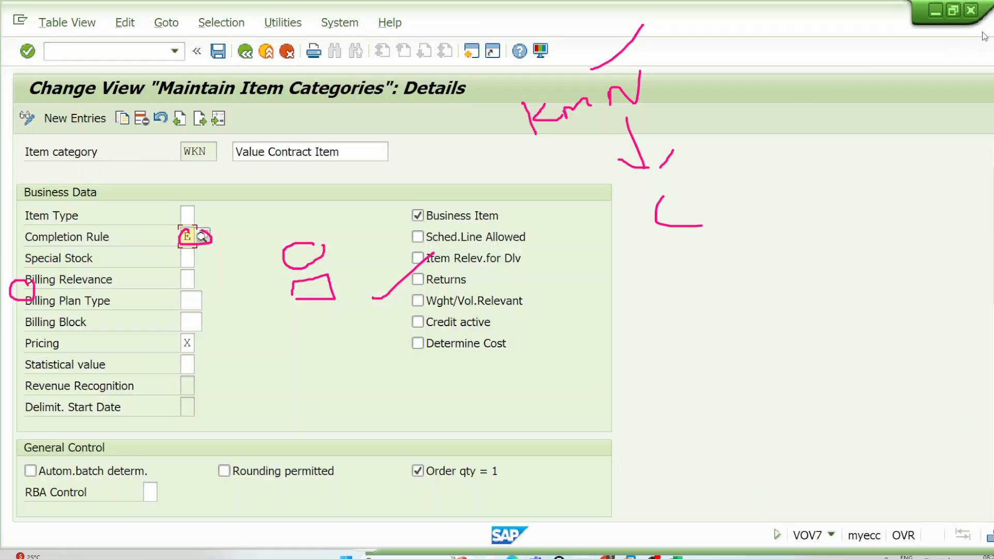
pyautogui.click(267, 52)
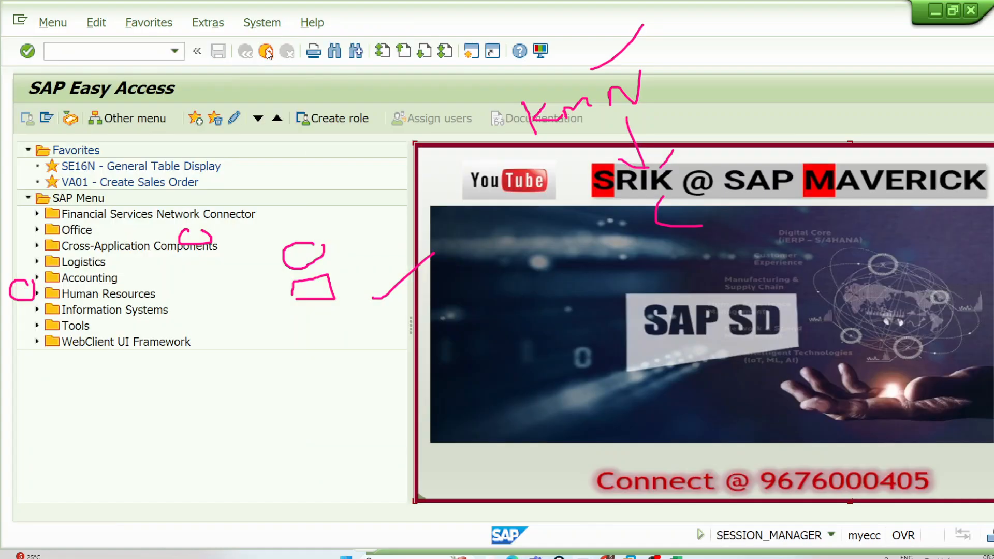
pyautogui.click(267, 52)
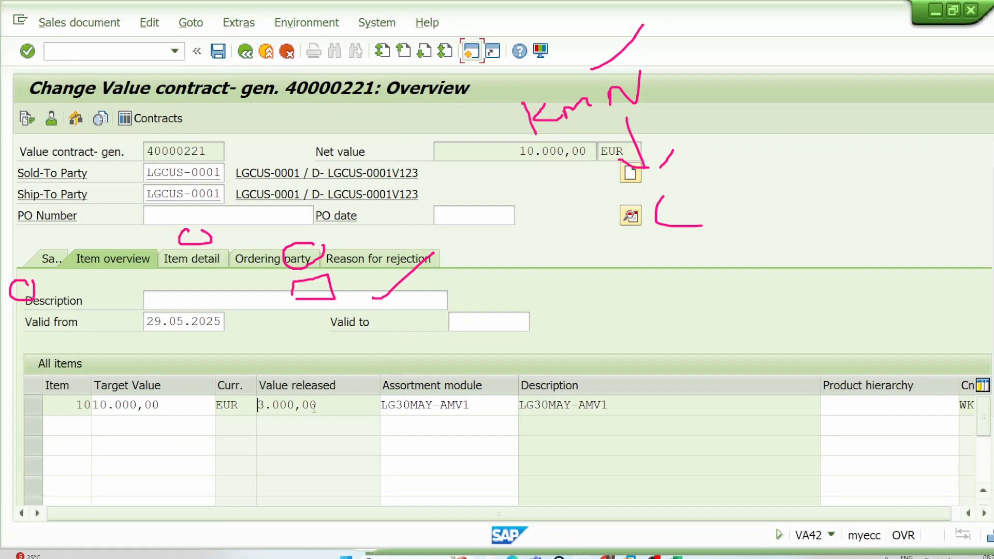
# Step: Compare item 10's released value with its target value in the value contract overview
pyautogui.moveTo(314, 409); pyautogui.dragTo(258, 405)
pyautogui.click(264, 404)
pyautogui.moveTo(335, 403); pyautogui.dragTo(236, 371)
pyautogui.moveTo(175, 405); pyautogui.dragTo(79, 404)
pyautogui.click(95, 404)
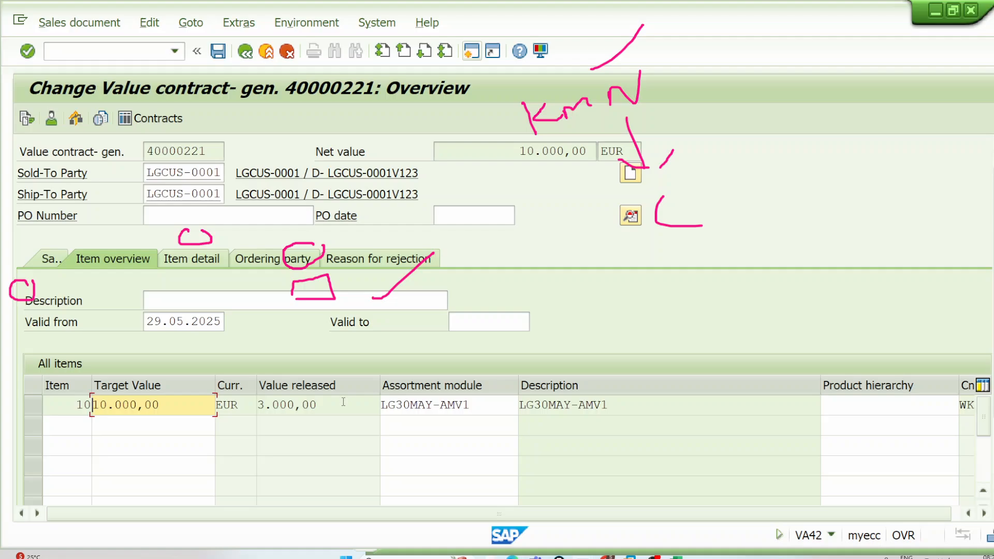
# Step: Start a standard order (OR) with transaction VA01 in the free session and try to create it with reference to the open value contract
pyautogui.write('VA01')
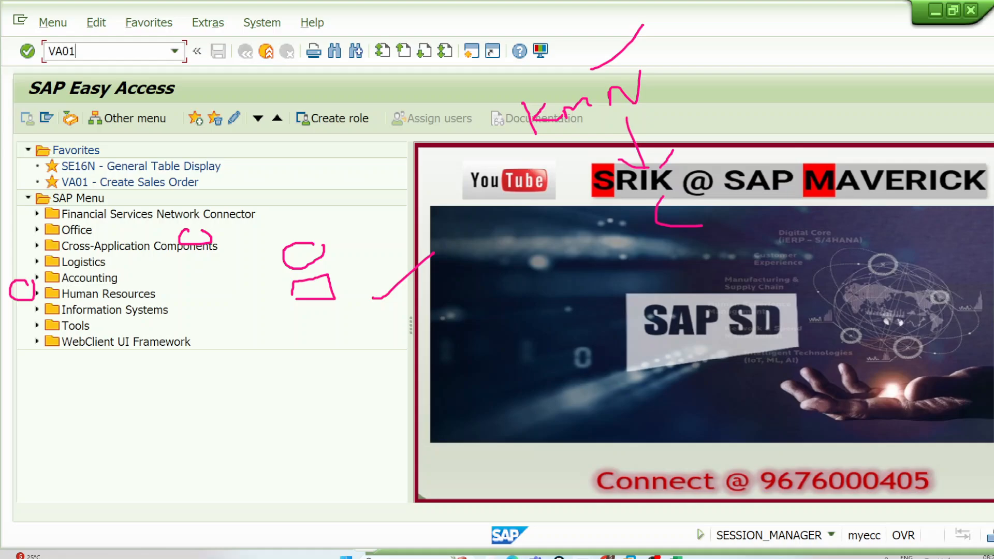
pyautogui.press('Return')
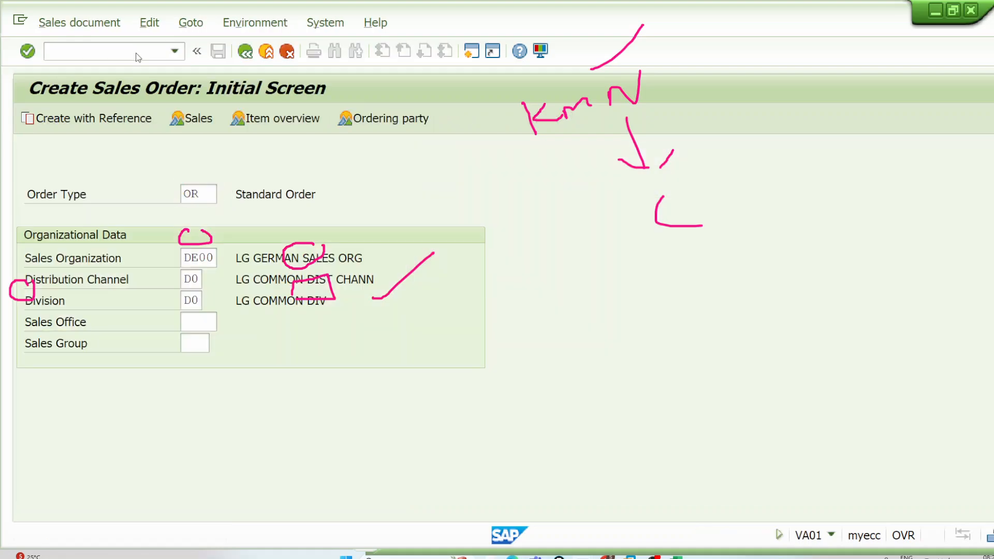
pyautogui.press('Return')
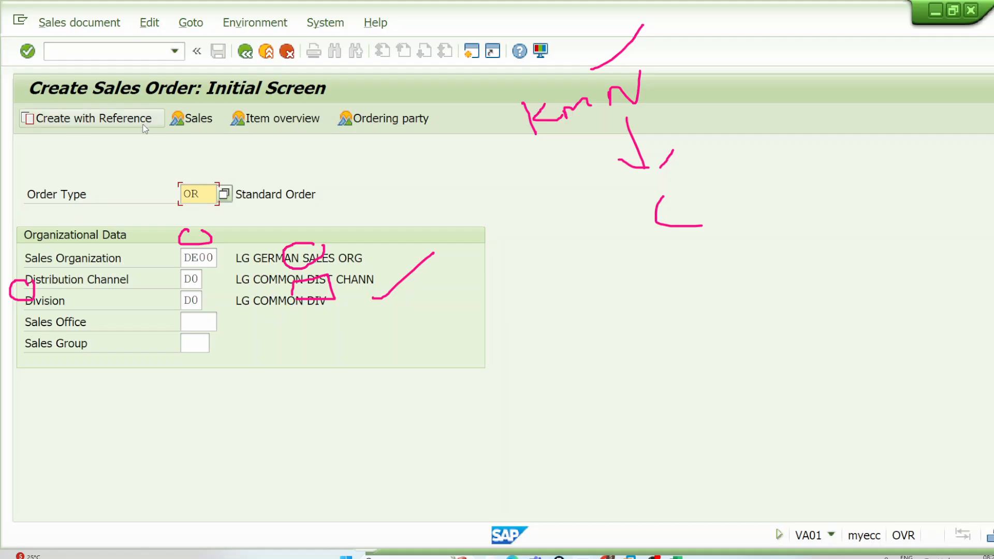
pyautogui.click(147, 123)
pyautogui.click(263, 163)
pyautogui.click(275, 199)
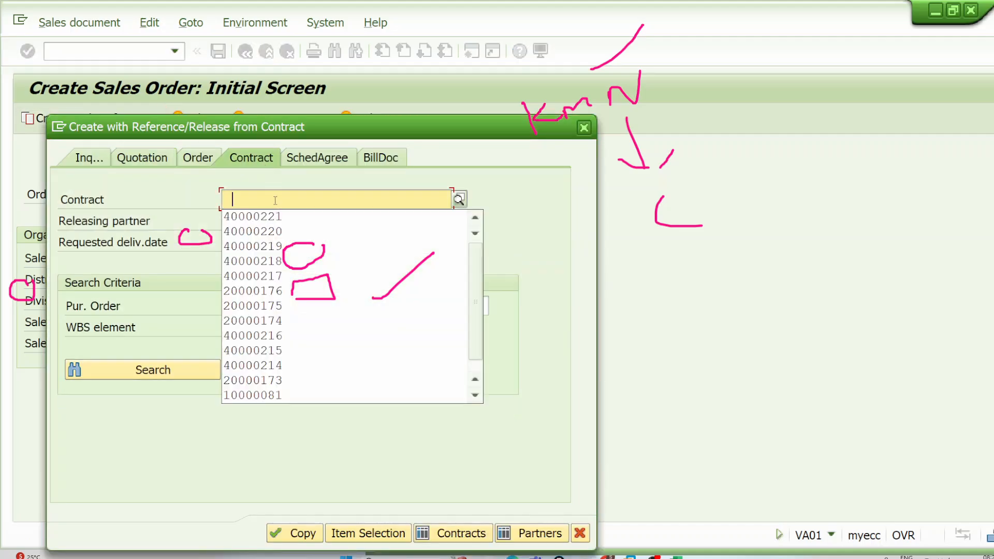
pyautogui.click(278, 218)
pyautogui.click(306, 533)
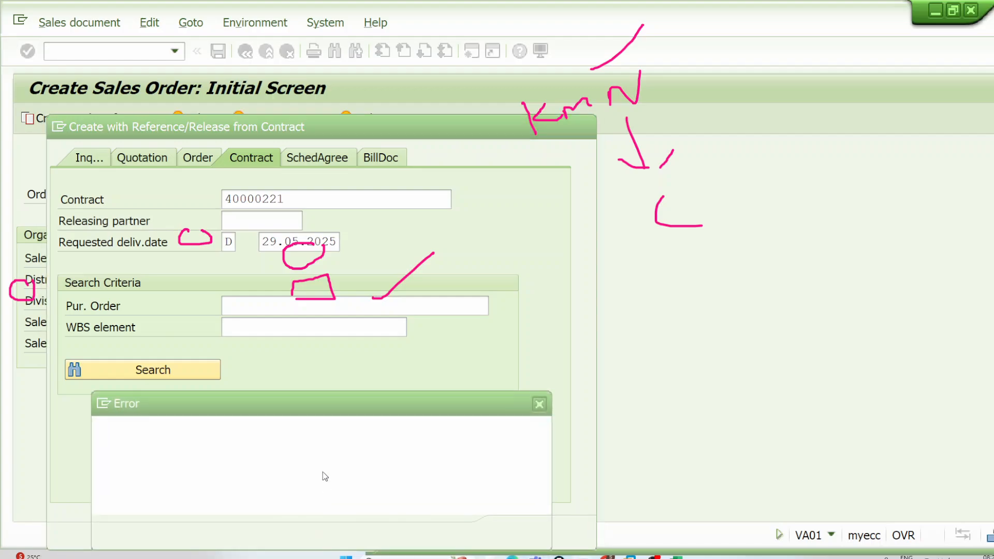
pyautogui.click(515, 532)
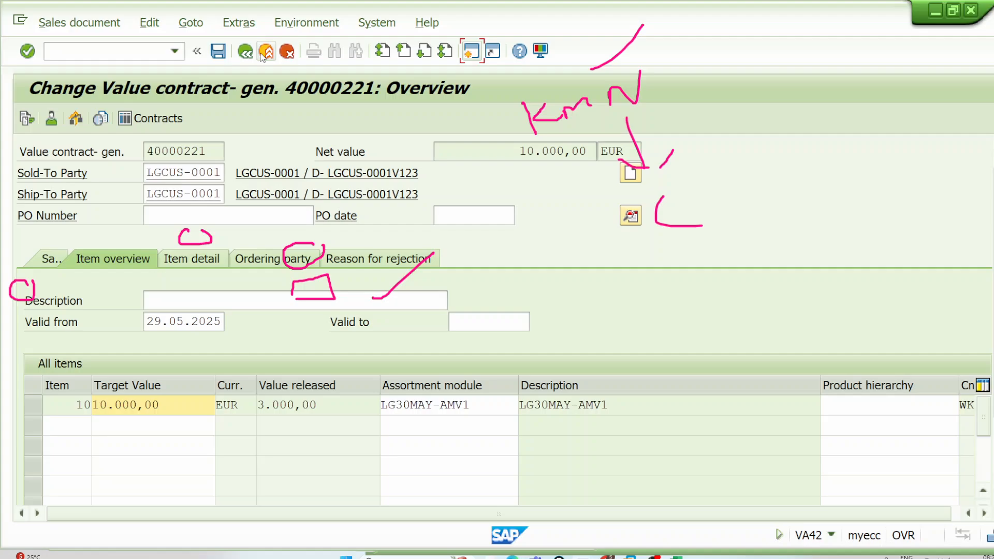
# Step: Exit the value contract's change session and copy the contract as the reference for the new order
pyautogui.click(264, 53)
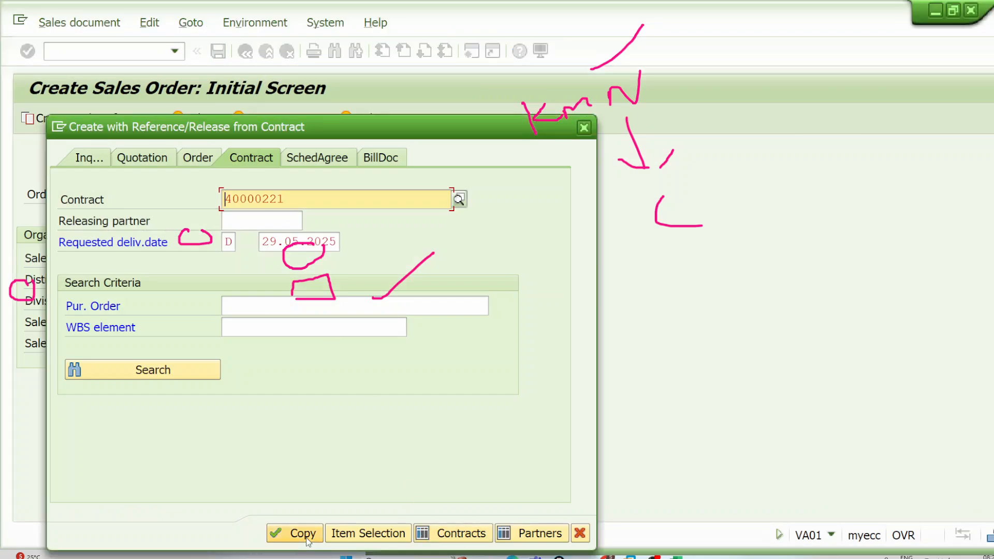
pyautogui.click(306, 537)
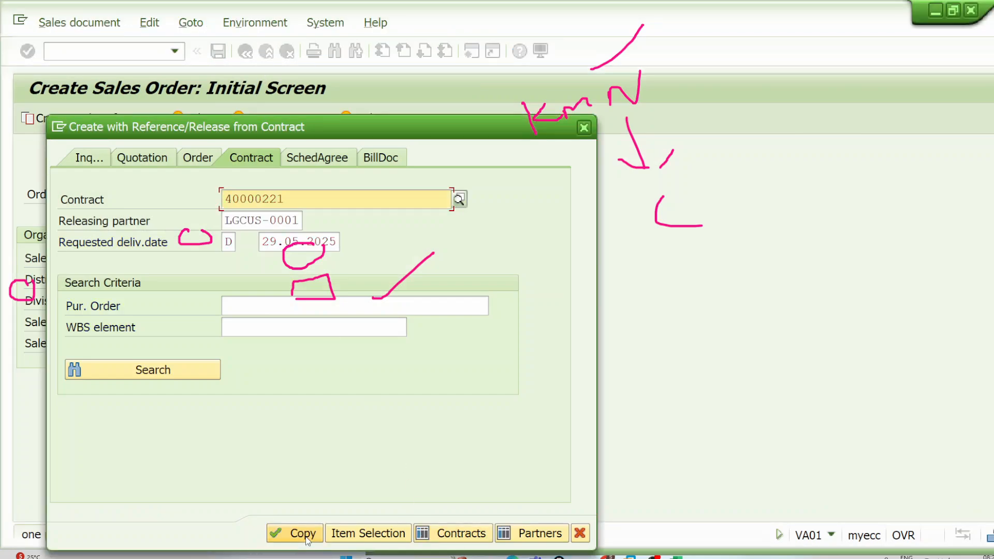
pyautogui.click(305, 535)
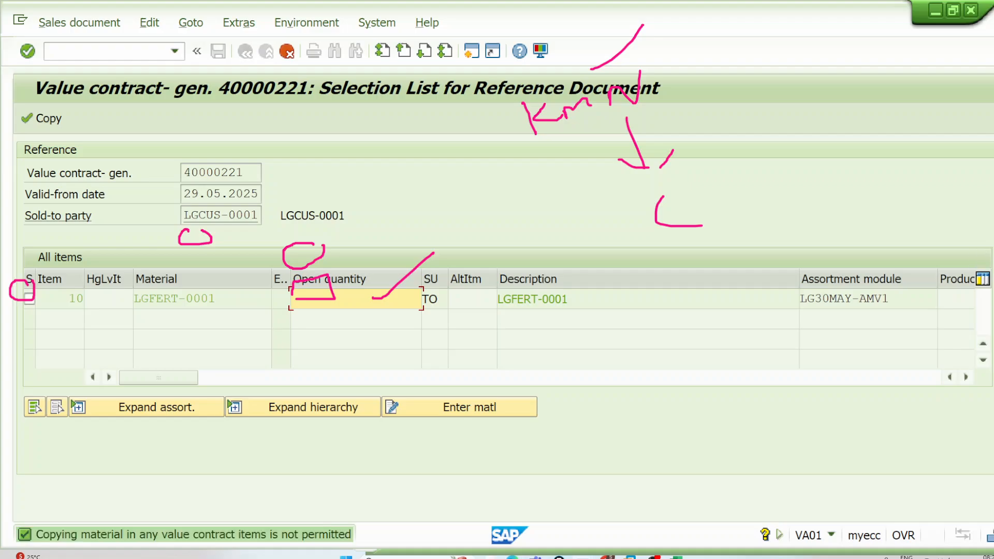
# Step: Copy LGFERT-2905V1, LGFERT-2905V2 and LGFERT-2905V3 from contract item 10's expanded assortment module into the order with quantity 1 each
pyautogui.click(983, 259)
pyautogui.click(183, 412)
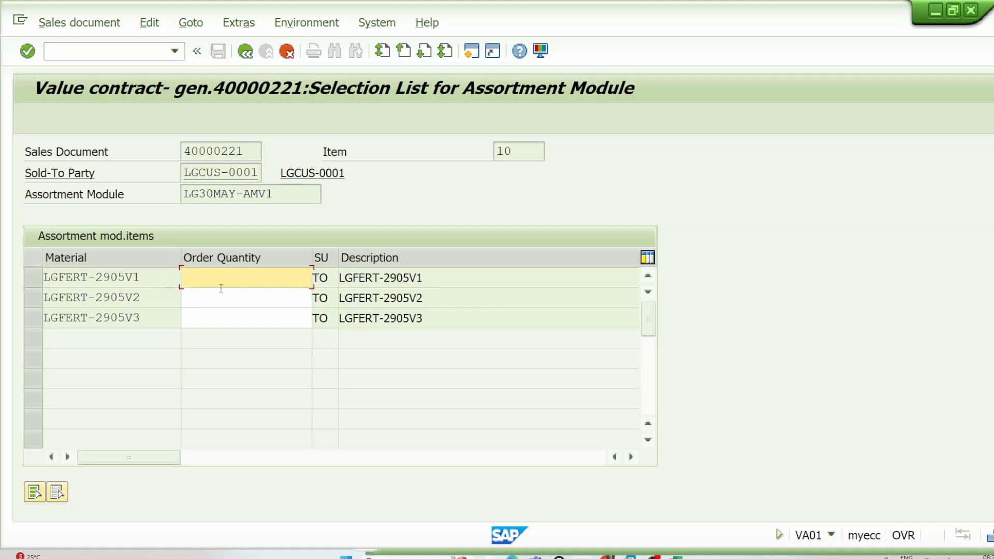
pyautogui.click(239, 298)
pyautogui.write('1')
pyautogui.click(238, 316)
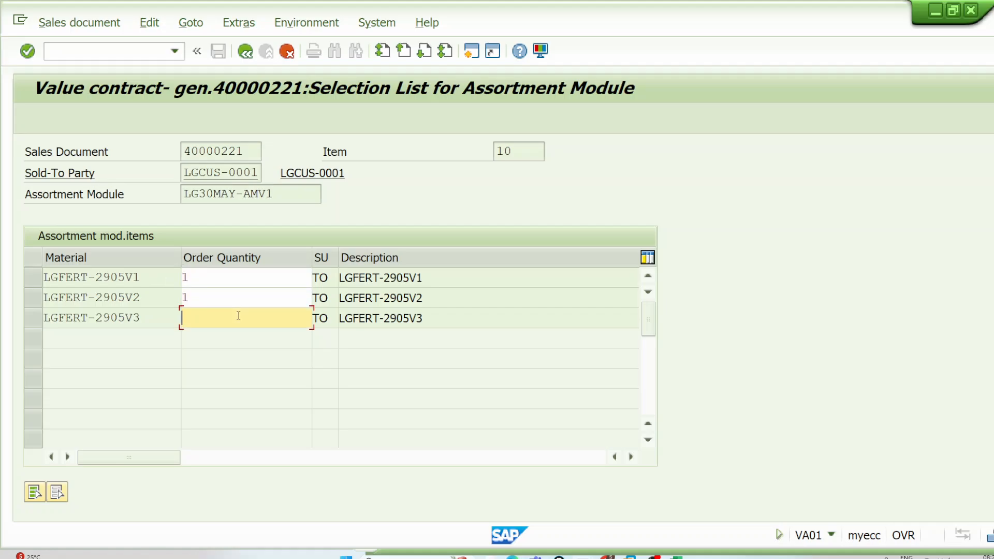
pyautogui.write('1')
pyautogui.press('Return')
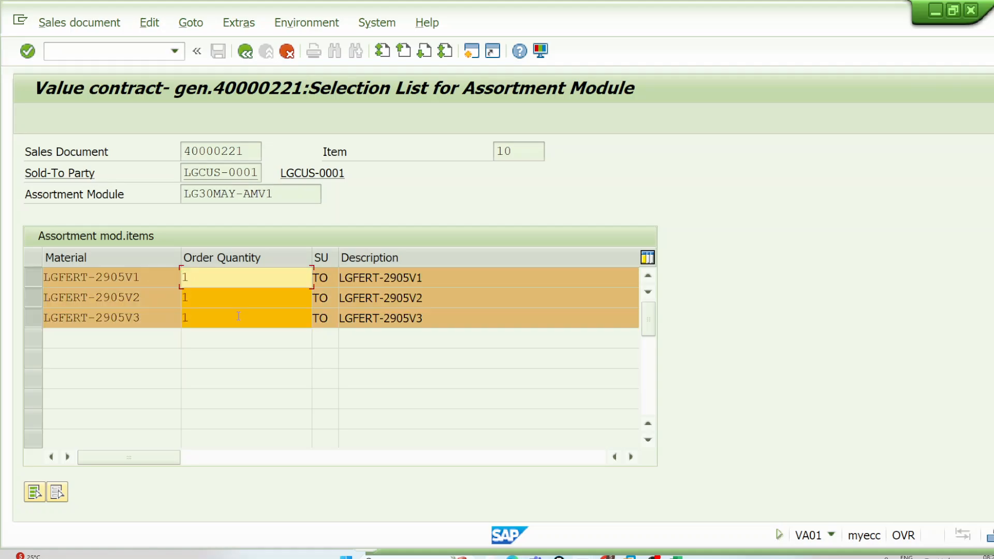
pyautogui.click(245, 51)
pyautogui.click(37, 119)
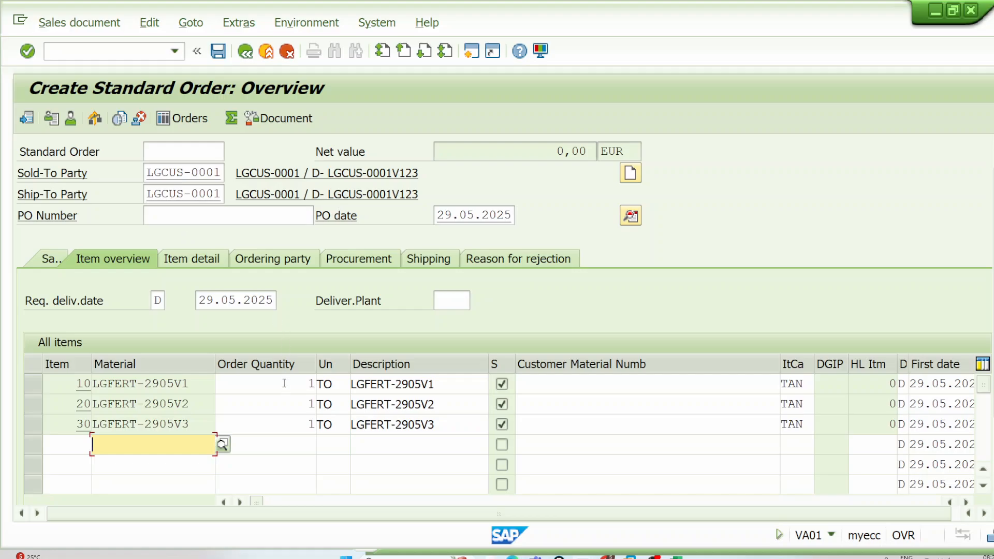
# Step: Add pricing condition PR00 with an amount of 3000 to order item 10 and return to the order overview
pyautogui.doubleClick(284, 383)
pyautogui.click(334, 220)
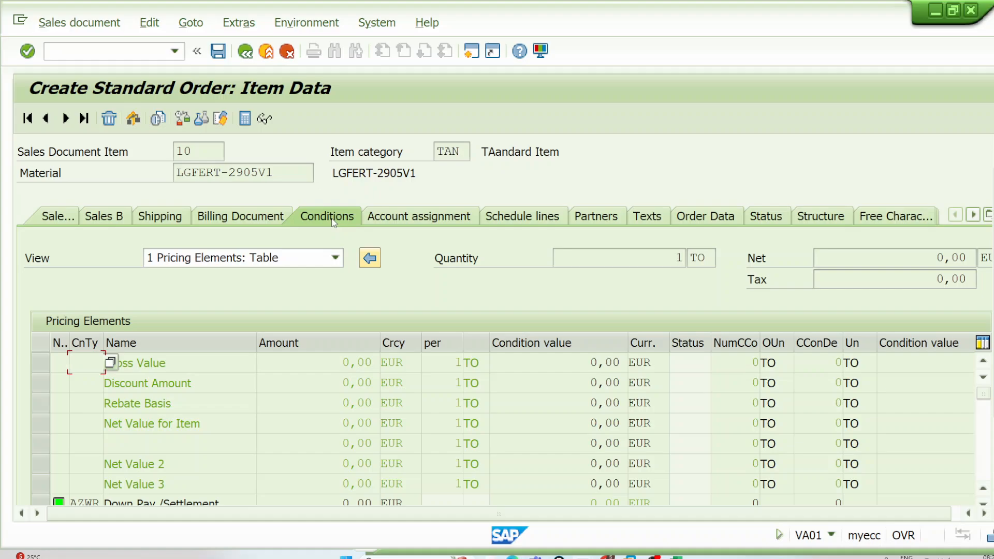
pyautogui.scroll(-3, 283, 368)
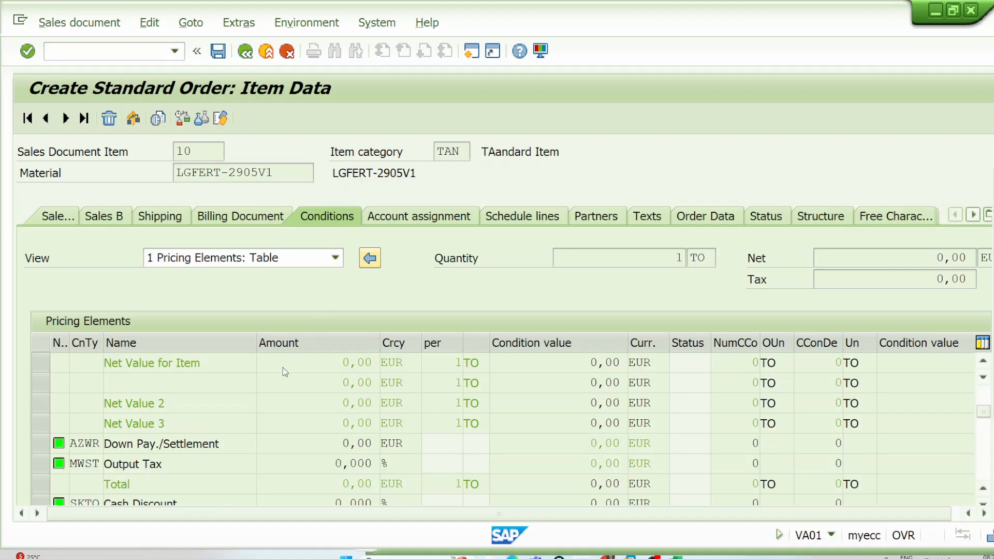
pyautogui.click(87, 444)
pyautogui.click(102, 460)
pyautogui.press('Tab')
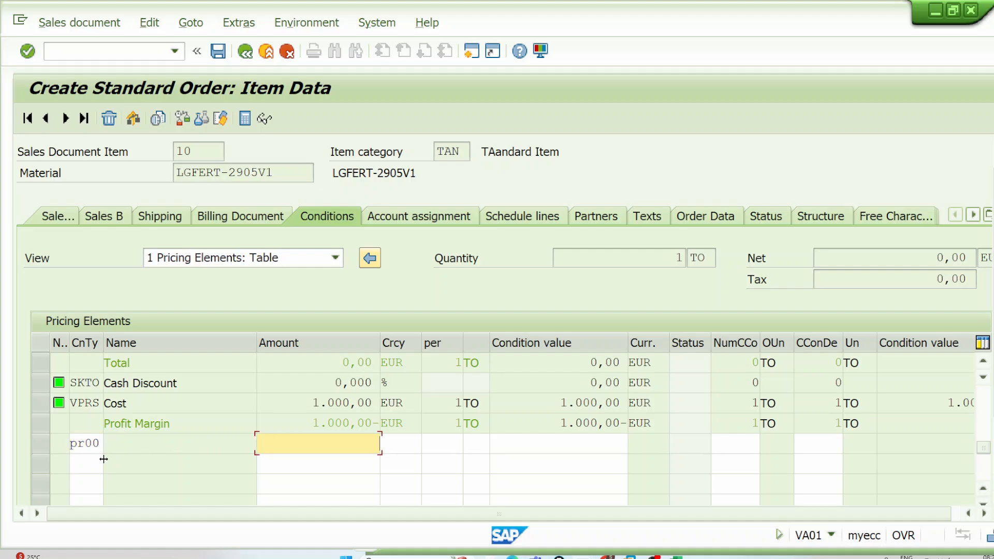
pyautogui.write('3000')
pyautogui.press('Return')
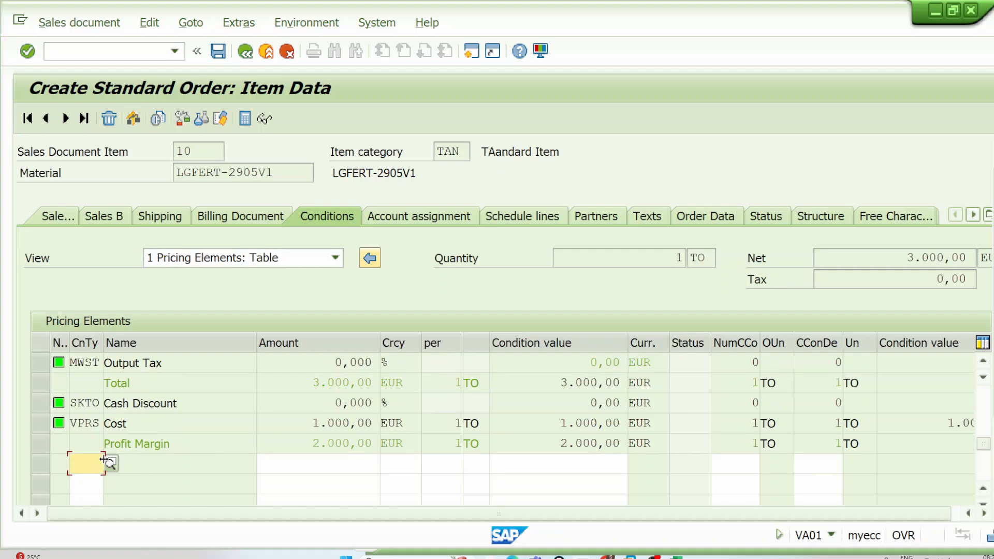
pyautogui.click(245, 51)
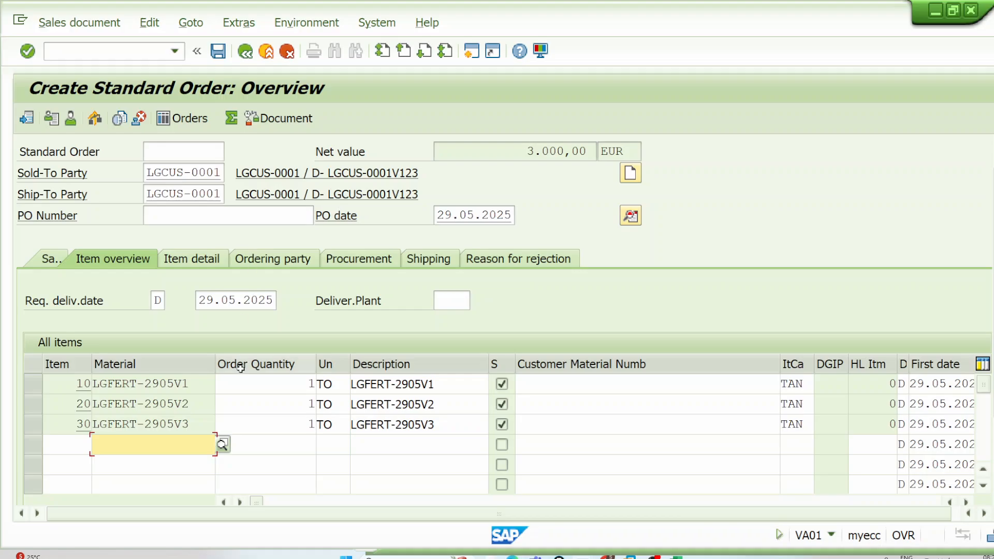
# Step: Add pricing condition PR00 with an amount of 3.000 to order item 20, material LGFERT-2905V2
pyautogui.click(272, 402)
pyautogui.doubleClick(271, 402)
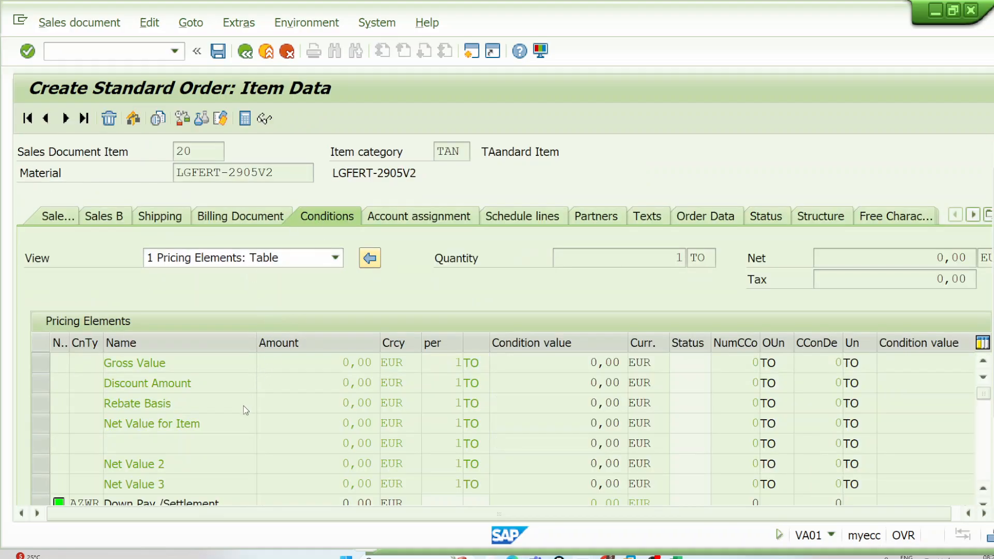
pyautogui.scroll(-3, 138, 460)
pyautogui.write('pr00')
pyautogui.press('Tab')
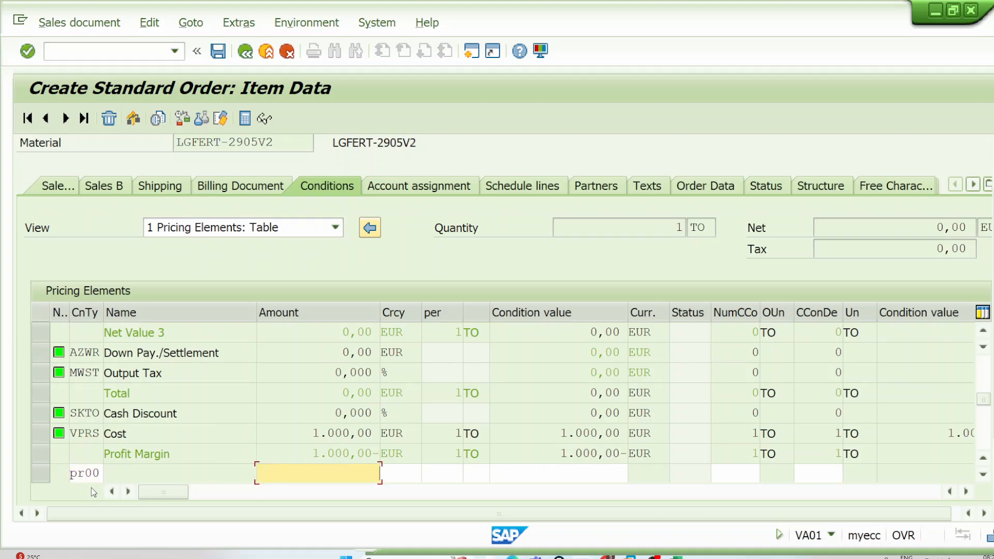
pyautogui.write('3.000')
pyautogui.press('Return')
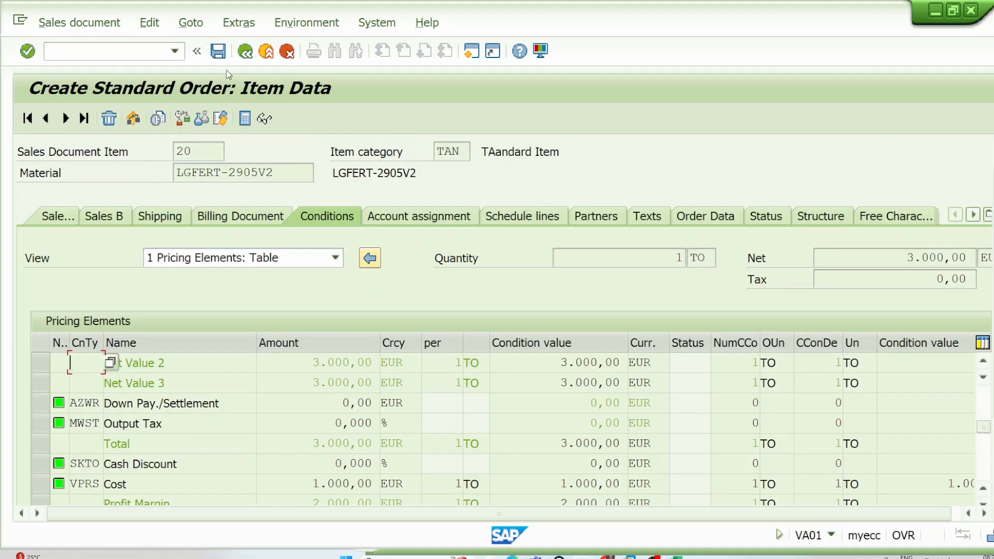
# Step: Add pricing condition PR00 with an amount of 3000 to order item 30 and check the net value in the order overview
pyautogui.click(66, 119)
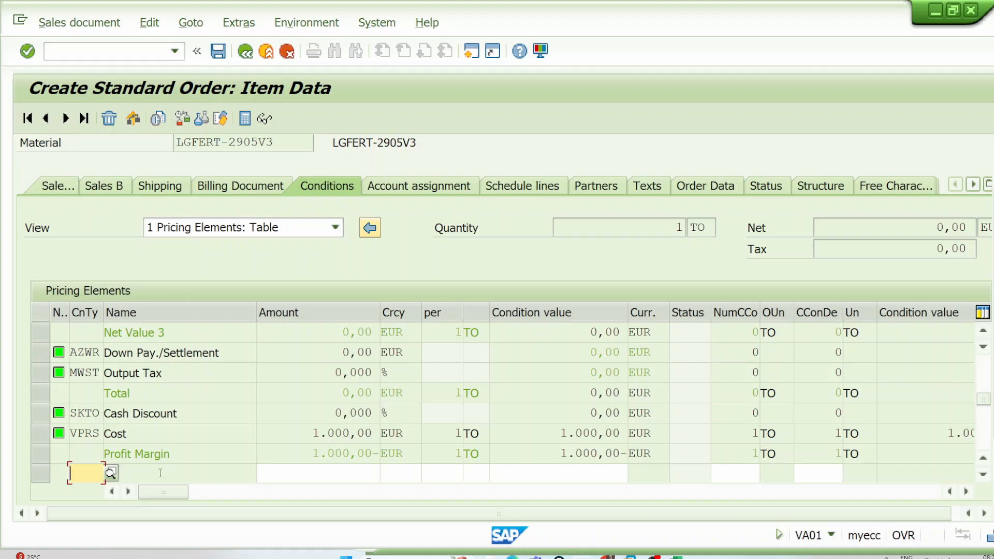
pyautogui.write('pr00')
pyautogui.press('Tab')
pyautogui.write('3')
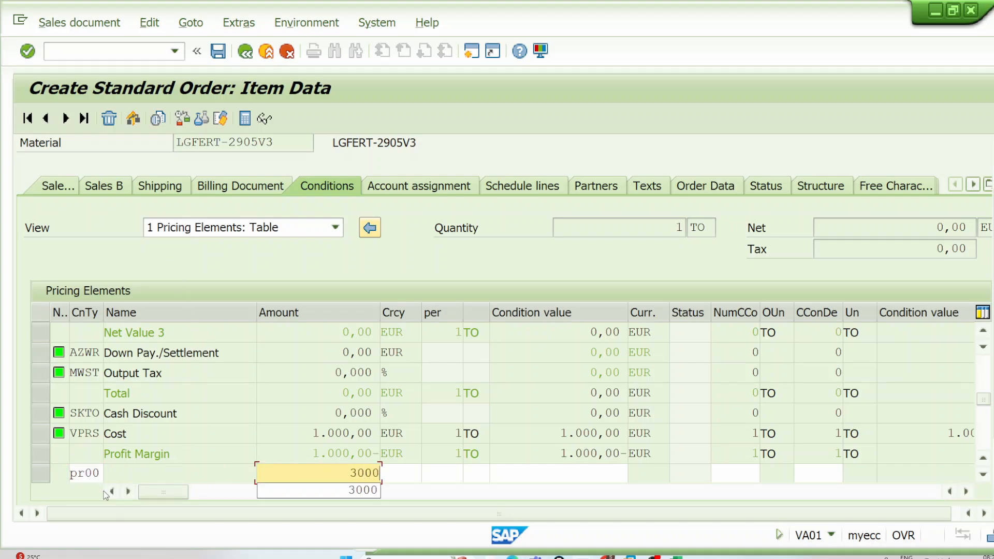
pyautogui.write('000')
pyautogui.press('Return')
pyautogui.click(244, 51)
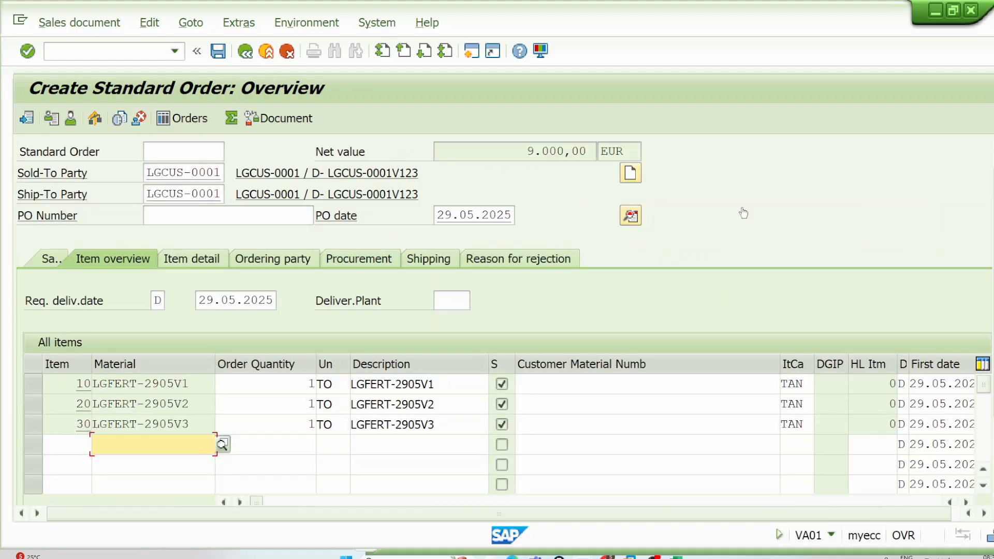
pyautogui.moveTo(533, 151); pyautogui.dragTo(593, 152)
pyautogui.click(501, 161)
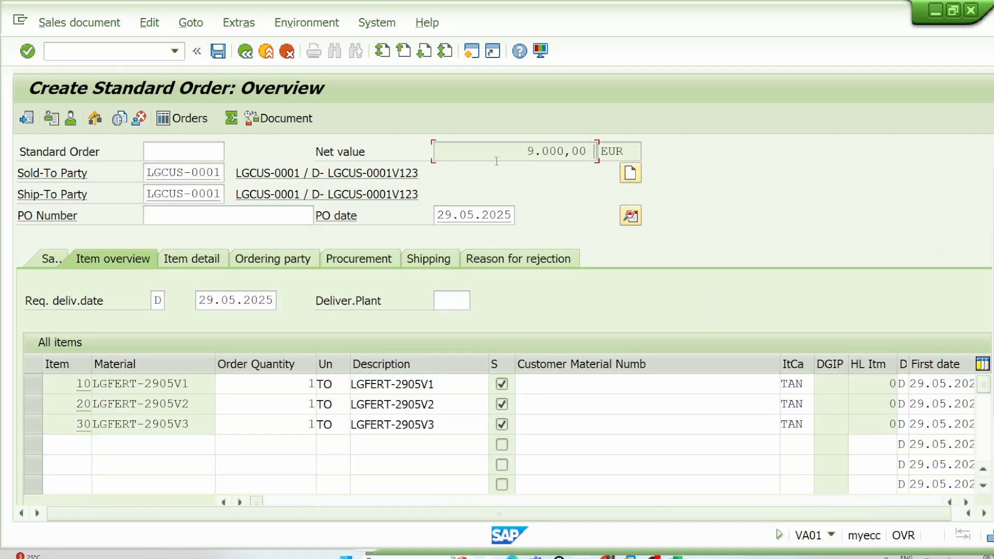
# Step: Try to save the release order and examine the value contract release message about the exceeded target value
pyautogui.moveTo(510, 151); pyautogui.dragTo(583, 151)
pyautogui.click(220, 51)
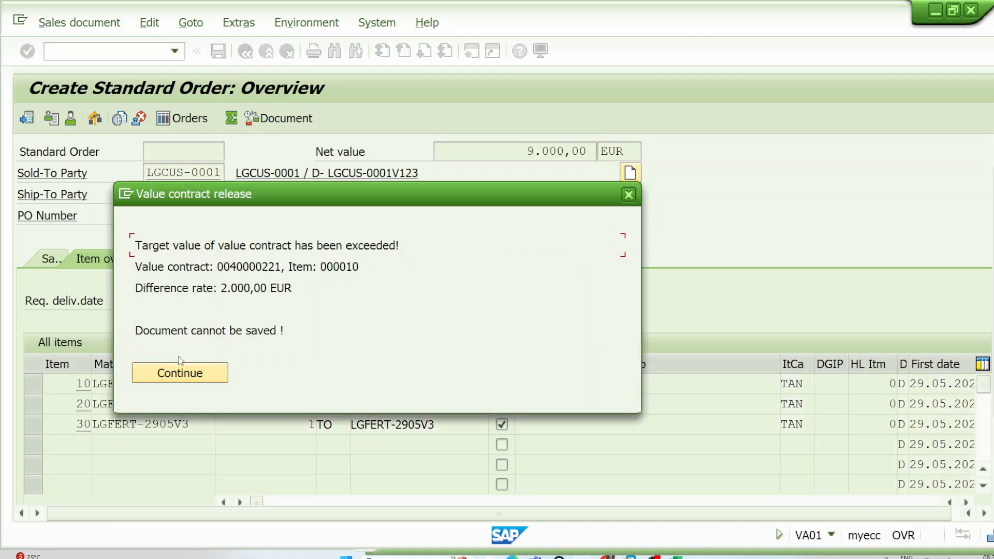
pyautogui.moveTo(268, 201); pyautogui.dragTo(460, 212)
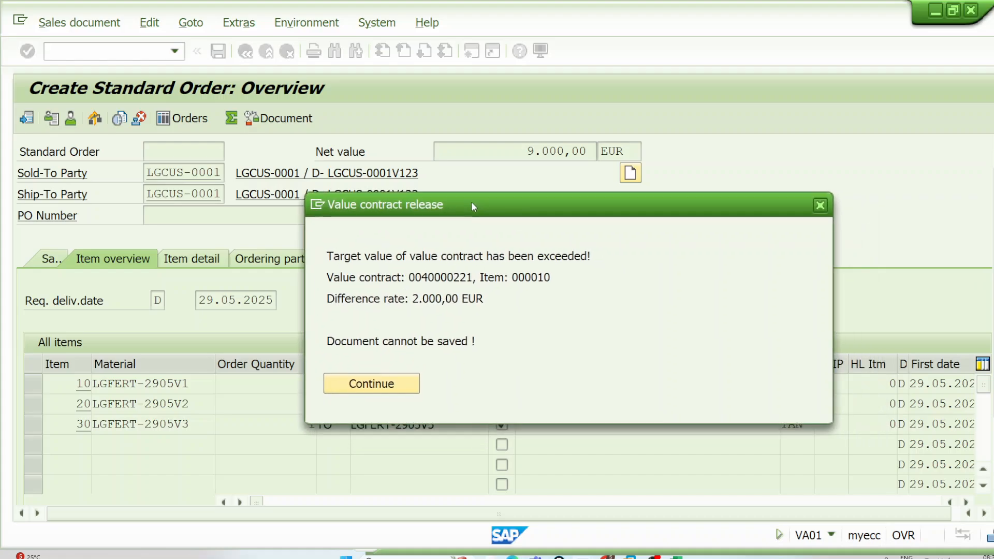
pyautogui.click(964, 166)
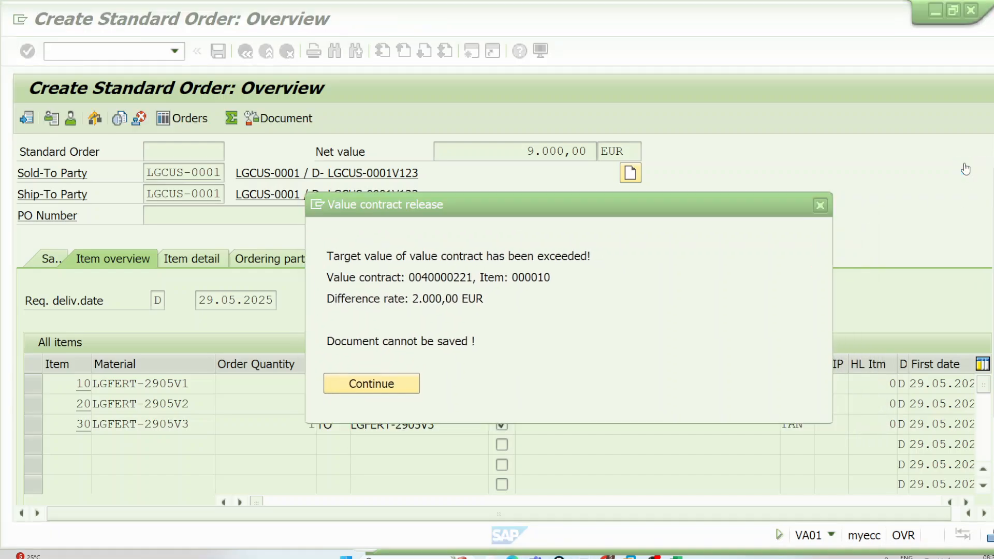
pyautogui.moveTo(325, 310)
pyautogui.mouseDown()
pyautogui.moveTo(449, 310)
pyautogui.moveTo(508, 291)
pyautogui.moveTo(324, 283)
pyautogui.moveTo(317, 311)
pyautogui.mouseUp()
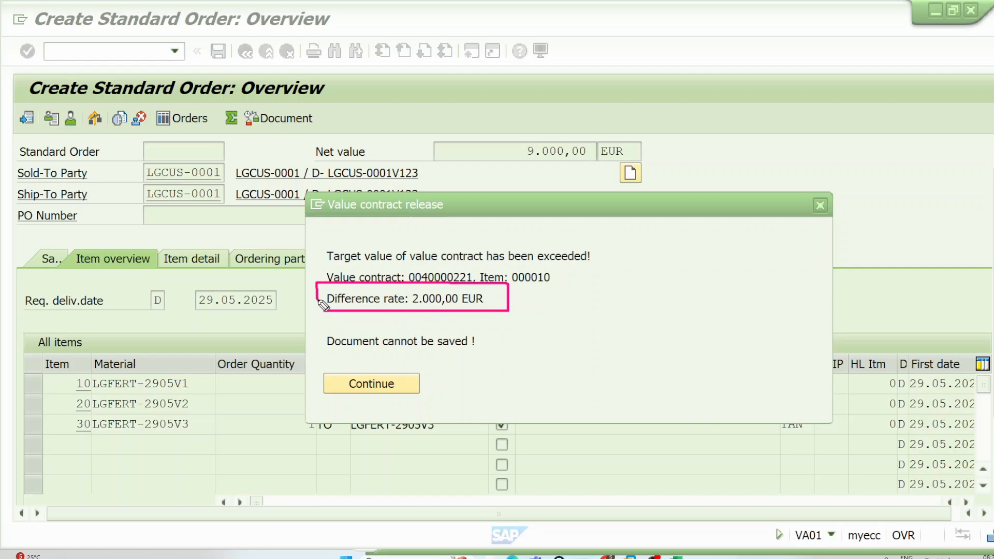
pyautogui.moveTo(331, 353)
pyautogui.mouseDown()
pyautogui.moveTo(484, 352)
pyautogui.moveTo(484, 329)
pyautogui.moveTo(333, 328)
pyautogui.moveTo(323, 350)
pyautogui.mouseUp()
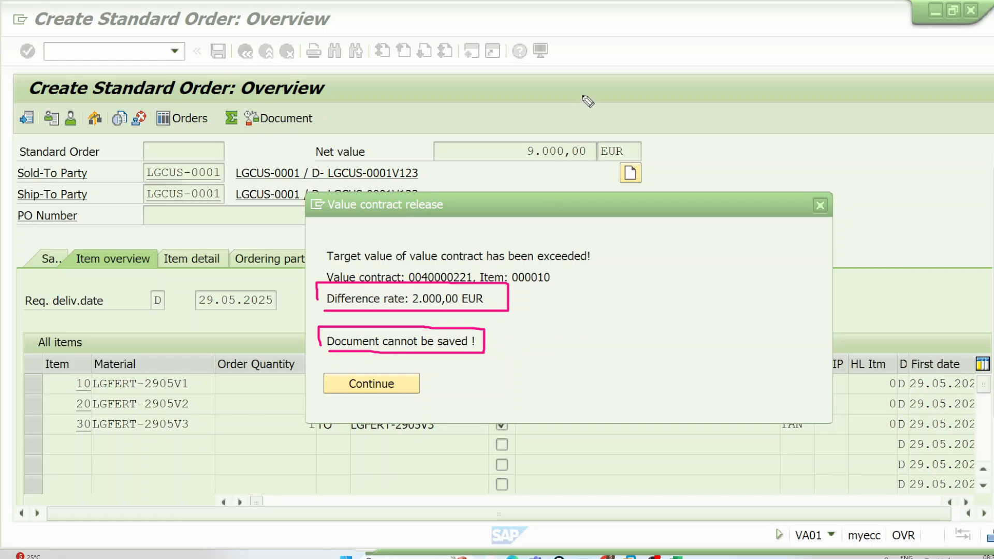
pyautogui.moveTo(587, 79)
pyautogui.mouseDown()
pyautogui.moveTo(594, 99)
pyautogui.moveTo(724, 82)
pyautogui.moveTo(733, 66)
pyautogui.moveTo(815, 65)
pyautogui.moveTo(796, 43)
pyautogui.moveTo(821, 40)
pyautogui.moveTo(823, 52)
pyautogui.moveTo(882, 7)
pyautogui.mouseUp()
pyautogui.moveTo(663, 162); pyautogui.dragTo(682, 138)
pyautogui.moveTo(744, 145)
pyautogui.mouseDown()
pyautogui.moveTo(796, 136)
pyautogui.moveTo(782, 152)
pyautogui.mouseUp()
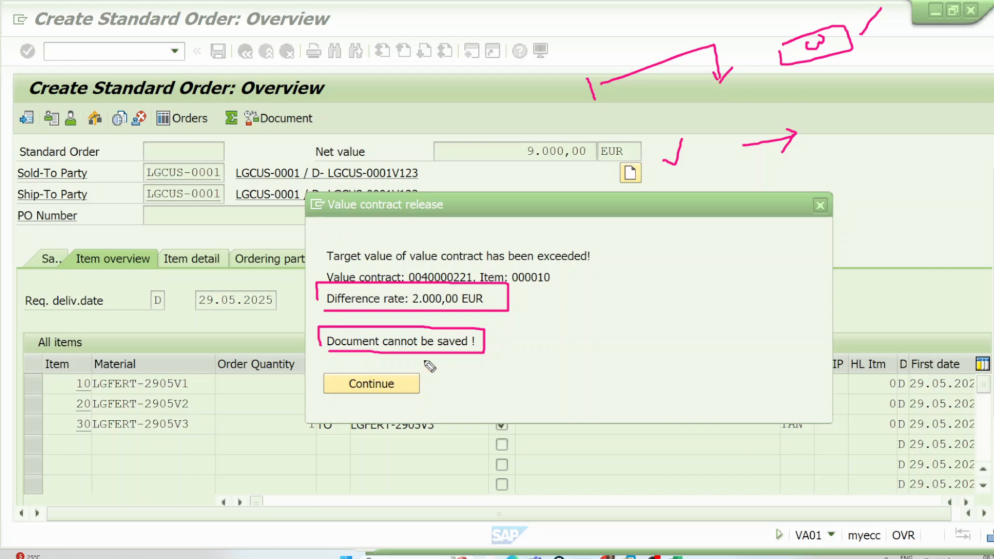
pyautogui.moveTo(494, 337); pyautogui.dragTo(574, 299)
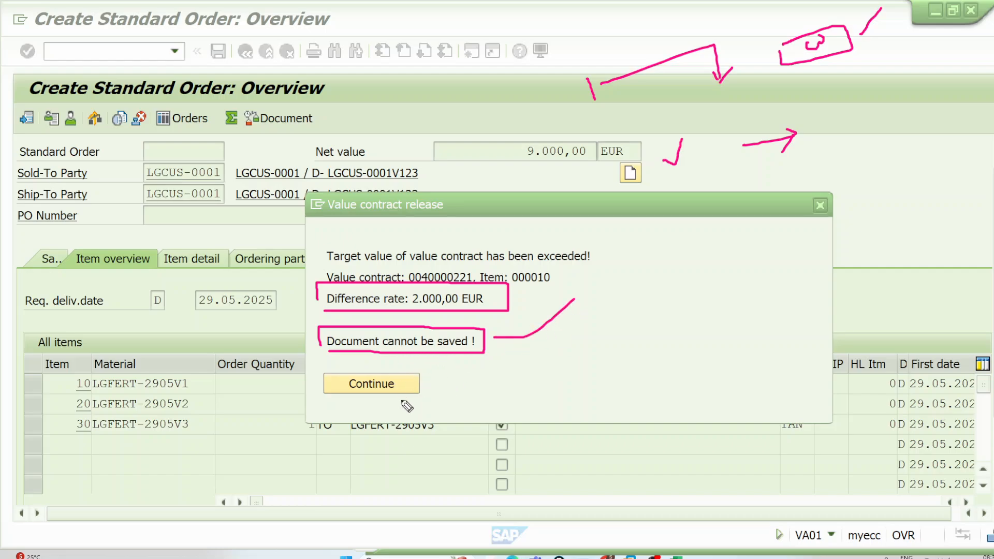
# Step: Dismiss the value contract release message, try to save the order again and dismiss the repeated message
pyautogui.hotkey('ctrl', 'shift', '1')
pyautogui.click(375, 381)
pyautogui.click(376, 384)
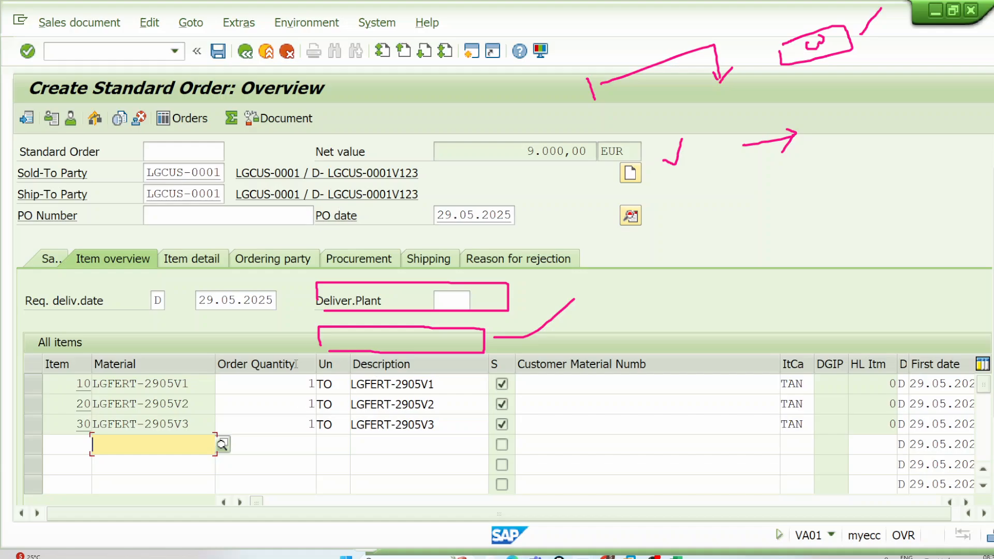
pyautogui.click(218, 50)
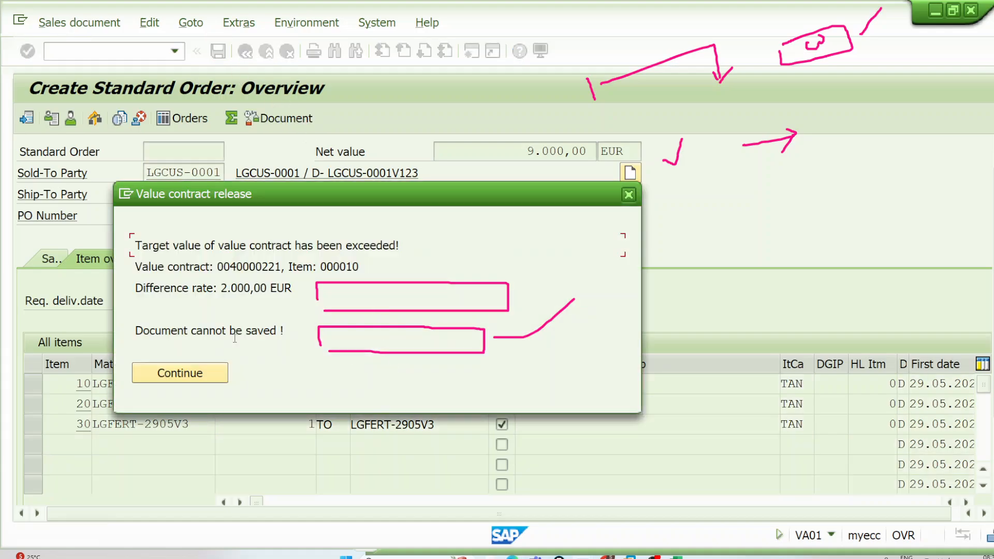
pyautogui.click(174, 375)
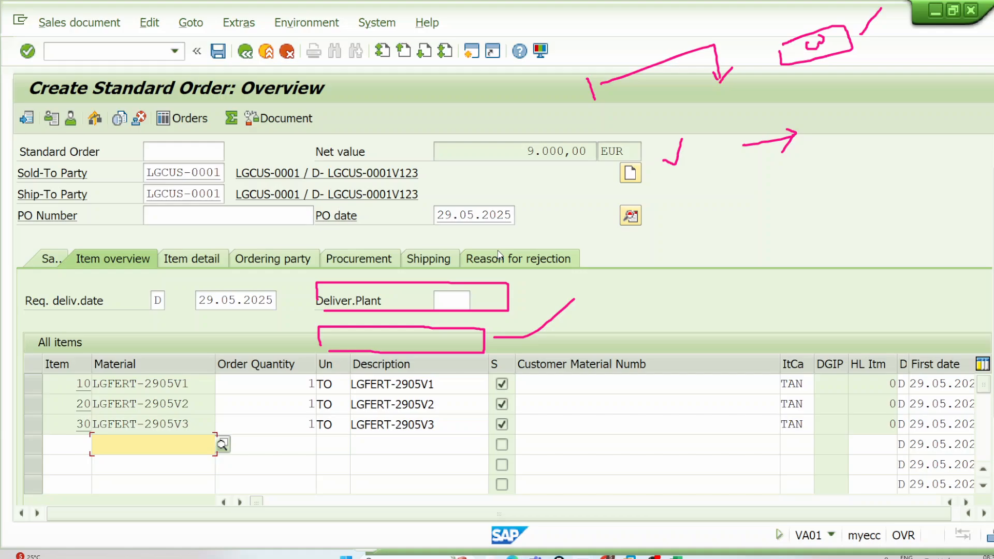
# Step: Leave the order without saving and open the details of item category WKN in transaction VOV7
pyautogui.click(266, 52)
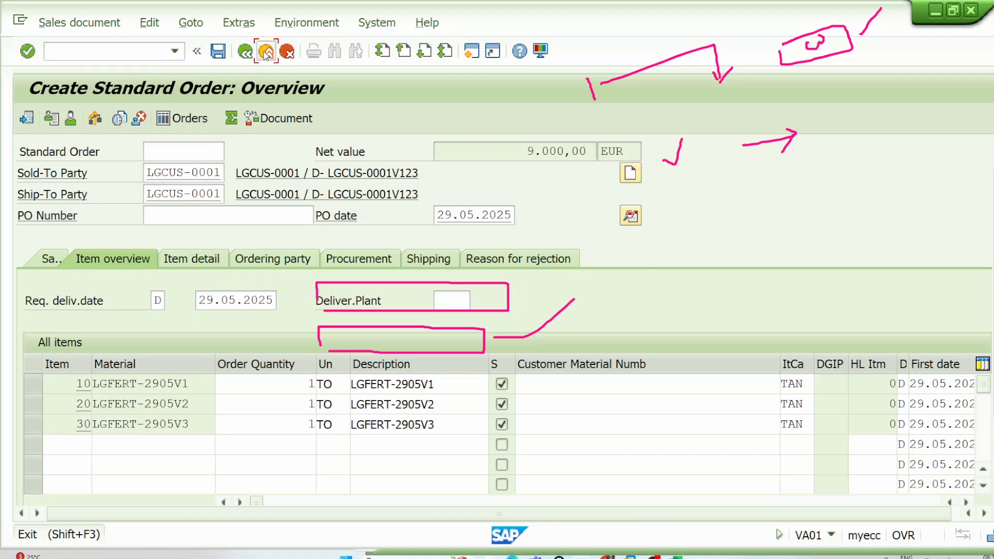
pyautogui.click(401, 357)
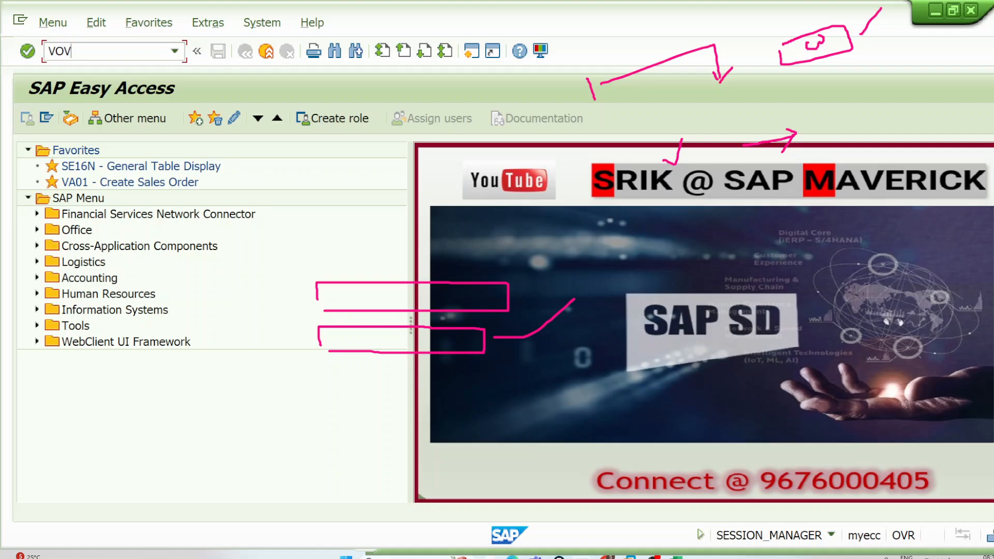
pyautogui.press('Return')
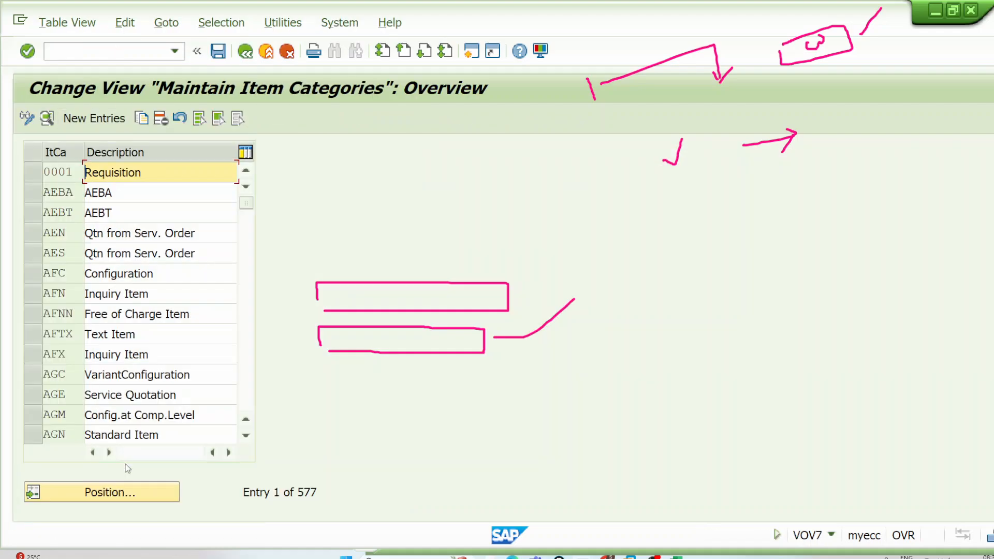
pyautogui.click(161, 500)
pyautogui.write('WKM')
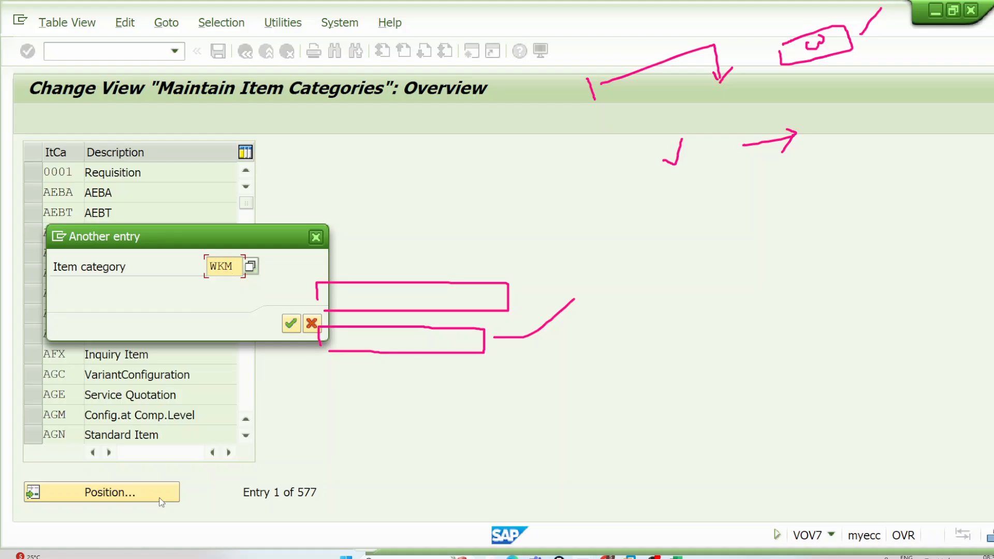
pyautogui.press('BackSpace')
pyautogui.write('N')
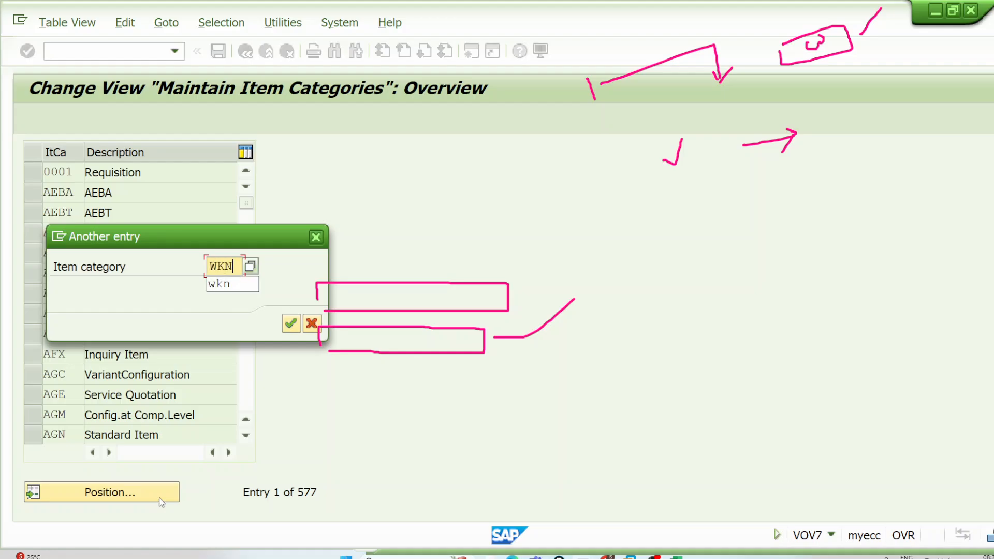
pyautogui.press('Return')
pyautogui.doubleClick(190, 178)
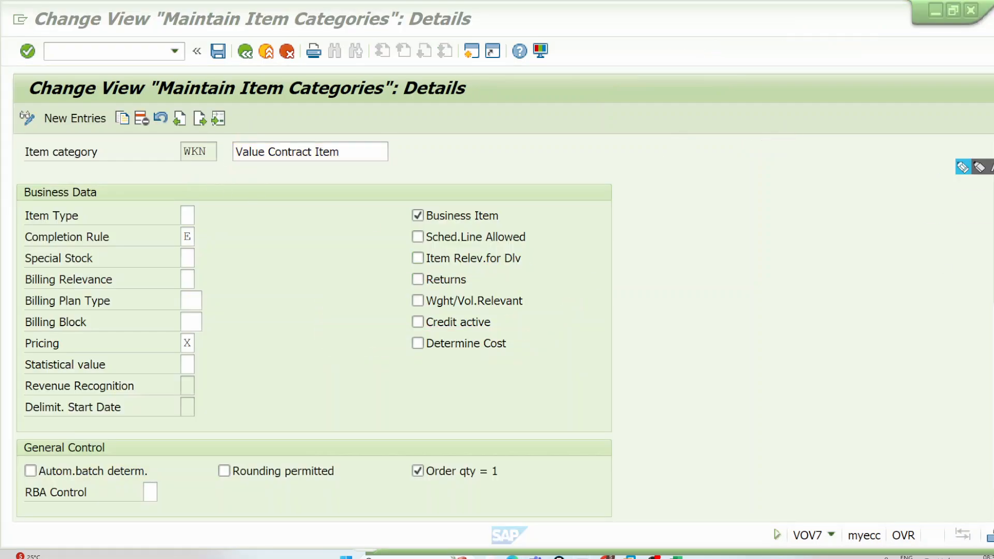
# Step: Examine the completion rule and the Value Contract section of item category WKN
pyautogui.click(962, 168)
pyautogui.moveTo(199, 237)
pyautogui.mouseDown()
pyautogui.moveTo(189, 232)
pyautogui.moveTo(204, 231)
pyautogui.moveTo(199, 237)
pyautogui.mouseUp()
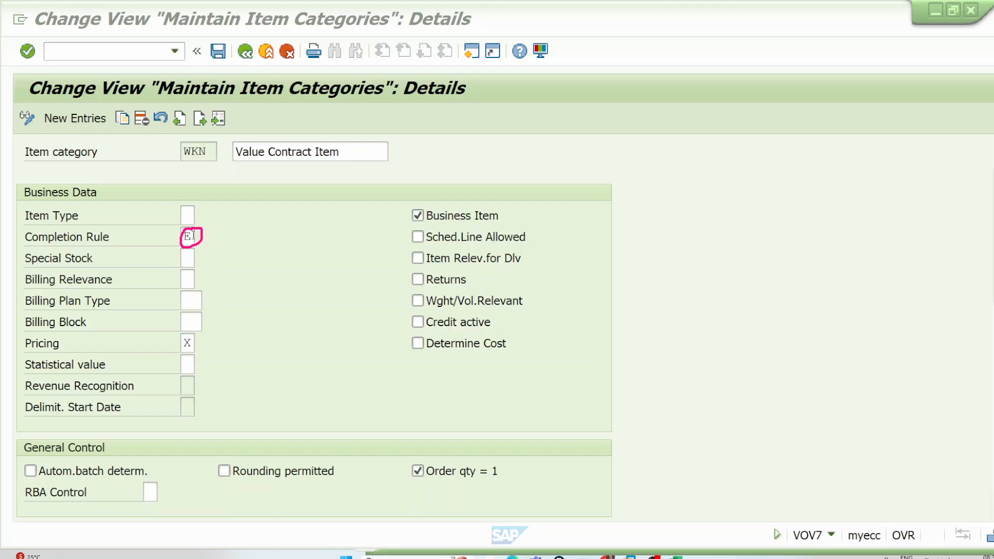
pyautogui.click(192, 236)
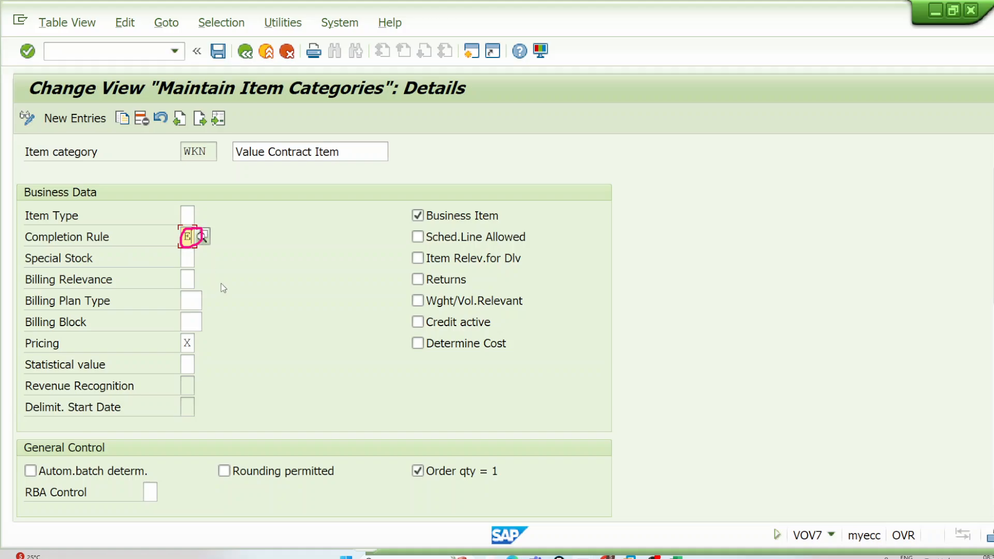
pyautogui.scroll(-5, 223, 290)
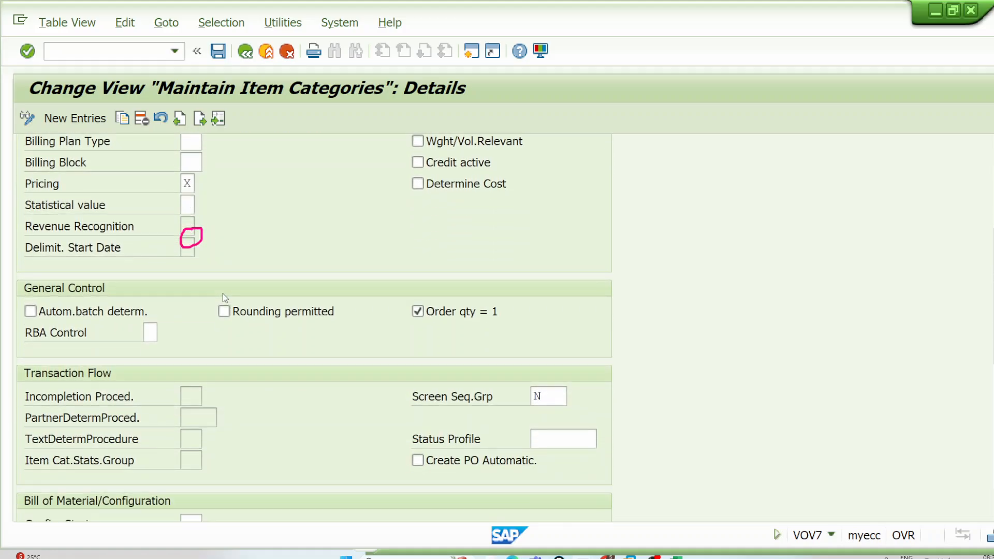
pyautogui.scroll(-9, 225, 297)
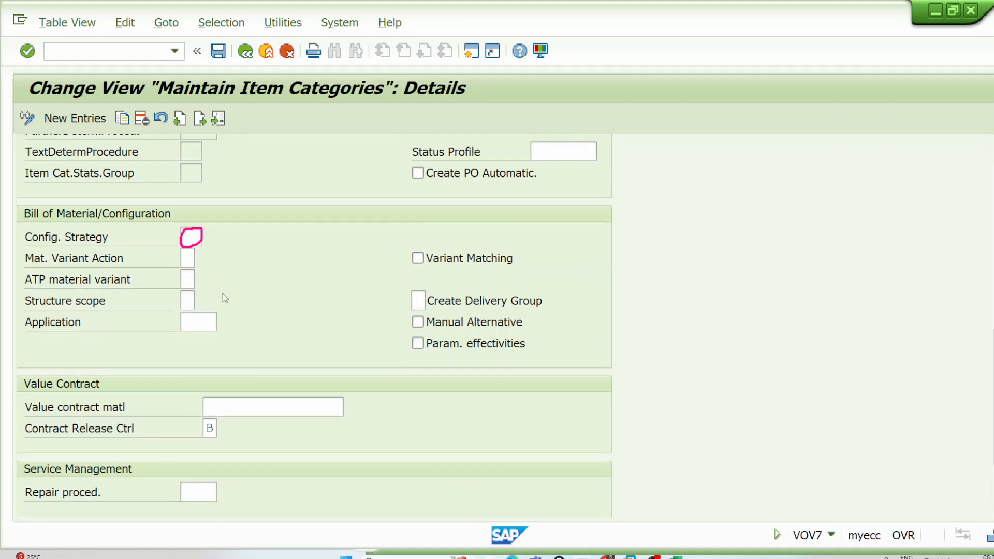
pyautogui.click(963, 168)
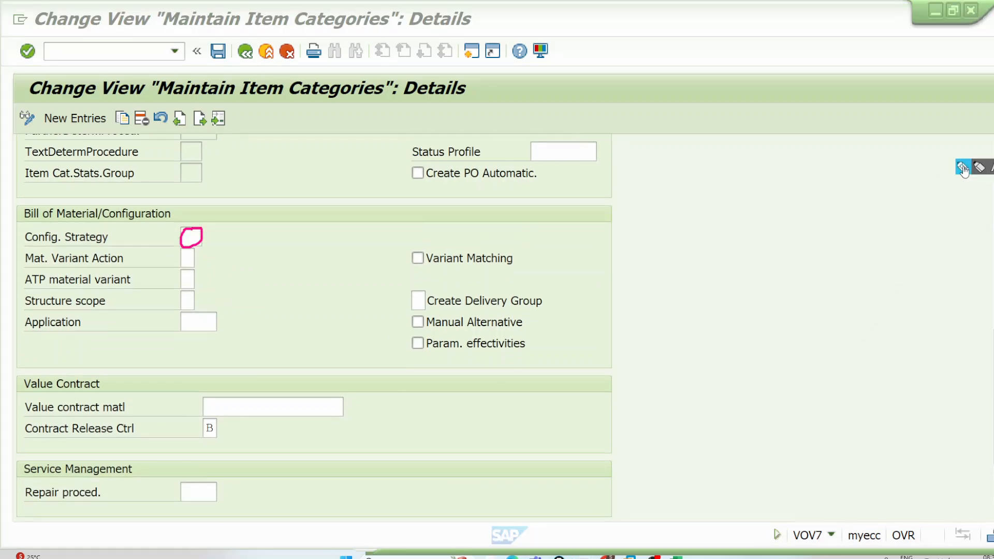
pyautogui.moveTo(15, 379)
pyautogui.mouseDown()
pyautogui.moveTo(600, 384)
pyautogui.moveTo(367, 448)
pyautogui.moveTo(69, 456)
pyautogui.moveTo(7, 418)
pyautogui.moveTo(15, 379)
pyautogui.mouseUp()
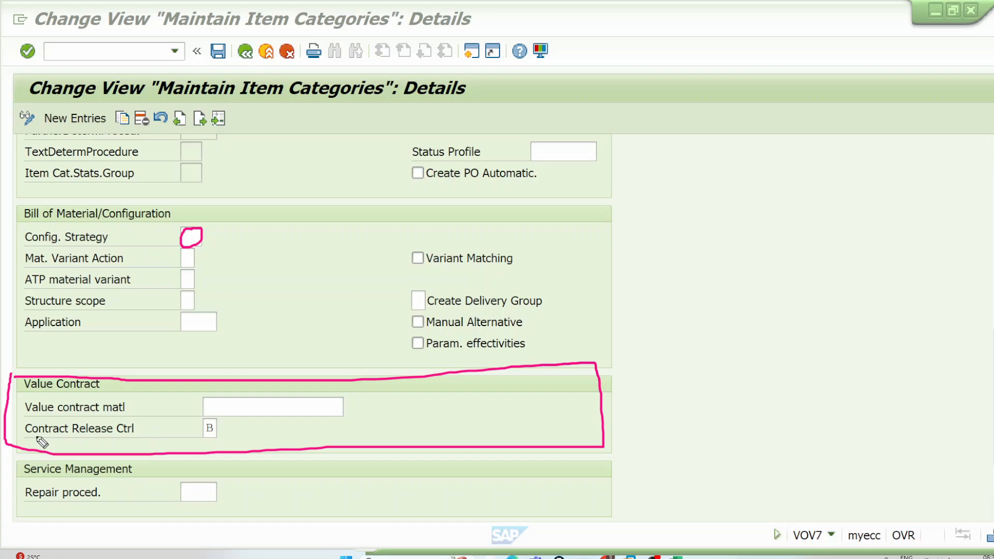
pyautogui.moveTo(31, 438); pyautogui.dragTo(135, 439)
pyautogui.moveTo(13, 438); pyautogui.dragTo(47, 396)
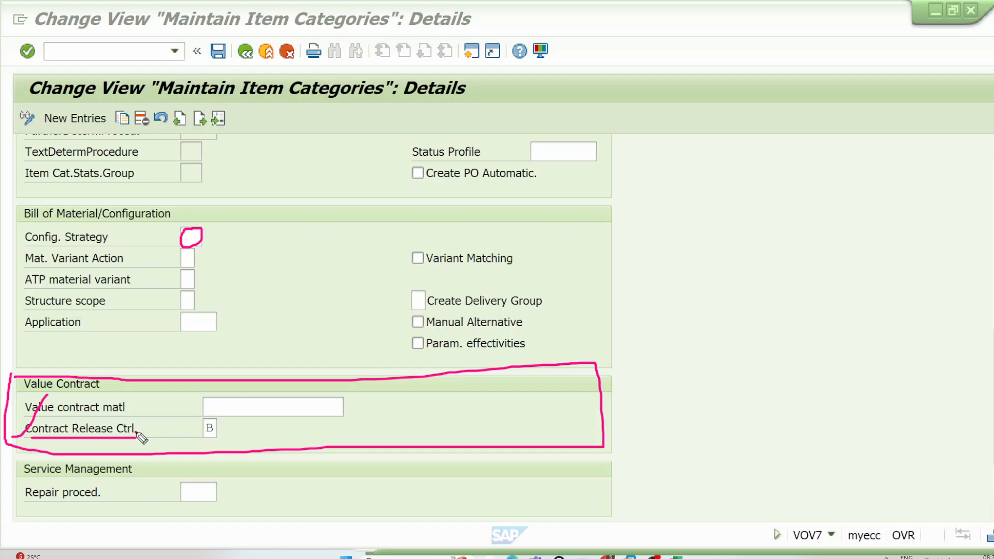
# Step: List the possible values for WKN's contract release control and examine the responses for options A and B
pyautogui.click(211, 428)
pyautogui.click(222, 428)
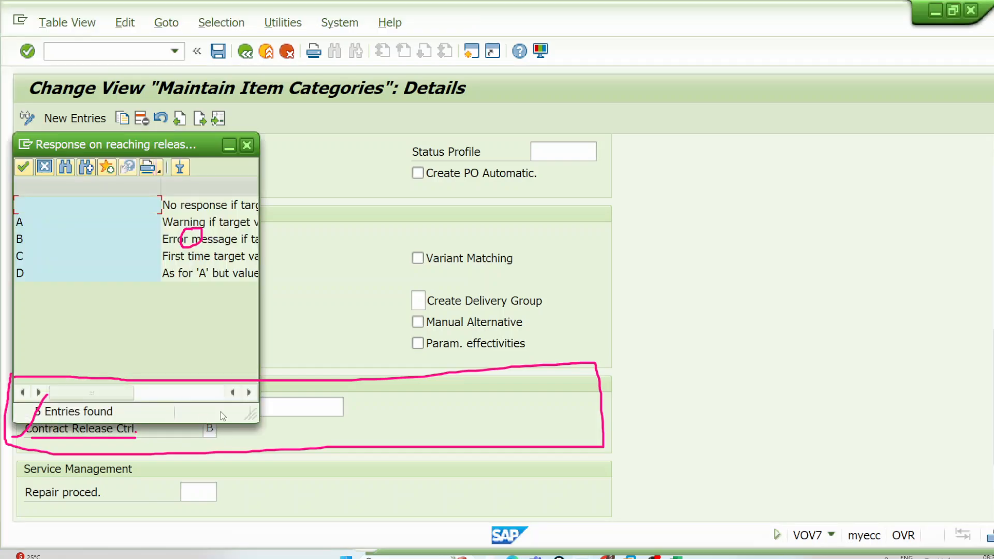
pyautogui.moveTo(148, 158); pyautogui.dragTo(541, 166)
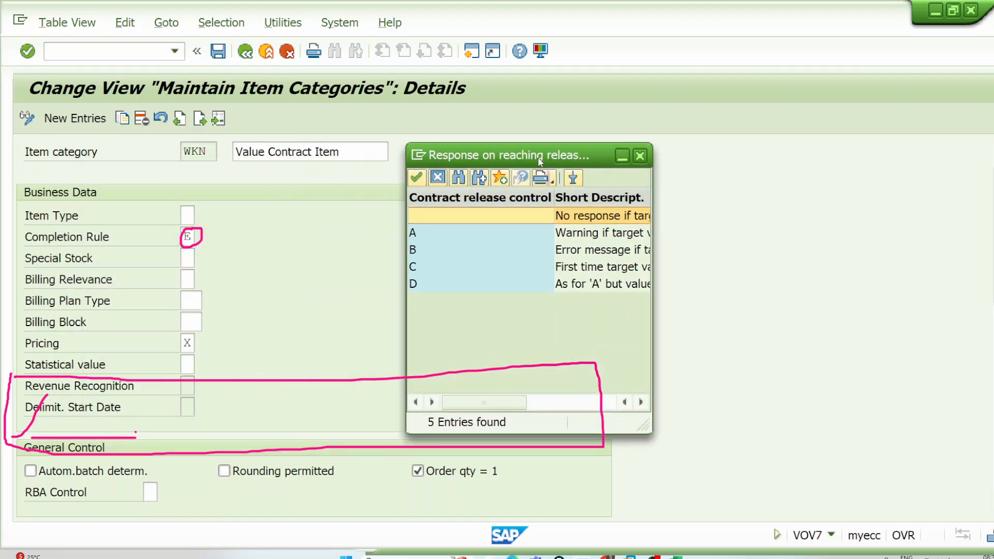
pyautogui.moveTo(656, 296); pyautogui.dragTo(875, 296)
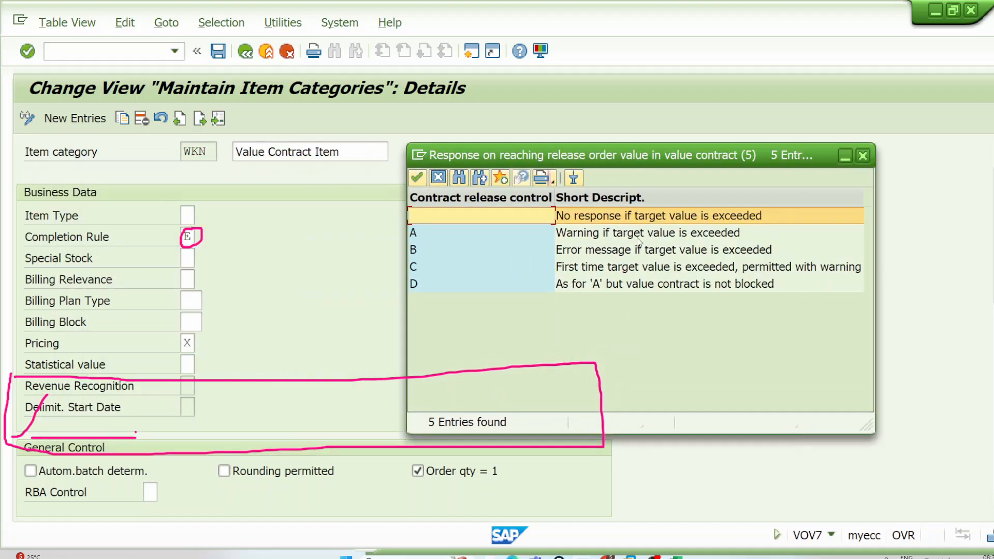
pyautogui.click(632, 236)
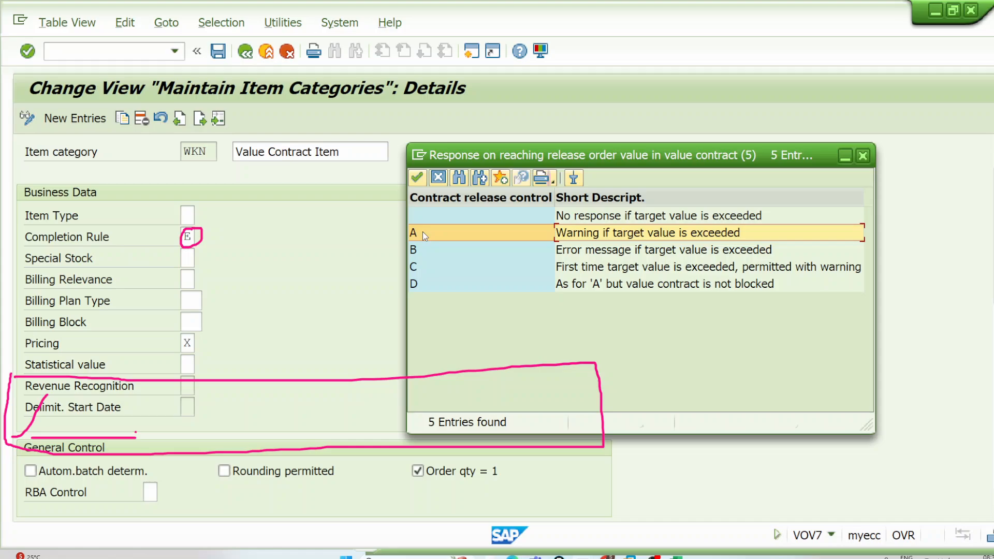
pyautogui.click(431, 251)
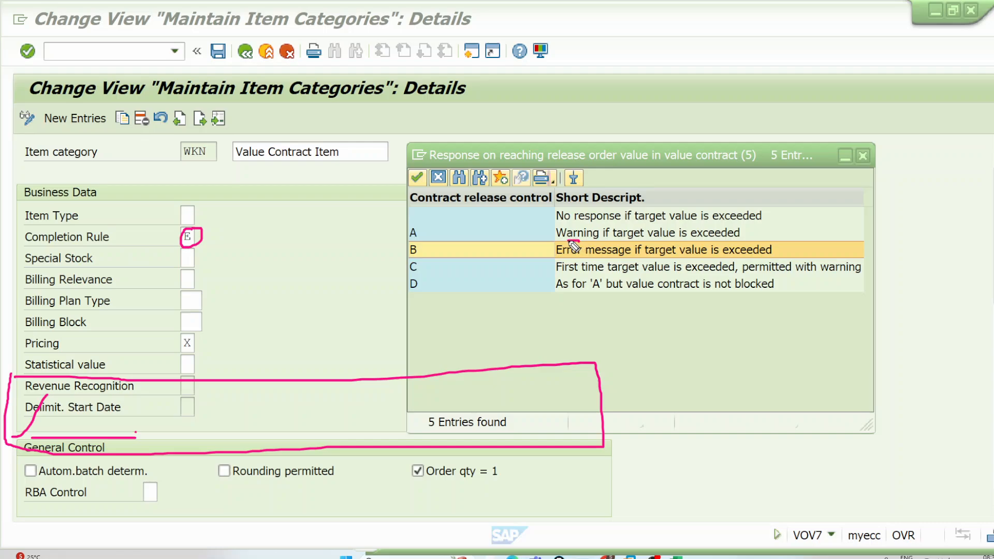
pyautogui.moveTo(574, 247)
pyautogui.mouseDown()
pyautogui.moveTo(551, 262)
pyautogui.moveTo(587, 255)
pyautogui.mouseUp()
pyautogui.moveTo(786, 251); pyautogui.dragTo(820, 229)
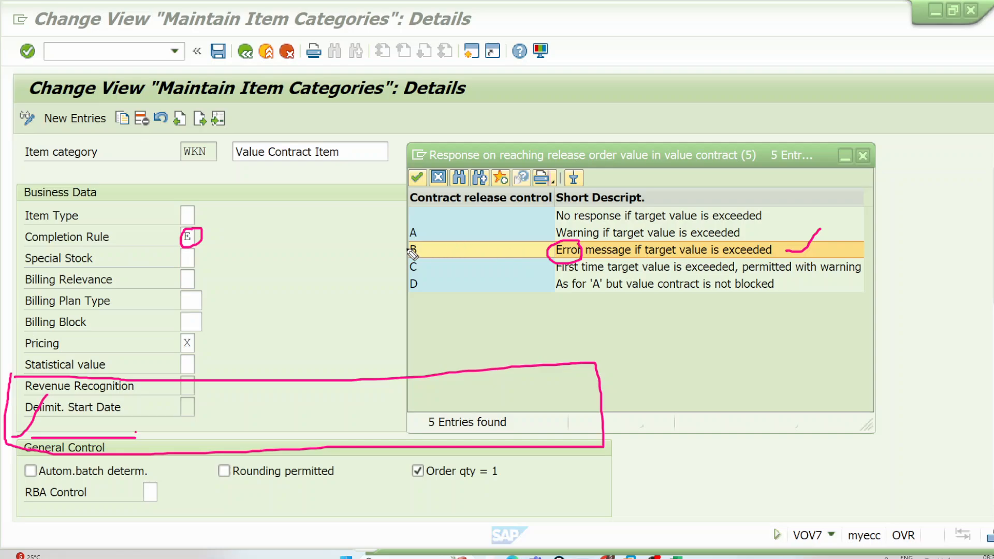
pyautogui.moveTo(423, 242)
pyautogui.mouseDown()
pyautogui.moveTo(404, 253)
pyautogui.moveTo(425, 247)
pyautogui.mouseUp()
pyautogui.moveTo(654, 345)
pyautogui.mouseDown()
pyautogui.moveTo(657, 389)
pyautogui.moveTo(664, 344)
pyautogui.moveTo(650, 342)
pyautogui.mouseUp()
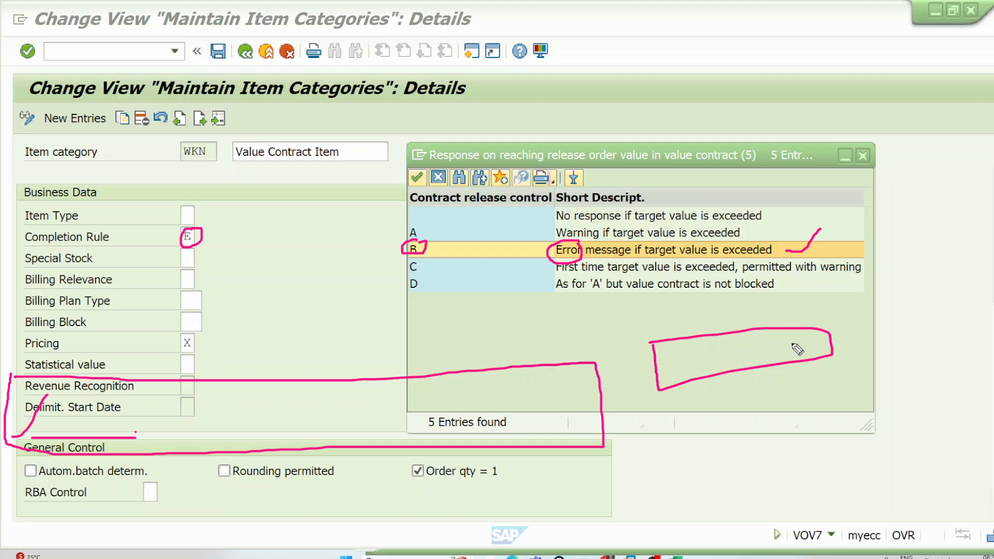
pyautogui.moveTo(791, 343); pyautogui.dragTo(921, 274)
# Step: Set WKN's contract release control to A, Warning if target value is exceeded, and save it in customizing request Y01K900007
pyautogui.doubleClick(431, 234)
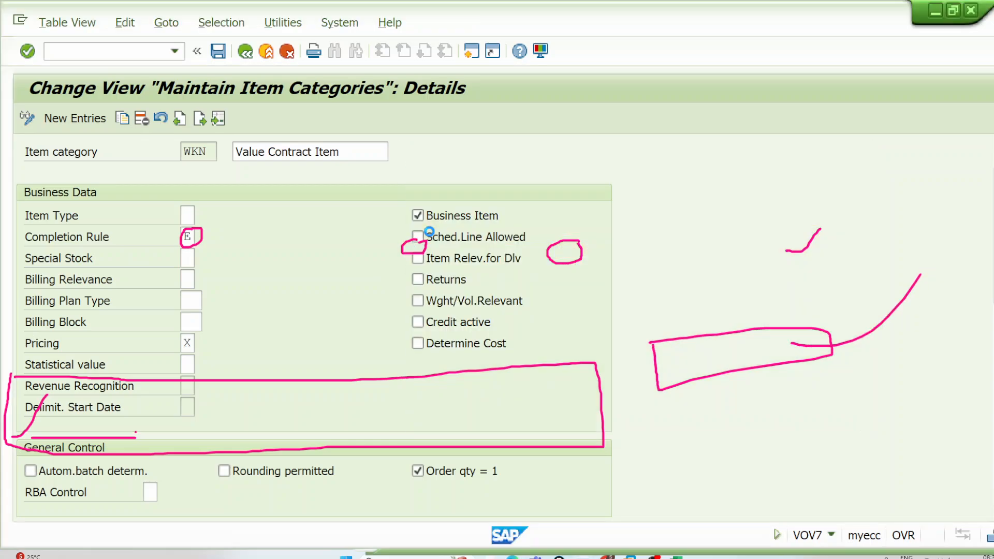
pyautogui.scroll(-5, 359, 278)
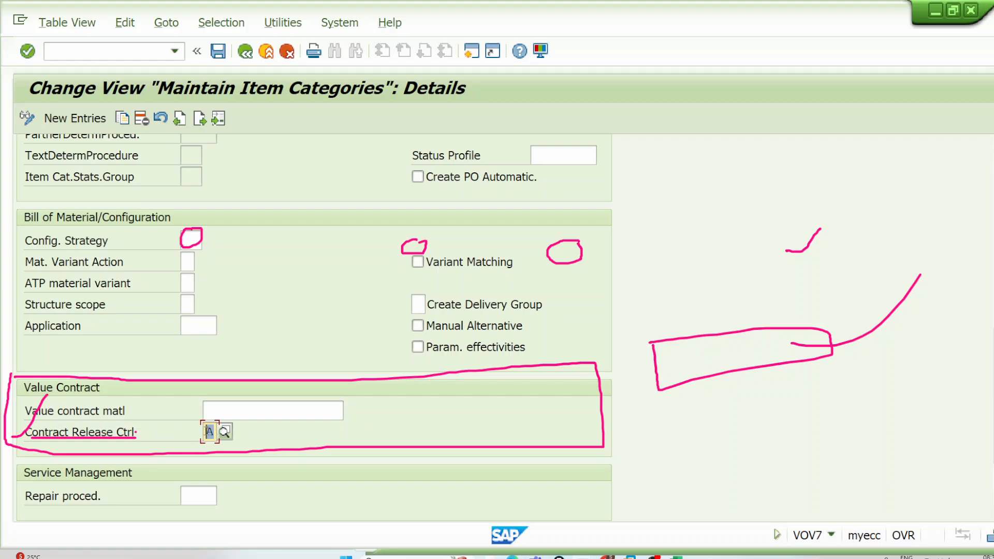
pyautogui.click(218, 51)
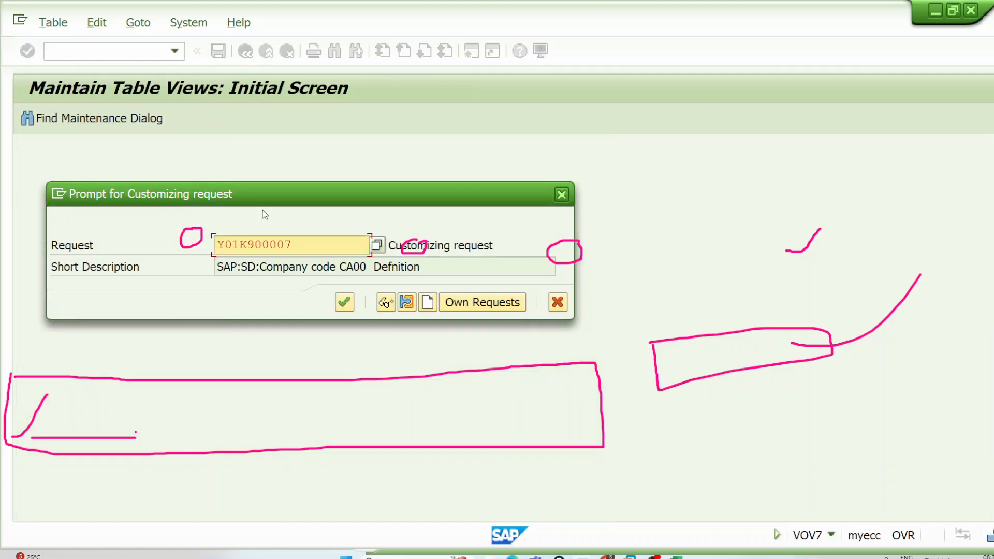
pyautogui.click(338, 303)
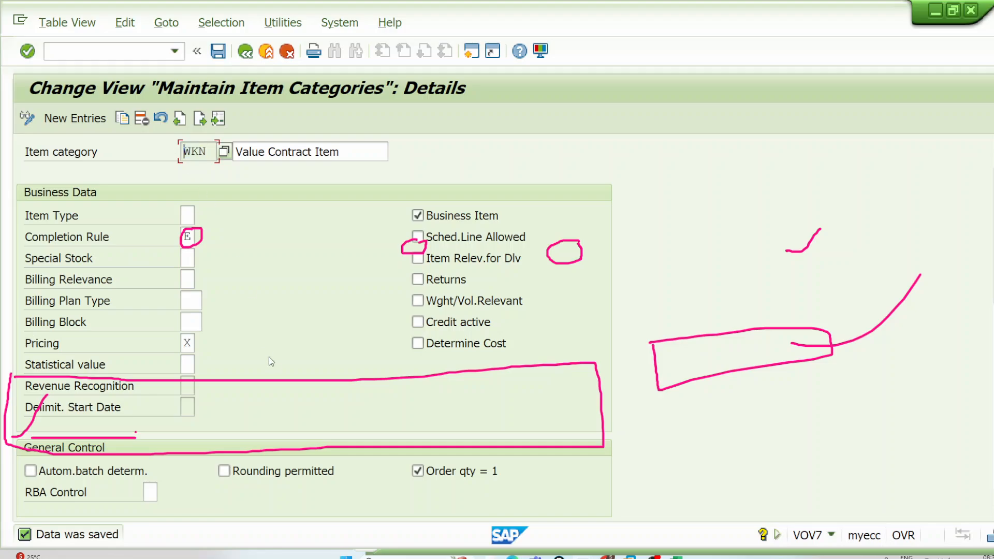
pyautogui.scroll(-1, 270, 363)
pyautogui.scroll(-6, 269, 369)
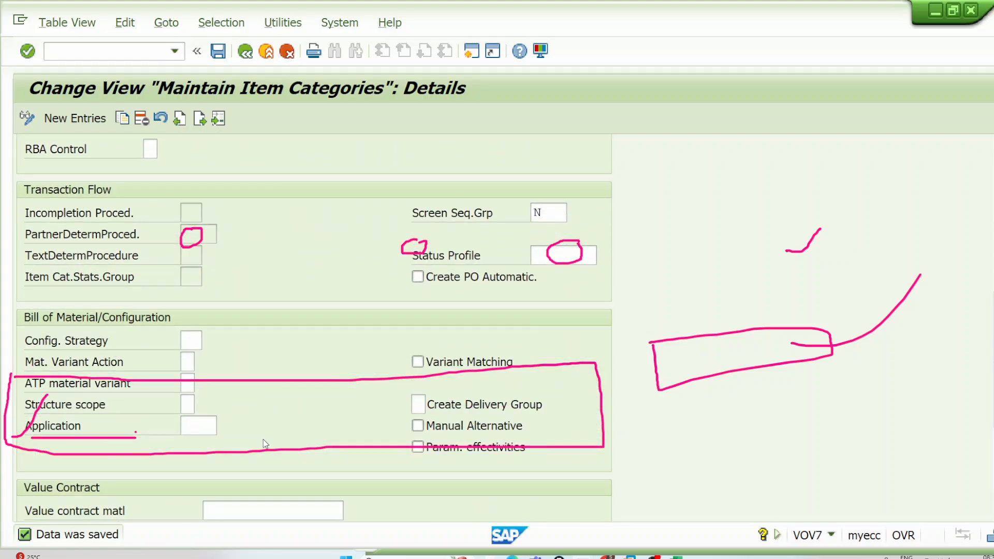
# Step: Check the Value Contract fields of item category WKN, save the item category and leave its maintenance
pyautogui.scroll(-1, 263, 442)
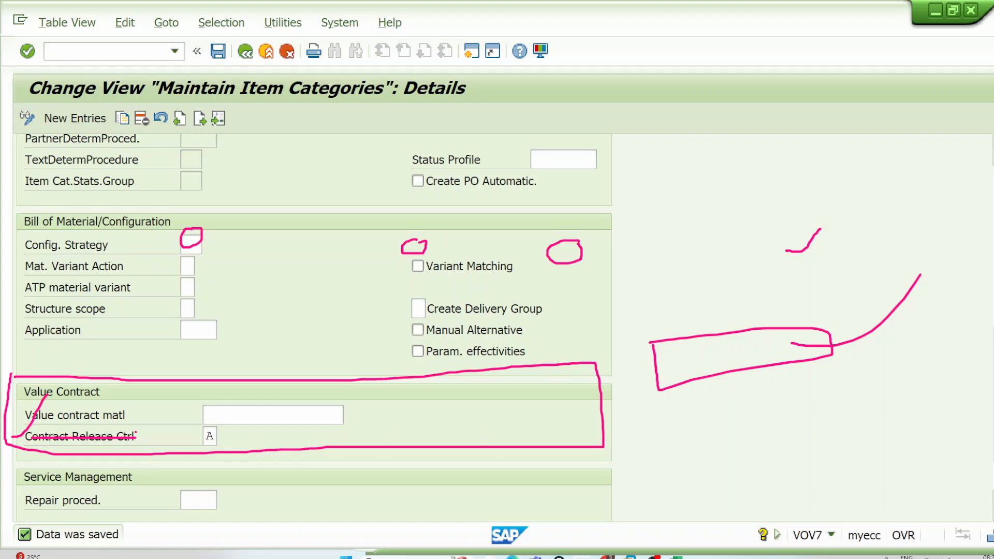
pyautogui.click(982, 262)
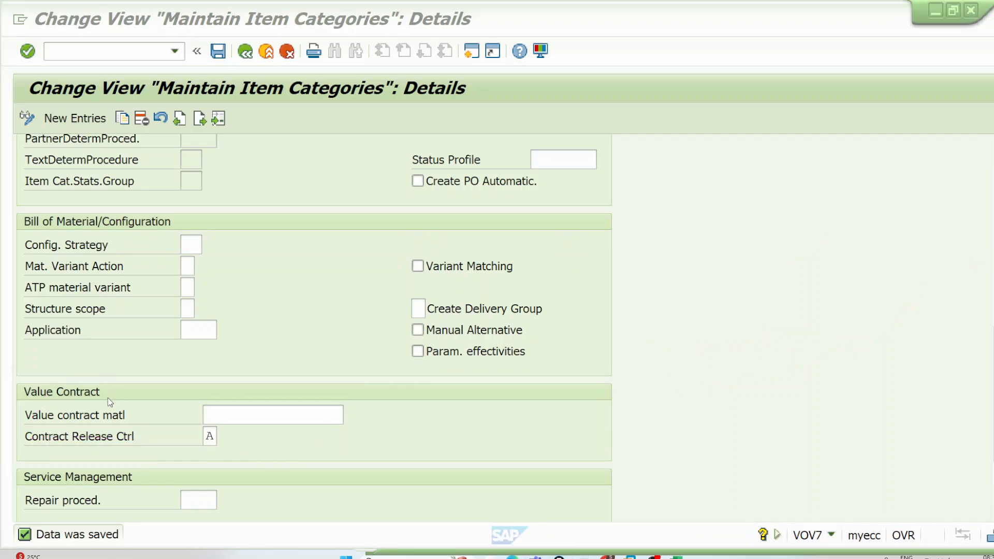
pyautogui.click(271, 414)
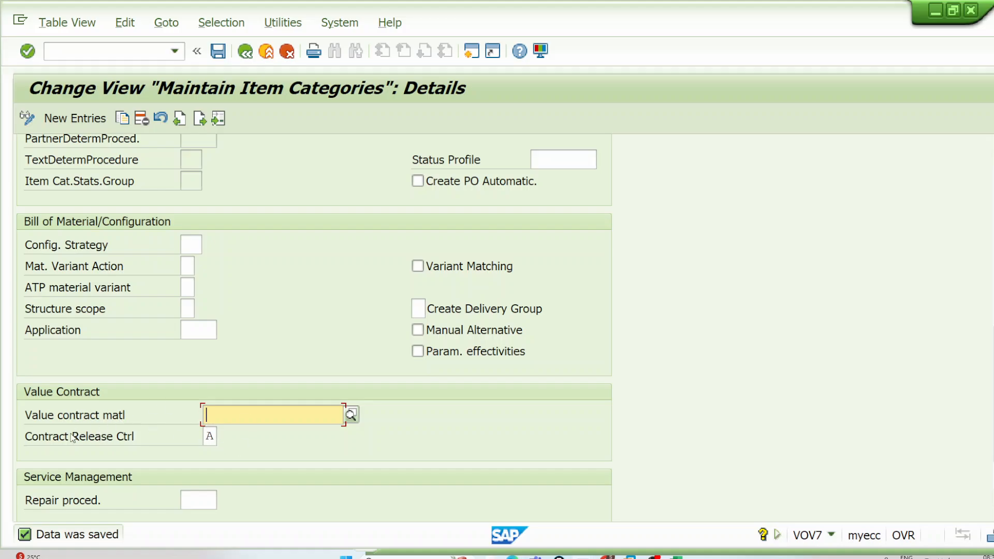
pyautogui.click(204, 436)
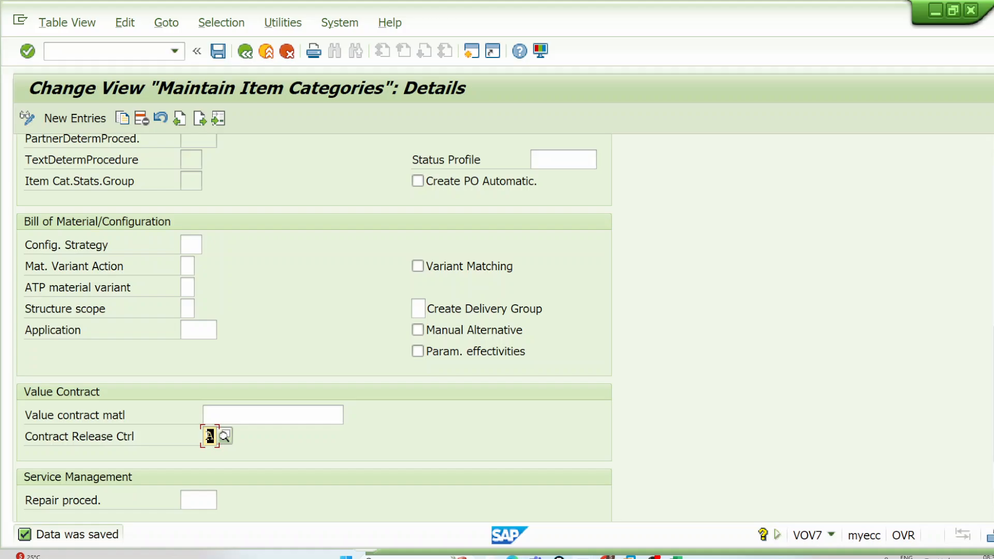
pyautogui.click(218, 51)
pyautogui.click(280, 54)
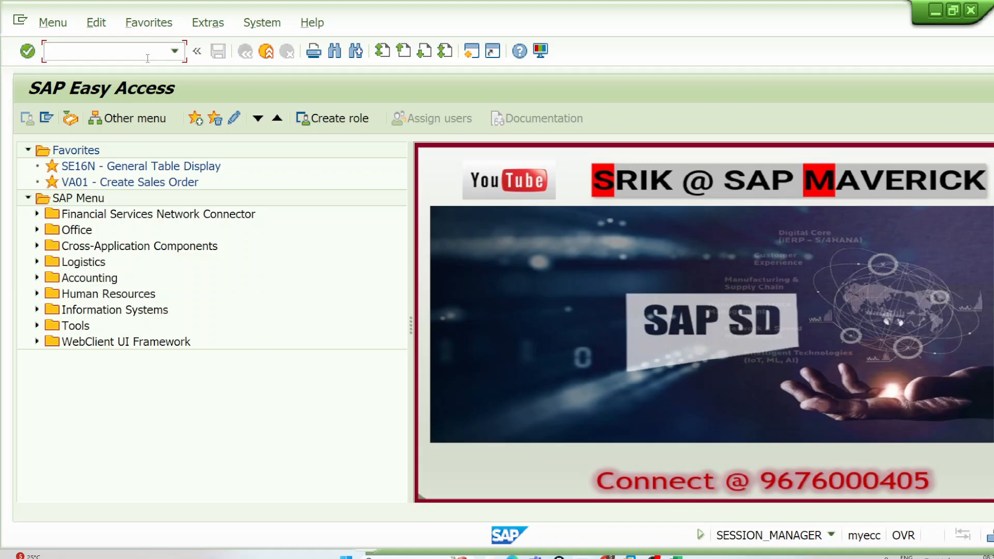
# Step: Start a standard order (OR) in transaction VA01 with reference to the proposed value contract
pyautogui.write('1')
pyautogui.press('Return')
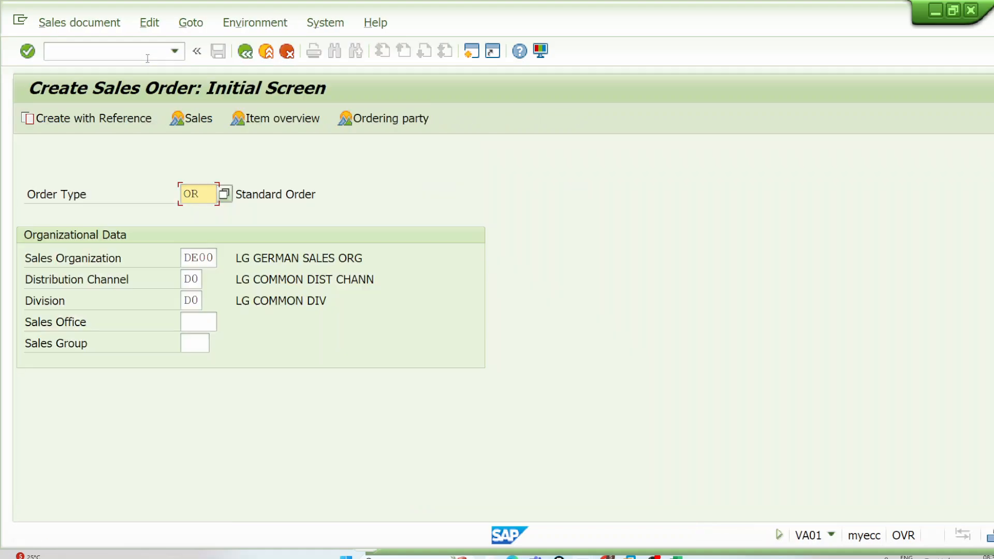
pyautogui.click(121, 119)
pyautogui.click(255, 156)
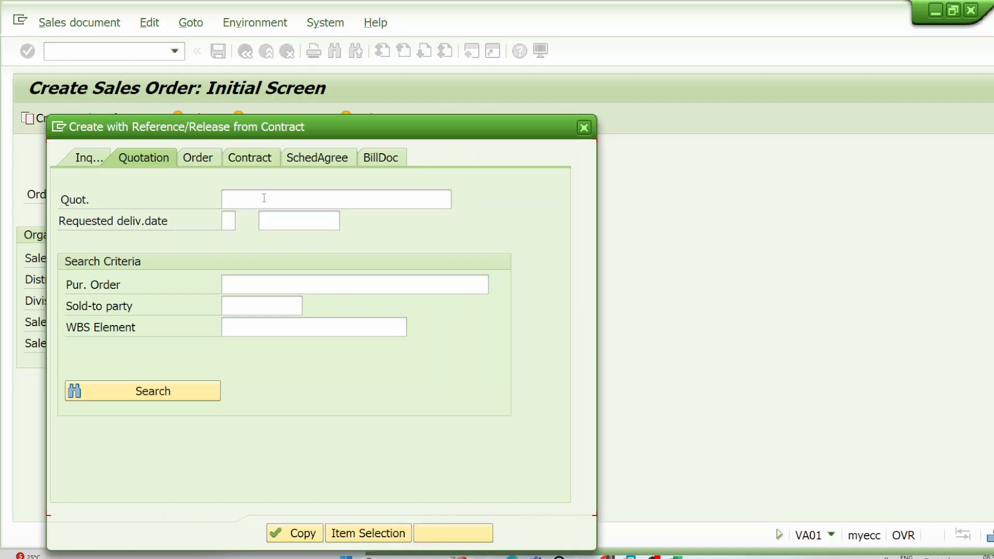
pyautogui.click(268, 223)
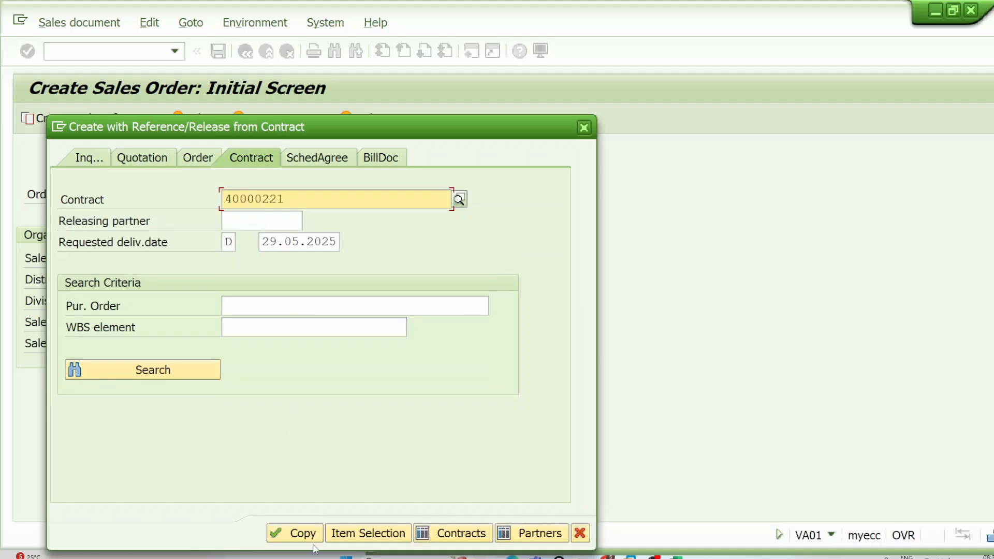
pyautogui.click(304, 535)
pyautogui.click(303, 533)
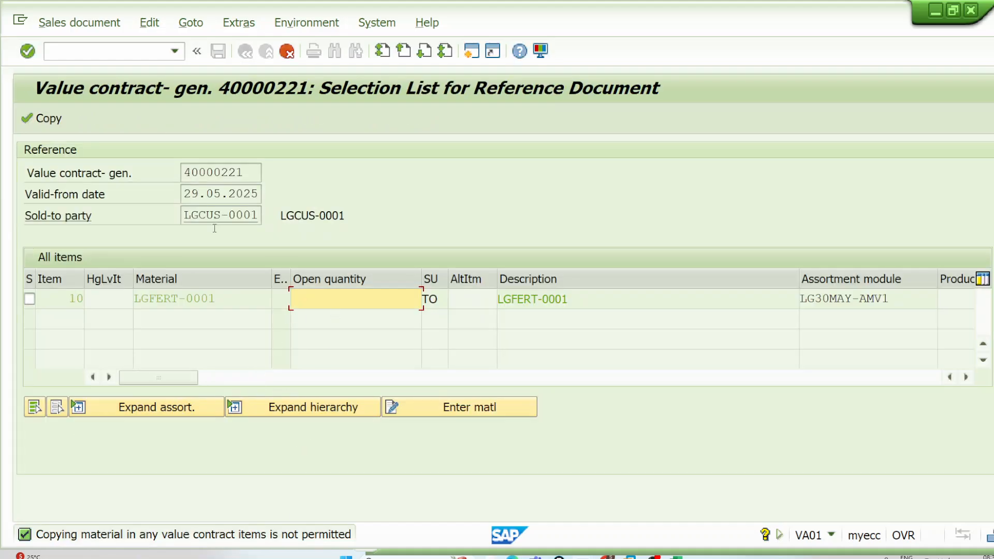
# Step: Expand assortment module LG30MAY-AMV1 of contract item 10 and review its materials
pyautogui.click(176, 408)
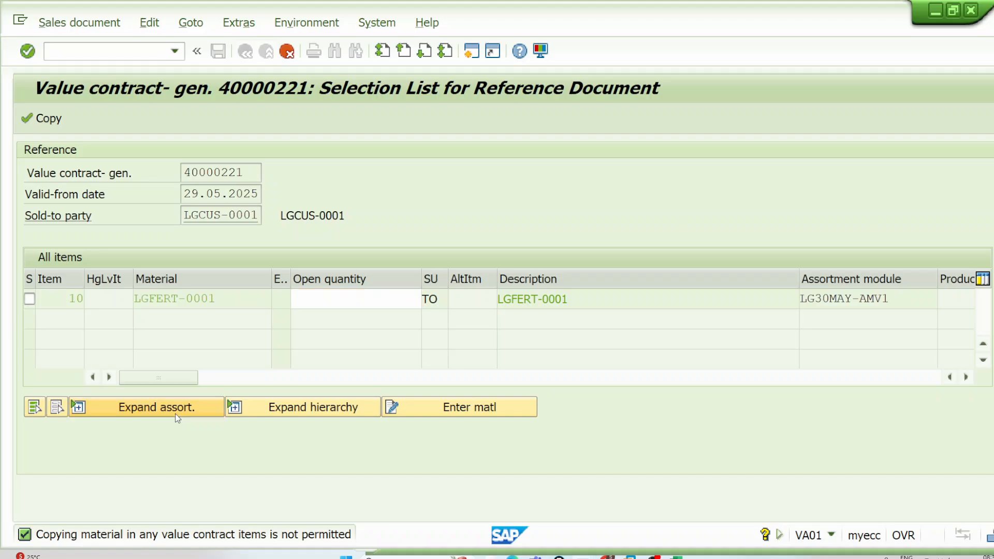
pyautogui.click(155, 278)
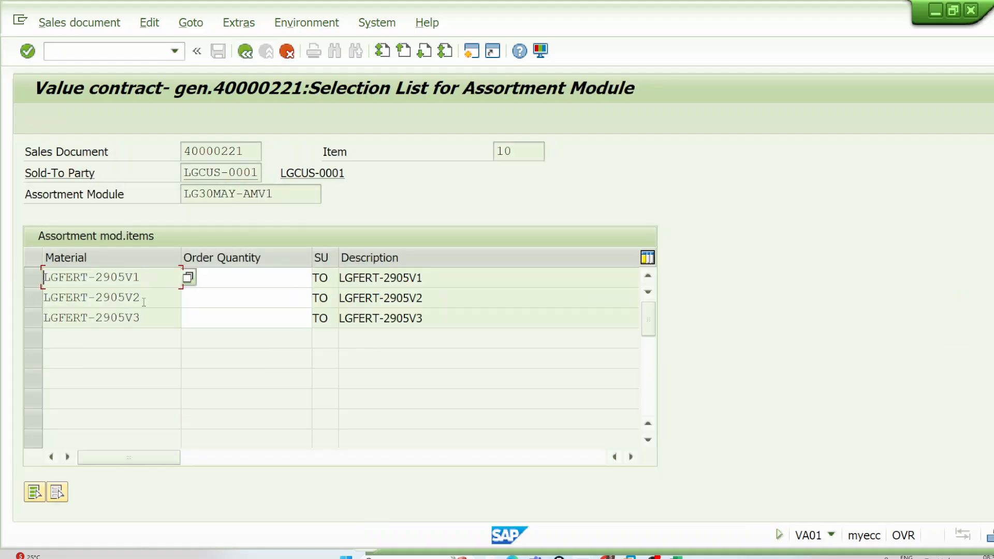
pyautogui.click(155, 298)
pyautogui.click(162, 318)
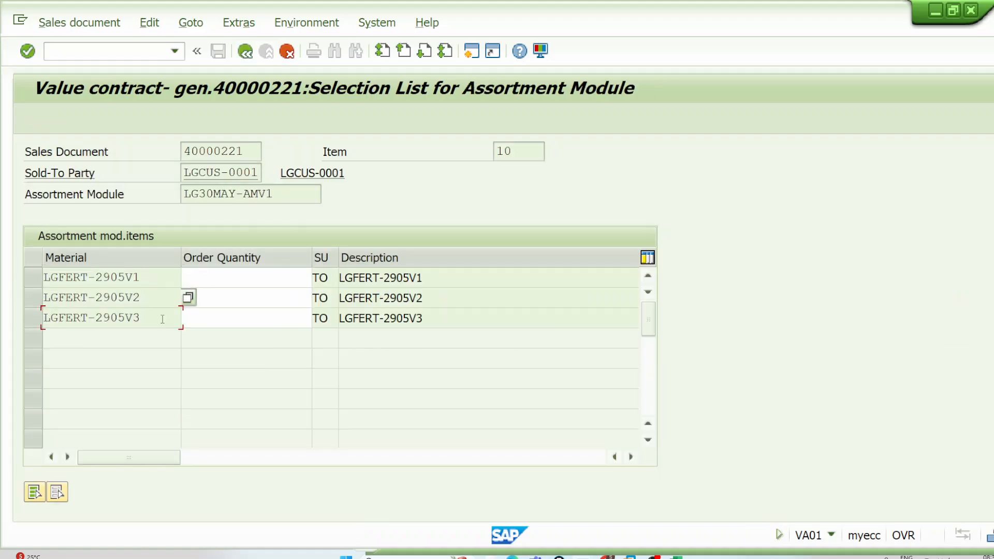
pyautogui.click(212, 278)
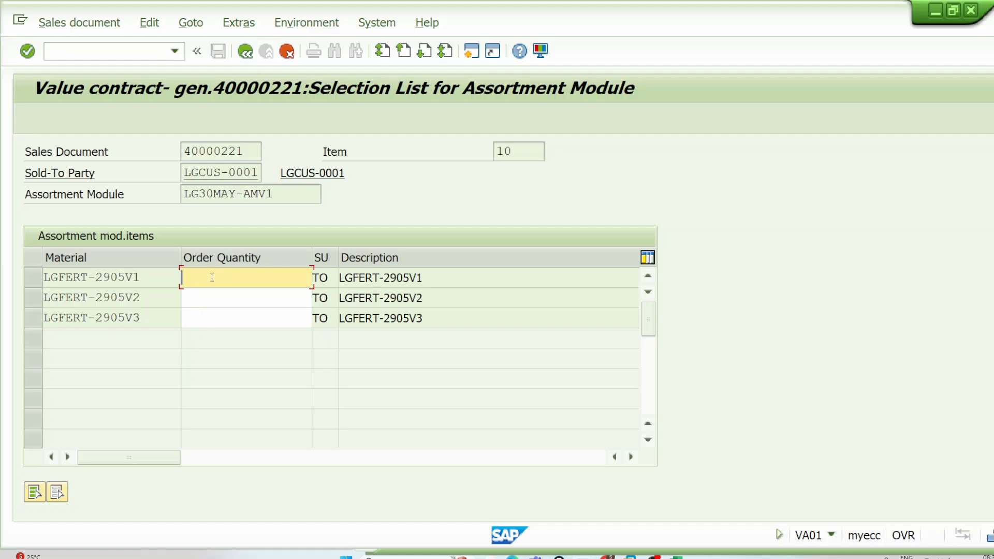
pyautogui.click(143, 275)
pyautogui.click(149, 296)
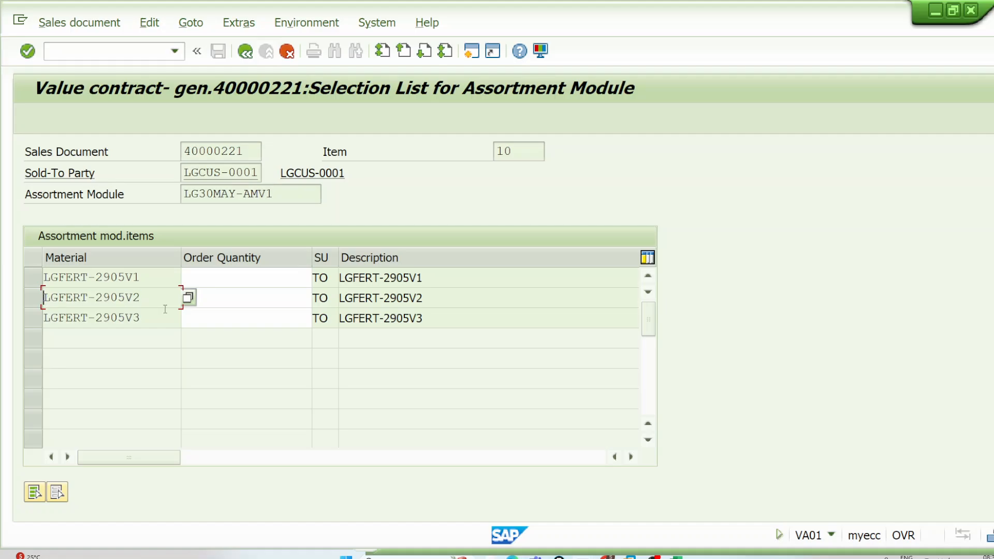
pyautogui.click(147, 318)
# Step: Set the order quantity of LGFERT-2905V1 to 1 TO and copy it from the contract into the order
pyautogui.click(217, 277)
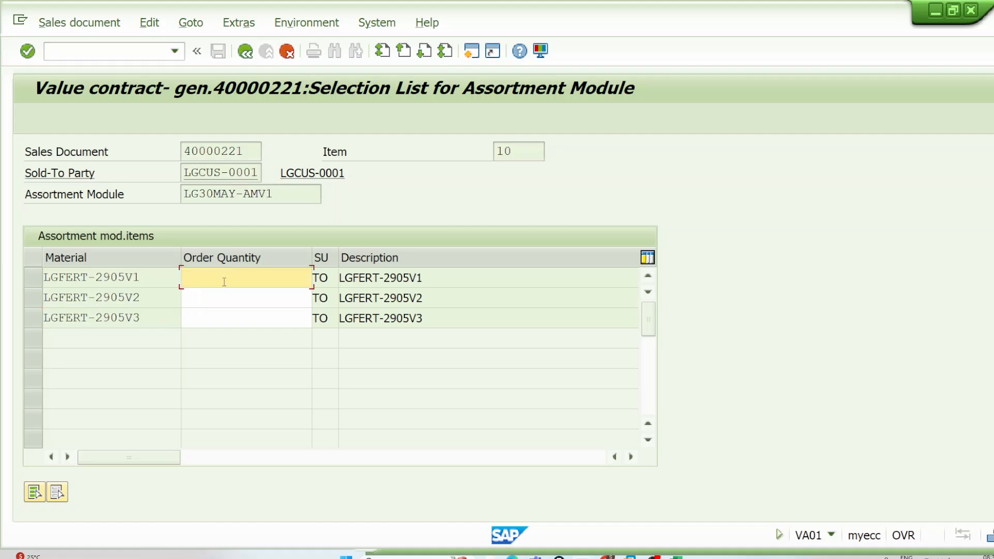
pyautogui.write('1')
pyautogui.moveTo(155, 281); pyautogui.dragTo(58, 281)
pyautogui.moveTo(168, 304); pyautogui.dragTo(23, 306)
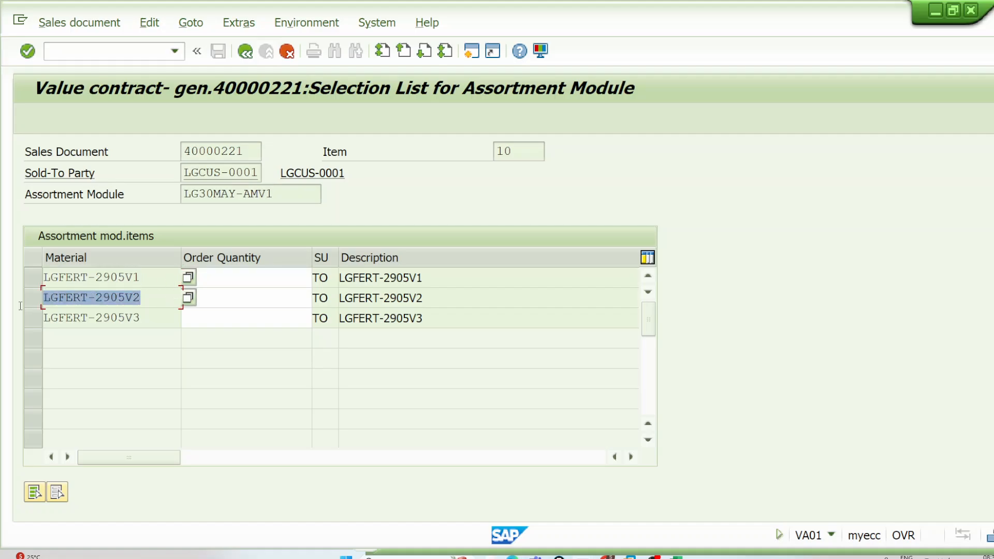
pyautogui.moveTo(137, 318); pyautogui.dragTo(44, 318)
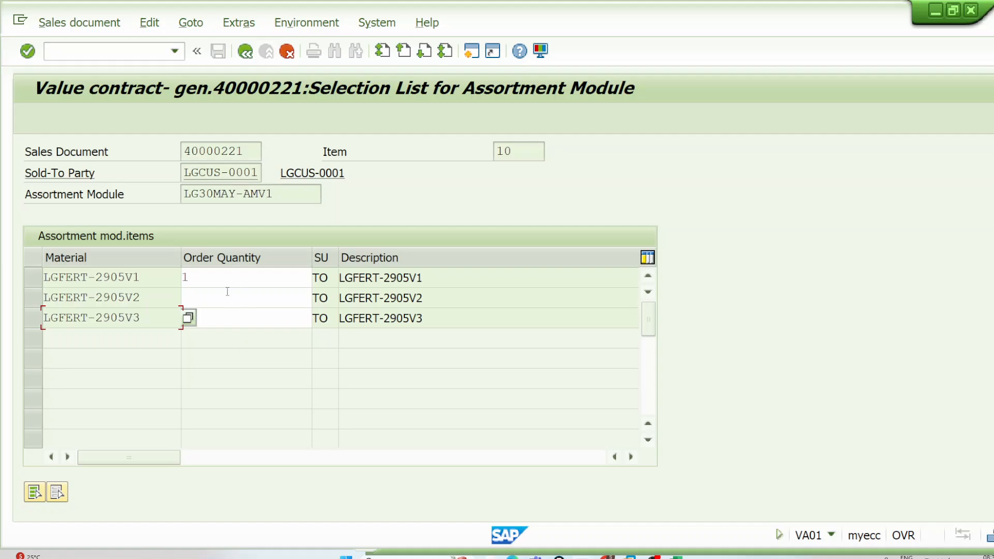
pyautogui.click(245, 51)
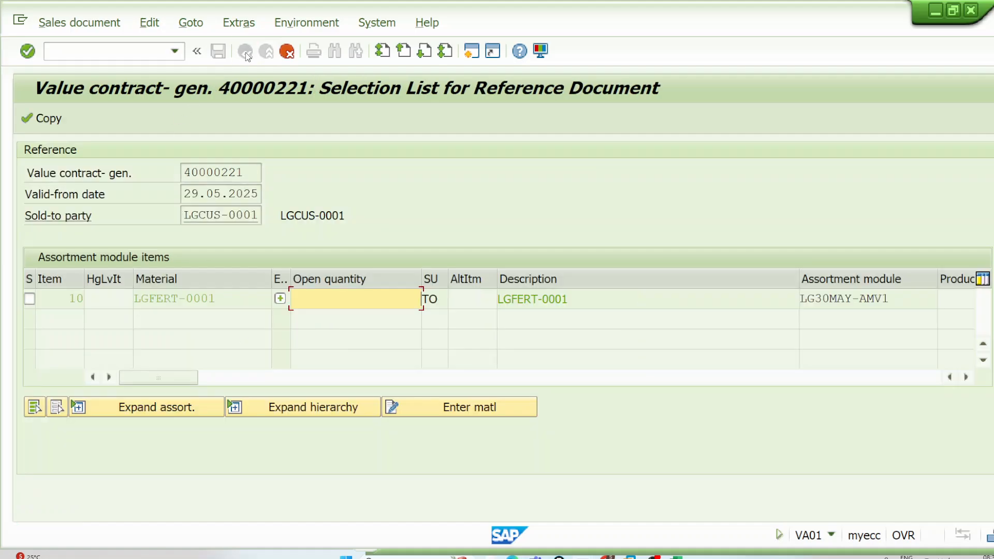
pyautogui.click(49, 119)
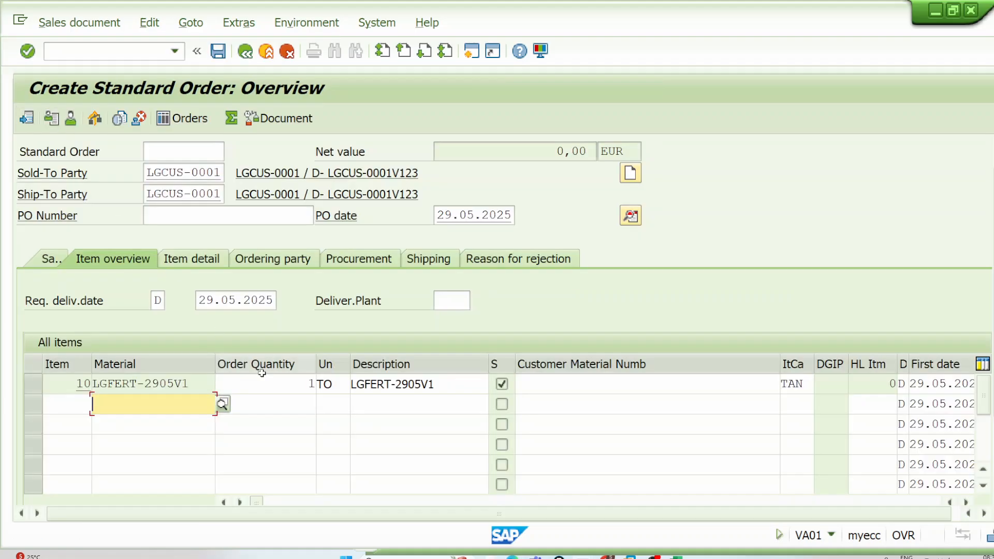
# Step: Add condition type PR00 with an amount of 9.000 to order item 10's pricing and return to the overview
pyautogui.doubleClick(264, 383)
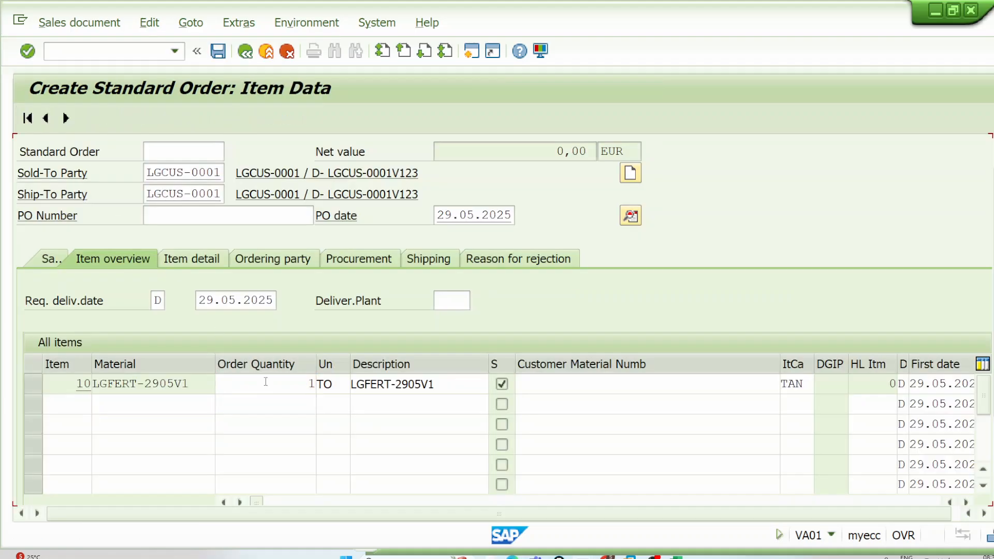
pyautogui.click(331, 217)
pyautogui.scroll(-5, 302, 394)
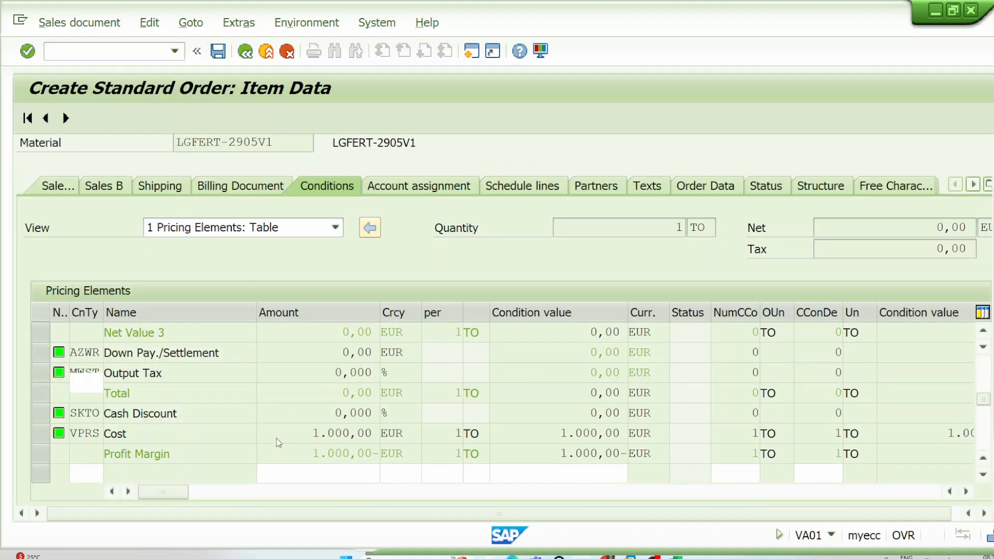
pyautogui.click(85, 355)
pyautogui.click(96, 371)
pyautogui.click(344, 356)
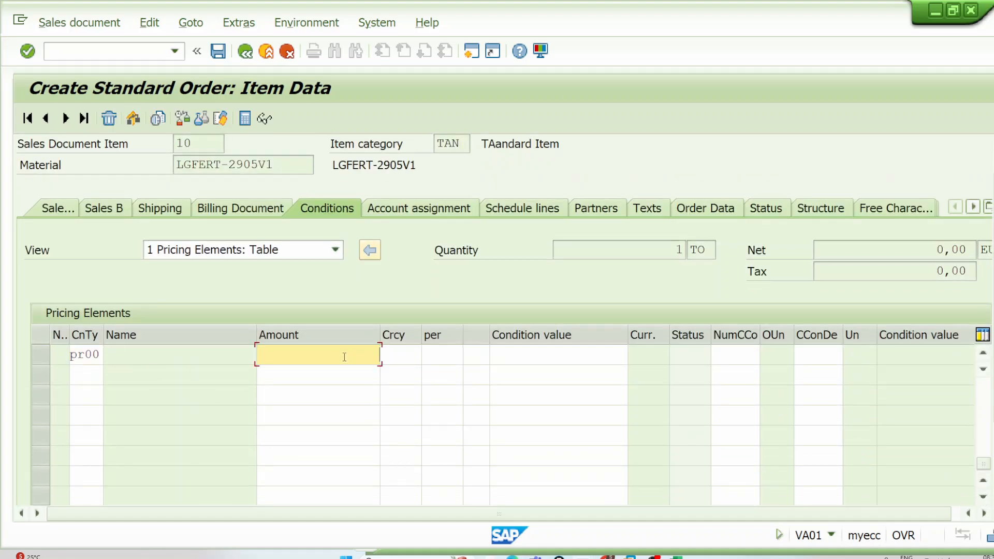
pyautogui.write('9.000')
pyautogui.press('Return')
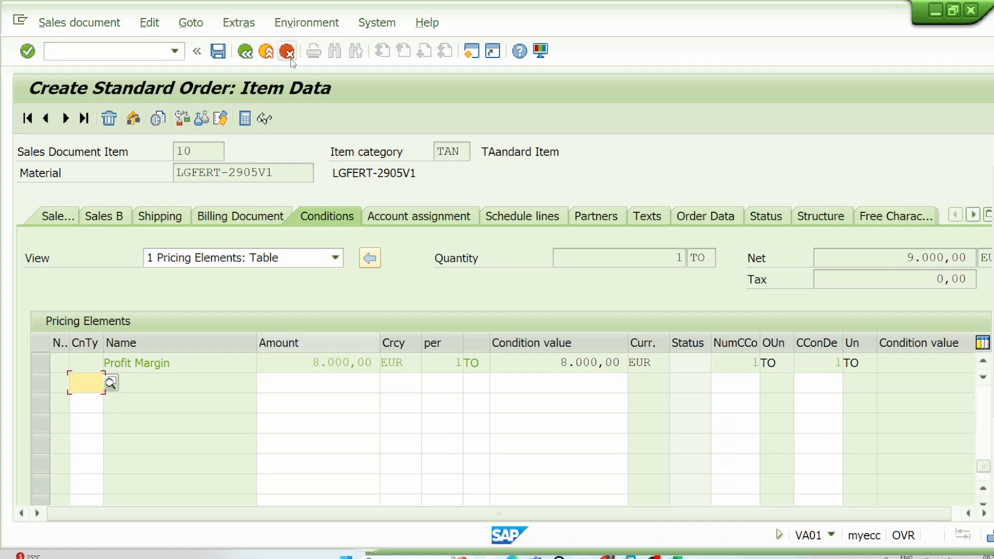
pyautogui.press('F3')
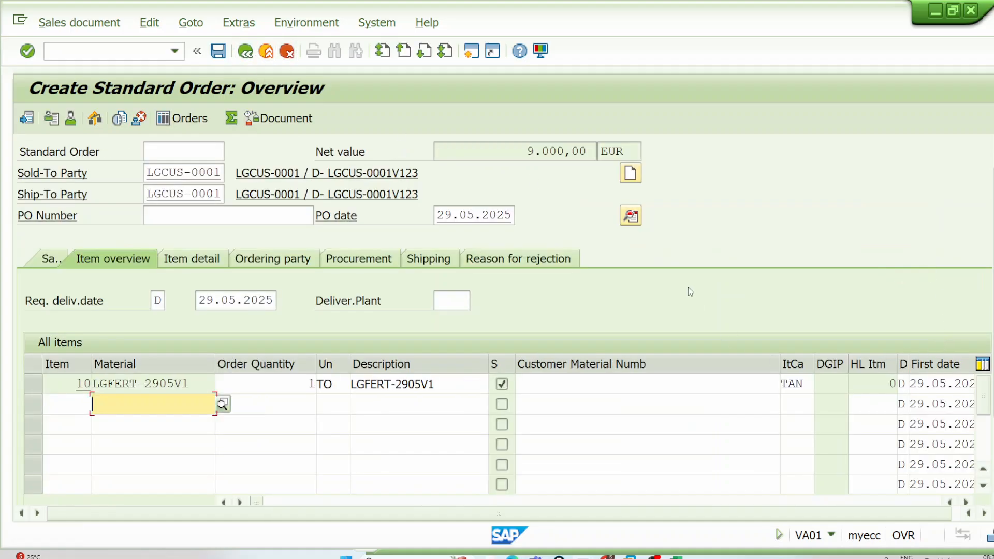
# Step: Check the order's net value and start saving the order
pyautogui.moveTo(527, 154); pyautogui.dragTo(595, 154)
pyautogui.click(594, 154)
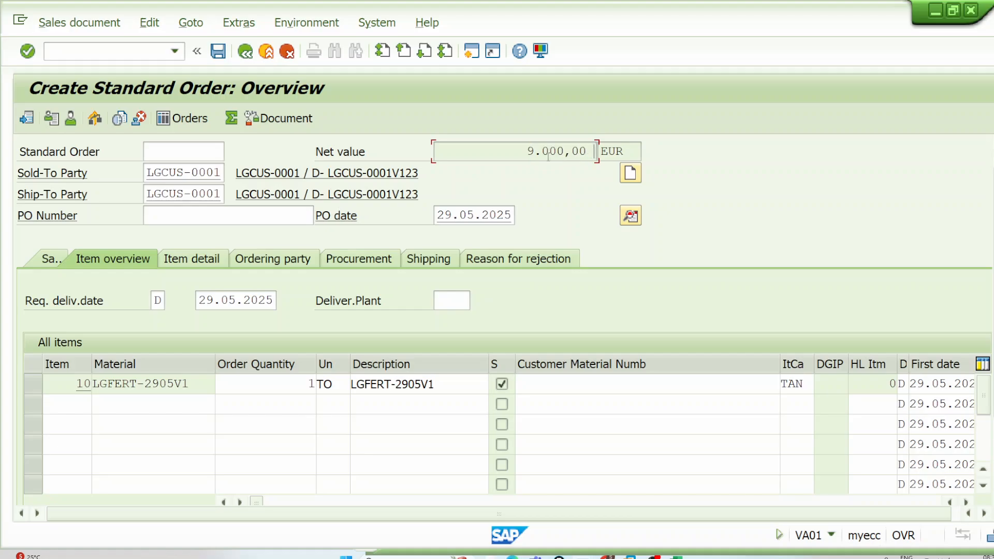
pyautogui.moveTo(505, 153); pyautogui.dragTo(593, 153)
pyautogui.click(593, 153)
pyautogui.click(216, 51)
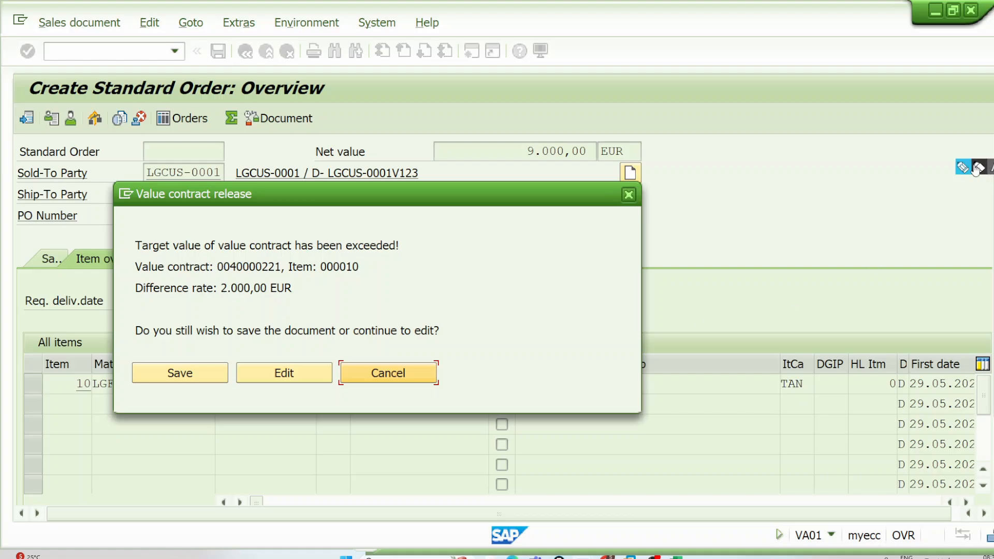
# Step: Review the value contract release warning and save the order despite the exceeded target value
pyautogui.click(977, 167)
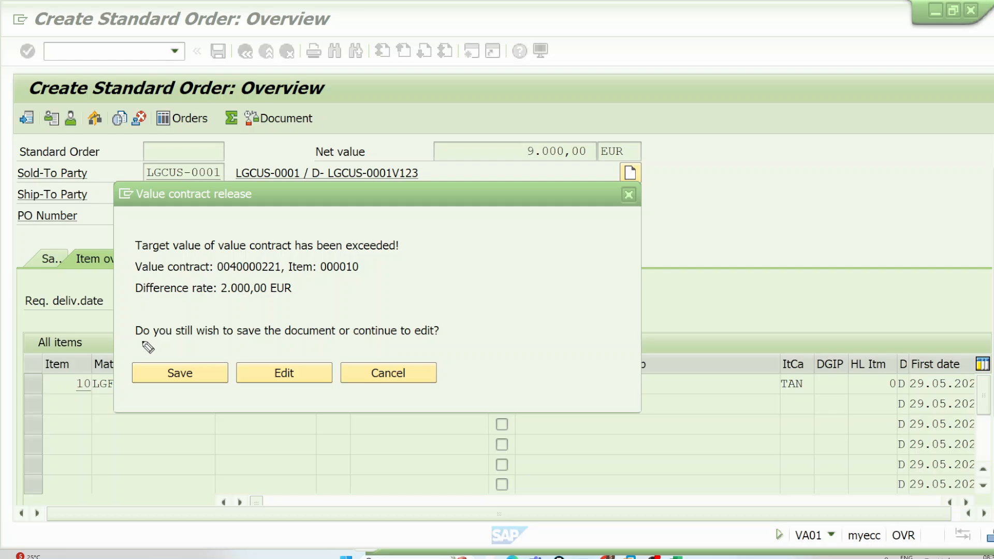
pyautogui.moveTo(224, 295); pyautogui.dragTo(291, 294)
pyautogui.moveTo(199, 339); pyautogui.dragTo(272, 339)
pyautogui.moveTo(495, 209); pyautogui.dragTo(533, 213)
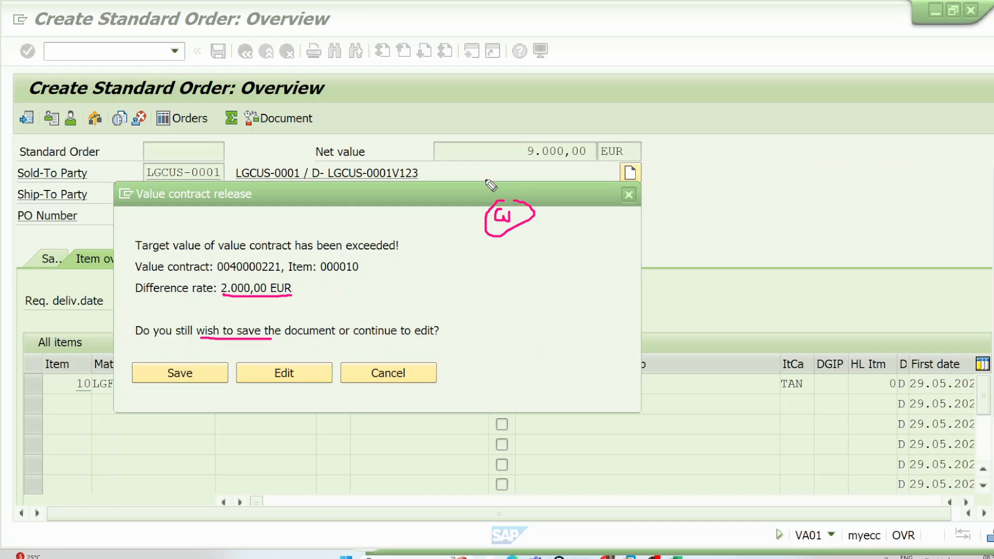
pyautogui.click(196, 373)
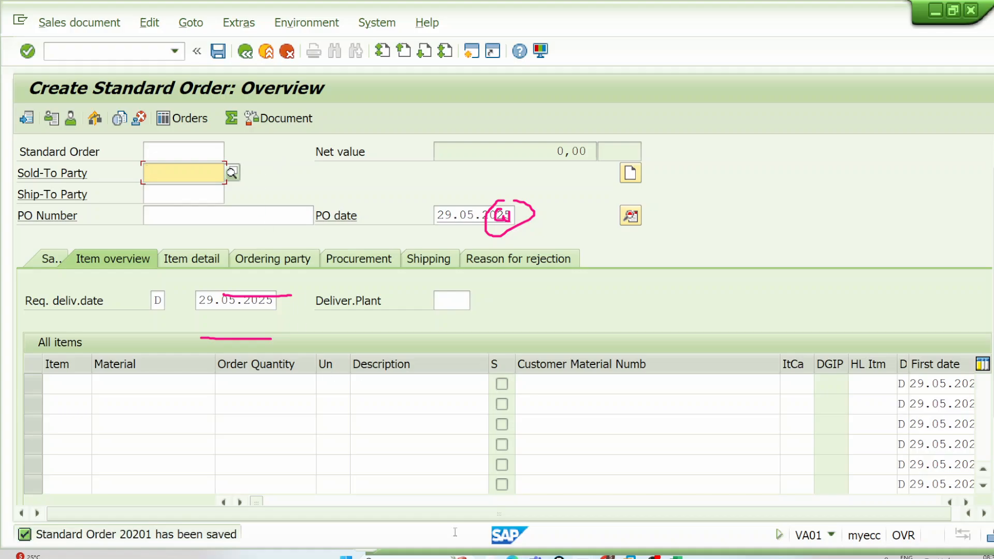
# Step: Switch to the other SAP session and open item category WKN's Value Contract section in transaction VOV7
pyautogui.moveTo(583, 557)
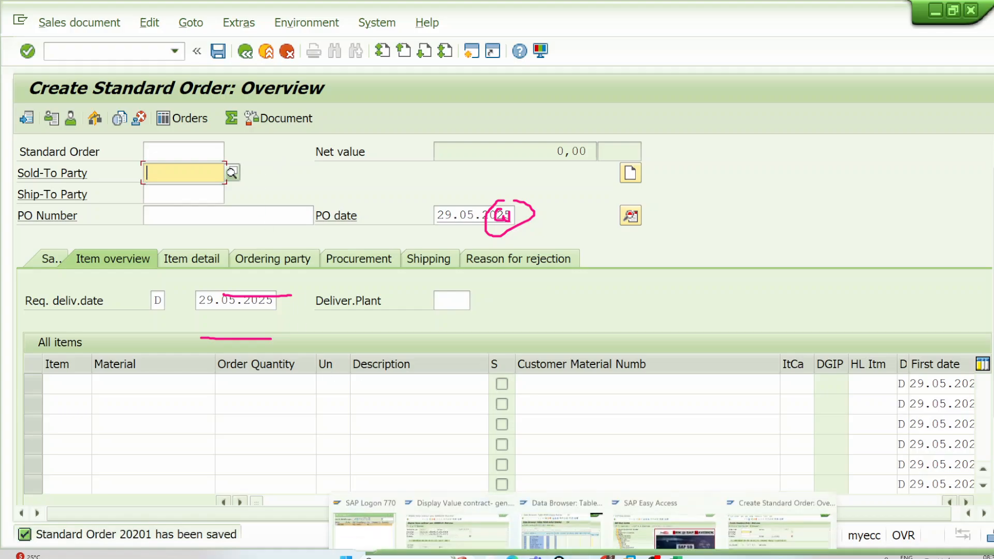
pyautogui.click(681, 499)
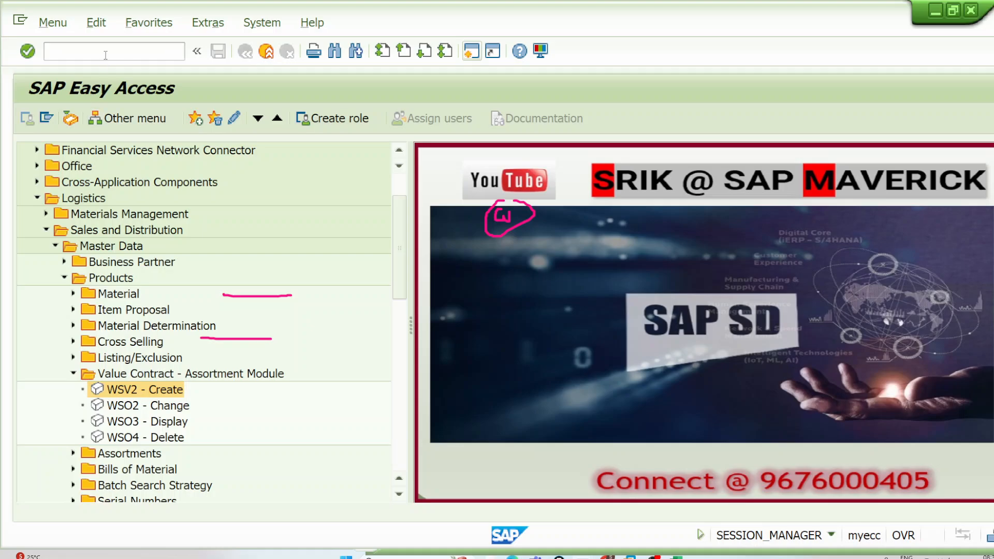
pyautogui.write('VOV7')
pyautogui.press('Return')
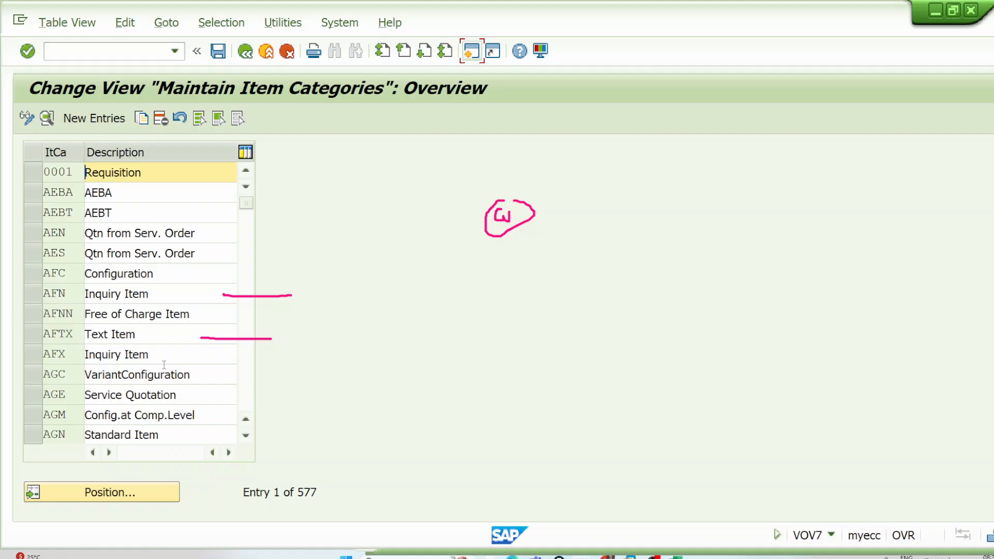
pyautogui.click(144, 496)
pyautogui.write('WKN')
pyautogui.press('Return')
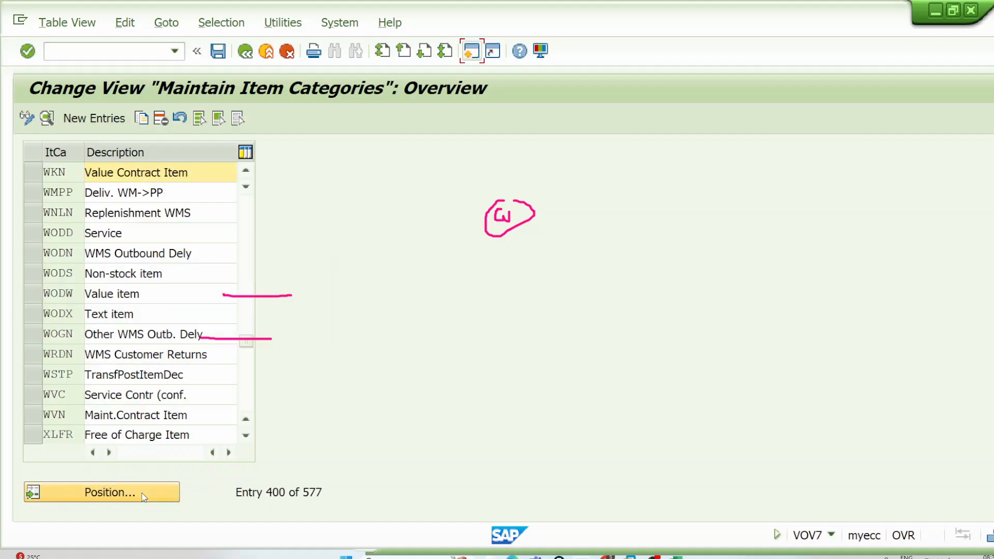
pyautogui.doubleClick(177, 173)
pyautogui.scroll(-5, 284, 316)
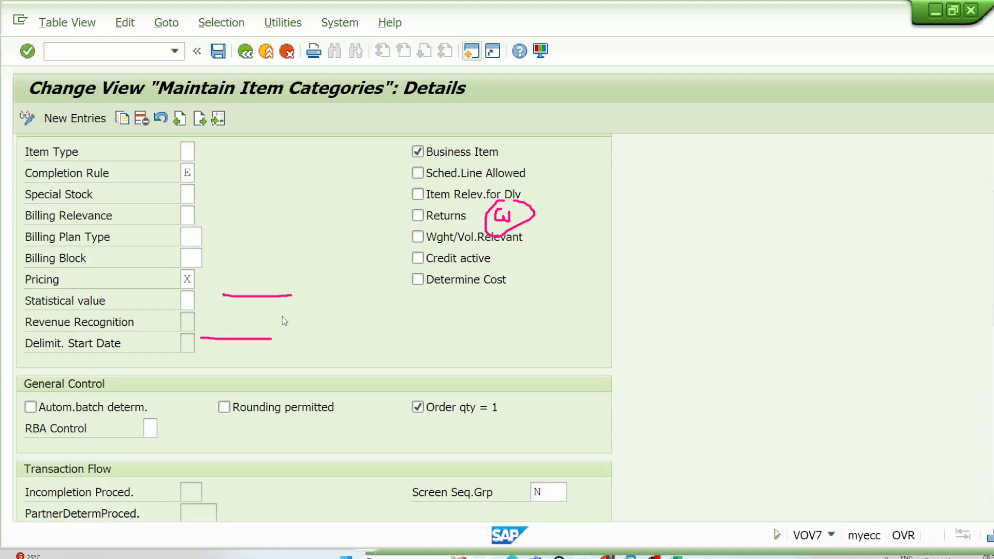
pyautogui.scroll(-2, 287, 364)
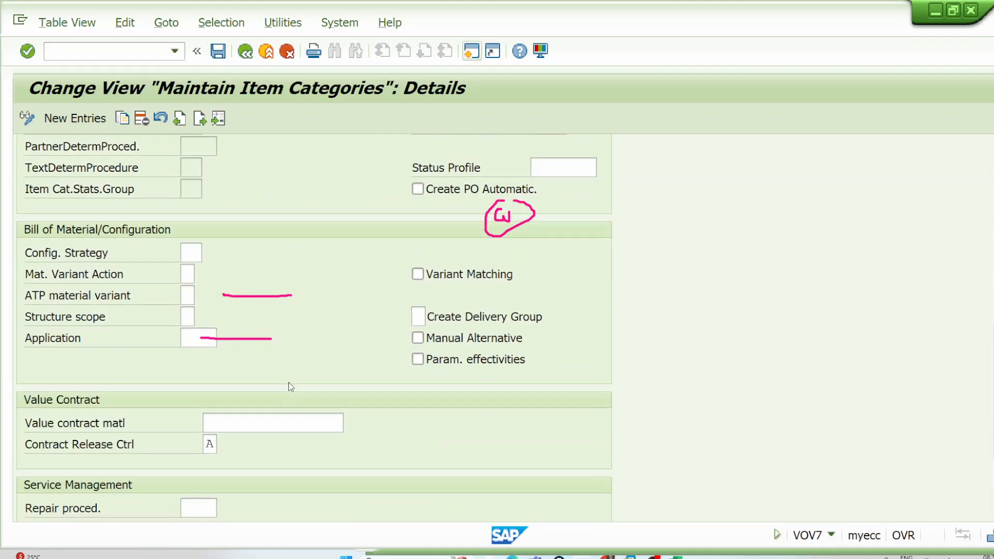
# Step: Examine the possible entries for WKN's Contract Release Ctrl, comparing options A to D, then close the list unchanged and save the item category
pyautogui.moveTo(24, 444); pyautogui.dragTo(144, 446)
pyautogui.doubleClick(148, 445)
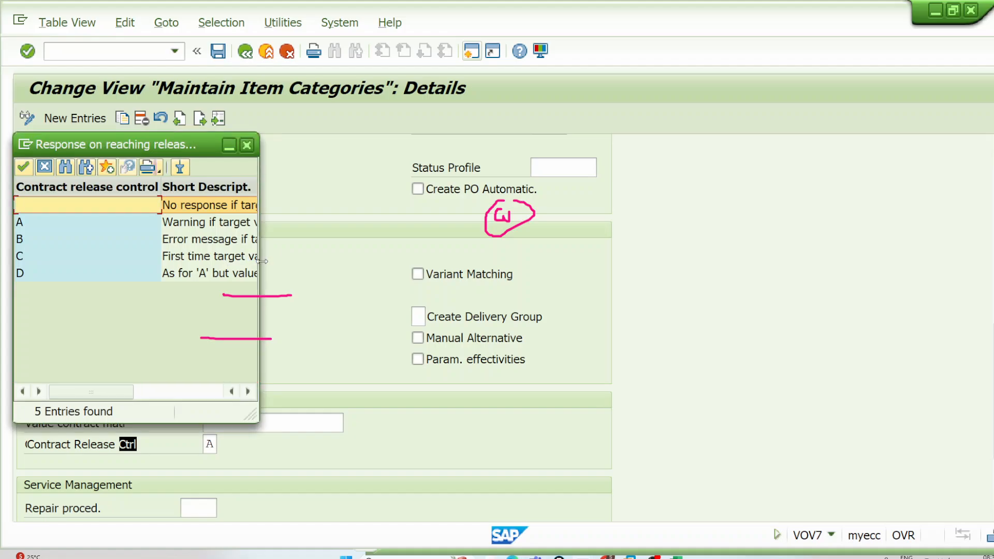
pyautogui.moveTo(259, 235); pyautogui.dragTo(460, 228)
pyautogui.click(298, 225)
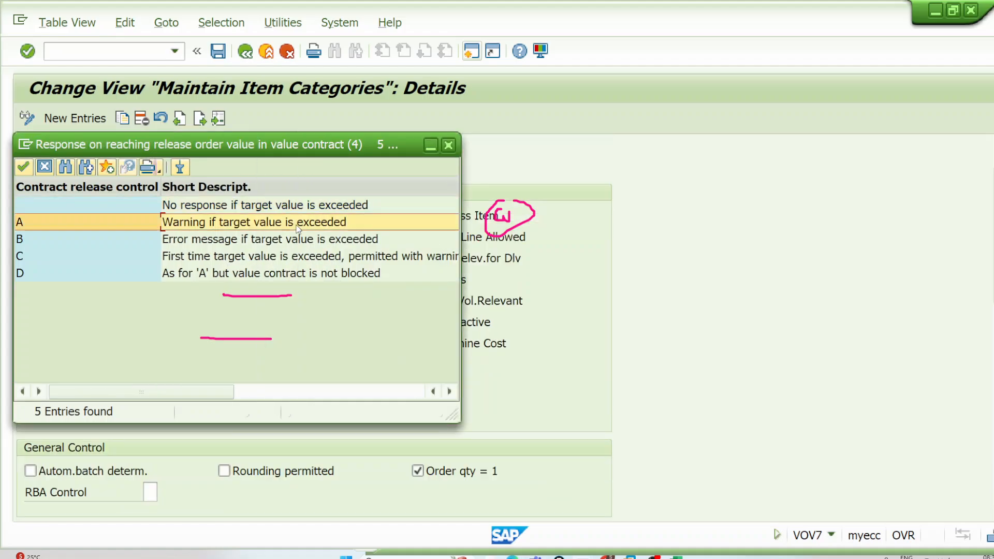
pyautogui.click(247, 244)
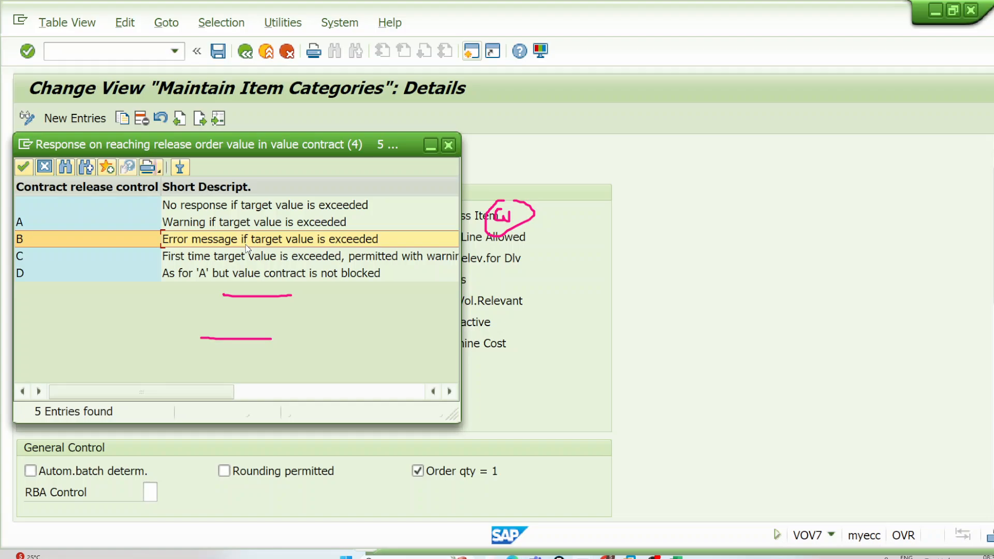
pyautogui.moveTo(462, 266); pyautogui.dragTo(649, 266)
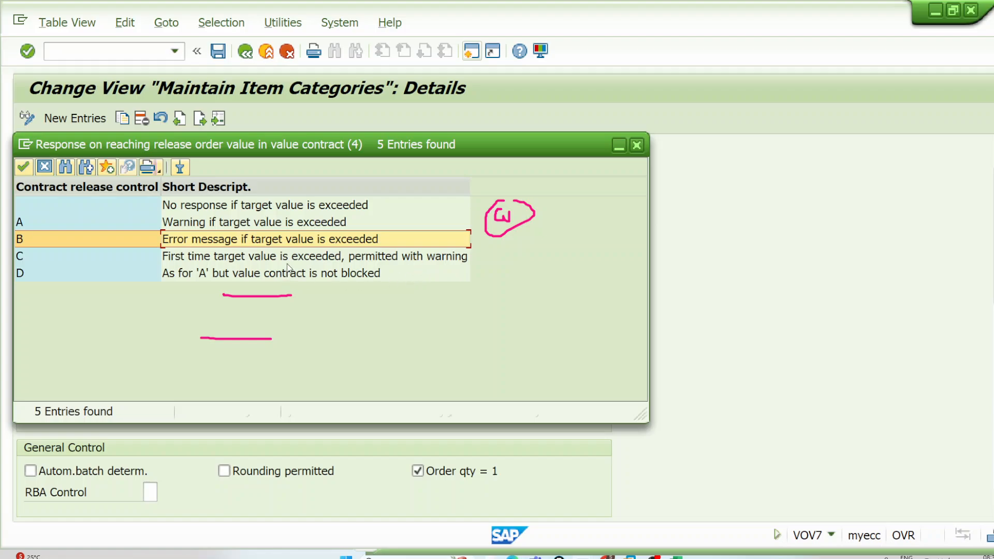
pyautogui.click(271, 228)
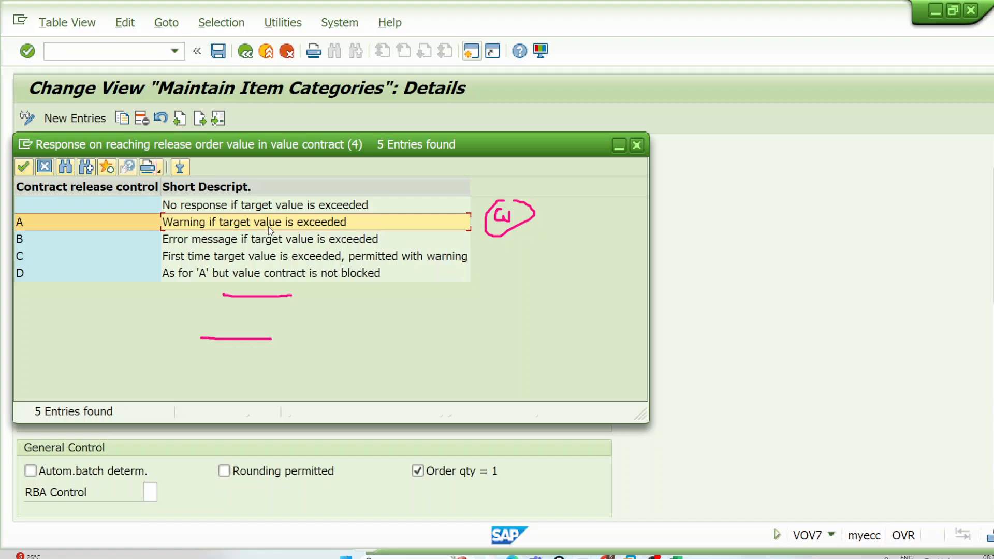
pyautogui.click(270, 243)
pyautogui.click(637, 145)
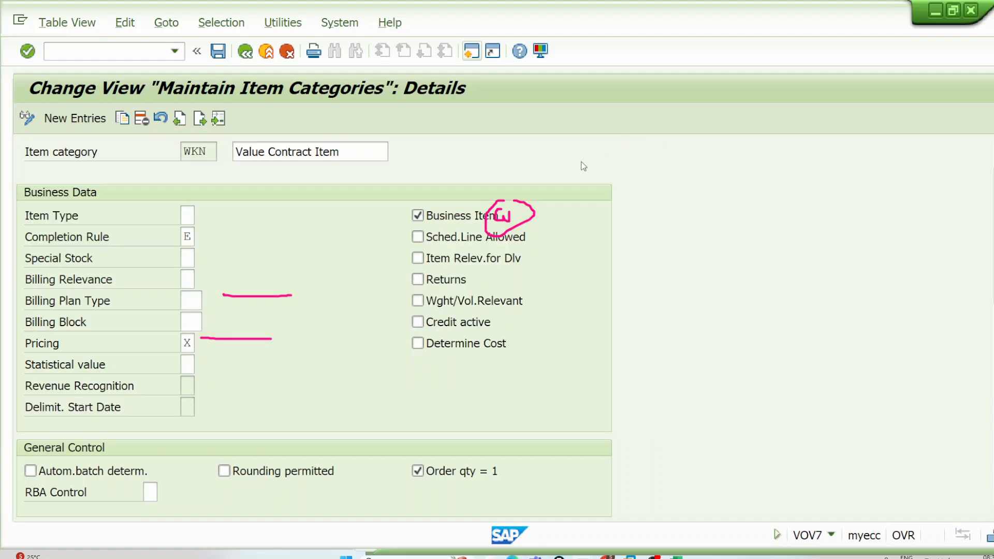
pyautogui.click(218, 52)
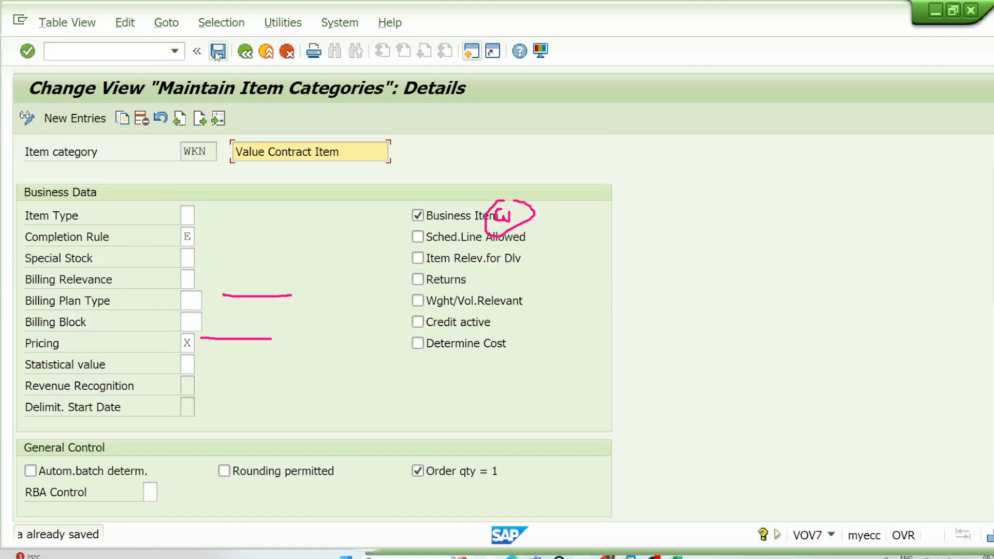
# Step: Switch to the contract display session, restart transaction VA43, open the most recent value contract and check item 10's released value
pyautogui.moveTo(582, 557)
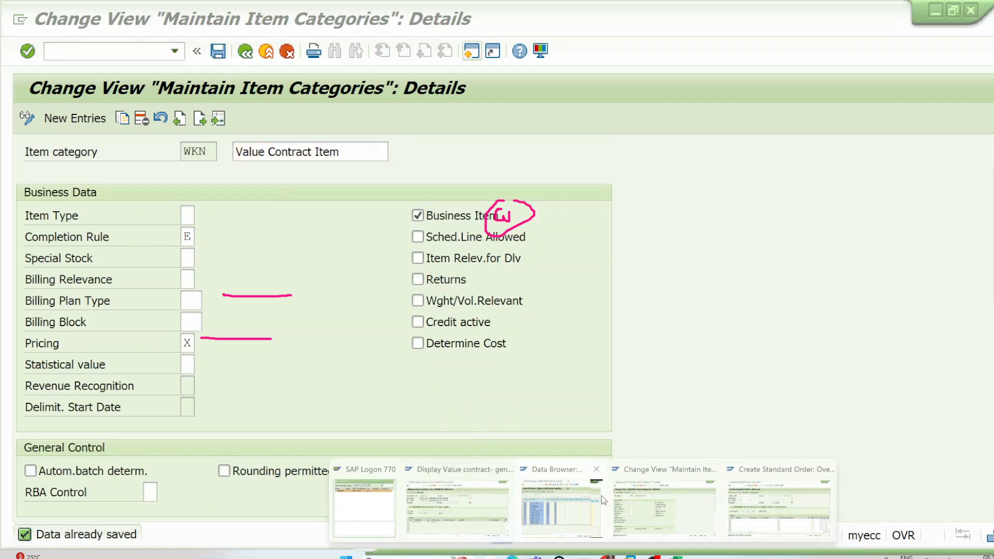
pyautogui.click(496, 495)
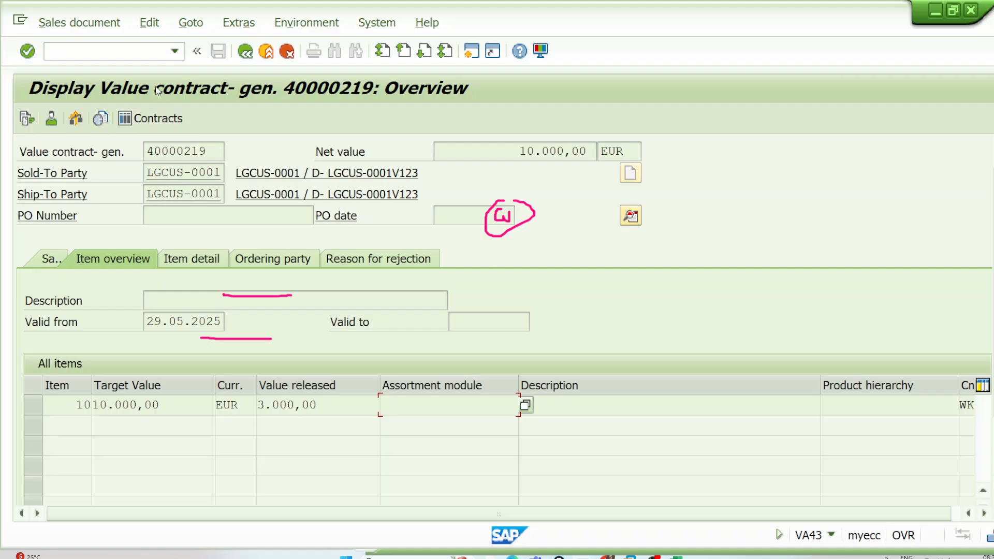
pyautogui.click(149, 54)
pyautogui.write('/NV')
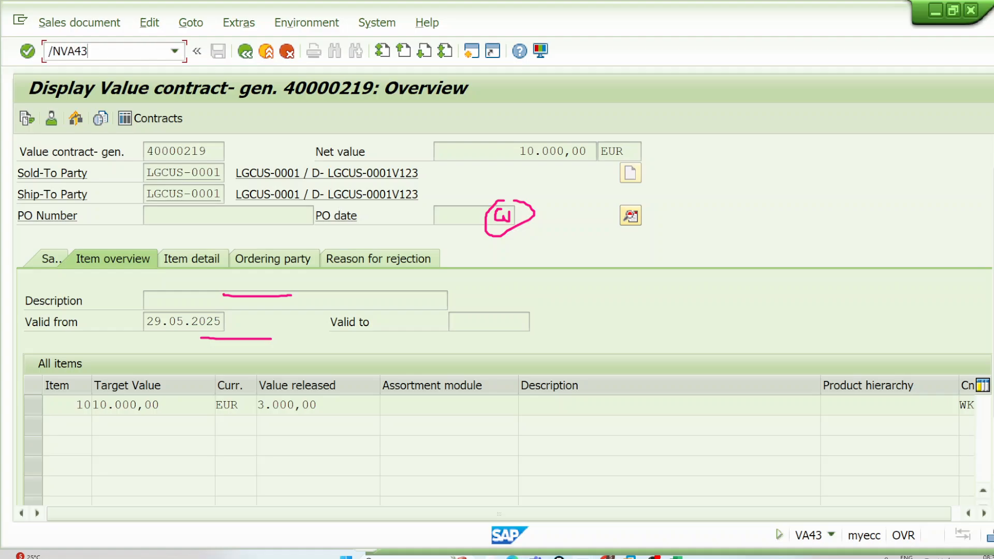
pyautogui.write('A43')
pyautogui.press('Return')
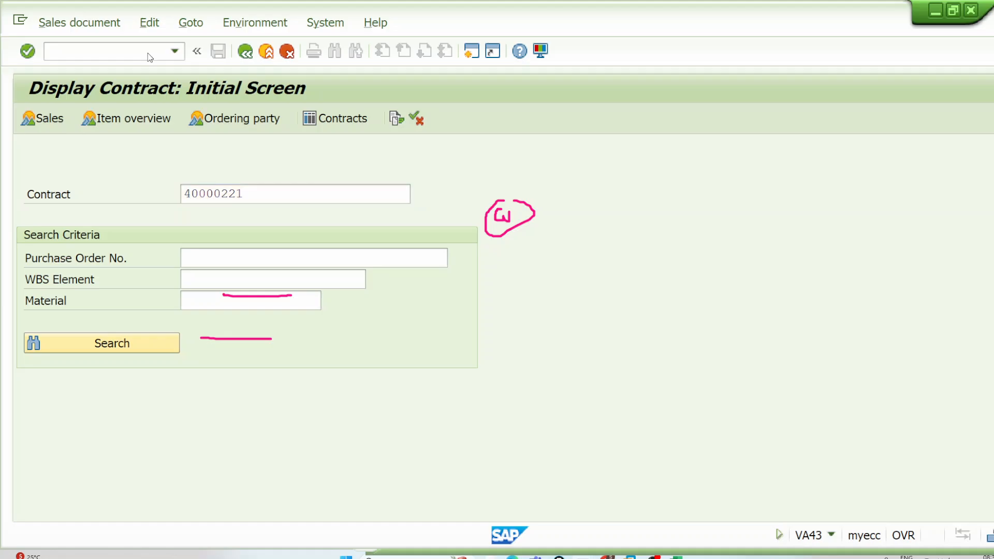
pyautogui.press('Return')
pyautogui.moveTo(360, 405); pyautogui.dragTo(260, 405)
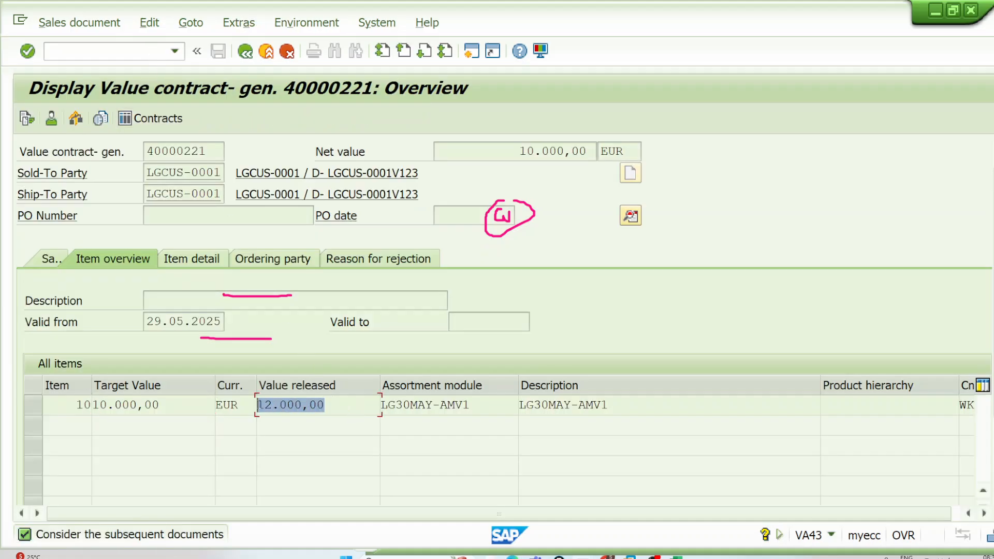
pyautogui.click(255, 405)
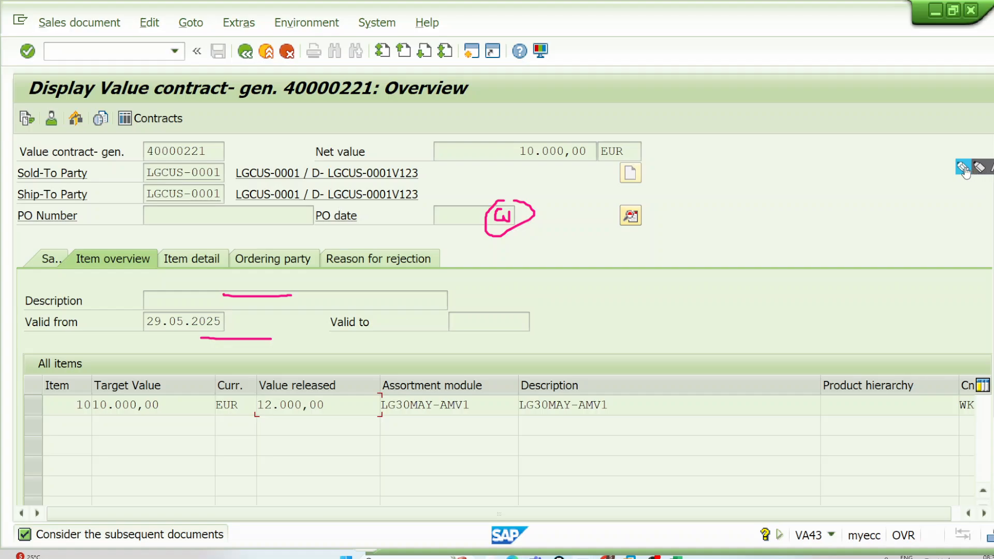
# Step: Annotate the contract overview with a line branching to the release amounts 3000 and 9000, joined by a bracket
pyautogui.click(967, 169)
pyautogui.moveTo(535, 96); pyautogui.dragTo(733, 87)
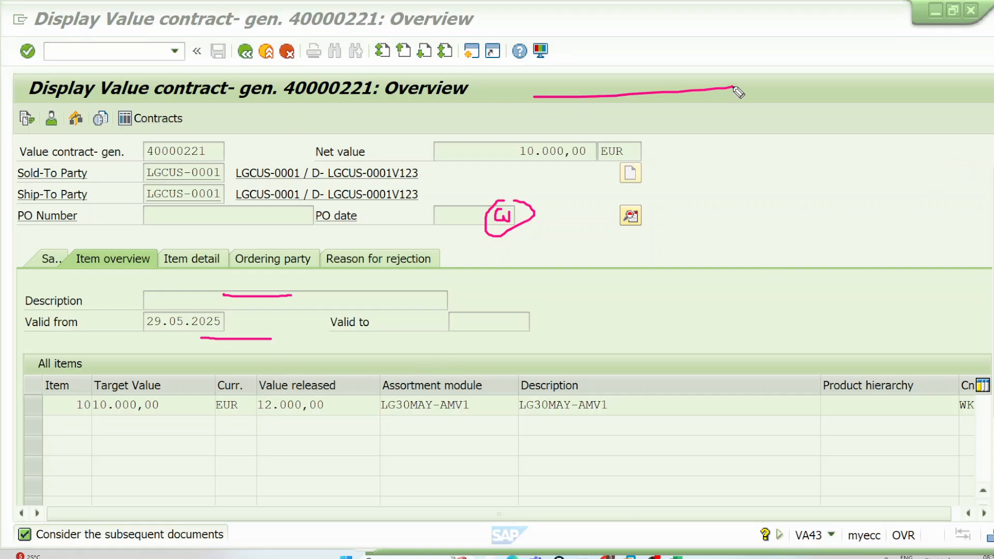
pyautogui.moveTo(762, 56)
pyautogui.mouseDown()
pyautogui.moveTo(770, 66)
pyautogui.moveTo(758, 76)
pyautogui.moveTo(783, 55)
pyautogui.moveTo(853, 46)
pyautogui.mouseUp()
pyautogui.moveTo(742, 92)
pyautogui.mouseDown()
pyautogui.moveTo(770, 137)
pyautogui.moveTo(809, 145)
pyautogui.moveTo(817, 179)
pyautogui.mouseUp()
pyautogui.moveTo(832, 133); pyautogui.dragTo(834, 130)
pyautogui.moveTo(860, 134)
pyautogui.mouseDown()
pyautogui.moveTo(872, 146)
pyautogui.moveTo(919, 140)
pyautogui.mouseUp()
pyautogui.moveTo(903, 37)
pyautogui.mouseDown()
pyautogui.moveTo(927, 108)
pyautogui.moveTo(922, 137)
pyautogui.mouseUp()
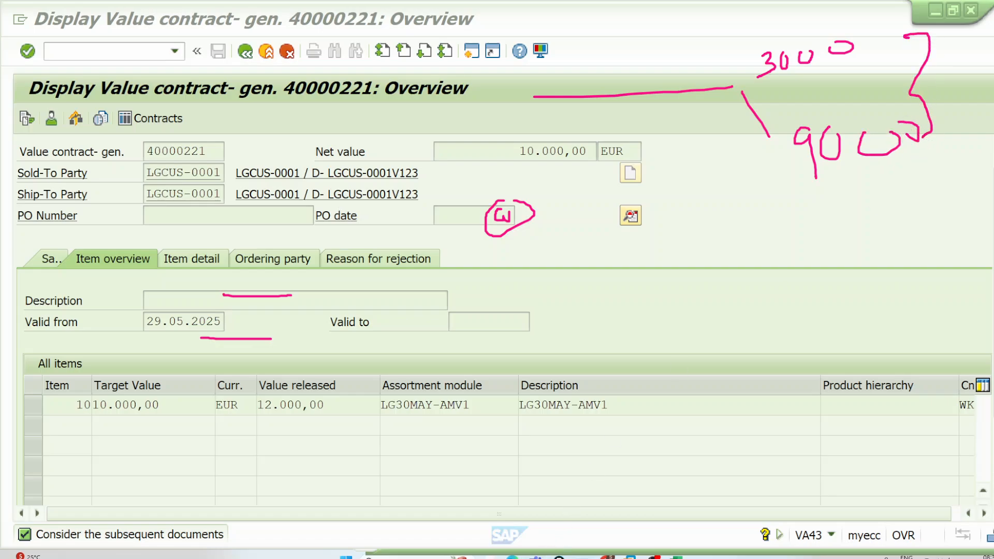
# Step: Switch back to the VOV7 session and select item category WKN's Contract Release Ctrl value in the Value Contract section
pyautogui.moveTo(582, 557)
pyautogui.click(685, 506)
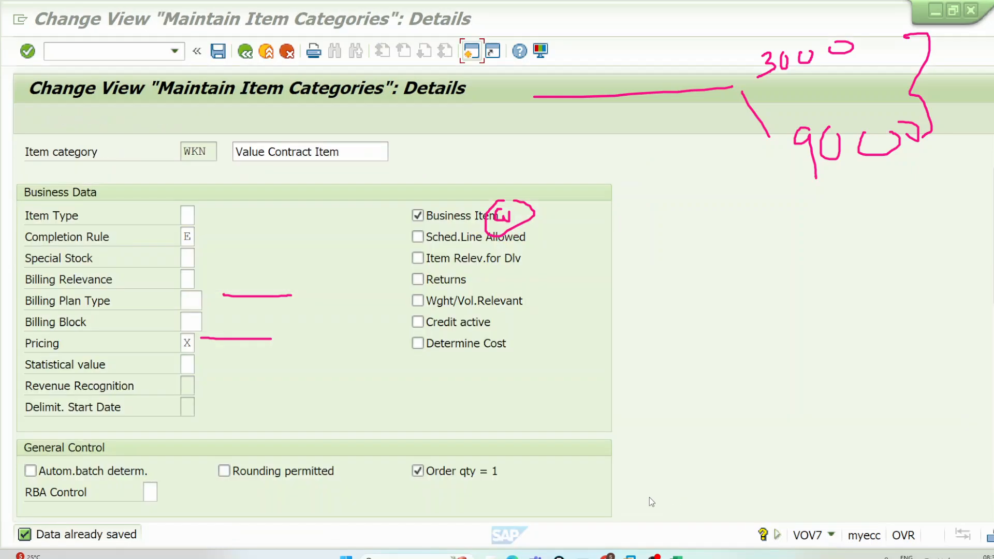
pyautogui.scroll(-5, 221, 493)
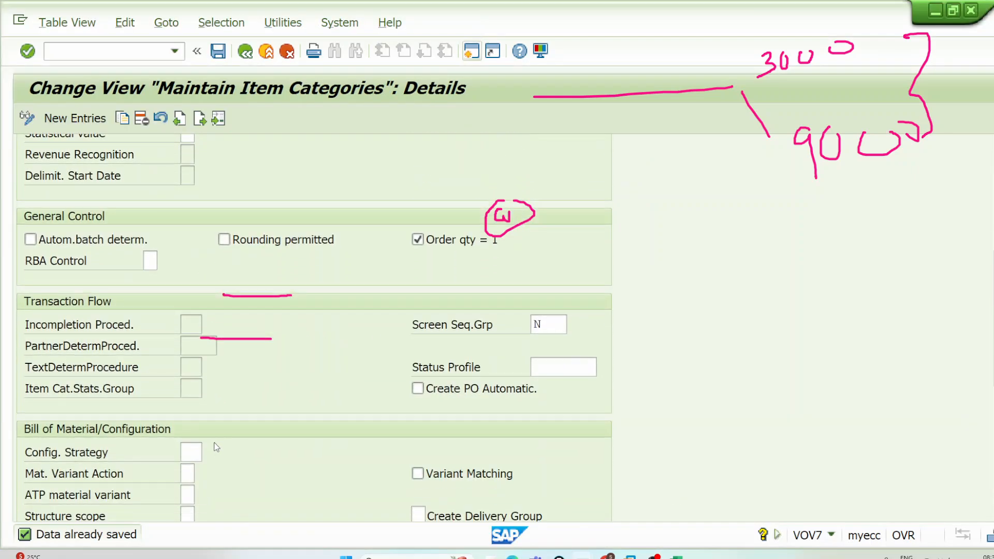
pyautogui.scroll(-2, 210, 461)
pyautogui.click(210, 436)
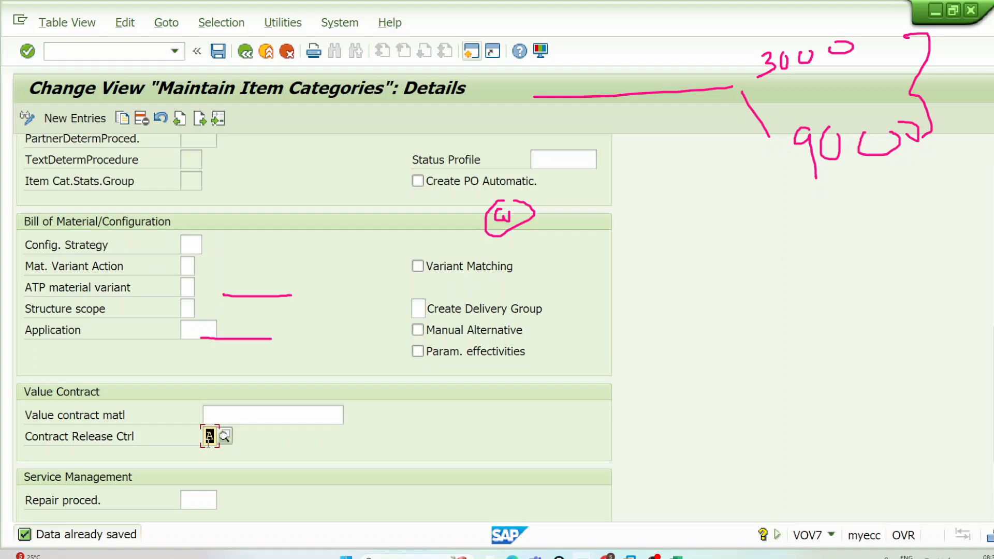
# Step: Switch to the contract display session and bring up item 10's Material column in the contract's sales view
pyautogui.click(255, 412)
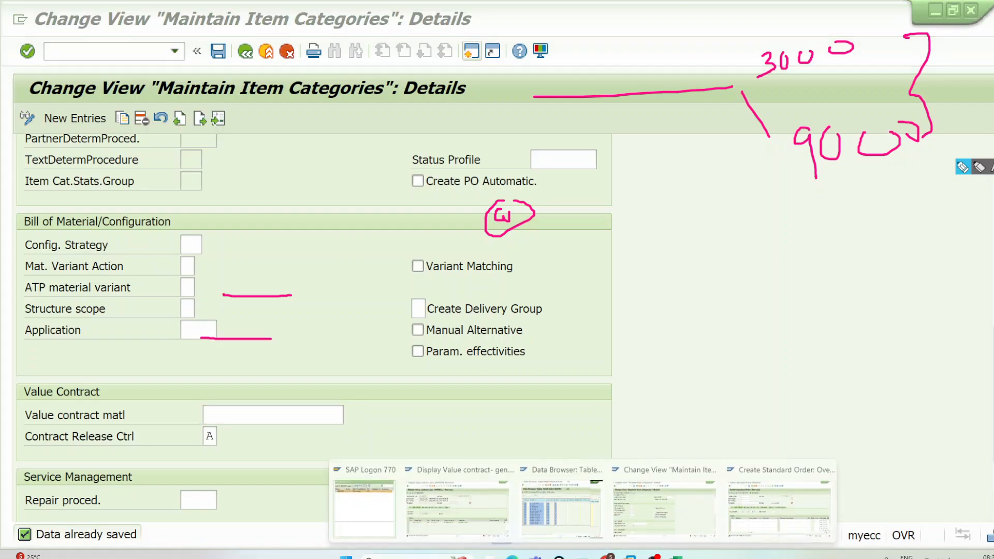
pyautogui.click(582, 557)
pyautogui.click(492, 500)
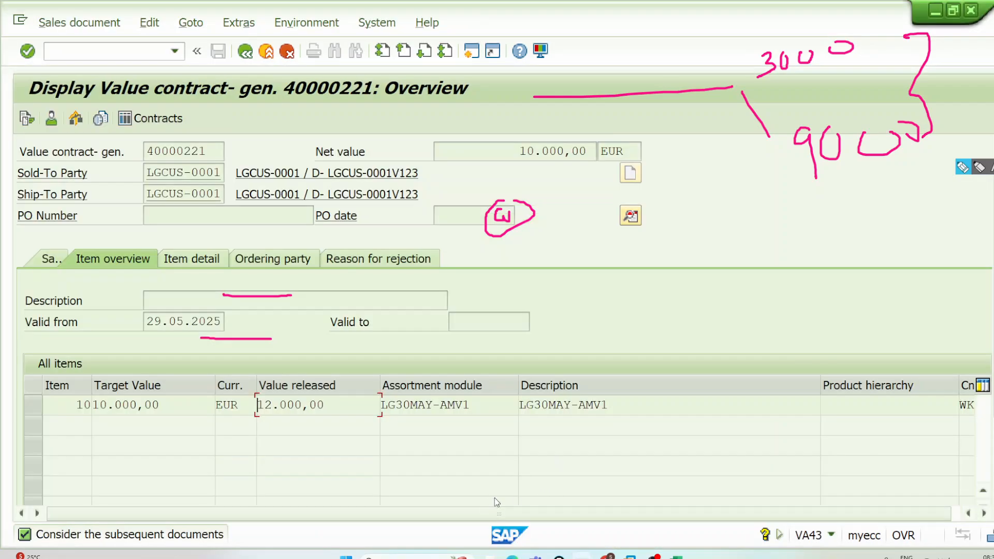
pyautogui.moveTo(359, 515); pyautogui.dragTo(557, 513)
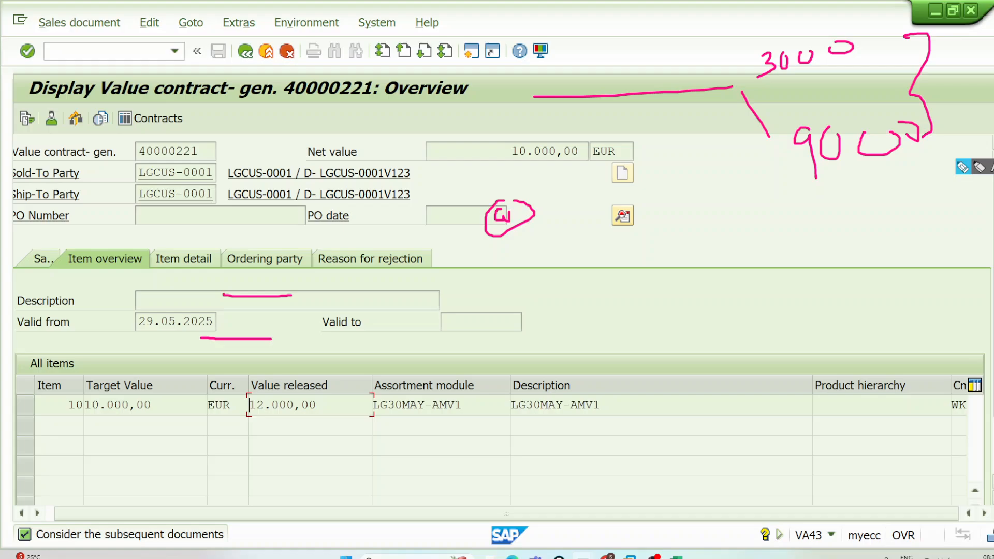
pyautogui.scroll(-2, 254, 405)
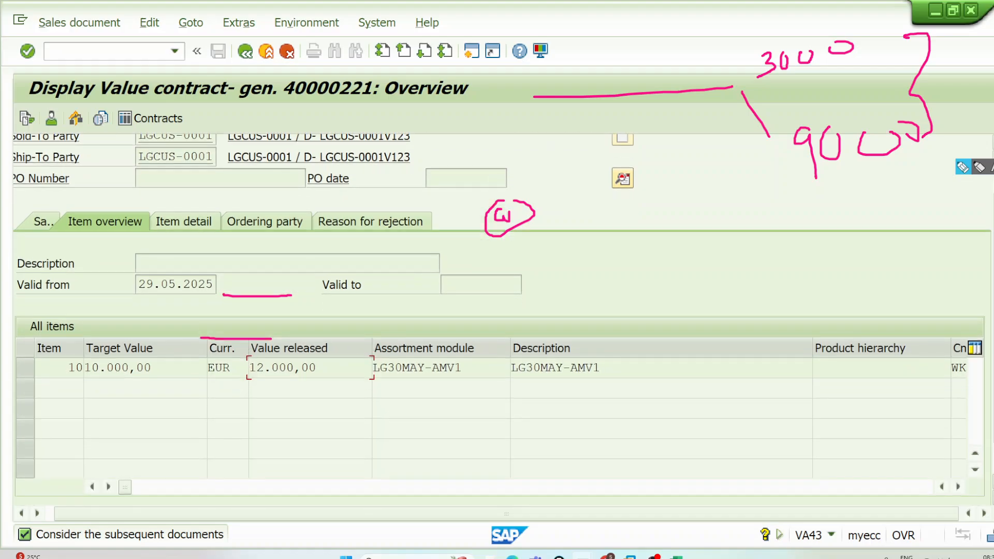
pyautogui.click(22, 229)
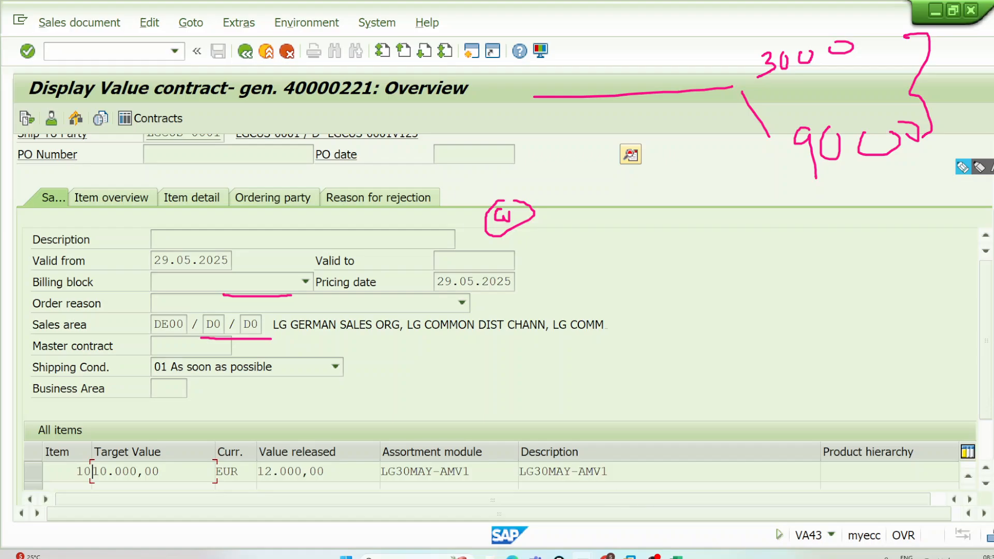
pyautogui.scroll(-3, 92, 471)
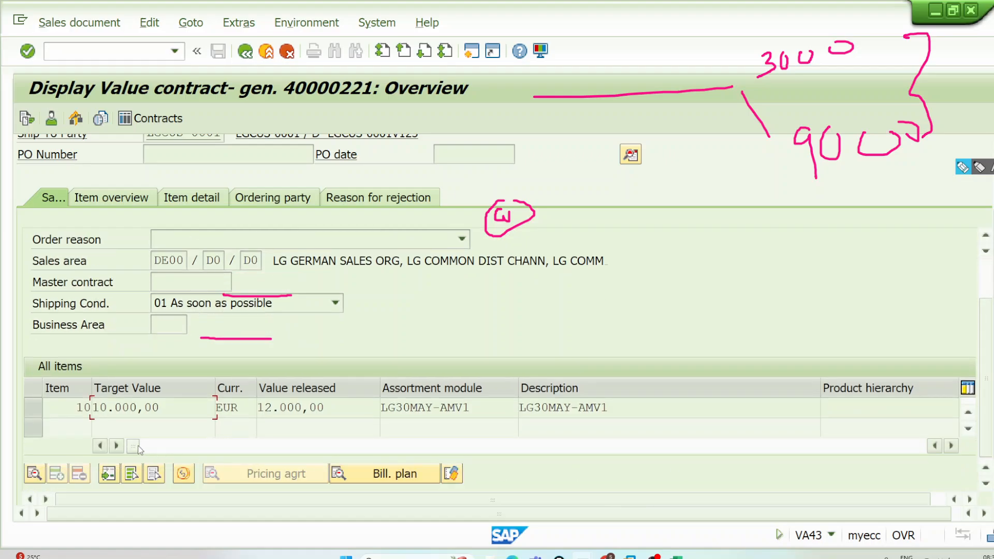
pyautogui.moveTo(139, 447); pyautogui.dragTo(157, 447)
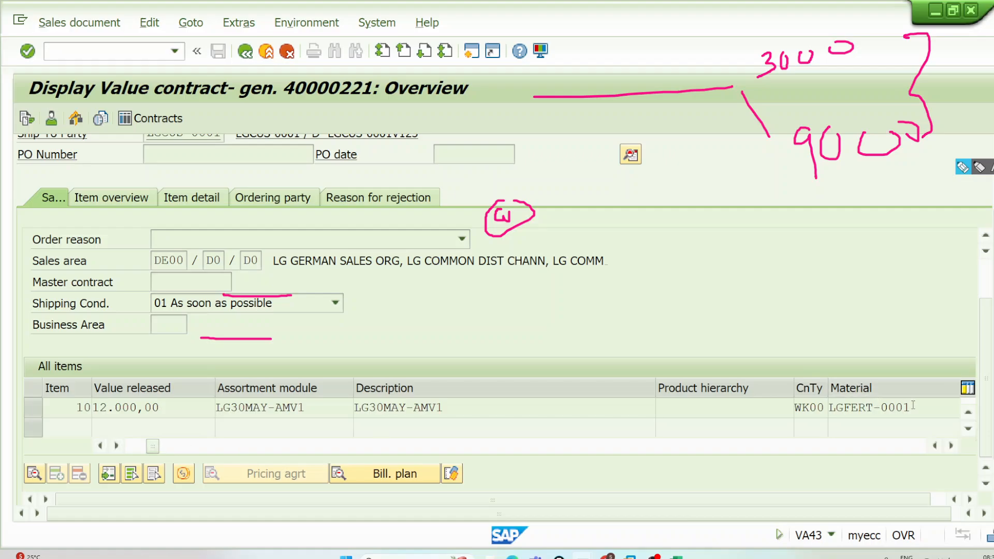
# Step: Copy item 10's material number LGFERT-0001 from the displayed value contract
pyautogui.moveTo(912, 407); pyautogui.dragTo(823, 406)
pyautogui.moveTo(929, 406); pyautogui.dragTo(821, 410)
pyautogui.moveTo(930, 408); pyautogui.dragTo(828, 407)
pyautogui.click(829, 408)
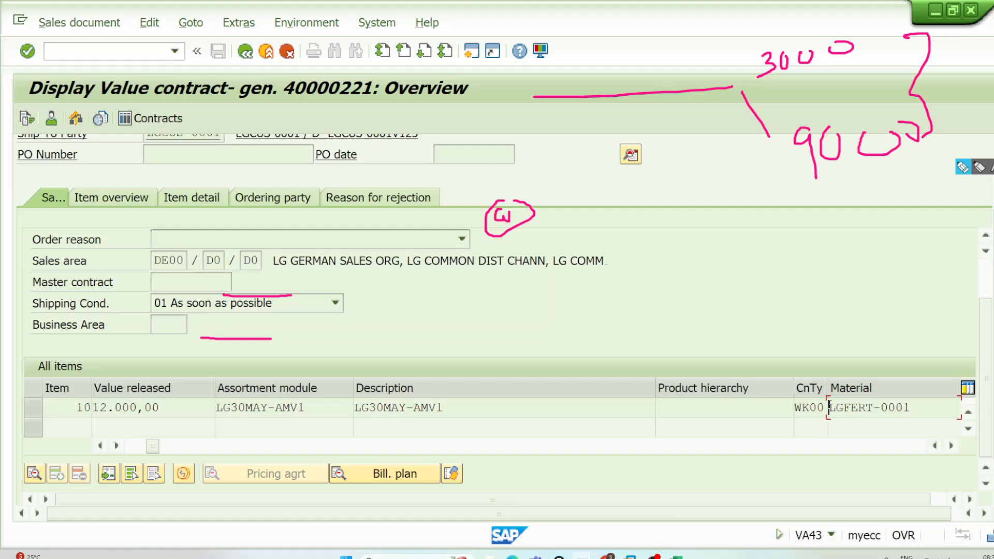
pyautogui.moveTo(914, 409); pyautogui.dragTo(827, 408)
pyautogui.hotkey('ctrl', 'c')
pyautogui.click(828, 407)
# Step: Back in VOV7, set item category WKN's value contract material to LGFERT-0001 and save it under customizing request Y01K900007
pyautogui.click(583, 556)
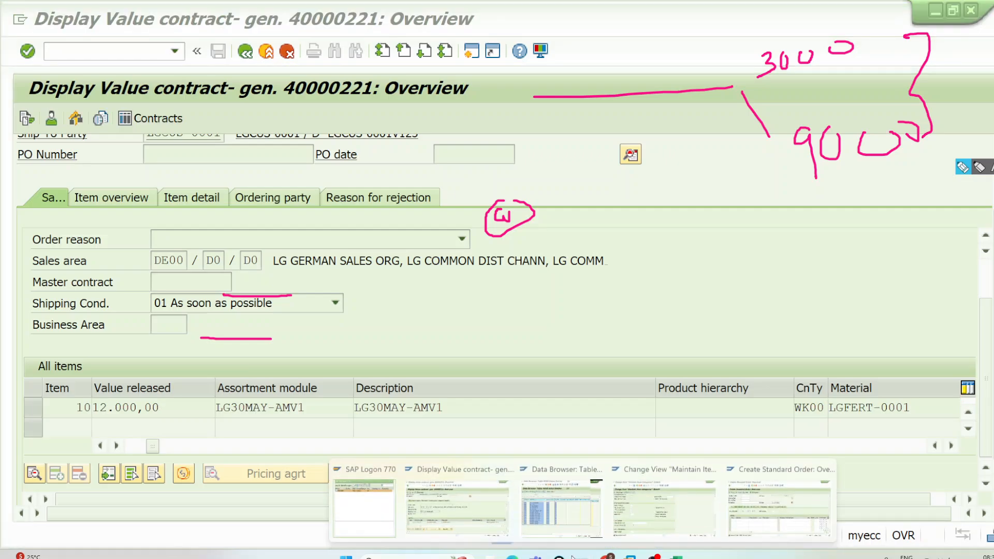
pyautogui.click(637, 510)
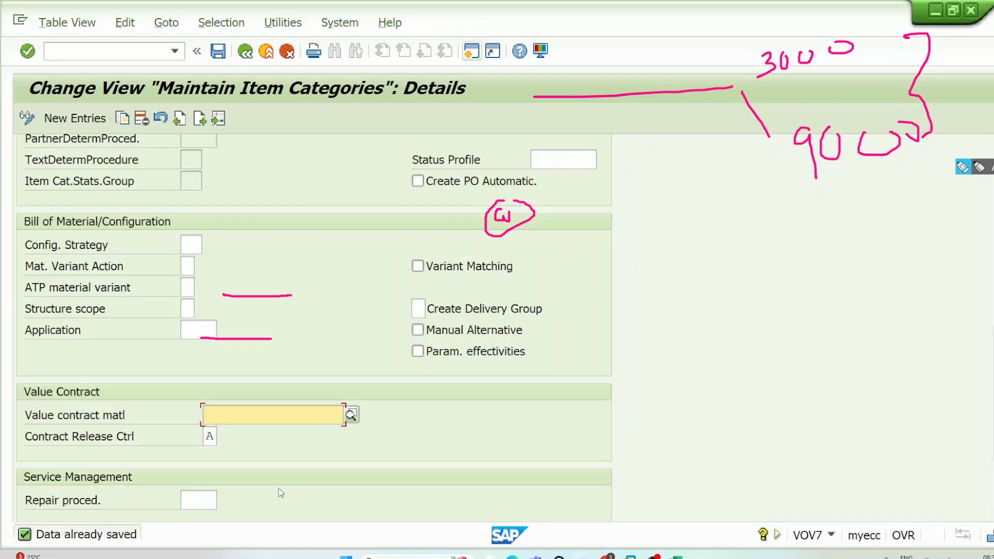
pyautogui.hotkey('ctrl', 'v')
pyautogui.moveTo(297, 414); pyautogui.dragTo(193, 416)
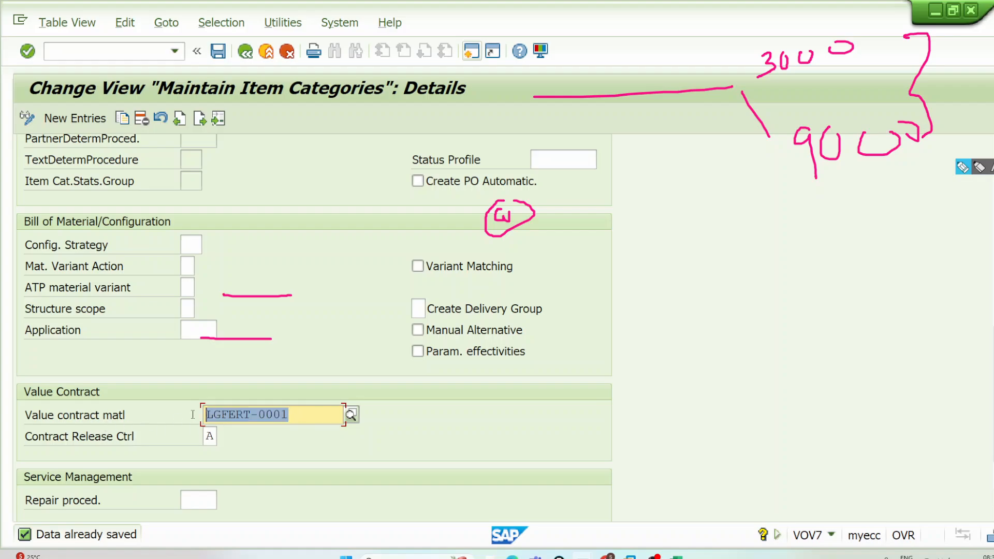
pyautogui.click(192, 417)
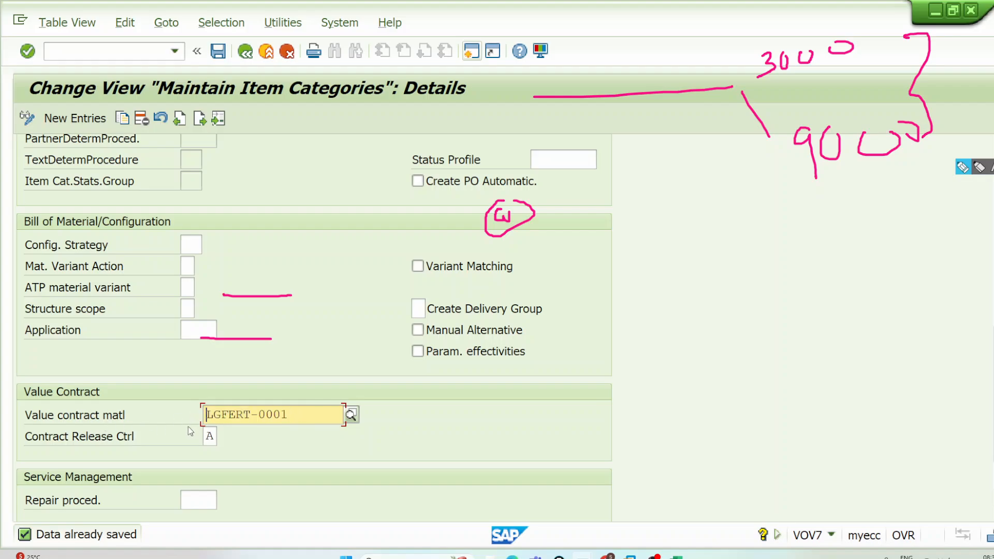
pyautogui.click(218, 52)
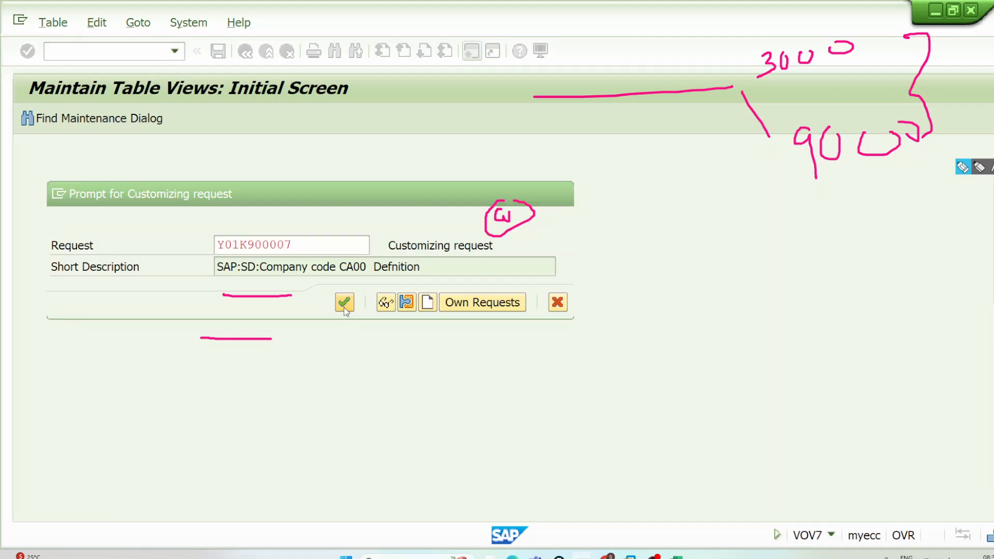
pyautogui.click(343, 303)
pyautogui.scroll(-3, 297, 487)
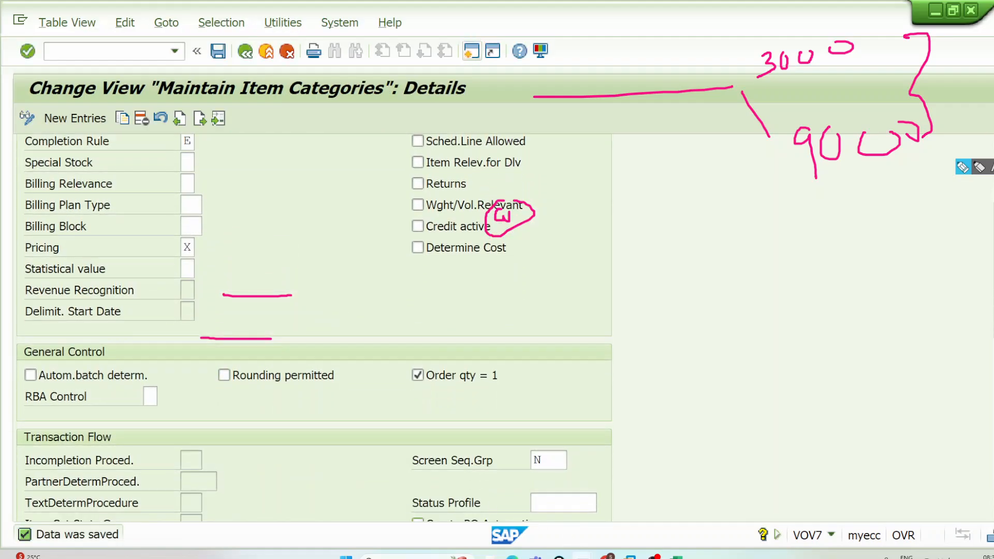
# Step: Leave the standard order creation session and use VA41 to start a WK1 value contract for sales area DE00/D0/D0
pyautogui.moveTo(582, 555)
pyautogui.click(747, 499)
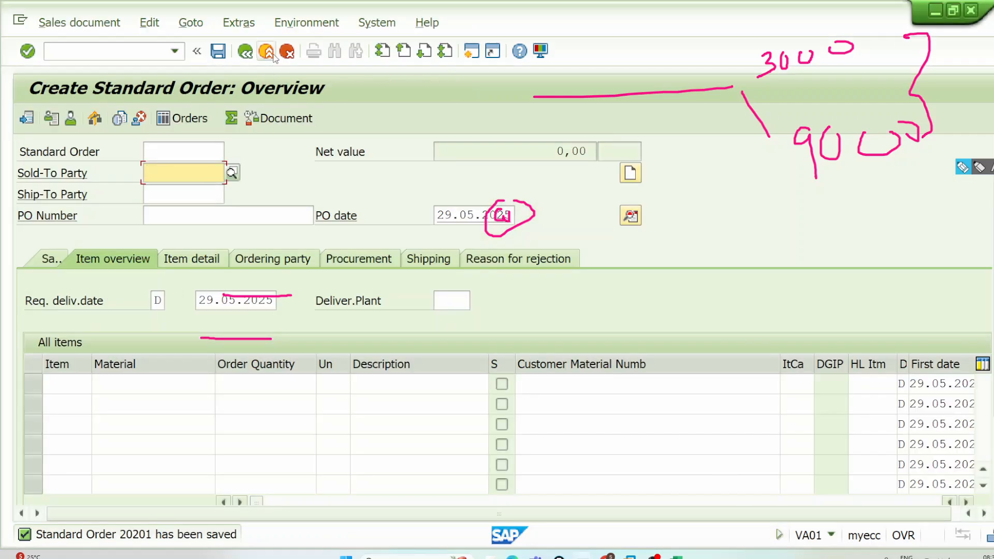
pyautogui.click(266, 51)
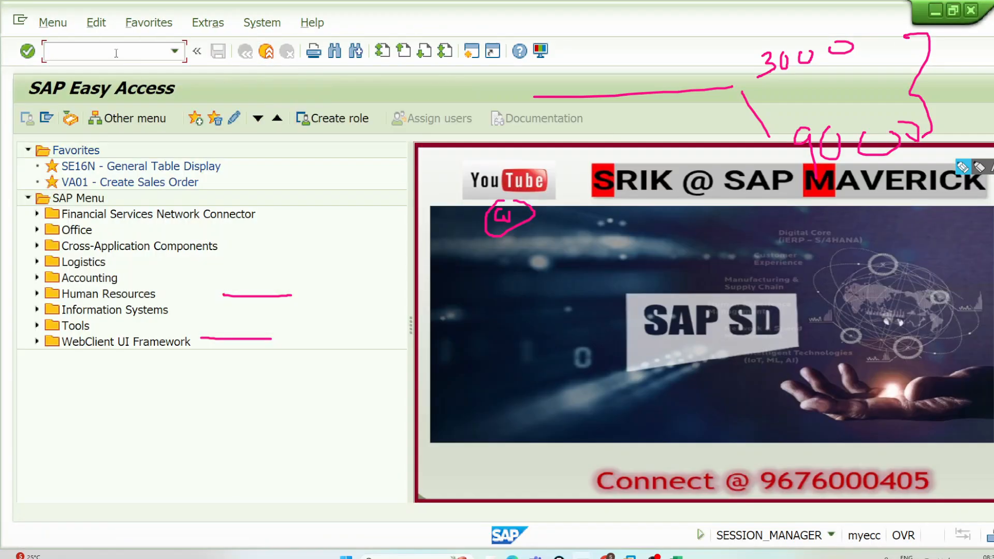
pyautogui.press('Return')
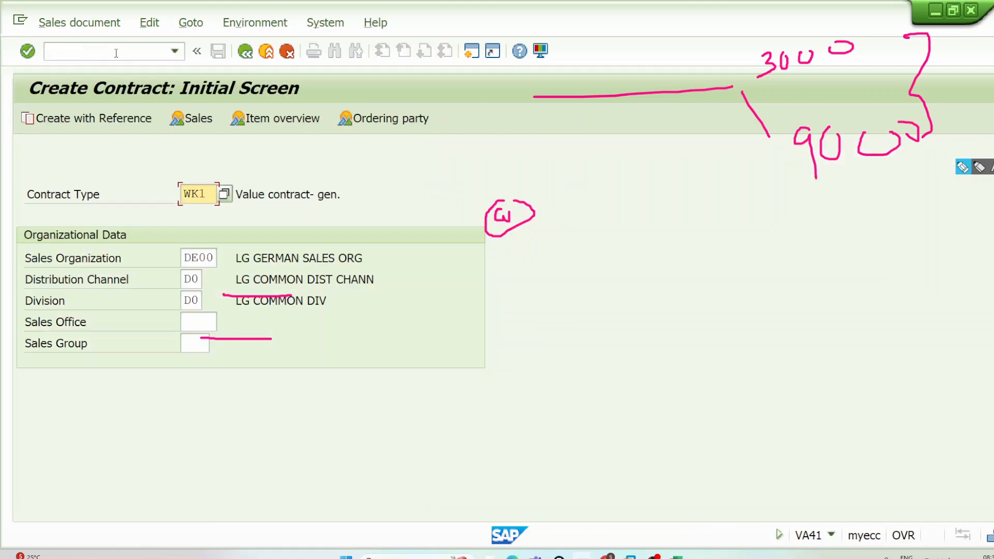
pyautogui.press('Return')
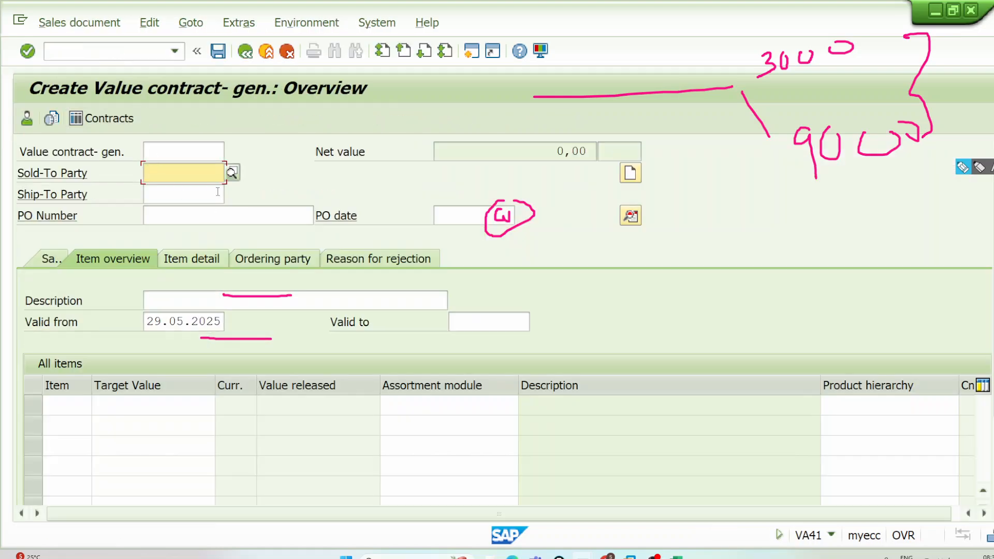
# Step: Enter the sold-to party and a target value of 10000 for the contract's first item
pyautogui.click(193, 192)
pyautogui.click(153, 407)
pyautogui.write('10000')
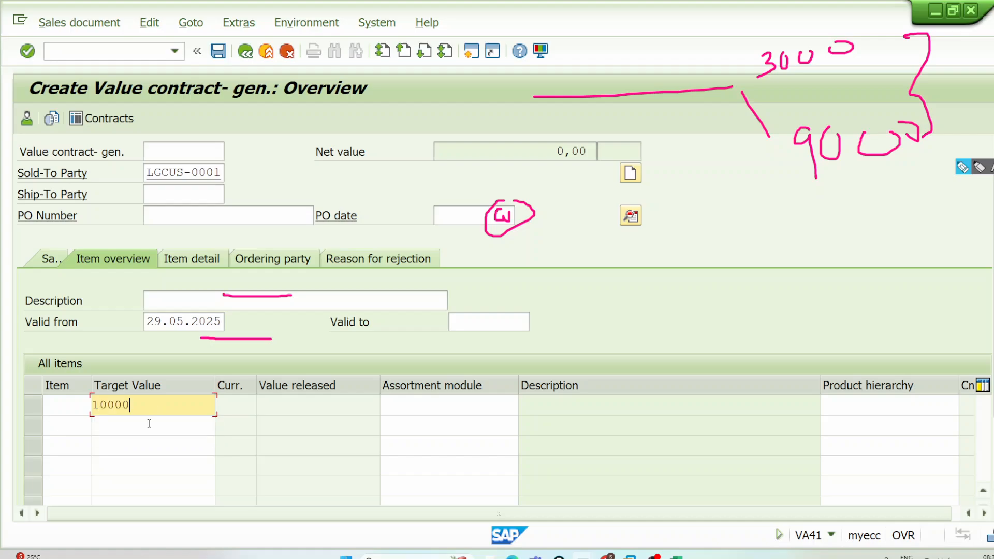
pyautogui.press('Return')
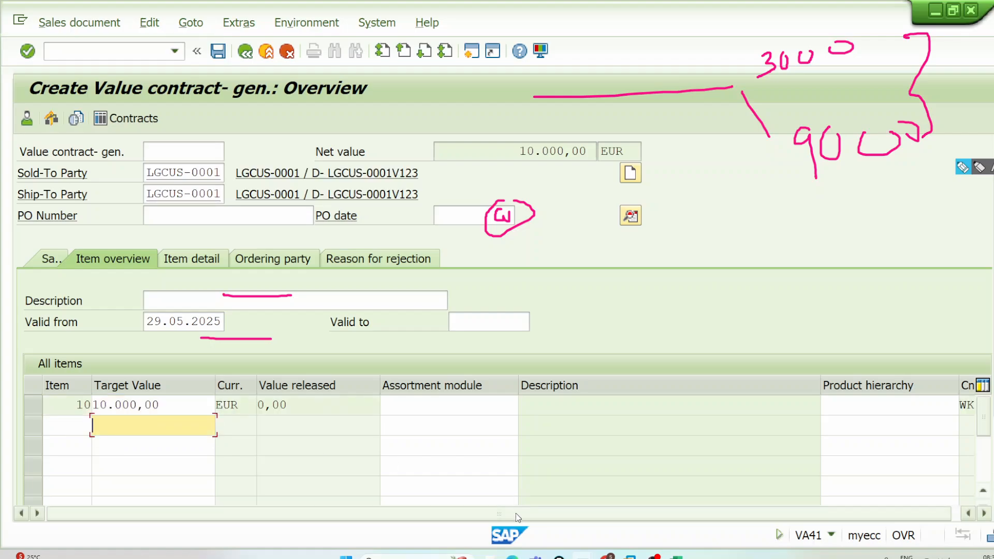
# Step: Check the material assigned to item 10 in the new contract's sales view, narrowing the Description column for easier reading
pyautogui.click(51, 258)
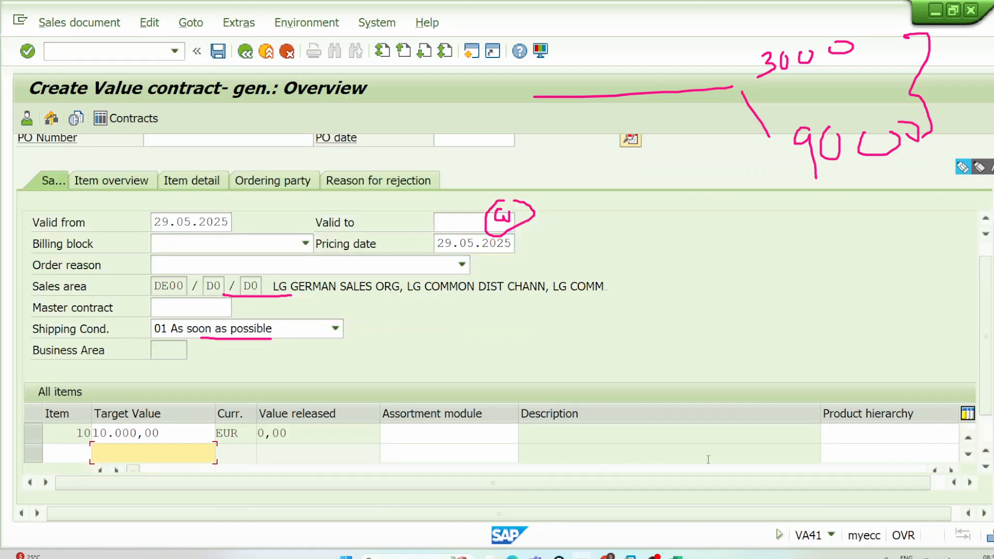
pyautogui.click(133, 469)
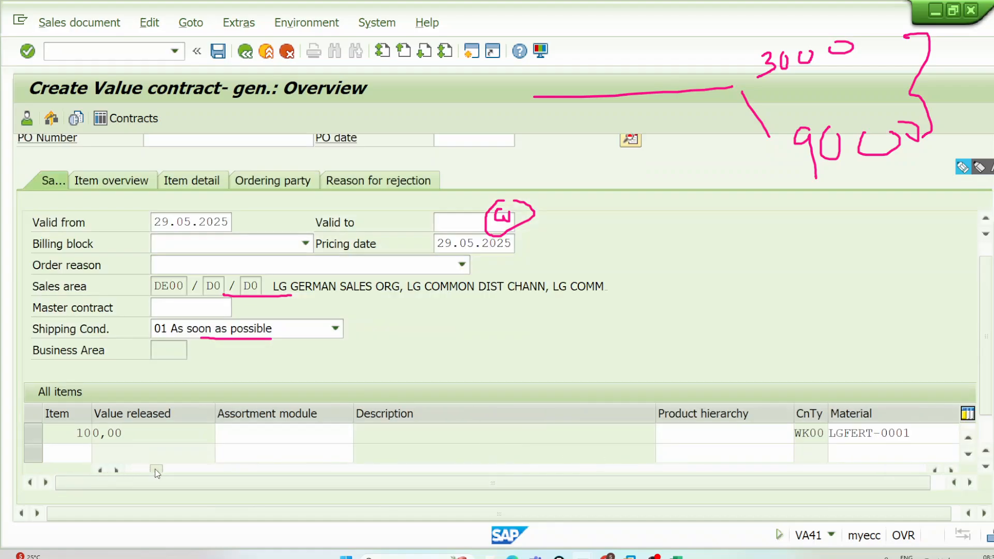
pyautogui.click(940, 432)
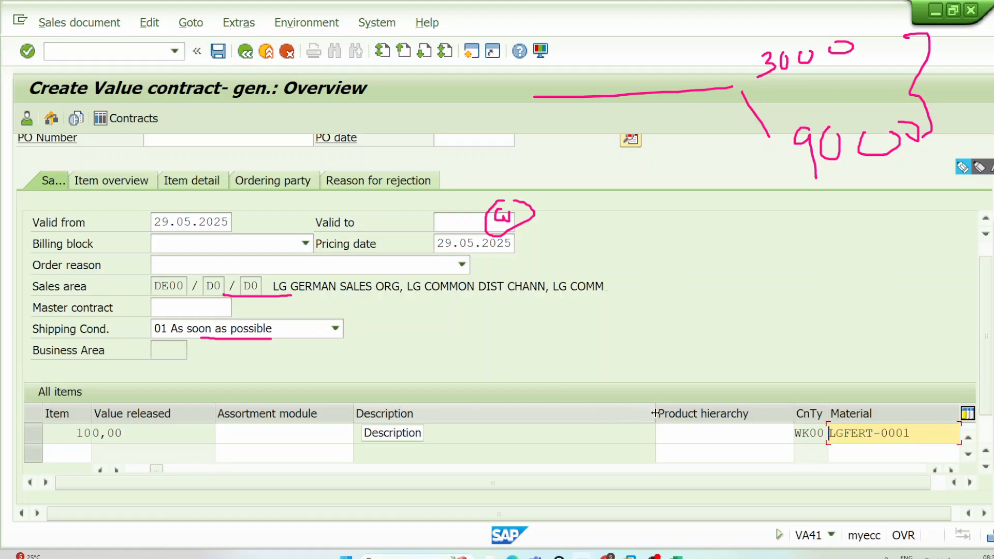
pyautogui.moveTo(655, 413); pyautogui.dragTo(425, 413)
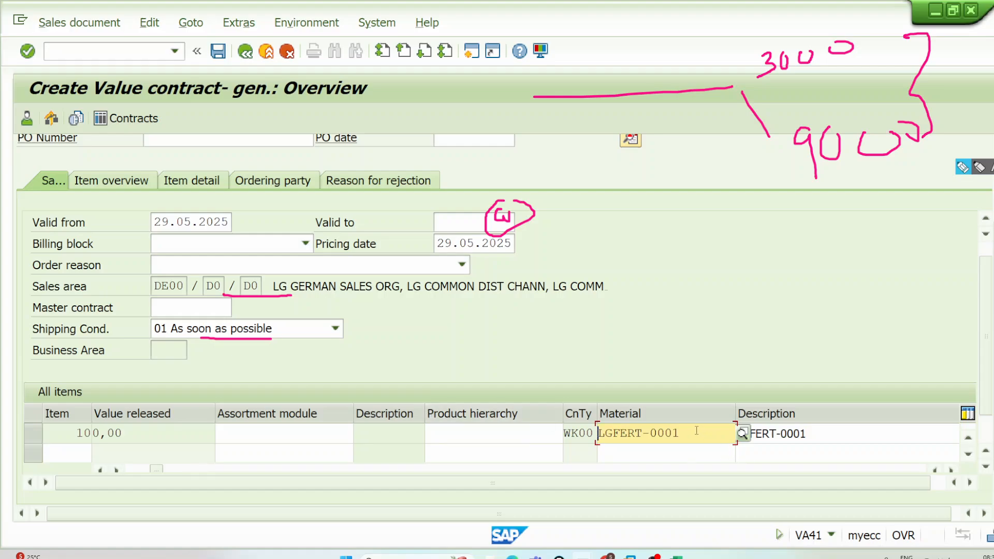
pyautogui.moveTo(696, 431); pyautogui.dragTo(531, 432)
pyautogui.click(311, 434)
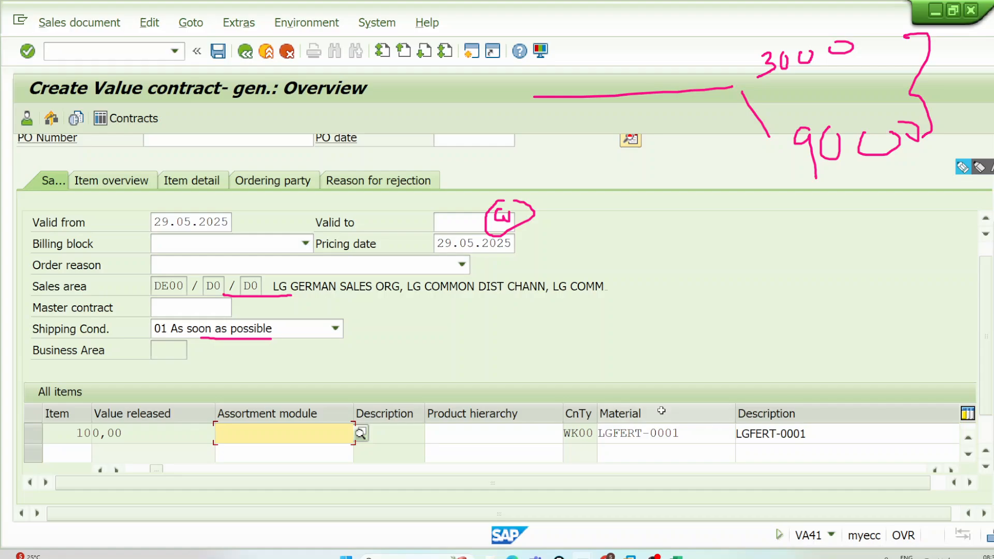
pyautogui.moveTo(687, 434); pyautogui.dragTo(579, 433)
pyautogui.hotkey('ctrl', 'c')
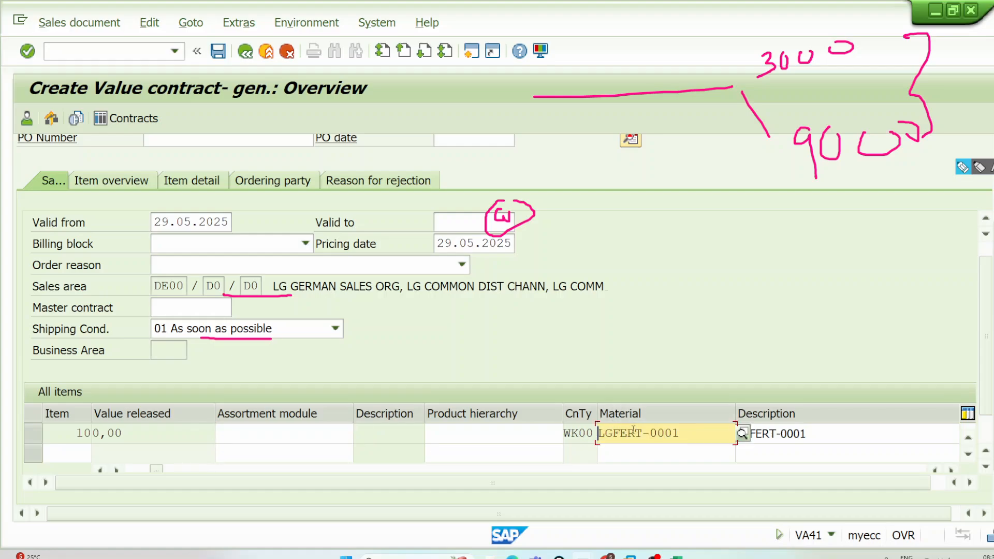
# Step: Open item 10's detail data and, with the old annotations cleared, underline the whole row of detail tabs
pyautogui.doubleClick(308, 438)
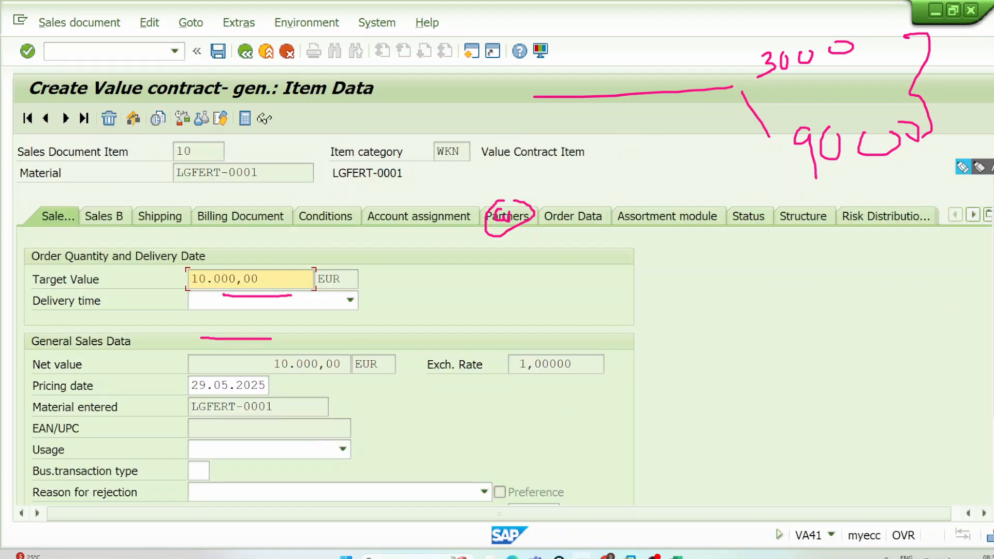
pyautogui.press('Escape')
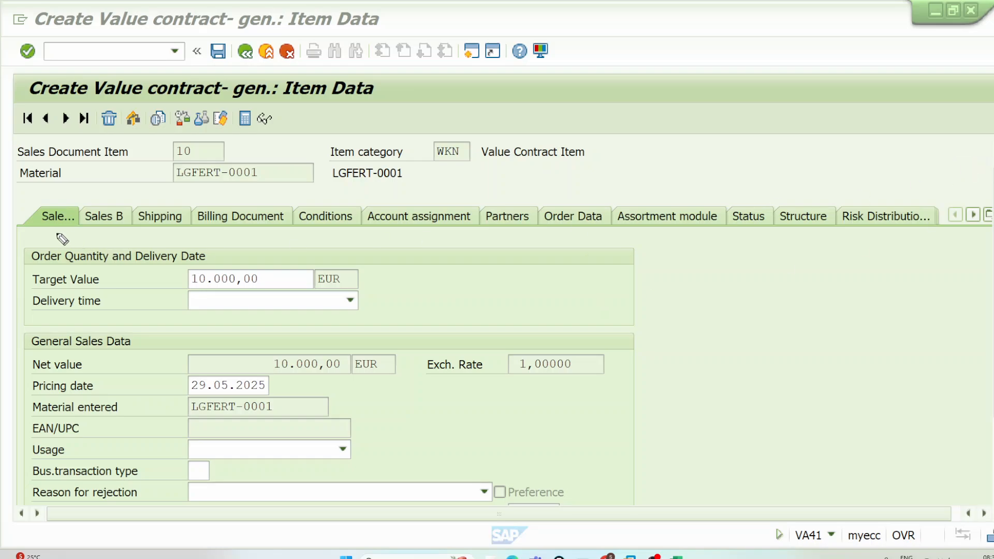
pyautogui.moveTo(57, 234); pyautogui.dragTo(989, 243)
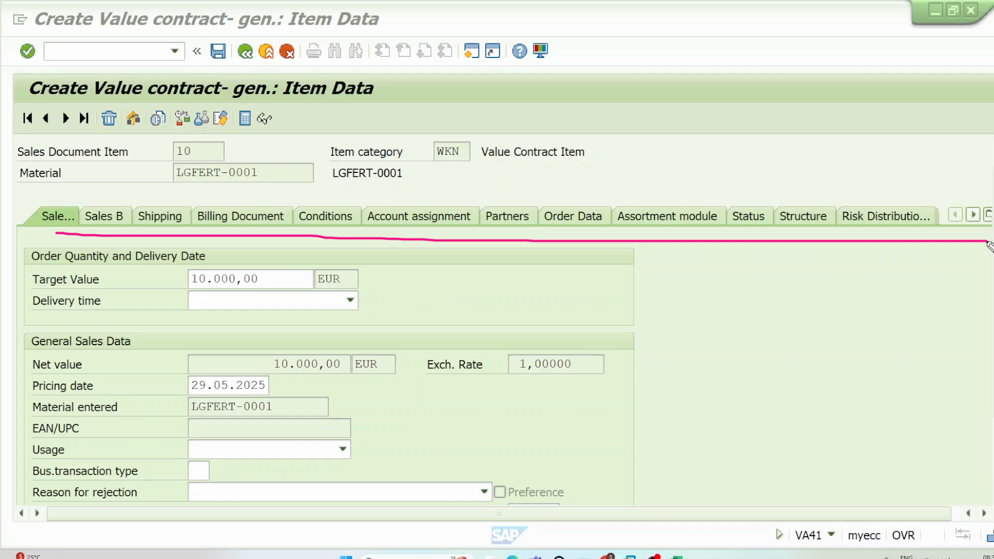
# Step: Annotate the item data with a line branching into three labelled arrows, and link the SL branch down to the Partners tab
pyautogui.moveTo(644, 129); pyautogui.dragTo(698, 122)
pyautogui.moveTo(694, 79); pyautogui.dragTo(757, 132)
pyautogui.moveTo(695, 67)
pyautogui.mouseDown()
pyautogui.moveTo(715, 72)
pyautogui.moveTo(745, 51)
pyautogui.moveTo(757, 58)
pyautogui.mouseUp()
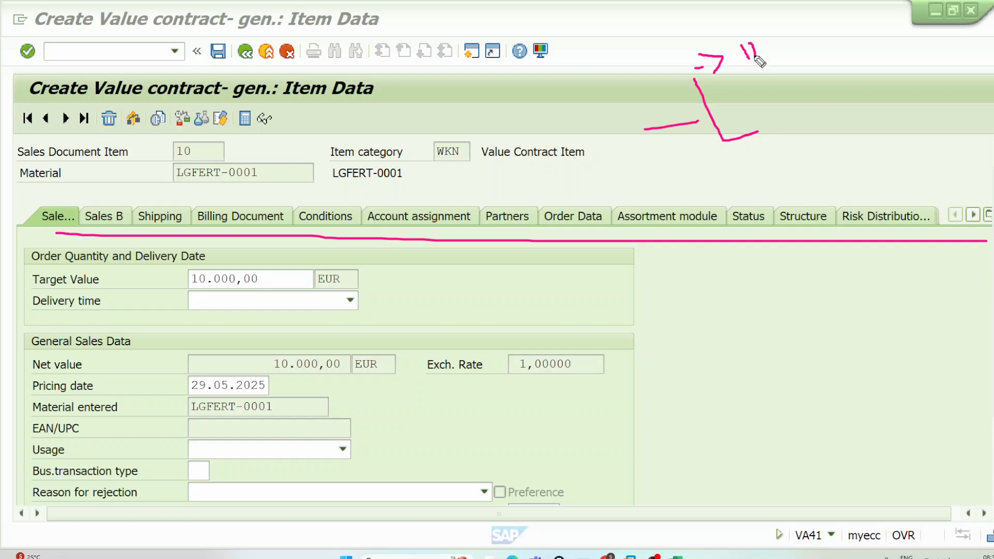
pyautogui.moveTo(711, 108)
pyautogui.mouseDown()
pyautogui.moveTo(781, 92)
pyautogui.moveTo(778, 74)
pyautogui.mouseUp()
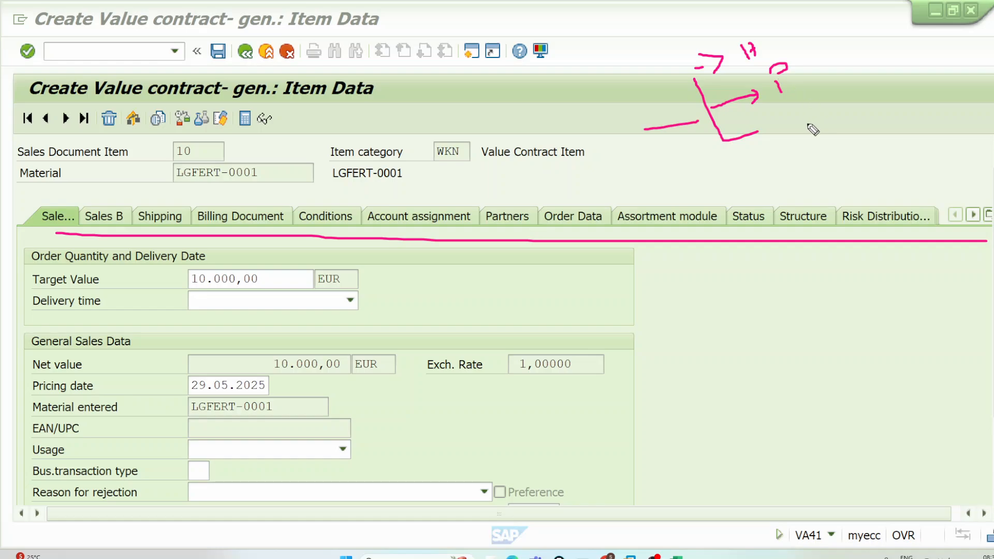
pyautogui.moveTo(761, 126)
pyautogui.mouseDown()
pyautogui.moveTo(777, 131)
pyautogui.moveTo(764, 146)
pyautogui.mouseUp()
pyautogui.click(789, 117)
pyautogui.moveTo(802, 115)
pyautogui.mouseDown()
pyautogui.moveTo(790, 129)
pyautogui.moveTo(816, 117)
pyautogui.moveTo(820, 151)
pyautogui.moveTo(497, 171)
pyautogui.moveTo(497, 196)
pyautogui.mouseUp()
pyautogui.moveTo(489, 187)
pyautogui.mouseDown()
pyautogui.moveTo(497, 196)
pyautogui.moveTo(513, 175)
pyautogui.mouseUp()
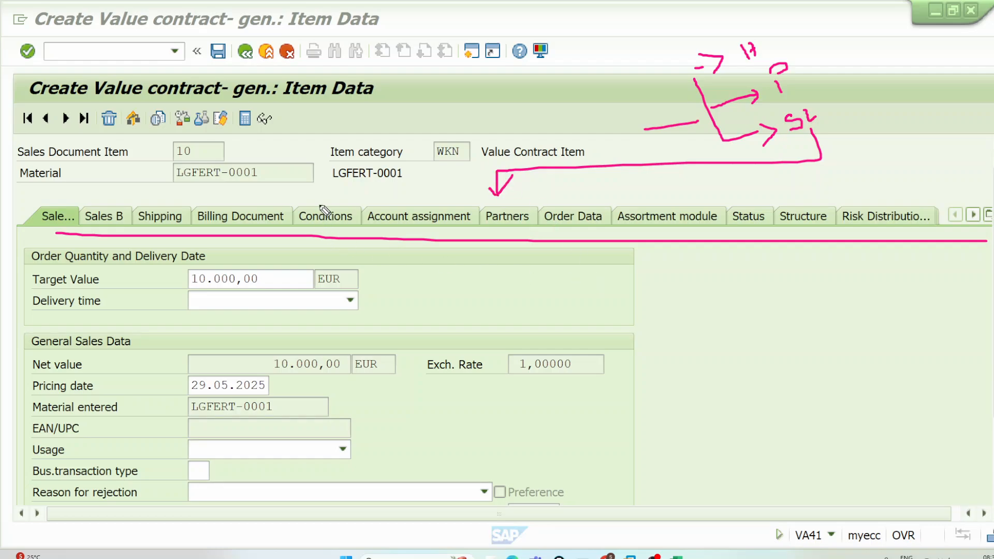
# Step: Draw two small annotation boxes beneath the material description, above the Conditions and Account assignment tabs
pyautogui.moveTo(340, 191)
pyautogui.mouseDown()
pyautogui.moveTo(340, 201)
pyautogui.moveTo(389, 185)
pyautogui.moveTo(341, 191)
pyautogui.mouseUp()
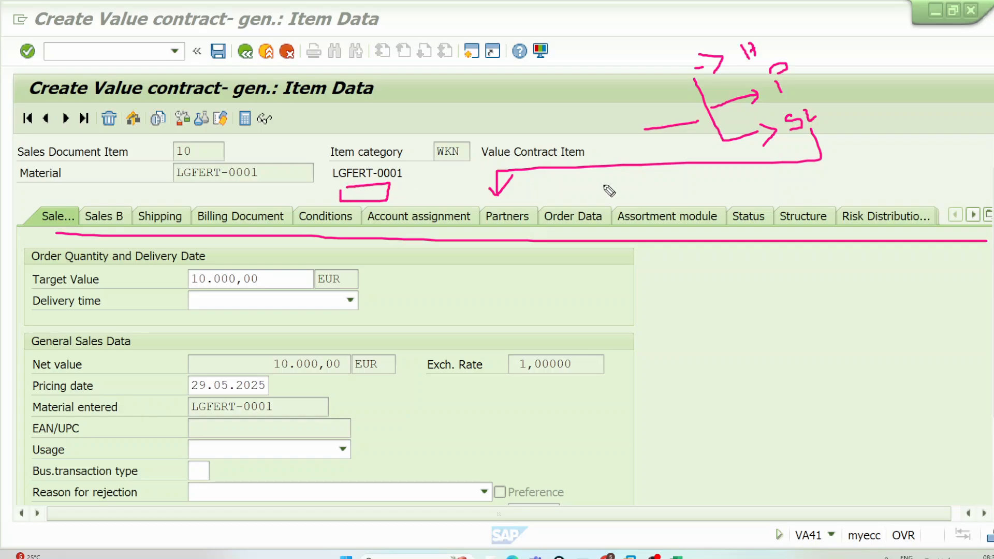
pyautogui.click(612, 182)
pyautogui.click(361, 192)
pyautogui.moveTo(416, 193)
pyautogui.mouseDown()
pyautogui.moveTo(467, 185)
pyautogui.moveTo(405, 203)
pyautogui.moveTo(414, 192)
pyautogui.mouseUp()
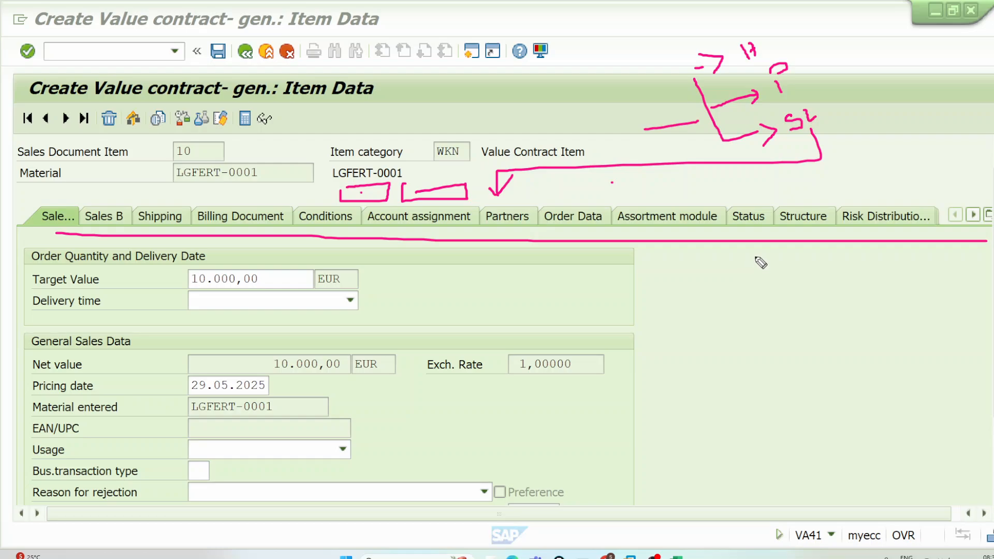
# Step: Sketch a document flow from a VC box to an OR box with an onward arrow, and mark item category WKN, Value Contract Item
pyautogui.moveTo(755, 256)
pyautogui.mouseDown()
pyautogui.moveTo(757, 277)
pyautogui.moveTo(842, 246)
pyautogui.moveTo(779, 248)
pyautogui.moveTo(821, 324)
pyautogui.moveTo(844, 309)
pyautogui.mouseUp()
pyautogui.moveTo(813, 342)
pyautogui.mouseDown()
pyautogui.moveTo(821, 399)
pyautogui.moveTo(814, 351)
pyautogui.mouseUp()
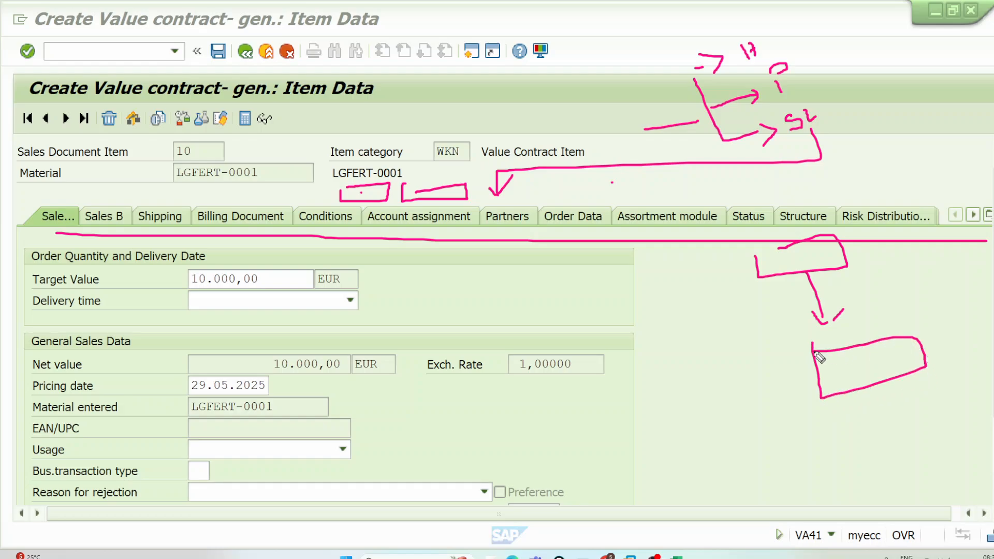
pyautogui.moveTo(779, 252)
pyautogui.mouseDown()
pyautogui.moveTo(818, 251)
pyautogui.moveTo(807, 266)
pyautogui.mouseUp()
pyautogui.moveTo(437, 143); pyautogui.dragTo(594, 159)
pyautogui.moveTo(860, 362)
pyautogui.mouseDown()
pyautogui.moveTo(853, 370)
pyautogui.moveTo(890, 365)
pyautogui.moveTo(913, 460)
pyautogui.mouseUp()
pyautogui.moveTo(934, 436); pyautogui.dragTo(922, 464)
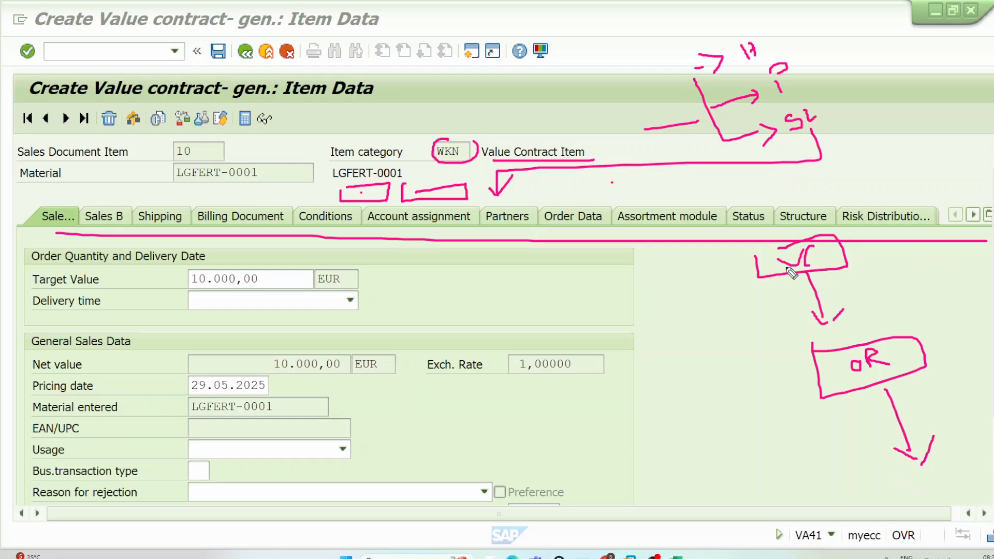
# Step: Extend the sketched document flow with a curved arrow from the VC box towards a third box, and clear all annotations
pyautogui.moveTo(757, 265)
pyautogui.mouseDown()
pyautogui.moveTo(722, 302)
pyautogui.moveTo(843, 462)
pyautogui.moveTo(873, 463)
pyautogui.moveTo(845, 483)
pyautogui.mouseUp()
pyautogui.moveTo(913, 459)
pyautogui.mouseDown()
pyautogui.moveTo(915, 468)
pyautogui.moveTo(984, 478)
pyautogui.moveTo(908, 463)
pyautogui.mouseUp()
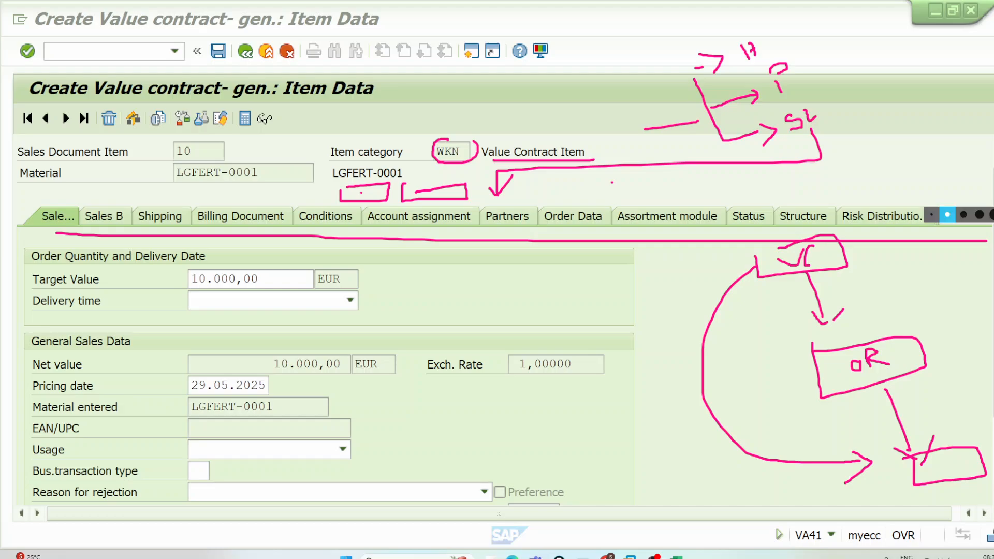
pyautogui.click(992, 167)
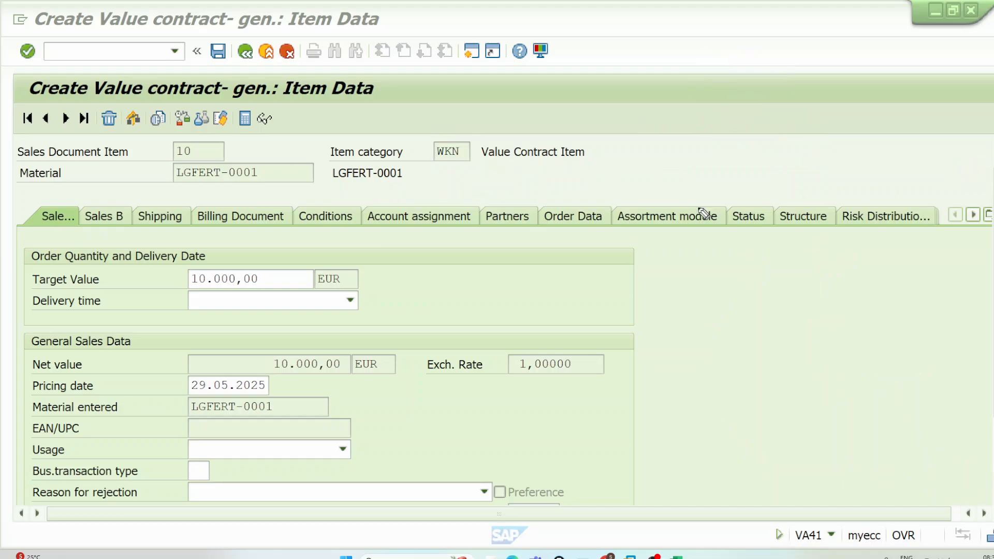
# Step: Mark the Conditions tab with a box and check mark, display item 10's pricing conditions, and clear the marks
pyautogui.moveTo(292, 199)
pyautogui.mouseDown()
pyautogui.moveTo(378, 195)
pyautogui.moveTo(370, 232)
pyautogui.moveTo(287, 229)
pyautogui.moveTo(285, 192)
pyautogui.moveTo(370, 133)
pyautogui.mouseUp()
pyautogui.click(334, 219)
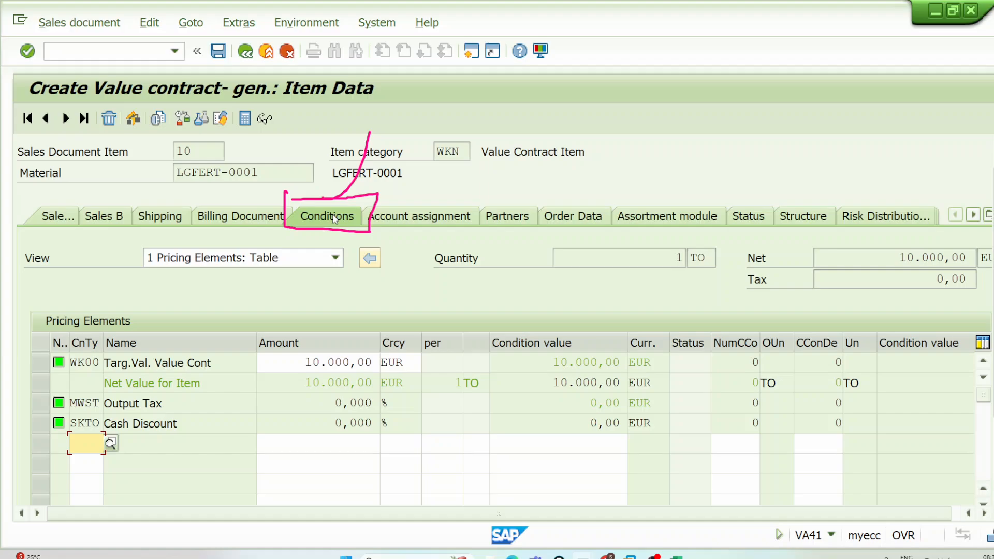
pyautogui.press('Escape')
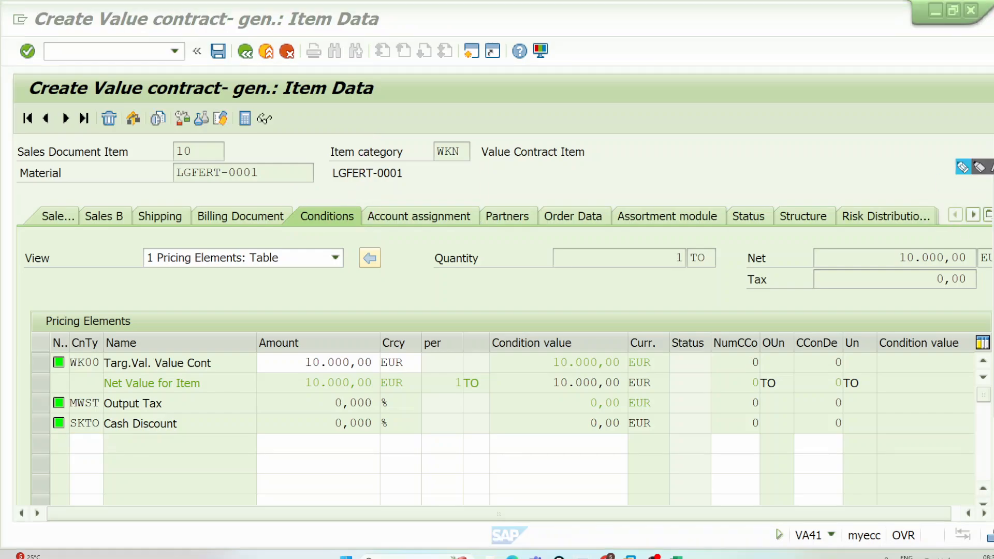
# Step: Sketch an empty box above the item data beside the handwritten code OVKK, with an arrow pointing at the code
pyautogui.click(962, 169)
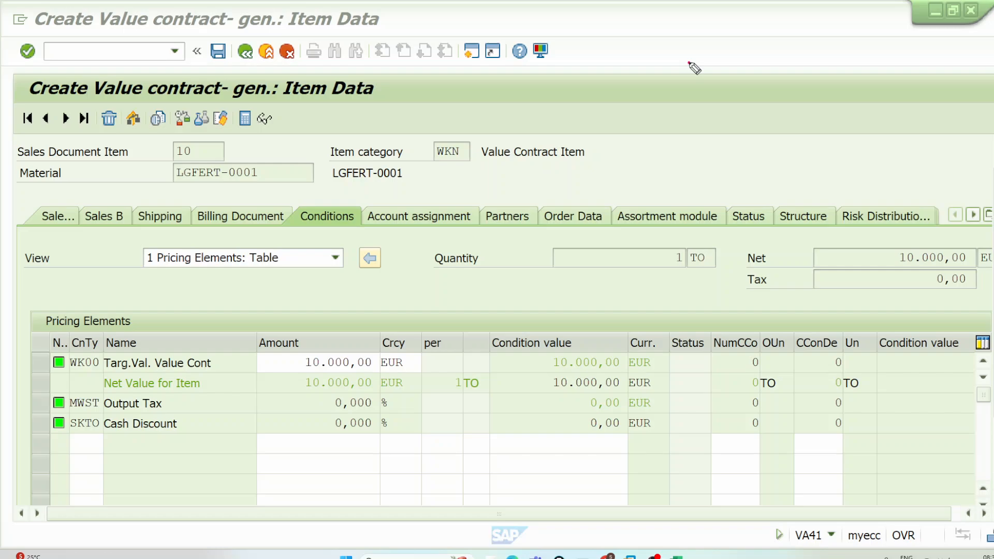
pyautogui.moveTo(635, 78)
pyautogui.mouseDown()
pyautogui.moveTo(637, 88)
pyautogui.moveTo(735, 93)
pyautogui.moveTo(636, 79)
pyautogui.mouseUp()
pyautogui.moveTo(749, 66)
pyautogui.mouseDown()
pyautogui.moveTo(830, 53)
pyautogui.moveTo(887, 62)
pyautogui.moveTo(953, 53)
pyautogui.mouseUp()
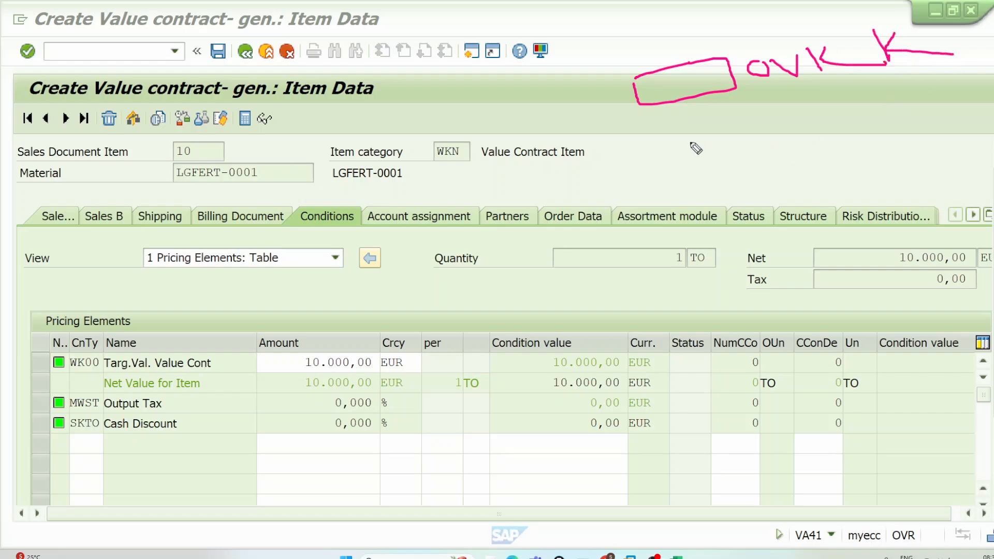
# Step: Sketch an RVAA01 box derived from a blank shape plus circled A plus circled 1, and connect it to the OVKK note
pyautogui.moveTo(690, 142)
pyautogui.mouseDown()
pyautogui.moveTo(696, 179)
pyautogui.moveTo(929, 139)
pyautogui.moveTo(782, 127)
pyautogui.moveTo(691, 141)
pyautogui.moveTo(721, 160)
pyautogui.moveTo(751, 158)
pyautogui.moveTo(776, 138)
pyautogui.moveTo(784, 165)
pyautogui.moveTo(788, 148)
pyautogui.moveTo(812, 133)
pyautogui.moveTo(855, 177)
pyautogui.moveTo(879, 158)
pyautogui.mouseUp()
pyautogui.moveTo(721, 231)
pyautogui.mouseDown()
pyautogui.moveTo(836, 257)
pyautogui.moveTo(707, 239)
pyautogui.mouseUp()
pyautogui.moveTo(837, 229)
pyautogui.mouseDown()
pyautogui.moveTo(857, 225)
pyautogui.moveTo(852, 234)
pyautogui.moveTo(894, 199)
pyautogui.moveTo(919, 197)
pyautogui.moveTo(904, 208)
pyautogui.mouseUp()
pyautogui.moveTo(918, 179)
pyautogui.mouseDown()
pyautogui.moveTo(880, 199)
pyautogui.moveTo(950, 213)
pyautogui.moveTo(940, 186)
pyautogui.mouseUp()
pyautogui.moveTo(954, 183)
pyautogui.mouseDown()
pyautogui.moveTo(975, 177)
pyautogui.moveTo(970, 194)
pyautogui.moveTo(988, 141)
pyautogui.moveTo(926, 124)
pyautogui.mouseUp()
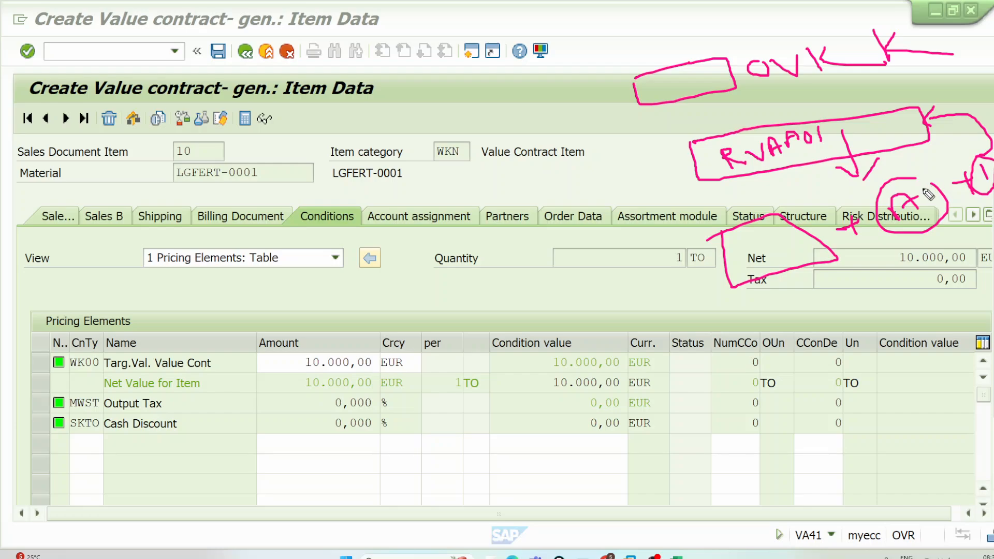
pyautogui.moveTo(869, 125); pyautogui.dragTo(948, 54)
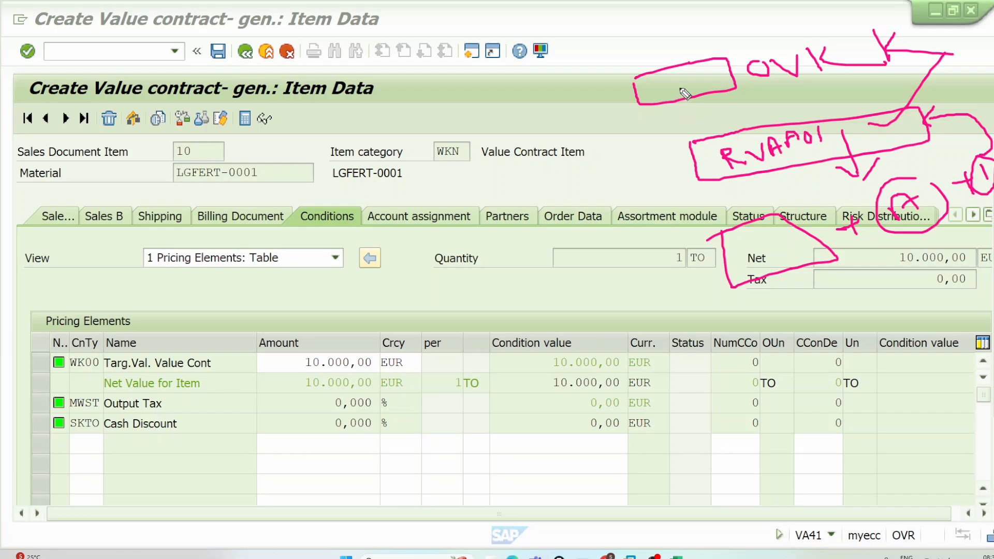
pyautogui.moveTo(664, 89); pyautogui.dragTo(717, 80)
# Step: Open transaction OVKK in a new session and position its list at sales organization DE00, distribution channel D0, division D0, document pricing procedure A
pyautogui.click(472, 52)
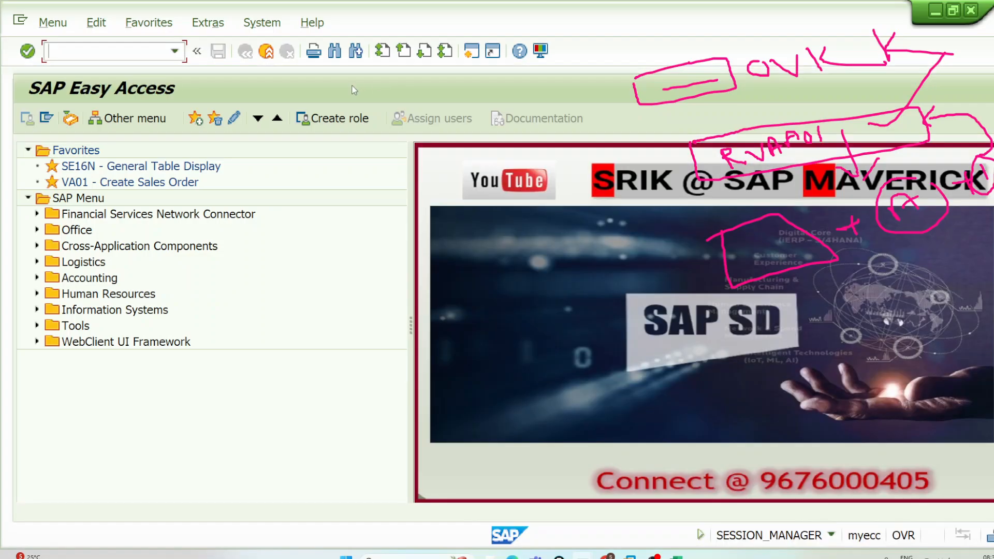
pyautogui.press('Return')
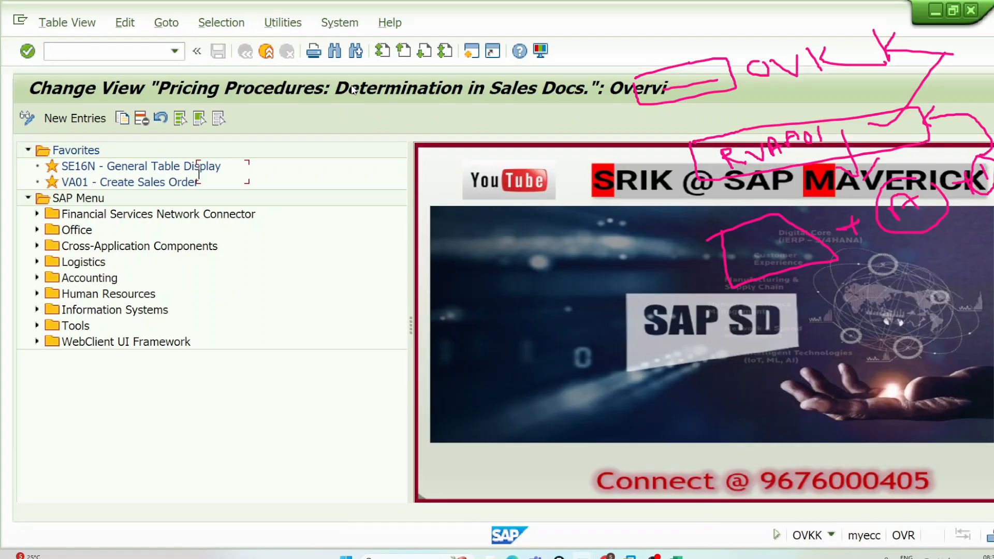
pyautogui.click(210, 493)
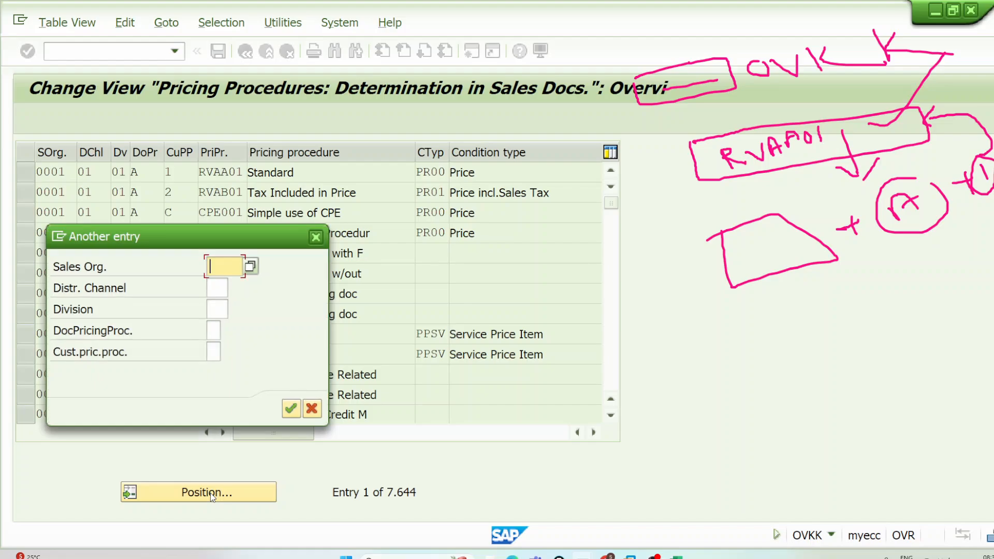
pyautogui.write('DE00')
pyautogui.press('Tab')
pyautogui.write('D0')
pyautogui.press('Tab')
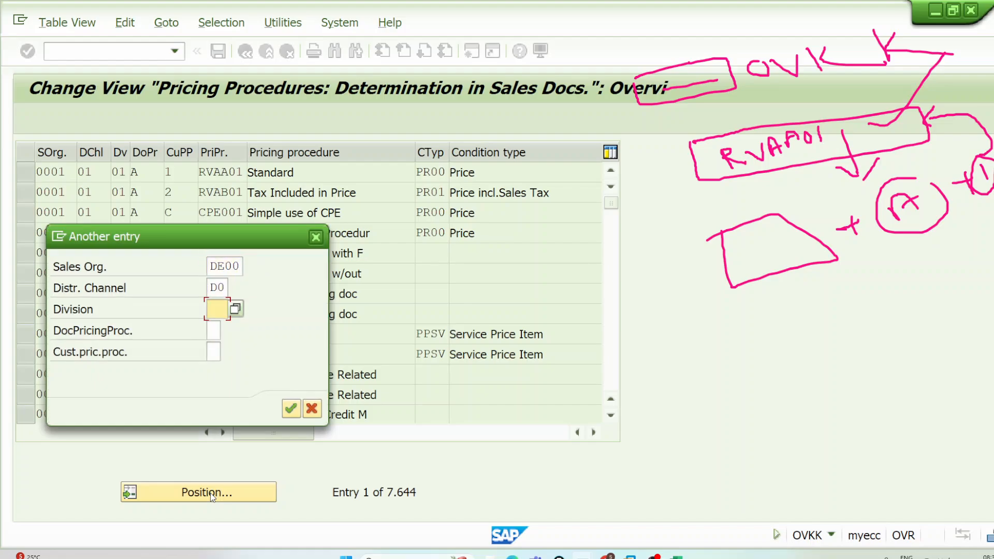
pyautogui.write('D0')
pyautogui.press('Tab')
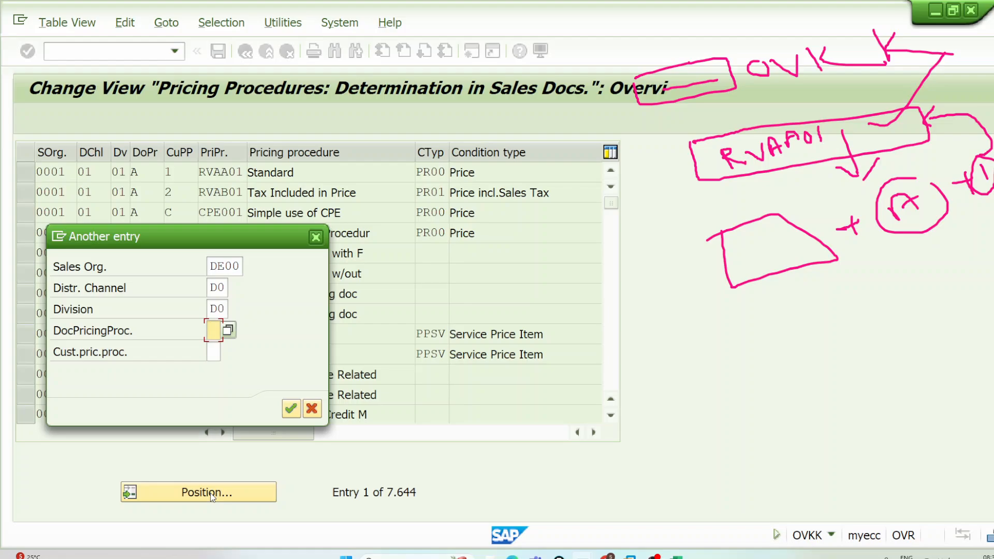
pyautogui.write('a')
pyautogui.press('Down')
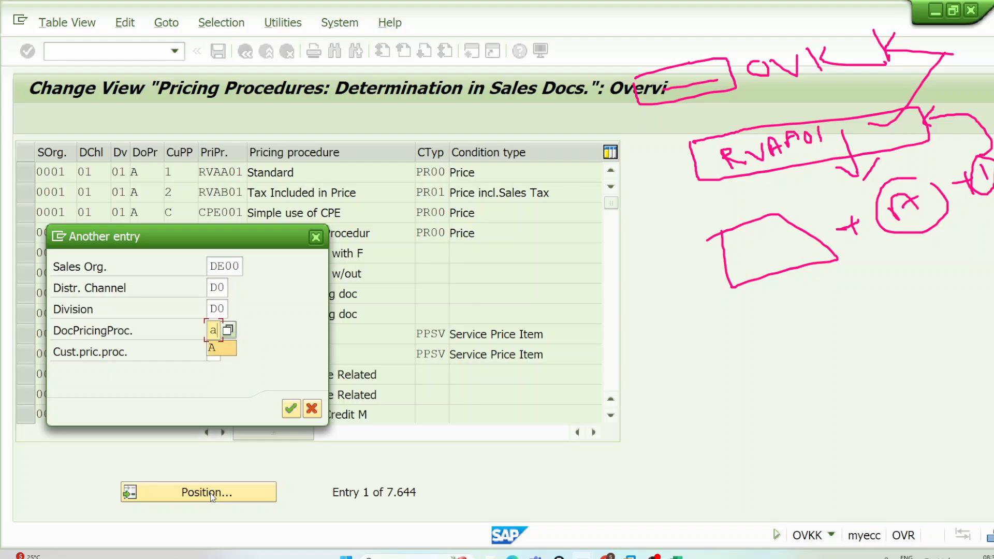
pyautogui.press('BackSpace')
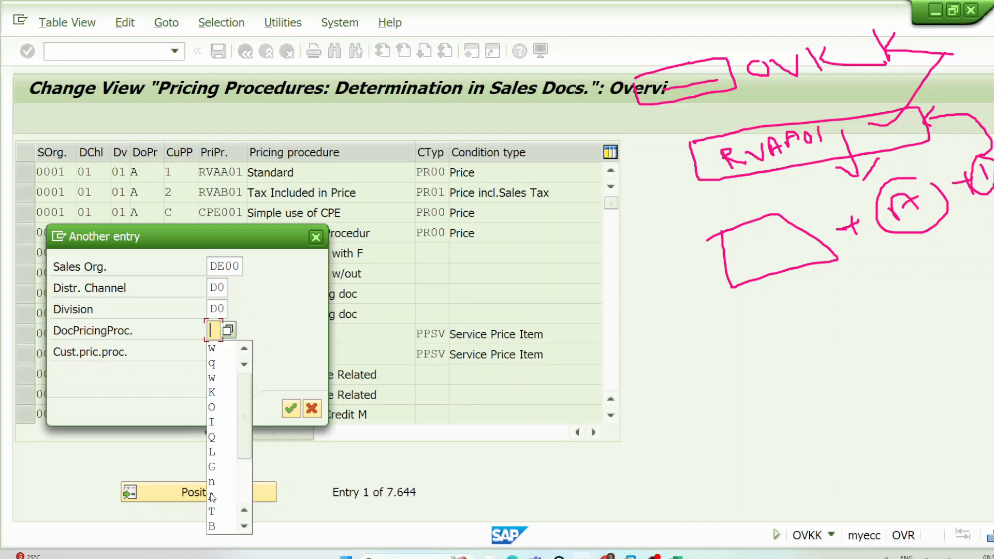
pyautogui.write('A')
pyautogui.press('Tab')
pyautogui.press('Return')
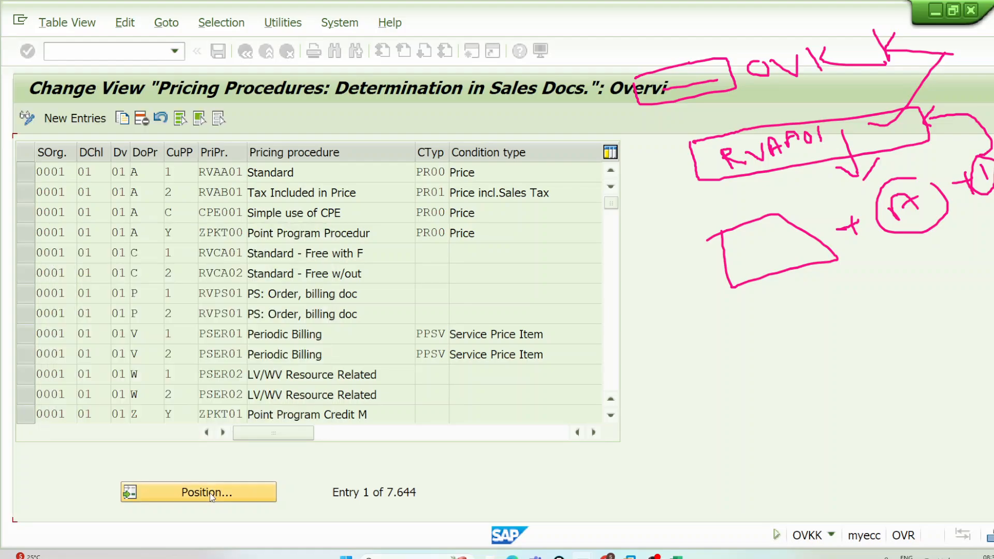
# Step: Examine the two DE00 entries, RVAA01 and WK0001, leaving only the Value Contract Procedure row selected
pyautogui.click(26, 173)
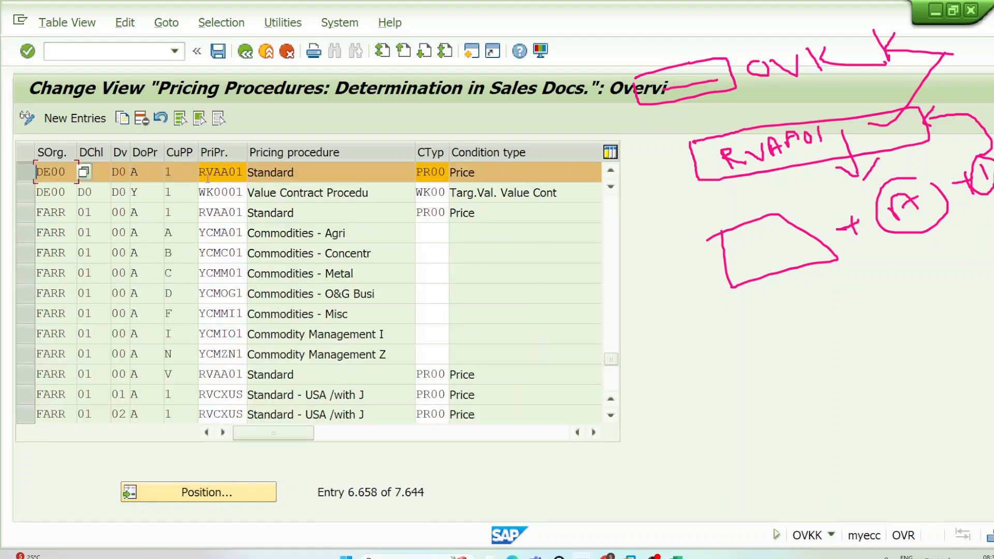
pyautogui.click(242, 172)
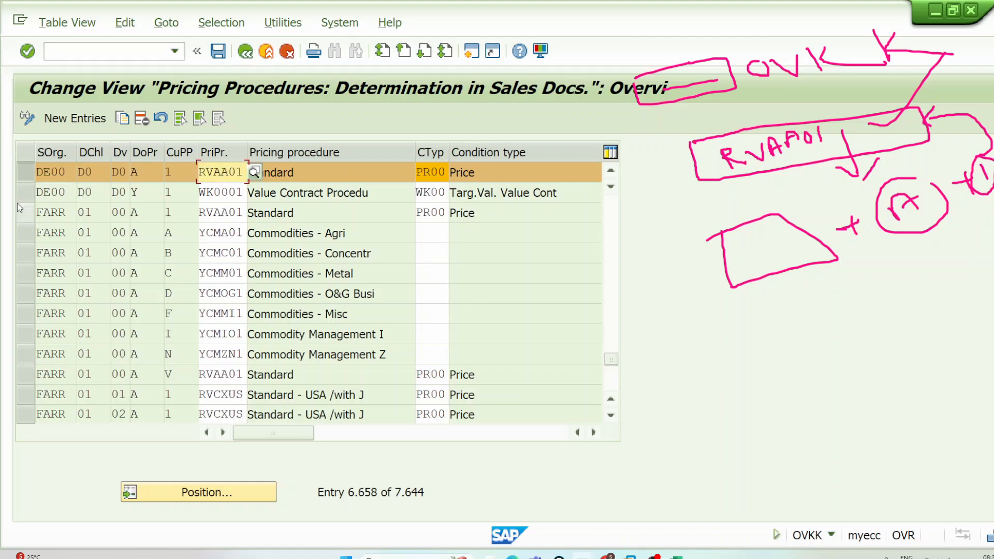
pyautogui.click(27, 194)
pyautogui.click(26, 172)
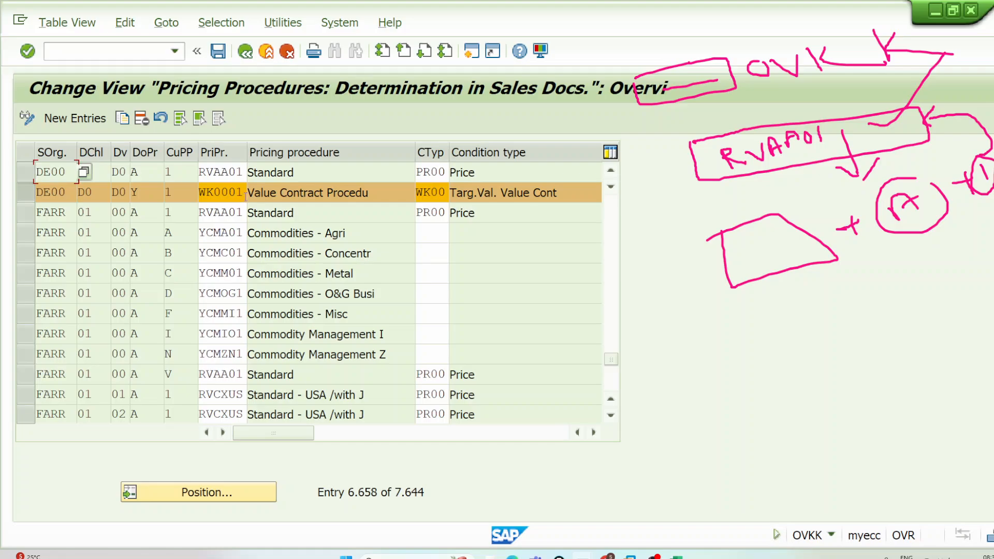
# Step: Replace the old annotations with marks around the selected row's sales area, document procedure Y, customer procedure 1 and pricing procedure WK0001
pyautogui.press('Escape')
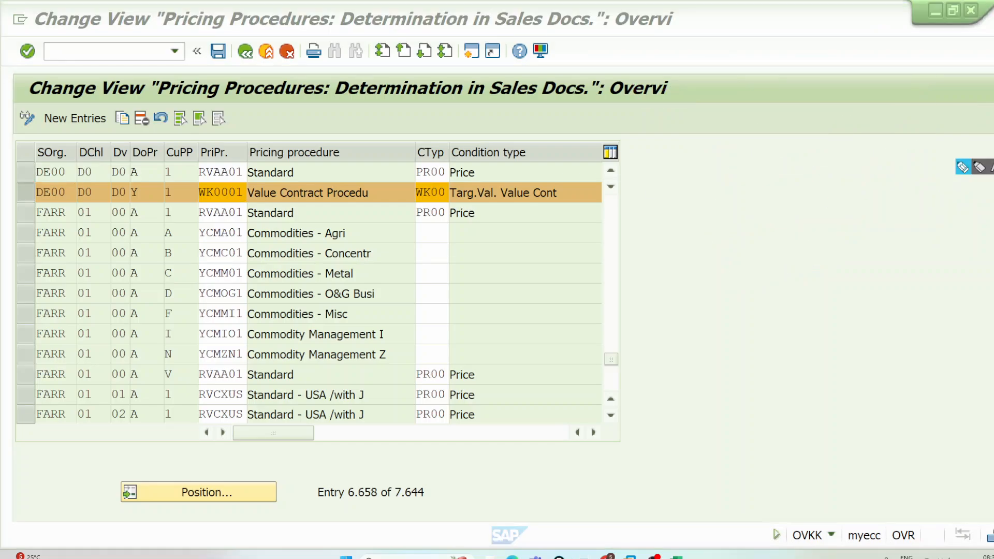
pyautogui.click(963, 167)
pyautogui.moveTo(26, 184)
pyautogui.mouseDown()
pyautogui.moveTo(130, 185)
pyautogui.moveTo(129, 202)
pyautogui.moveTo(39, 205)
pyautogui.moveTo(31, 186)
pyautogui.mouseUp()
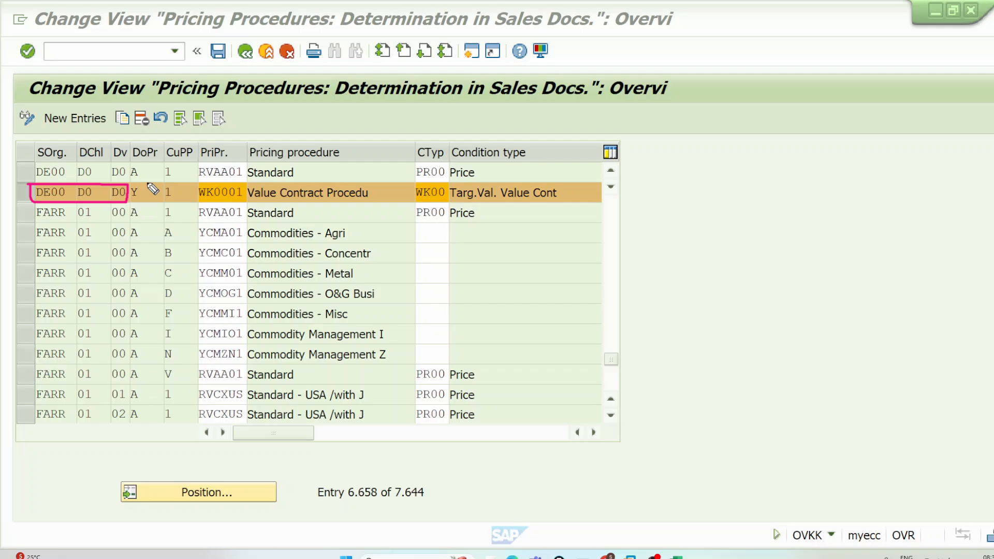
pyautogui.moveTo(148, 185)
pyautogui.mouseDown()
pyautogui.moveTo(136, 180)
pyautogui.moveTo(128, 196)
pyautogui.moveTo(163, 187)
pyautogui.moveTo(166, 202)
pyautogui.moveTo(180, 204)
pyautogui.moveTo(182, 183)
pyautogui.moveTo(244, 205)
pyautogui.moveTo(239, 187)
pyautogui.moveTo(190, 184)
pyautogui.mouseUp()
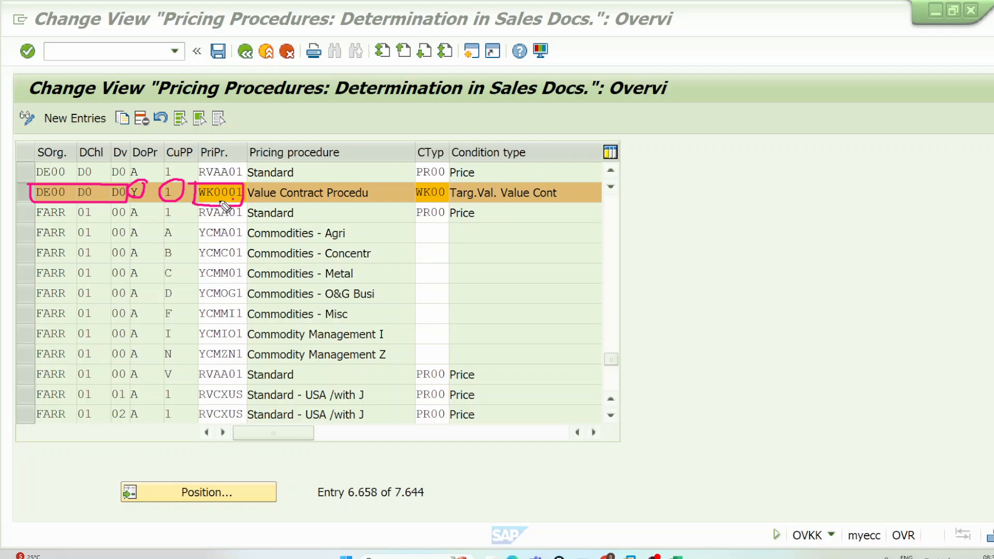
pyautogui.moveTo(229, 192); pyautogui.dragTo(260, 167)
# Step: Switch back to the value contract item's conditions and open the pricing analysis to examine the procedure used
pyautogui.moveTo(572, 553)
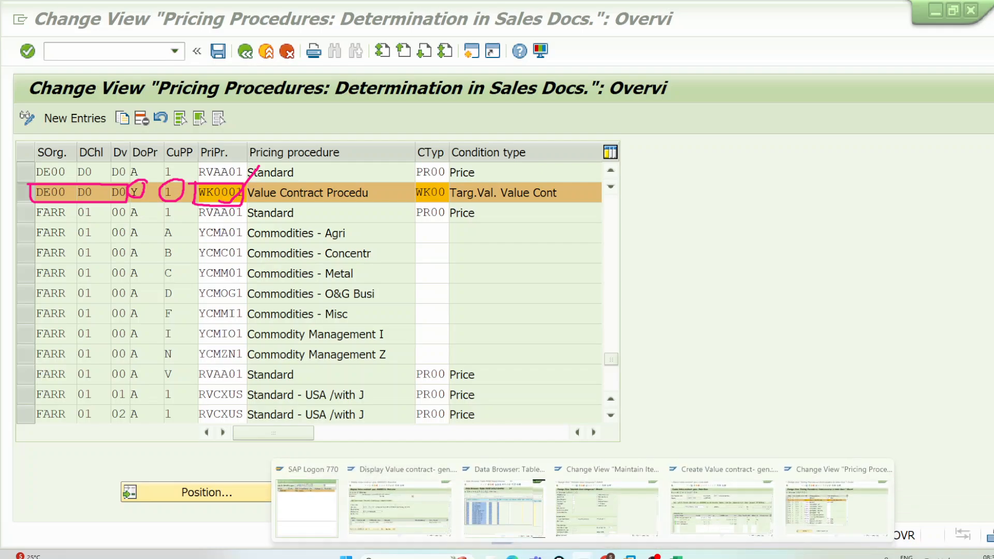
pyautogui.click(713, 508)
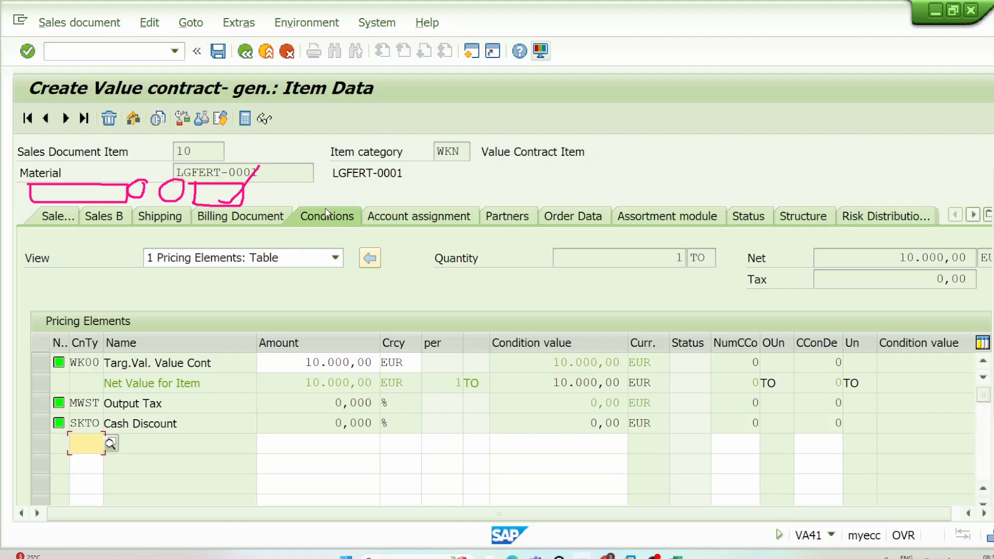
pyautogui.scroll(-3, 304, 480)
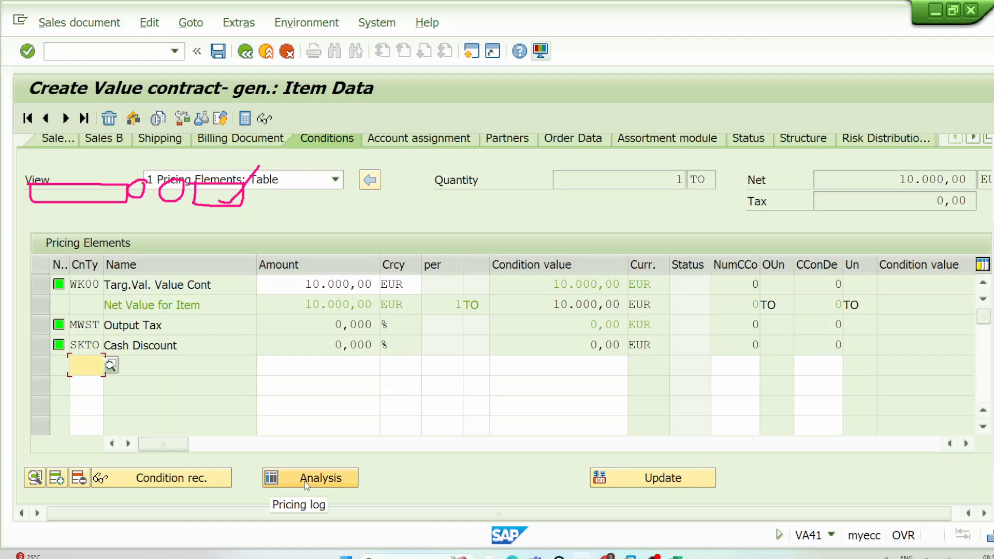
pyautogui.click(304, 480)
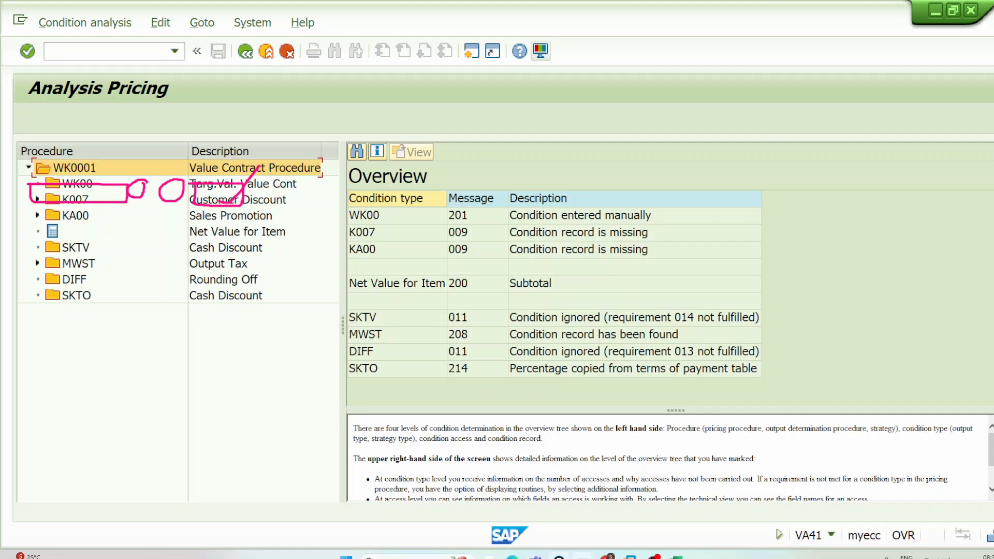
# Step: Return to the pricing procedure determination, replace the annotations with a crossed circle and a circled WK1, and link WK1 to WK0001 with an arrow
pyautogui.moveTo(582, 551)
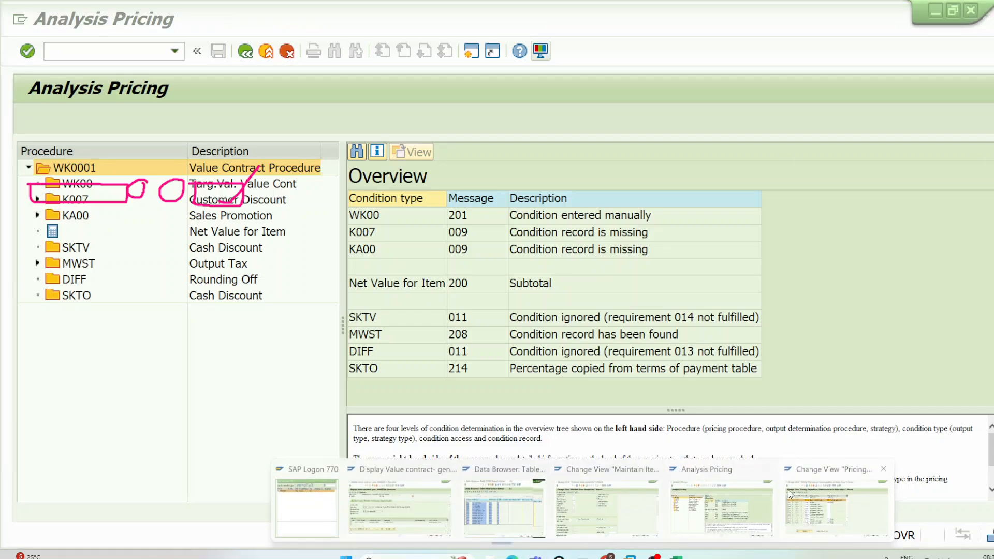
pyautogui.click(888, 502)
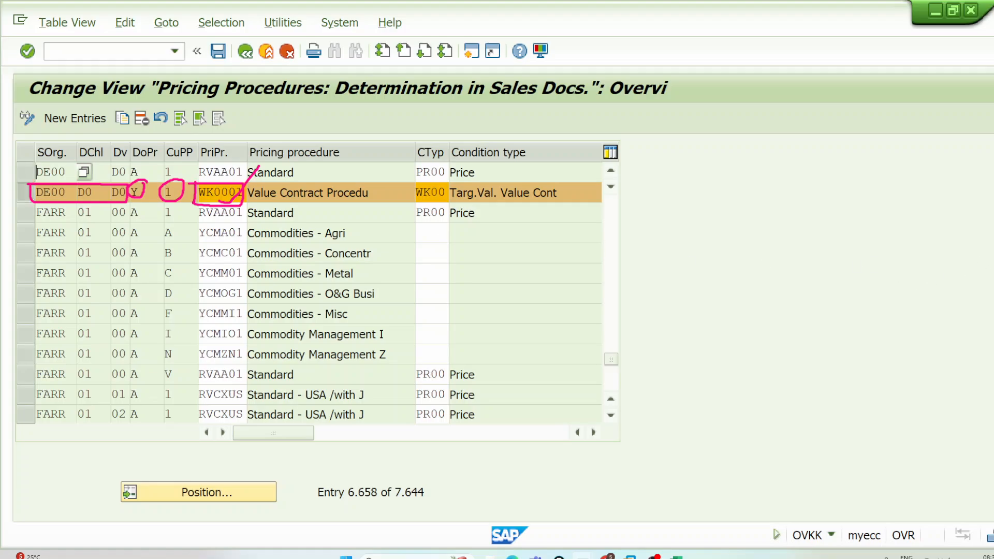
pyautogui.press('Escape')
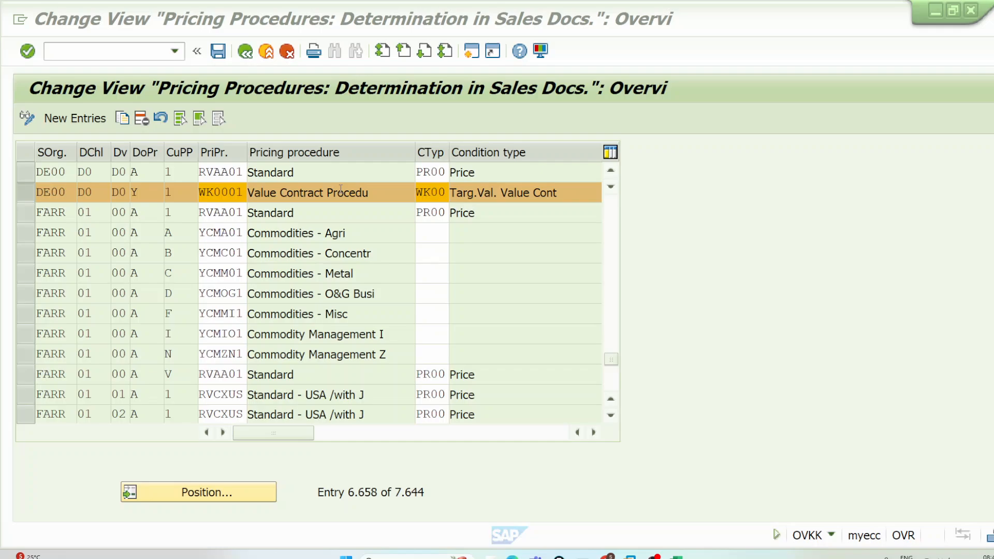
pyautogui.click(961, 168)
pyautogui.moveTo(814, 81)
pyautogui.mouseDown()
pyautogui.moveTo(806, 100)
pyautogui.moveTo(844, 139)
pyautogui.mouseUp()
pyautogui.moveTo(847, 88)
pyautogui.mouseDown()
pyautogui.moveTo(843, 98)
pyautogui.moveTo(873, 113)
pyautogui.mouseUp()
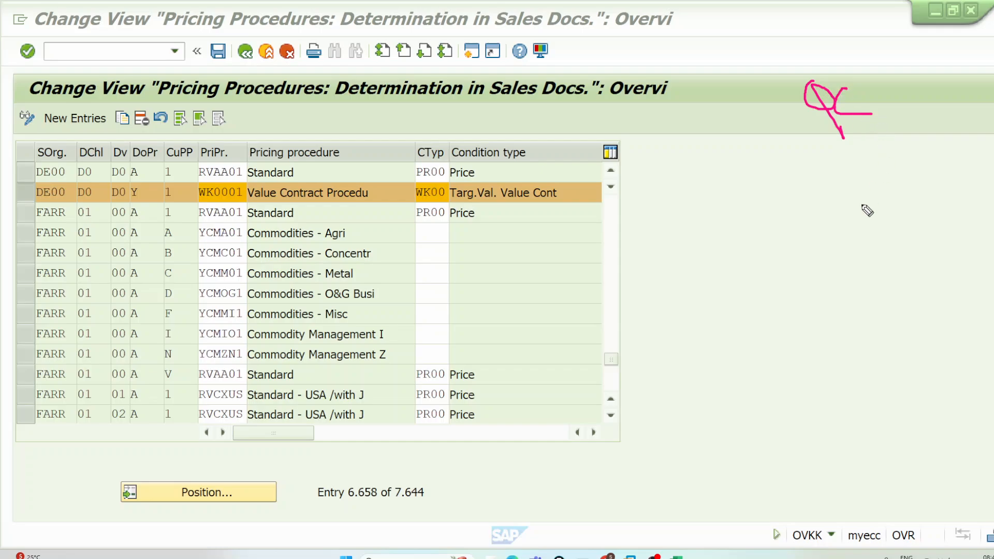
pyautogui.moveTo(842, 221)
pyautogui.mouseDown()
pyautogui.moveTo(912, 233)
pyautogui.moveTo(854, 205)
pyautogui.moveTo(907, 204)
pyautogui.mouseUp()
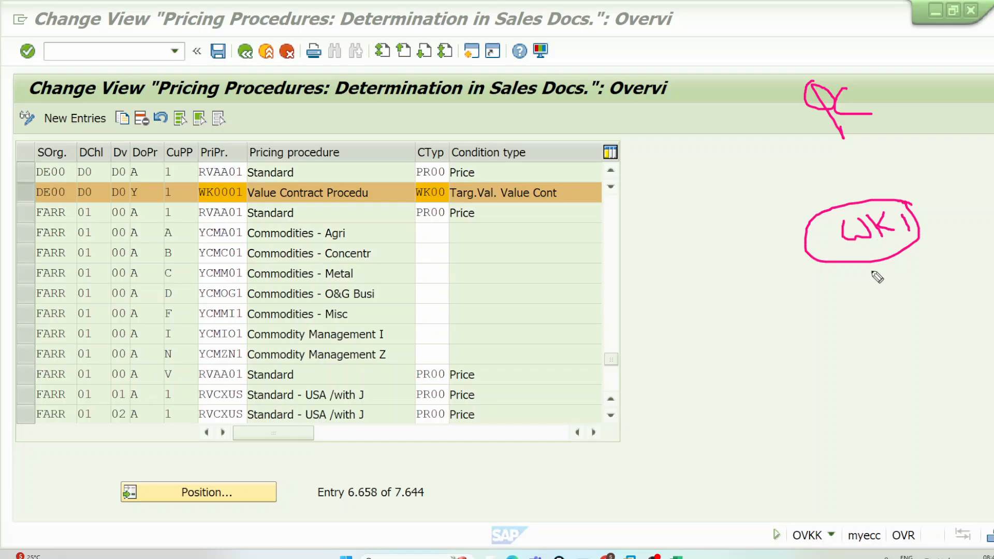
pyautogui.moveTo(875, 250)
pyautogui.mouseDown()
pyautogui.moveTo(792, 333)
pyautogui.moveTo(228, 220)
pyautogui.moveTo(264, 222)
pyautogui.mouseUp()
# Step: Check the procedure in the value contract's pricing analysis and return to the pricing procedure determination
pyautogui.moveTo(560, 551)
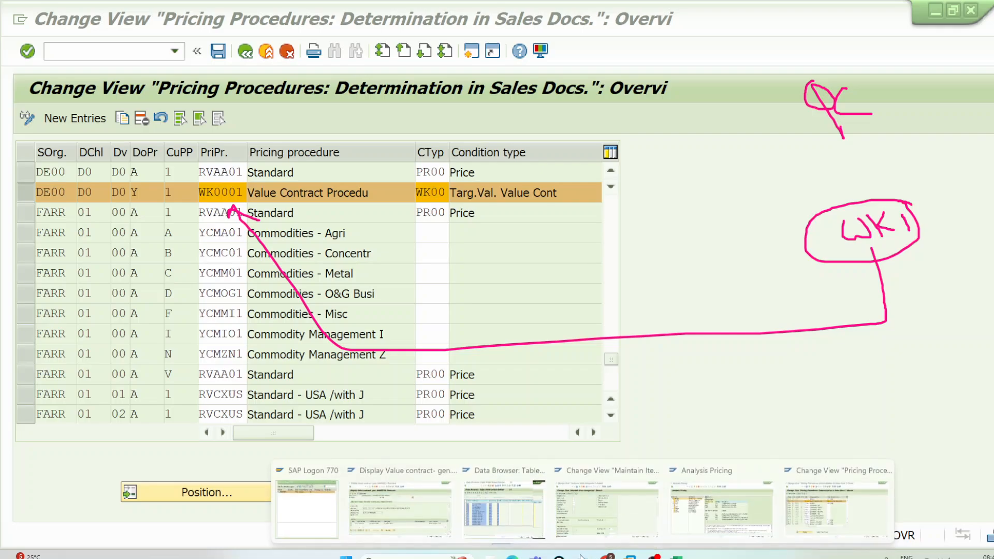
pyautogui.click(721, 505)
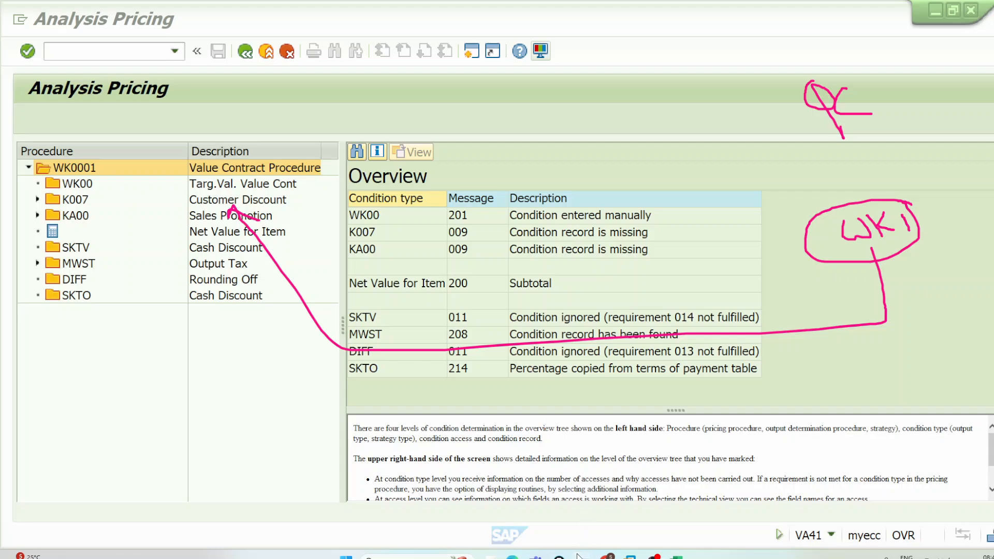
pyautogui.moveTo(577, 556)
pyautogui.click(791, 502)
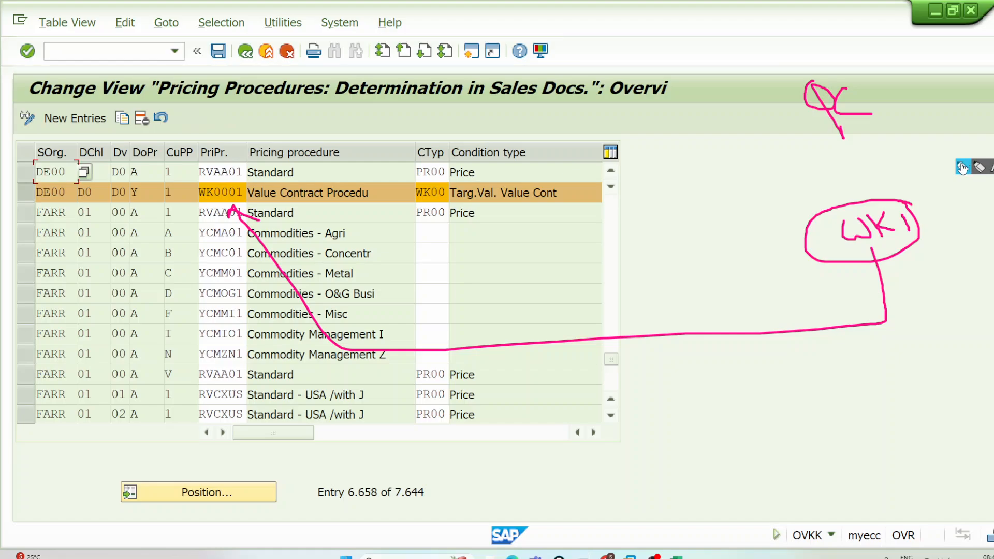
# Step: Draw an arrow from the handwritten QC to a handwritten DE00 sales area with a plus sign below, and underline QC
pyautogui.moveTo(832, 81)
pyautogui.mouseDown()
pyautogui.moveTo(713, 89)
pyautogui.moveTo(725, 87)
pyautogui.mouseUp()
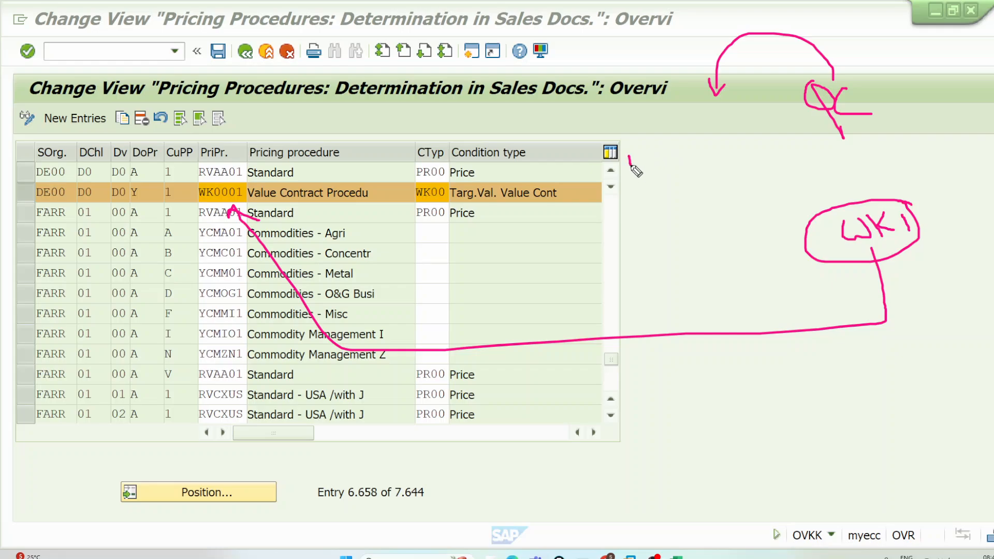
pyautogui.moveTo(629, 167)
pyautogui.mouseDown()
pyautogui.moveTo(638, 155)
pyautogui.moveTo(695, 162)
pyautogui.moveTo(756, 137)
pyautogui.mouseUp()
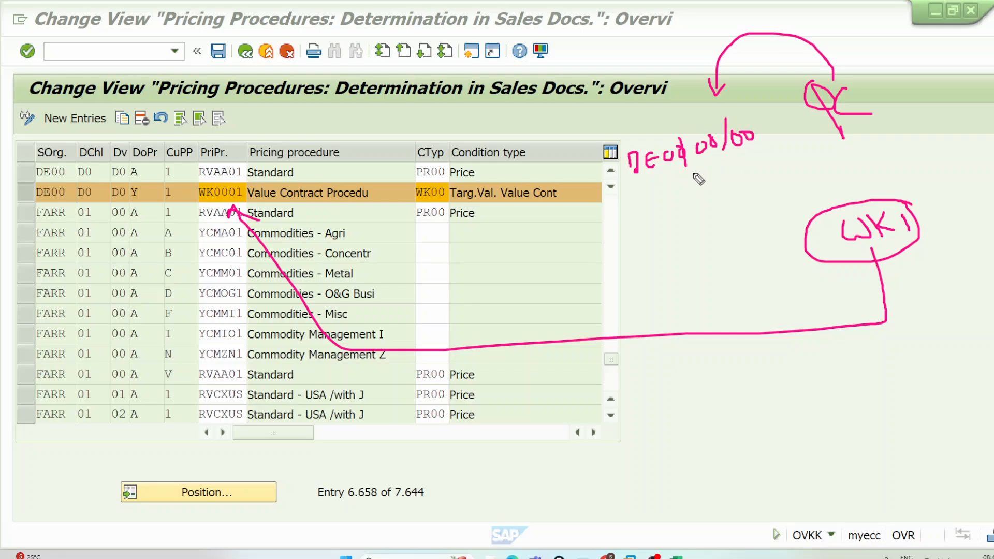
pyautogui.moveTo(688, 176)
pyautogui.mouseDown()
pyautogui.moveTo(710, 171)
pyautogui.moveTo(702, 183)
pyautogui.mouseUp()
pyautogui.moveTo(814, 136)
pyautogui.mouseDown()
pyautogui.moveTo(871, 114)
pyautogui.moveTo(889, 121)
pyautogui.mouseUp()
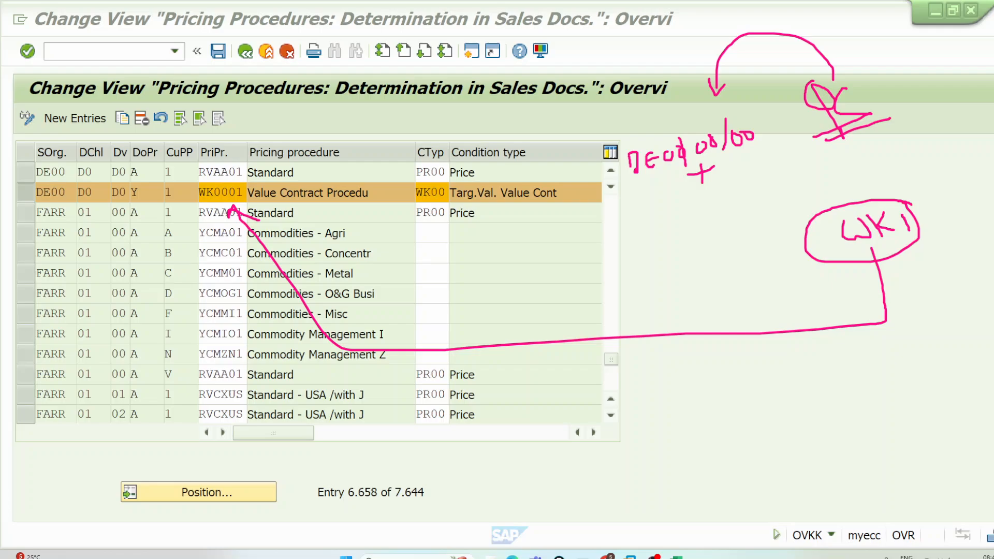
# Step: Switch to the table MVKE session and open sales document type maintenance with transaction VOV8
pyautogui.moveTo(630, 557)
pyautogui.click(518, 499)
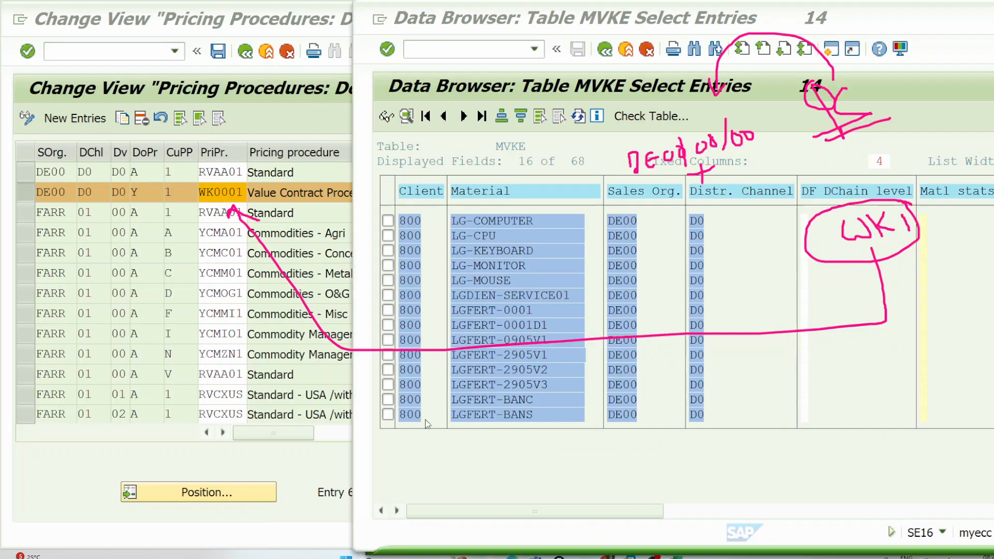
pyautogui.click(454, 43)
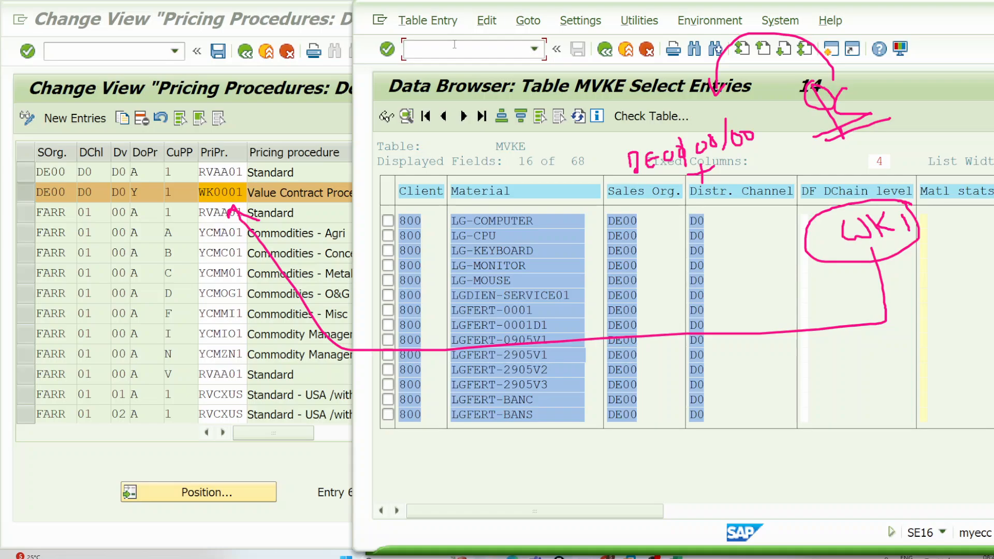
pyautogui.write('/NVOV89')
pyautogui.press('Return')
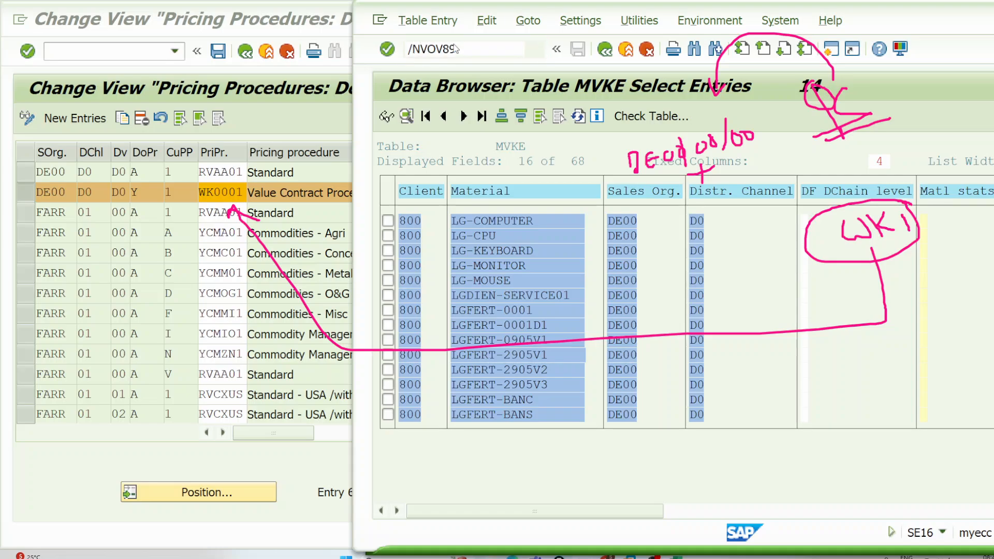
pyautogui.write('VOV')
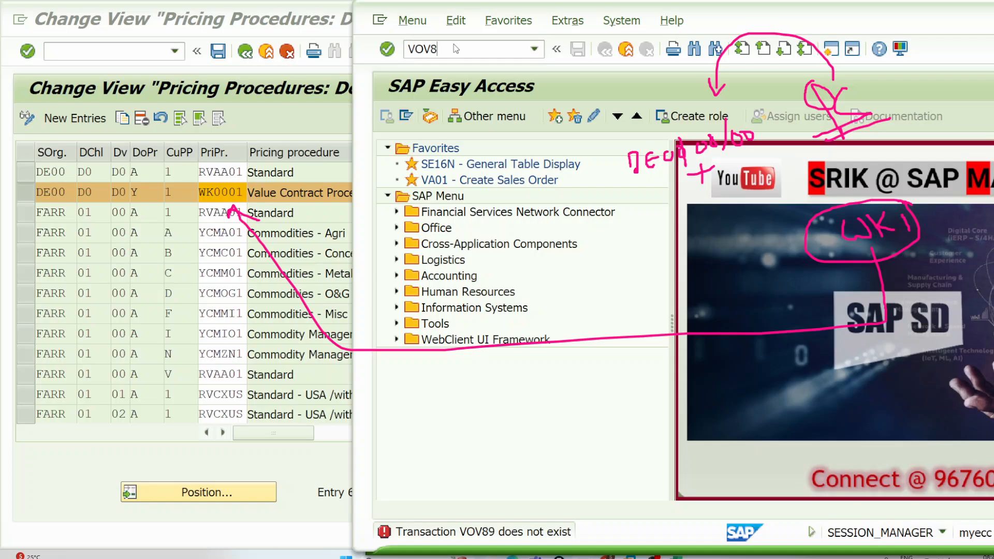
pyautogui.press('Return')
# Step: Open the details of sales document type QC and examine its document pricing procedure
pyautogui.click(506, 495)
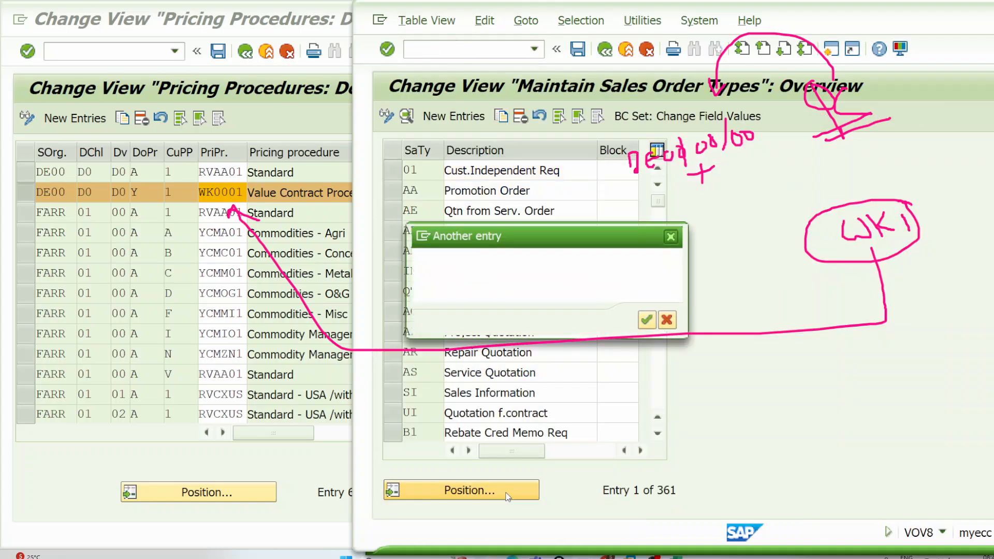
pyautogui.write('QC')
pyautogui.press('Return')
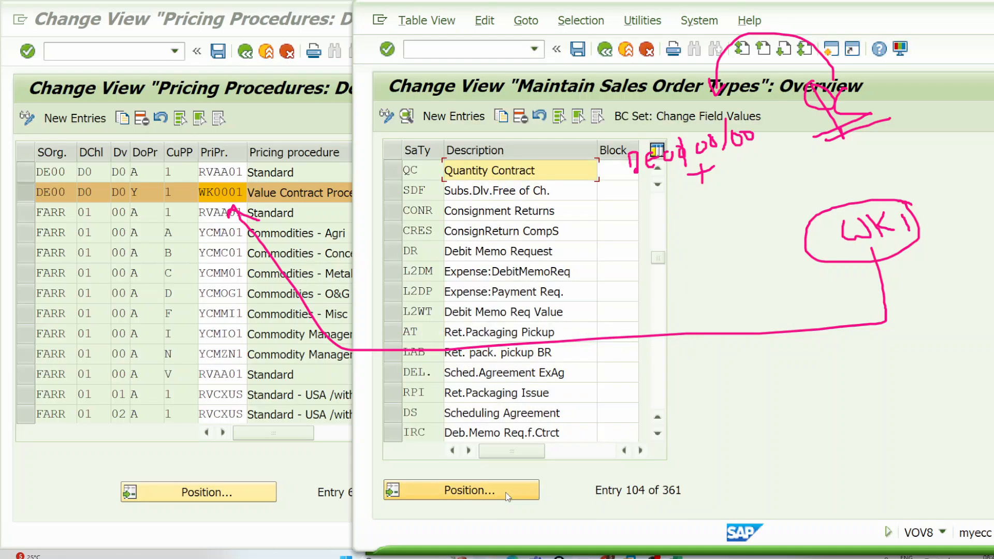
pyautogui.doubleClick(501, 171)
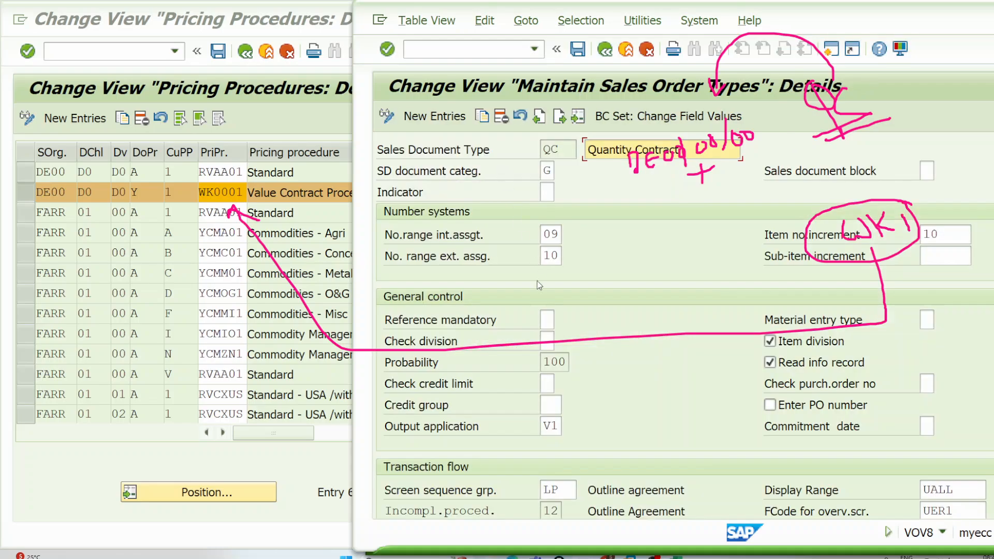
pyautogui.scroll(-3, 568, 489)
pyautogui.scroll(-2, 568, 488)
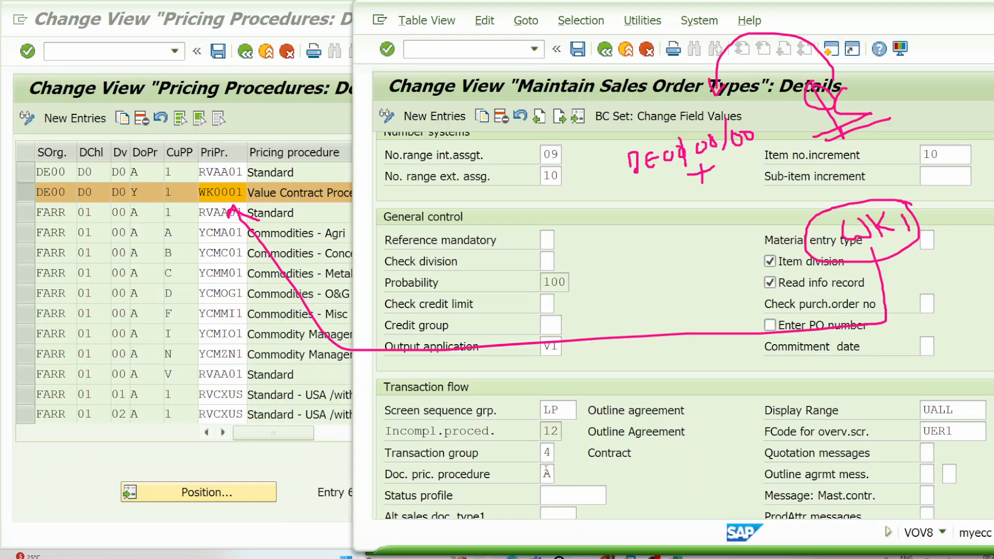
pyautogui.doubleClick(546, 472)
# Step: Extend the handwritten QC formula with A, a plus sign and a circled 1, and underline the sales area
pyautogui.click(990, 167)
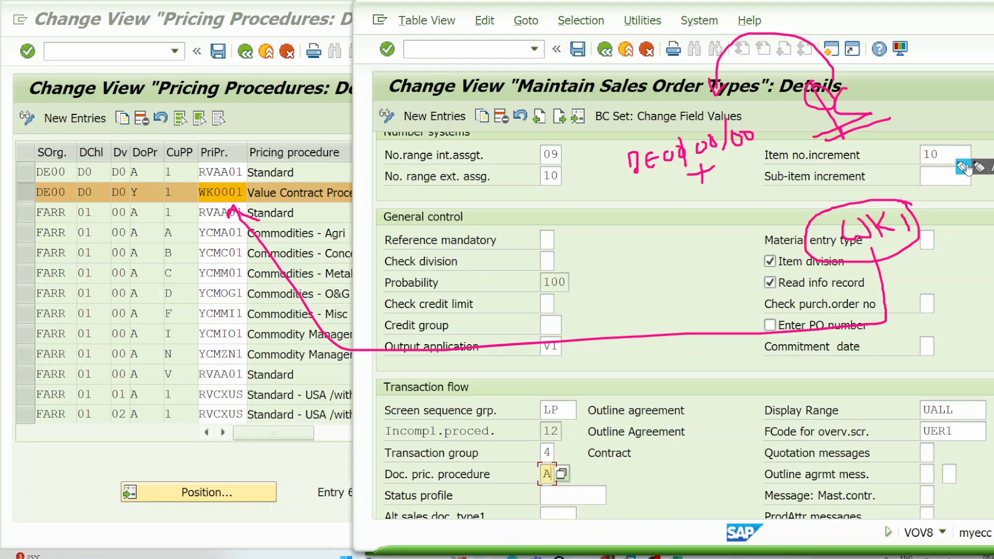
pyautogui.moveTo(861, 92); pyautogui.dragTo(894, 61)
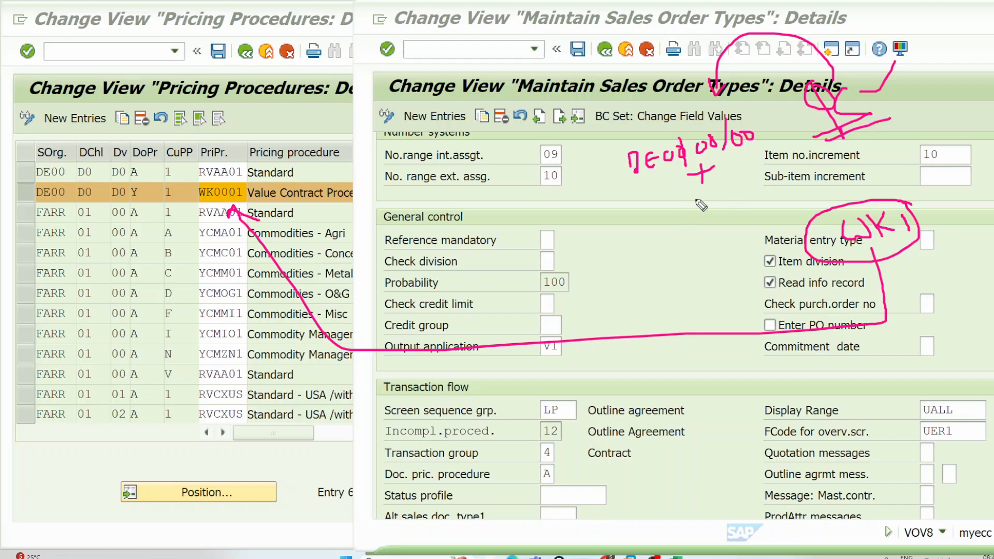
pyautogui.moveTo(697, 209)
pyautogui.mouseDown()
pyautogui.moveTo(705, 189)
pyautogui.moveTo(705, 208)
pyautogui.moveTo(711, 197)
pyautogui.mouseUp()
pyautogui.moveTo(707, 231)
pyautogui.mouseDown()
pyautogui.moveTo(730, 223)
pyautogui.moveTo(735, 292)
pyautogui.moveTo(749, 263)
pyautogui.mouseUp()
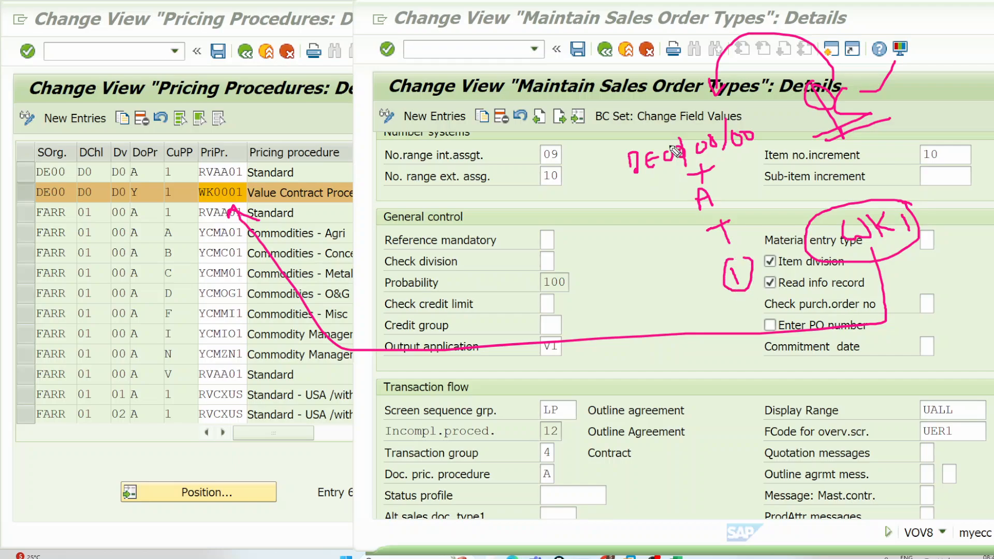
pyautogui.moveTo(644, 181); pyautogui.dragTo(797, 148)
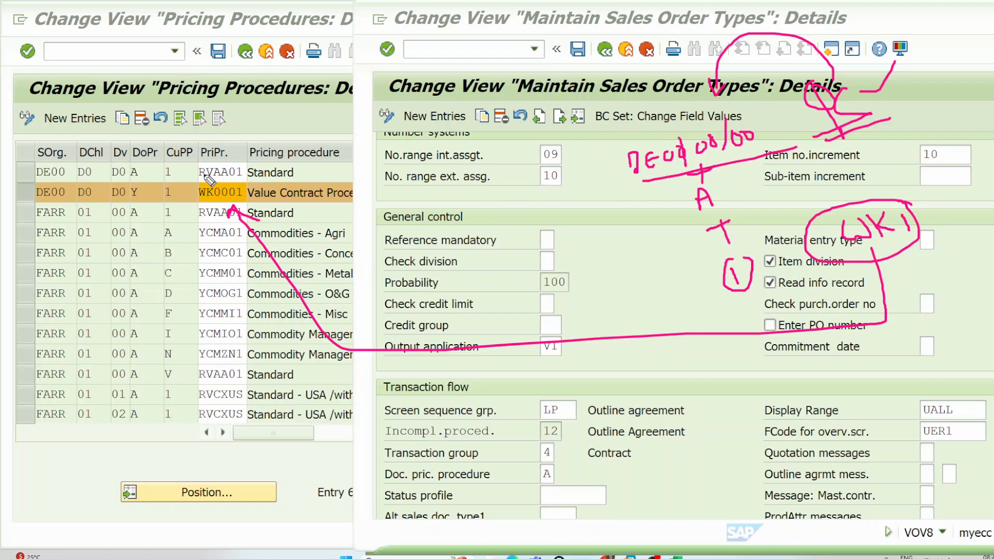
# Step: Box procedures RVAA01 and WK0001 in the DE00 rows, circle their document procedures A and Y, and mark each letter
pyautogui.moveTo(197, 162)
pyautogui.mouseDown()
pyautogui.moveTo(197, 181)
pyautogui.moveTo(252, 181)
pyautogui.moveTo(195, 160)
pyautogui.moveTo(332, 90)
pyautogui.mouseUp()
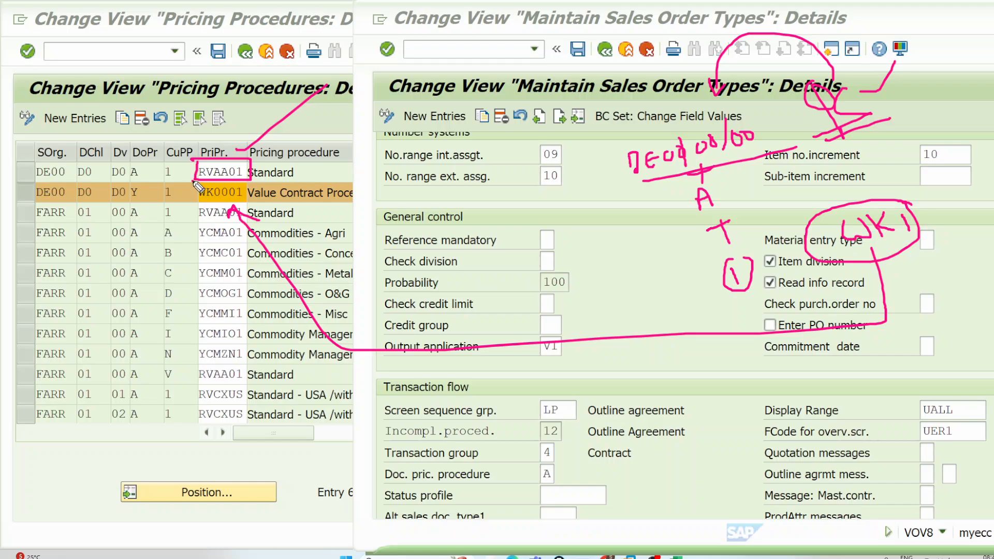
pyautogui.moveTo(193, 182)
pyautogui.mouseDown()
pyautogui.moveTo(194, 204)
pyautogui.moveTo(247, 203)
pyautogui.moveTo(231, 183)
pyautogui.moveTo(199, 183)
pyautogui.mouseUp()
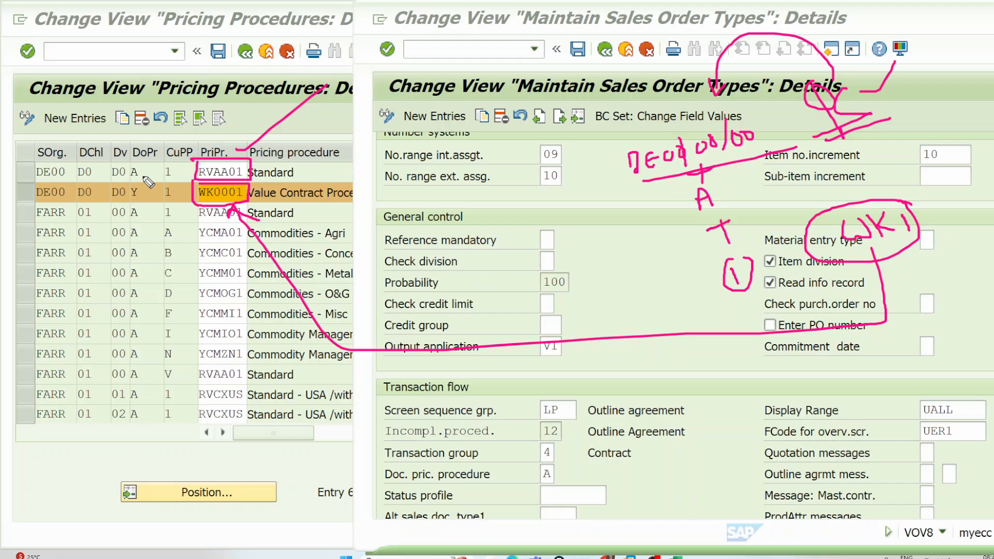
pyautogui.moveTo(139, 161)
pyautogui.mouseDown()
pyautogui.moveTo(125, 185)
pyautogui.moveTo(140, 205)
pyautogui.moveTo(155, 175)
pyautogui.moveTo(141, 161)
pyautogui.mouseUp()
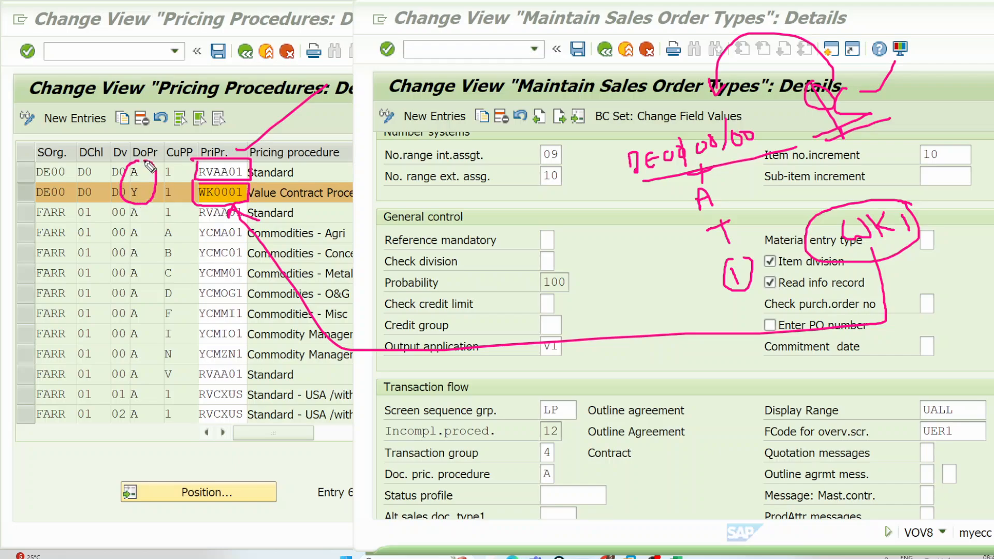
pyautogui.click(191, 166)
pyautogui.click(187, 194)
pyautogui.moveTo(143, 169); pyautogui.dragTo(166, 132)
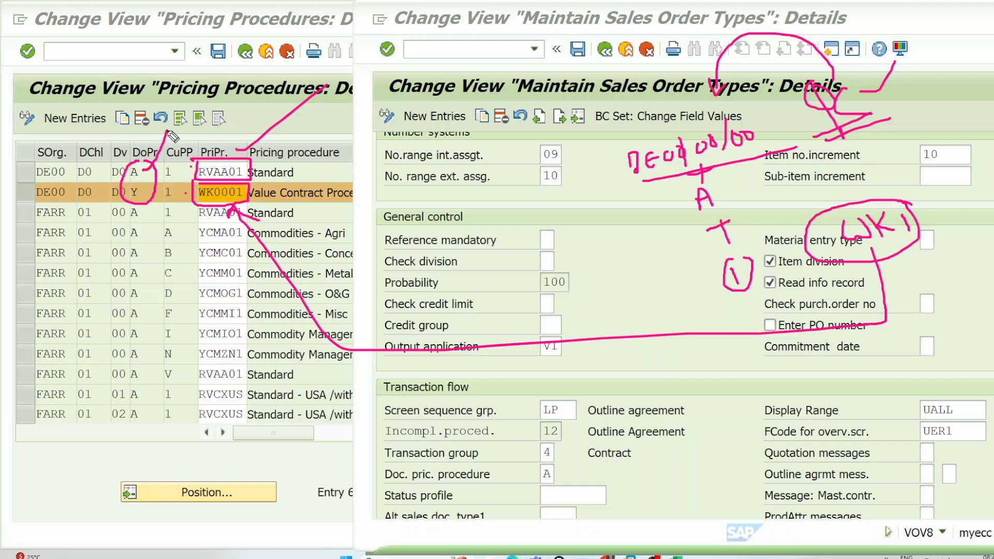
pyautogui.click(146, 190)
pyautogui.moveTo(147, 191); pyautogui.dragTo(175, 160)
# Step: Return to the pricing procedure determination and compare the document and pricing procedures of the two DE00 entries
pyautogui.click(150, 194)
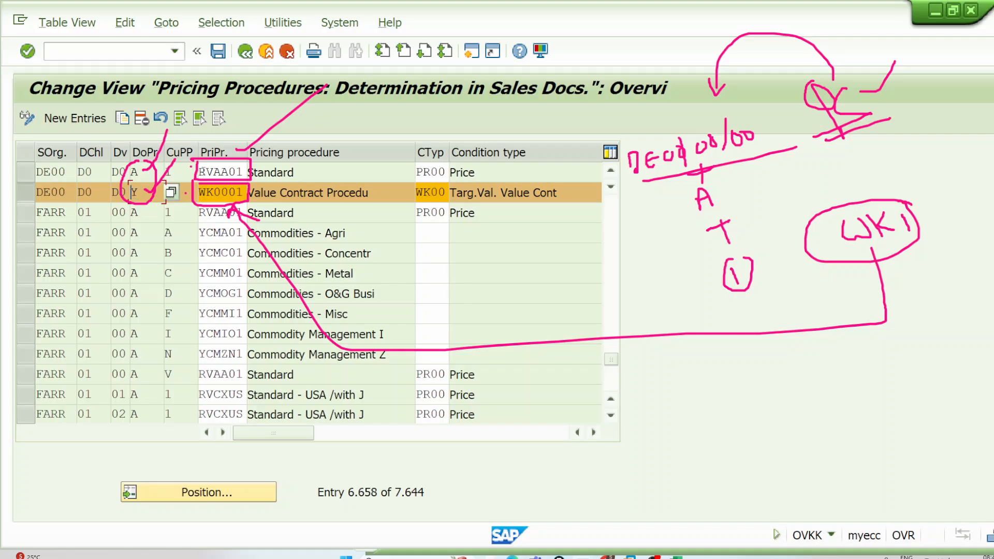
pyautogui.click(218, 172)
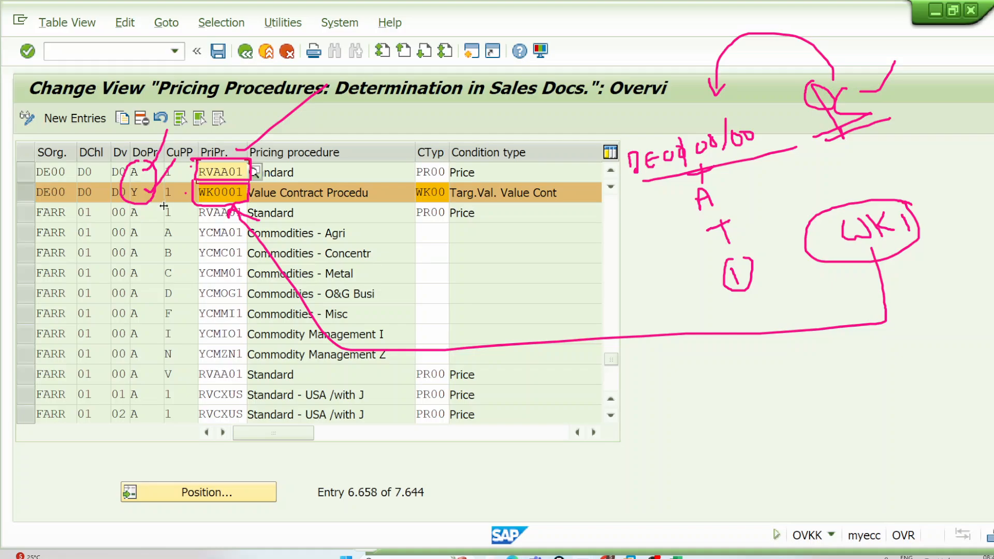
pyautogui.moveTo(203, 193); pyautogui.dragTo(253, 193)
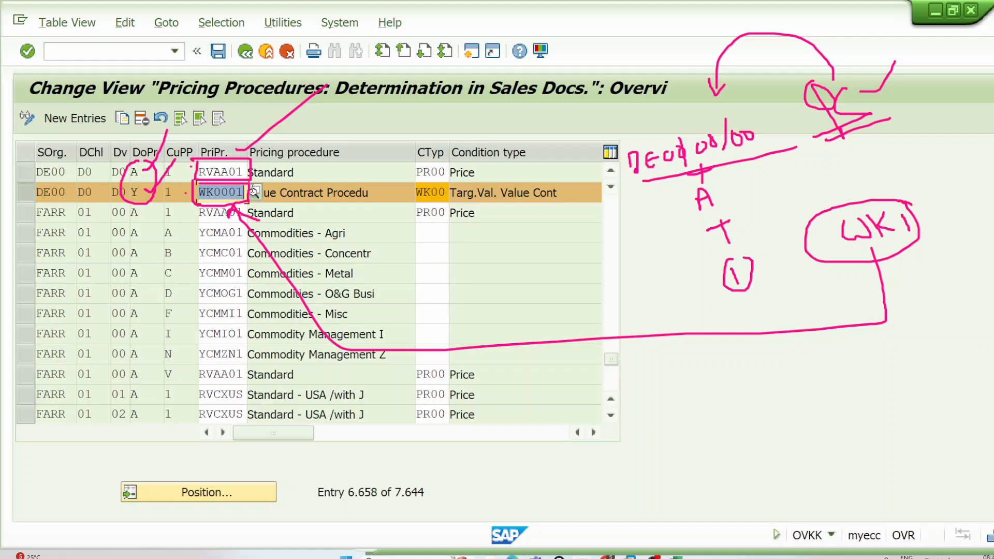
pyautogui.click(253, 191)
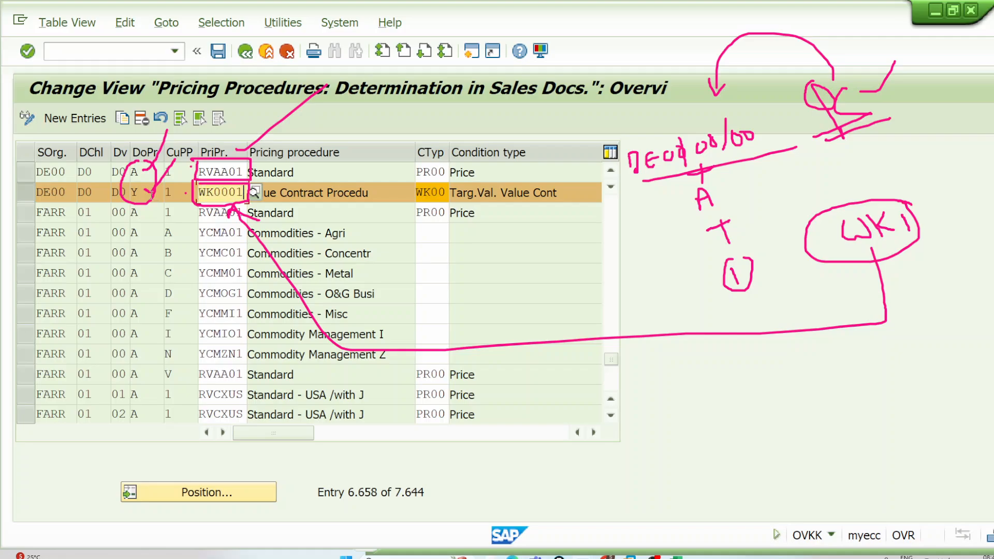
pyautogui.click(135, 192)
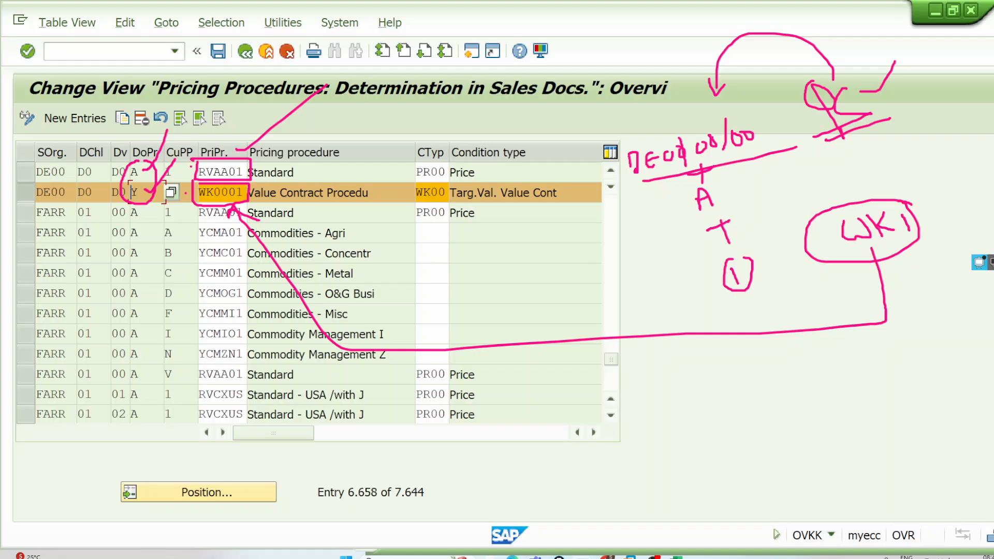
# Step: Replace the annotations with an underlined title and circled A and Y labelled QC and WK1, with arrows to RVAA01 and WK0001
pyautogui.click(981, 261)
pyautogui.click(978, 168)
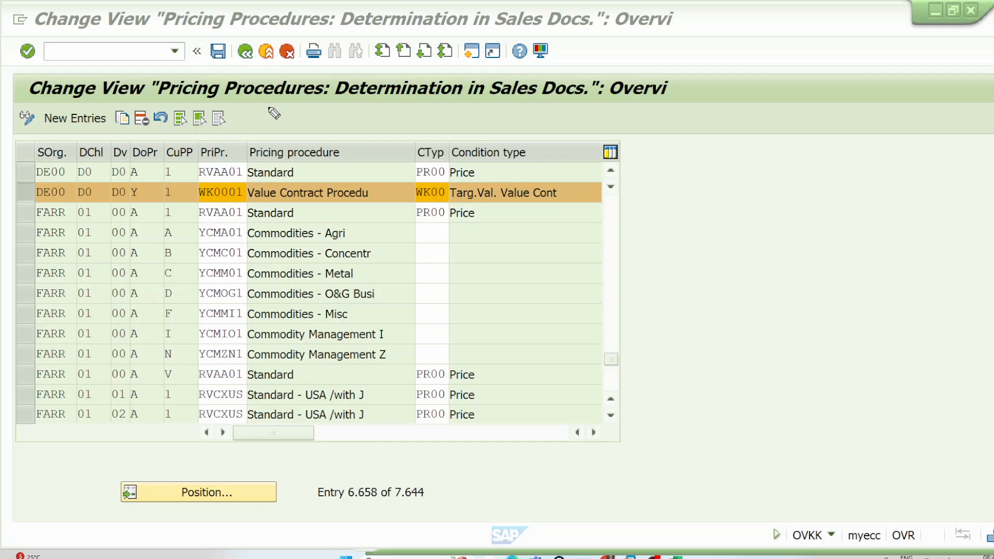
pyautogui.moveTo(253, 105); pyautogui.dragTo(572, 112)
pyautogui.moveTo(139, 170)
pyautogui.mouseDown()
pyautogui.moveTo(129, 176)
pyautogui.moveTo(143, 165)
pyautogui.moveTo(146, 180)
pyautogui.moveTo(130, 198)
pyautogui.moveTo(145, 187)
pyautogui.moveTo(150, 144)
pyautogui.moveTo(158, 157)
pyautogui.moveTo(167, 150)
pyautogui.mouseUp()
pyautogui.moveTo(140, 213); pyautogui.dragTo(179, 208)
pyautogui.moveTo(179, 141)
pyautogui.mouseDown()
pyautogui.moveTo(223, 143)
pyautogui.moveTo(228, 156)
pyautogui.mouseUp()
pyautogui.moveTo(193, 219)
pyautogui.mouseDown()
pyautogui.moveTo(205, 228)
pyautogui.moveTo(225, 207)
pyautogui.moveTo(242, 207)
pyautogui.mouseUp()
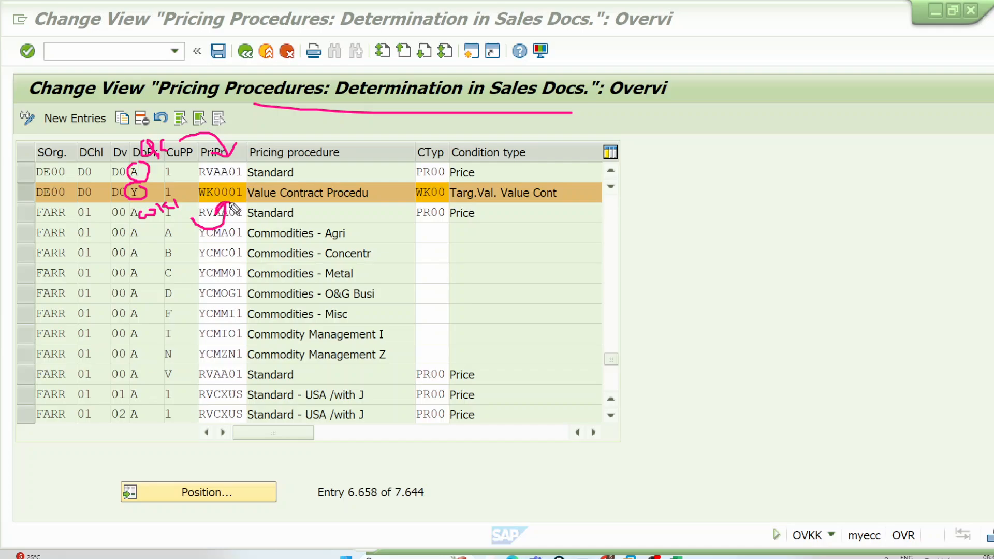
# Step: Box both DE00 pricing procedures and their condition types PR00 and WK00, adding brackets, an arrow to the condition types and a vertical dividing line
pyautogui.moveTo(270, 140)
pyautogui.mouseDown()
pyautogui.moveTo(326, 210)
pyautogui.moveTo(317, 219)
pyautogui.mouseUp()
pyautogui.moveTo(248, 195)
pyautogui.mouseDown()
pyautogui.moveTo(247, 178)
pyautogui.moveTo(207, 174)
pyautogui.moveTo(198, 212)
pyautogui.moveTo(254, 207)
pyautogui.moveTo(201, 189)
pyautogui.mouseUp()
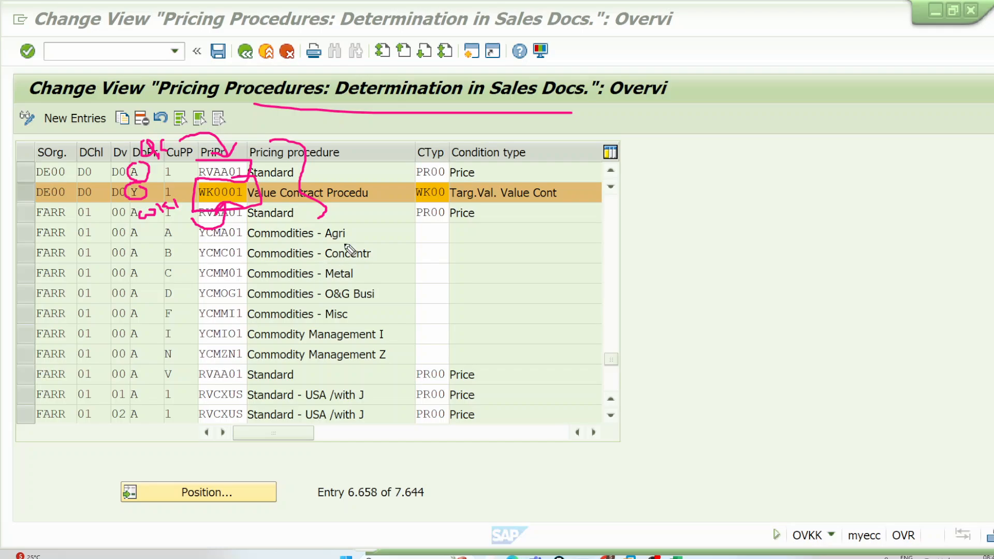
pyautogui.moveTo(411, 157)
pyautogui.mouseDown()
pyautogui.moveTo(413, 202)
pyautogui.moveTo(458, 200)
pyautogui.moveTo(458, 159)
pyautogui.moveTo(416, 157)
pyautogui.mouseUp()
pyautogui.moveTo(429, 99)
pyautogui.mouseDown()
pyautogui.moveTo(429, 142)
pyautogui.moveTo(441, 129)
pyautogui.mouseUp()
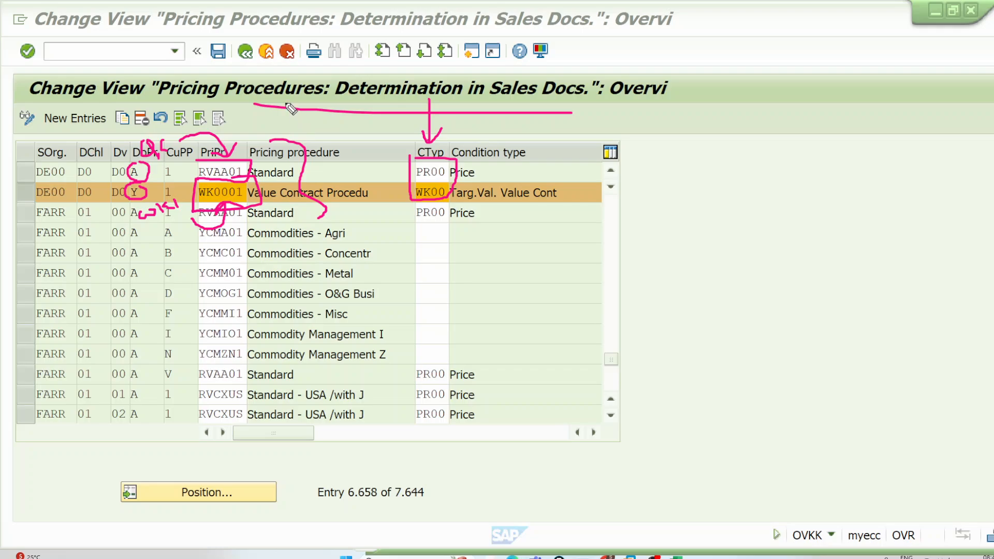
pyautogui.moveTo(283, 74); pyautogui.dragTo(286, 340)
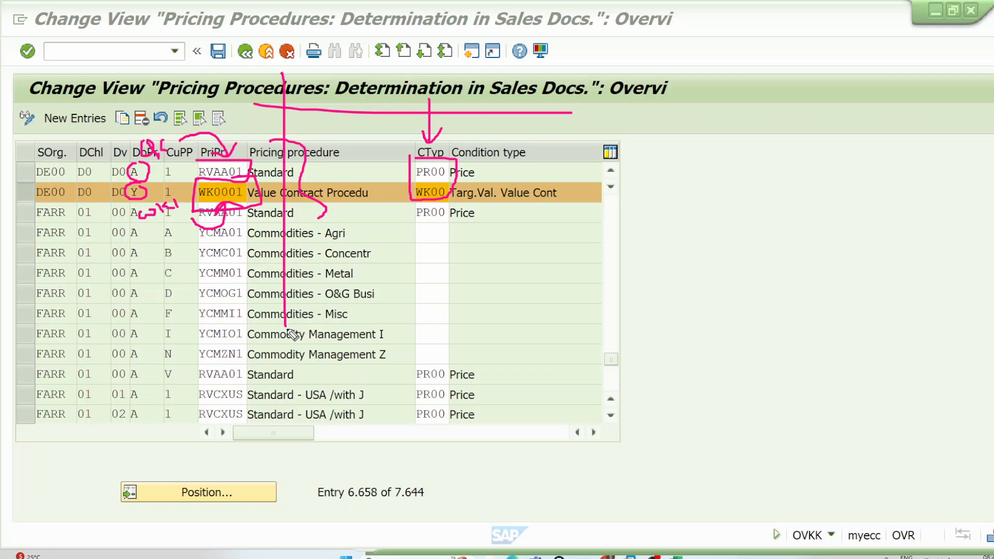
pyautogui.click(431, 167)
pyautogui.moveTo(475, 157)
pyautogui.mouseDown()
pyautogui.moveTo(487, 207)
pyautogui.moveTo(468, 229)
pyautogui.mouseUp()
# Step: Leave the pricing procedure determination and review the Value contract general row in the Excel class notes' Item Category -VOV7 sheet
pyautogui.click(245, 52)
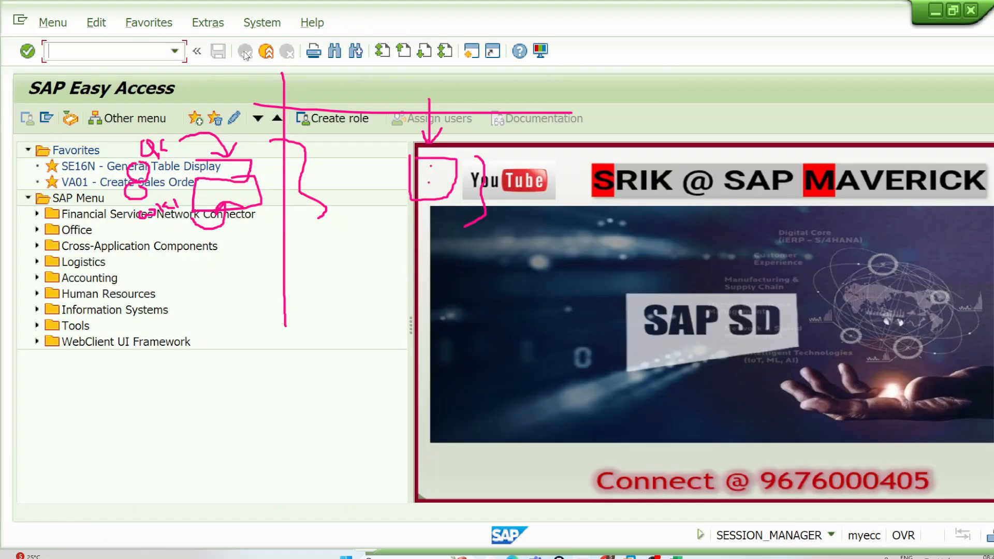
pyautogui.click(676, 558)
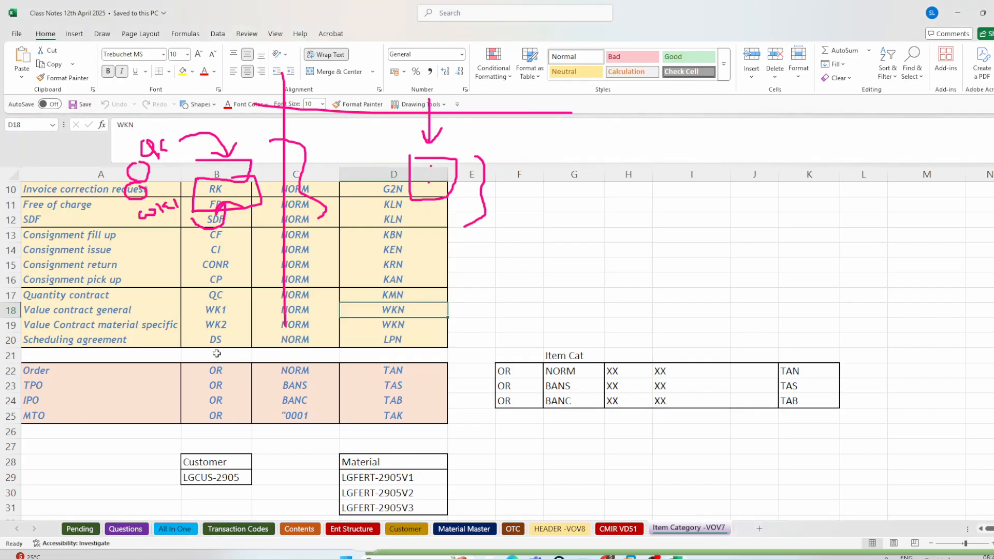
pyautogui.moveTo(88, 309); pyautogui.dragTo(314, 313)
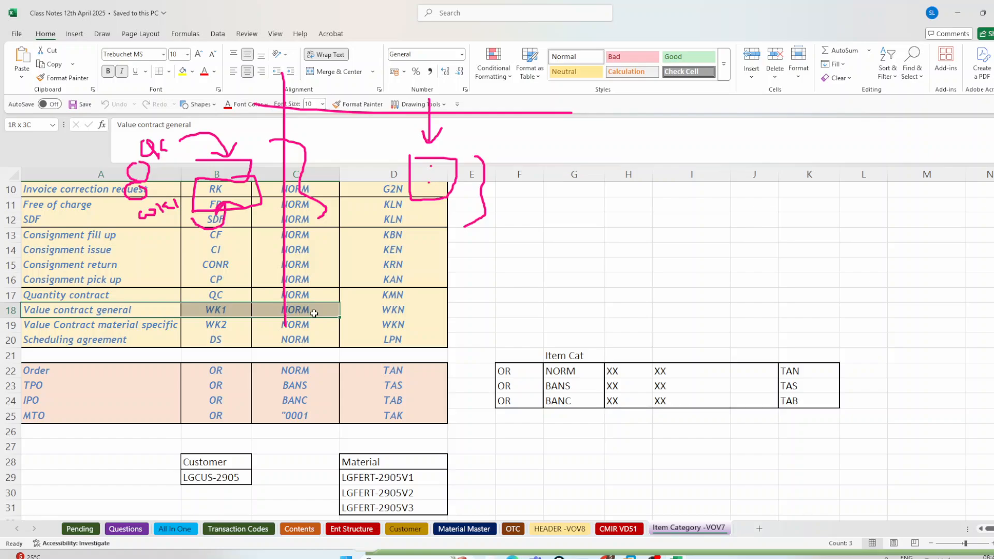
pyautogui.click(160, 337)
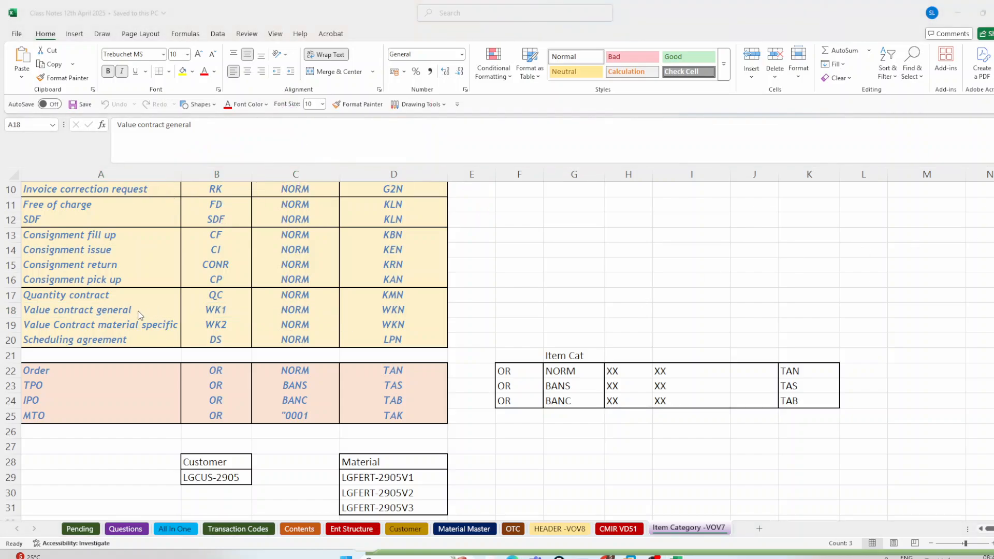
# Step: Review the Value Contract material specific row and its WKN item category, and copy its document type WK2
pyautogui.moveTo(104, 326); pyautogui.dragTo(293, 326)
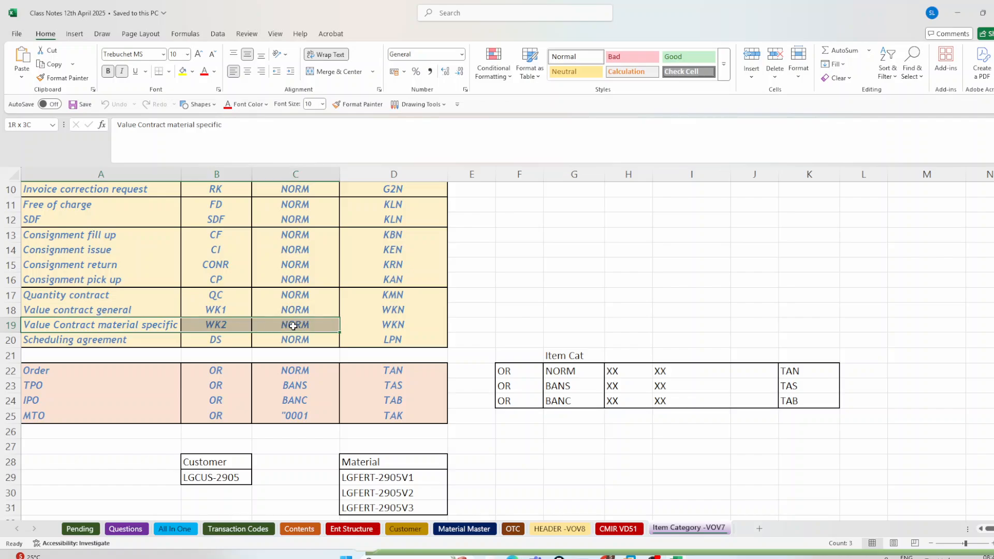
pyautogui.click(222, 325)
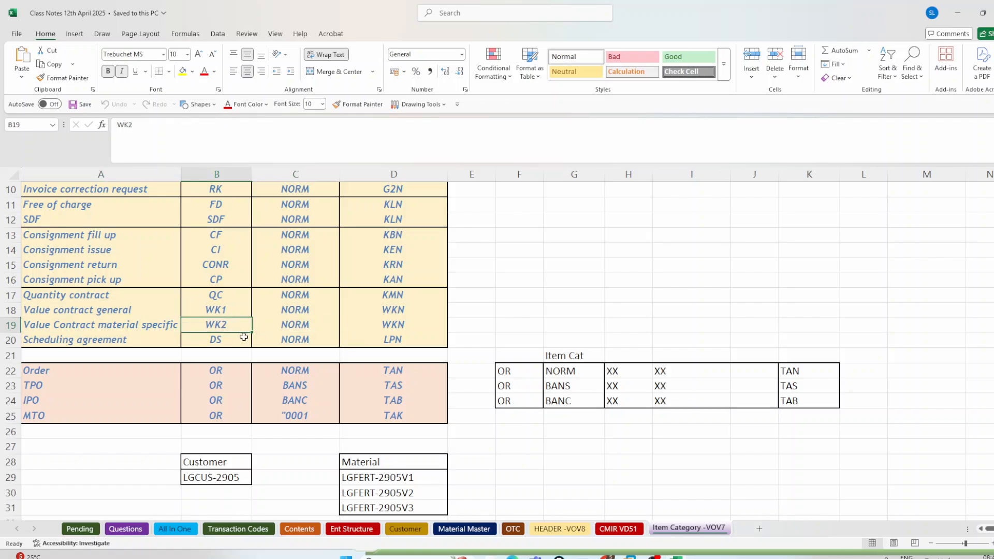
pyautogui.hotkey('ctrl', 'c')
pyautogui.click(394, 327)
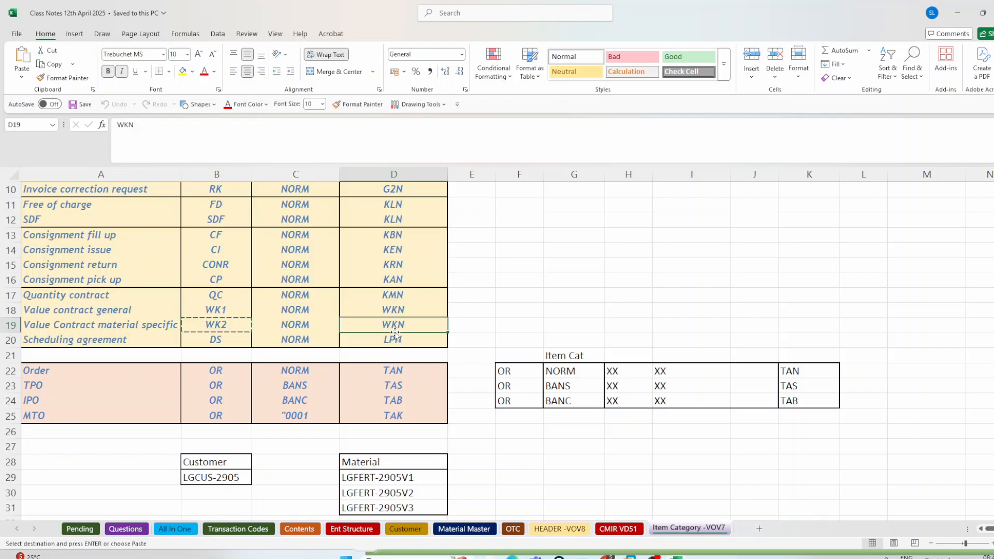
# Step: Switch to SAP, leave the item category details and open the sales order types with transaction VOV8
pyautogui.click(608, 555)
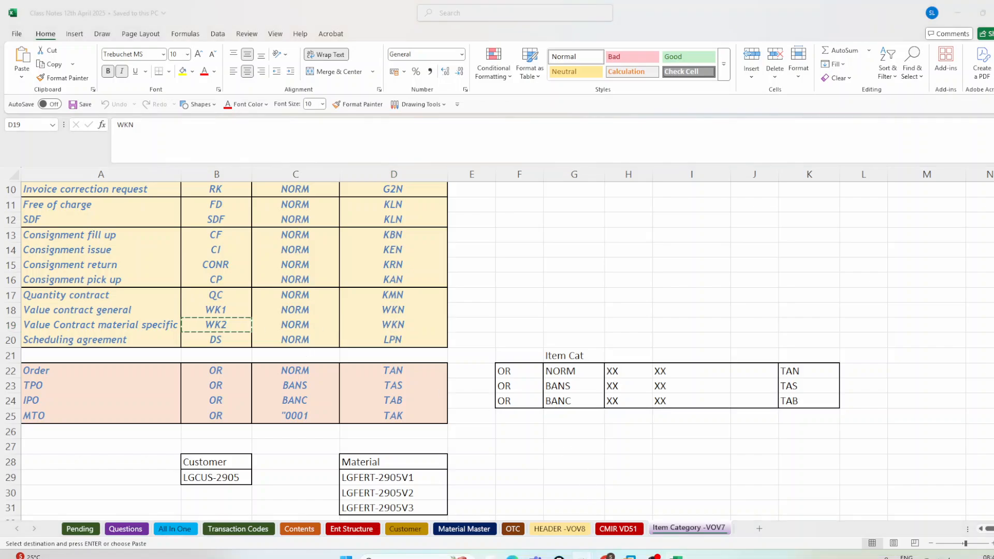
pyautogui.click(613, 526)
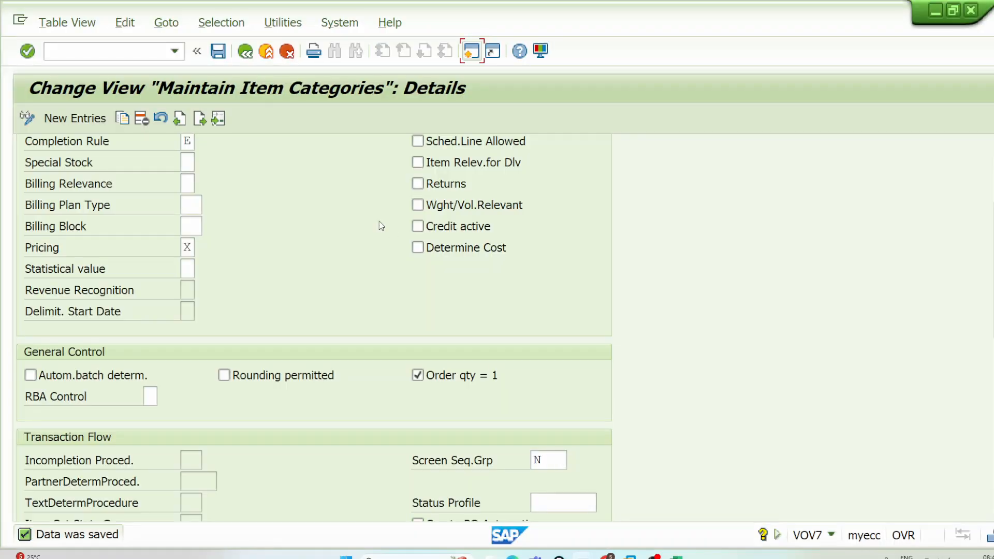
pyautogui.click(266, 51)
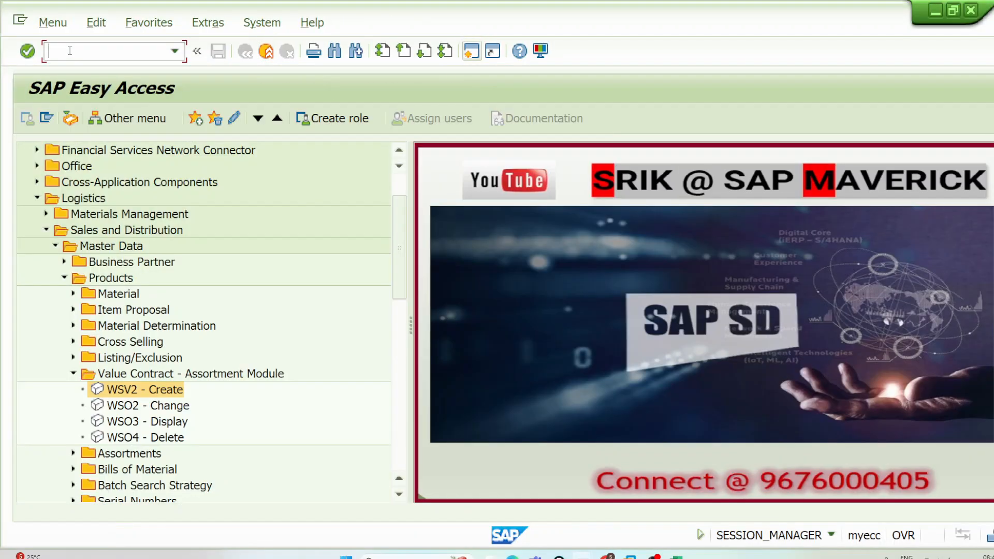
pyautogui.write('VOV8')
pyautogui.press('Return')
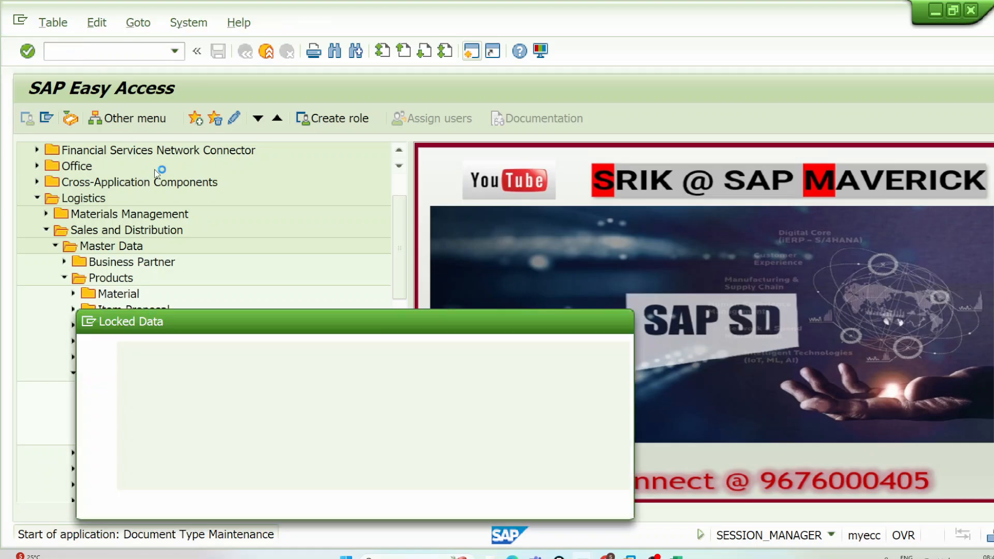
pyautogui.click(202, 499)
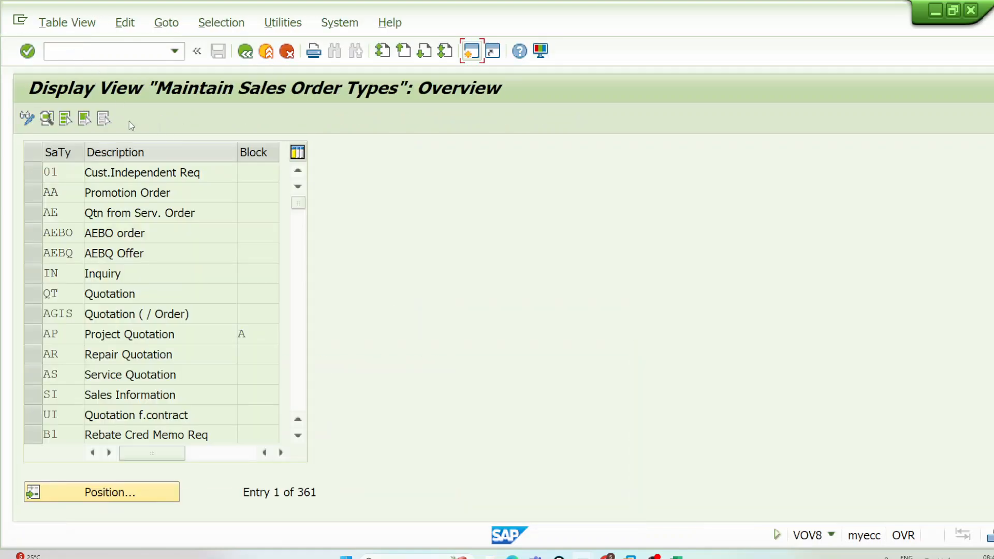
# Step: Position the sales order types list on WK2 and open the details of that entry
pyautogui.click(156, 498)
pyautogui.write('OR')
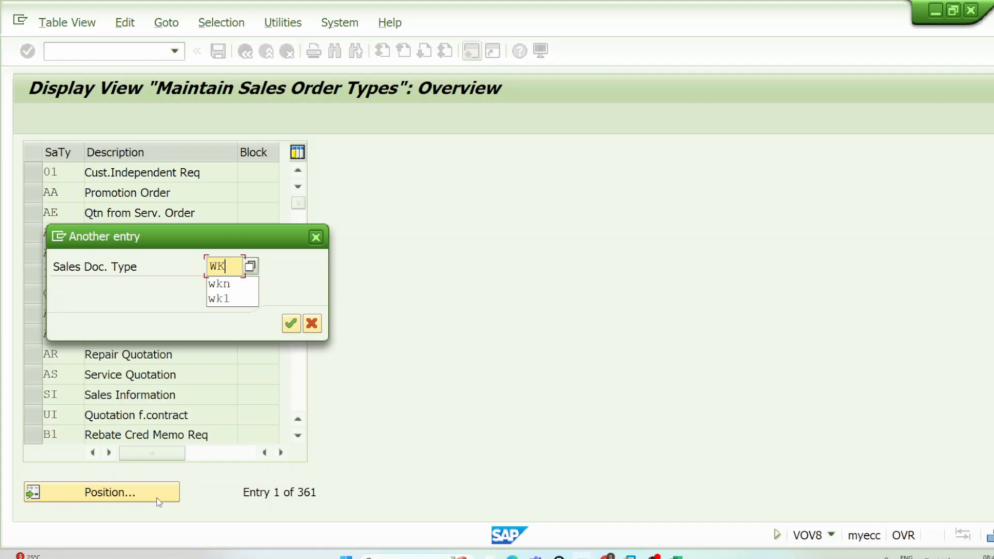
pyautogui.press('Return')
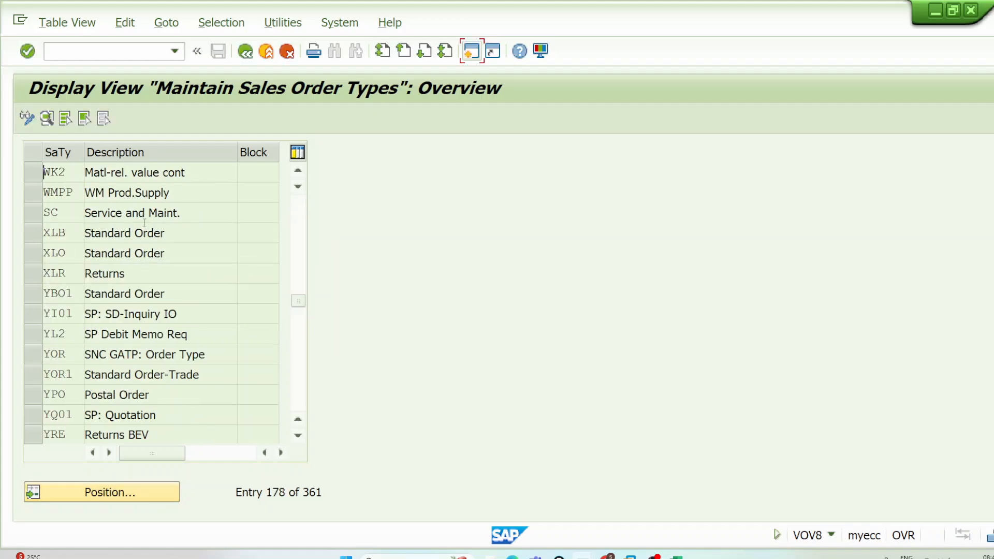
pyautogui.doubleClick(160, 172)
# Step: Examine WK2's document type description, screen sequence group and document pricing procedure
pyautogui.moveTo(339, 151); pyautogui.dragTo(201, 152)
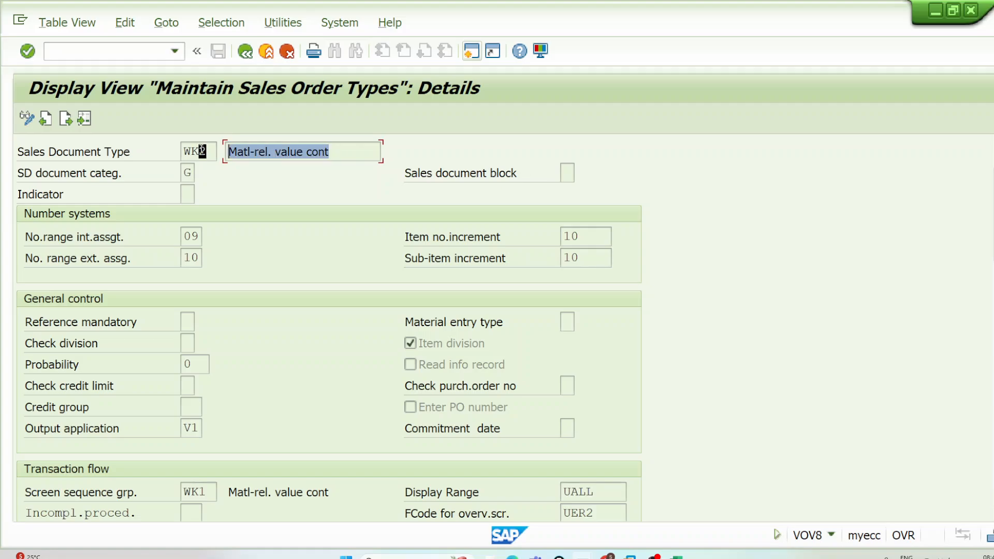
pyautogui.click(263, 237)
pyautogui.scroll(-3, 249, 334)
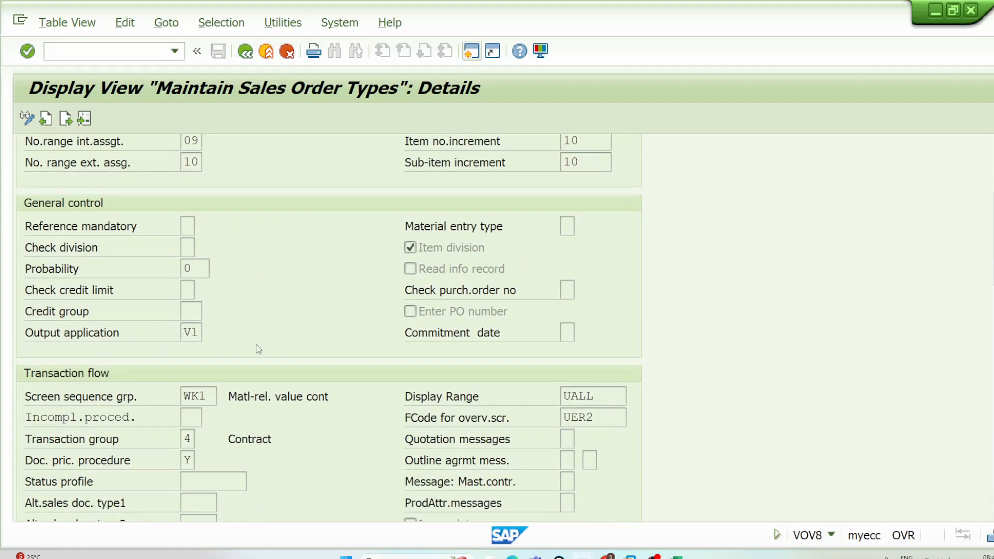
pyautogui.click(197, 349)
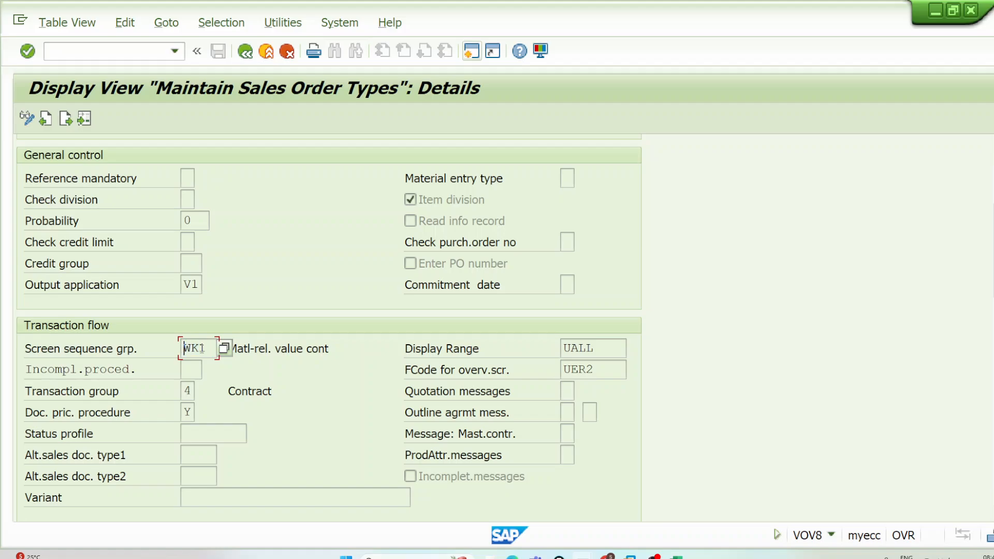
pyautogui.moveTo(210, 348); pyautogui.dragTo(182, 349)
pyautogui.click(183, 350)
pyautogui.click(194, 414)
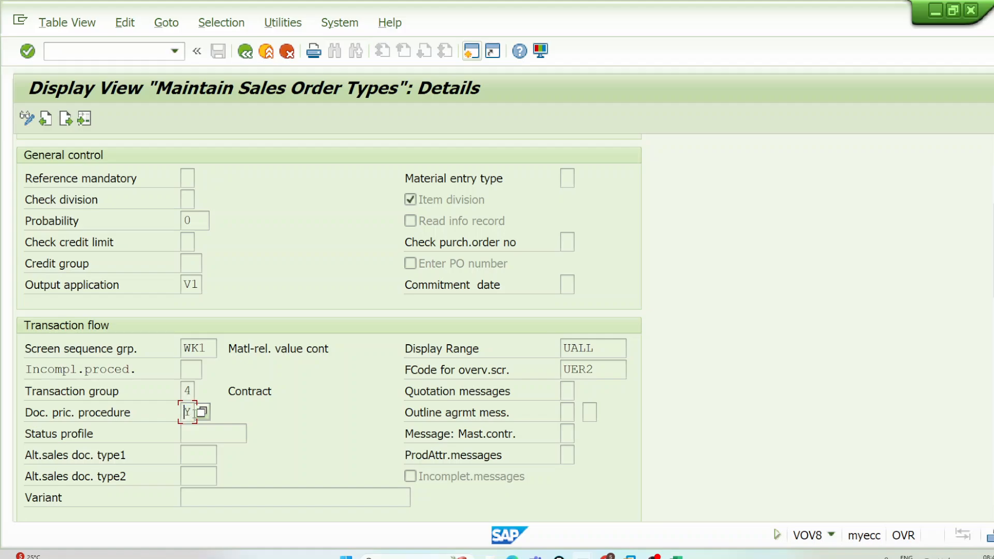
pyautogui.moveTo(193, 413); pyautogui.dragTo(182, 413)
# Step: Look through WK2's scheduling agreement, shipping, billing, date and contract settings
pyautogui.scroll(-5, 182, 414)
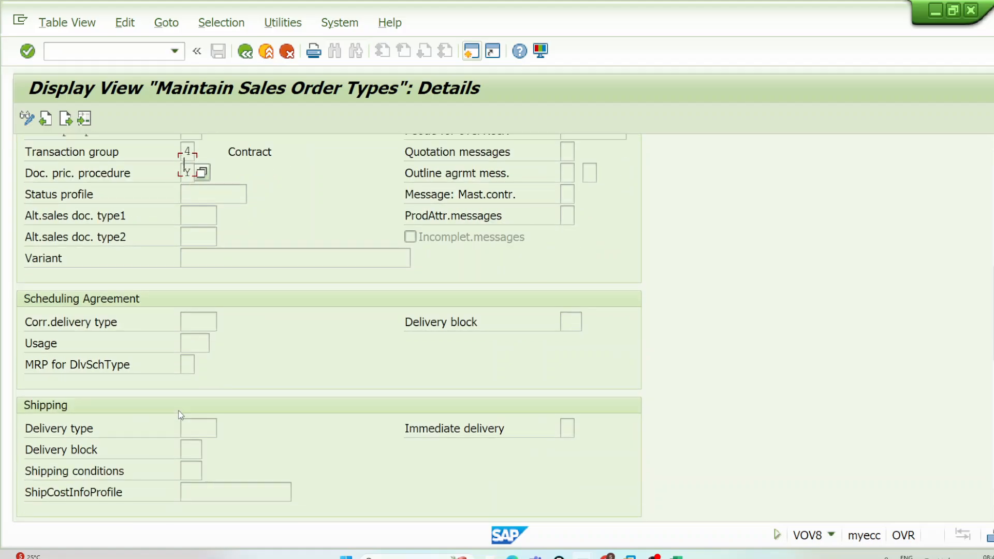
pyautogui.scroll(-9, 181, 414)
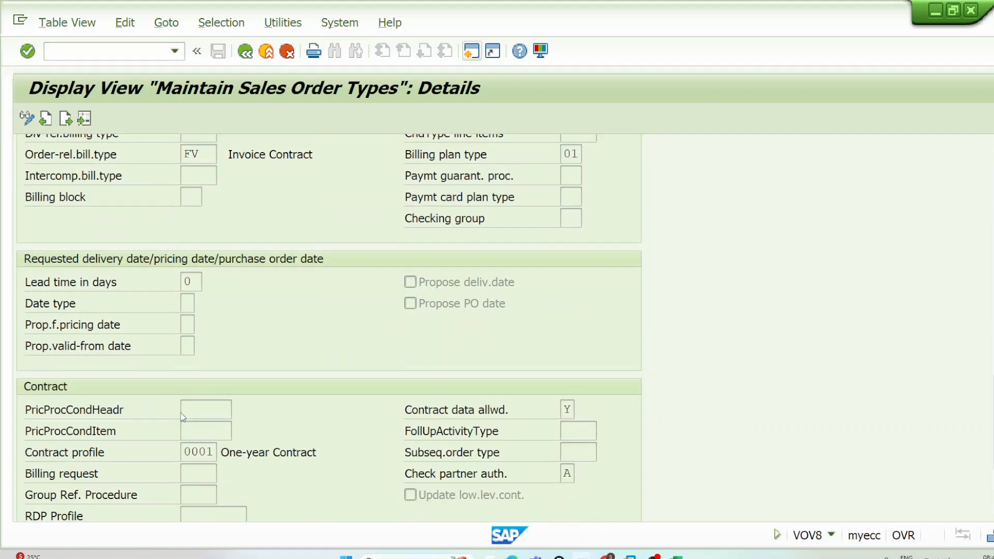
pyautogui.scroll(-2, 182, 417)
pyautogui.scroll(1, 147, 438)
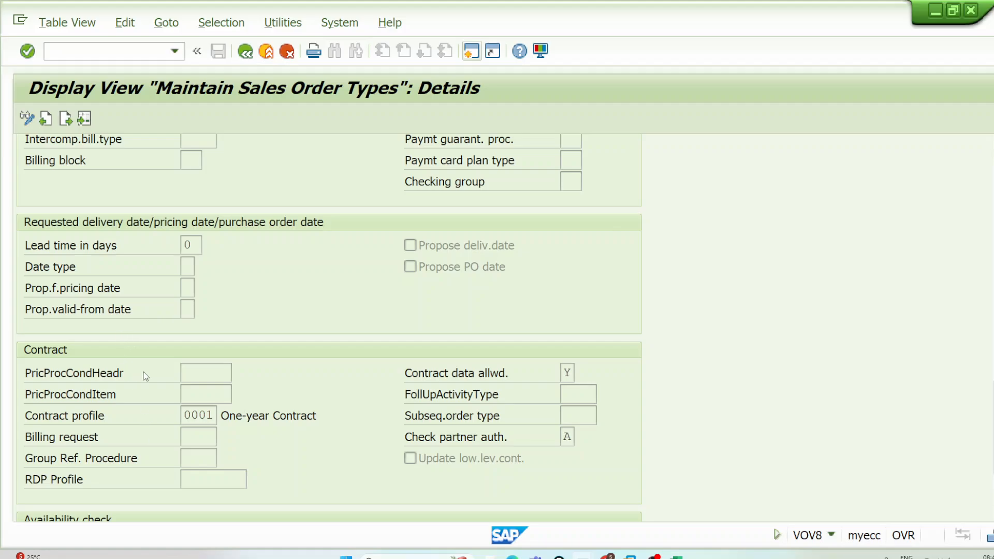
pyautogui.scroll(-1, 145, 377)
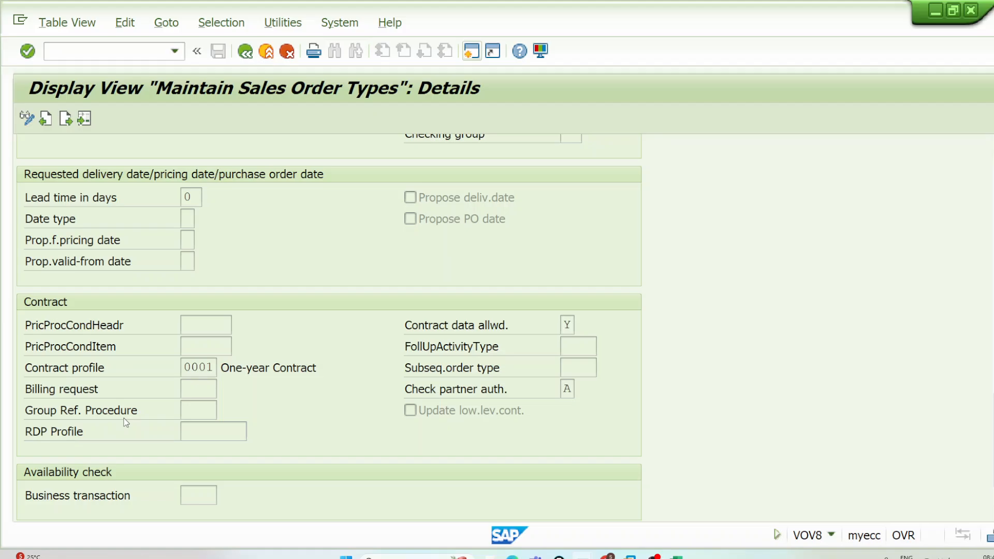
pyautogui.scroll(2, 126, 423)
pyautogui.scroll(-2, 122, 417)
pyautogui.scroll(4, 123, 430)
pyautogui.scroll(7, 124, 429)
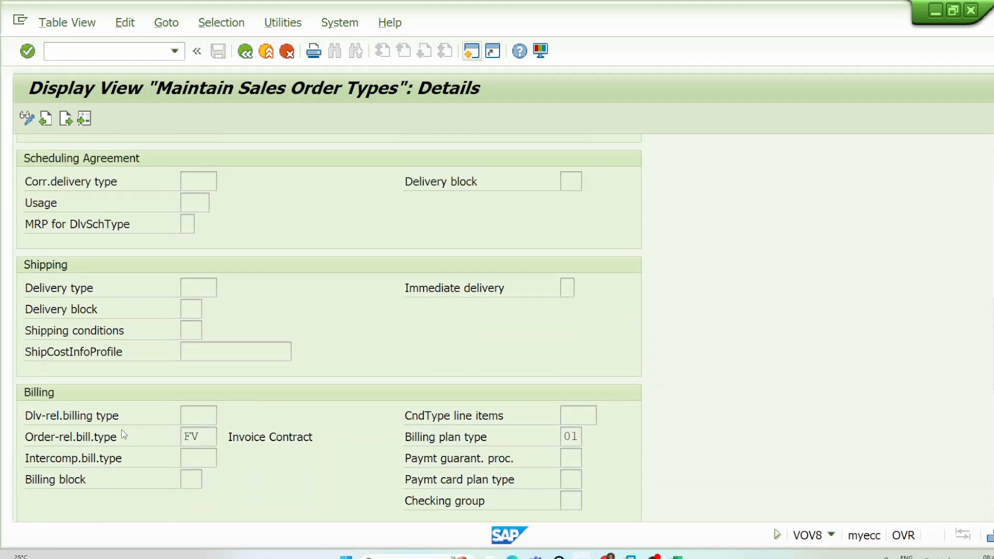
# Step: Recheck WK2's document pricing procedure and screen sequence group, and leave the sales order type maintenance
pyautogui.scroll(3, 182, 352)
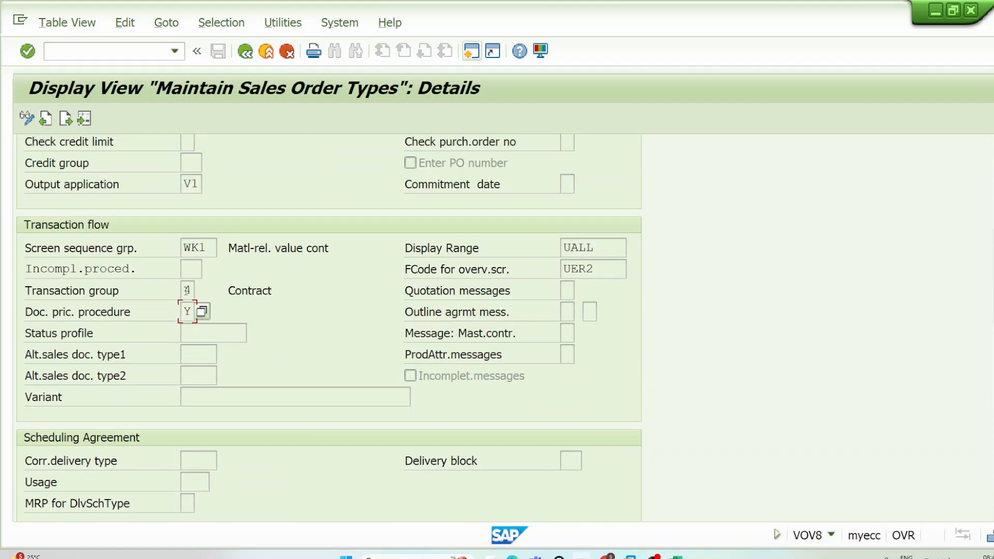
pyautogui.click(187, 312)
pyautogui.moveTo(215, 247); pyautogui.dragTo(174, 248)
pyautogui.click(185, 248)
pyautogui.click(184, 247)
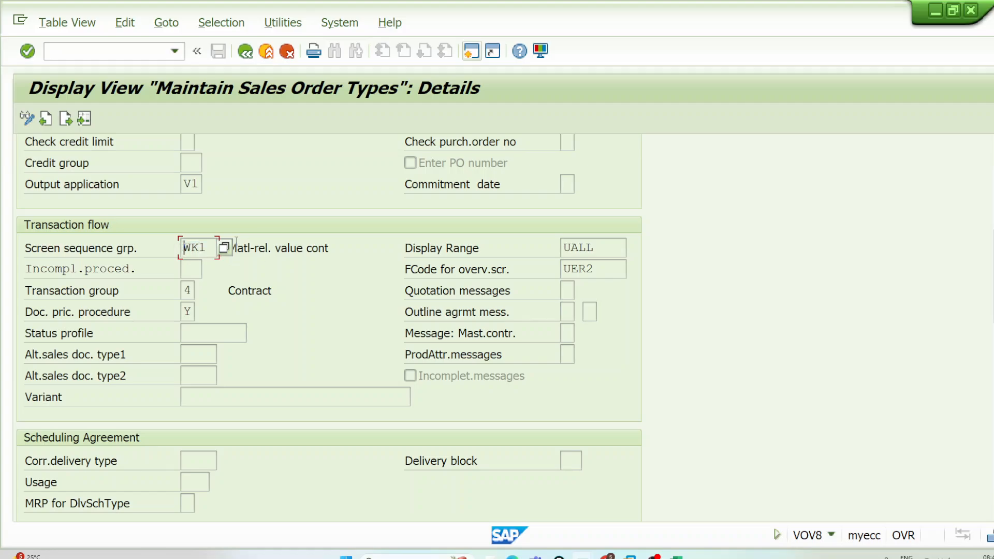
pyautogui.click(246, 51)
pyautogui.click(247, 52)
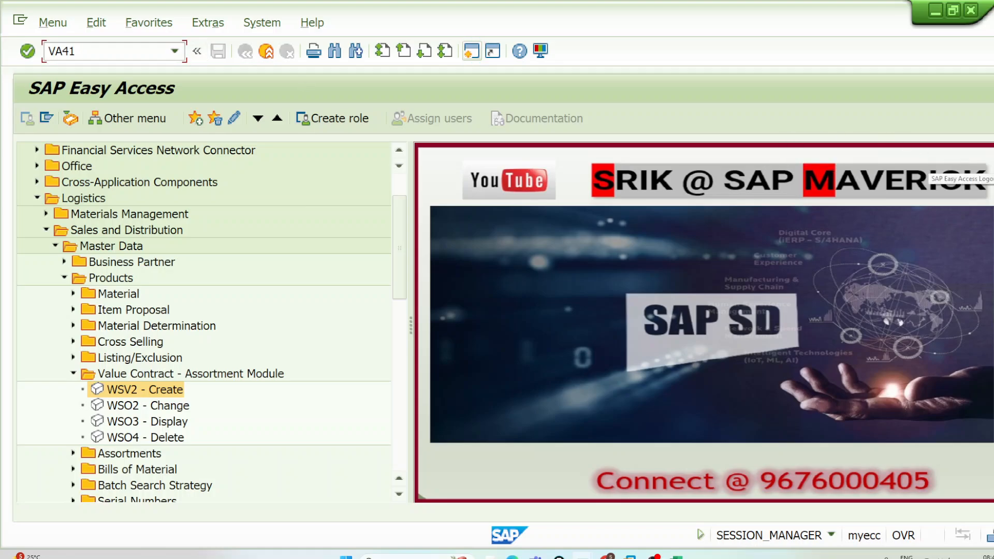
# Step: Draw a column of short strokes over the start screen image, outline them and add a circled note beside them
pyautogui.click(964, 169)
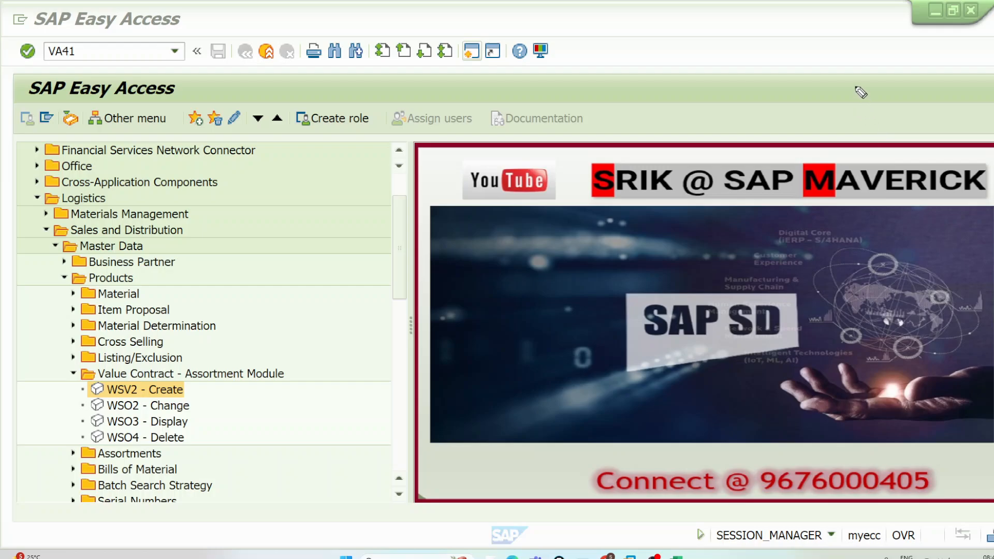
pyautogui.moveTo(855, 87)
pyautogui.mouseDown()
pyautogui.moveTo(874, 84)
pyautogui.moveTo(901, 57)
pyautogui.mouseUp()
pyautogui.moveTo(875, 111); pyautogui.dragTo(917, 73)
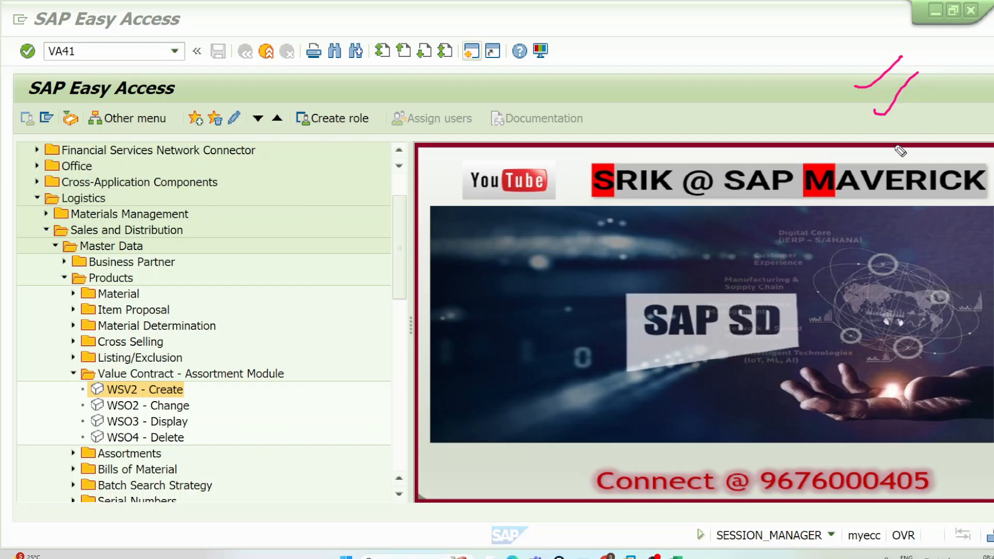
pyautogui.moveTo(888, 139); pyautogui.dragTo(951, 93)
pyautogui.moveTo(902, 172); pyautogui.dragTo(951, 142)
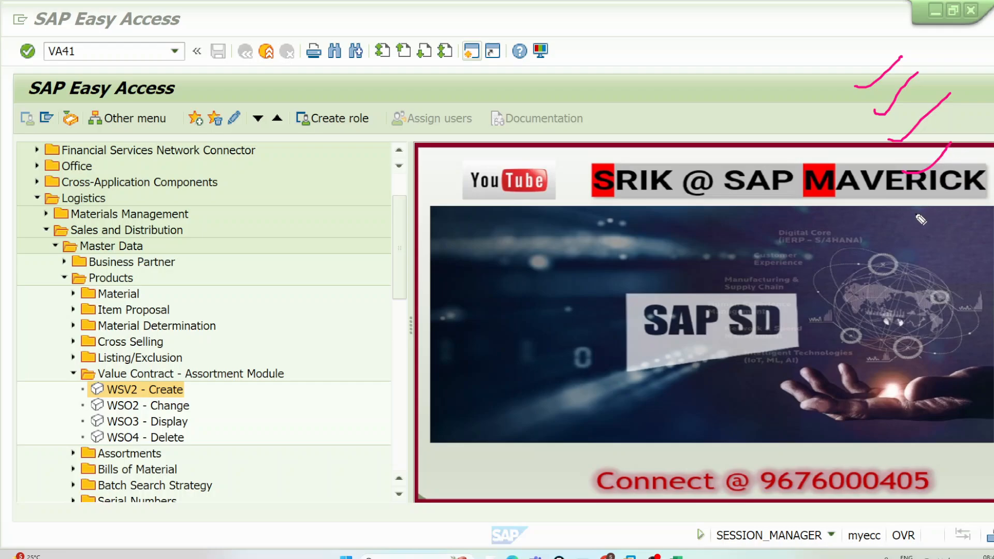
pyautogui.moveTo(910, 200); pyautogui.dragTo(973, 180)
pyautogui.moveTo(917, 263); pyautogui.dragTo(992, 242)
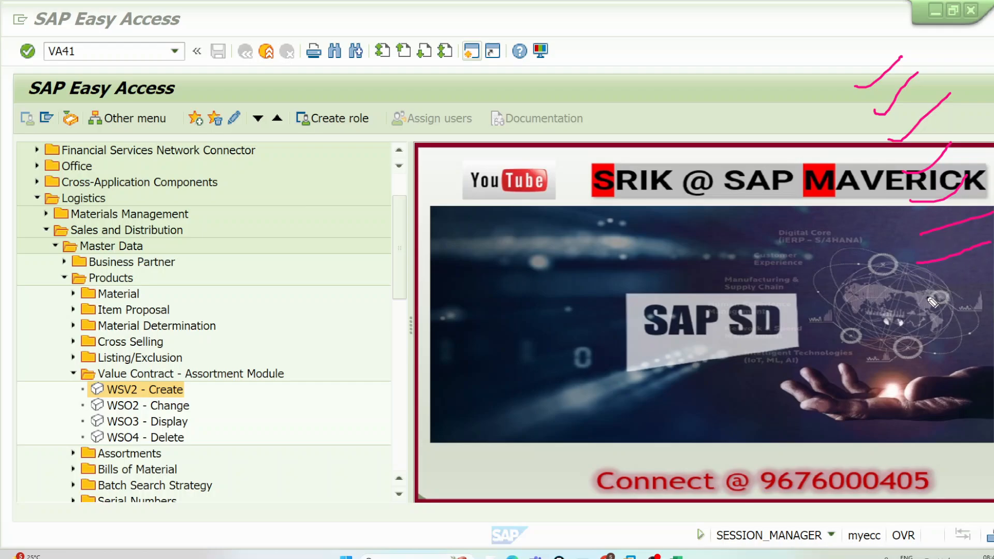
pyautogui.moveTo(923, 294); pyautogui.dragTo(978, 279)
pyautogui.moveTo(930, 328); pyautogui.dragTo(985, 314)
pyautogui.moveTo(927, 374); pyautogui.dragTo(993, 364)
pyautogui.moveTo(853, 59)
pyautogui.mouseDown()
pyautogui.moveTo(909, 409)
pyautogui.moveTo(849, 63)
pyautogui.moveTo(939, 44)
pyautogui.moveTo(982, 259)
pyautogui.moveTo(909, 401)
pyautogui.mouseUp()
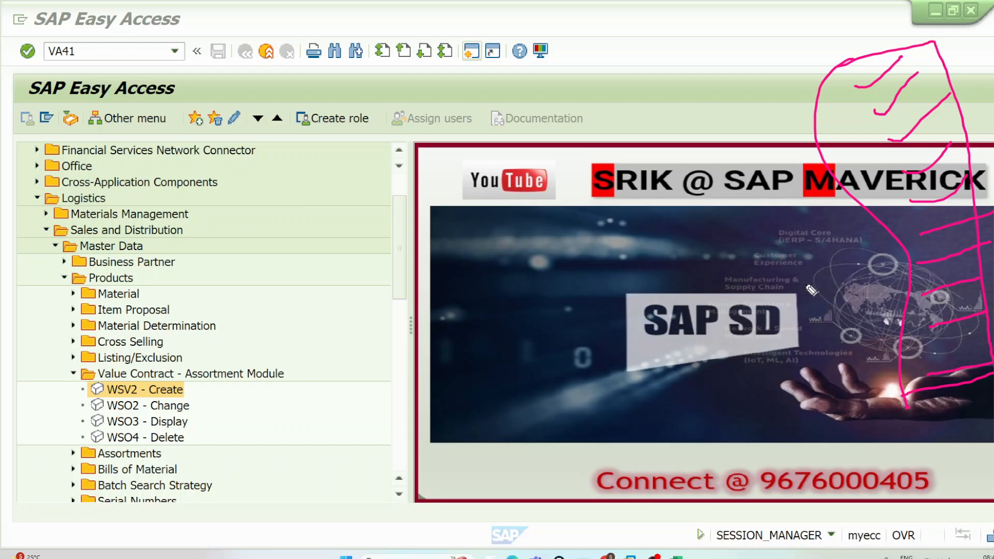
pyautogui.moveTo(800, 273)
pyautogui.mouseDown()
pyautogui.moveTo(792, 288)
pyautogui.moveTo(806, 295)
pyautogui.moveTo(852, 272)
pyautogui.moveTo(859, 254)
pyautogui.moveTo(919, 237)
pyautogui.moveTo(909, 238)
pyautogui.moveTo(917, 253)
pyautogui.mouseUp()
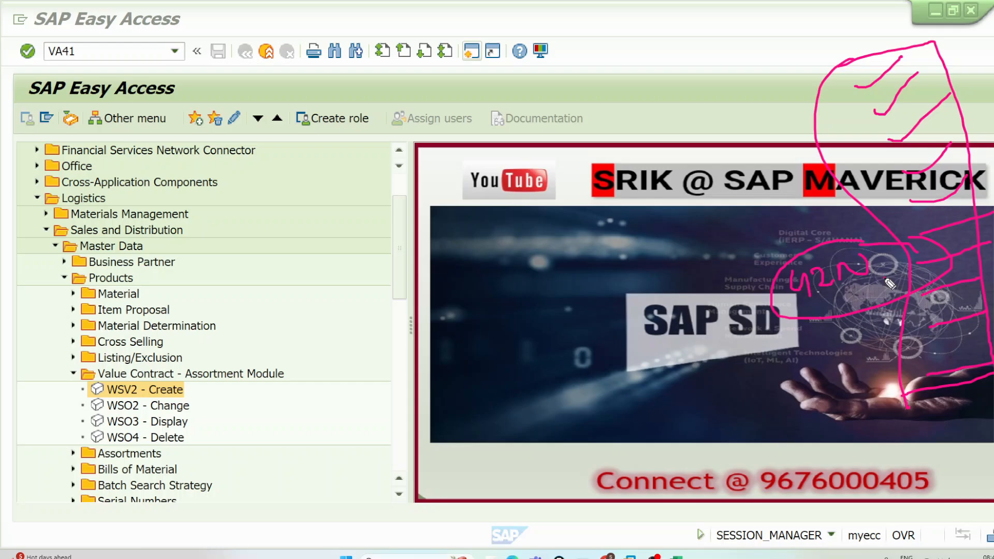
# Step: Start transaction VA41 and create a contract of type WK2, keeping sales organization DE00, channel D0 and division D0
pyautogui.click(106, 55)
pyautogui.press('Return')
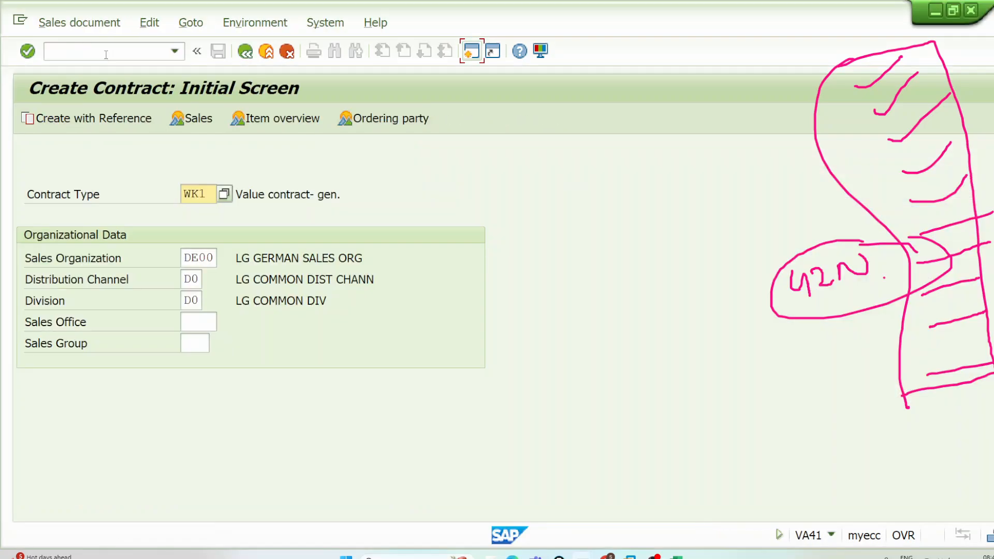
pyautogui.press('BackSpace')
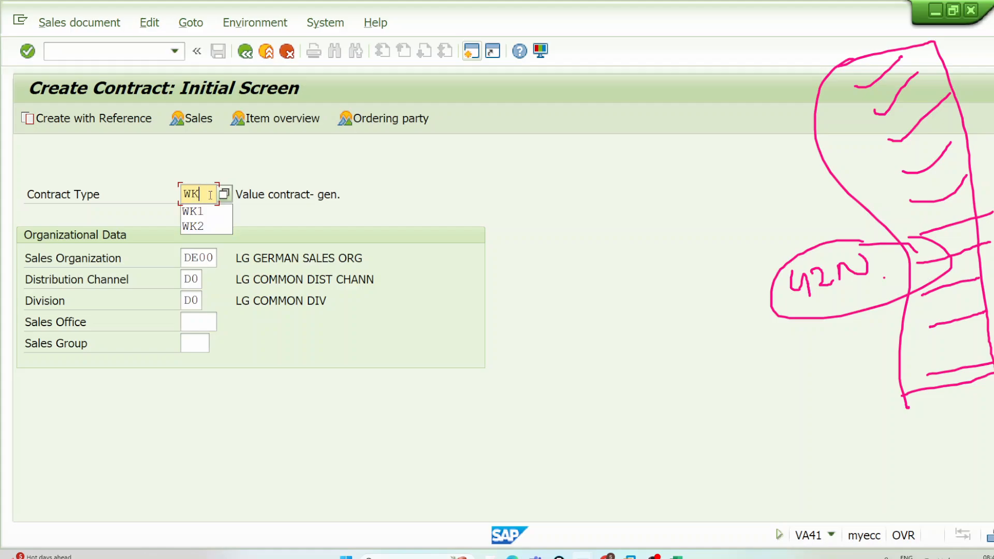
pyautogui.write('2')
pyautogui.press('Return')
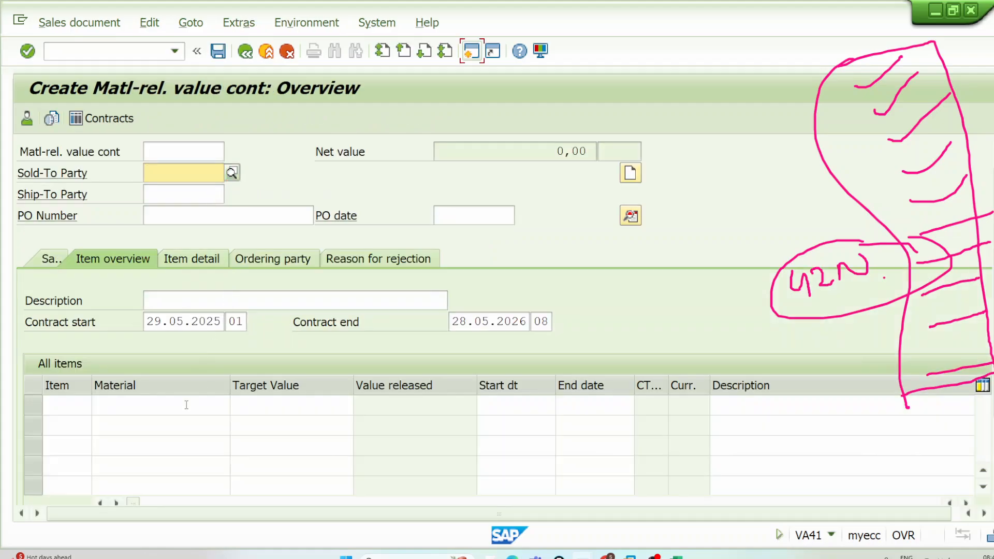
# Step: Outline the first material cell in pen, number the first two item rows 1 and 2, and handwrite a target value beside each
pyautogui.click(186, 405)
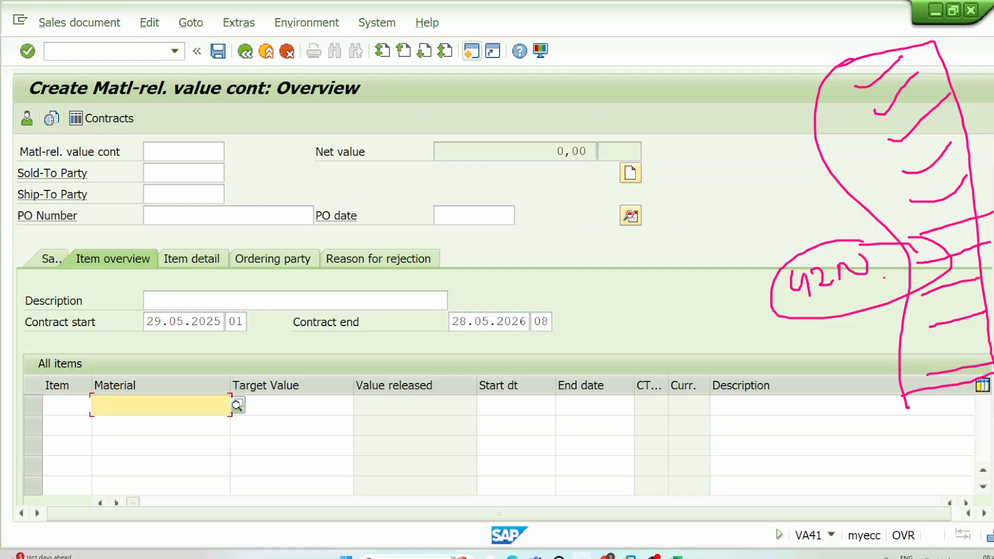
pyautogui.click(976, 168)
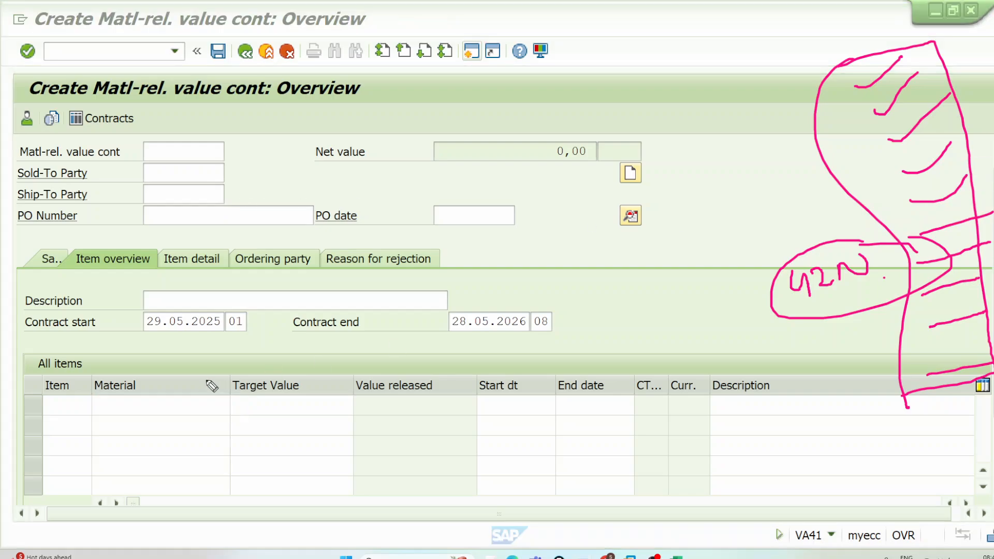
pyautogui.moveTo(90, 395)
pyautogui.mouseDown()
pyautogui.moveTo(242, 397)
pyautogui.moveTo(158, 421)
pyautogui.moveTo(83, 397)
pyautogui.moveTo(147, 369)
pyautogui.moveTo(163, 412)
pyautogui.mouseUp()
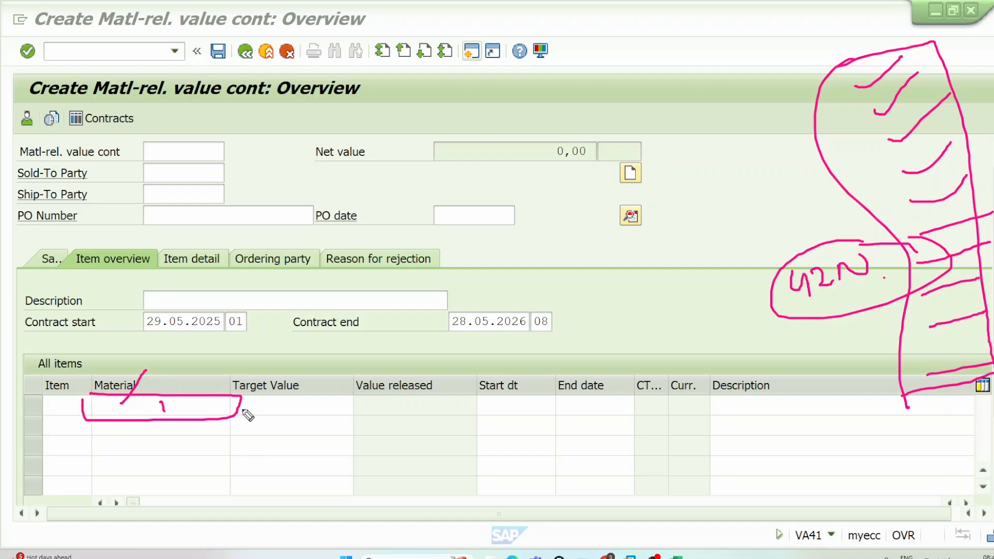
pyautogui.moveTo(247, 414)
pyautogui.mouseDown()
pyautogui.moveTo(295, 408)
pyautogui.moveTo(294, 392)
pyautogui.mouseUp()
pyautogui.moveTo(165, 425); pyautogui.dragTo(184, 431)
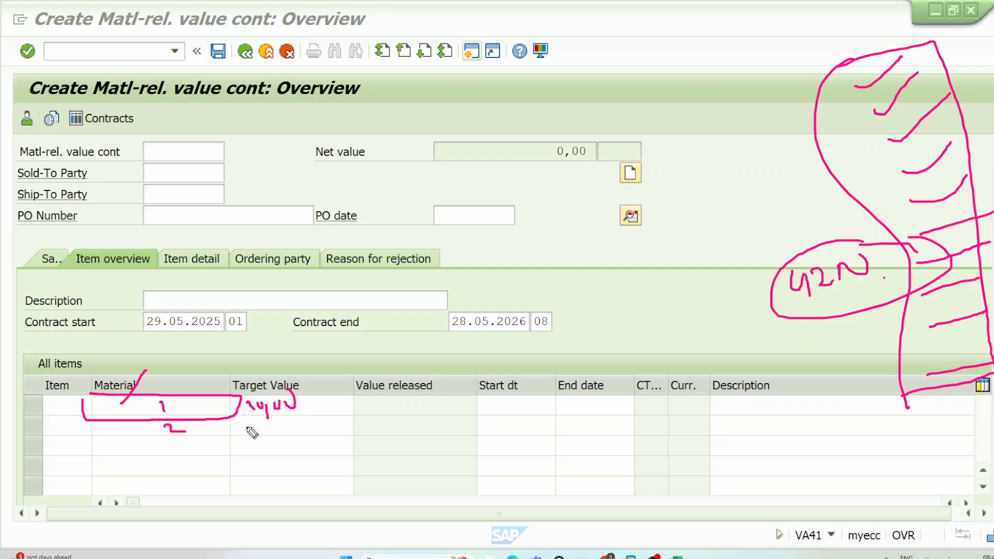
pyautogui.moveTo(249, 428); pyautogui.dragTo(301, 427)
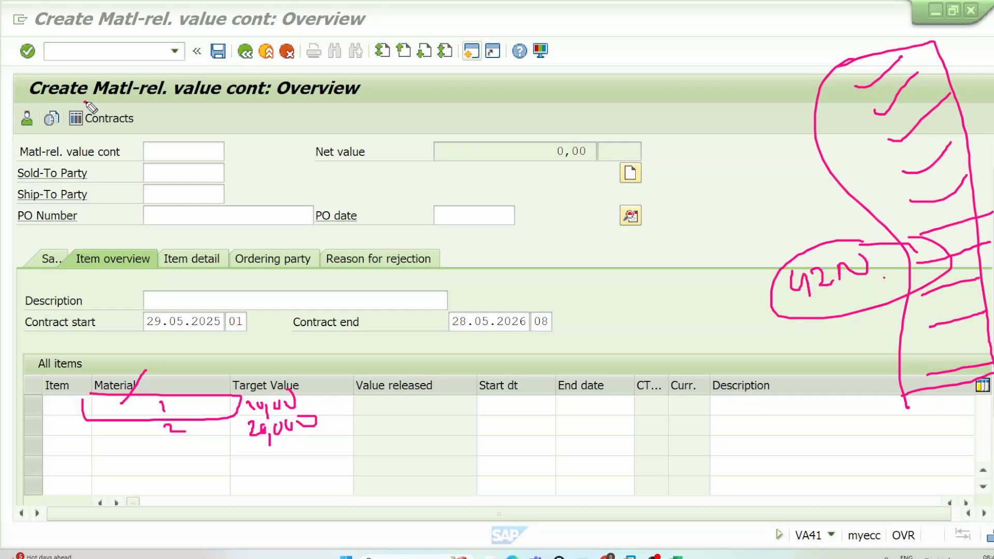
# Step: Box "Matl-rel." in the screen title and sketch two rectangles, linking the lower one to the column of strokes with a line
pyautogui.moveTo(86, 103)
pyautogui.mouseDown()
pyautogui.moveTo(165, 107)
pyautogui.moveTo(172, 75)
pyautogui.moveTo(83, 69)
pyautogui.moveTo(90, 98)
pyautogui.mouseUp()
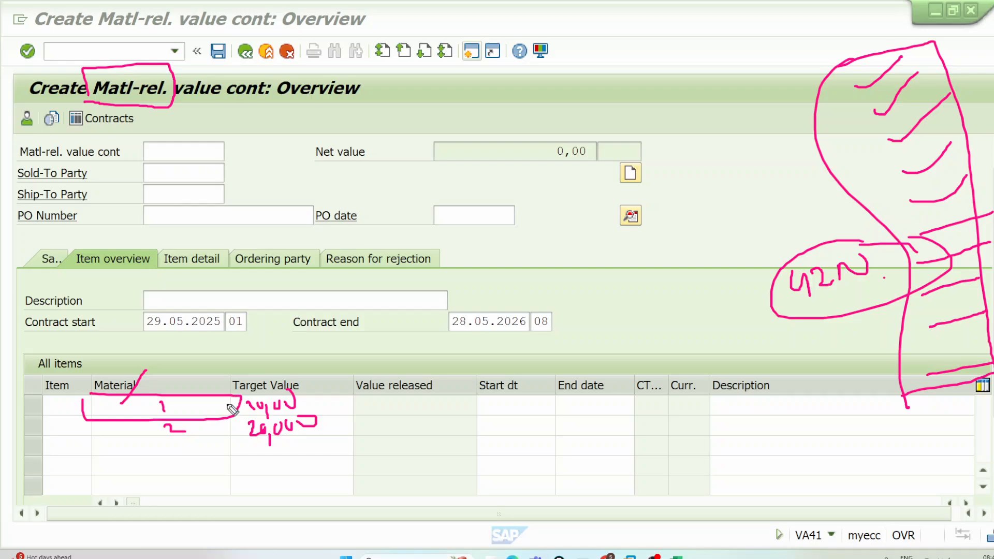
pyautogui.moveTo(641, 34)
pyautogui.mouseDown()
pyautogui.moveTo(646, 54)
pyautogui.moveTo(825, 70)
pyautogui.moveTo(647, 30)
pyautogui.moveTo(669, 21)
pyautogui.mouseUp()
pyautogui.moveTo(656, 75); pyautogui.dragTo(692, 58)
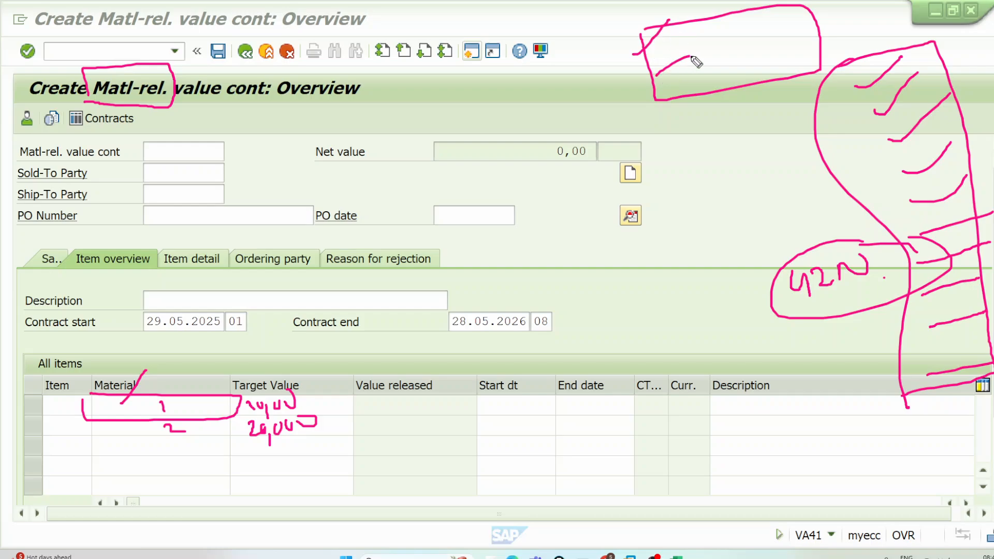
pyautogui.click(334, 399)
pyautogui.moveTo(668, 144)
pyautogui.mouseDown()
pyautogui.moveTo(716, 284)
pyautogui.moveTo(681, 144)
pyautogui.mouseUp()
pyautogui.moveTo(763, 193); pyautogui.dragTo(934, 44)
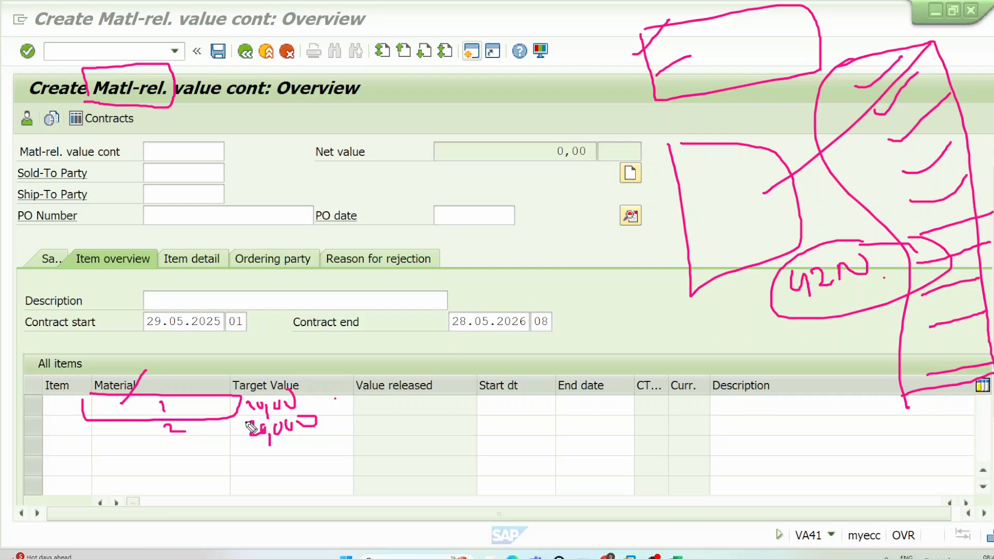
# Step: Tick both numbered material rows and their handwritten target values in pen, and draw an arrow down from the "Matl-rel." box
pyautogui.moveTo(169, 408); pyautogui.dragTo(224, 369)
pyautogui.moveTo(307, 401); pyautogui.dragTo(380, 351)
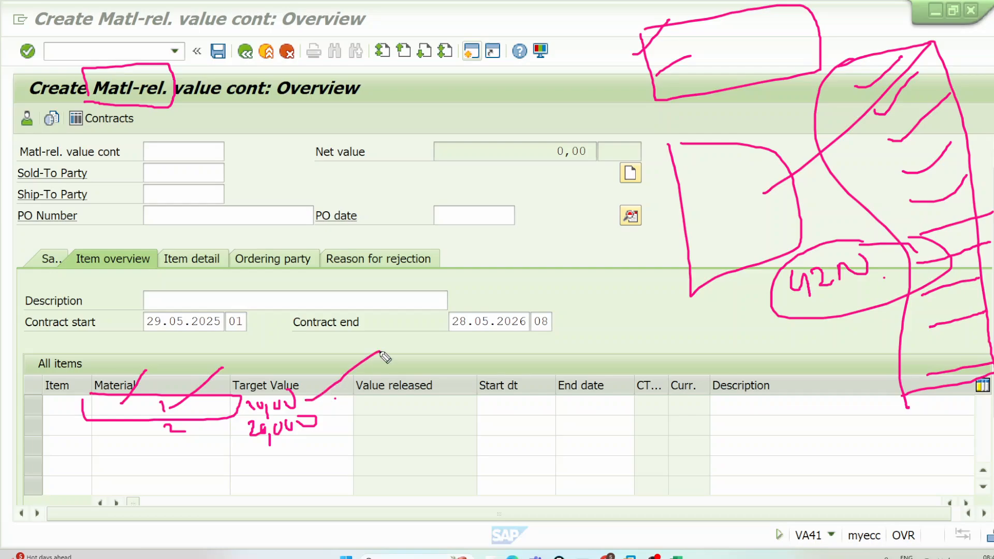
pyautogui.moveTo(179, 430)
pyautogui.mouseDown()
pyautogui.moveTo(196, 437)
pyautogui.moveTo(220, 418)
pyautogui.mouseUp()
pyautogui.moveTo(340, 424); pyautogui.dragTo(415, 378)
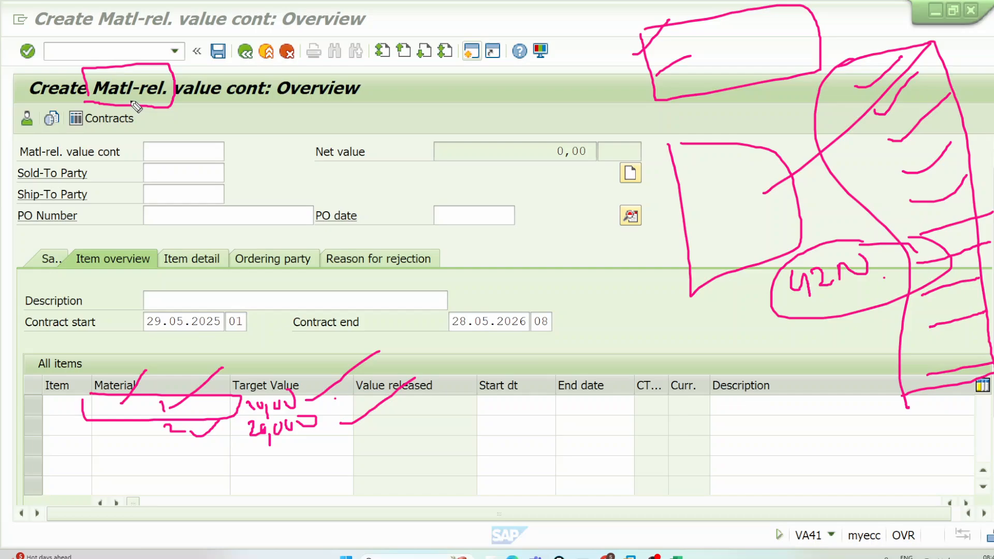
pyautogui.moveTo(137, 95)
pyautogui.mouseDown()
pyautogui.moveTo(151, 138)
pyautogui.moveTo(156, 127)
pyautogui.mouseUp()
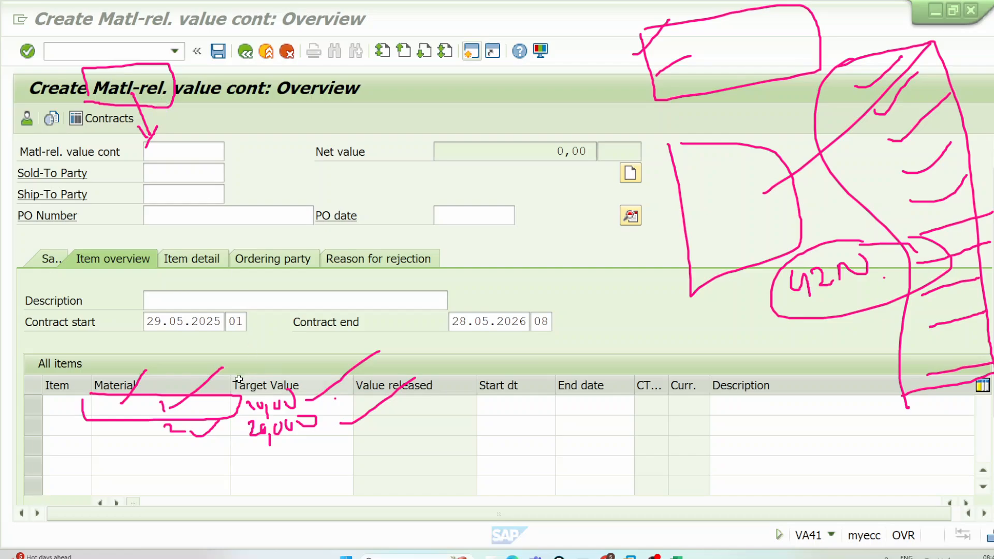
# Step: Clear the pen annotations, enter the customer number as sold-to party, and list materials LGFERT-2905V1 and LGFERT-2905V2 as contract items
pyautogui.click(186, 174)
pyautogui.click(188, 189)
pyautogui.click(155, 404)
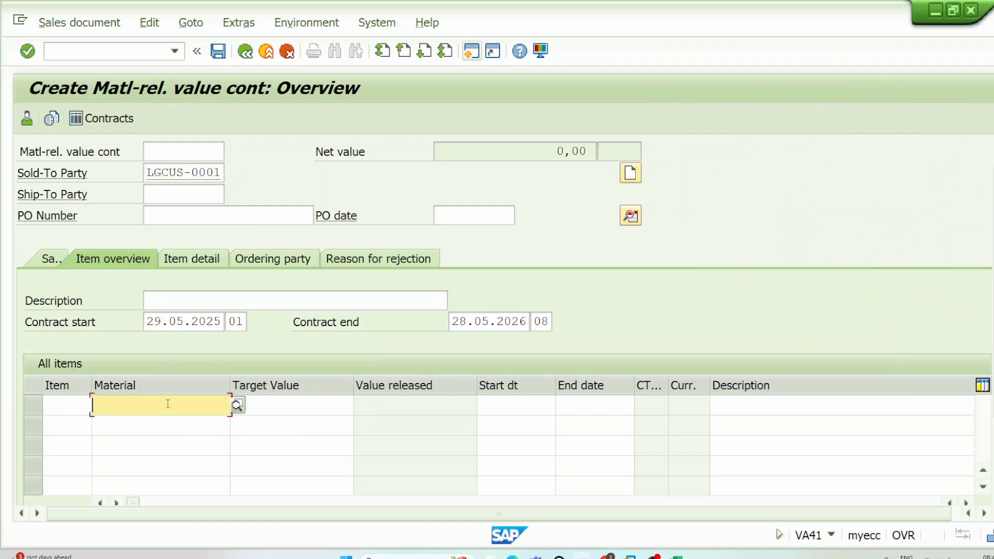
pyautogui.click(187, 252)
pyautogui.click(156, 424)
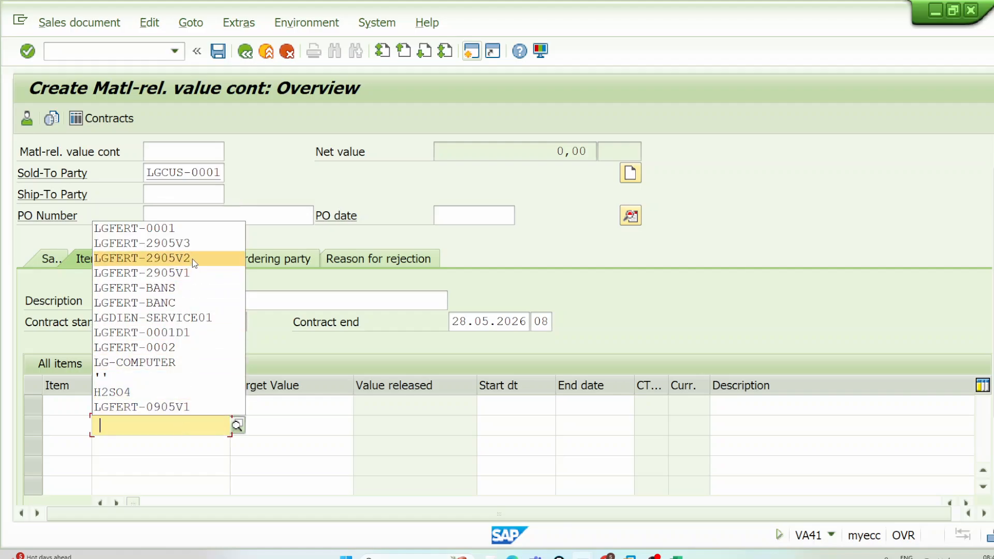
pyautogui.click(191, 258)
# Step: Set the target value of both contract items to 10000 each
pyautogui.click(301, 405)
pyautogui.write('10000')
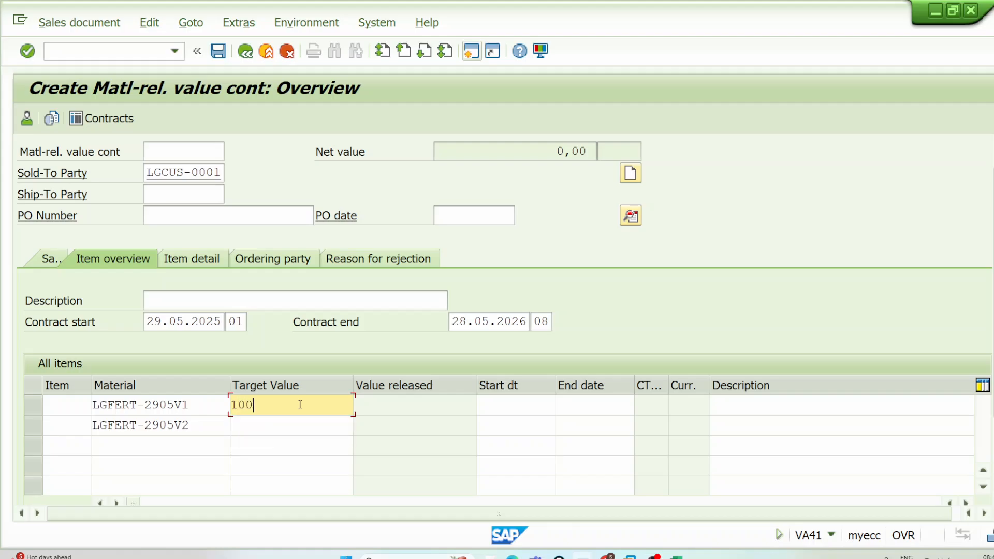
pyautogui.click(300, 424)
pyautogui.write('10000')
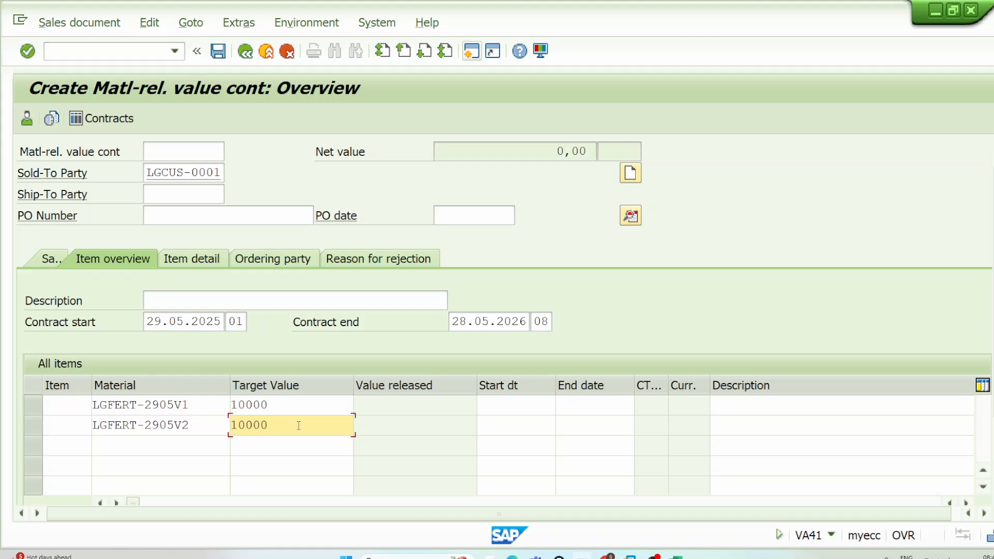
pyautogui.press('Return')
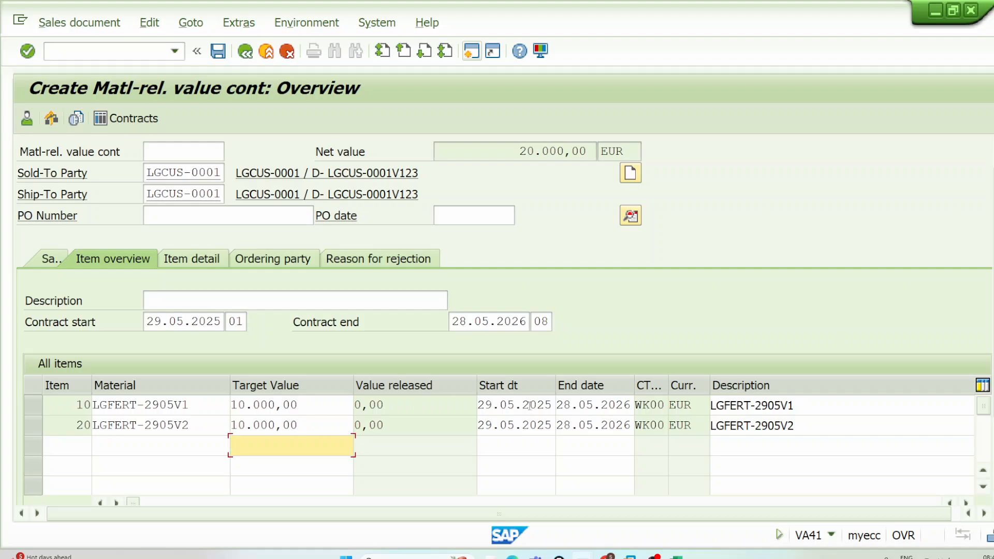
# Step: Check the first material and the contract's net value, and save the material-related value contract
pyautogui.moveTo(201, 407); pyautogui.dragTo(86, 402)
pyautogui.press('Tab')
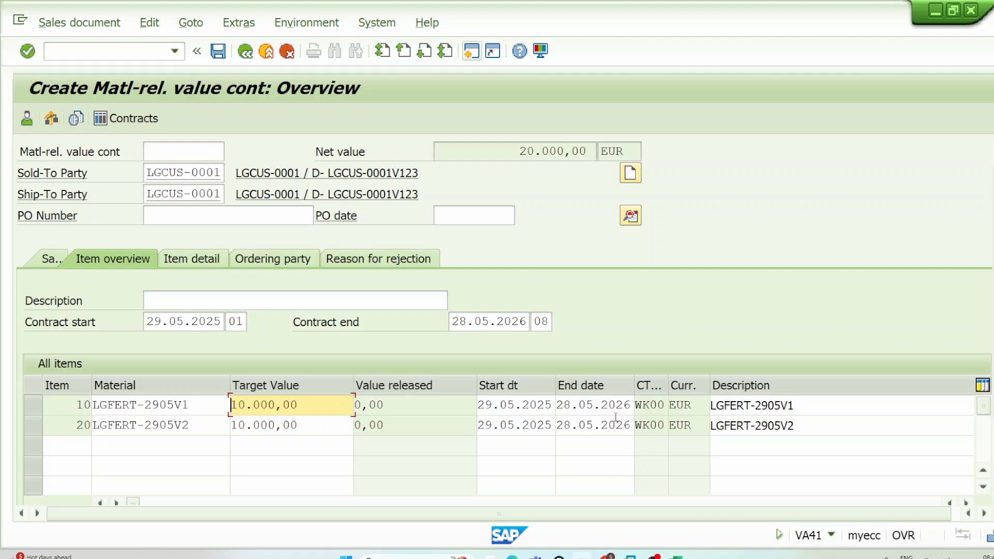
pyautogui.moveTo(519, 150); pyautogui.dragTo(614, 149)
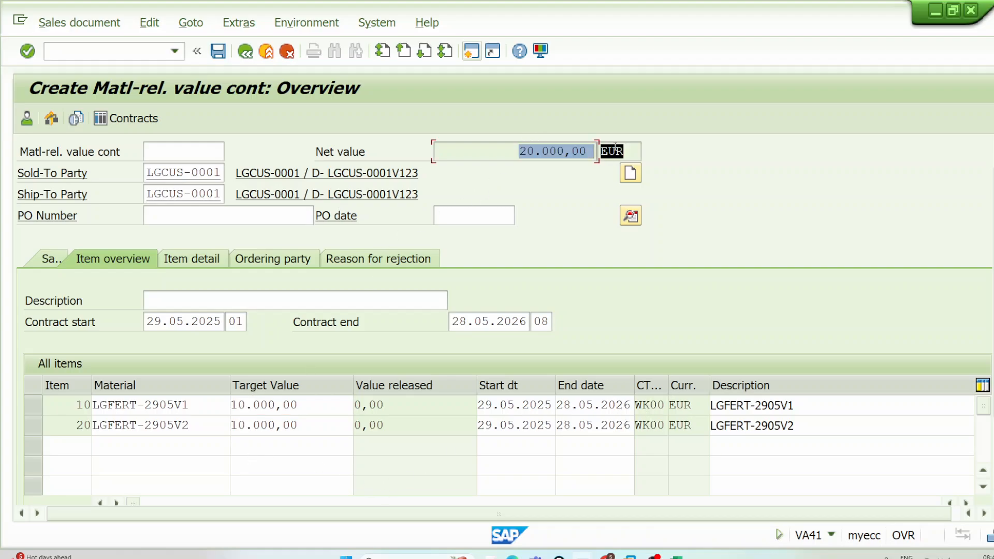
pyautogui.click(221, 49)
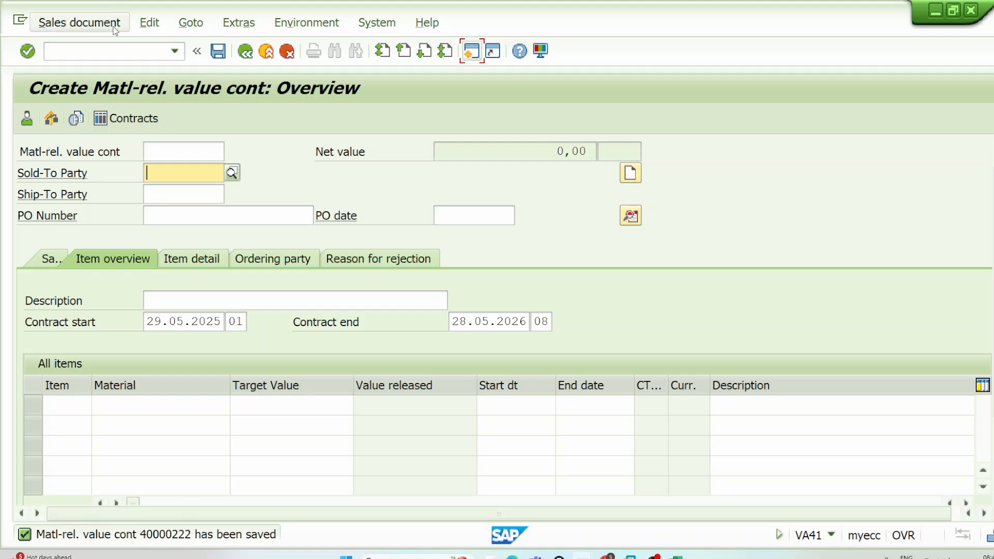
# Step: Start transaction VA01 and open creation with reference for a standard order of type OR
pyautogui.click(111, 54)
pyautogui.write('/NVA01')
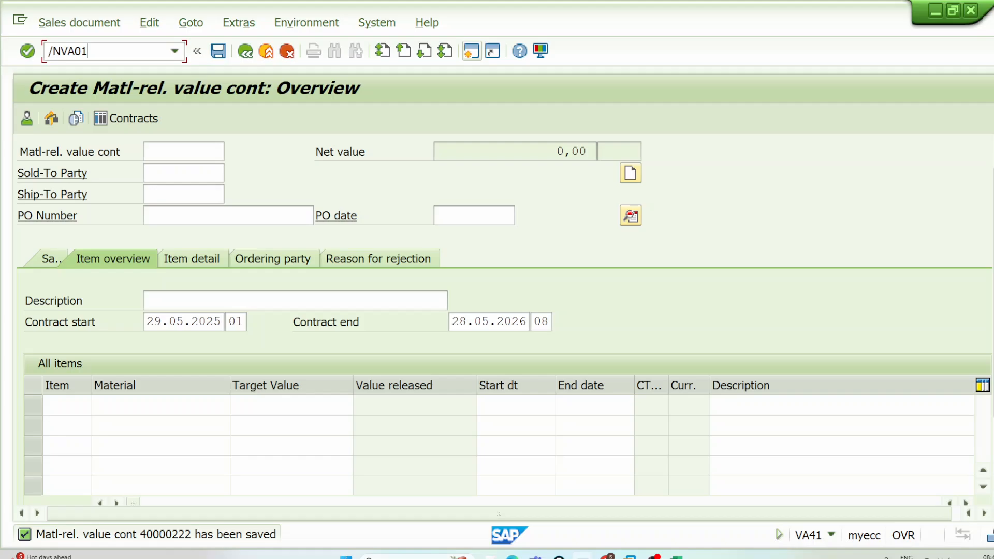
pyautogui.press('Return')
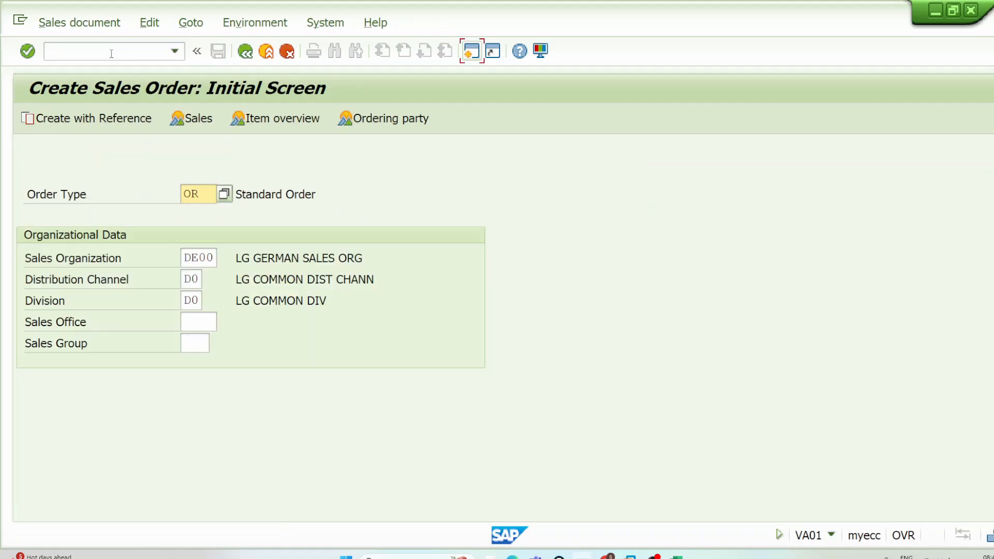
pyautogui.click(128, 123)
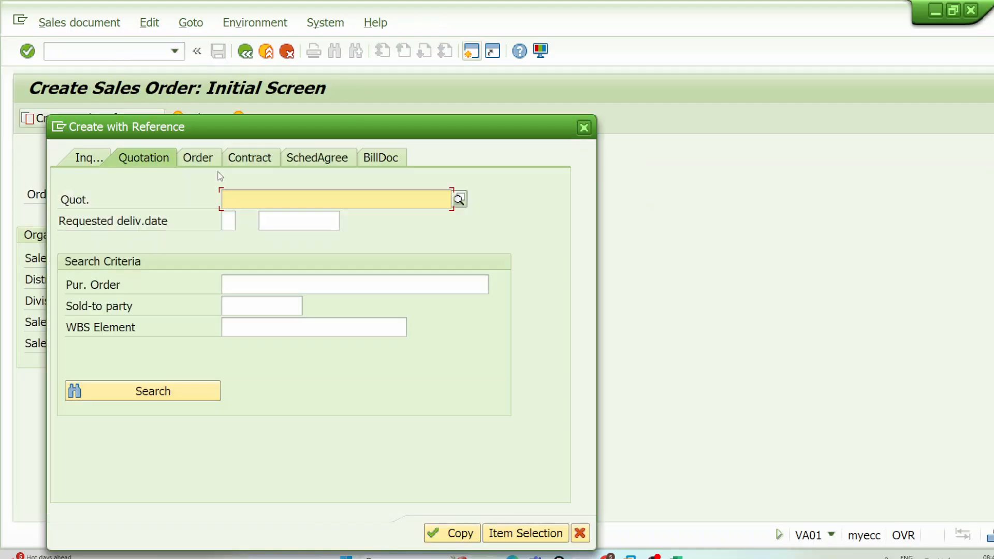
# Step: Reference the newly saved value contract by its contract number and copy it into the standard order
pyautogui.click(259, 158)
pyautogui.click(271, 196)
pyautogui.click(274, 216)
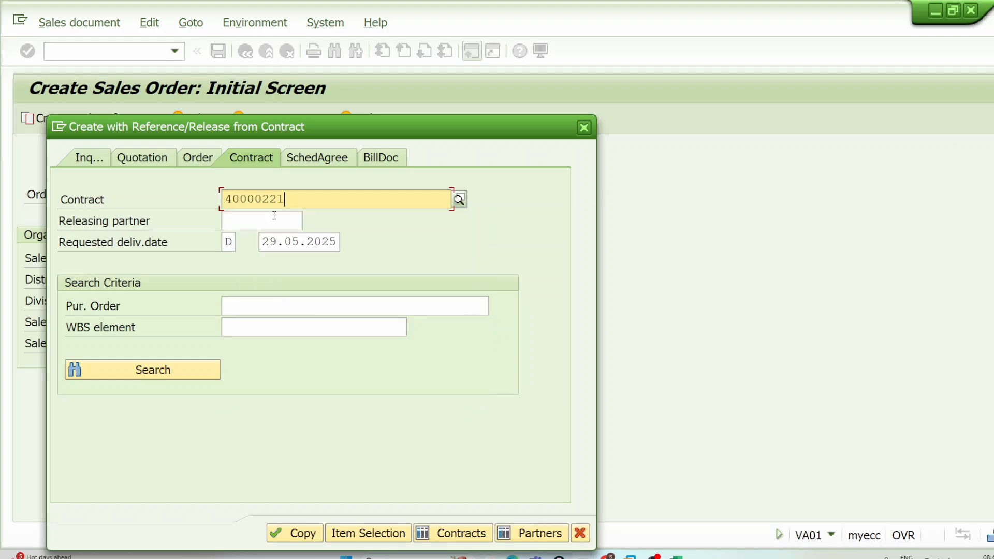
pyautogui.press('BackSpace')
pyautogui.write('2')
pyautogui.press('Return')
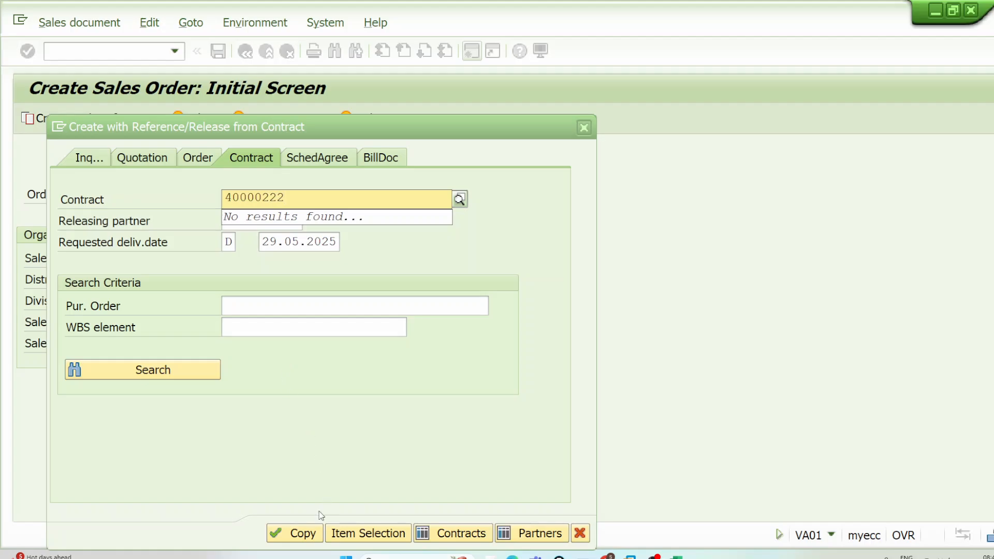
pyautogui.click(310, 533)
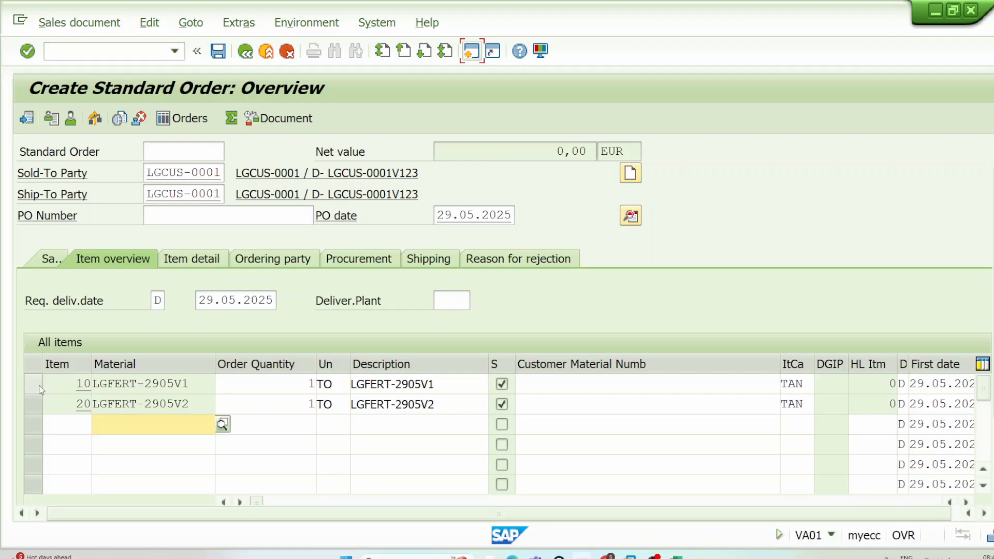
# Step: Add condition type PR00 with an amount of 3000 to the pricing conditions of order item 10
pyautogui.doubleClick(300, 387)
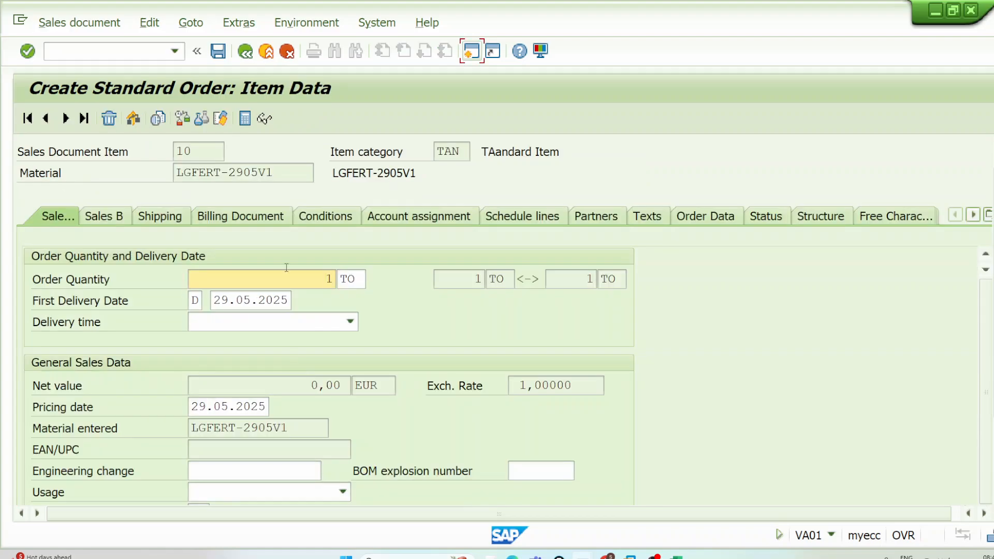
pyautogui.scroll(-10, 213, 379)
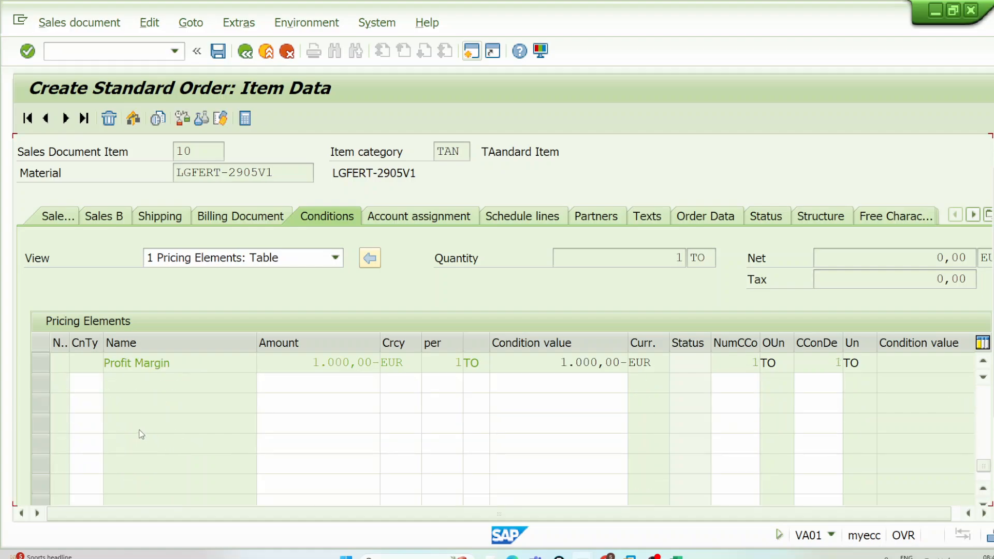
pyautogui.write('pr00')
pyautogui.press('Tab')
pyautogui.write('3000')
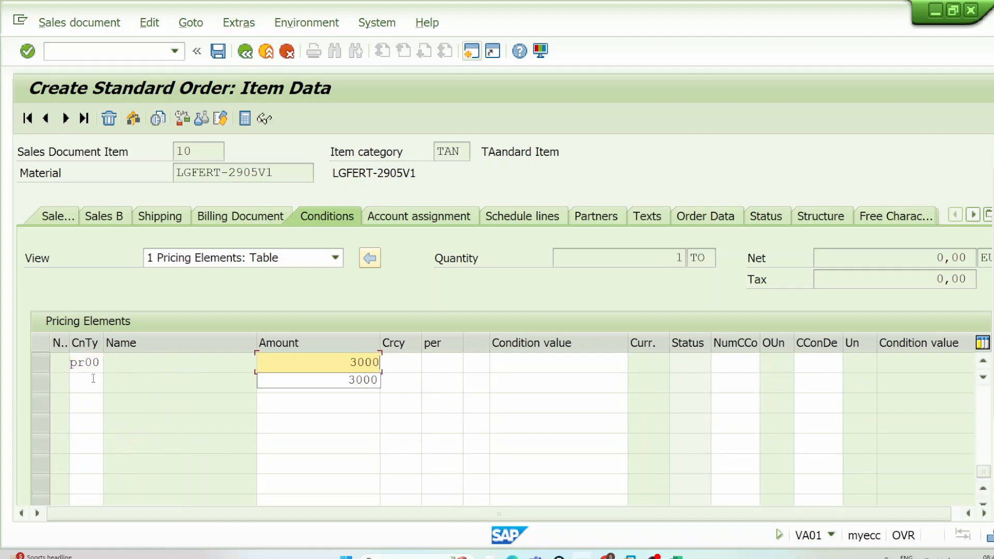
pyautogui.press('Return')
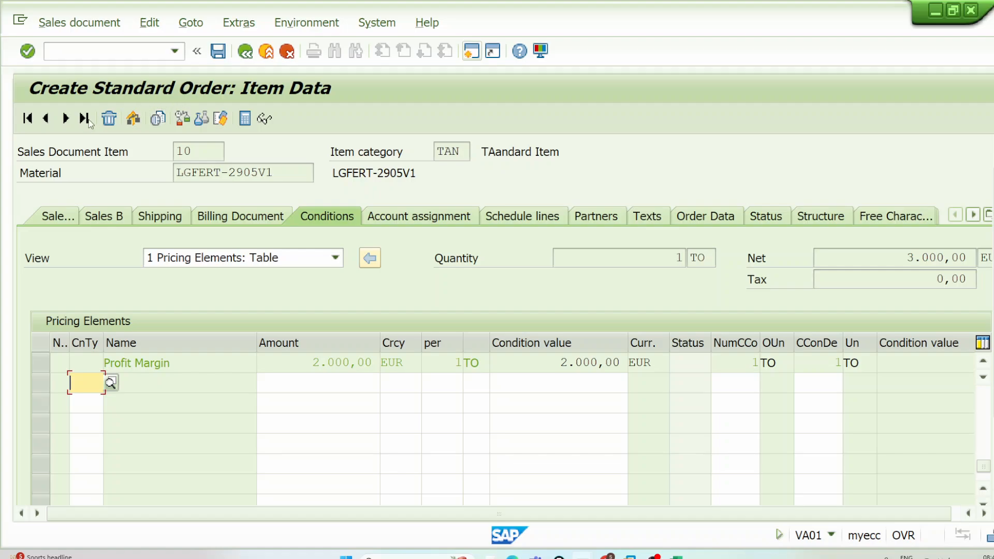
# Step: Move to order item 20 and add condition type PR00 with an amount of 3000 to its pricing
pyautogui.click(65, 118)
pyautogui.click(89, 364)
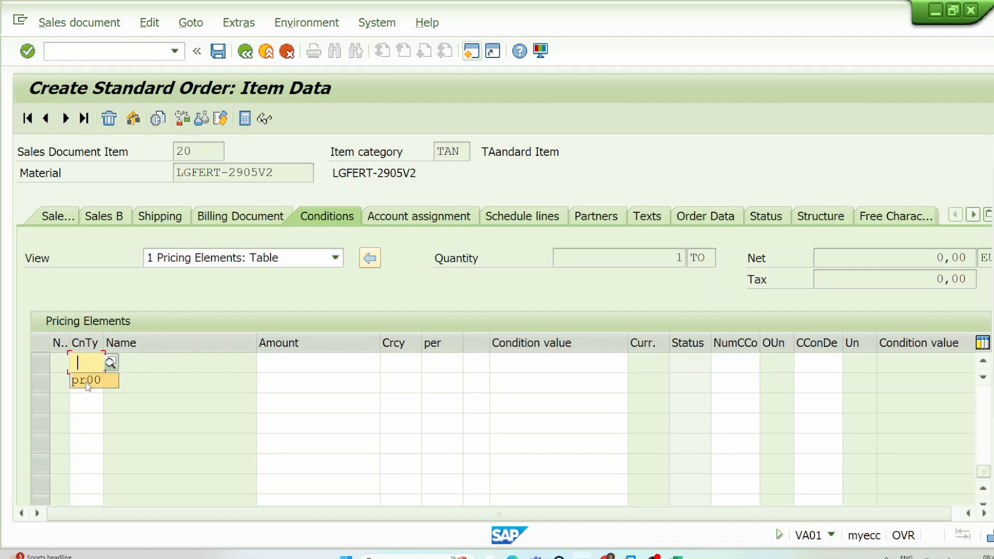
pyautogui.click(87, 382)
pyautogui.press('Tab')
pyautogui.write('3.000')
pyautogui.press('Return')
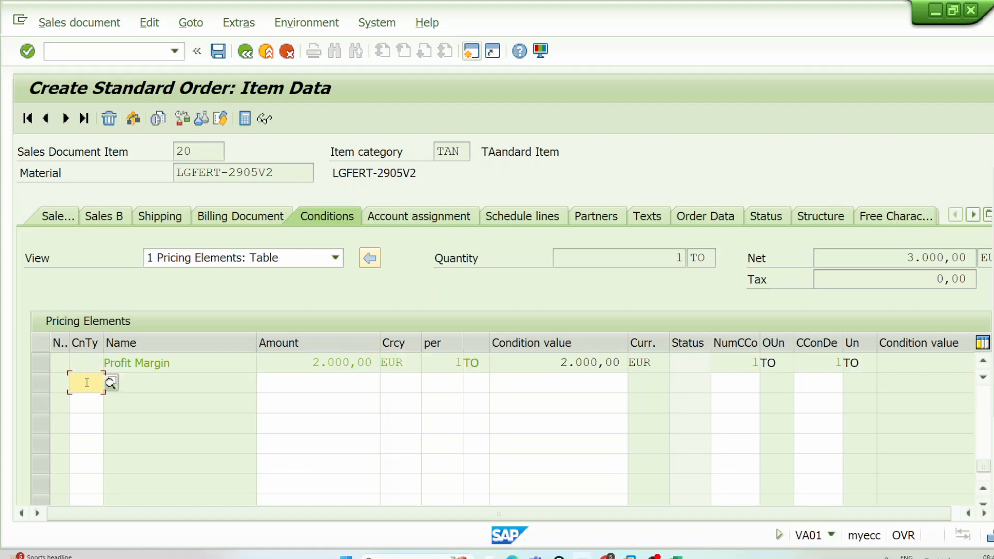
# Step: Return to the order overview and add item 30 with material LGFERT-0001 and quantity 1
pyautogui.click(244, 52)
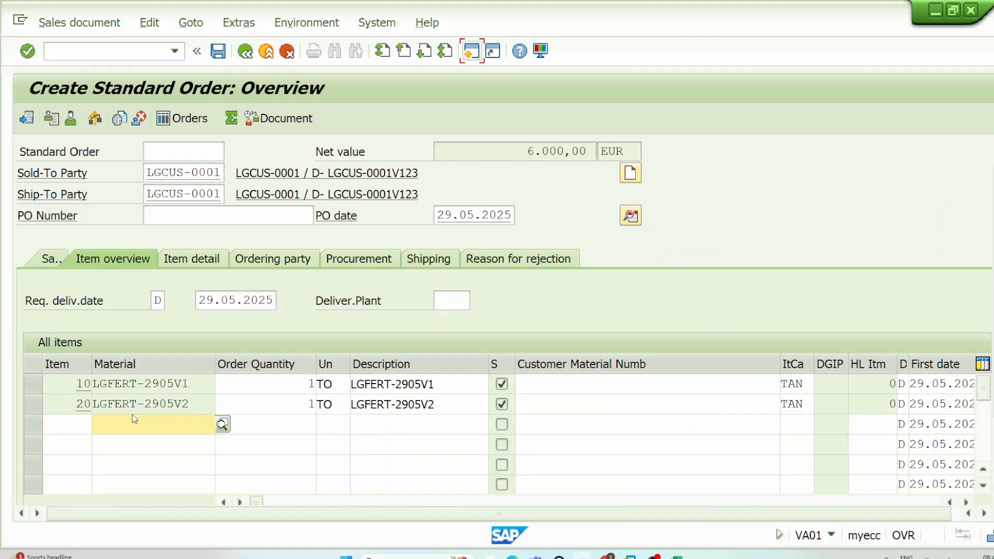
pyautogui.click(84, 424)
pyautogui.write('30')
pyautogui.press('BackSpace')
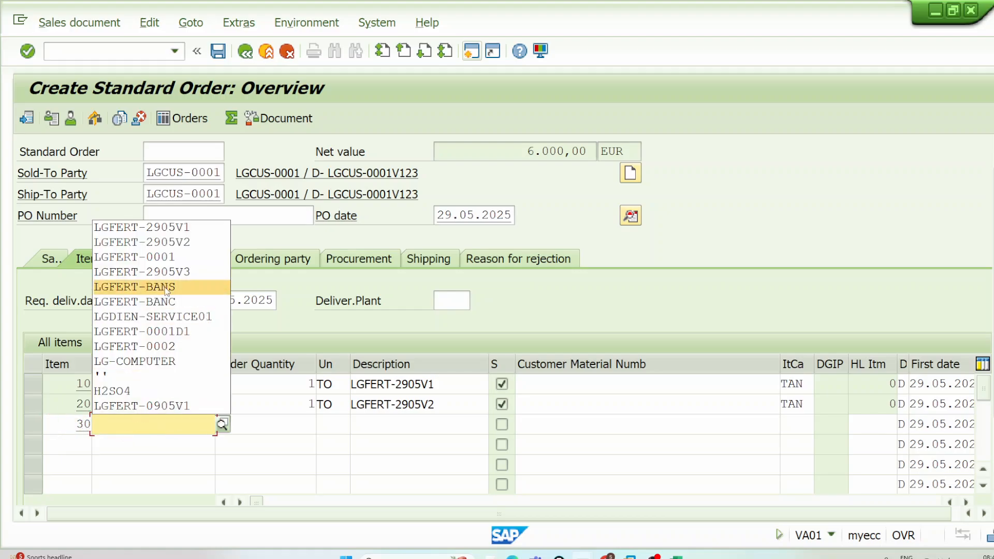
pyautogui.click(163, 258)
pyautogui.press('Tab')
pyautogui.write('1')
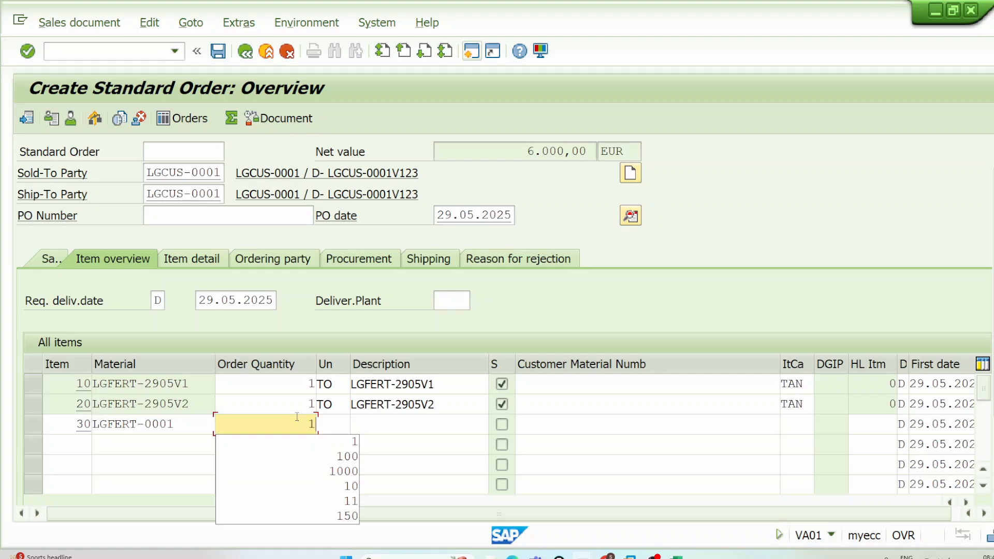
pyautogui.press('Return')
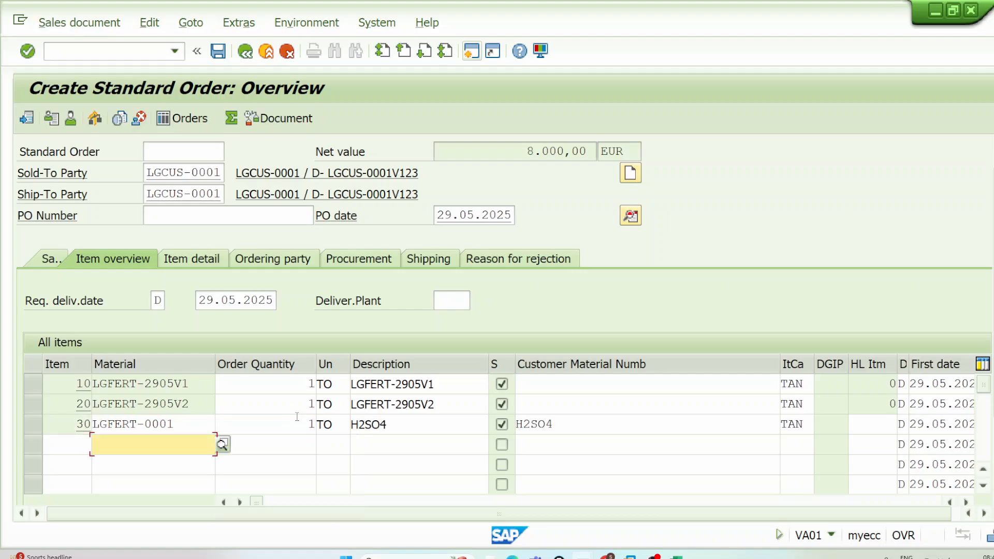
# Step: Check the pricing conditions of order item 30 and save the standard order
pyautogui.click(311, 410)
pyautogui.doubleClick(303, 425)
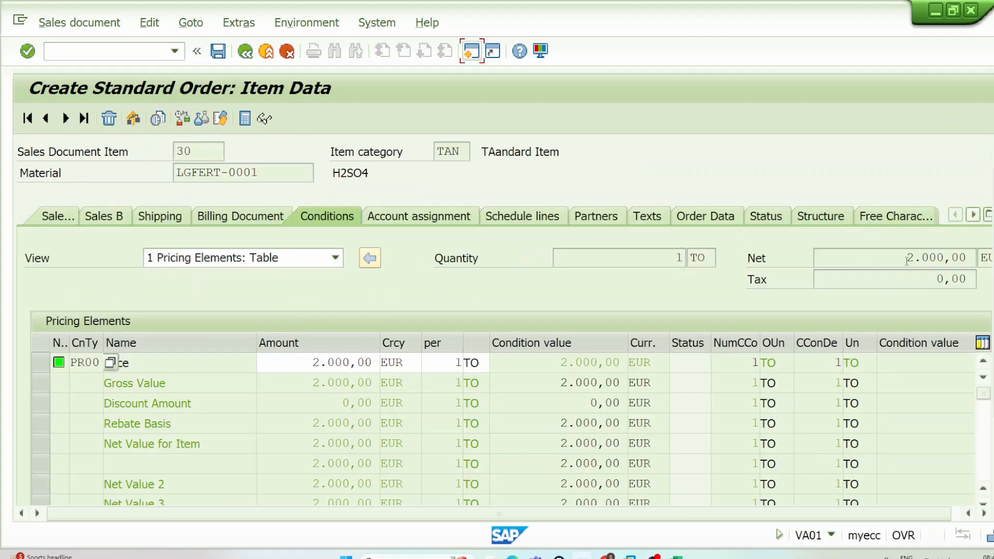
pyautogui.click(220, 54)
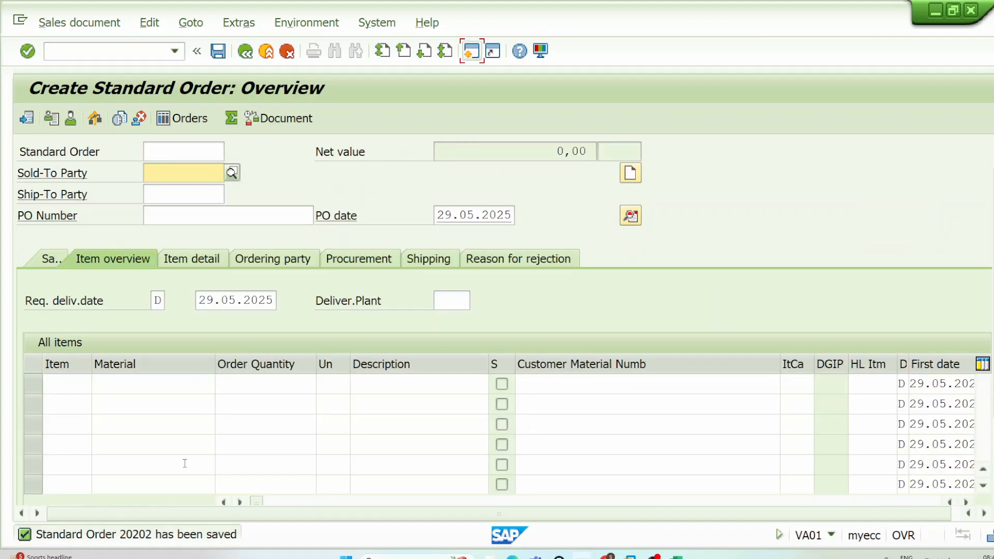
# Step: Open the value contract for change in transaction VA42, dismissing the information message about subsequent documents
pyautogui.click(134, 50)
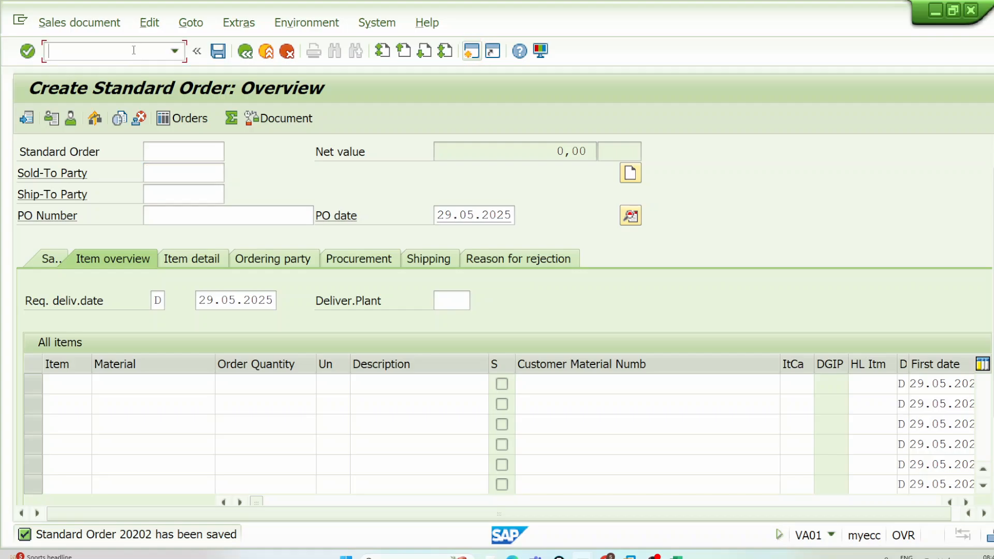
pyautogui.write('/NVA02')
pyautogui.press('BackSpace')
pyautogui.press('BackSpace')
pyautogui.write('42')
pyautogui.press('Return')
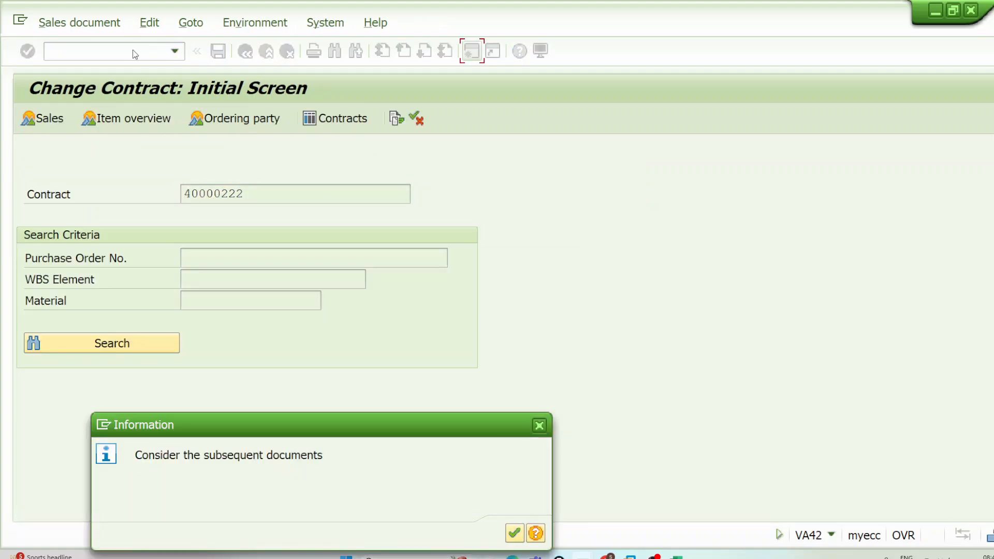
pyautogui.click(538, 426)
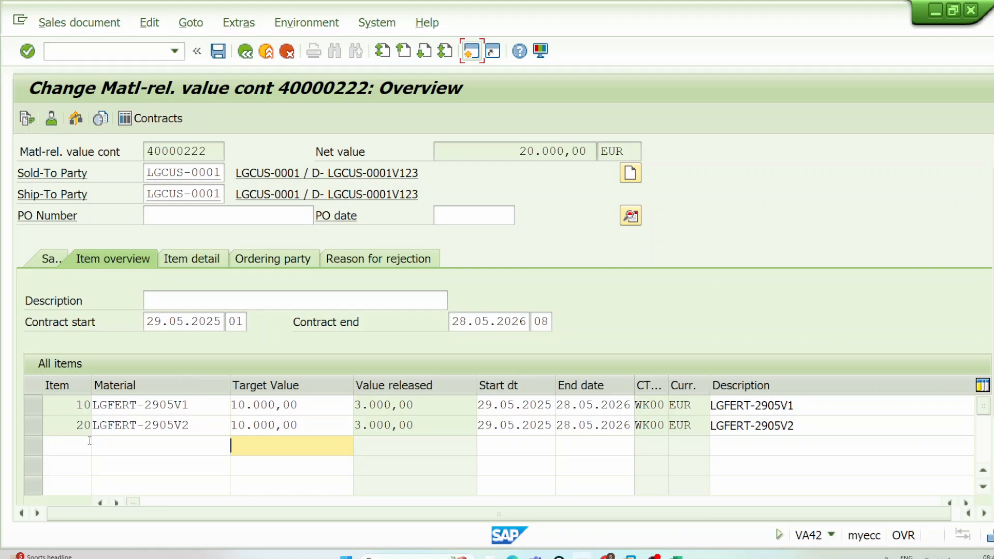
# Step: Examine the released values of contract items 10 and 20, their materials and the contract number
pyautogui.moveTo(430, 406); pyautogui.dragTo(313, 406)
pyautogui.moveTo(418, 425); pyautogui.dragTo(354, 424)
pyautogui.moveTo(417, 406); pyautogui.dragTo(342, 419)
pyautogui.moveTo(191, 402); pyautogui.dragTo(87, 402)
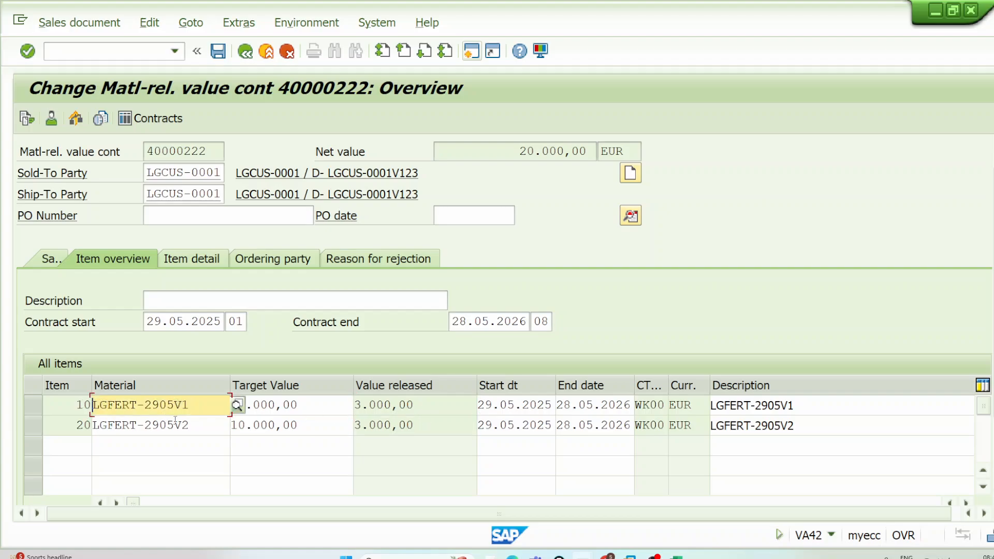
pyautogui.moveTo(191, 424); pyautogui.dragTo(81, 423)
pyautogui.moveTo(208, 146); pyautogui.dragTo(141, 154)
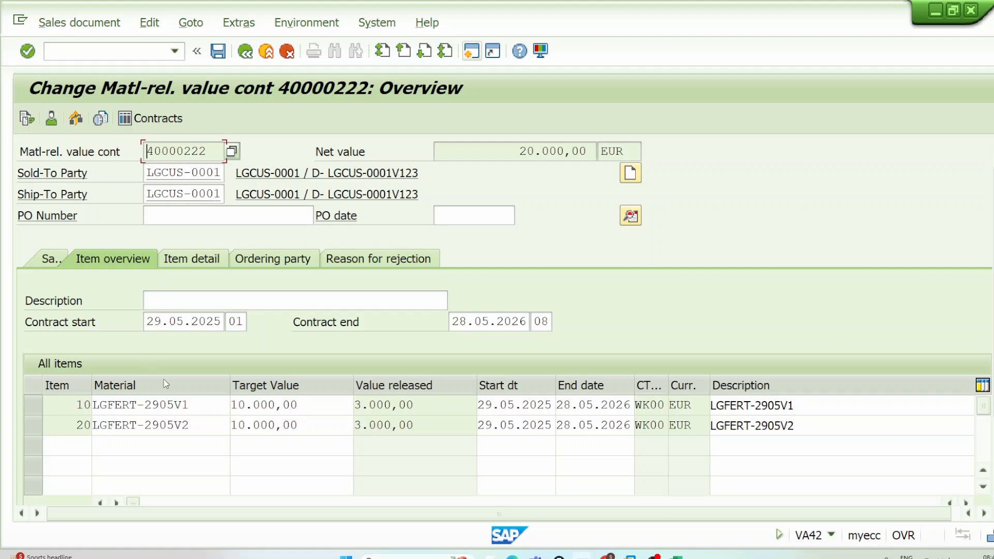
# Step: Circle the Material and Target Value column headings and add tick marks beside them with the annotation pen
pyautogui.click(991, 167)
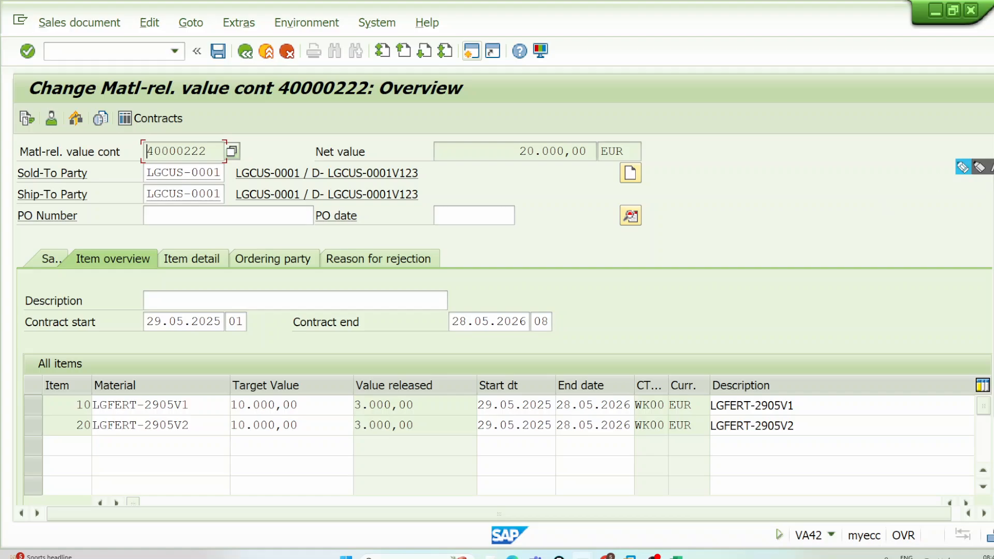
pyautogui.moveTo(183, 388); pyautogui.dragTo(220, 349)
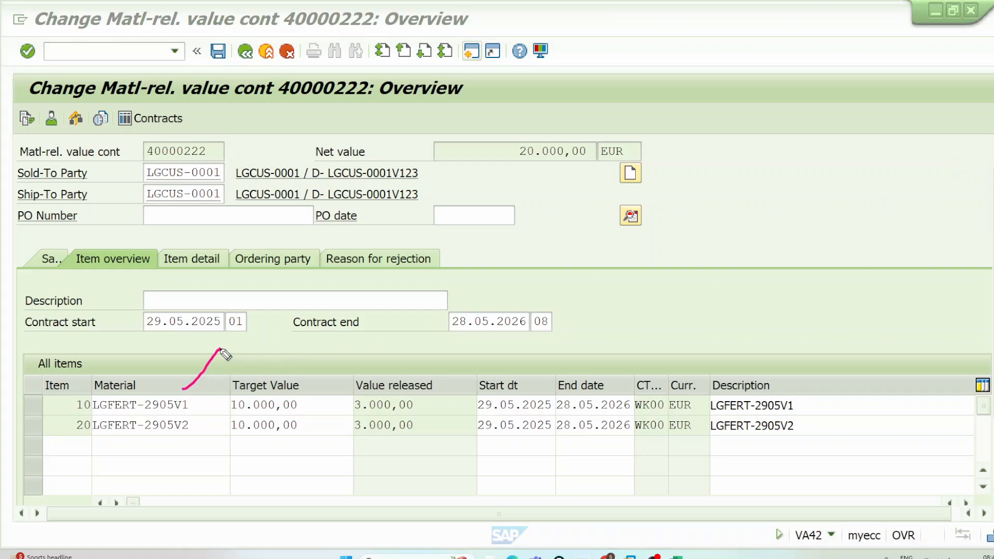
pyautogui.moveTo(306, 400); pyautogui.dragTo(356, 358)
pyautogui.moveTo(130, 375)
pyautogui.mouseDown()
pyautogui.moveTo(104, 374)
pyautogui.moveTo(111, 409)
pyautogui.moveTo(134, 377)
pyautogui.mouseUp()
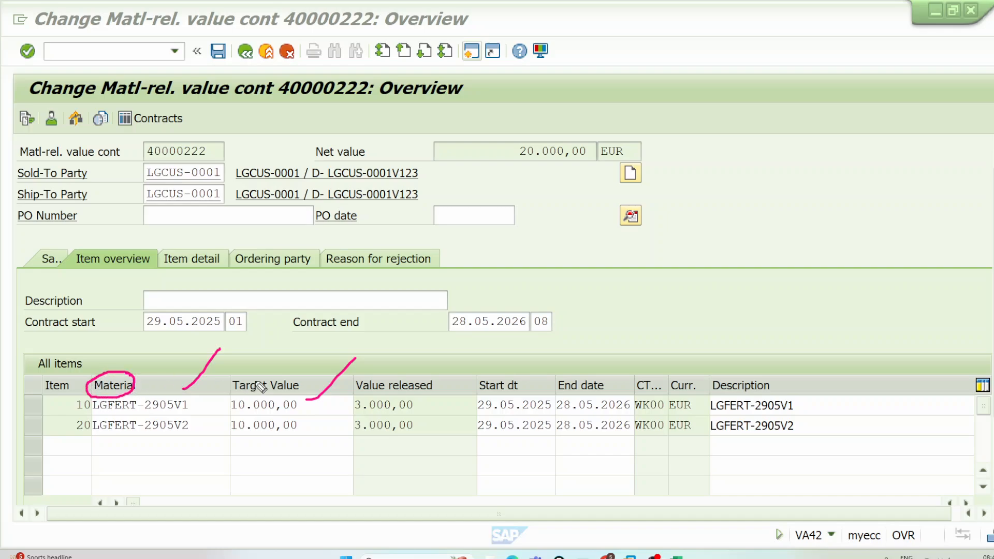
pyautogui.moveTo(290, 380)
pyautogui.mouseDown()
pyautogui.moveTo(279, 398)
pyautogui.moveTo(306, 381)
pyautogui.moveTo(284, 374)
pyautogui.mouseUp()
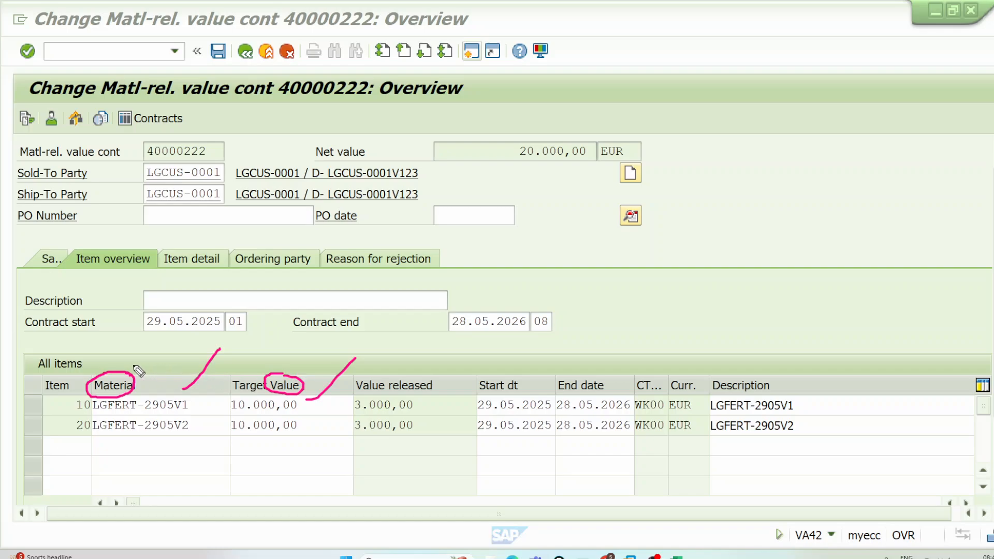
pyautogui.moveTo(132, 365); pyautogui.dragTo(186, 337)
pyautogui.moveTo(308, 377); pyautogui.dragTo(358, 344)
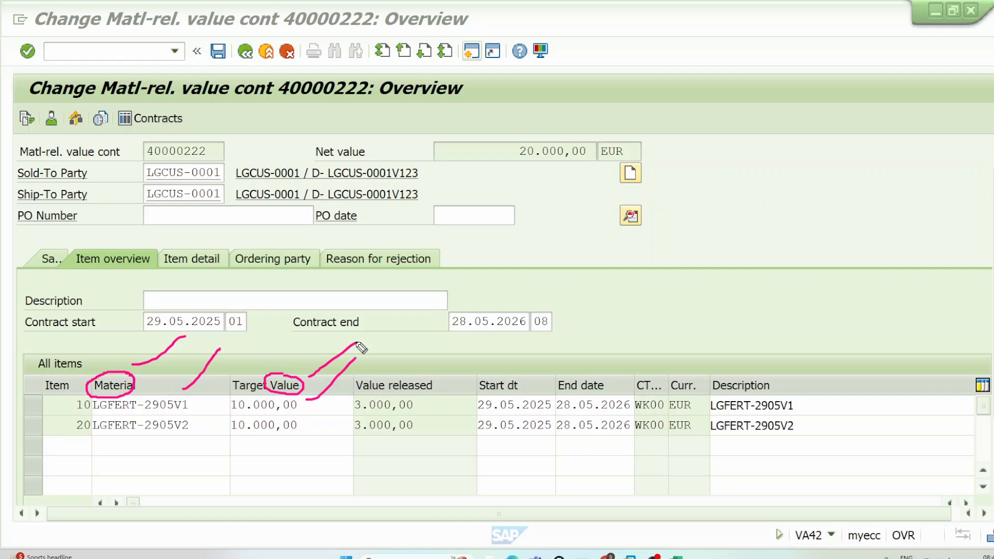
# Step: Open the contract's header data and examine the description of contract type WK2
pyautogui.click(631, 217)
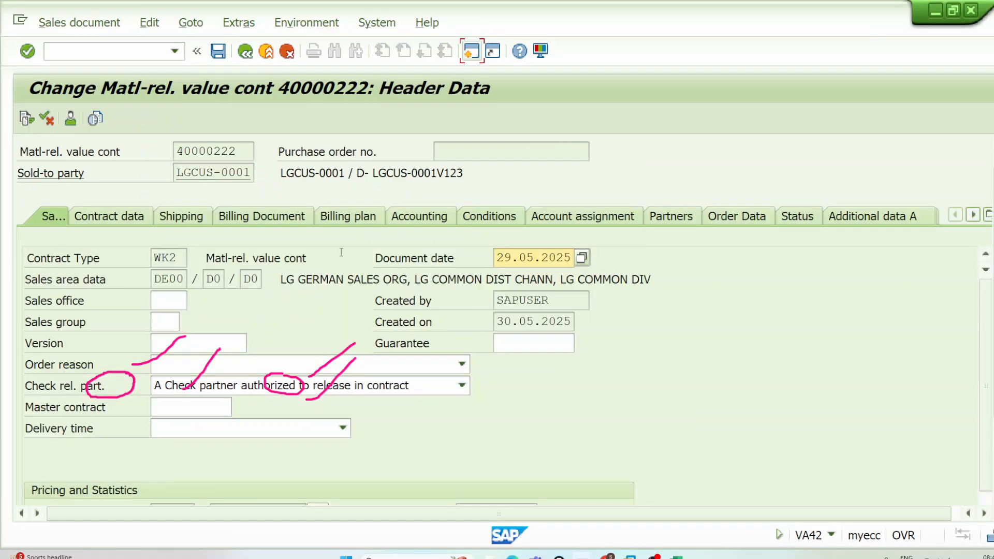
pyautogui.moveTo(205, 258); pyautogui.dragTo(247, 258)
pyautogui.click(246, 258)
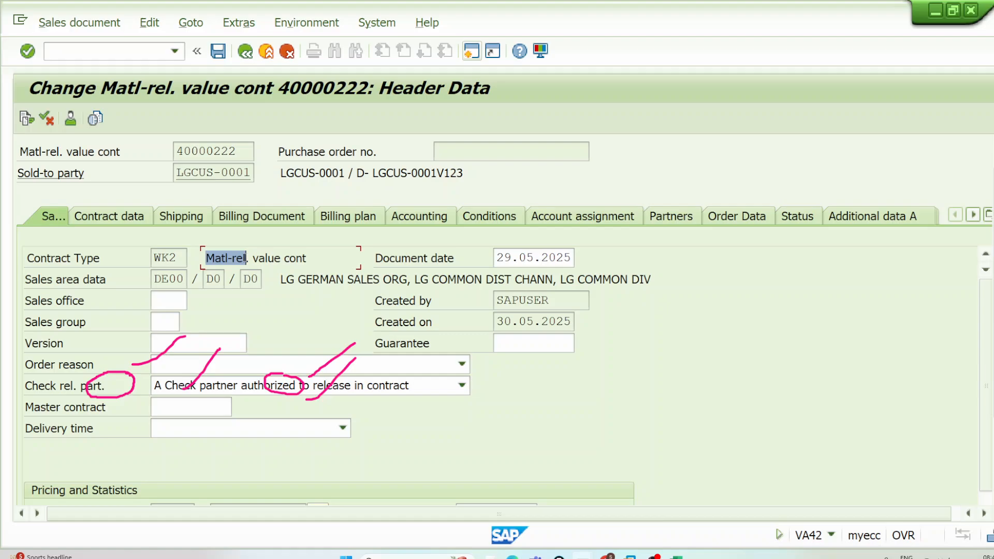
pyautogui.moveTo(251, 257); pyautogui.dragTo(316, 258)
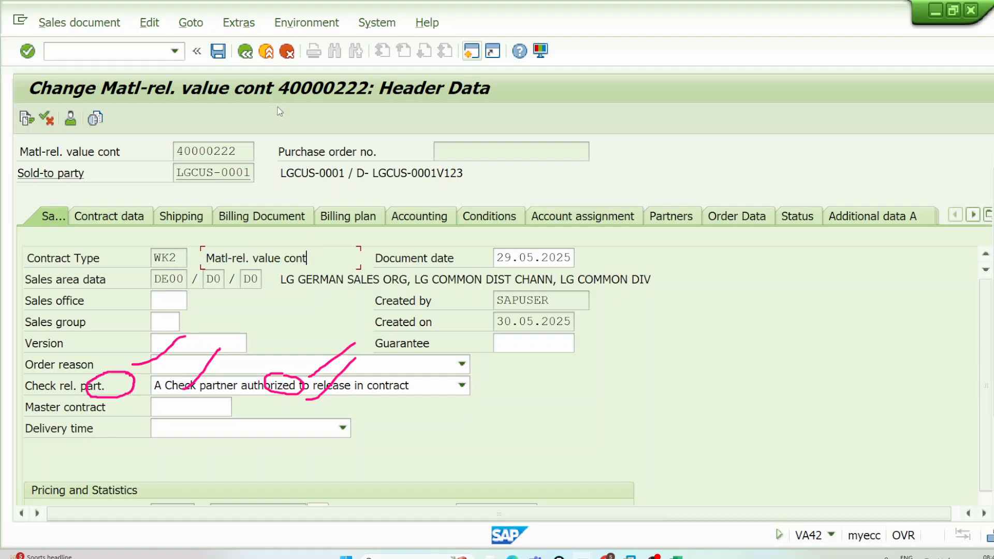
# Step: Leave the contract back to the SAP Easy Access screen and clear the pen annotations
pyautogui.click(247, 51)
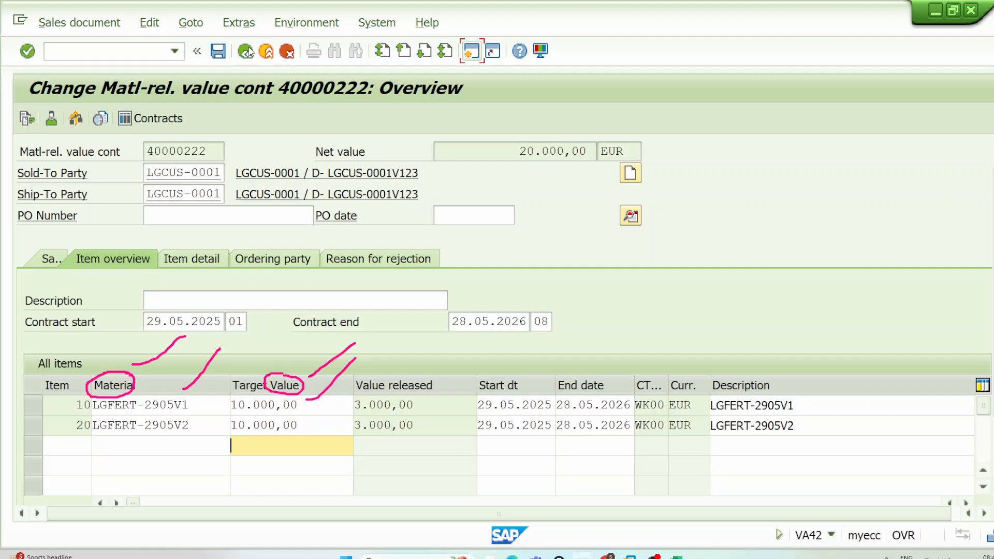
pyautogui.click(248, 51)
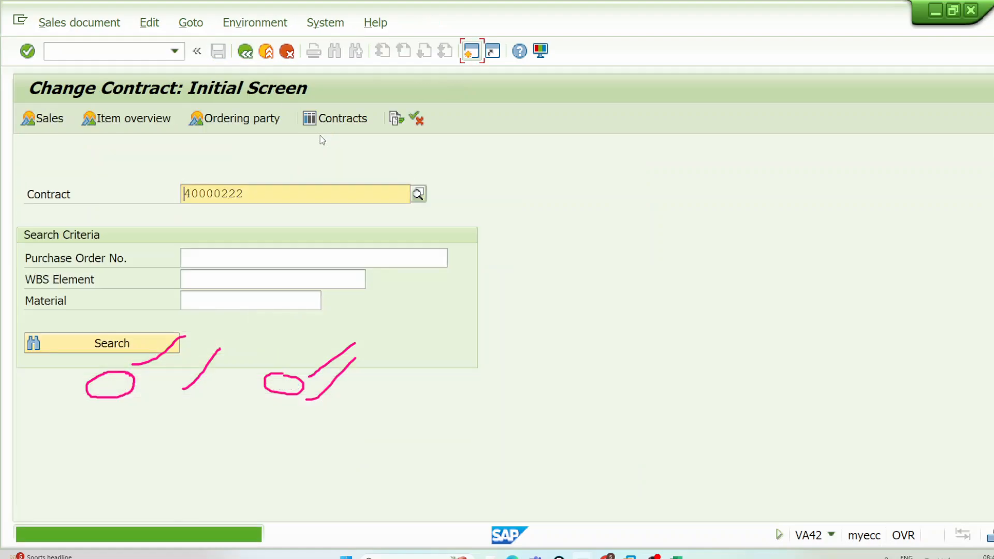
pyautogui.click(266, 50)
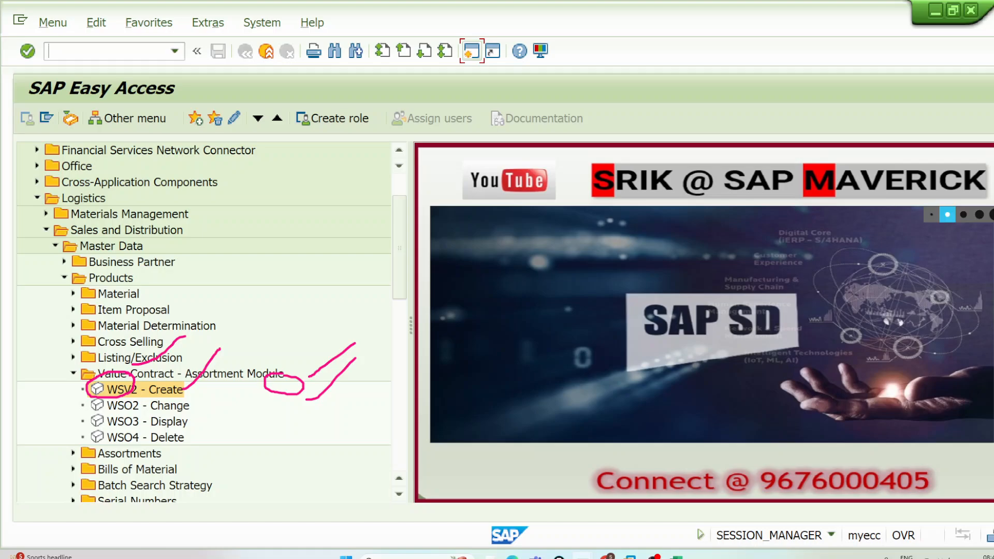
pyautogui.press('Escape')
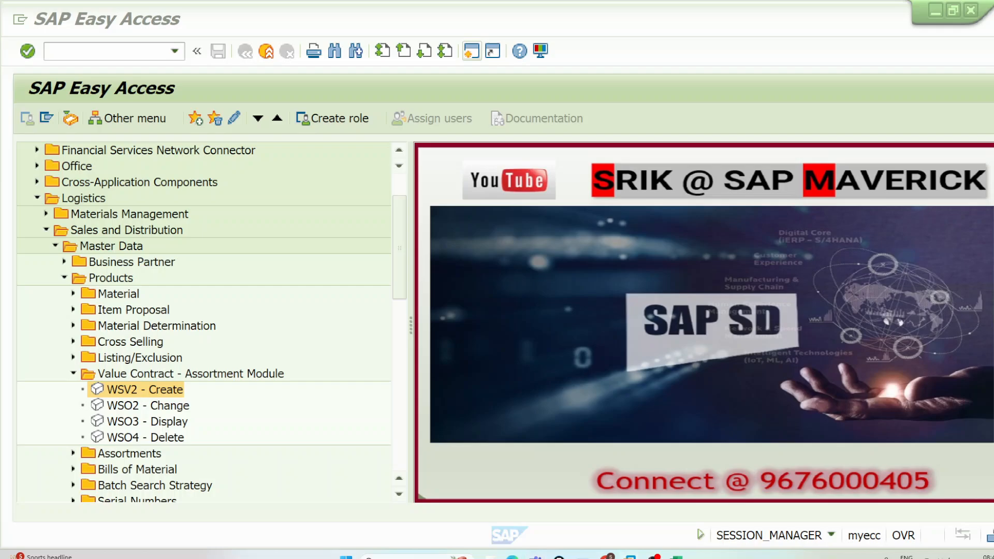
# Step: Switch to the idle SAP Easy Access session, open transaction VOV7 and locate item category KMN
pyautogui.moveTo(582, 555)
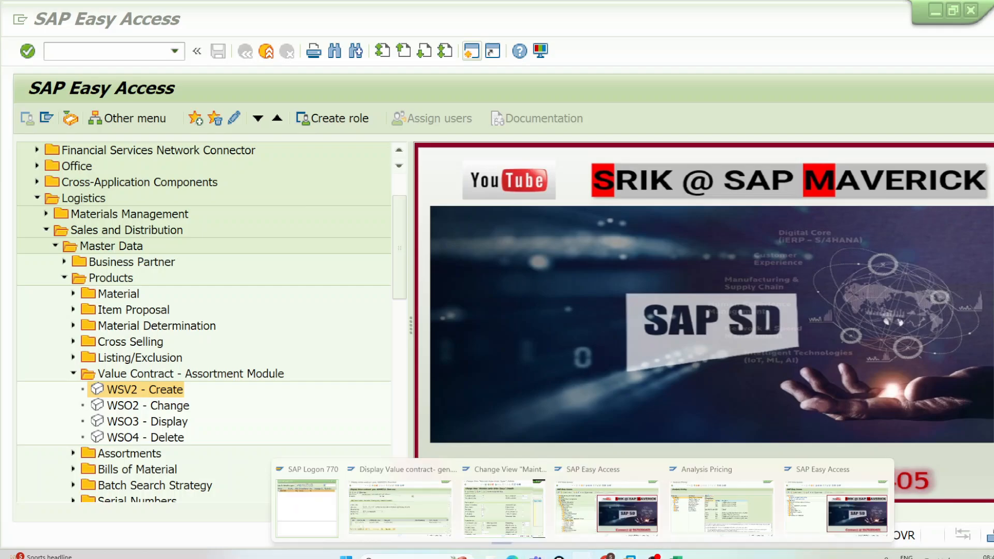
pyautogui.click(816, 498)
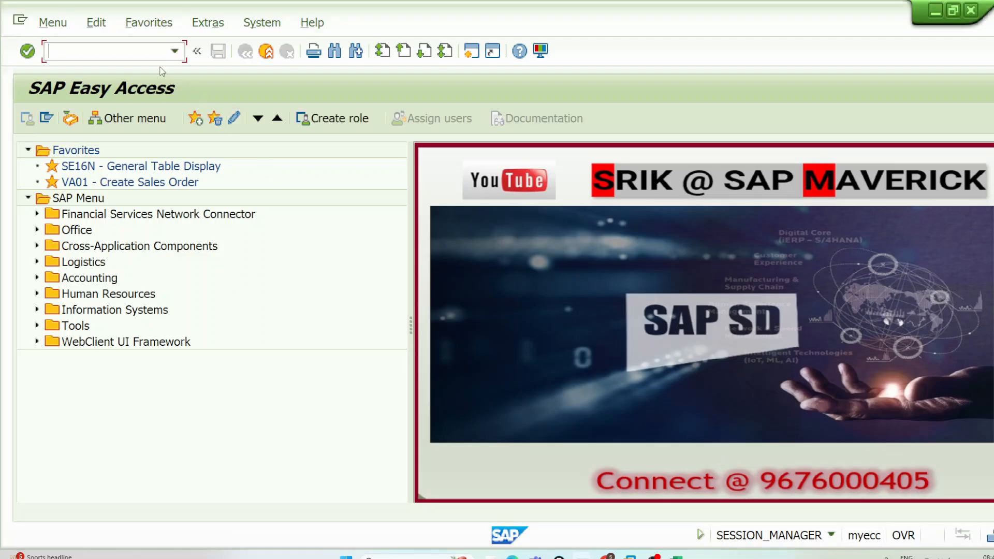
pyautogui.write('VOV7')
pyautogui.press('Return')
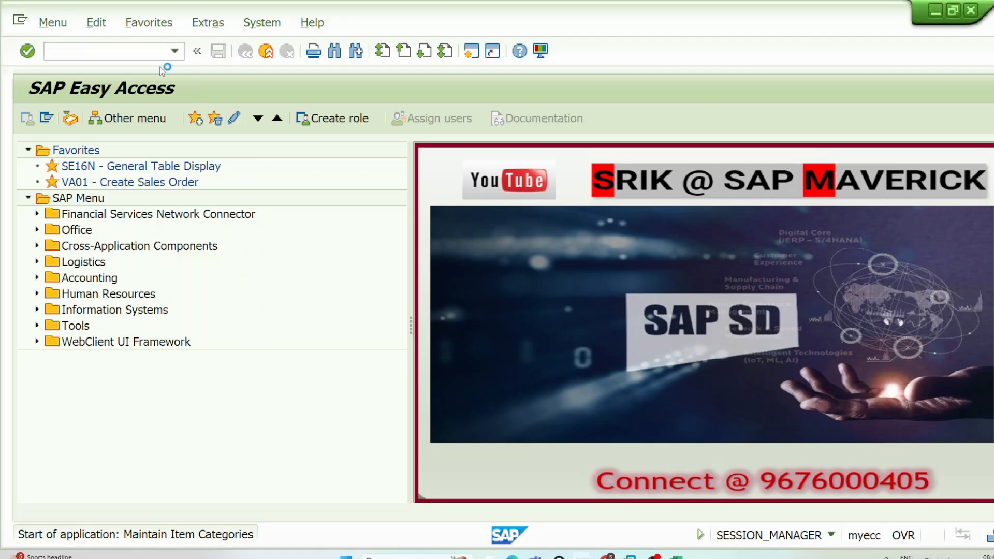
pyautogui.click(144, 492)
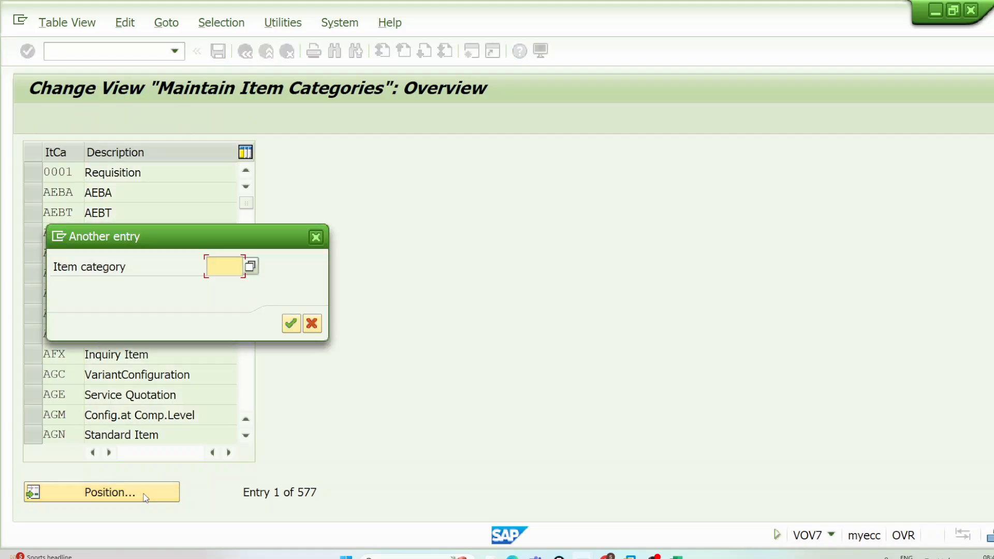
pyautogui.write('KMN')
pyautogui.press('Return')
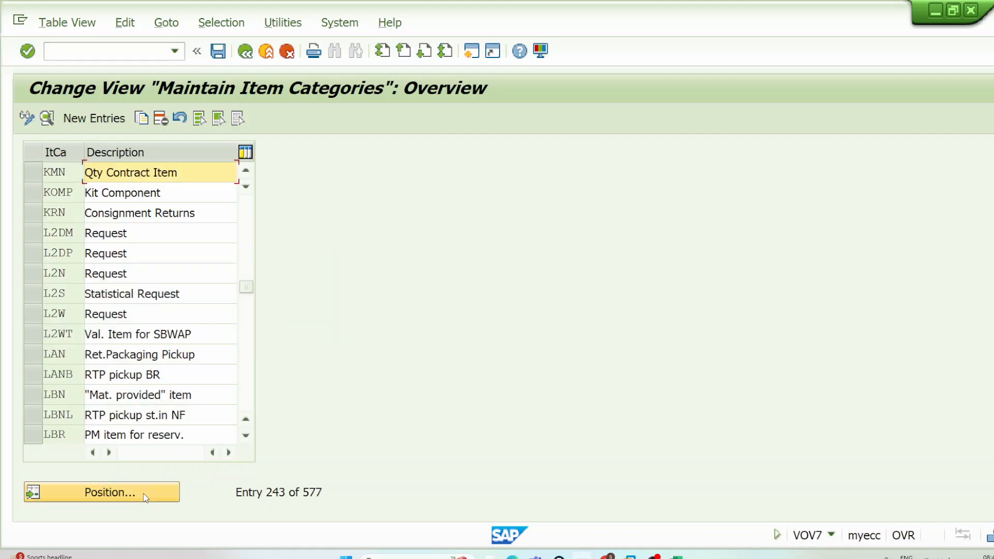
# Step: Locate item category TAN in the list and open its details
pyautogui.click(131, 494)
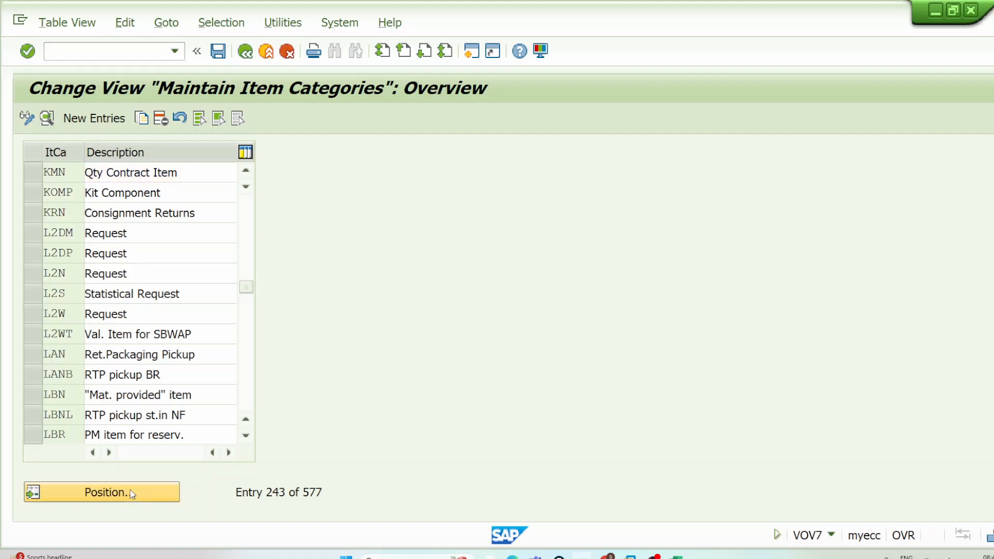
pyautogui.write('TAN')
pyautogui.press('Return')
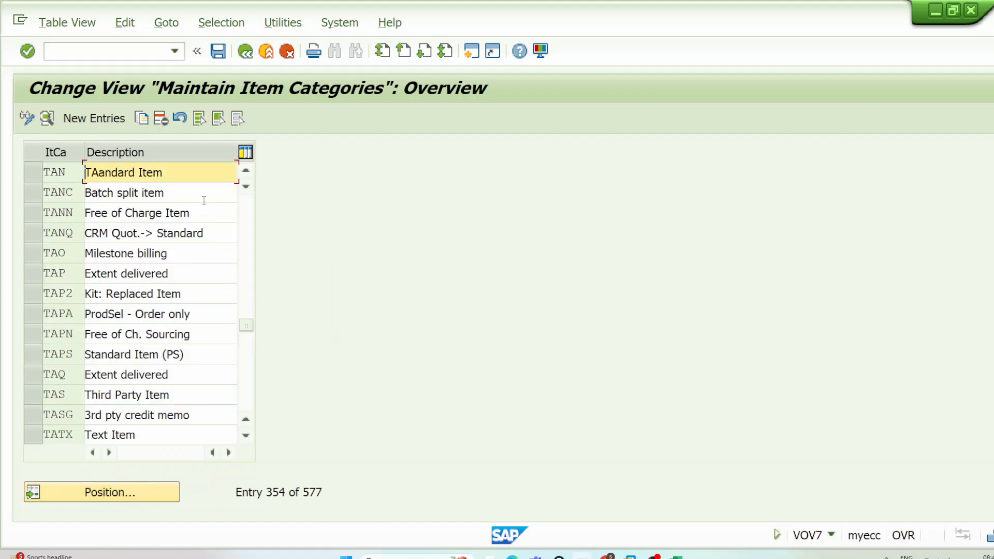
pyautogui.click(201, 173)
pyautogui.doubleClick(202, 173)
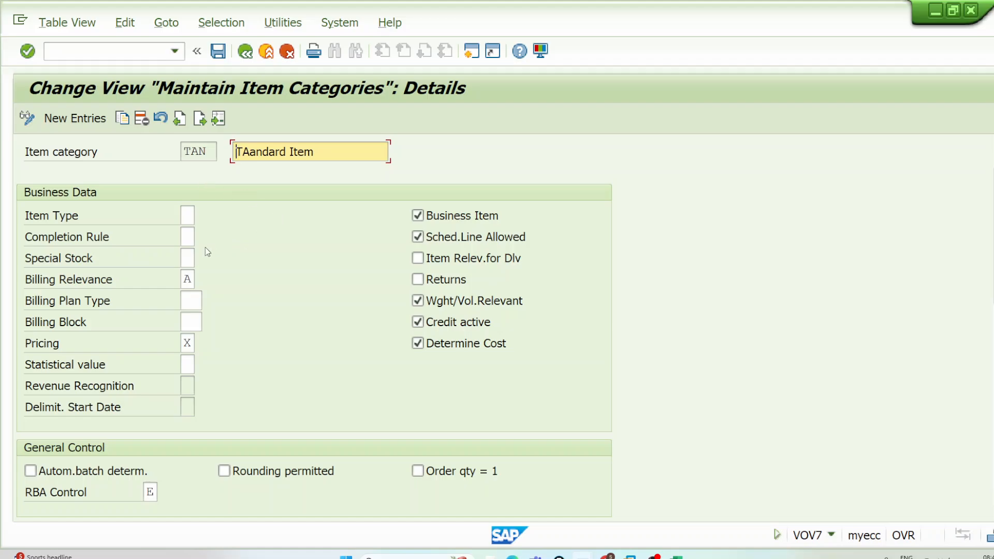
# Step: Circle the Completion Rule field and put a tick mark beside item category TAN with the annotation pen
pyautogui.click(189, 237)
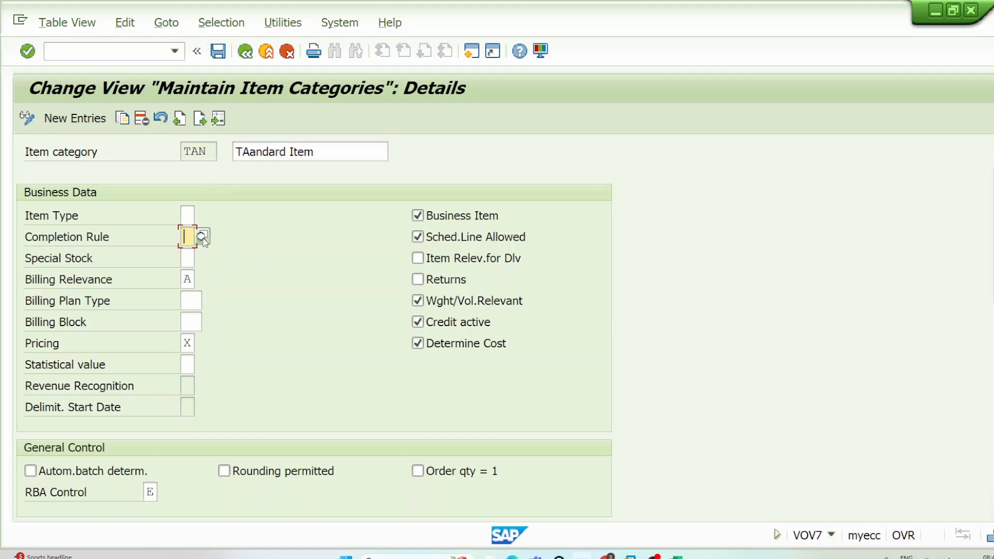
pyautogui.click(963, 167)
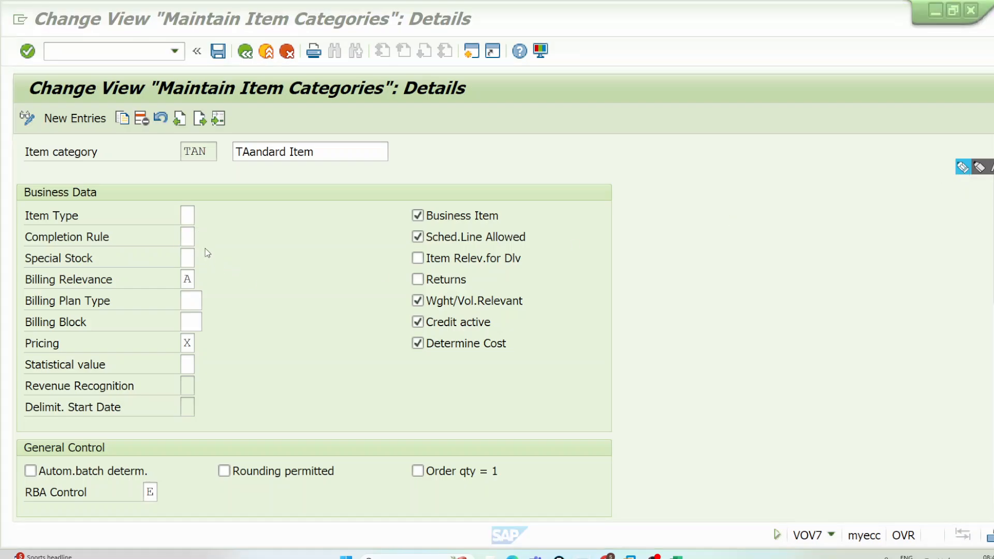
pyautogui.click(189, 236)
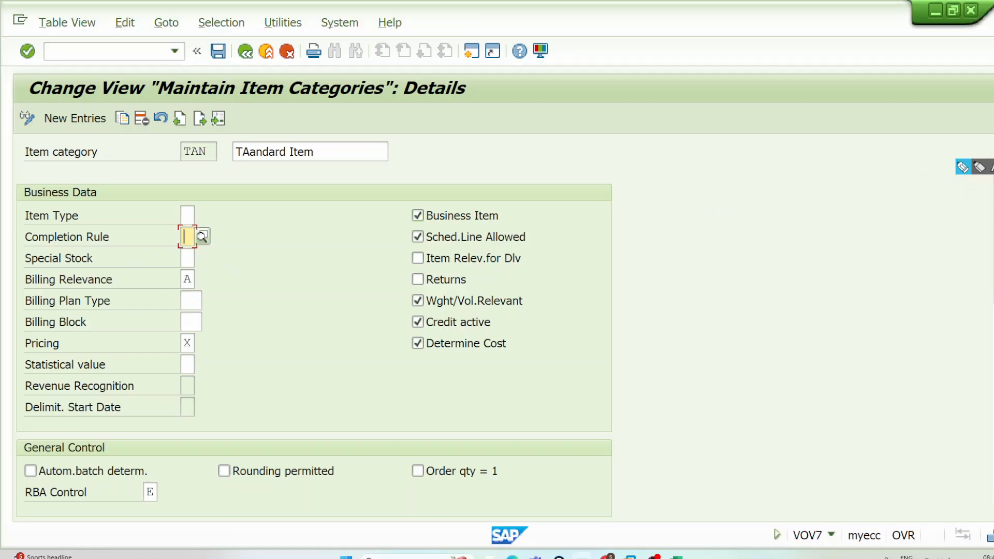
pyautogui.click(963, 168)
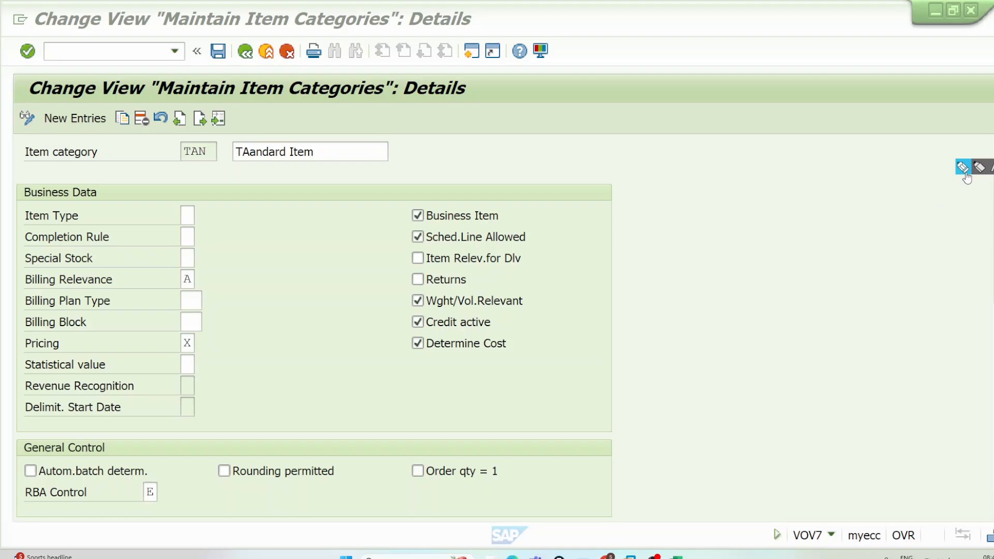
pyautogui.click(181, 237)
pyautogui.moveTo(180, 238)
pyautogui.mouseDown()
pyautogui.moveTo(195, 244)
pyautogui.moveTo(184, 230)
pyautogui.mouseUp()
pyautogui.moveTo(165, 146); pyautogui.dragTo(214, 117)
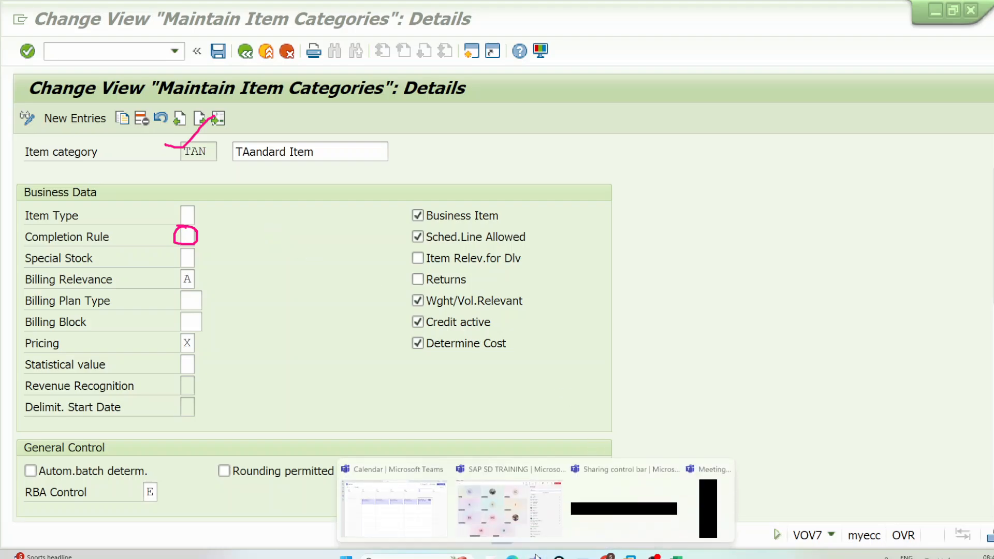
# Step: Look at the SAP SD TRAINING meeting in Microsoft Teams, and return to the Completion Rule field of item category TAN
pyautogui.click(510, 496)
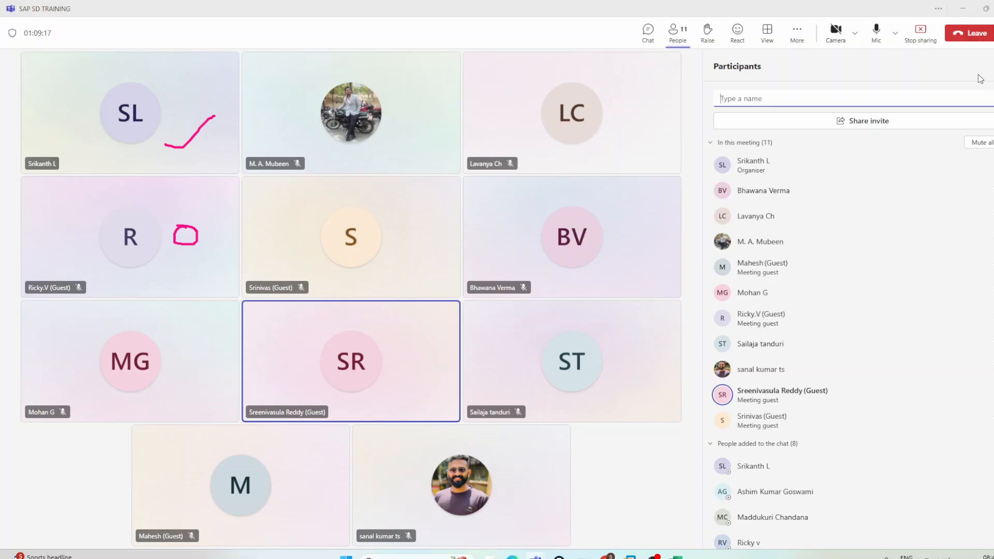
pyautogui.click(963, 9)
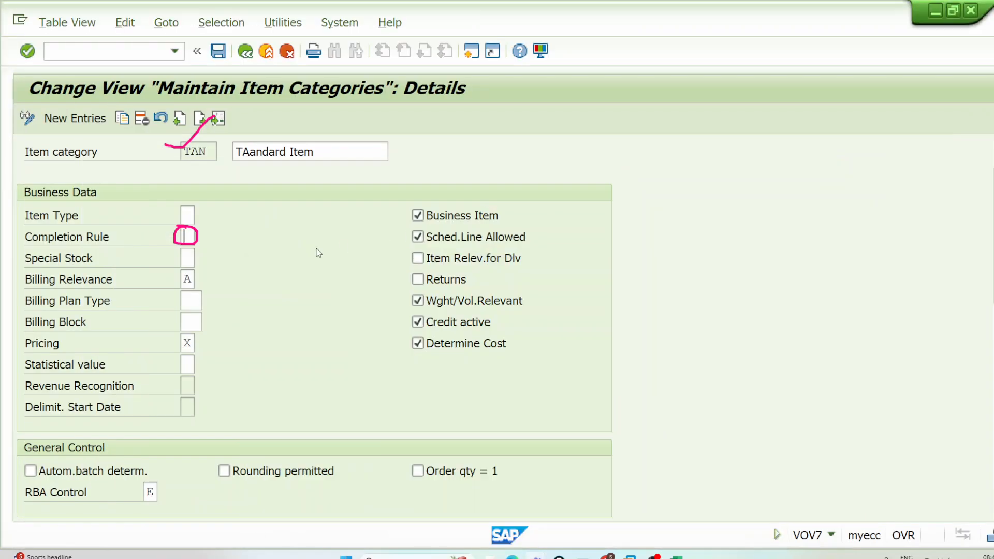
pyautogui.click(182, 238)
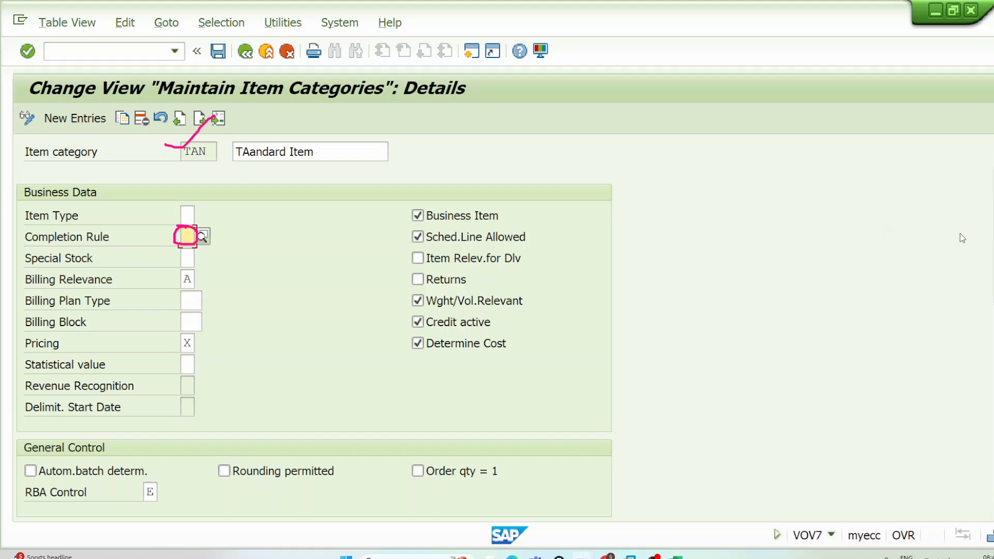
# Step: Draw a box beside the Completion Rule field of item category TAN with the annotation pen and add a tick mark to it
pyautogui.click(993, 157)
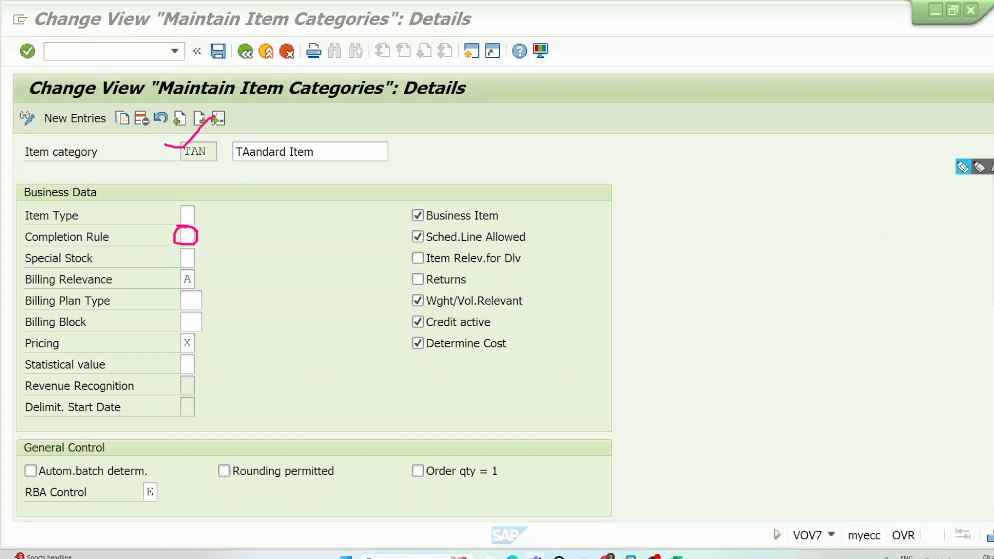
pyautogui.click(964, 169)
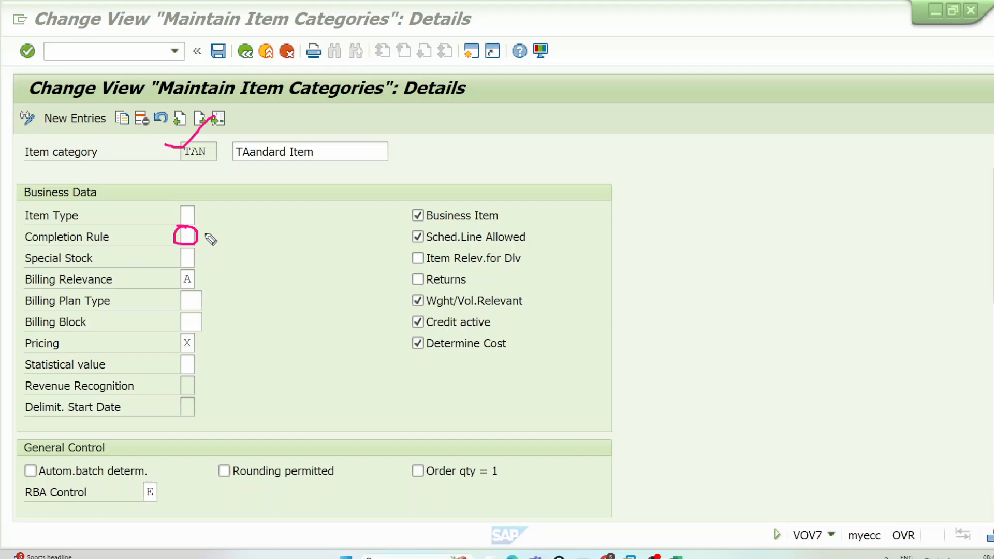
pyautogui.moveTo(203, 228)
pyautogui.mouseDown()
pyautogui.moveTo(205, 247)
pyautogui.moveTo(309, 235)
pyautogui.moveTo(300, 211)
pyautogui.moveTo(200, 224)
pyautogui.mouseUp()
pyautogui.moveTo(306, 217); pyautogui.dragTo(353, 190)
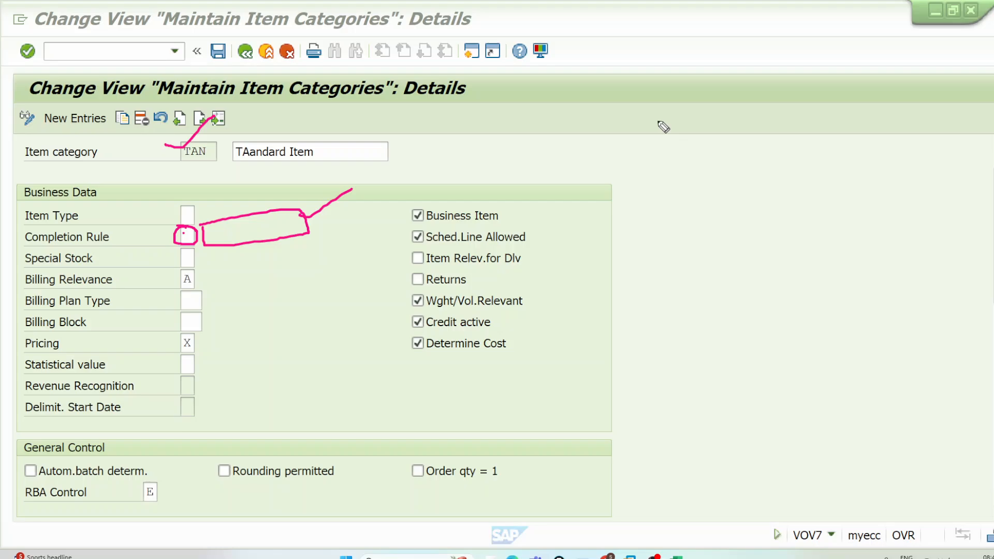
# Step: In the field help for Completion Rule, mark "quotation / contract" with a pen box and tick, and close the help
pyautogui.click(187, 237)
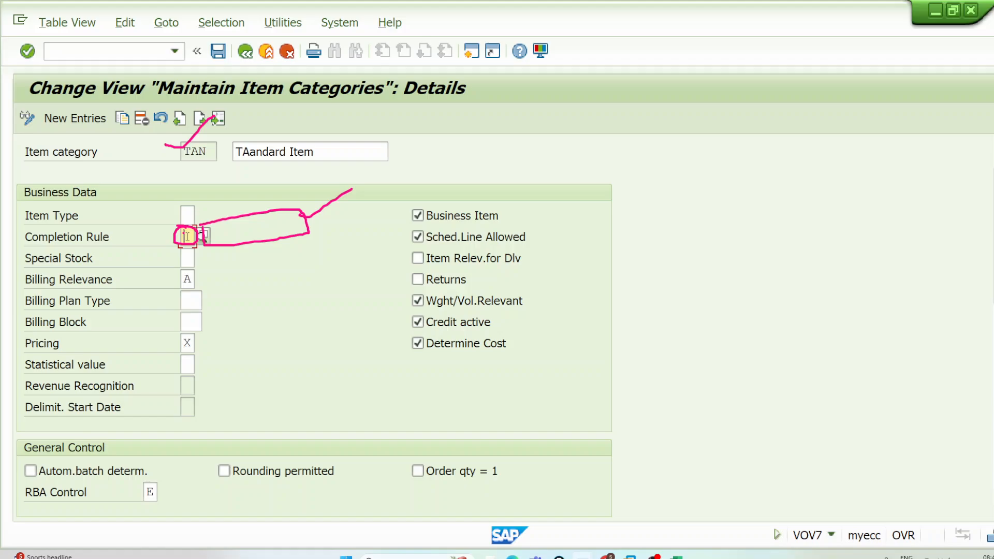
pyautogui.press('F1')
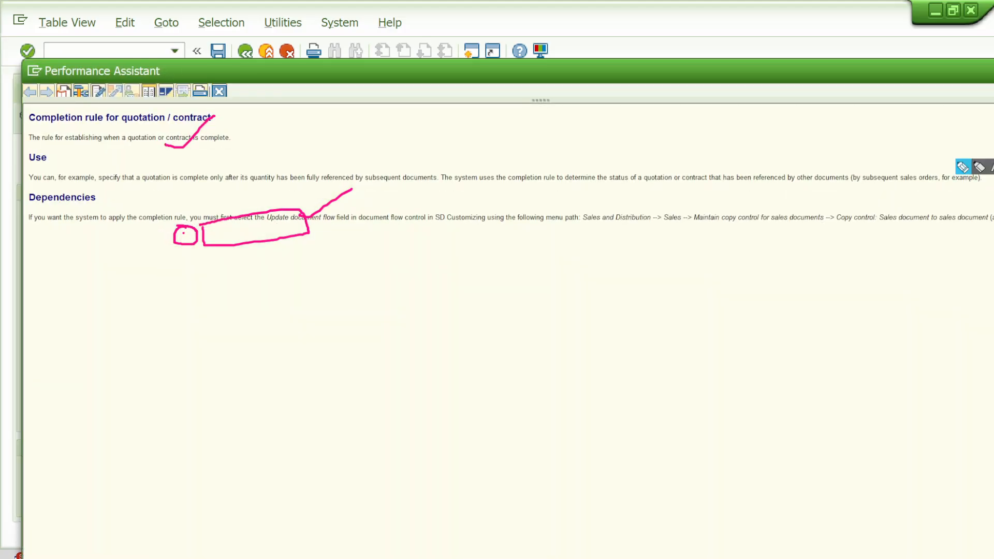
pyautogui.click(961, 168)
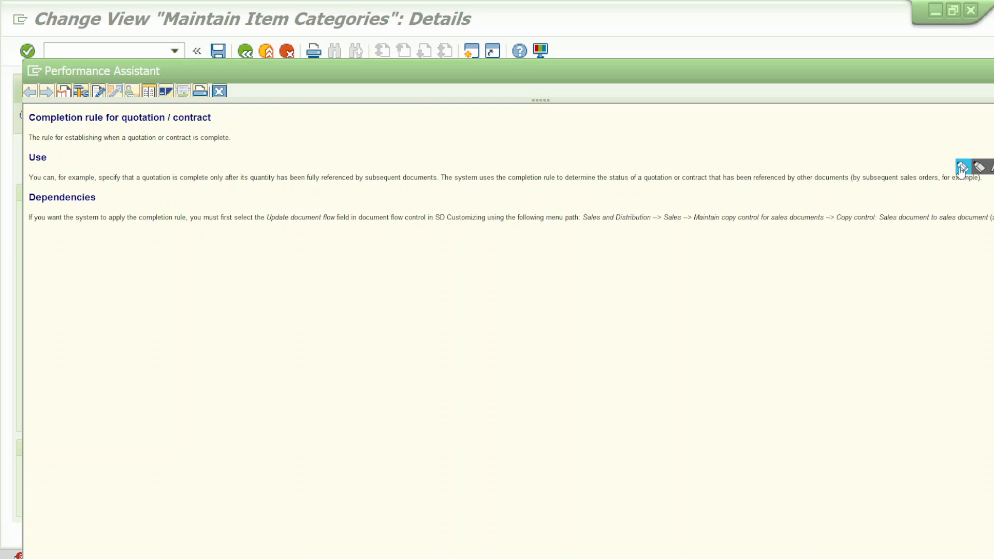
pyautogui.moveTo(123, 124)
pyautogui.mouseDown()
pyautogui.moveTo(232, 125)
pyautogui.moveTo(210, 99)
pyautogui.moveTo(126, 100)
pyautogui.moveTo(119, 120)
pyautogui.mouseUp()
pyautogui.moveTo(202, 111); pyautogui.dragTo(261, 81)
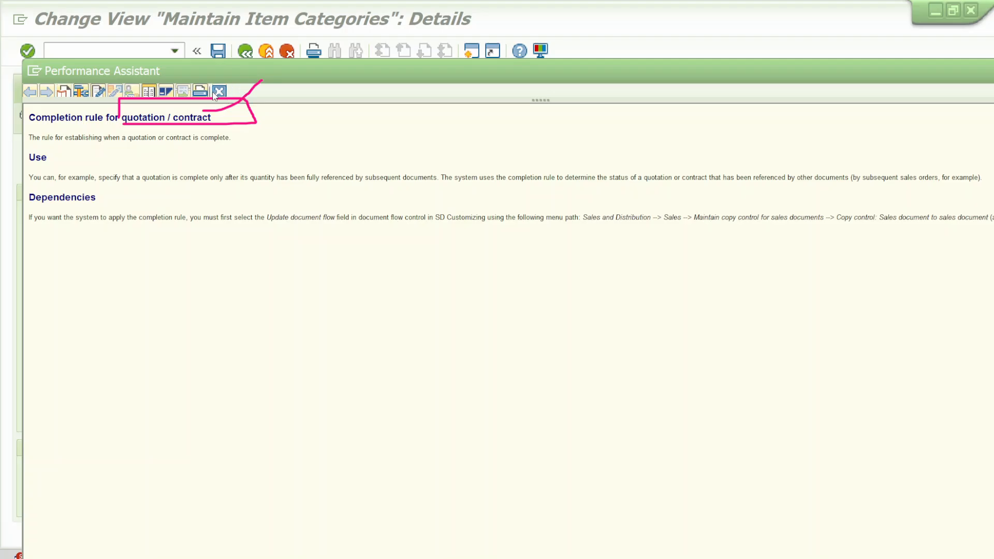
pyautogui.click(214, 94)
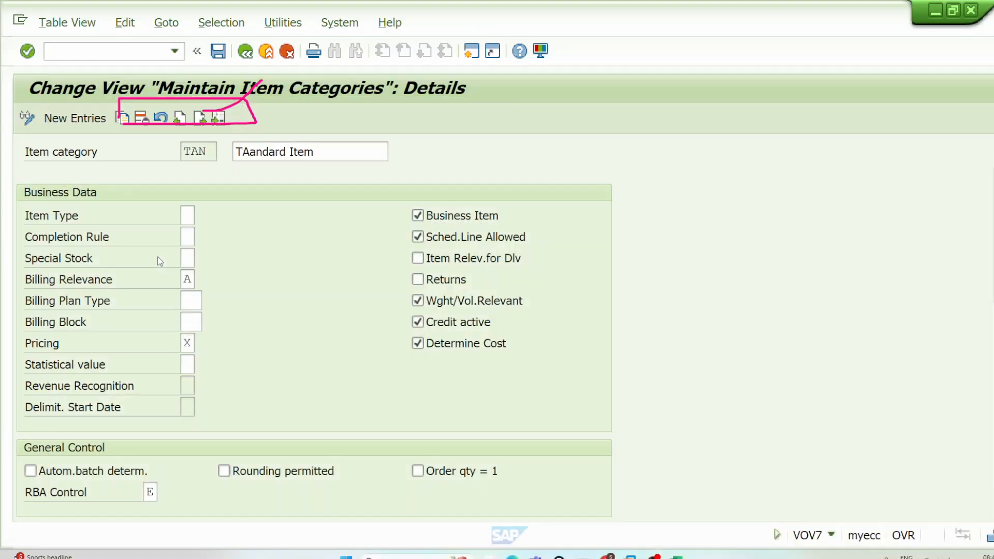
# Step: Display the possible Completion Rule entries, underline the description of rule A and mark rules A to E with the annotation pen
pyautogui.click(191, 238)
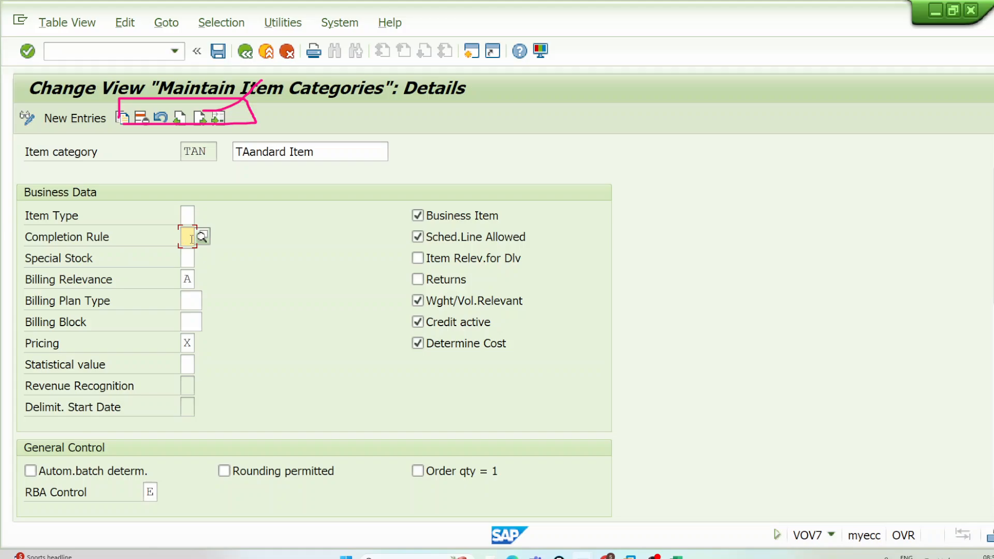
pyautogui.click(202, 237)
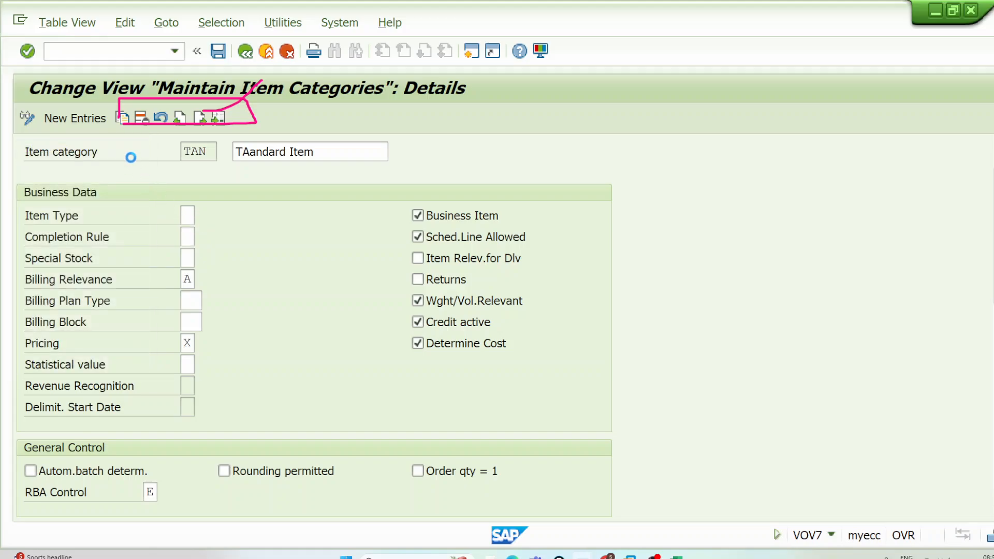
pyautogui.moveTo(228, 243); pyautogui.dragTo(487, 243)
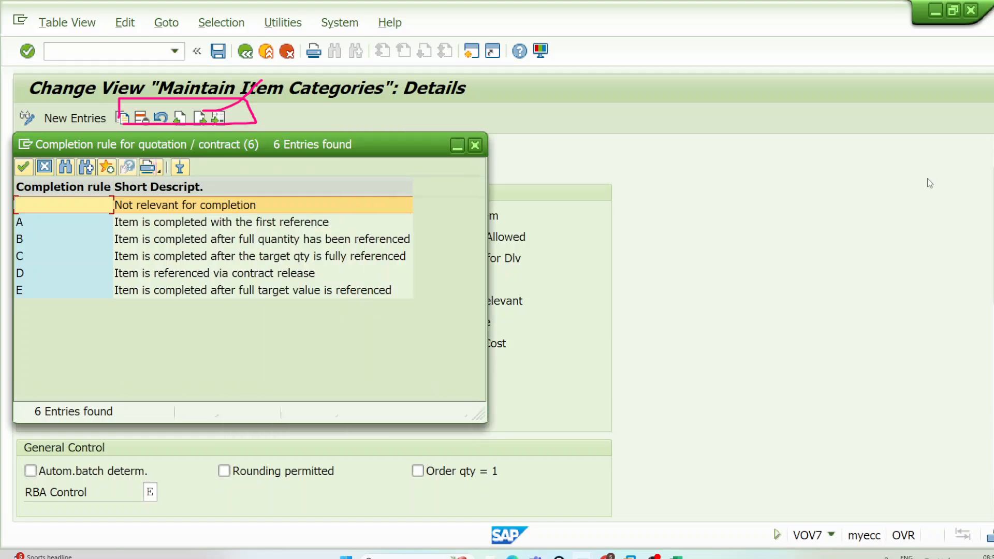
pyautogui.click(962, 168)
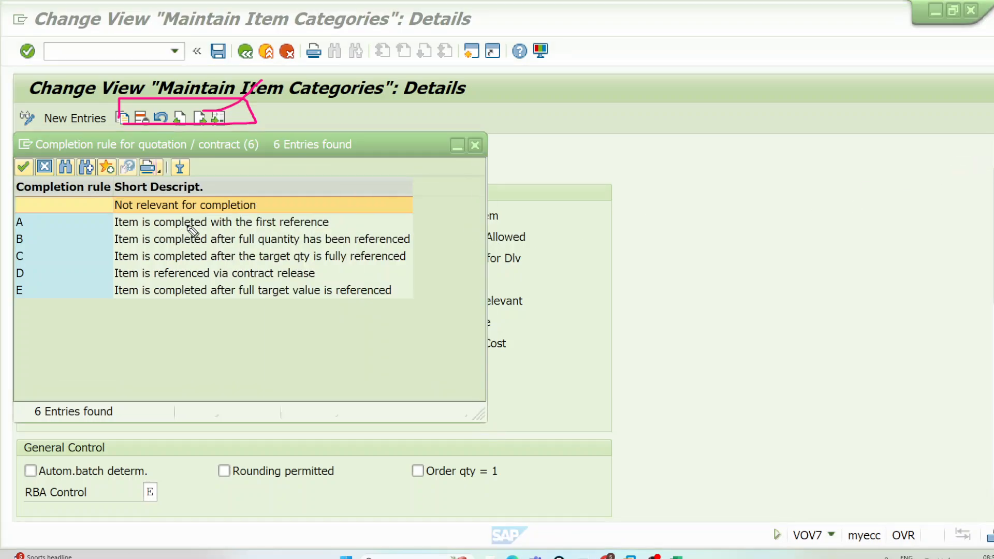
pyautogui.moveTo(186, 227); pyautogui.dragTo(333, 226)
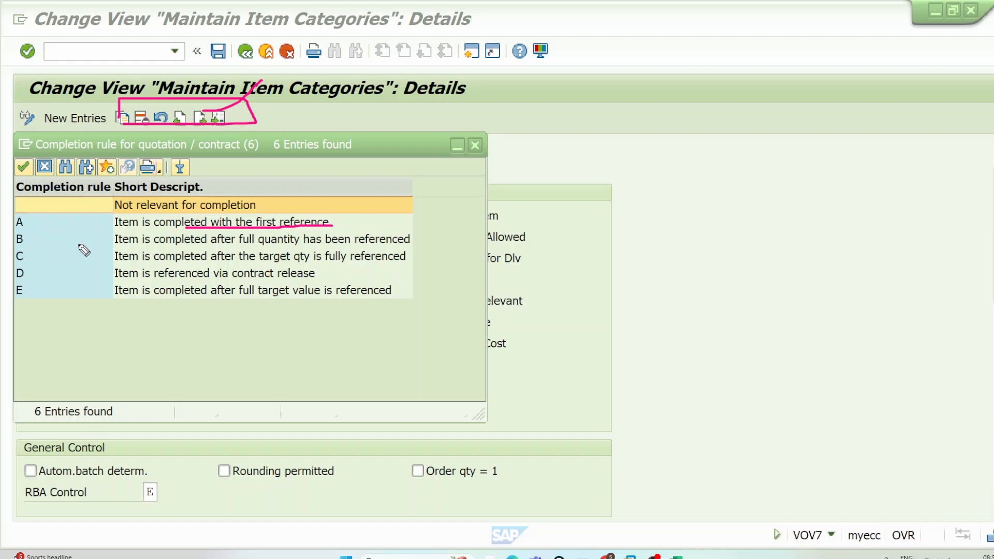
pyautogui.moveTo(25, 209)
pyautogui.mouseDown()
pyautogui.moveTo(17, 236)
pyautogui.moveTo(32, 208)
pyautogui.moveTo(11, 229)
pyautogui.moveTo(20, 249)
pyautogui.moveTo(34, 225)
pyautogui.mouseUp()
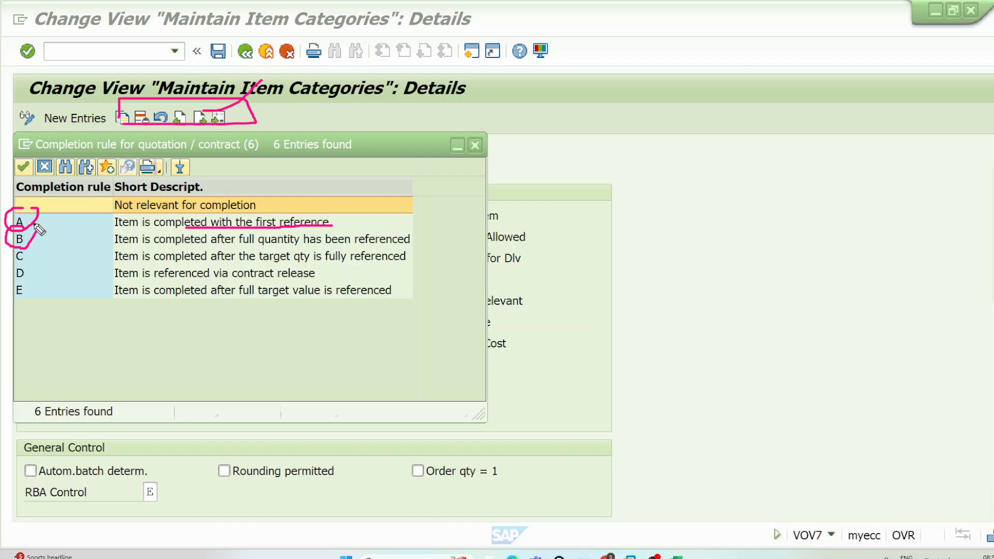
pyautogui.moveTo(24, 247)
pyautogui.mouseDown()
pyautogui.moveTo(13, 262)
pyautogui.moveTo(28, 259)
pyautogui.moveTo(20, 303)
pyautogui.moveTo(27, 282)
pyautogui.mouseUp()
pyautogui.click(30, 272)
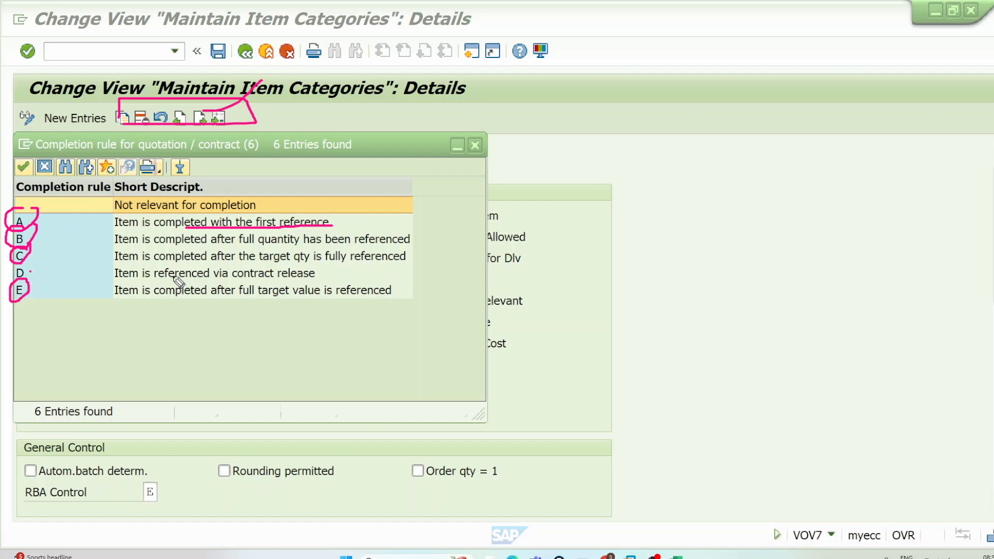
# Step: Draw a long arrow from the description of rule D and a rough box in the empty area beside the list
pyautogui.moveTo(337, 273); pyautogui.dragTo(590, 268)
pyautogui.moveTo(569, 259)
pyautogui.mouseDown()
pyautogui.moveTo(596, 264)
pyautogui.moveTo(598, 275)
pyautogui.mouseUp()
pyautogui.moveTo(647, 223)
pyautogui.mouseDown()
pyautogui.moveTo(802, 199)
pyautogui.moveTo(598, 212)
pyautogui.mouseUp()
pyautogui.click(691, 218)
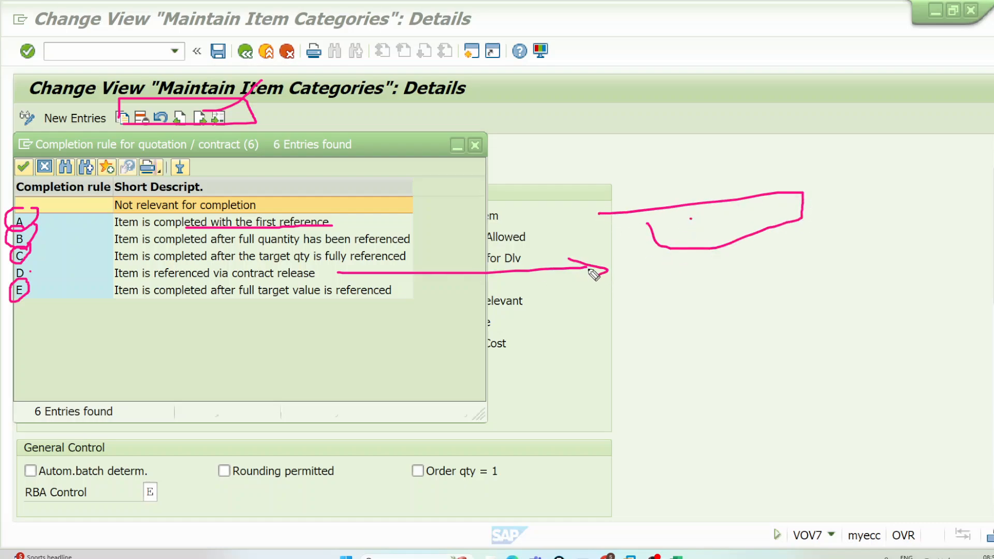
# Step: Bracket rules A to E, circle "qty" in rule C and "value" in rule E, and close the list without choosing an entry
pyautogui.moveTo(41, 218)
pyautogui.mouseDown()
pyautogui.moveTo(49, 229)
pyautogui.moveTo(36, 302)
pyautogui.mouseUp()
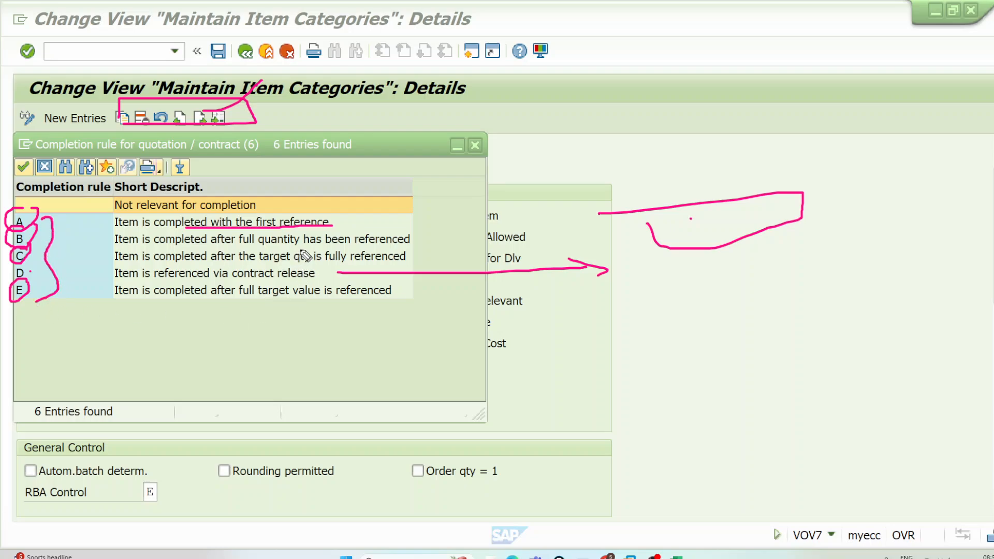
pyautogui.moveTo(304, 248)
pyautogui.mouseDown()
pyautogui.moveTo(292, 257)
pyautogui.moveTo(309, 266)
pyautogui.moveTo(311, 251)
pyautogui.moveTo(291, 293)
pyautogui.moveTo(324, 291)
pyautogui.mouseUp()
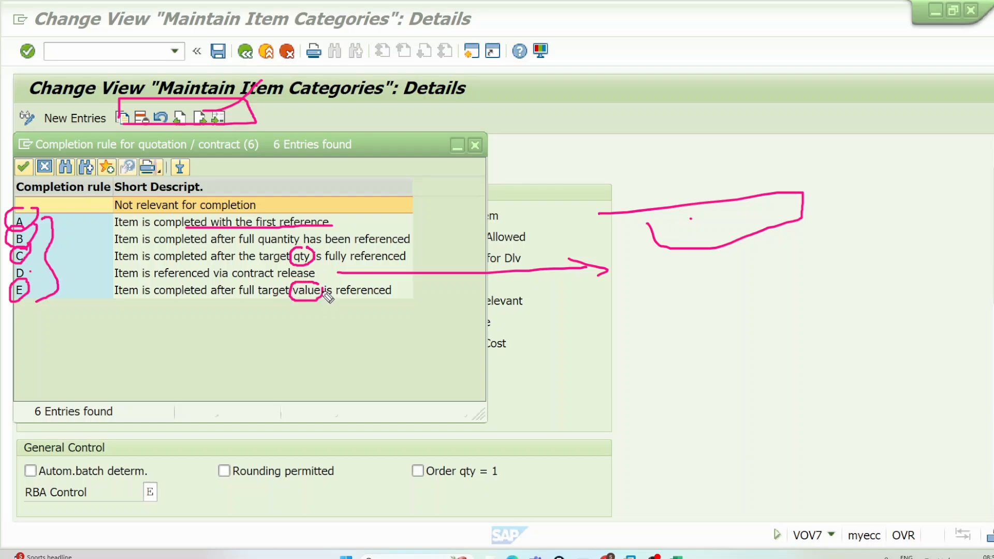
pyautogui.click(475, 145)
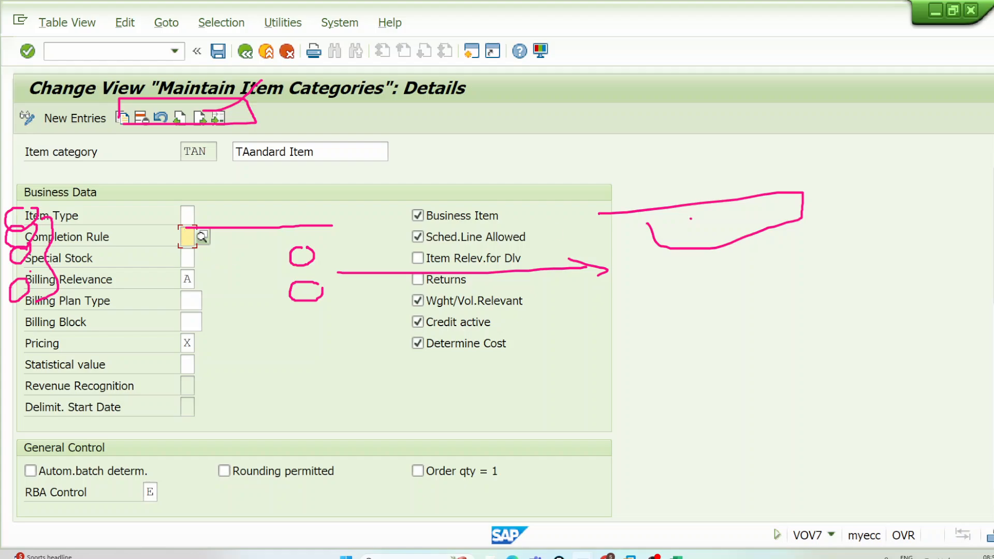
# Step: Draw a downward arrow with three stacked boxes beside it in the empty area near the screen header with the annotation pen
pyautogui.click(961, 167)
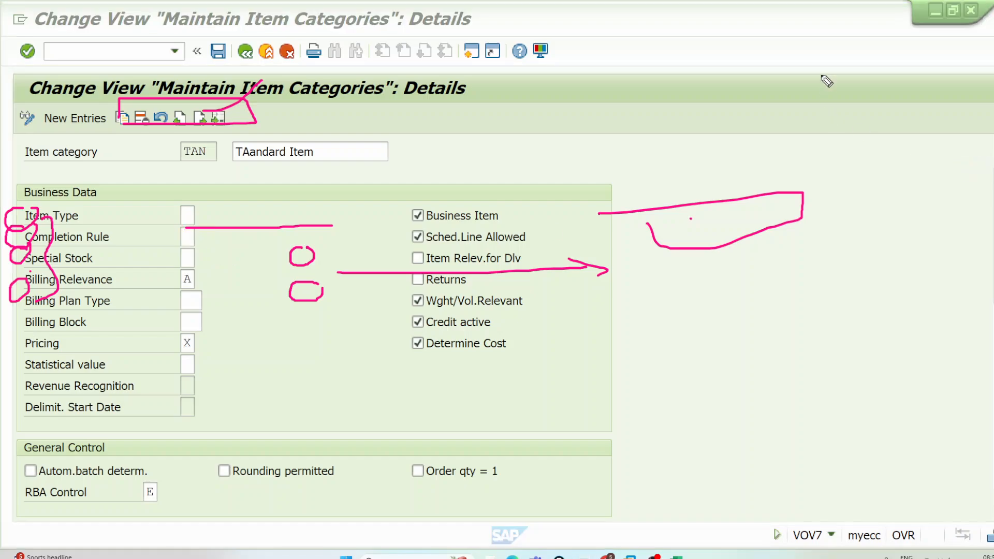
pyautogui.moveTo(822, 49)
pyautogui.mouseDown()
pyautogui.moveTo(835, 122)
pyautogui.moveTo(827, 127)
pyautogui.moveTo(849, 123)
pyautogui.moveTo(859, 105)
pyautogui.mouseUp()
pyautogui.moveTo(852, 44)
pyautogui.mouseDown()
pyautogui.moveTo(858, 59)
pyautogui.moveTo(943, 30)
pyautogui.moveTo(838, 43)
pyautogui.mouseUp()
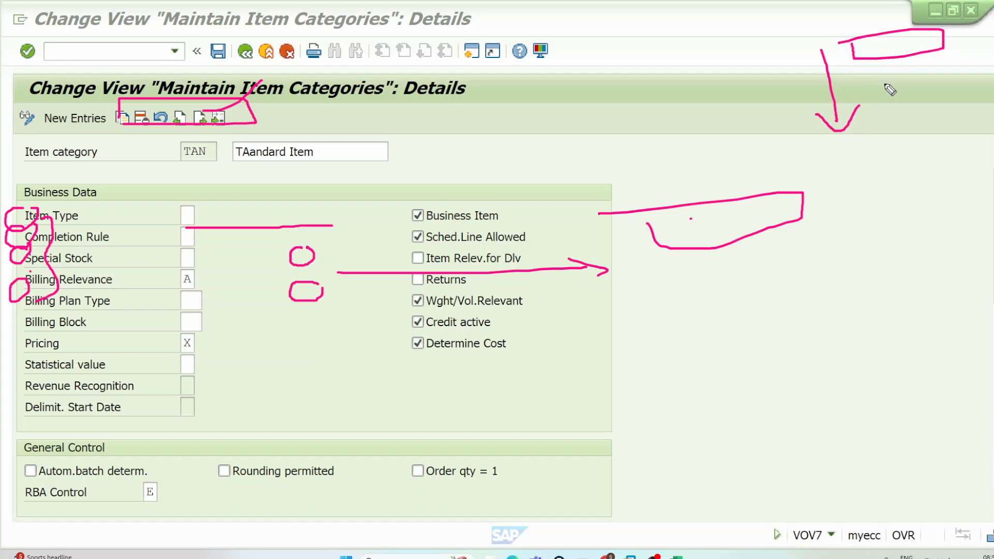
pyautogui.moveTo(871, 72)
pyautogui.mouseDown()
pyautogui.moveTo(875, 99)
pyautogui.moveTo(981, 82)
pyautogui.moveTo(872, 71)
pyautogui.mouseUp()
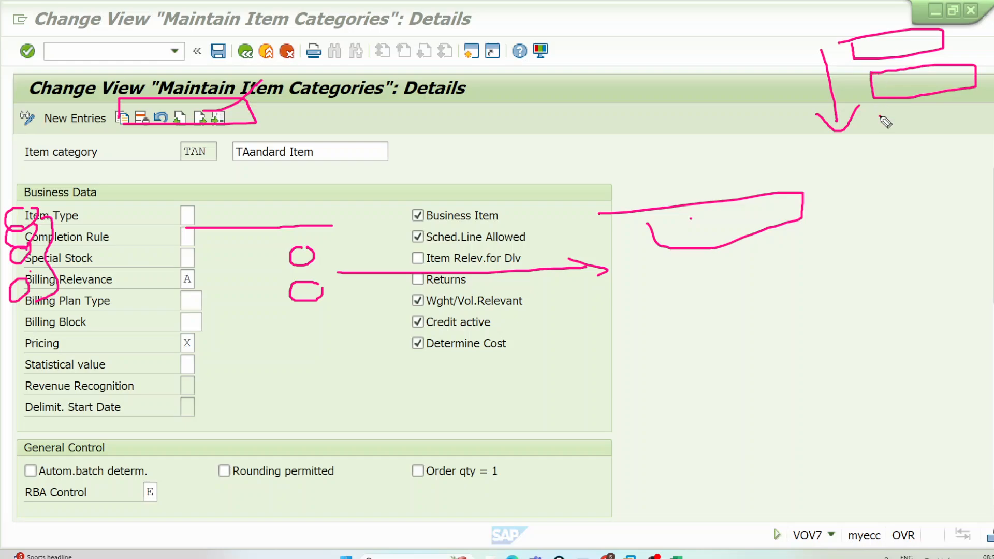
pyautogui.moveTo(880, 117)
pyautogui.mouseDown()
pyautogui.moveTo(993, 145)
pyautogui.moveTo(888, 120)
pyautogui.mouseUp()
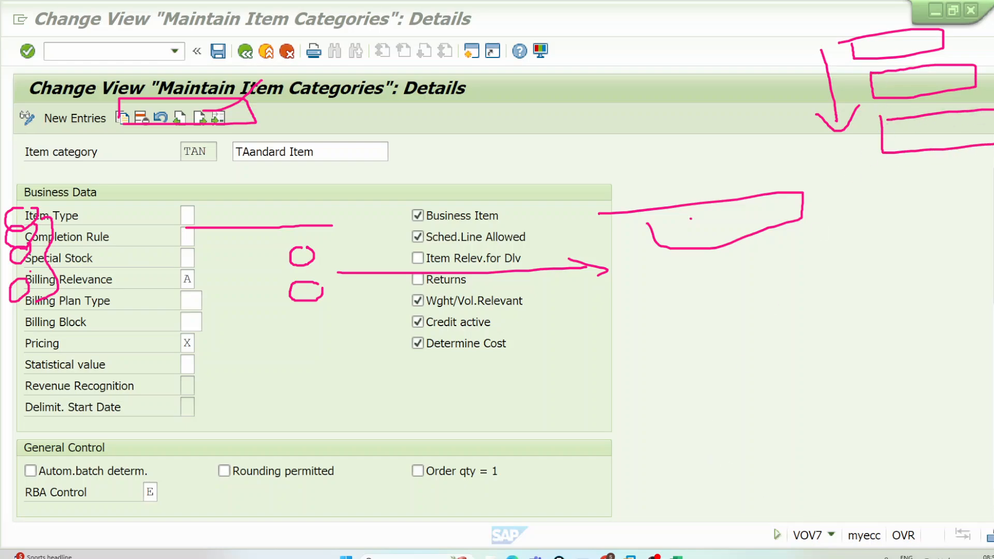
# Step: Look up the 06.VOV7 recordings folder of Batch 12 Apr 2025 in File Explorer, and return to the VOV7 item category details
pyautogui.press('super+d')
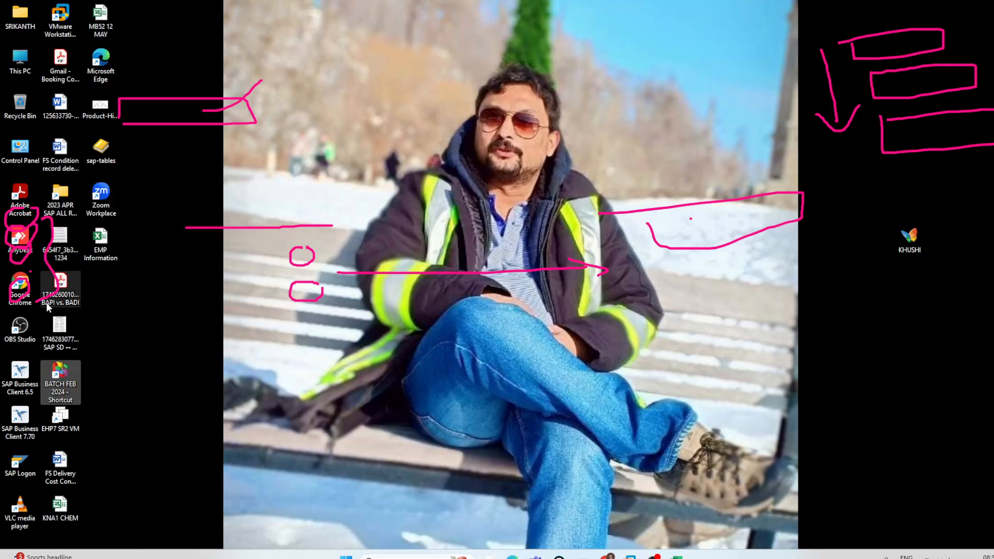
pyautogui.doubleClick(61, 380)
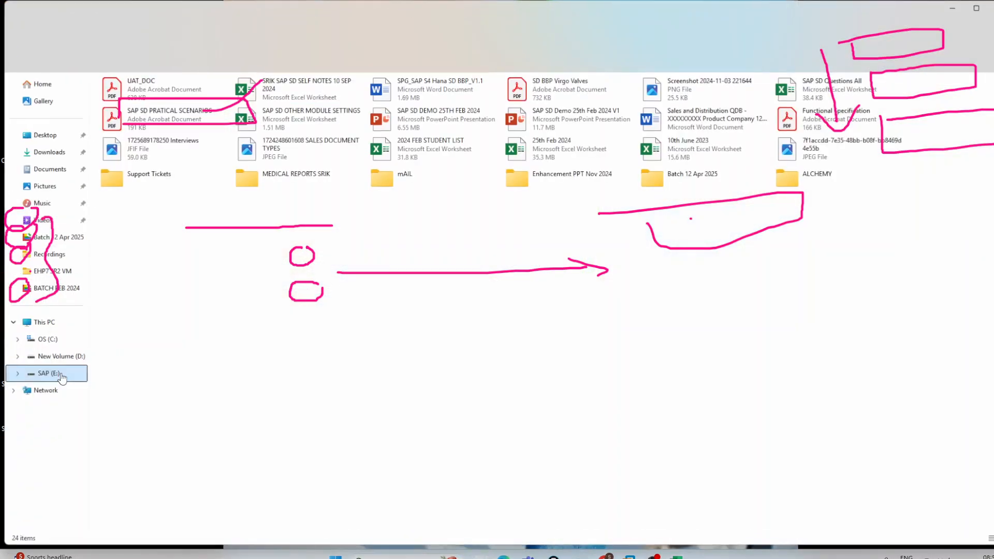
pyautogui.doubleClick(681, 184)
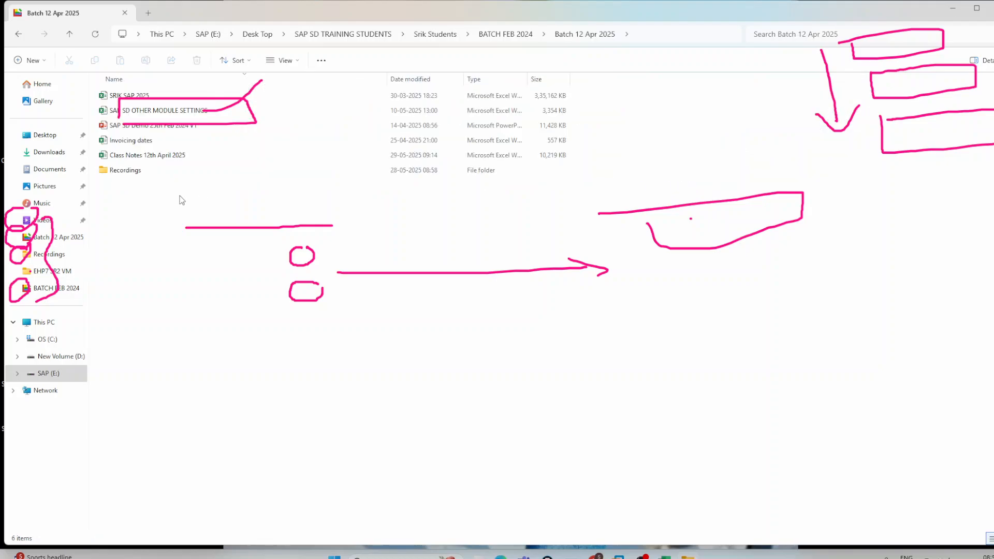
pyautogui.doubleClick(129, 170)
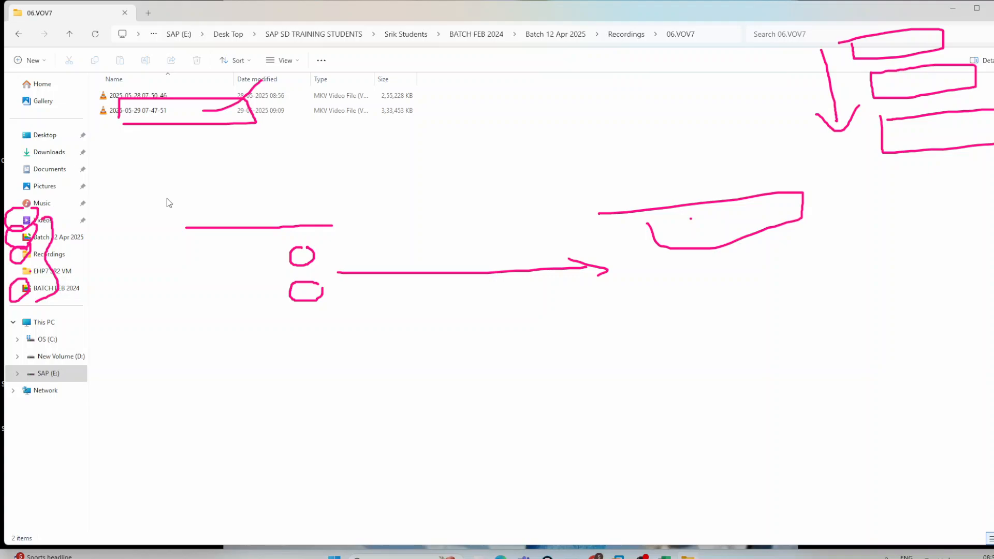
pyautogui.moveTo(575, 554)
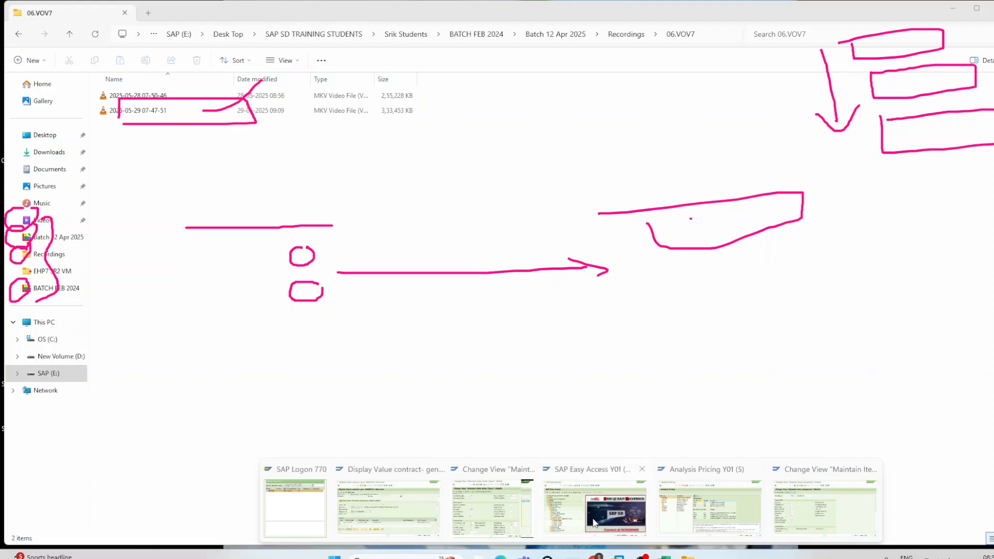
pyautogui.click(809, 496)
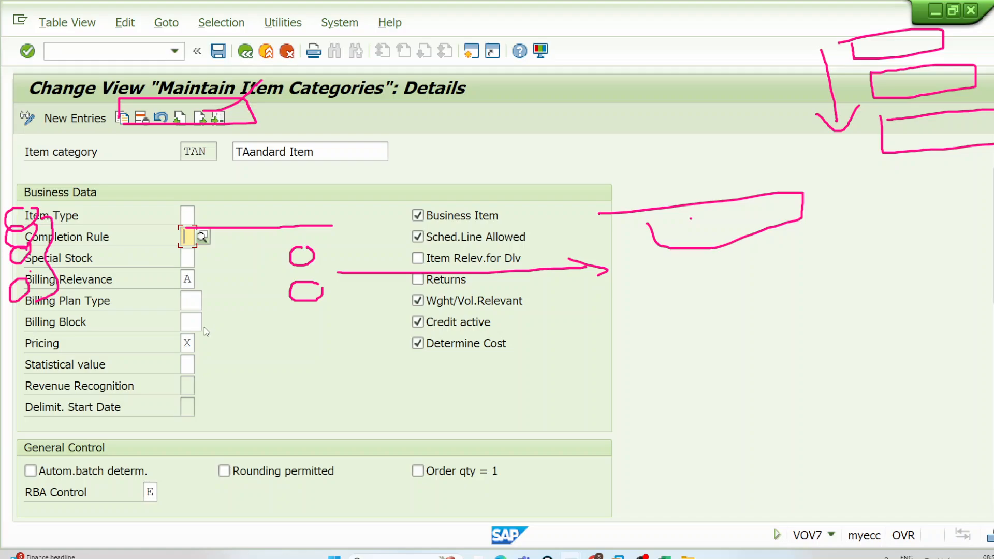
# Step: Check the dates for May and June 2025 in the system calendar
pyautogui.scroll(-3, 203, 332)
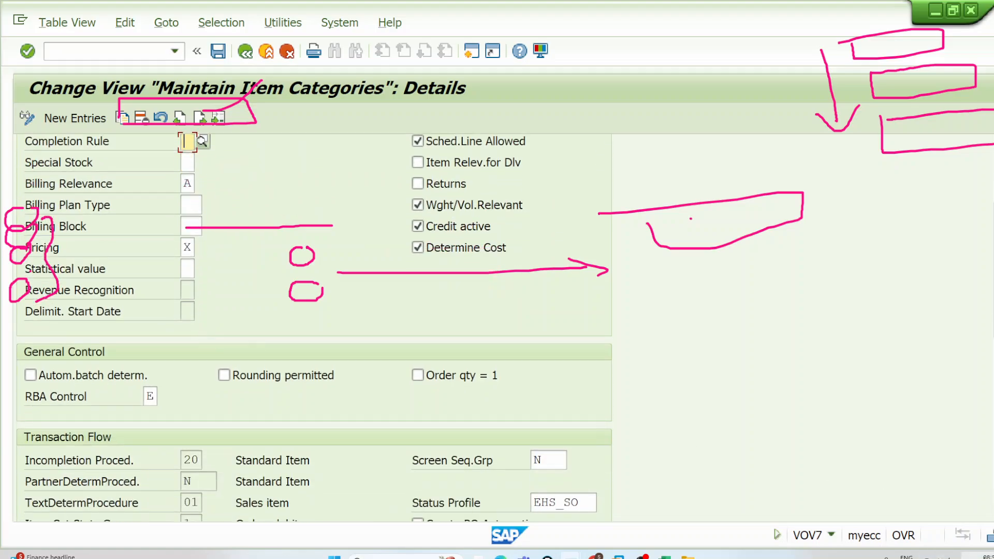
pyautogui.click(981, 555)
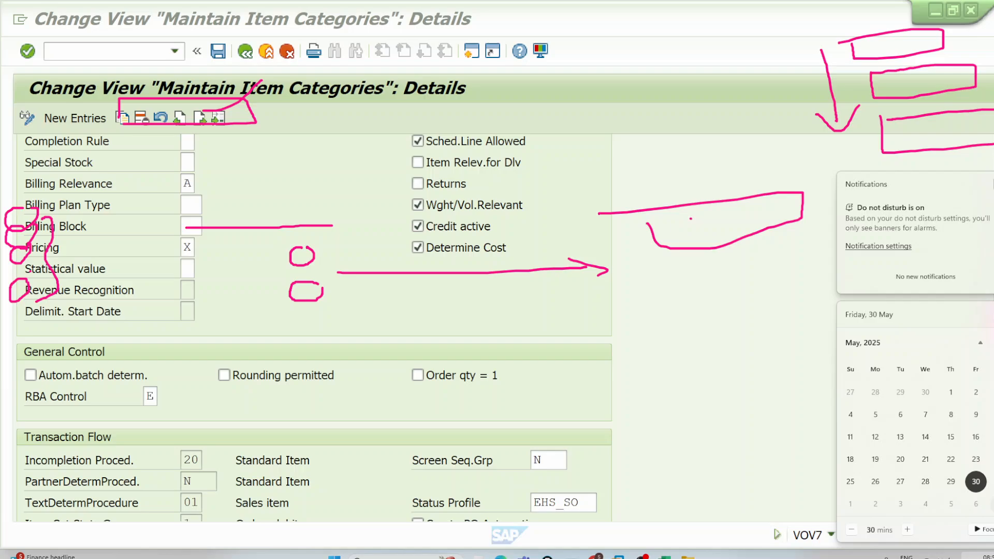
pyautogui.scroll(-1, 992, 415)
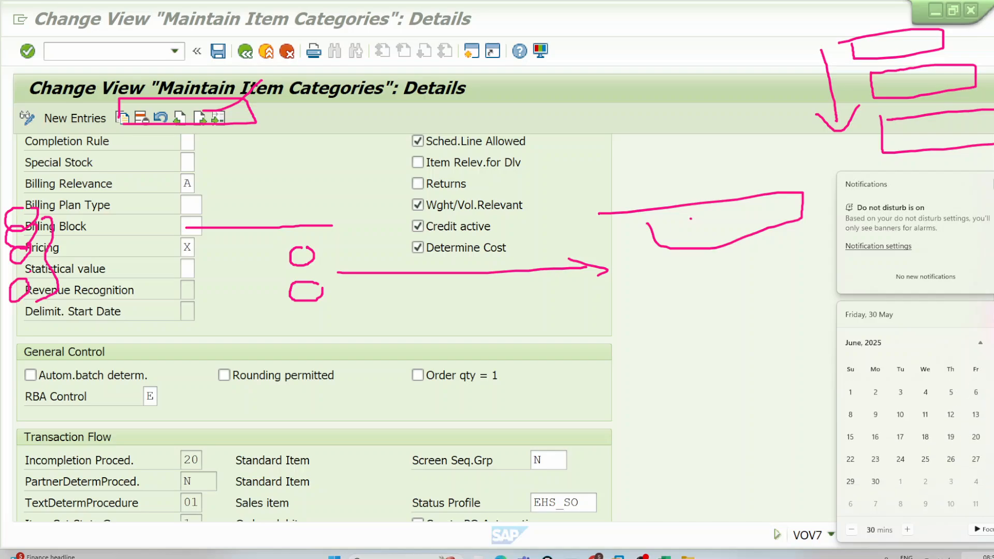
pyautogui.click(964, 167)
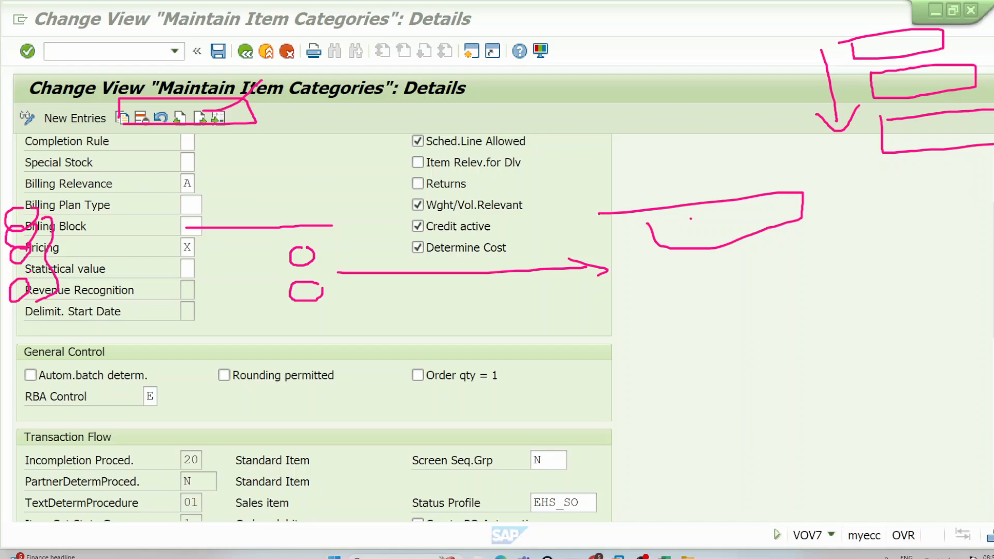
pyautogui.click(988, 556)
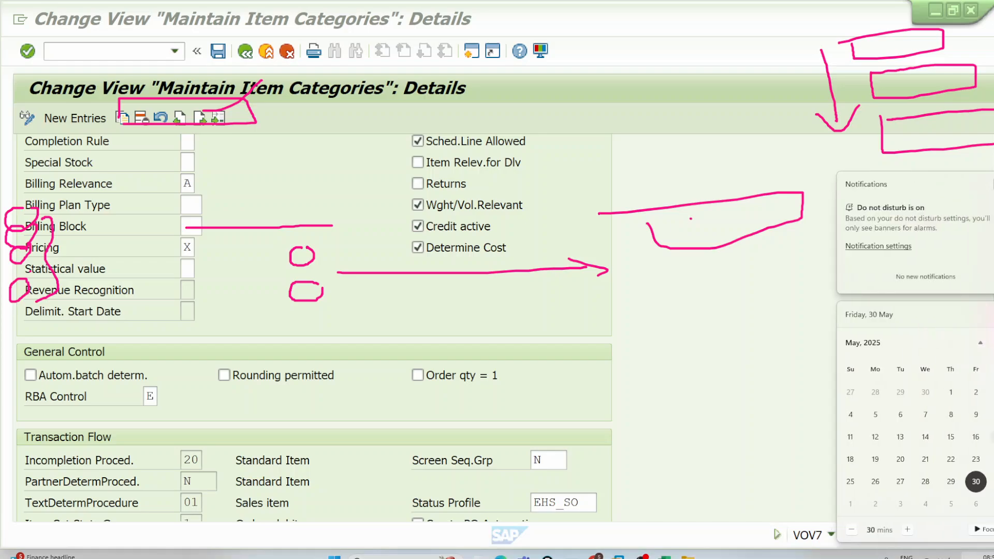
pyautogui.scroll(-1, 976, 414)
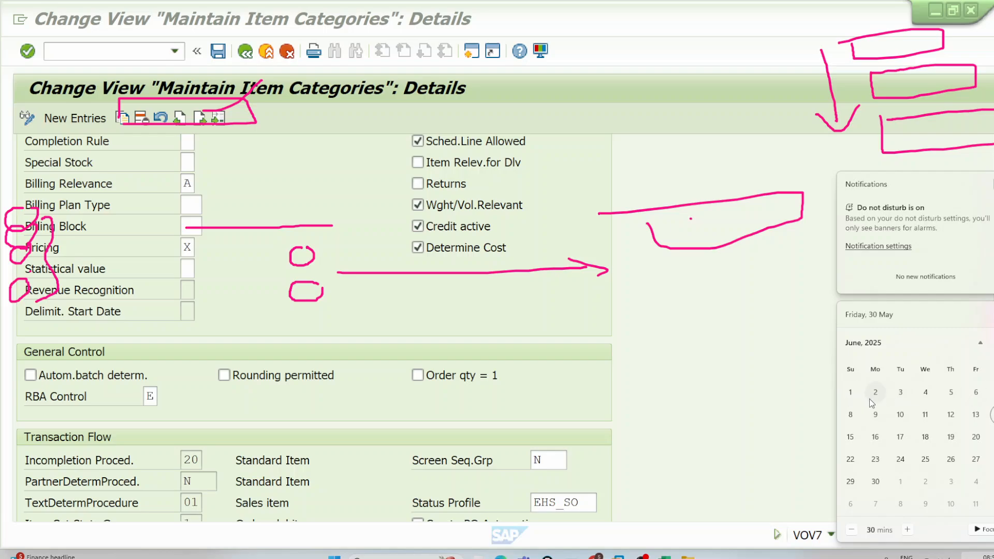
# Step: Annotate the item category details with a large curly brace and two arrows beside the settings
pyautogui.click(972, 168)
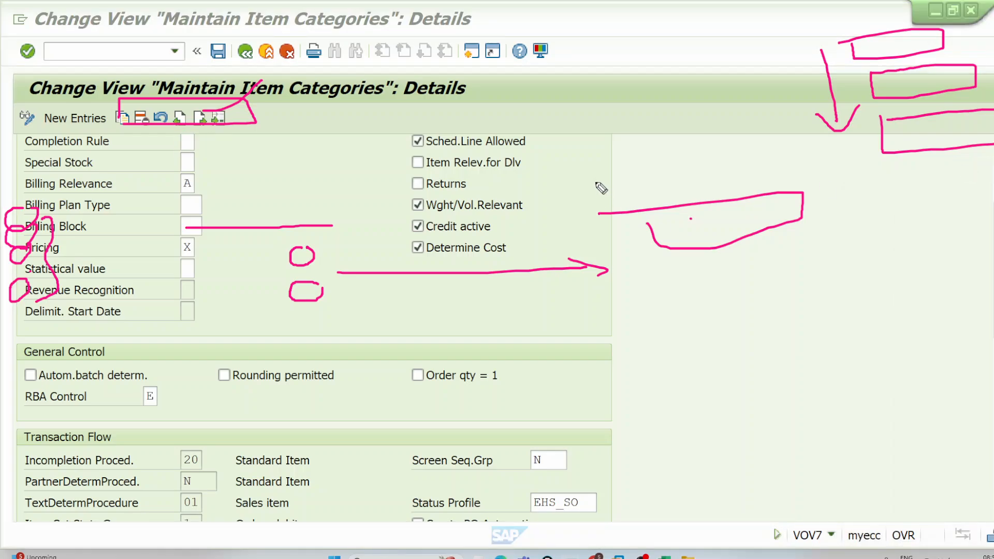
pyautogui.moveTo(570, 118)
pyautogui.mouseDown()
pyautogui.moveTo(595, 118)
pyautogui.moveTo(692, 437)
pyautogui.moveTo(620, 488)
pyautogui.mouseUp()
pyautogui.moveTo(641, 382)
pyautogui.mouseDown()
pyautogui.moveTo(753, 319)
pyautogui.moveTo(760, 347)
pyautogui.mouseUp()
pyautogui.moveTo(658, 412); pyautogui.dragTo(783, 371)
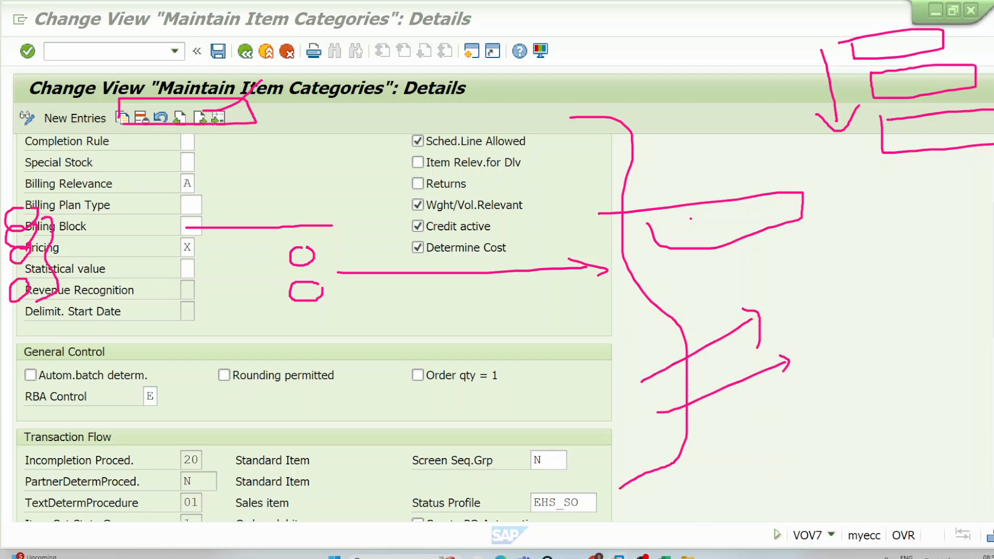
# Step: Switch to the Excel class notes, open the Contents sheet and clear the on-screen annotations
pyautogui.click(665, 557)
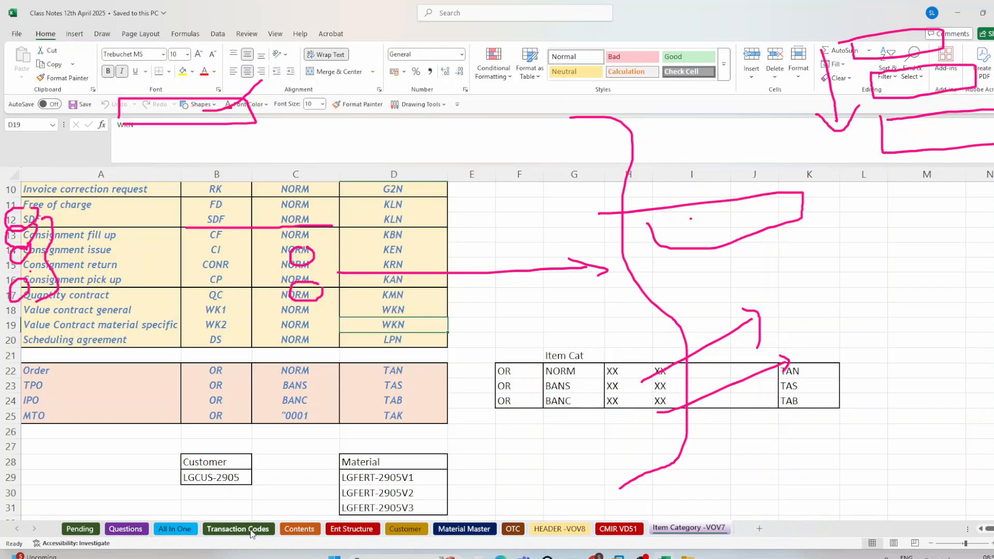
pyautogui.click(309, 528)
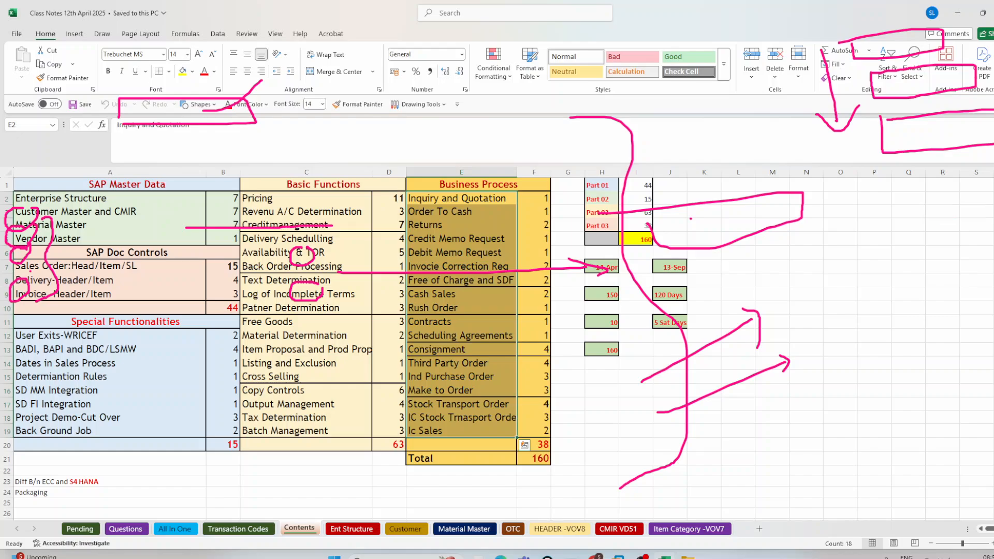
pyautogui.click(992, 211)
pyautogui.click(991, 167)
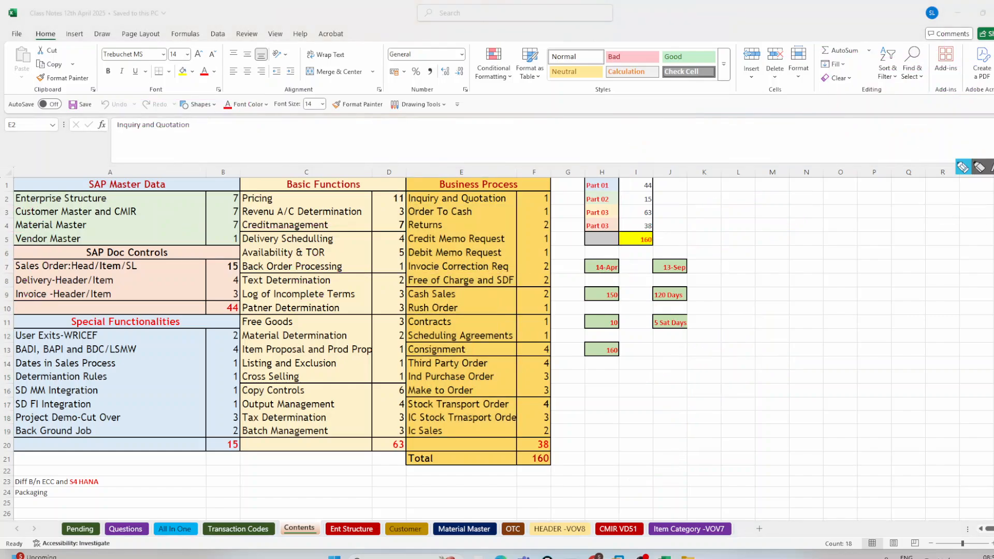
# Step: Outline Credit Memo Request, Debit Memo Request and Contracts in the Business Process column, adding a check mark beside Contracts
pyautogui.click(962, 167)
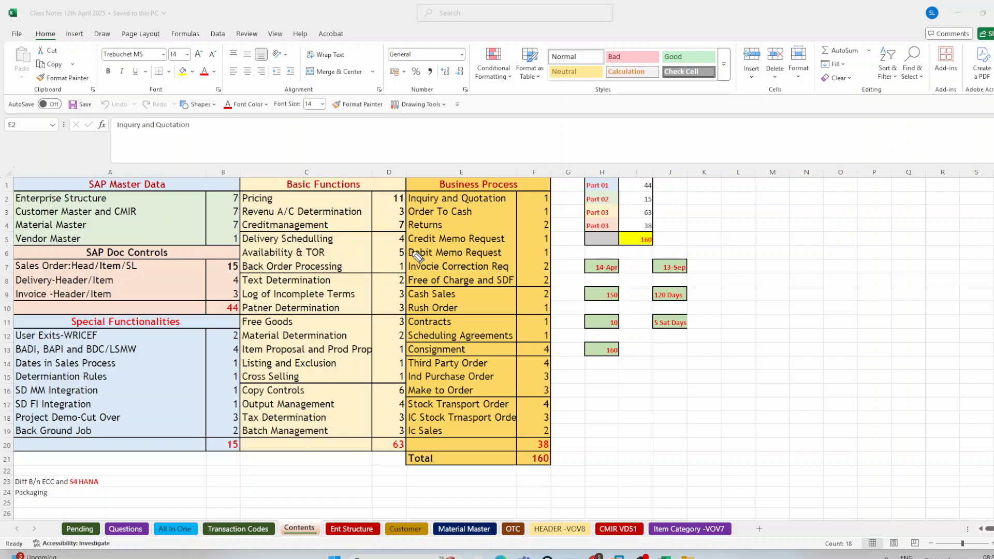
pyautogui.moveTo(410, 249)
pyautogui.mouseDown()
pyautogui.moveTo(508, 243)
pyautogui.moveTo(508, 235)
pyautogui.moveTo(435, 228)
pyautogui.moveTo(410, 232)
pyautogui.moveTo(408, 246)
pyautogui.moveTo(430, 259)
pyautogui.moveTo(515, 251)
pyautogui.mouseUp()
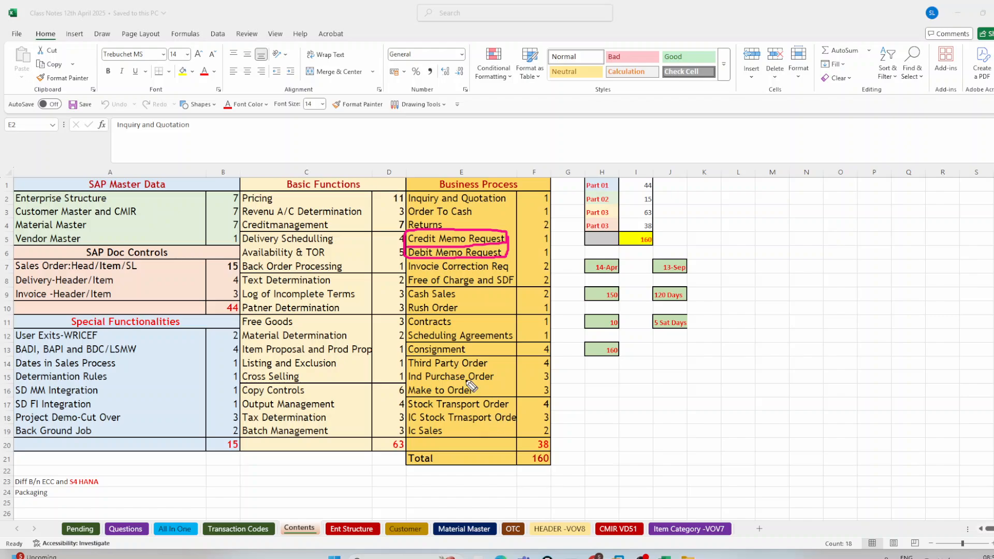
pyautogui.moveTo(410, 327); pyautogui.dragTo(420, 328)
pyautogui.moveTo(496, 331)
pyautogui.mouseDown()
pyautogui.moveTo(557, 332)
pyautogui.moveTo(551, 318)
pyautogui.moveTo(469, 316)
pyautogui.moveTo(414, 317)
pyautogui.moveTo(409, 328)
pyautogui.mouseUp()
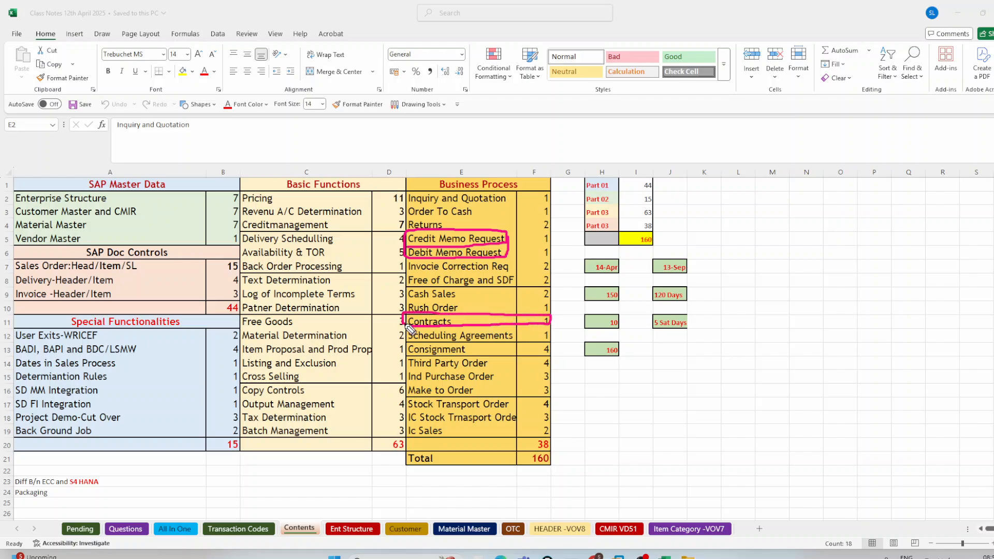
pyautogui.moveTo(552, 317); pyautogui.dragTo(570, 299)
# Step: Sketch two document outlines with arrows leading into them in the empty area beside the contents table
pyautogui.moveTo(770, 191); pyautogui.dragTo(775, 212)
pyautogui.moveTo(763, 204)
pyautogui.mouseDown()
pyautogui.moveTo(810, 342)
pyautogui.moveTo(836, 242)
pyautogui.moveTo(777, 240)
pyautogui.mouseUp()
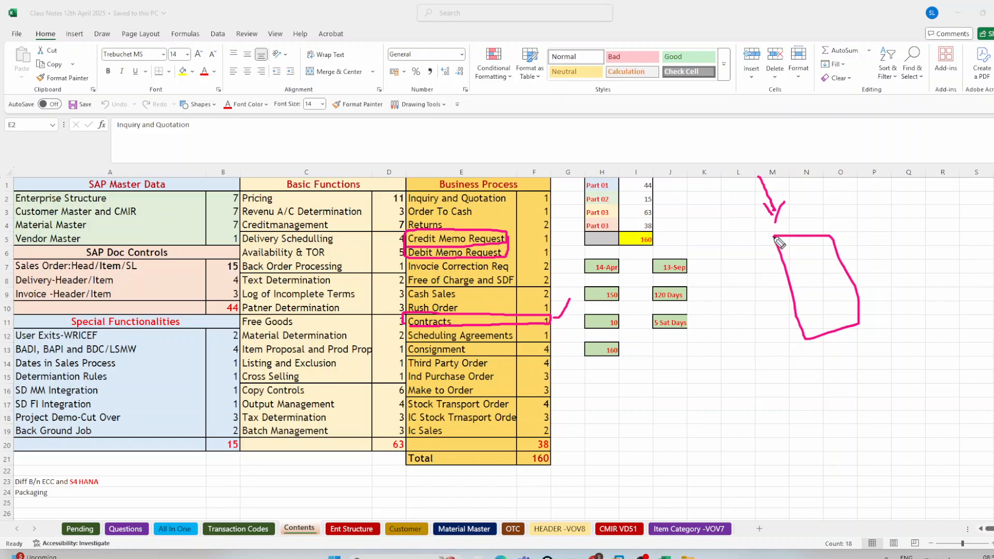
pyautogui.moveTo(887, 122)
pyautogui.mouseDown()
pyautogui.moveTo(913, 172)
pyautogui.moveTo(922, 153)
pyautogui.mouseUp()
pyautogui.moveTo(912, 197)
pyautogui.mouseDown()
pyautogui.moveTo(944, 292)
pyautogui.moveTo(950, 199)
pyautogui.moveTo(878, 211)
pyautogui.mouseUp()
pyautogui.click(398, 321)
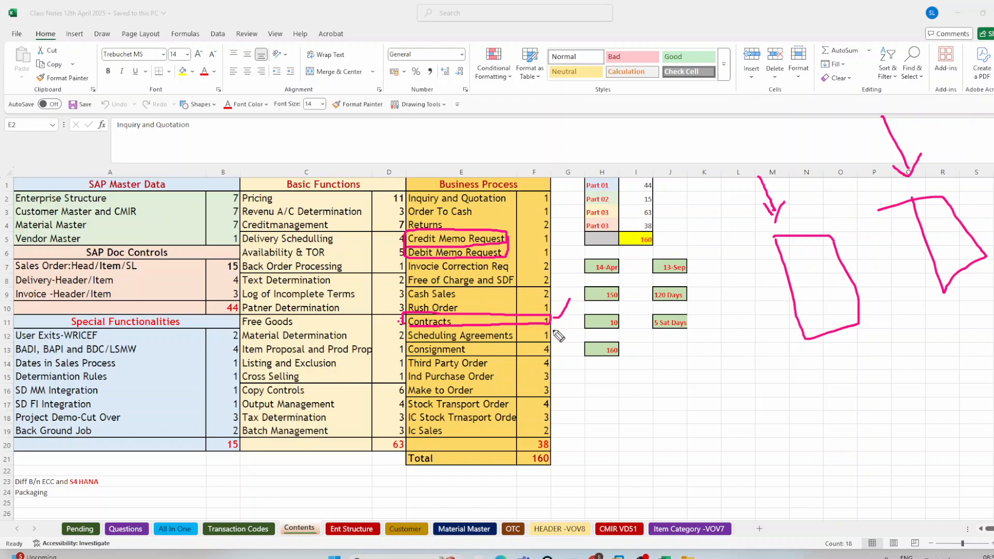
pyautogui.click(557, 324)
pyautogui.moveTo(795, 224); pyautogui.dragTo(824, 47)
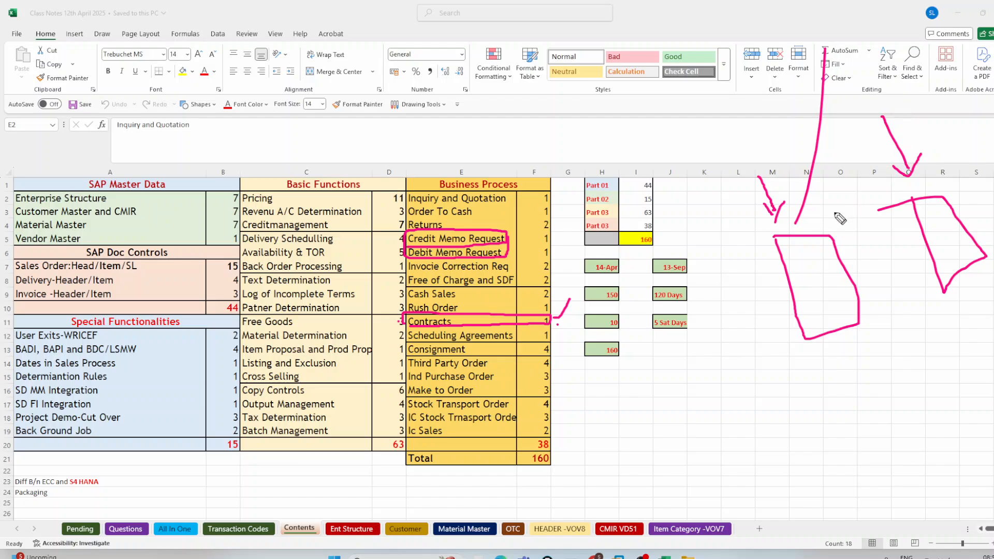
# Step: Mark dots inside the first document outline and draw an arrow from it labelled VOV8 and QC
pyautogui.click(502, 317)
pyautogui.moveTo(817, 256)
pyautogui.mouseDown()
pyautogui.moveTo(814, 305)
pyautogui.moveTo(830, 306)
pyautogui.moveTo(869, 380)
pyautogui.moveTo(869, 365)
pyautogui.mouseUp()
pyautogui.click(828, 301)
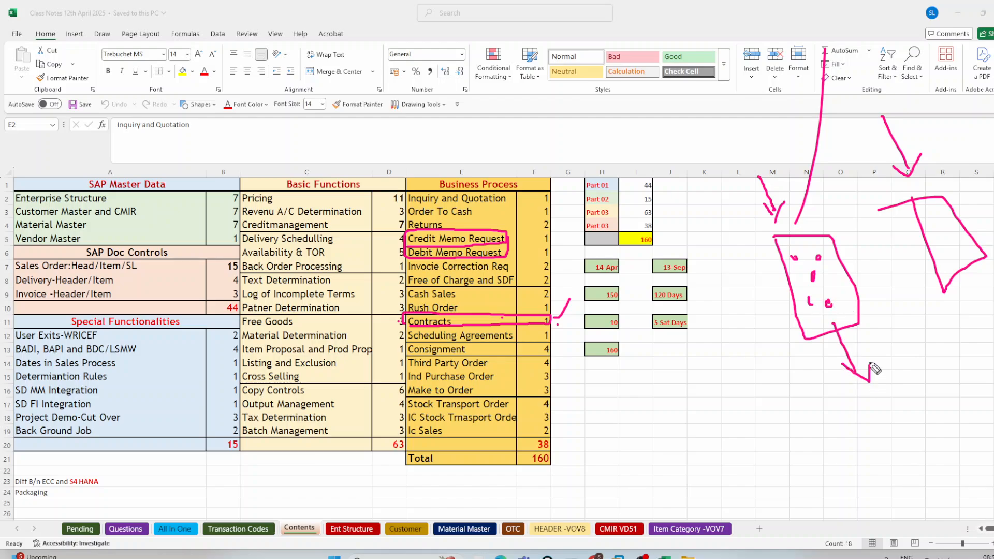
pyautogui.moveTo(830, 399); pyautogui.dragTo(892, 396)
pyautogui.moveTo(905, 388)
pyautogui.mouseDown()
pyautogui.moveTo(926, 410)
pyautogui.moveTo(919, 394)
pyautogui.mouseUp()
pyautogui.moveTo(888, 426)
pyautogui.mouseDown()
pyautogui.moveTo(904, 452)
pyautogui.moveTo(932, 441)
pyautogui.mouseUp()
# Step: Draw an arrow out of the second document outline and label it with its VOV transaction and item category
pyautogui.moveTo(956, 255); pyautogui.dragTo(973, 305)
pyautogui.moveTo(957, 300)
pyautogui.mouseDown()
pyautogui.moveTo(973, 314)
pyautogui.moveTo(986, 293)
pyautogui.mouseUp()
pyautogui.moveTo(952, 346)
pyautogui.mouseDown()
pyautogui.moveTo(957, 362)
pyautogui.moveTo(964, 342)
pyautogui.moveTo(973, 357)
pyautogui.moveTo(970, 402)
pyautogui.moveTo(988, 400)
pyautogui.mouseUp()
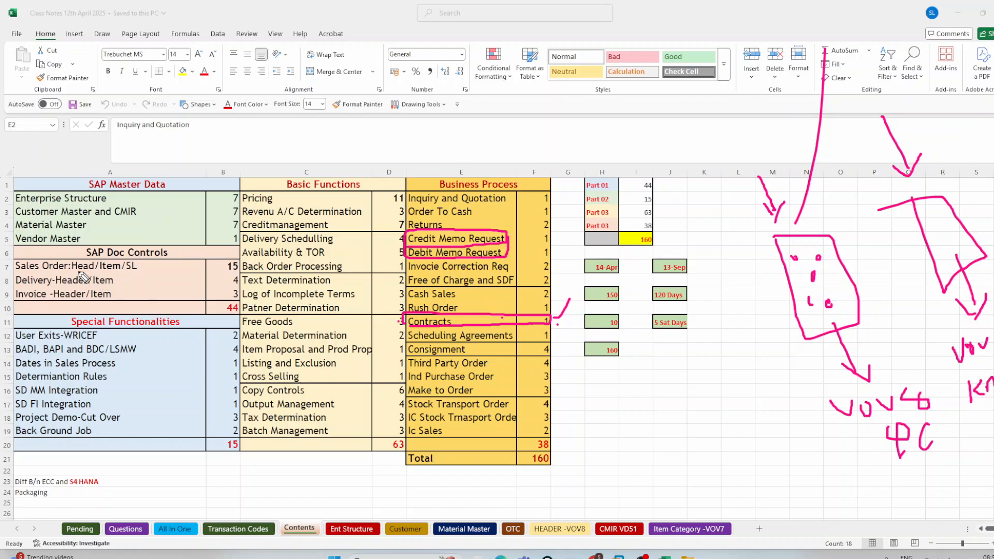
# Step: Box the Sales Order, Delivery and Invoice rows under SAP Doc Controls, circle Item and cross the block
pyautogui.moveTo(23, 274)
pyautogui.mouseDown()
pyautogui.moveTo(241, 274)
pyautogui.moveTo(244, 259)
pyautogui.moveTo(62, 256)
pyautogui.moveTo(18, 266)
pyautogui.moveTo(11, 302)
pyautogui.moveTo(199, 304)
pyautogui.moveTo(246, 290)
pyautogui.moveTo(168, 265)
pyautogui.moveTo(224, 218)
pyautogui.mouseUp()
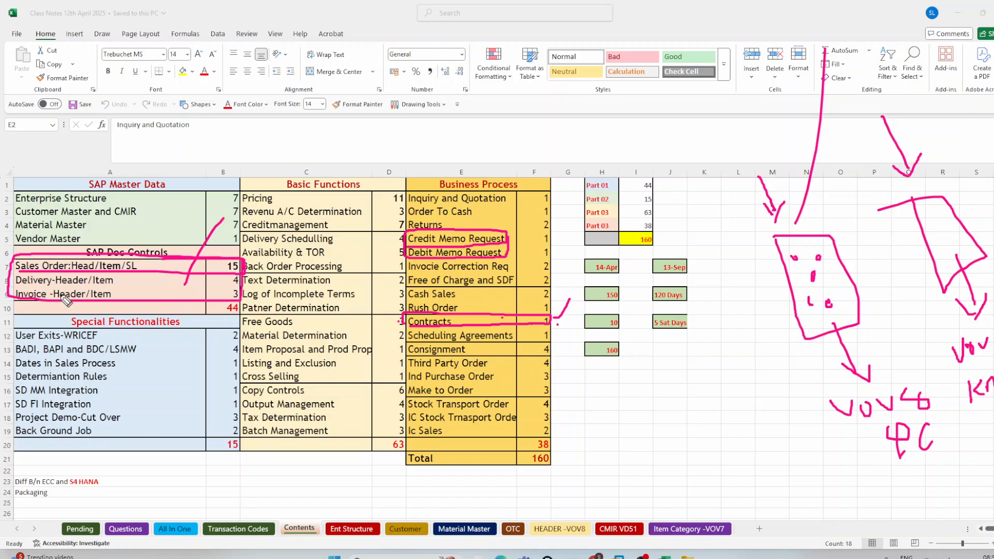
pyautogui.moveTo(124, 266)
pyautogui.mouseDown()
pyautogui.moveTo(107, 258)
pyautogui.moveTo(97, 279)
pyautogui.moveTo(126, 265)
pyautogui.moveTo(195, 299)
pyautogui.mouseUp()
pyautogui.moveTo(195, 262); pyautogui.dragTo(156, 314)
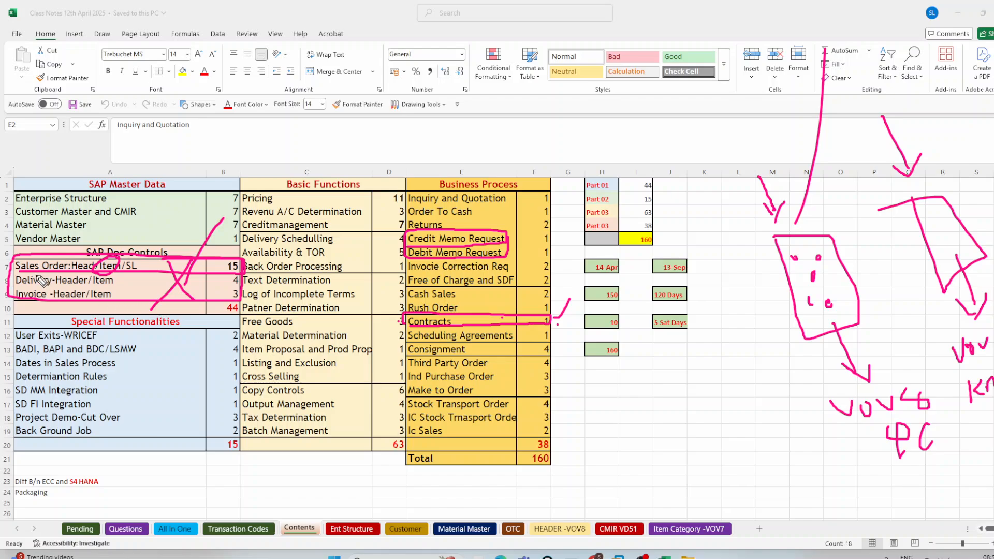
pyautogui.moveTo(6, 253)
pyautogui.mouseDown()
pyautogui.moveTo(6, 304)
pyautogui.moveTo(11, 251)
pyautogui.moveTo(21, 267)
pyautogui.mouseUp()
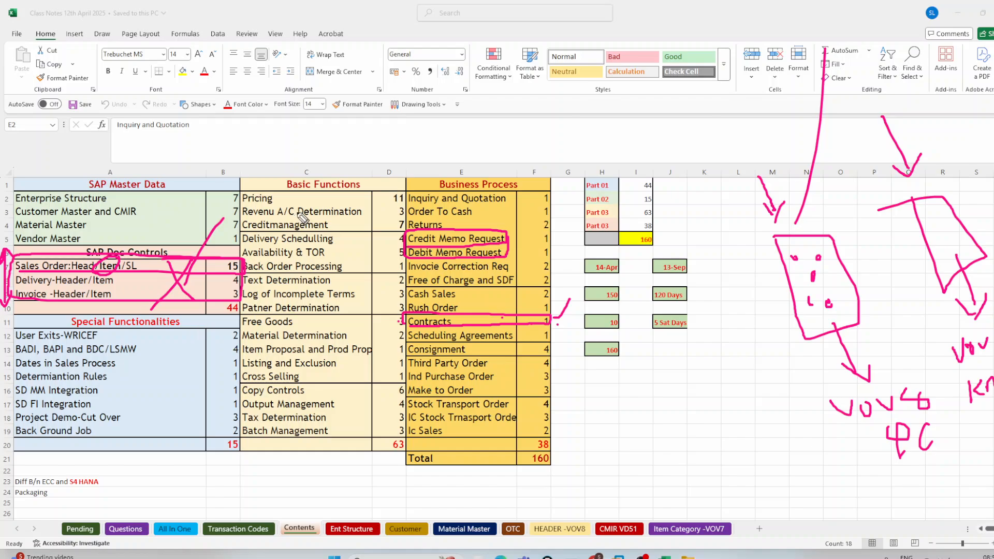
# Step: Draw vertical lines through the Basic Functions and Business Process columns and sketch two small boxes split by a line
pyautogui.moveTo(318, 154); pyautogui.dragTo(302, 543)
pyautogui.moveTo(472, 135); pyautogui.dragTo(475, 558)
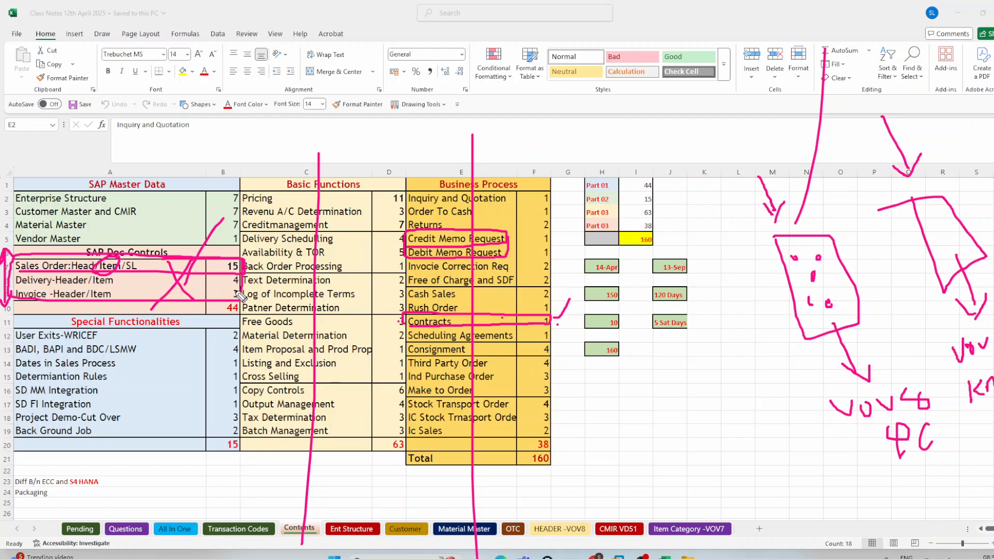
pyautogui.moveTo(645, 362)
pyautogui.mouseDown()
pyautogui.moveTo(653, 354)
pyautogui.moveTo(650, 382)
pyautogui.moveTo(644, 360)
pyautogui.moveTo(668, 388)
pyautogui.mouseUp()
pyautogui.moveTo(683, 362)
pyautogui.mouseDown()
pyautogui.moveTo(684, 375)
pyautogui.moveTo(713, 372)
pyautogui.moveTo(682, 365)
pyautogui.mouseUp()
pyautogui.click(665, 409)
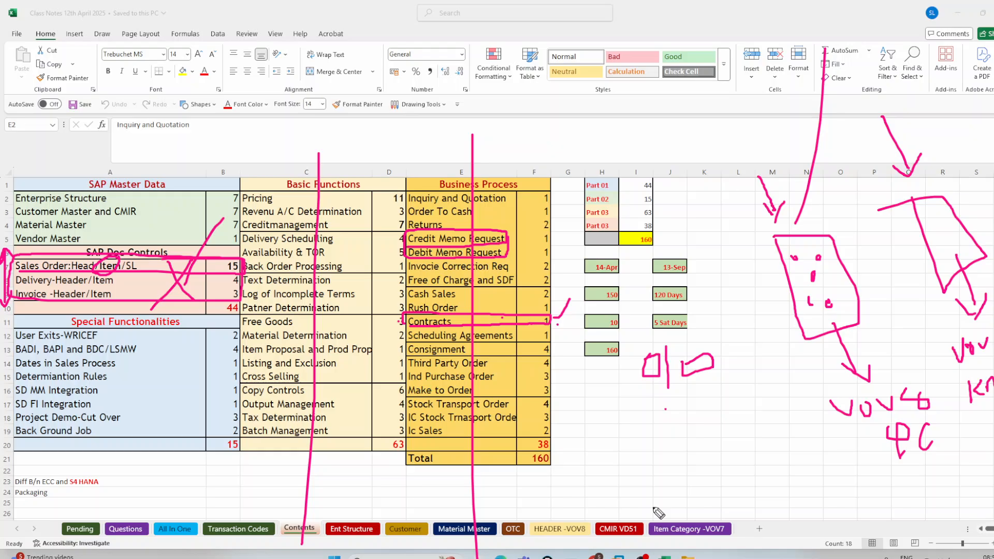
# Step: Open the Item Category -VOV7 sheet in the class notes and review the item category determination tables
pyautogui.click(664, 557)
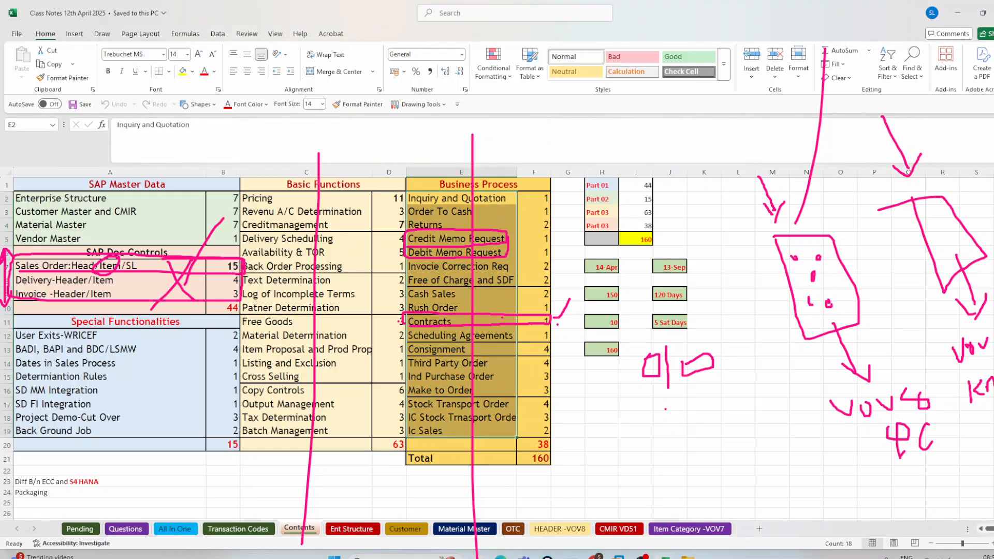
pyautogui.click(665, 557)
pyautogui.click(665, 557)
pyautogui.click(626, 412)
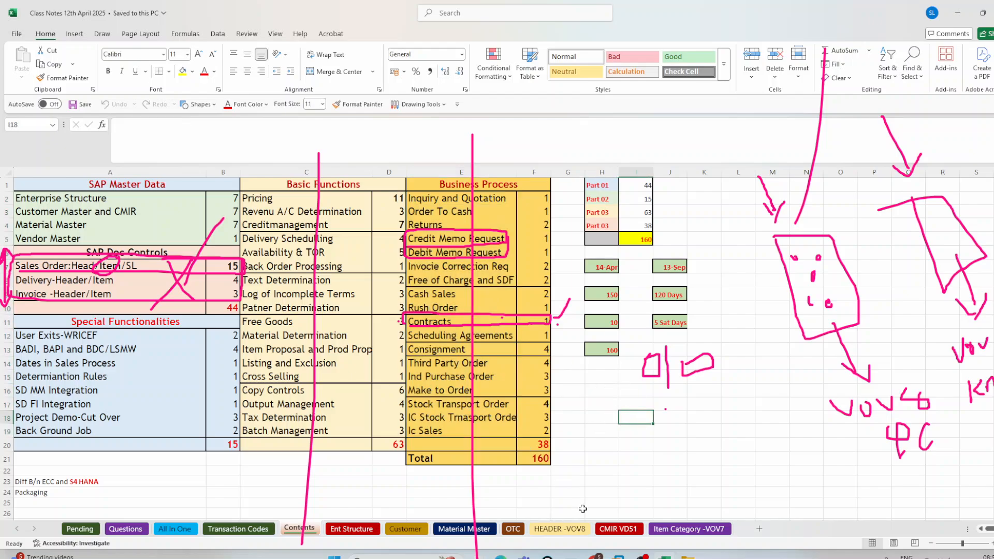
pyautogui.click(689, 529)
pyautogui.scroll(-4, 579, 361)
pyautogui.scroll(4, 575, 366)
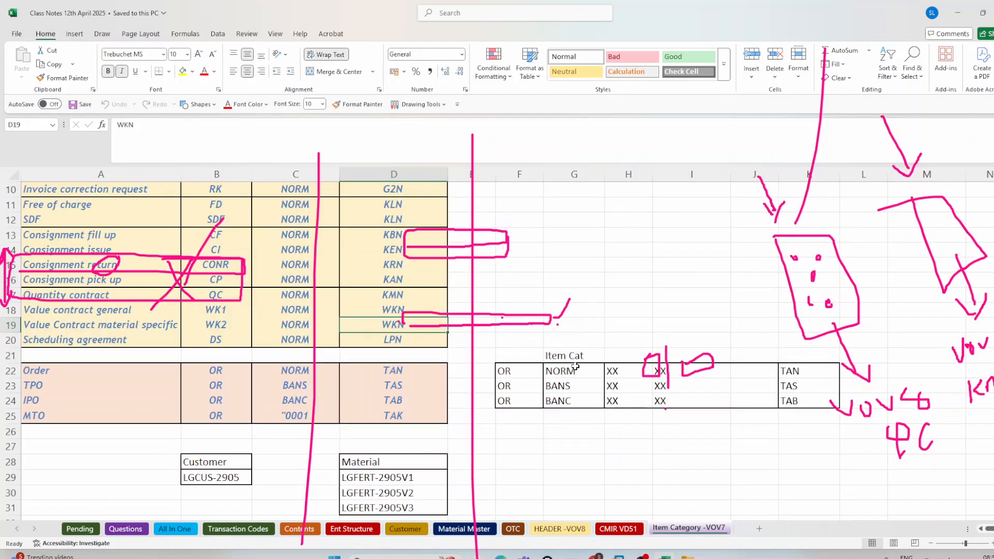
# Step: Switch to the SAP item category details, clear the annotations and write 140 in the empty area
pyautogui.hotkey('alt', 'Tab')
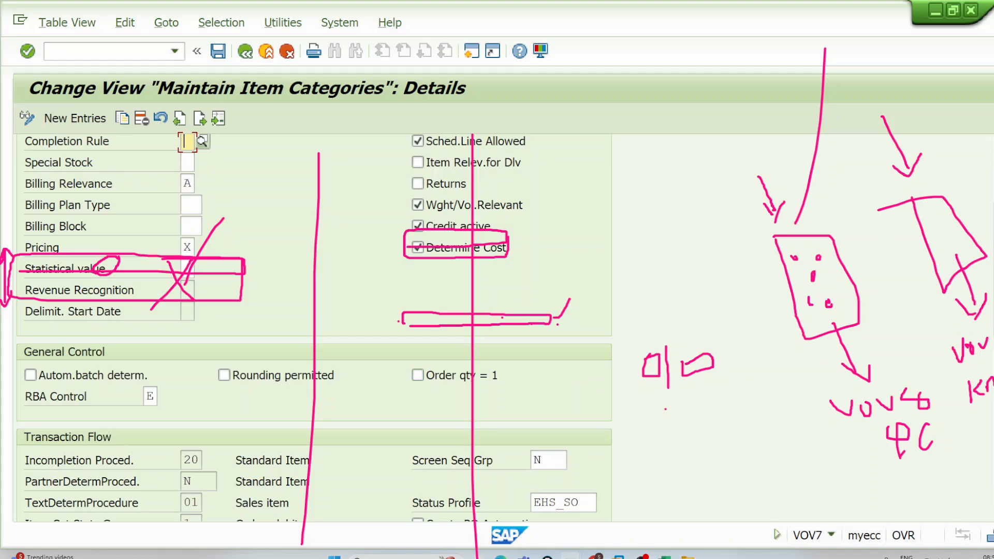
pyautogui.hotkey('ctrl', 'alt', 'd')
pyautogui.click(963, 164)
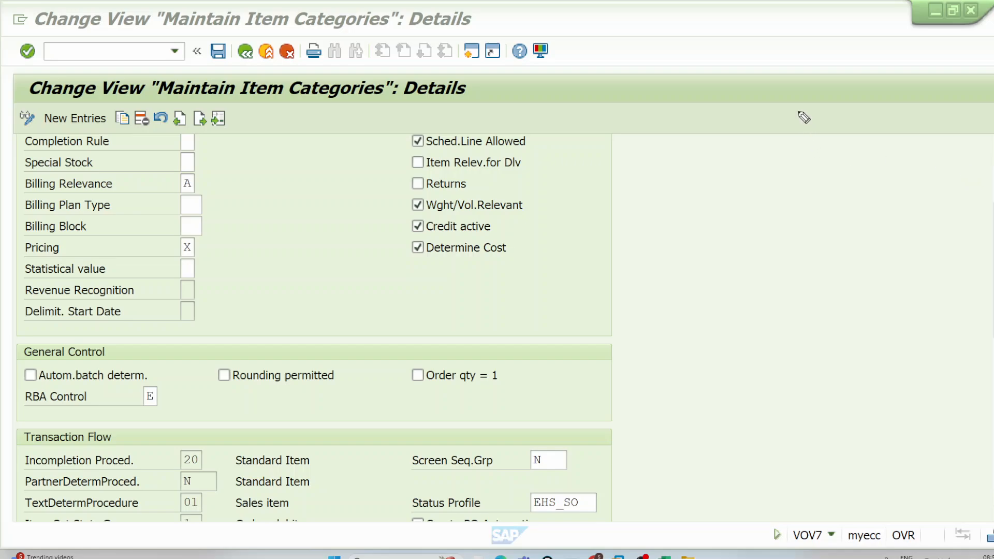
pyautogui.moveTo(797, 81)
pyautogui.mouseDown()
pyautogui.moveTo(801, 115)
pyautogui.moveTo(836, 106)
pyautogui.mouseUp()
pyautogui.moveTo(826, 95); pyautogui.dragTo(827, 129)
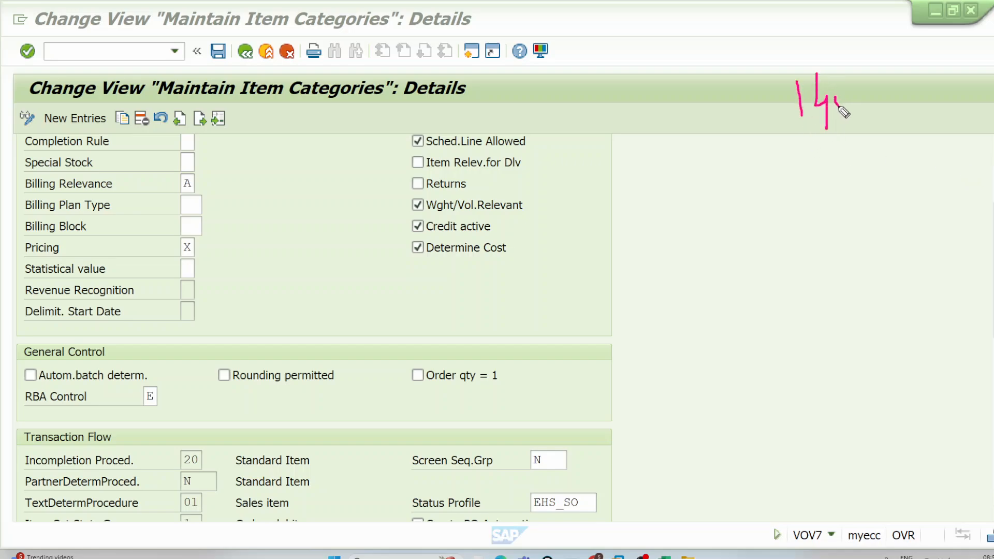
pyautogui.moveTo(840, 94); pyautogui.dragTo(834, 99)
# Step: Circle the 140, connect it by arrows to a circled SAP label and draw a long line below
pyautogui.moveTo(816, 55); pyautogui.dragTo(917, 69)
pyautogui.moveTo(858, 48)
pyautogui.mouseDown()
pyautogui.moveTo(914, 67)
pyautogui.moveTo(932, 143)
pyautogui.mouseUp()
pyautogui.moveTo(805, 118)
pyautogui.mouseDown()
pyautogui.moveTo(831, 241)
pyautogui.moveTo(854, 207)
pyautogui.moveTo(861, 233)
pyautogui.mouseUp()
pyautogui.moveTo(843, 223); pyautogui.dragTo(882, 234)
pyautogui.moveTo(869, 207); pyautogui.dragTo(876, 220)
pyautogui.moveTo(847, 177)
pyautogui.mouseDown()
pyautogui.moveTo(861, 155)
pyautogui.moveTo(833, 155)
pyautogui.mouseUp()
pyautogui.moveTo(709, 312); pyautogui.dragTo(992, 262)
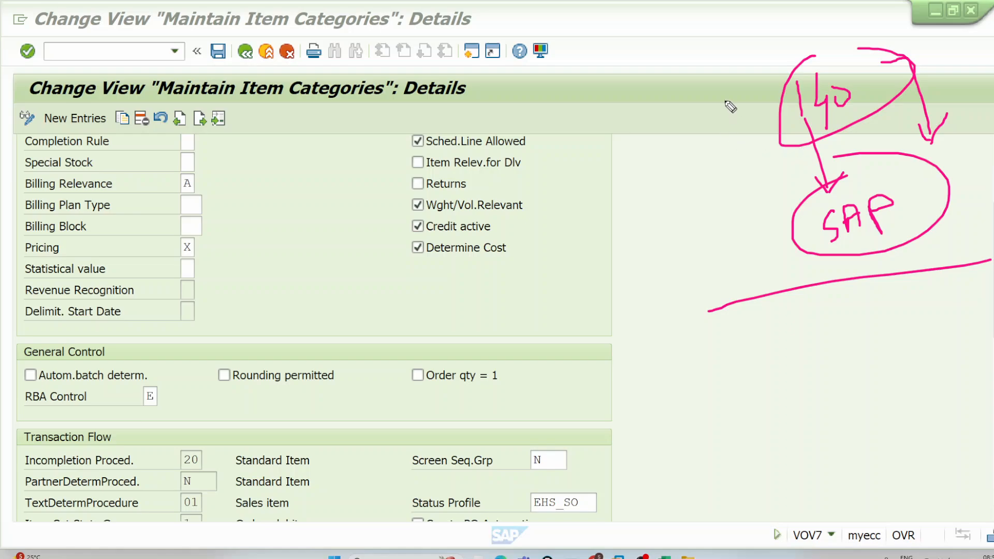
# Step: Draw a double-headed arrow beside the 140 and SAP labels and a long slanted box beneath them
pyautogui.moveTo(724, 99); pyautogui.dragTo(777, 250)
pyautogui.moveTo(803, 236); pyautogui.dragTo(789, 253)
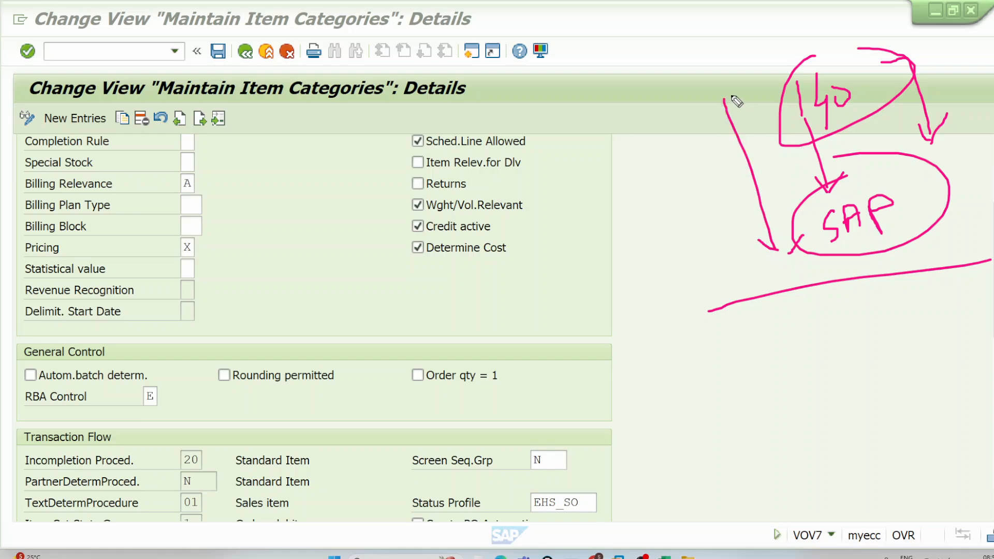
pyautogui.moveTo(727, 93)
pyautogui.mouseDown()
pyautogui.moveTo(711, 122)
pyautogui.moveTo(769, 131)
pyautogui.mouseUp()
pyautogui.moveTo(708, 383)
pyautogui.mouseDown()
pyautogui.moveTo(941, 325)
pyautogui.moveTo(936, 282)
pyautogui.moveTo(650, 392)
pyautogui.moveTo(704, 382)
pyautogui.mouseUp()
pyautogui.click(912, 209)
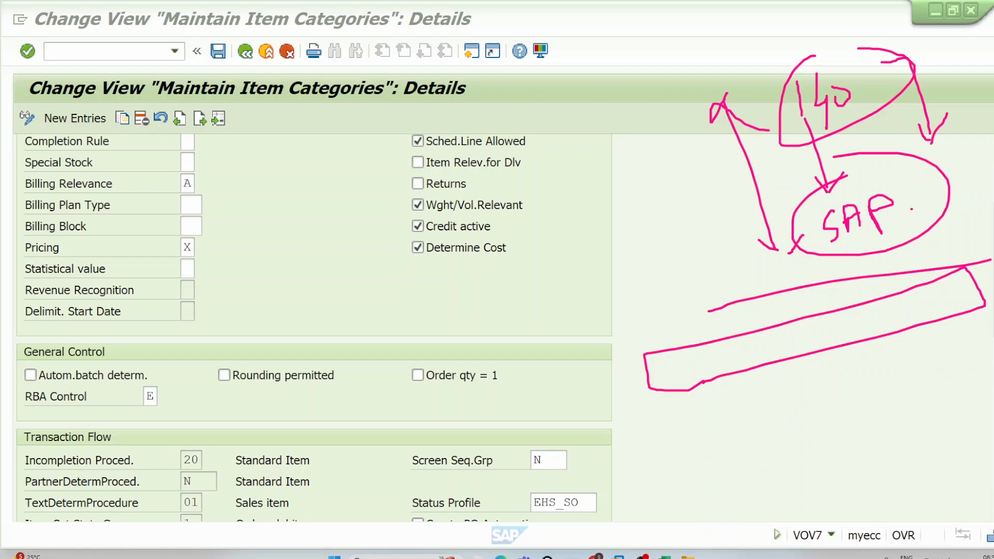
# Step: Switch to OBS to check the recording and clear the on-screen annotations
pyautogui.click(642, 557)
pyautogui.click(642, 558)
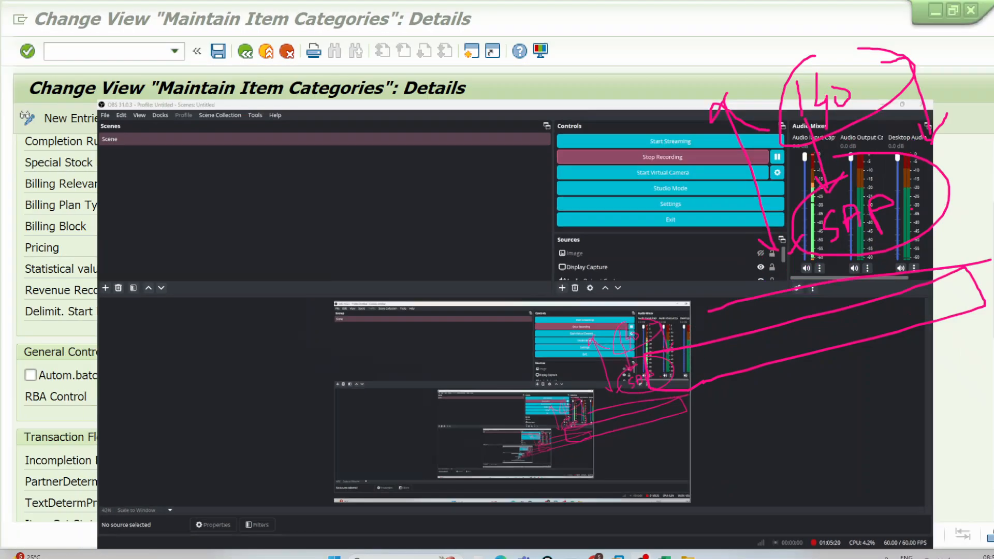
pyautogui.click(642, 557)
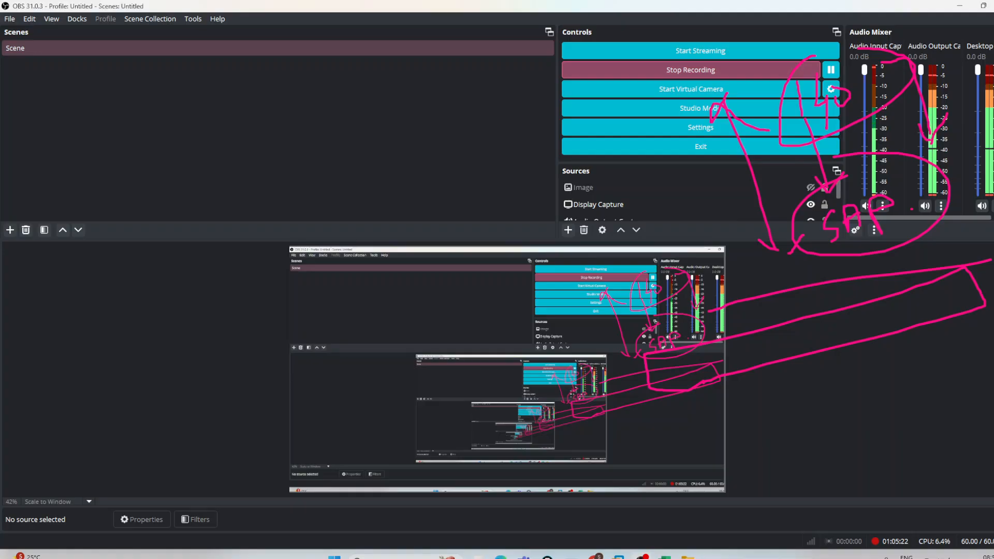
pyautogui.click(993, 269)
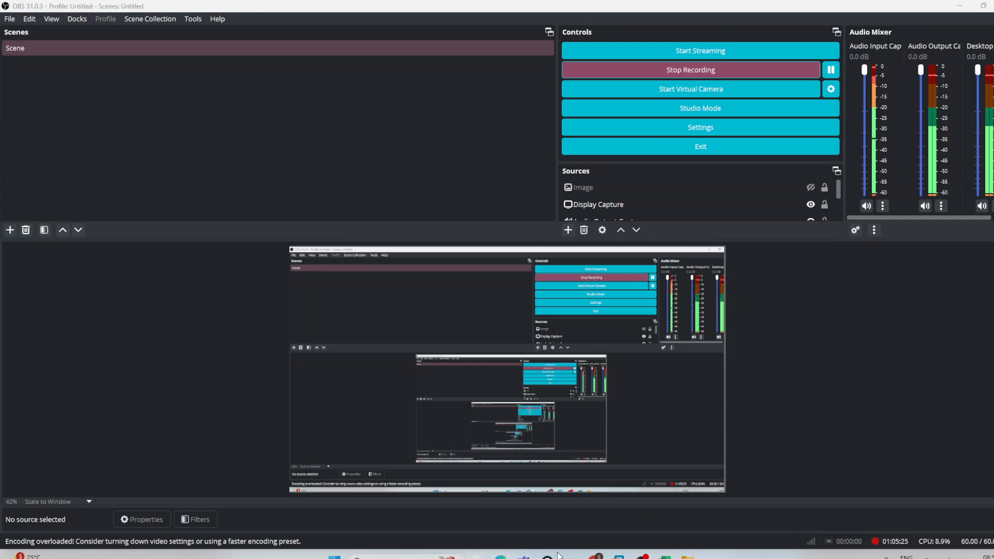
# Step: Close surplus SAP session windows, including the Display Value contract session
pyautogui.moveTo(572, 557)
pyautogui.click(641, 469)
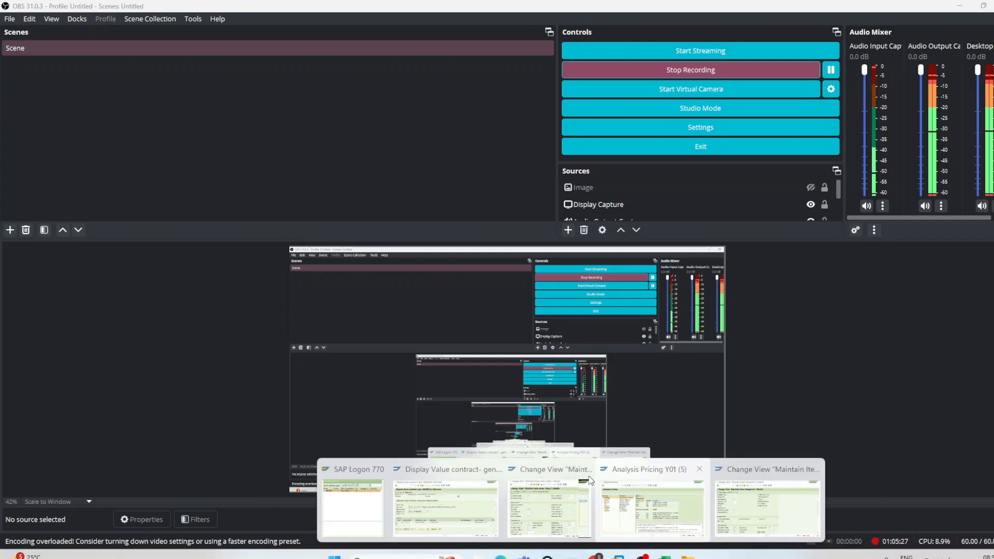
pyautogui.click(491, 469)
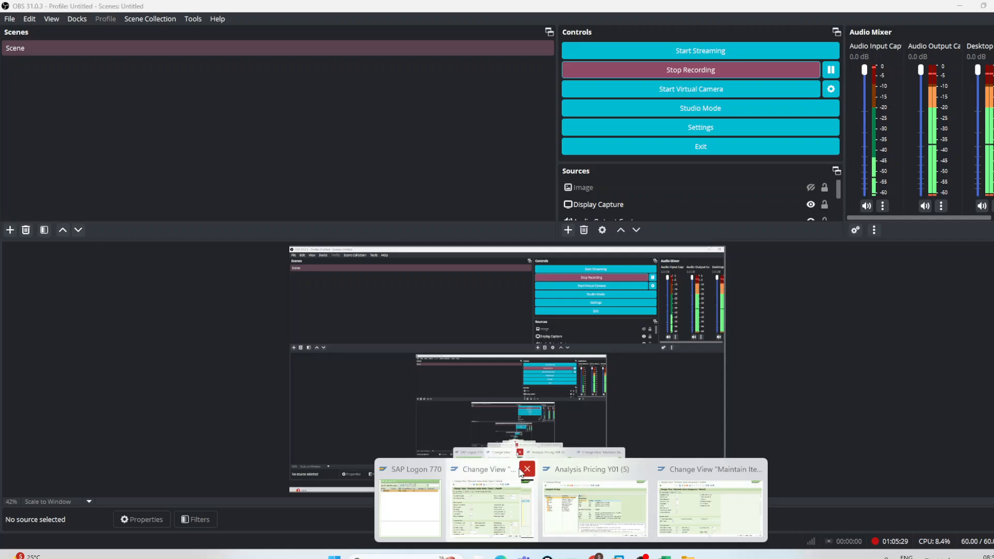
# Step: Leave the Maintain Sales Order Types session for SAP Easy Access and maximize its window
pyautogui.click(495, 473)
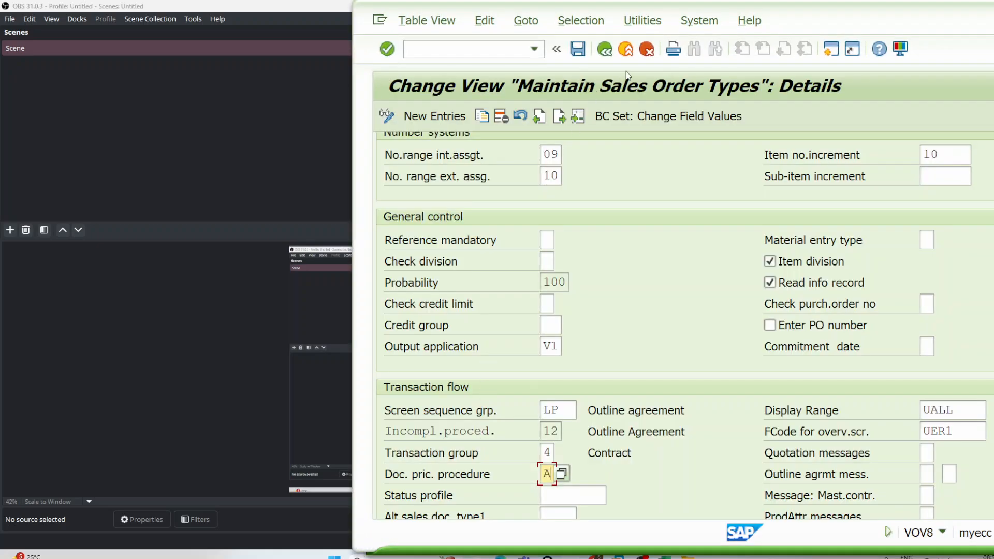
pyautogui.click(626, 49)
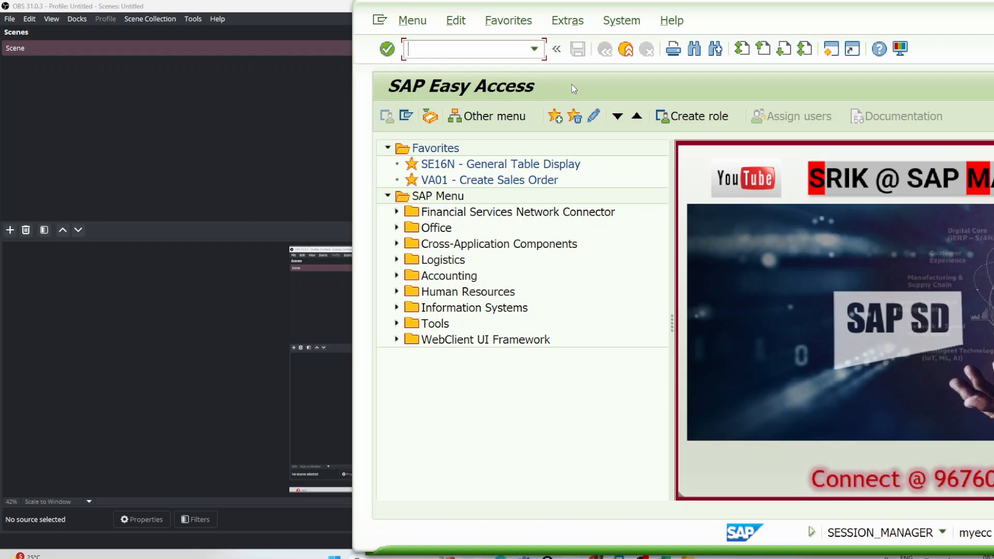
pyautogui.doubleClick(926, 17)
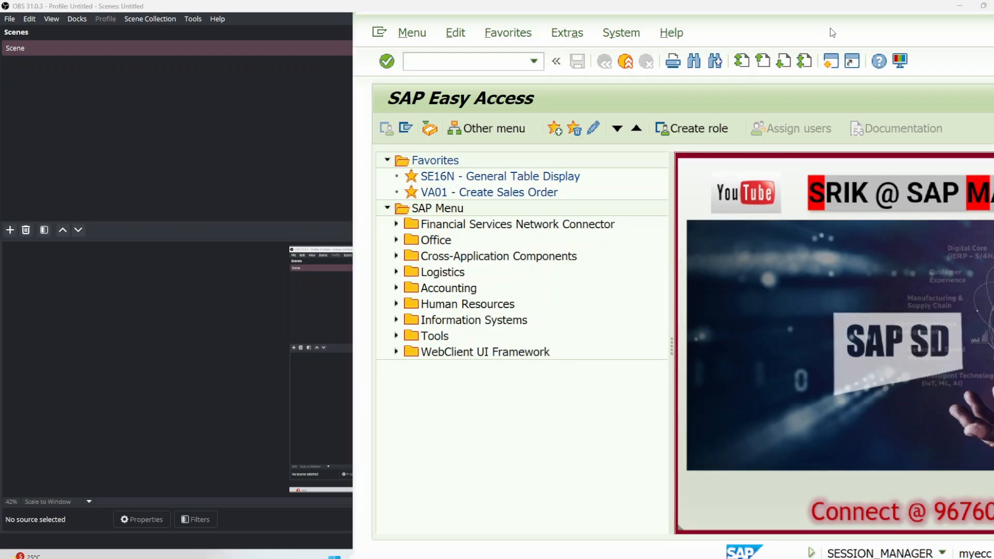
pyautogui.doubleClick(832, 31)
# Step: Start transaction VA41 and proceed to the overview for contract type WK2 with sales area DE00, D0, D0
pyautogui.click(138, 54)
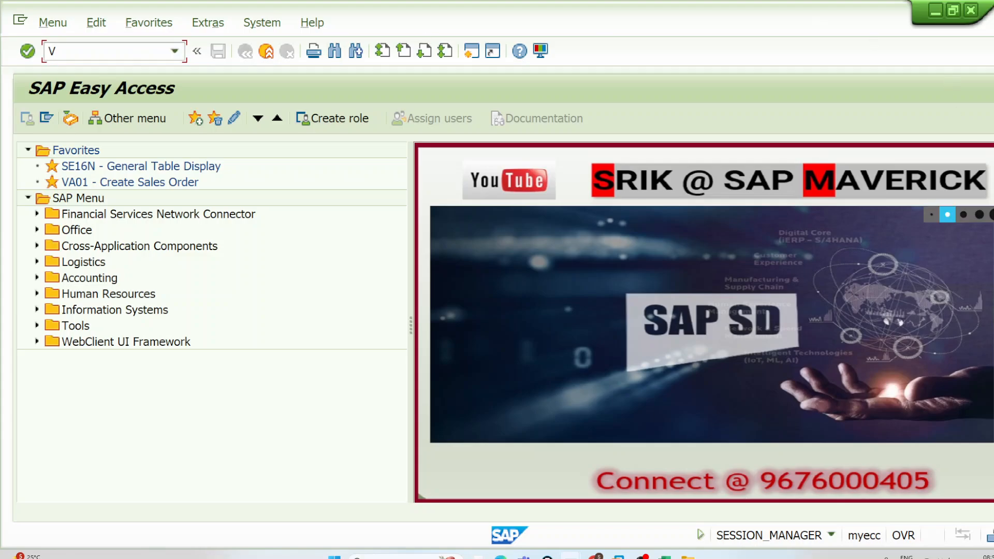
pyautogui.click(118, 53)
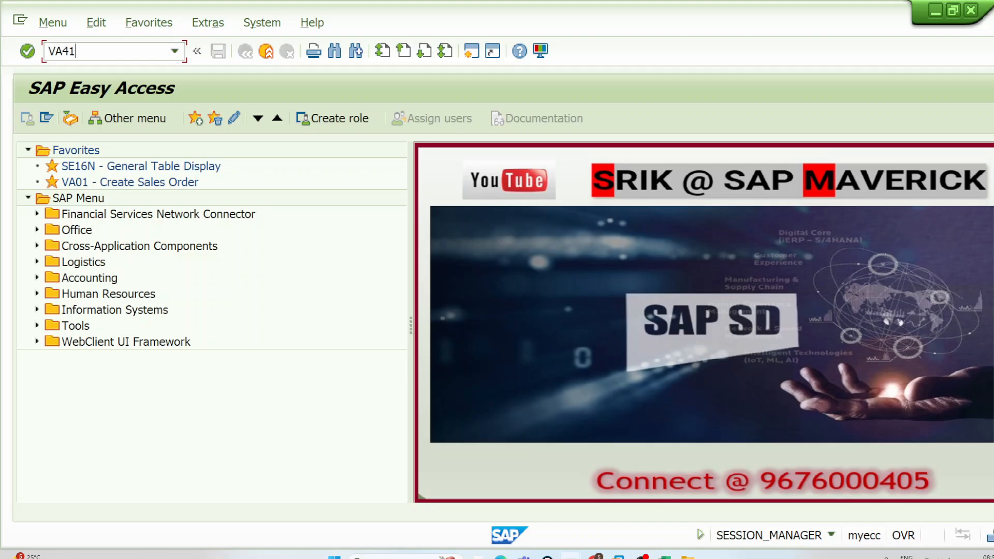
pyautogui.press('Return')
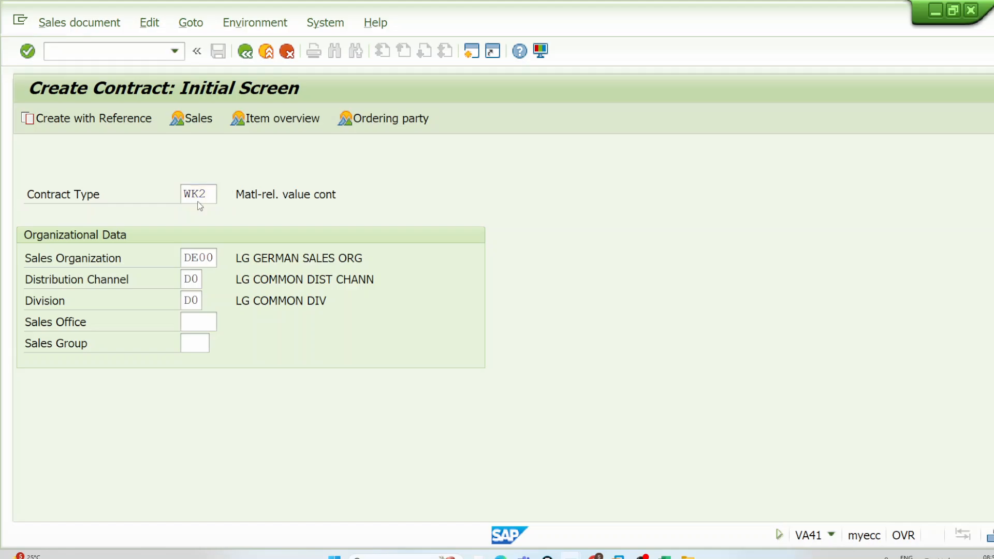
pyautogui.press('Return')
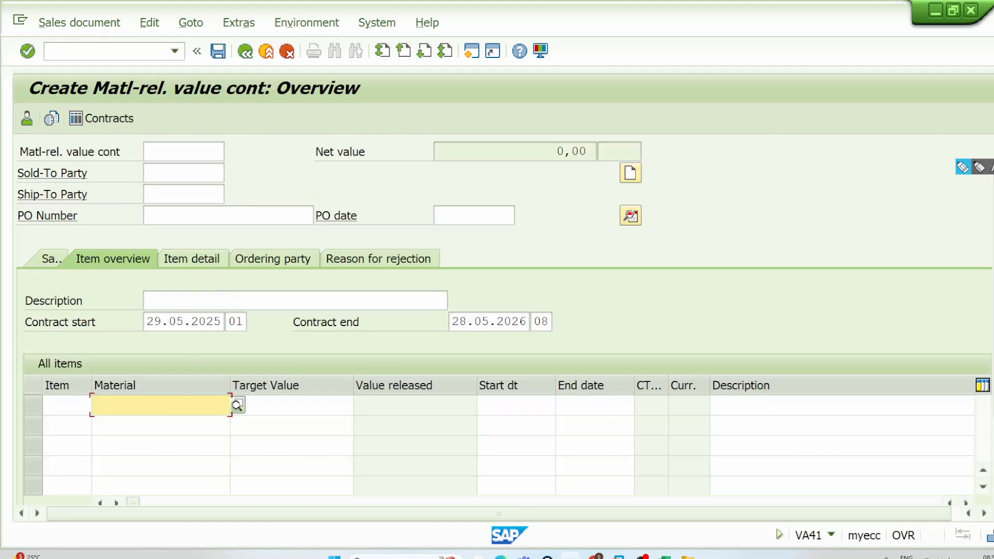
# Step: Handwrite a circled 10,000 above the contract overview, with a tick beside it and an arrow pointing into the circle
pyautogui.click(963, 167)
pyautogui.moveTo(897, 82)
pyautogui.mouseDown()
pyautogui.moveTo(922, 92)
pyautogui.moveTo(935, 117)
pyautogui.mouseUp()
pyautogui.moveTo(940, 79); pyautogui.dragTo(966, 66)
pyautogui.moveTo(982, 59)
pyautogui.mouseDown()
pyautogui.moveTo(982, 68)
pyautogui.moveTo(993, 52)
pyautogui.mouseUp()
pyautogui.moveTo(993, 35)
pyautogui.mouseDown()
pyautogui.moveTo(894, 65)
pyautogui.moveTo(973, 13)
pyautogui.mouseUp()
pyautogui.moveTo(758, 46)
pyautogui.mouseDown()
pyautogui.moveTo(787, 49)
pyautogui.moveTo(834, 1)
pyautogui.mouseUp()
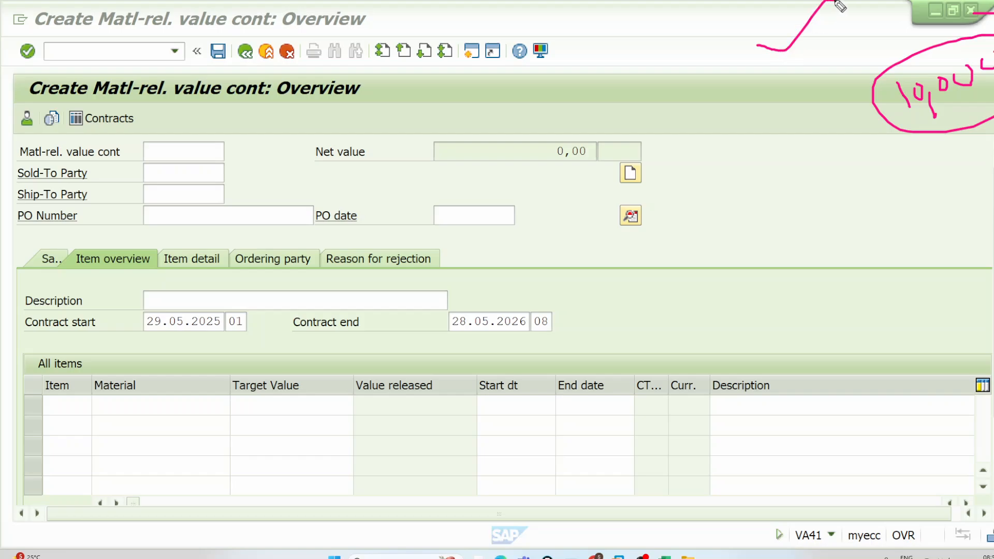
pyautogui.moveTo(803, 43)
pyautogui.mouseDown()
pyautogui.moveTo(899, 70)
pyautogui.moveTo(912, 52)
pyautogui.mouseUp()
# Step: Draw three short strokes grouped by a curly brace beside the circled 10,000, plus a small stroke at the circle's edge
pyautogui.moveTo(748, 122)
pyautogui.mouseDown()
pyautogui.moveTo(791, 101)
pyautogui.moveTo(812, 115)
pyautogui.mouseUp()
pyautogui.moveTo(786, 169); pyautogui.dragTo(815, 160)
pyautogui.moveTo(809, 83)
pyautogui.mouseDown()
pyautogui.moveTo(823, 90)
pyautogui.moveTo(854, 179)
pyautogui.mouseUp()
pyautogui.moveTo(884, 136); pyautogui.dragTo(909, 122)
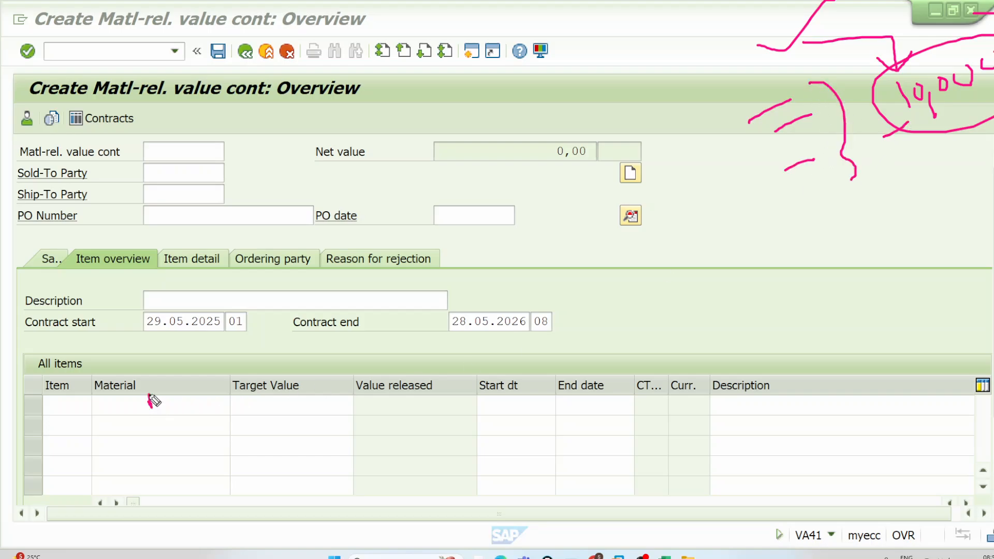
# Step: Handwrite materials A and B in the first two item rows with target values, 5000 for B, and tick both values
pyautogui.moveTo(150, 398); pyautogui.dragTo(161, 411)
pyautogui.moveTo(261, 403); pyautogui.dragTo(349, 360)
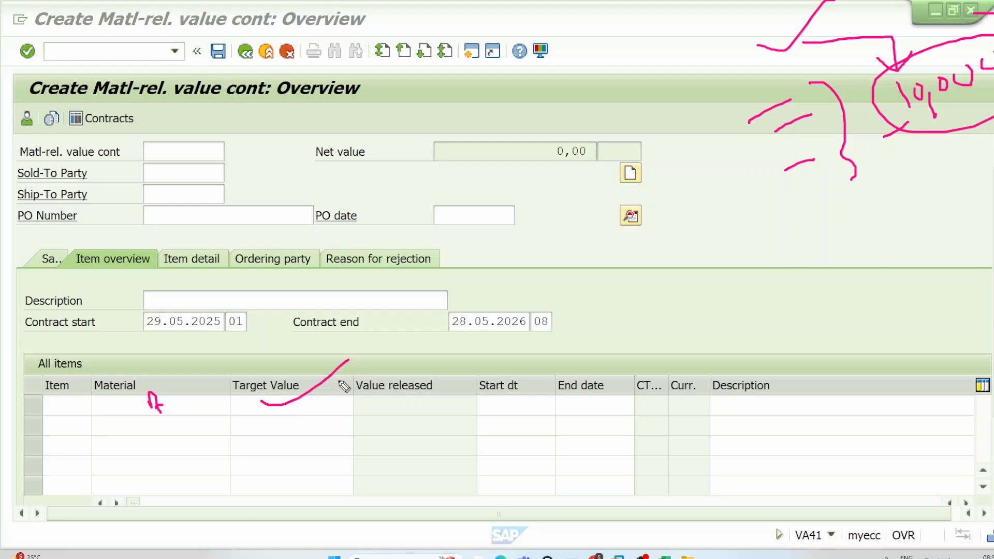
pyautogui.moveTo(175, 423); pyautogui.dragTo(173, 435)
pyautogui.moveTo(254, 390); pyautogui.dragTo(255, 407)
pyautogui.moveTo(261, 392)
pyautogui.mouseDown()
pyautogui.moveTo(280, 417)
pyautogui.moveTo(322, 410)
pyautogui.mouseUp()
pyautogui.moveTo(261, 422)
pyautogui.mouseDown()
pyautogui.moveTo(255, 437)
pyautogui.moveTo(263, 421)
pyautogui.moveTo(271, 432)
pyautogui.moveTo(306, 430)
pyautogui.moveTo(374, 373)
pyautogui.mouseUp()
pyautogui.moveTo(342, 423); pyautogui.dragTo(403, 401)
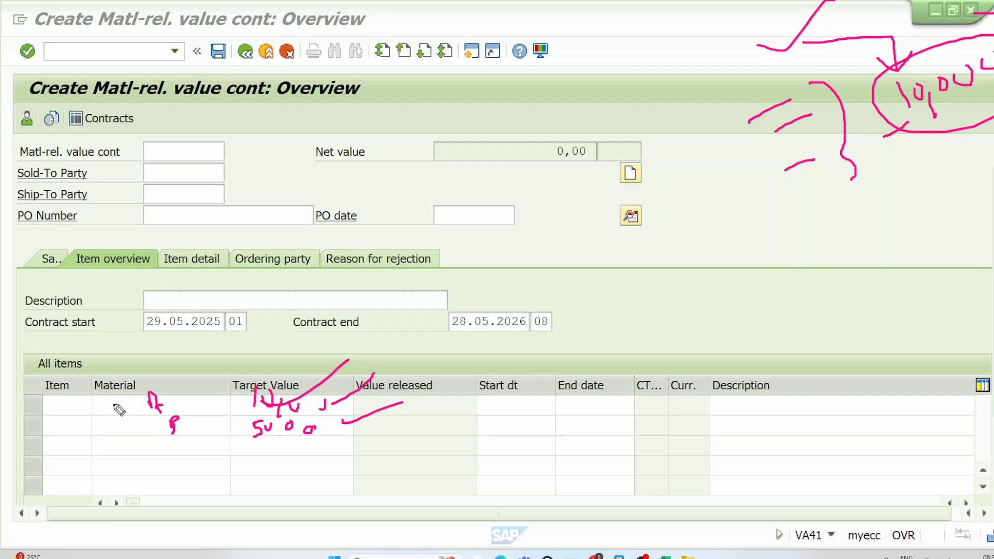
# Step: Tick the two handwritten materials, box "Matl-rel." and underline the rest of the title, and handwrite QC in the blank header area
pyautogui.moveTo(113, 405); pyautogui.dragTo(137, 377)
pyautogui.moveTo(126, 428); pyautogui.dragTo(180, 393)
pyautogui.moveTo(91, 104)
pyautogui.mouseDown()
pyautogui.moveTo(151, 109)
pyautogui.moveTo(175, 86)
pyautogui.moveTo(108, 66)
pyautogui.moveTo(72, 112)
pyautogui.mouseUp()
pyautogui.moveTo(200, 110); pyautogui.dragTo(422, 112)
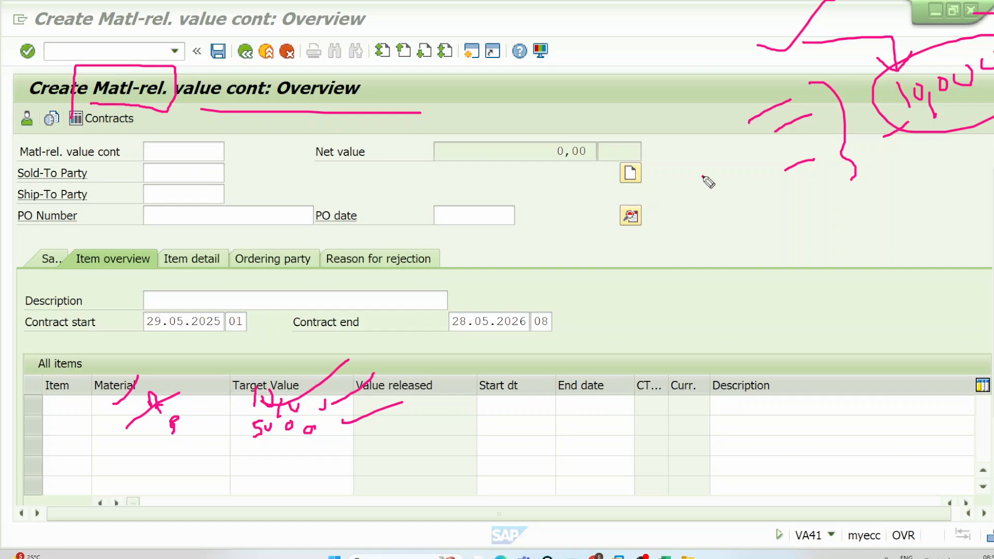
pyautogui.moveTo(703, 179)
pyautogui.mouseDown()
pyautogui.moveTo(719, 187)
pyautogui.moveTo(712, 200)
pyautogui.moveTo(750, 191)
pyautogui.mouseUp()
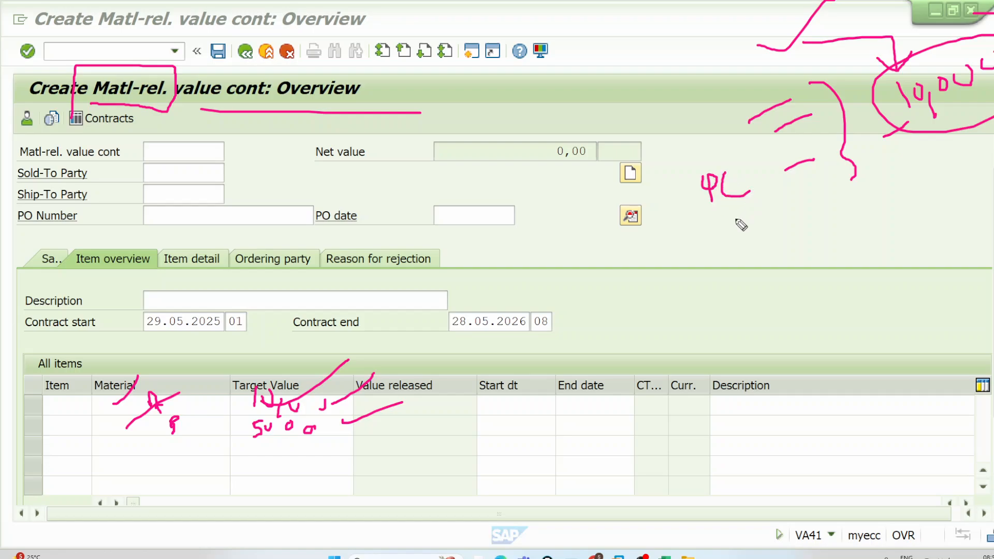
# Step: Switch to the Excel class notes, open the All In One sheet, and clear the annotations, leaving the pen ready
pyautogui.hotkey('alt', 'Tab')
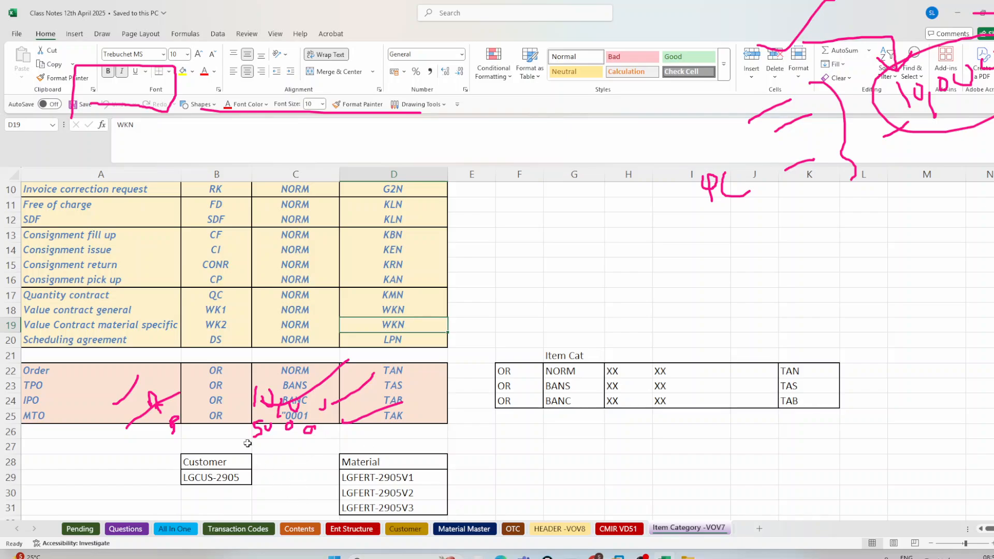
pyautogui.scroll(-4, 247, 443)
pyautogui.scroll(7, 247, 443)
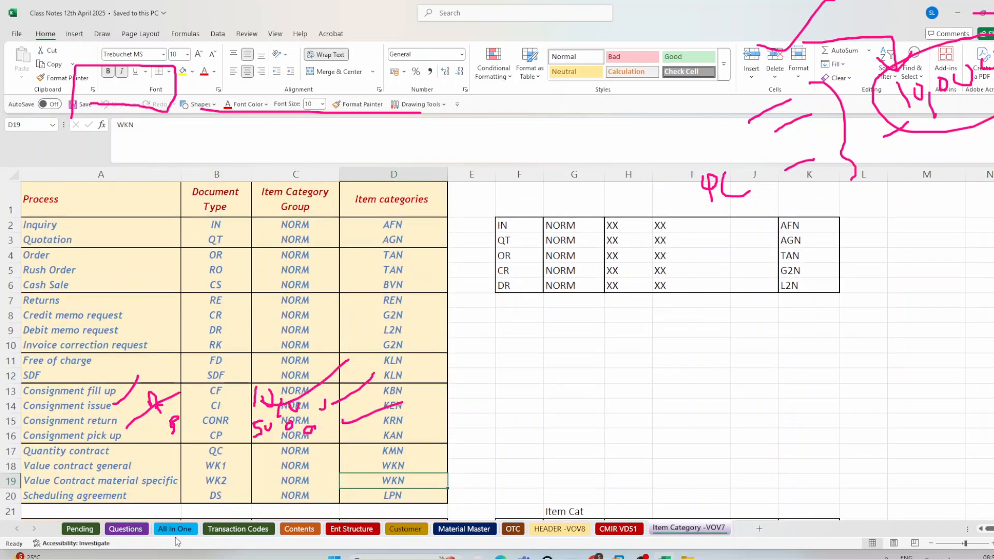
pyautogui.click(175, 530)
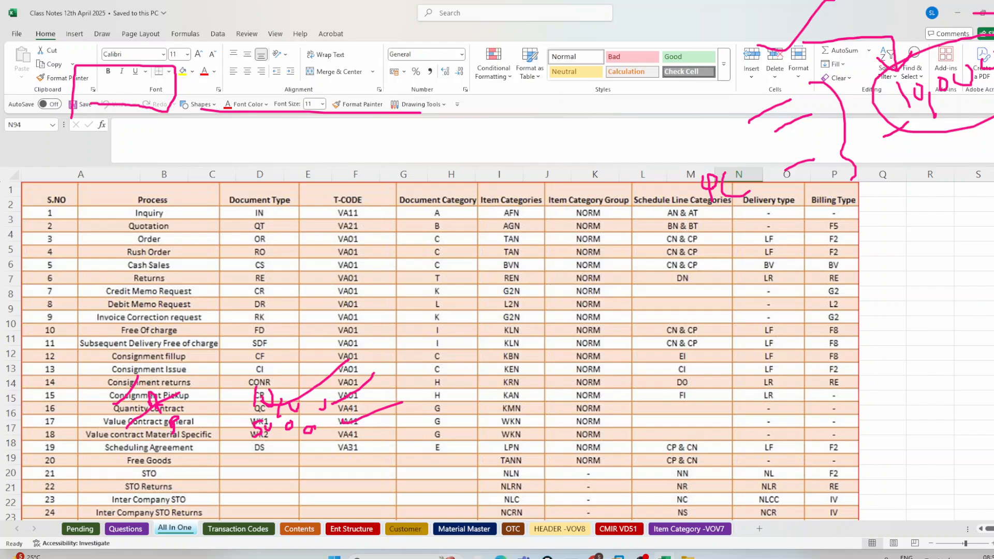
pyautogui.click(993, 207)
pyautogui.click(993, 167)
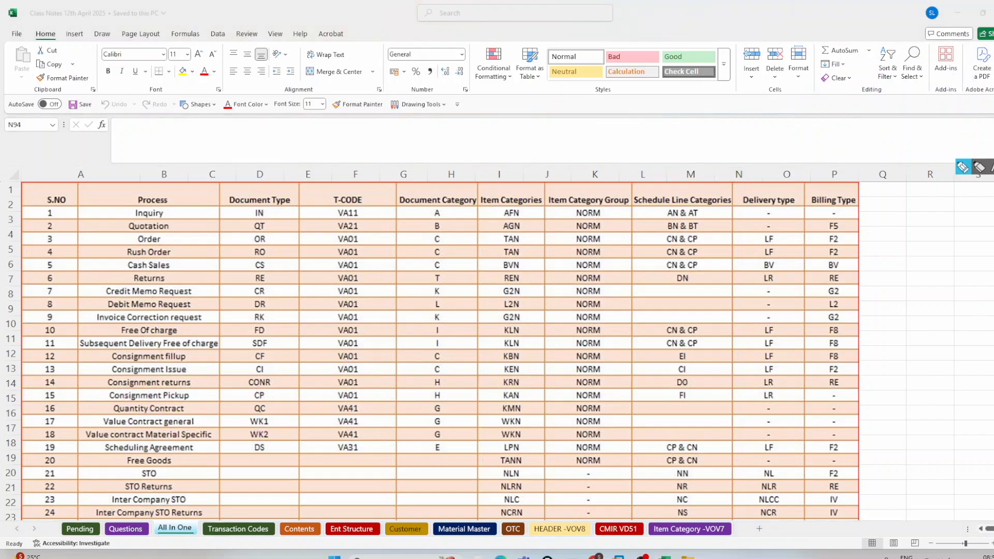
pyautogui.click(964, 167)
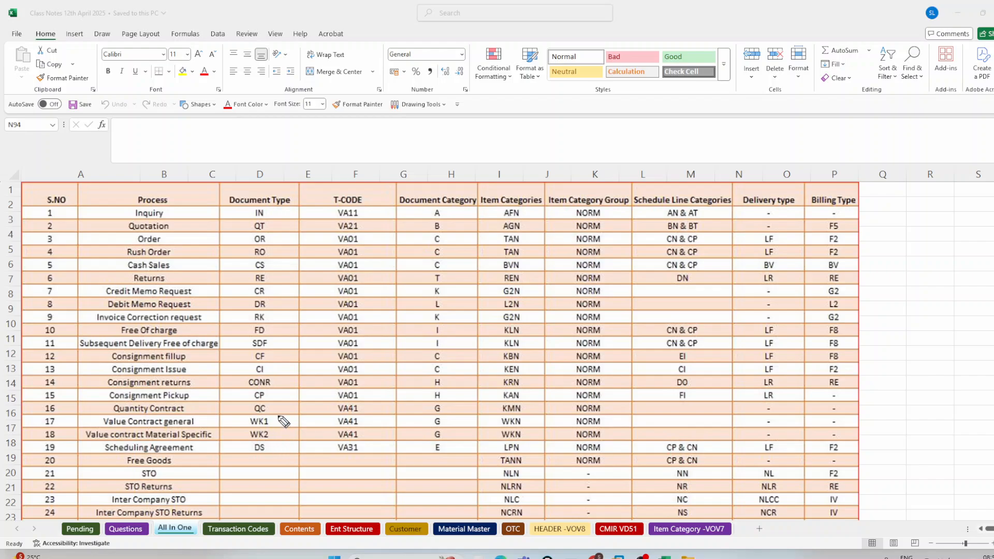
# Step: Circle document types QC, WK1 and WK2 and bracket their VA41, category G and item category entries
pyautogui.moveTo(266, 407)
pyautogui.mouseDown()
pyautogui.moveTo(250, 402)
pyautogui.moveTo(264, 416)
pyautogui.moveTo(268, 401)
pyautogui.mouseUp()
pyautogui.moveTo(276, 420)
pyautogui.mouseDown()
pyautogui.moveTo(248, 415)
pyautogui.moveTo(241, 443)
pyautogui.moveTo(279, 448)
pyautogui.moveTo(275, 420)
pyautogui.moveTo(288, 409)
pyautogui.moveTo(279, 440)
pyautogui.mouseUp()
pyautogui.moveTo(363, 403)
pyautogui.mouseDown()
pyautogui.moveTo(368, 426)
pyautogui.moveTo(359, 438)
pyautogui.mouseUp()
pyautogui.moveTo(448, 404); pyautogui.dragTo(446, 435)
pyautogui.moveTo(529, 404); pyautogui.dragTo(536, 435)
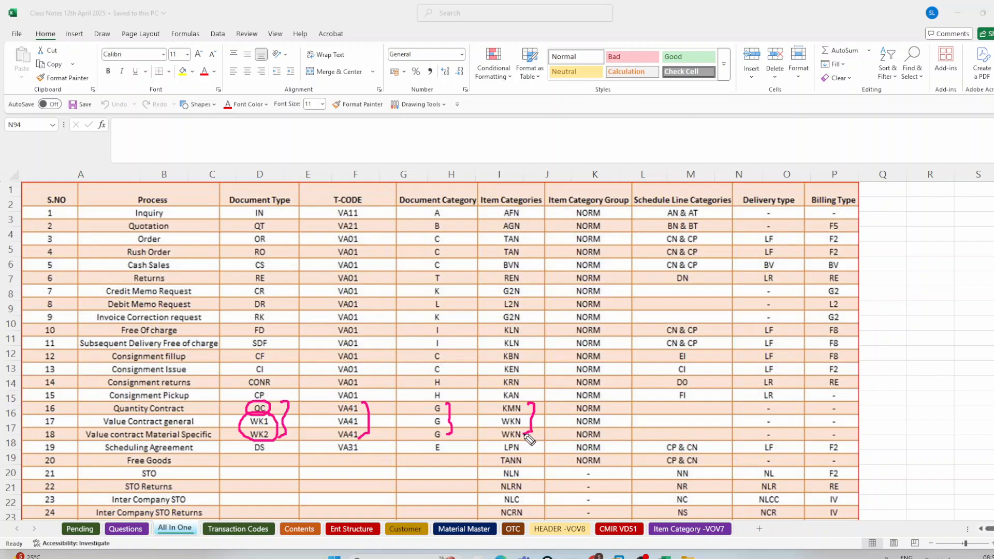
pyautogui.moveTo(489, 406)
pyautogui.mouseDown()
pyautogui.moveTo(495, 400)
pyautogui.moveTo(489, 431)
pyautogui.mouseUp()
# Step: Box the contracts' schedule line, delivery and billing cells, cross out the delivery and billing ones, and tick those two column headings
pyautogui.moveTo(636, 399)
pyautogui.mouseDown()
pyautogui.moveTo(632, 440)
pyautogui.moveTo(865, 433)
pyautogui.moveTo(791, 397)
pyautogui.moveTo(641, 399)
pyautogui.mouseUp()
pyautogui.moveTo(782, 405)
pyautogui.mouseDown()
pyautogui.moveTo(805, 423)
pyautogui.moveTo(768, 428)
pyautogui.mouseUp()
pyautogui.moveTo(823, 413)
pyautogui.mouseDown()
pyautogui.moveTo(838, 420)
pyautogui.moveTo(825, 433)
pyautogui.mouseUp()
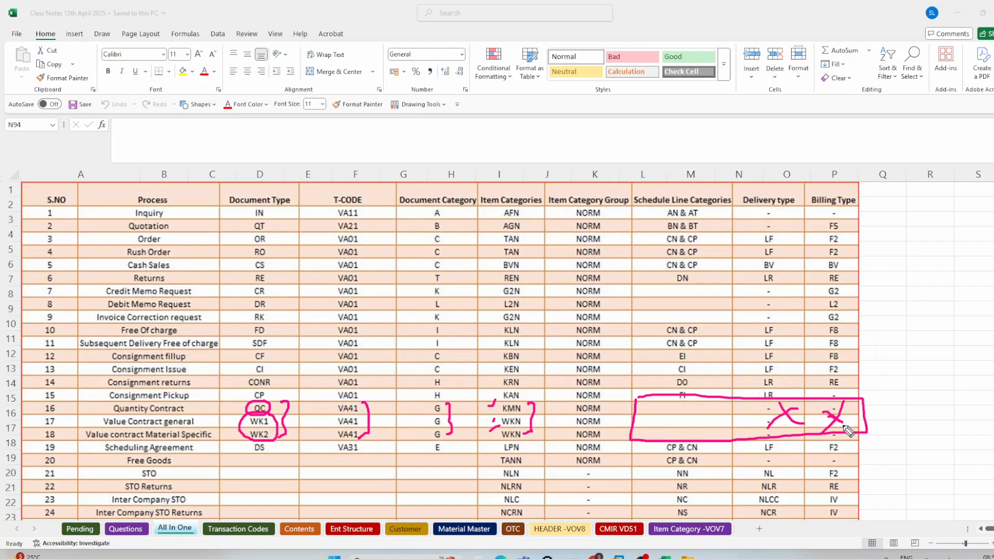
pyautogui.moveTo(768, 196); pyautogui.dragTo(808, 150)
pyautogui.moveTo(833, 185); pyautogui.dragTo(877, 131)
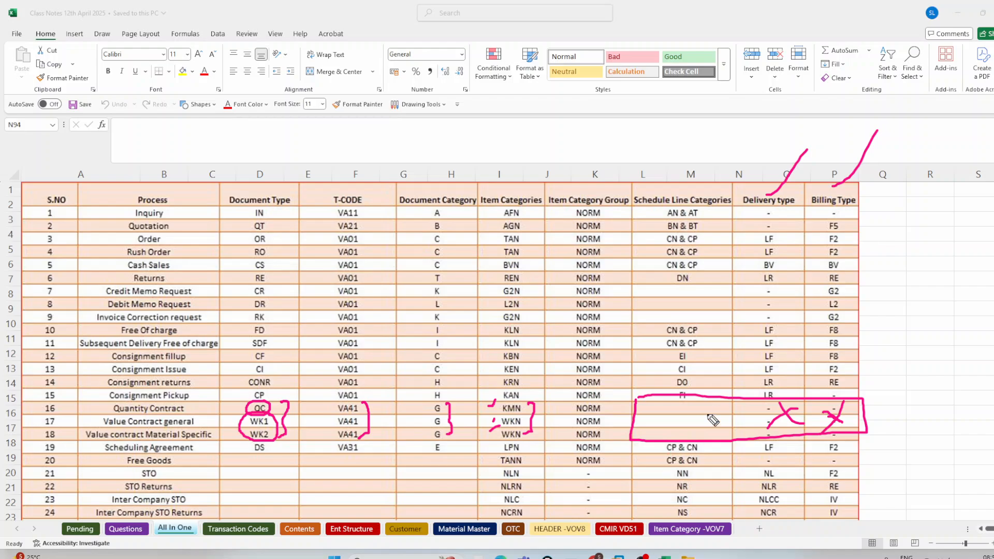
# Step: Circle the contracts' blank schedule line cells, underline the two crosses, and box the Delivery type and Billing Type headings
pyautogui.moveTo(682, 403)
pyautogui.mouseDown()
pyautogui.moveTo(665, 439)
pyautogui.moveTo(688, 398)
pyautogui.mouseUp()
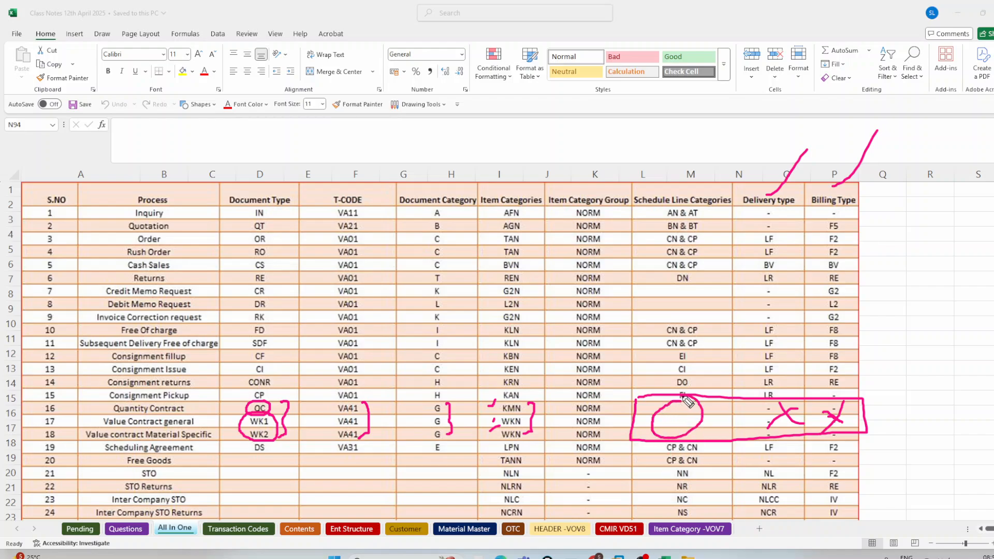
pyautogui.moveTo(770, 430); pyautogui.dragTo(880, 427)
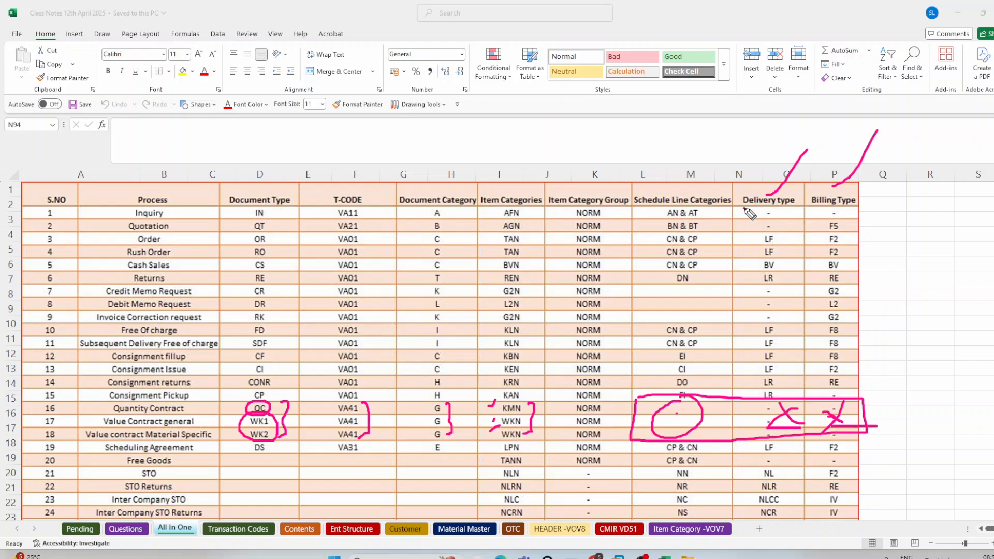
pyautogui.moveTo(744, 209)
pyautogui.mouseDown()
pyautogui.moveTo(805, 213)
pyautogui.moveTo(759, 187)
pyautogui.moveTo(738, 188)
pyautogui.moveTo(738, 207)
pyautogui.mouseUp()
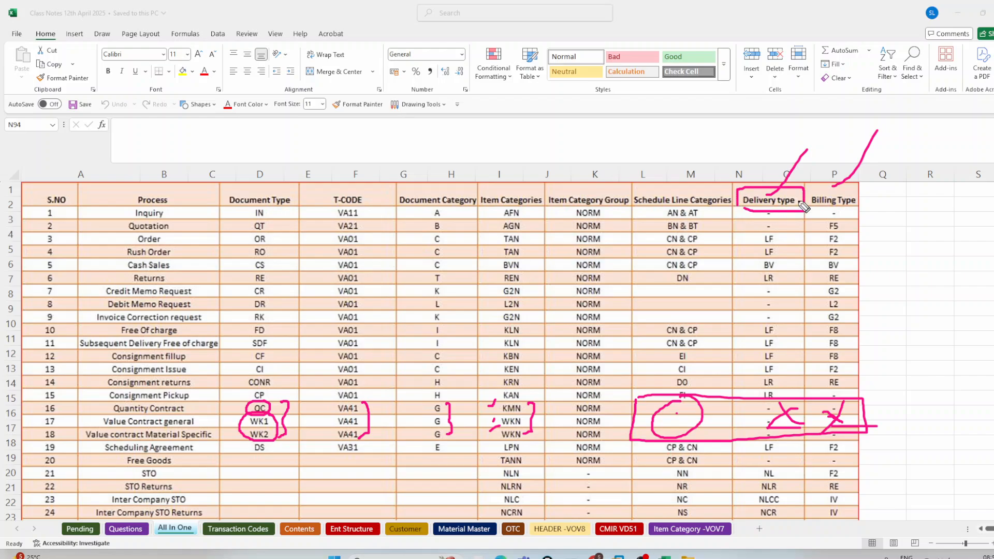
pyautogui.moveTo(811, 195)
pyautogui.mouseDown()
pyautogui.moveTo(851, 187)
pyautogui.moveTo(860, 218)
pyautogui.moveTo(768, 226)
pyautogui.mouseUp()
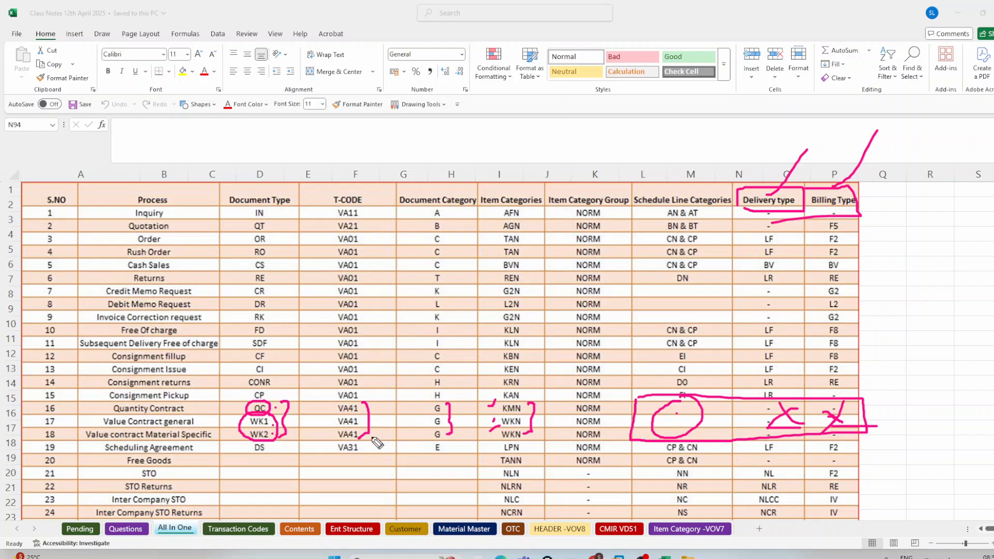
# Step: Draw two boxes in the empty area beside the table, underline the upper one, and dot its inside
pyautogui.moveTo(888, 231)
pyautogui.mouseDown()
pyautogui.moveTo(900, 261)
pyautogui.moveTo(940, 222)
pyautogui.moveTo(887, 232)
pyautogui.mouseUp()
pyautogui.moveTo(892, 275); pyautogui.dragTo(947, 263)
pyautogui.moveTo(904, 314)
pyautogui.mouseDown()
pyautogui.moveTo(976, 343)
pyautogui.moveTo(893, 313)
pyautogui.mouseUp()
pyautogui.click(921, 247)
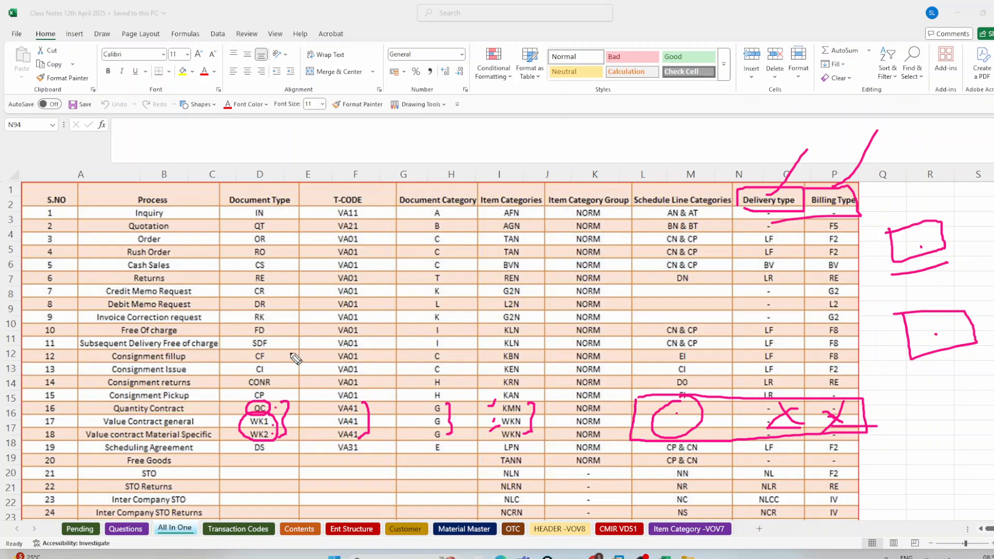
# Step: Draw three long arrows from the contract rows to the T-code, document category and schedule line columns, adding an outline and a slanted line
pyautogui.moveTo(280, 378)
pyautogui.mouseDown()
pyautogui.moveTo(377, 191)
pyautogui.moveTo(386, 204)
pyautogui.mouseUp()
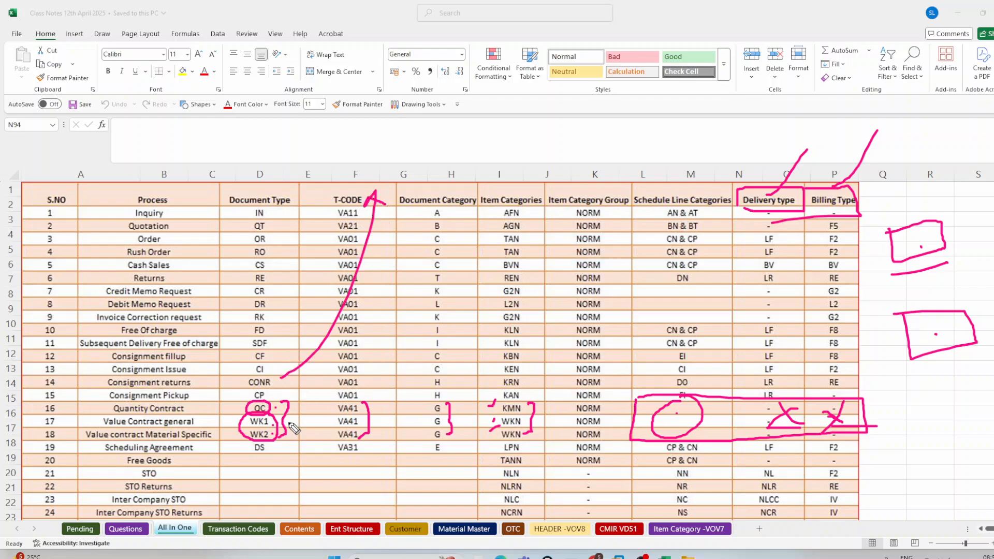
pyautogui.moveTo(288, 396)
pyautogui.mouseDown()
pyautogui.moveTo(441, 280)
pyautogui.moveTo(446, 240)
pyautogui.moveTo(464, 233)
pyautogui.mouseUp()
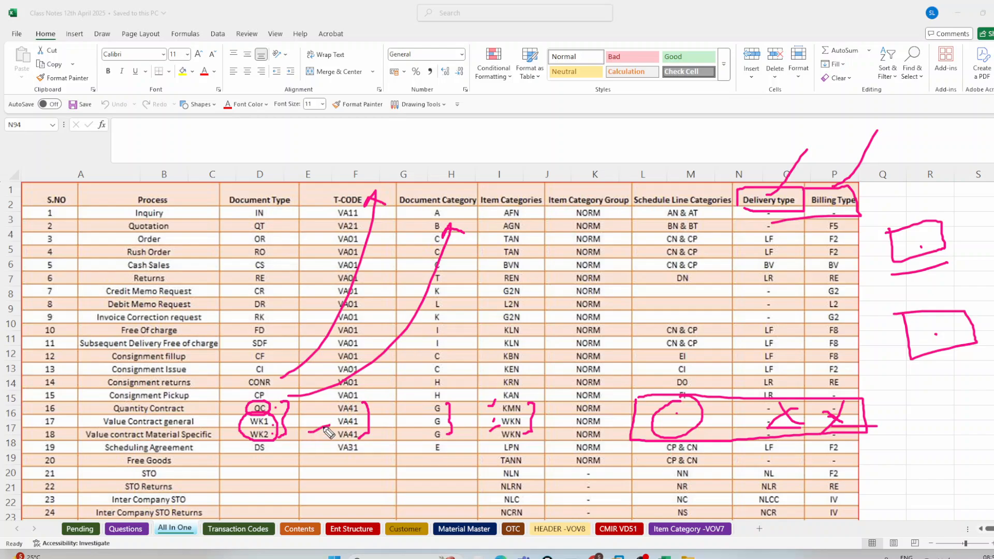
pyautogui.moveTo(309, 431)
pyautogui.mouseDown()
pyautogui.moveTo(595, 351)
pyautogui.moveTo(601, 384)
pyautogui.mouseUp()
pyautogui.moveTo(638, 309)
pyautogui.mouseDown()
pyautogui.moveTo(738, 312)
pyautogui.moveTo(650, 294)
pyautogui.mouseUp()
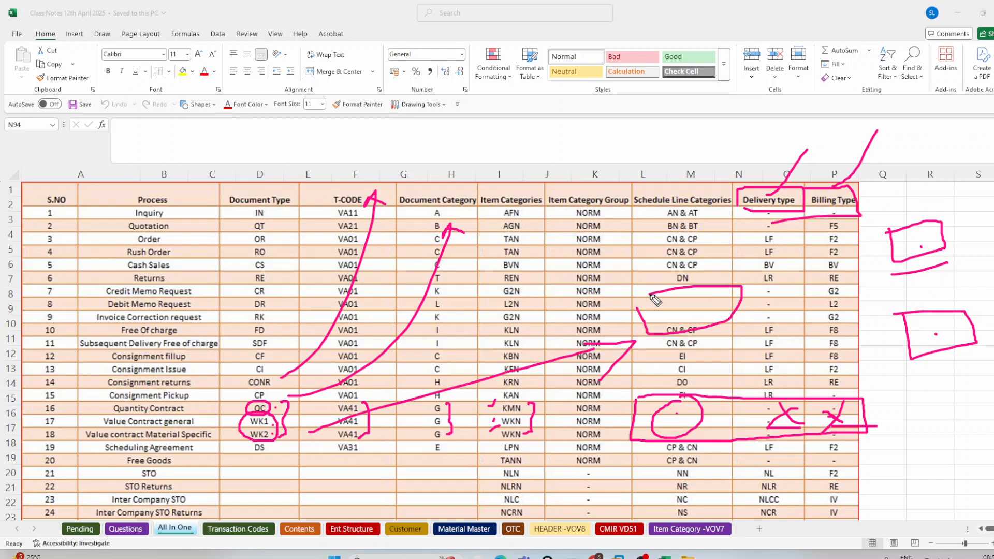
pyautogui.moveTo(741, 244); pyautogui.dragTo(769, 361)
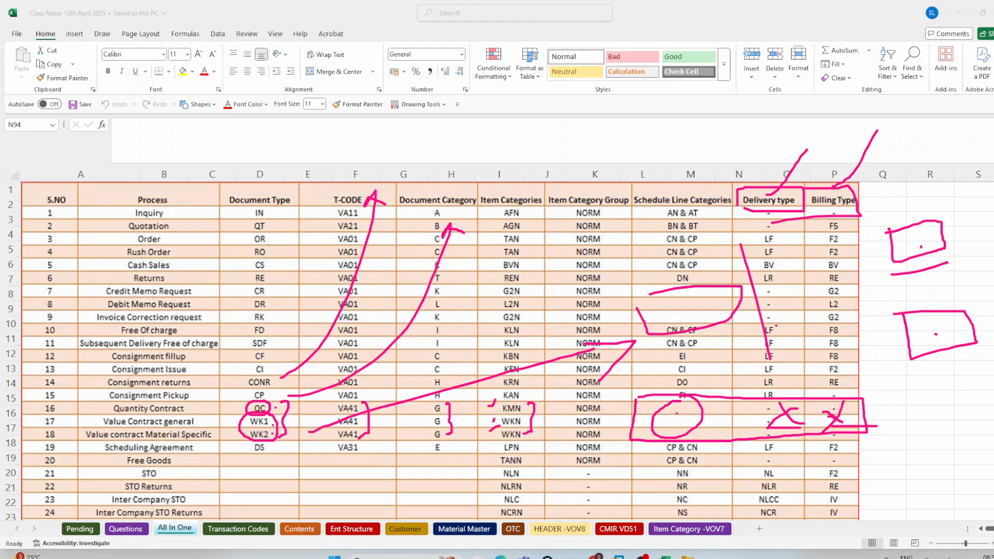
# Step: Switch to OBS to check the recording
pyautogui.click(642, 558)
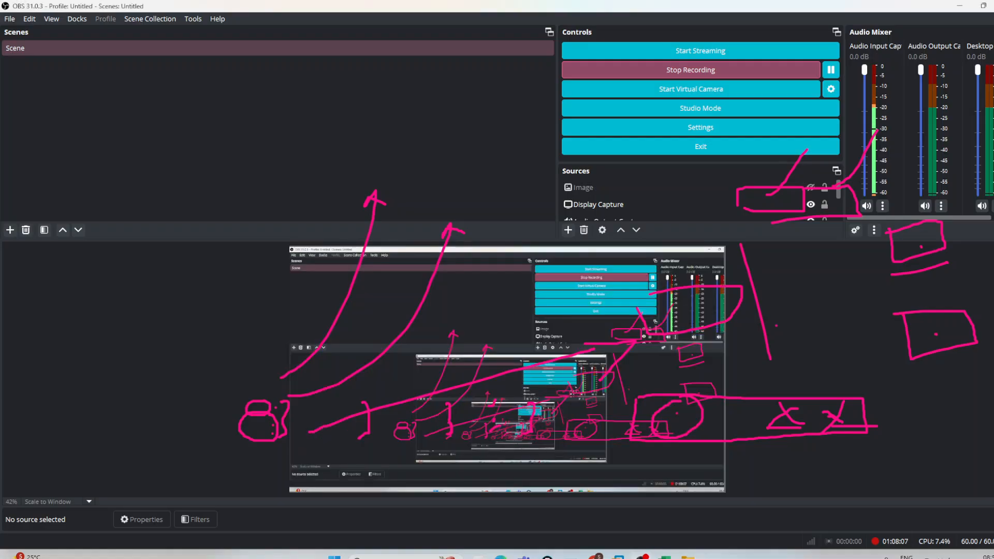